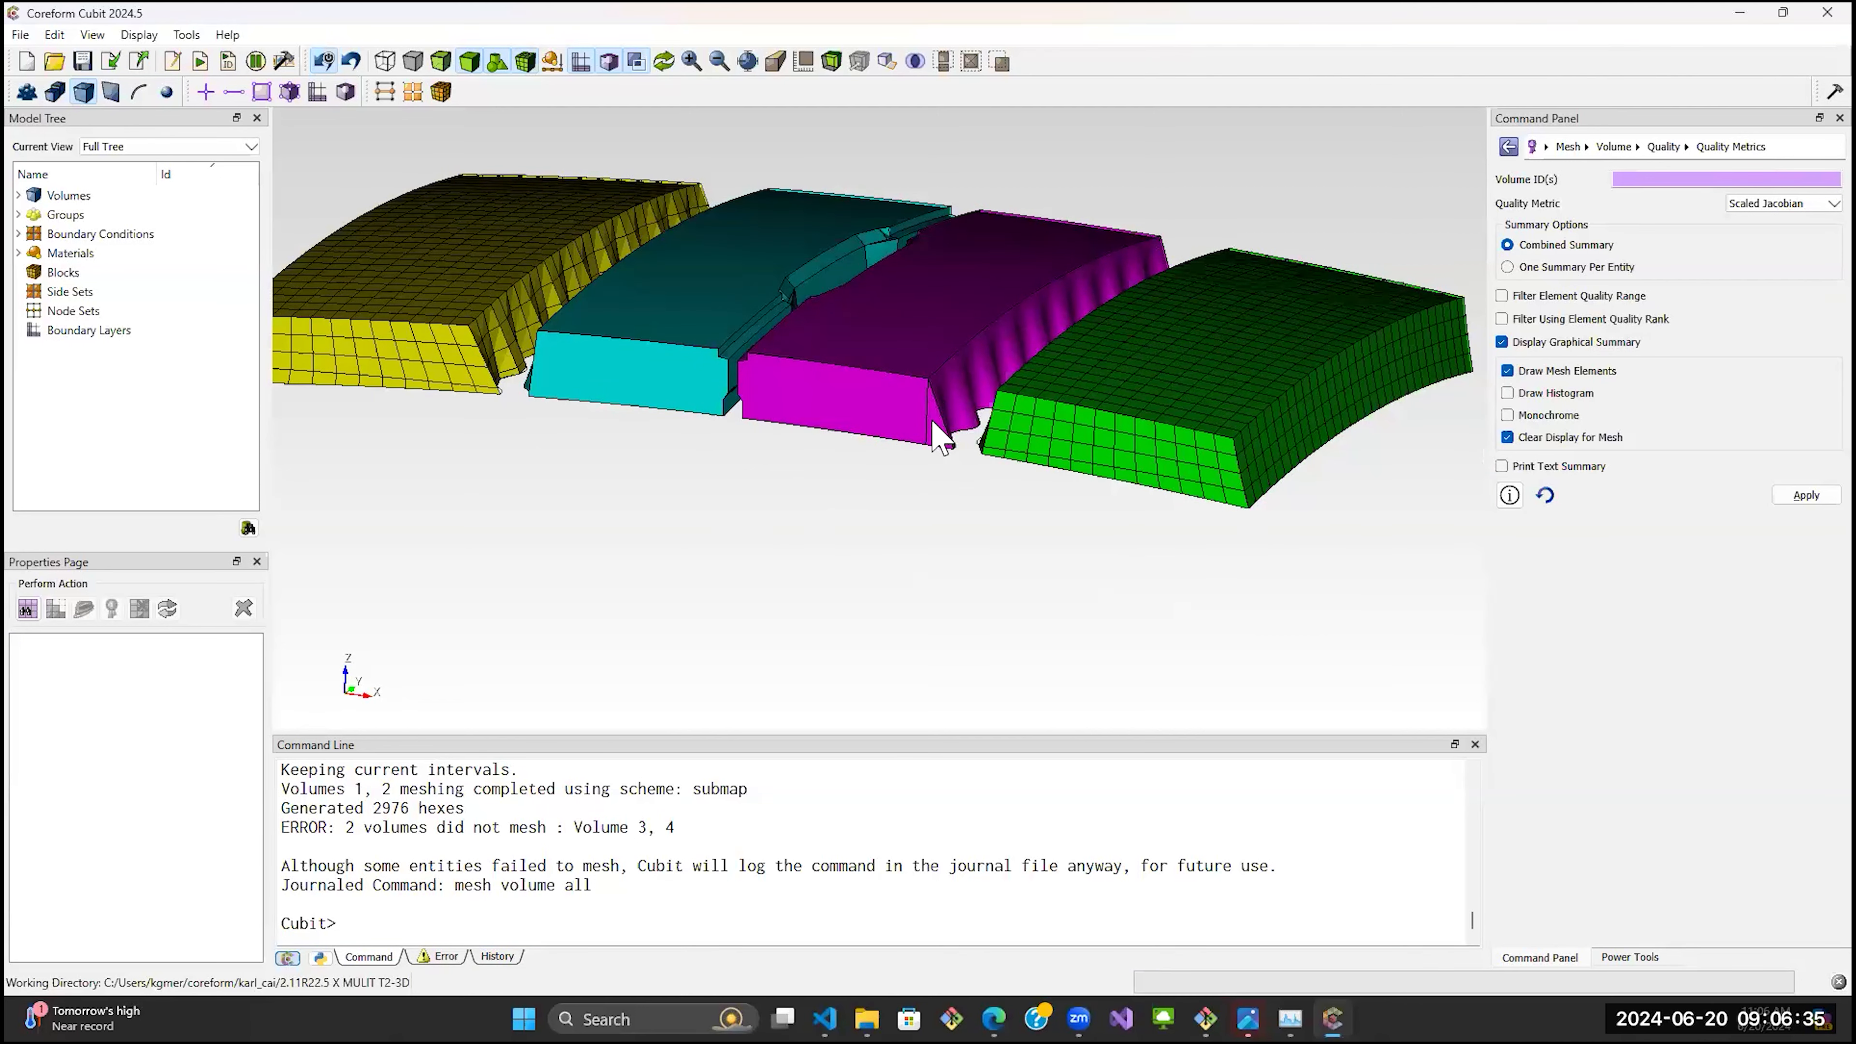
Examine the four curved volumes from above and from oblique angles, comparing the two meshed ones with the two unmeshed ones.
left_click_drag(900, 334, 891, 345)
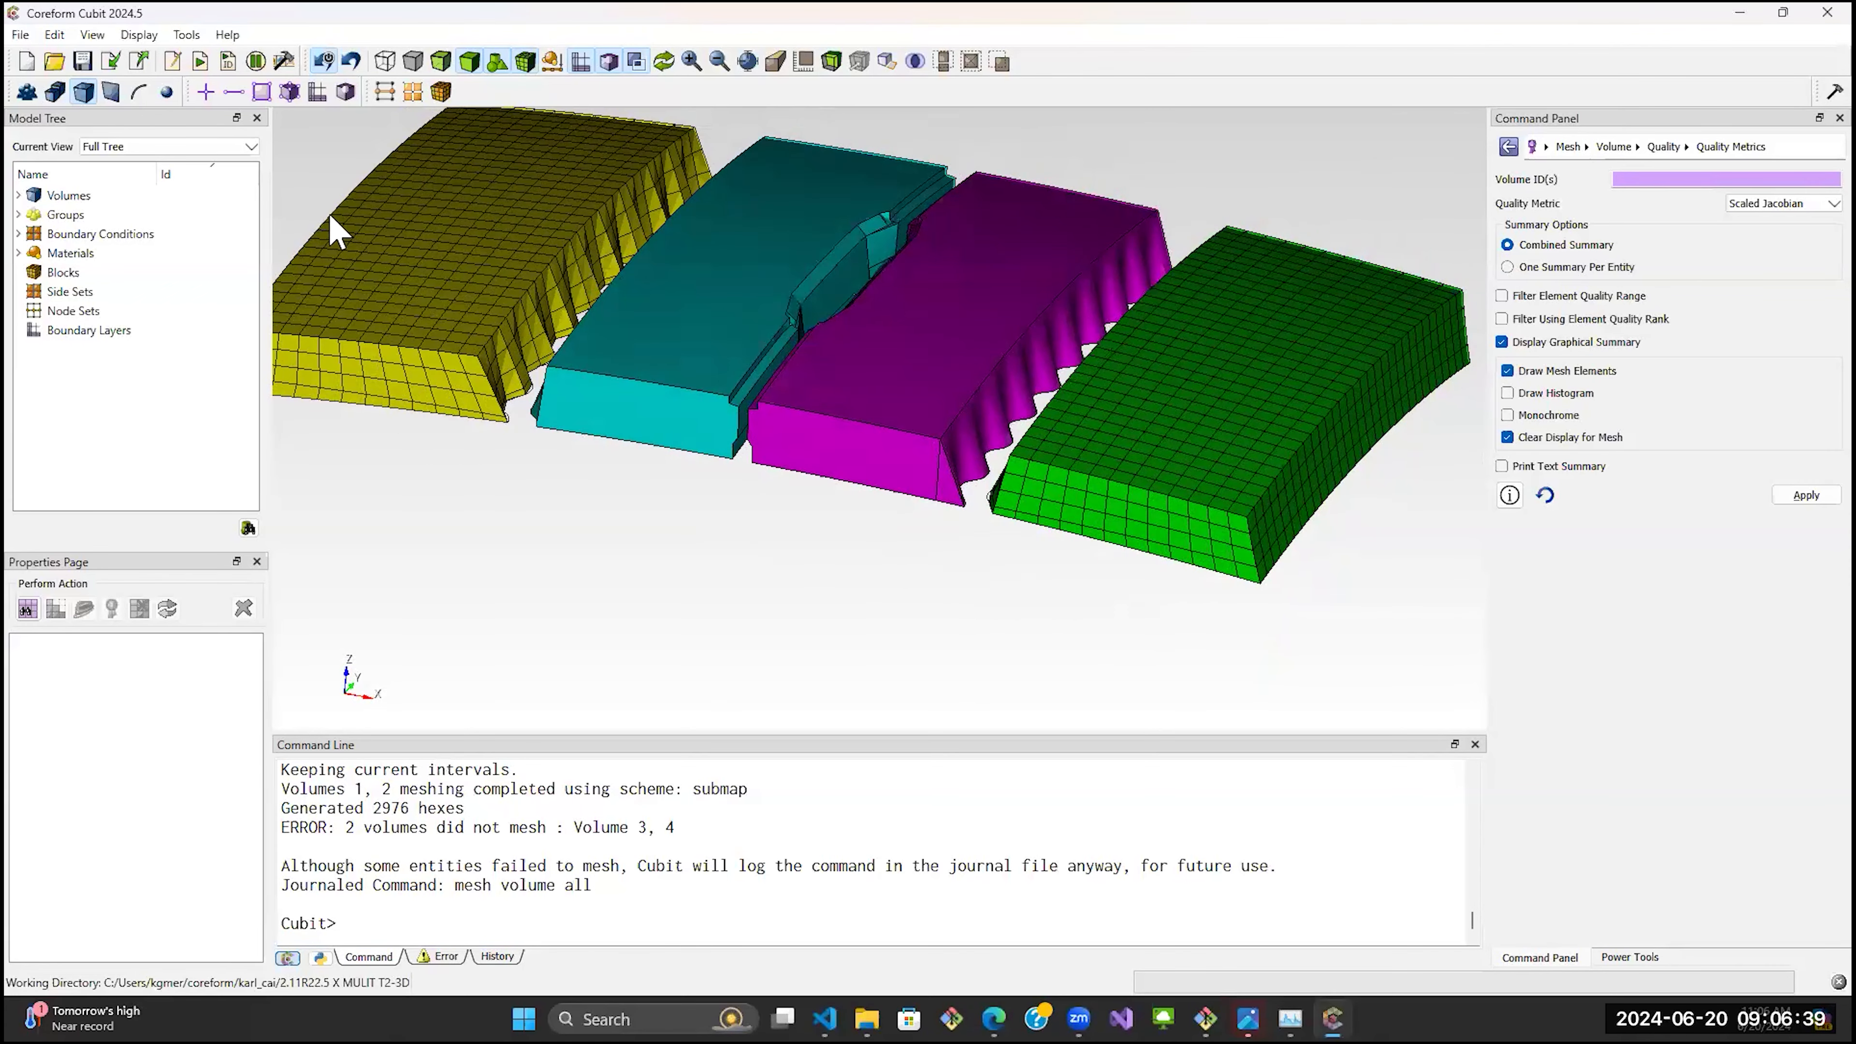
left_click(468, 147)
left_click_drag(468, 146, 431, 431)
left_click(357, 695)
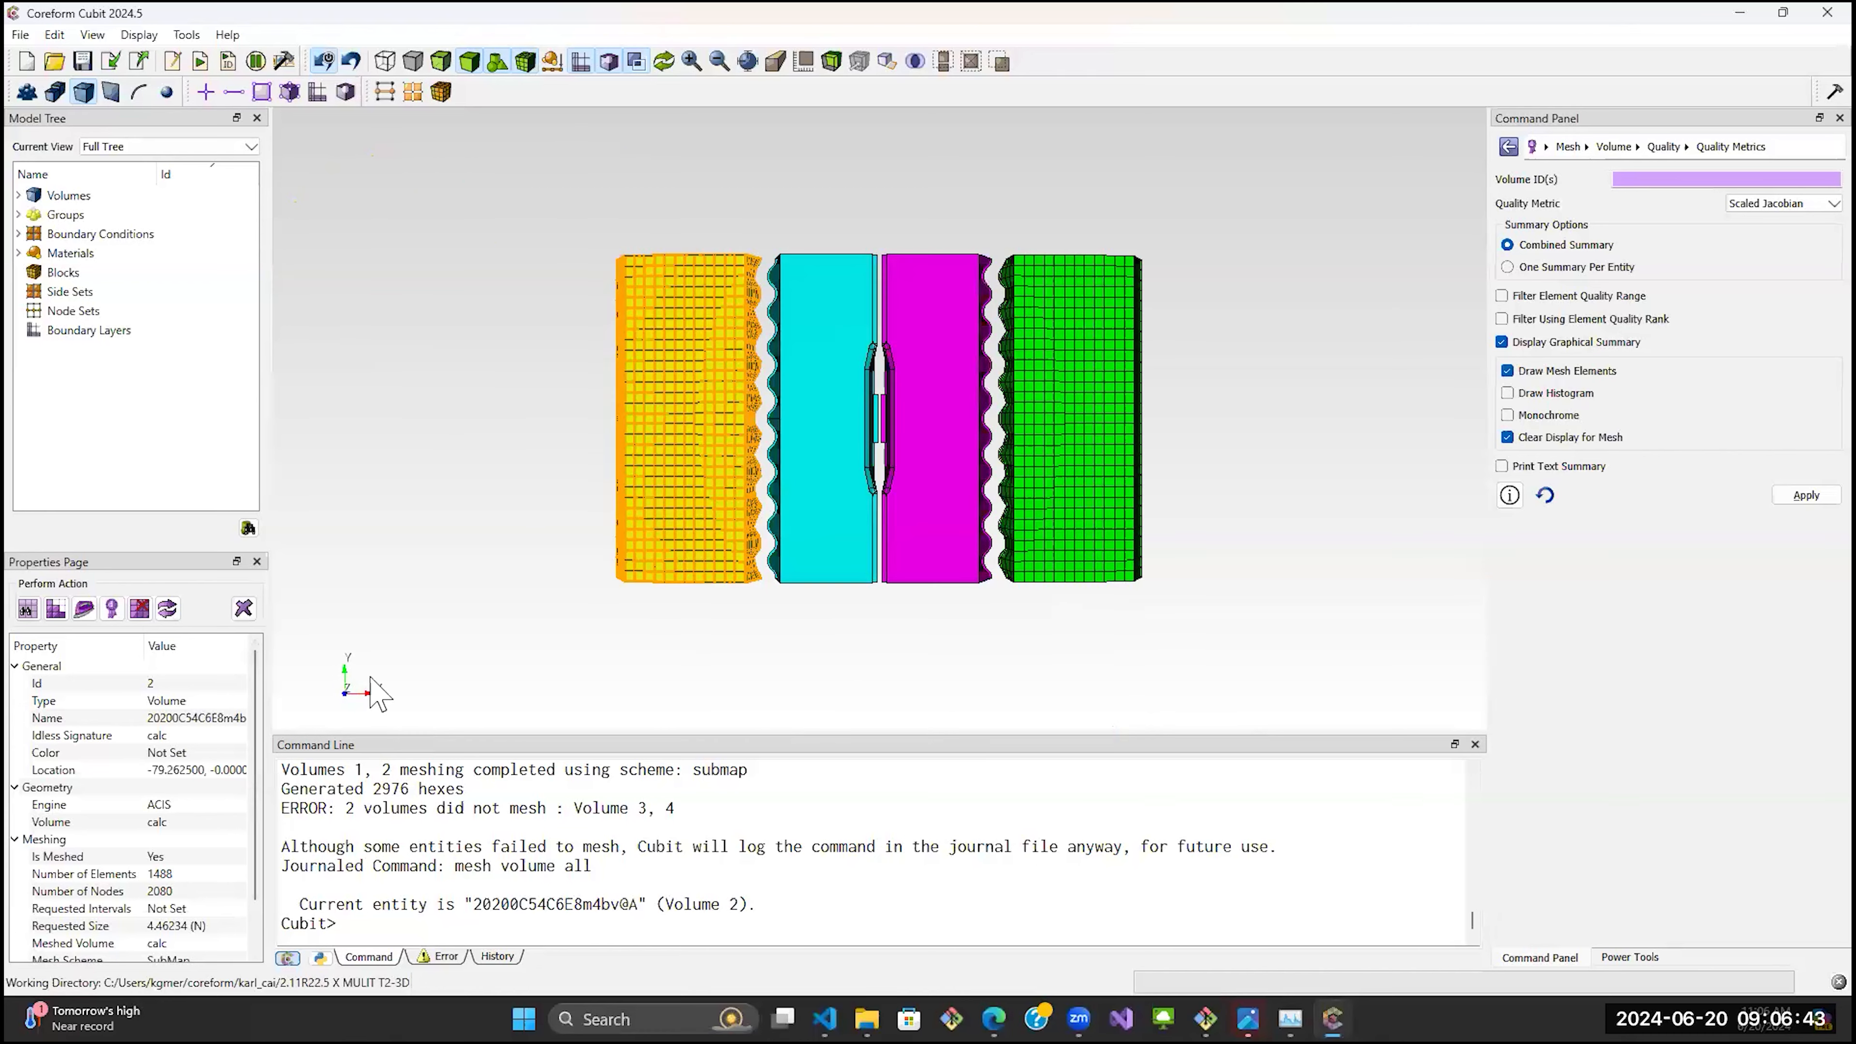
left_click_drag(880, 535, 1038, 201)
left_click(1038, 200)
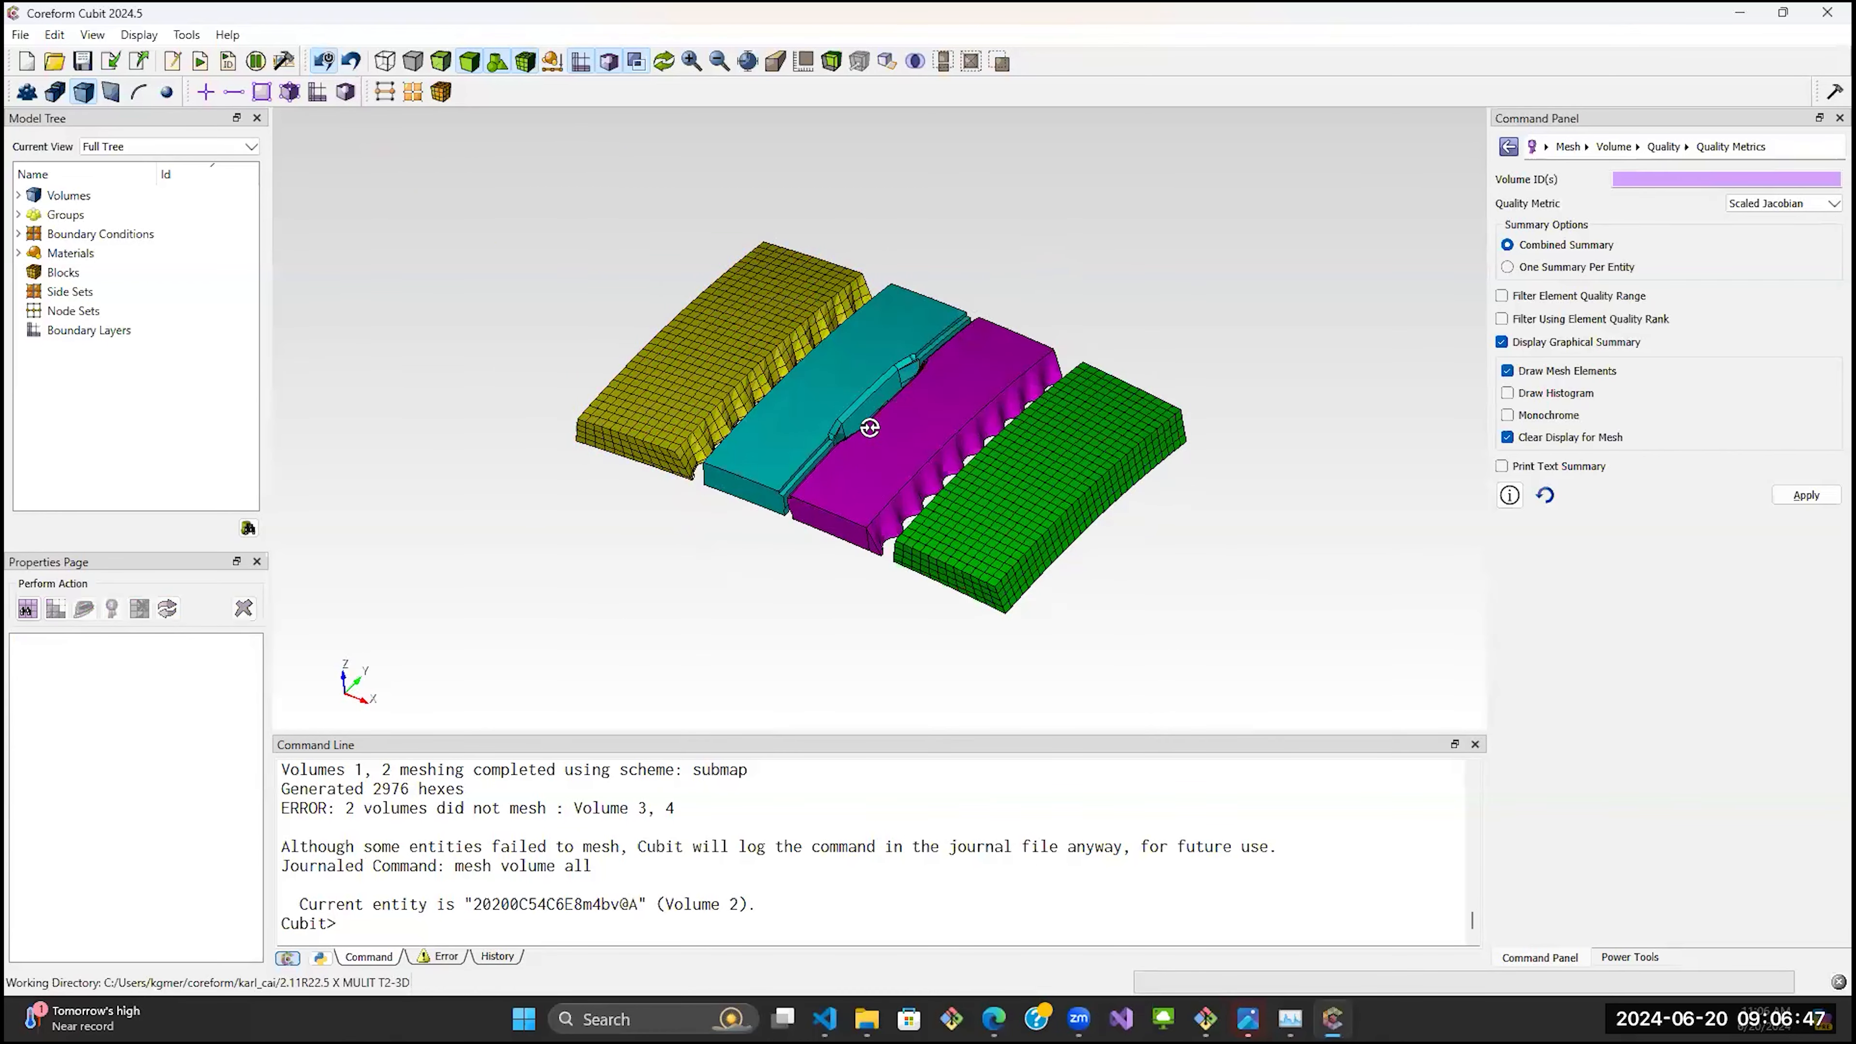
left_click_drag(870, 432, 876, 410)
scroll(845, 423, "up", 4)
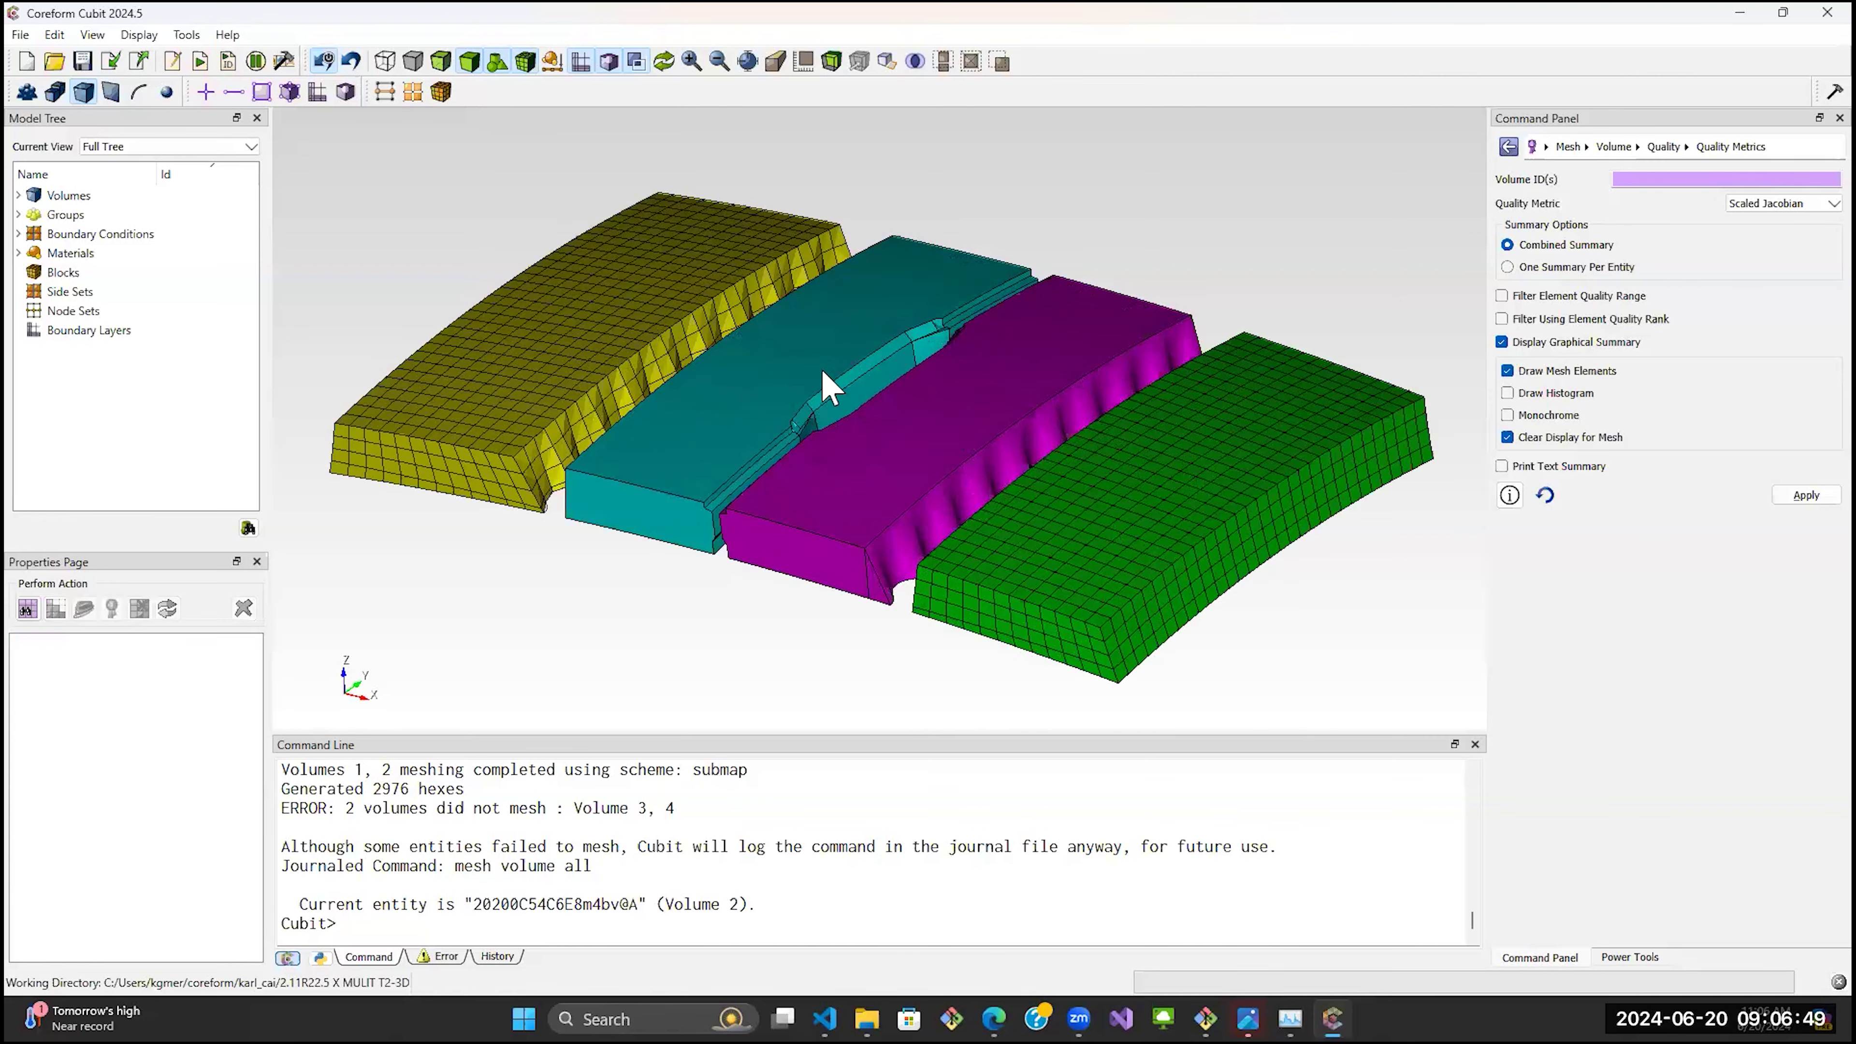
middle_click_drag(899, 402, 911, 303)
left_click_drag(868, 433, 879, 402)
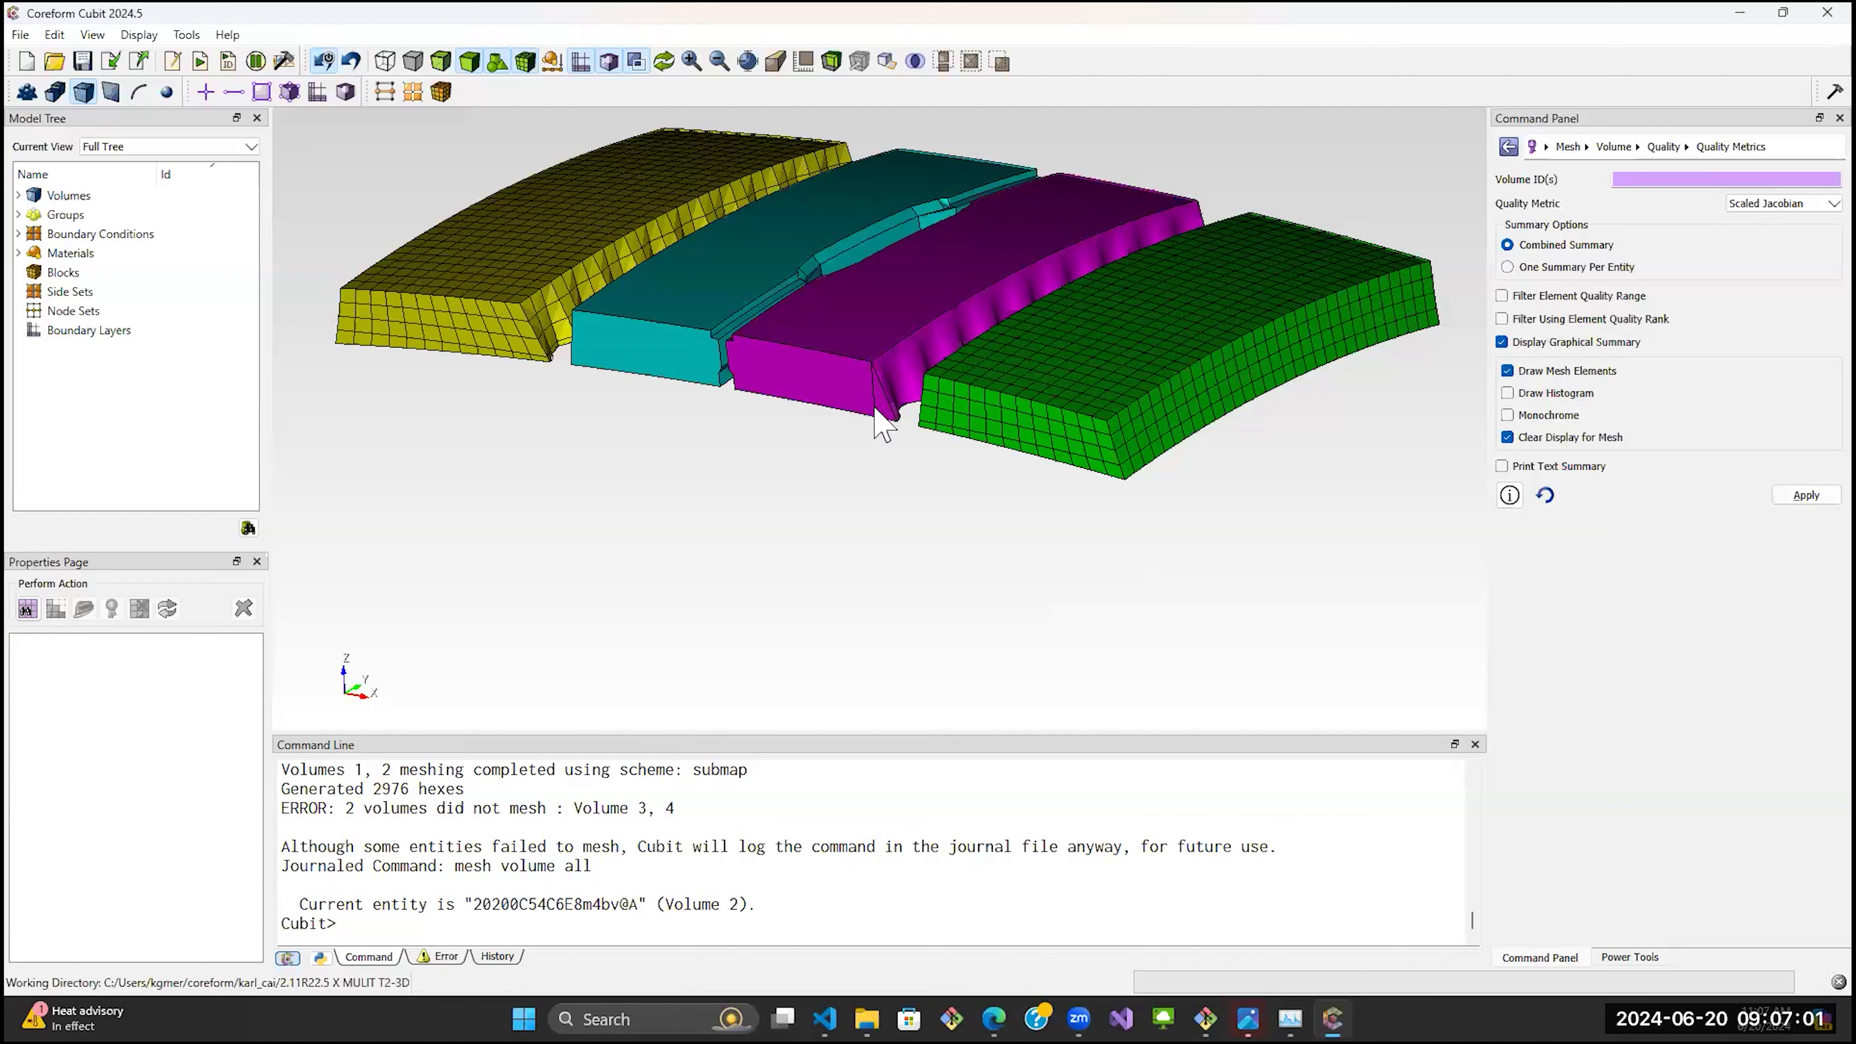
Delete the mesh from the whole model with the delete mesh command.
type("delete mesh")
key("Return")
Draw only the cyan volume, Volume 4, on its own with its stepped side facing the view.
middle_click_drag(877, 408, 888, 457)
left_click(821, 334)
right_click(821, 335)
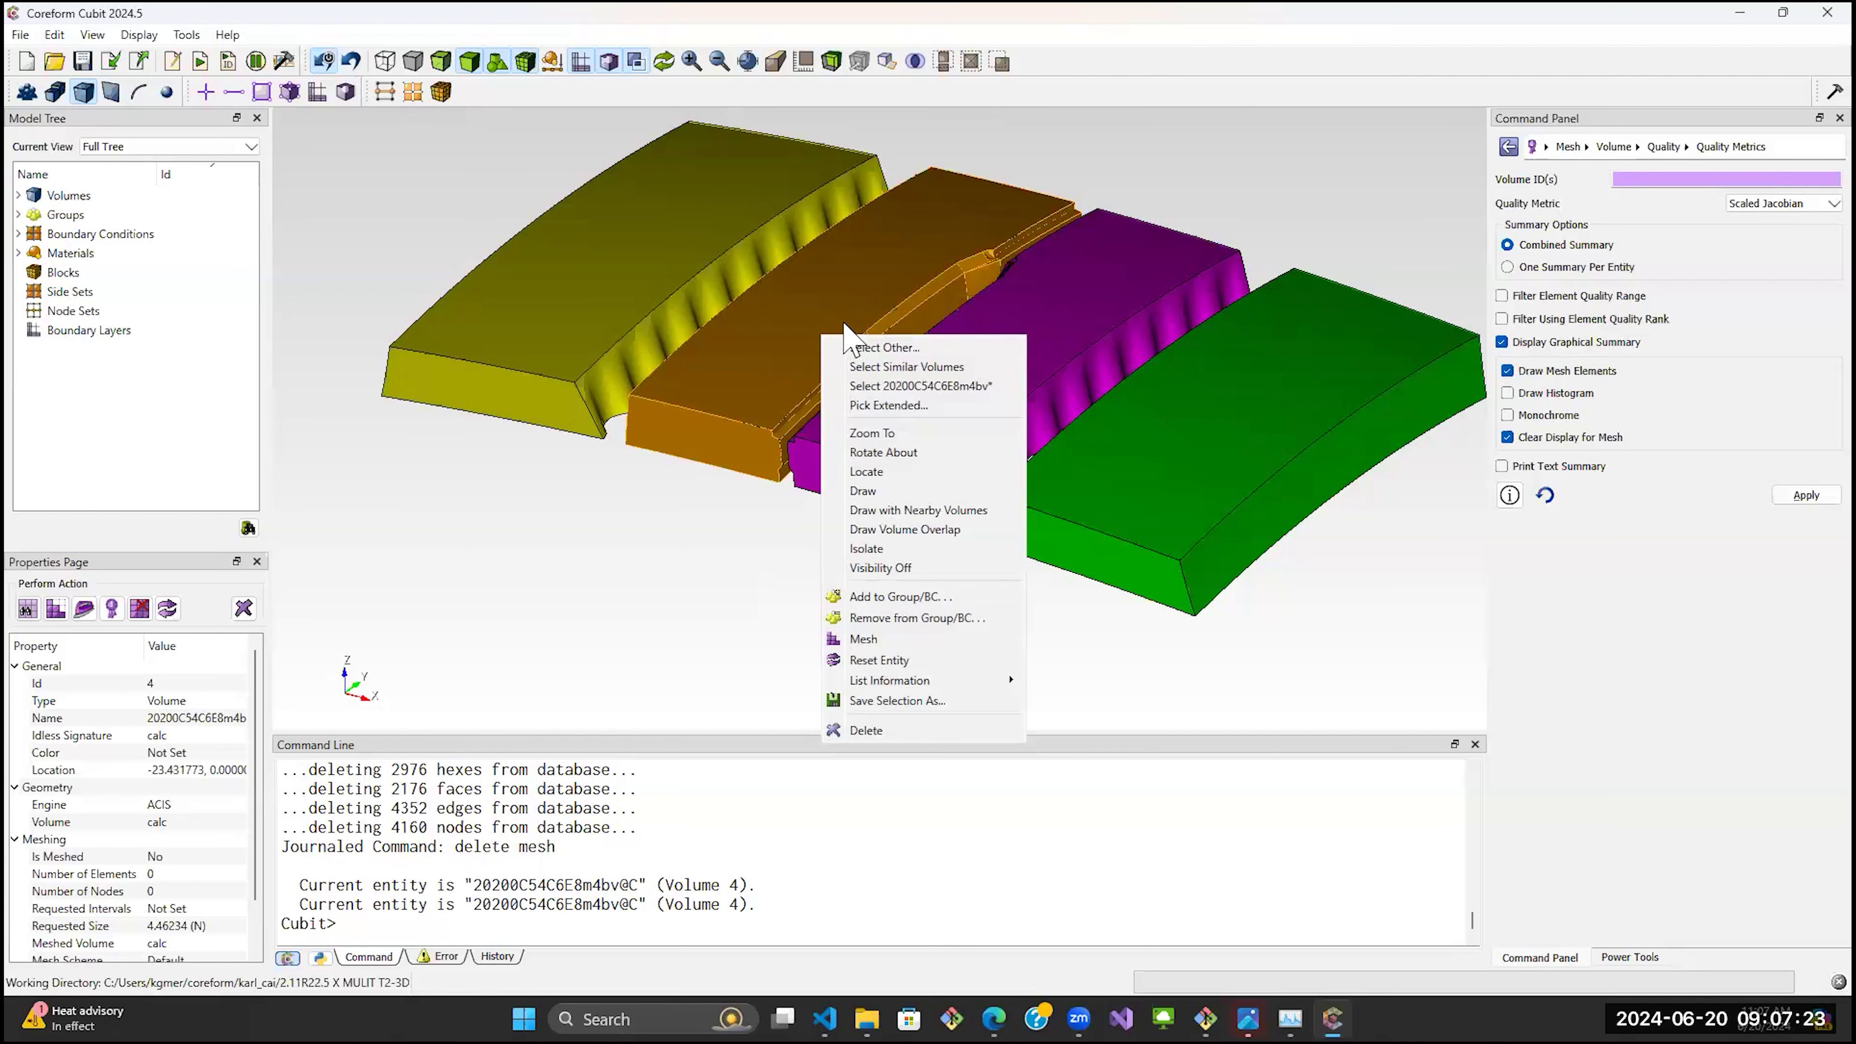
left_click(895, 490)
mouse_move(994, 422)
middle_mouse_down()
mouse_move(866, 419)
mouse_move(841, 329)
mouse_move(831, 400)
mouse_move(877, 497)
mouse_move(828, 438)
middle_mouse_up()
middle_click_drag(943, 389, 906, 424, "shift")
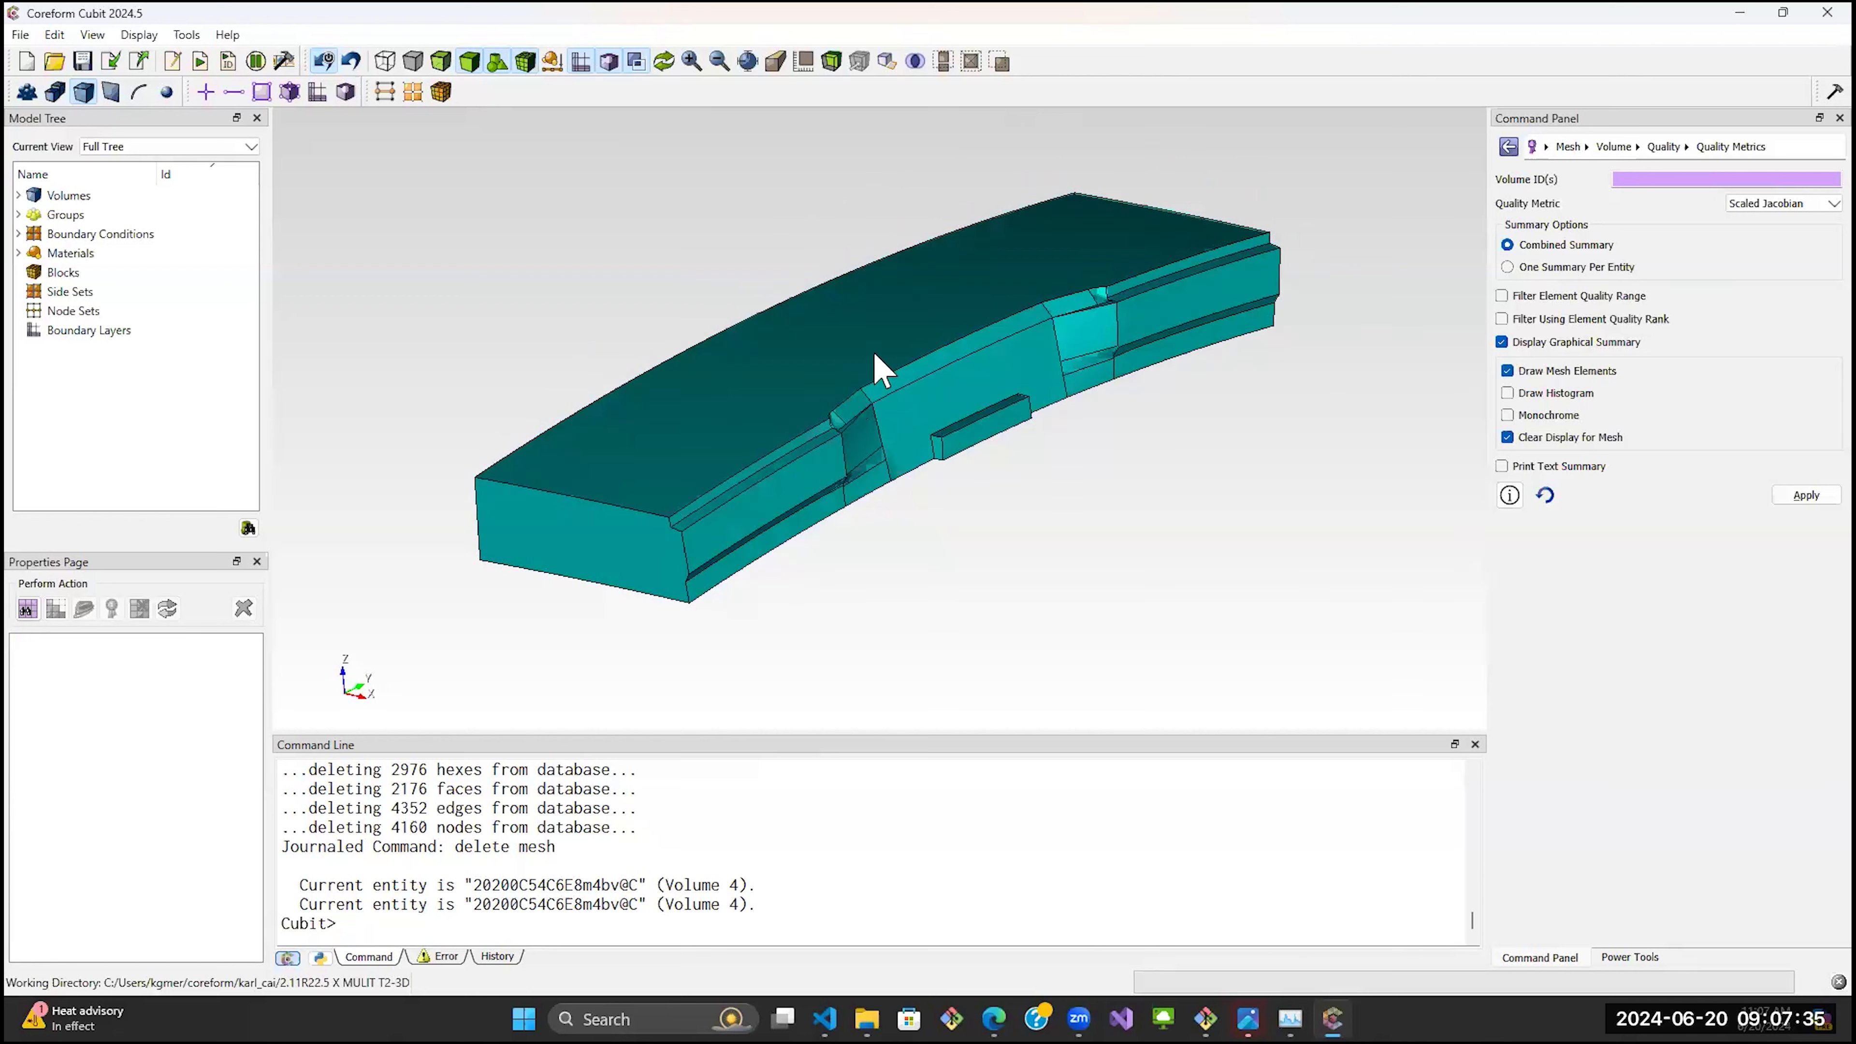
middle_click_drag(729, 543, 729, 491)
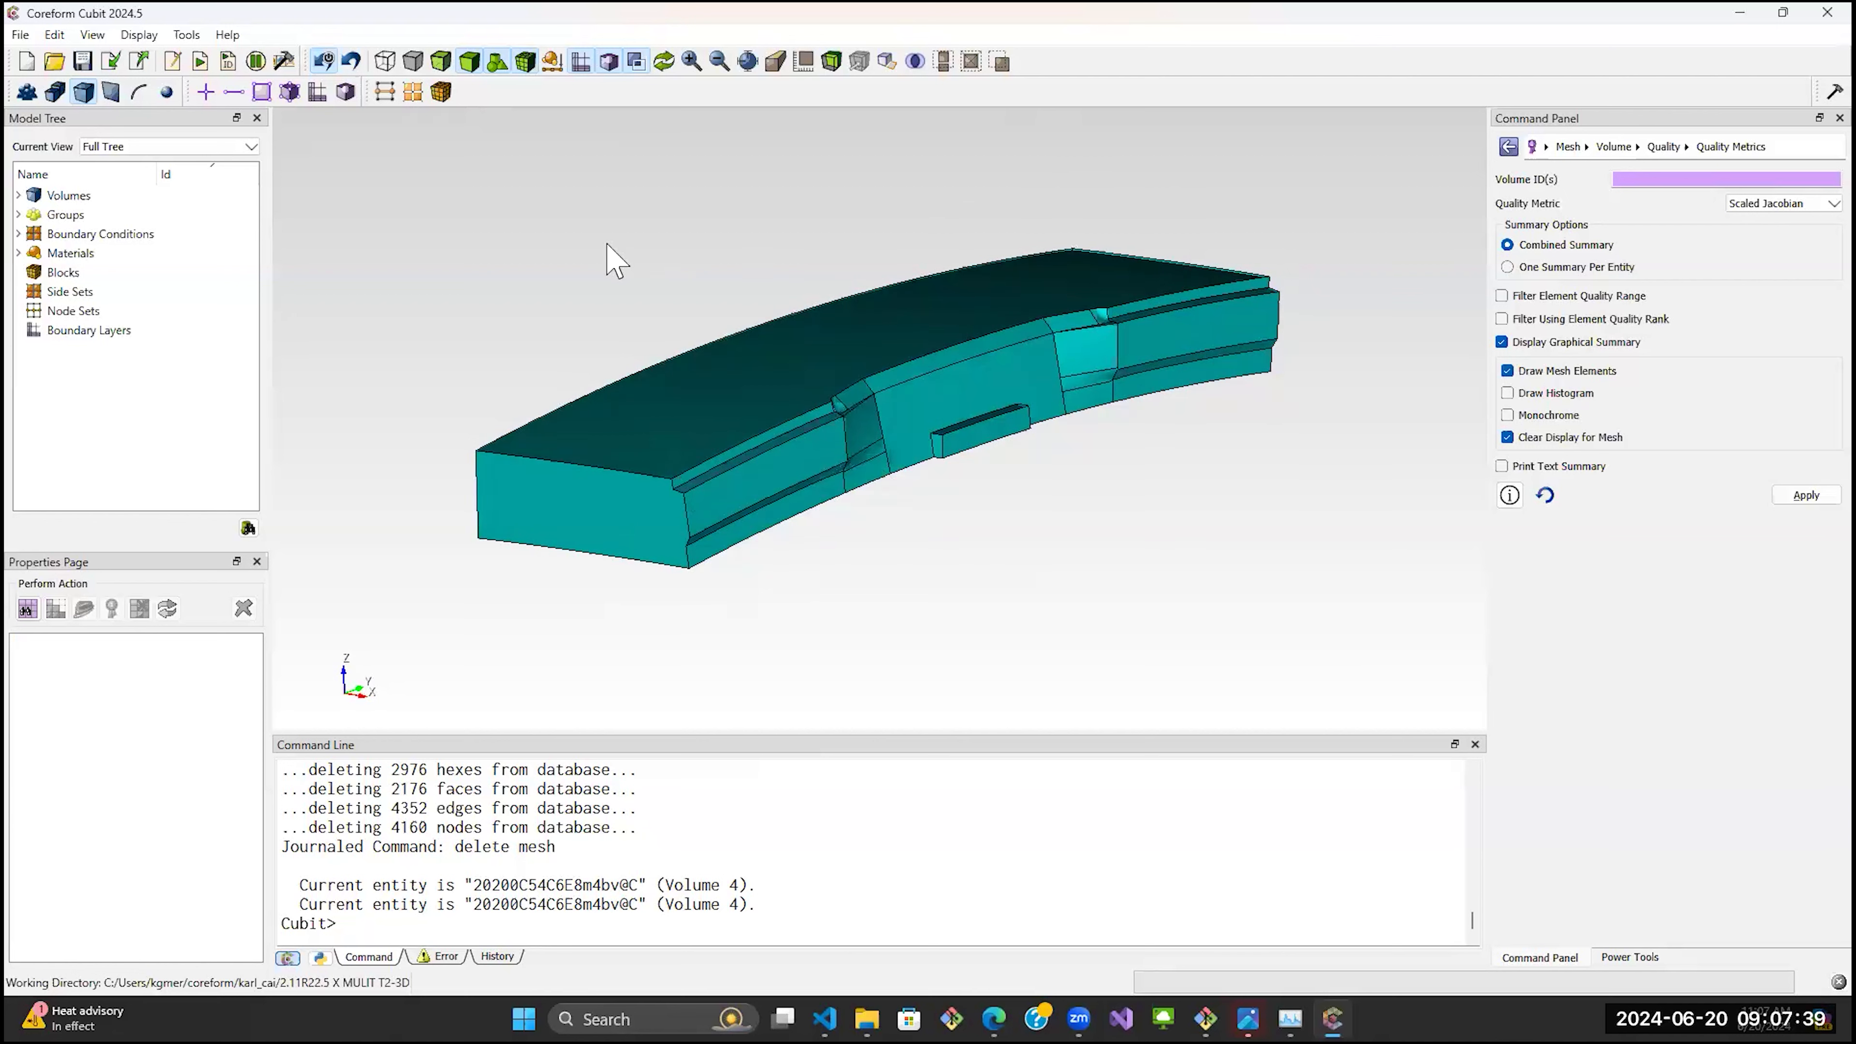
Switch the picking mode between surface, volume and curve, ending in surface picking mode.
left_click(111, 91)
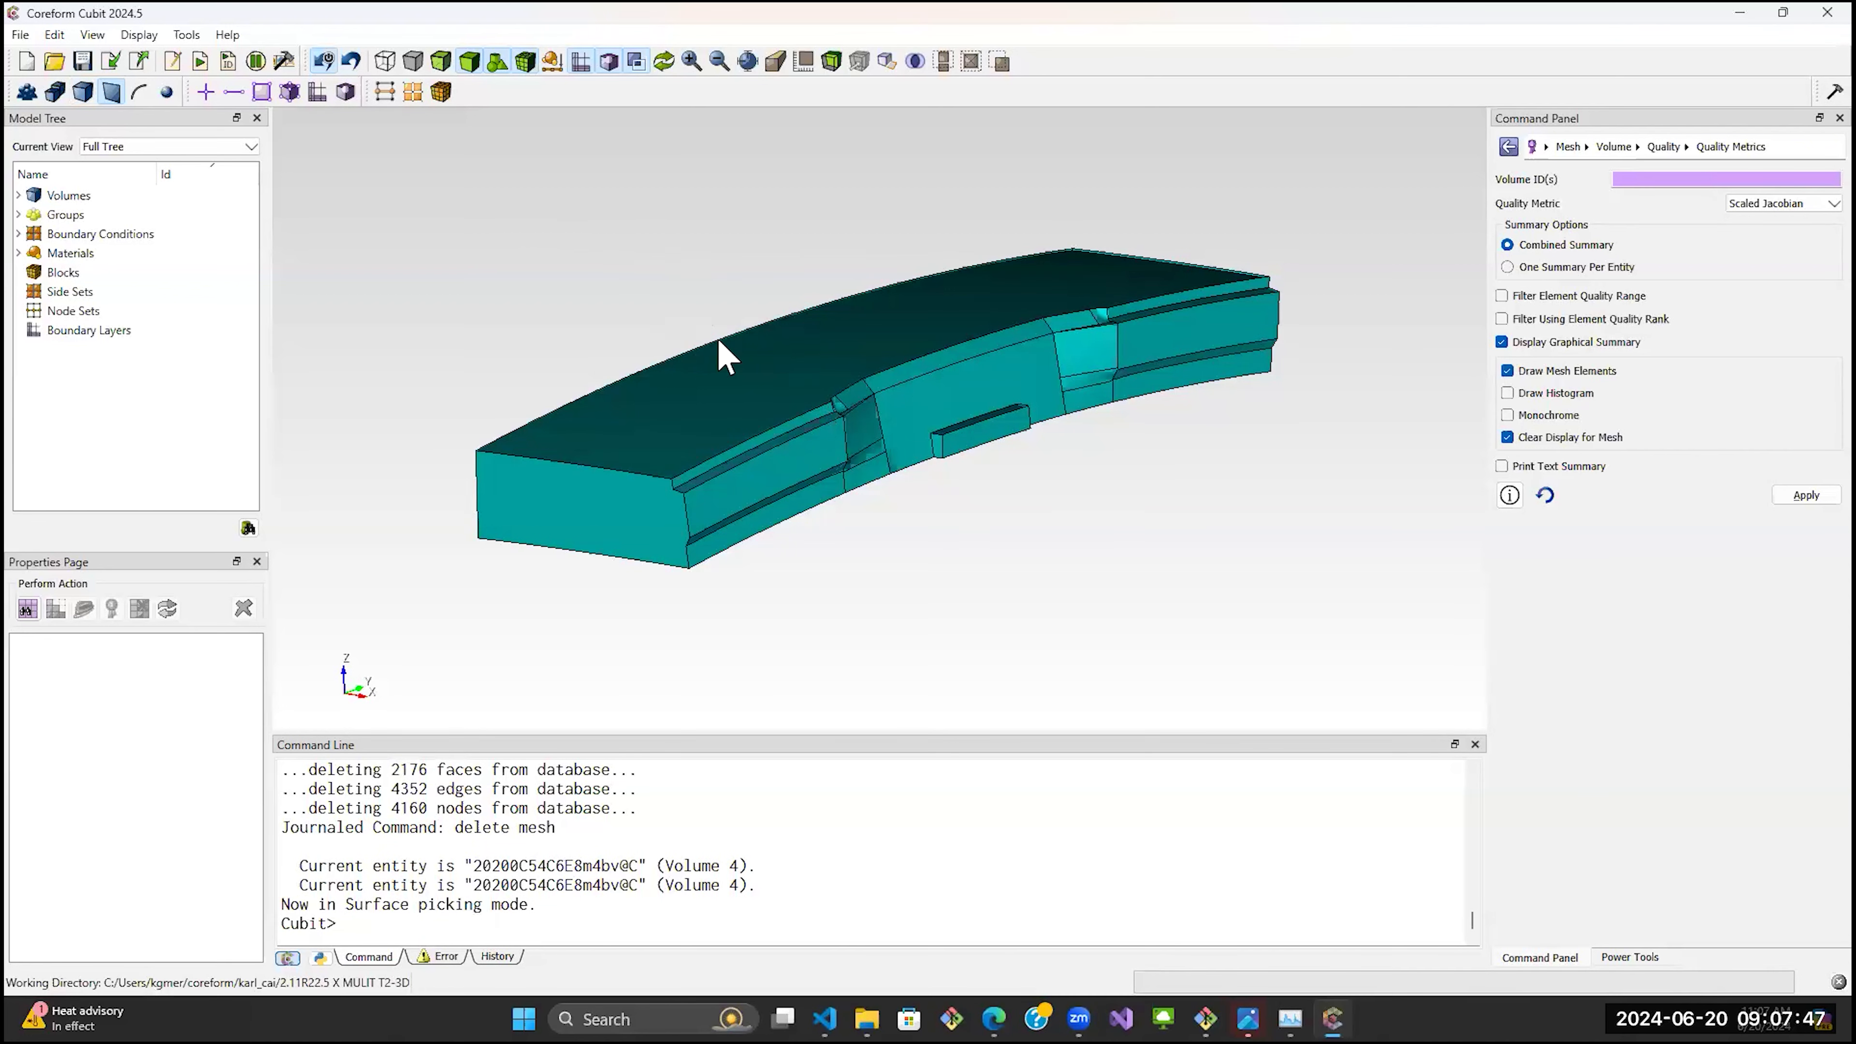
key("v")
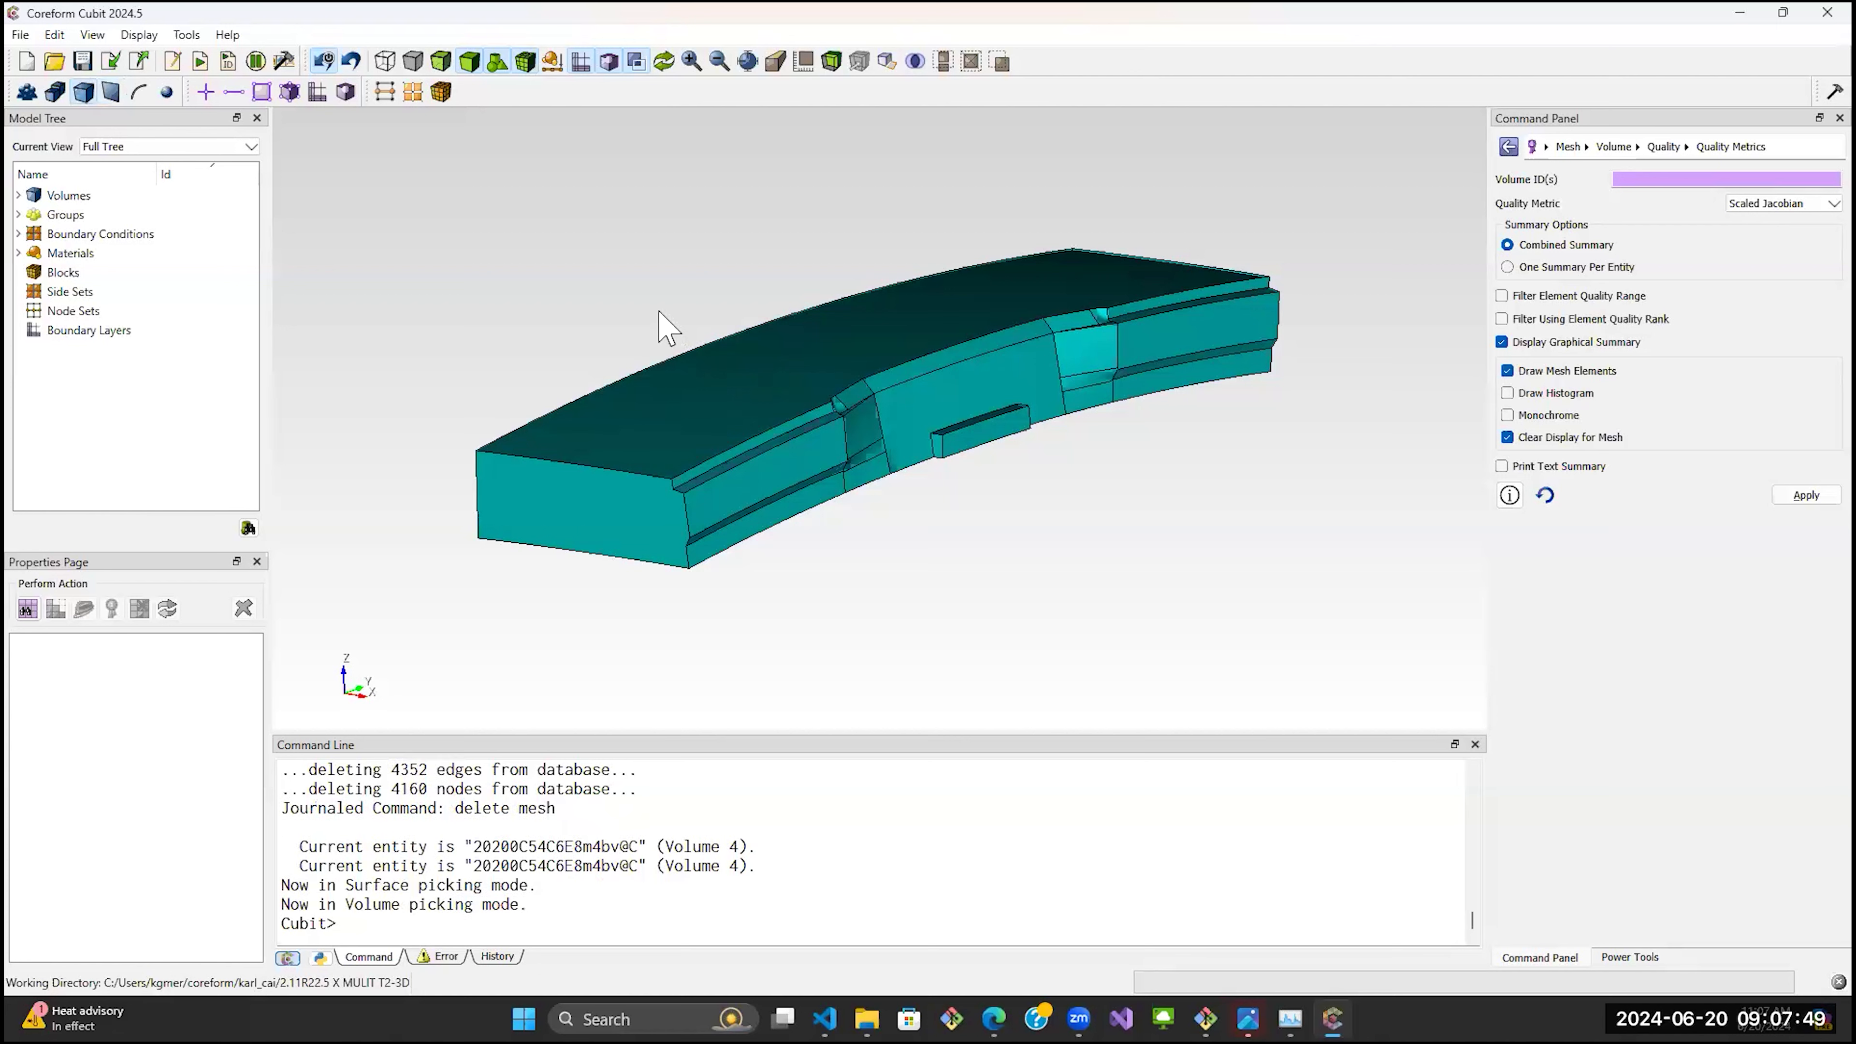
key("s")
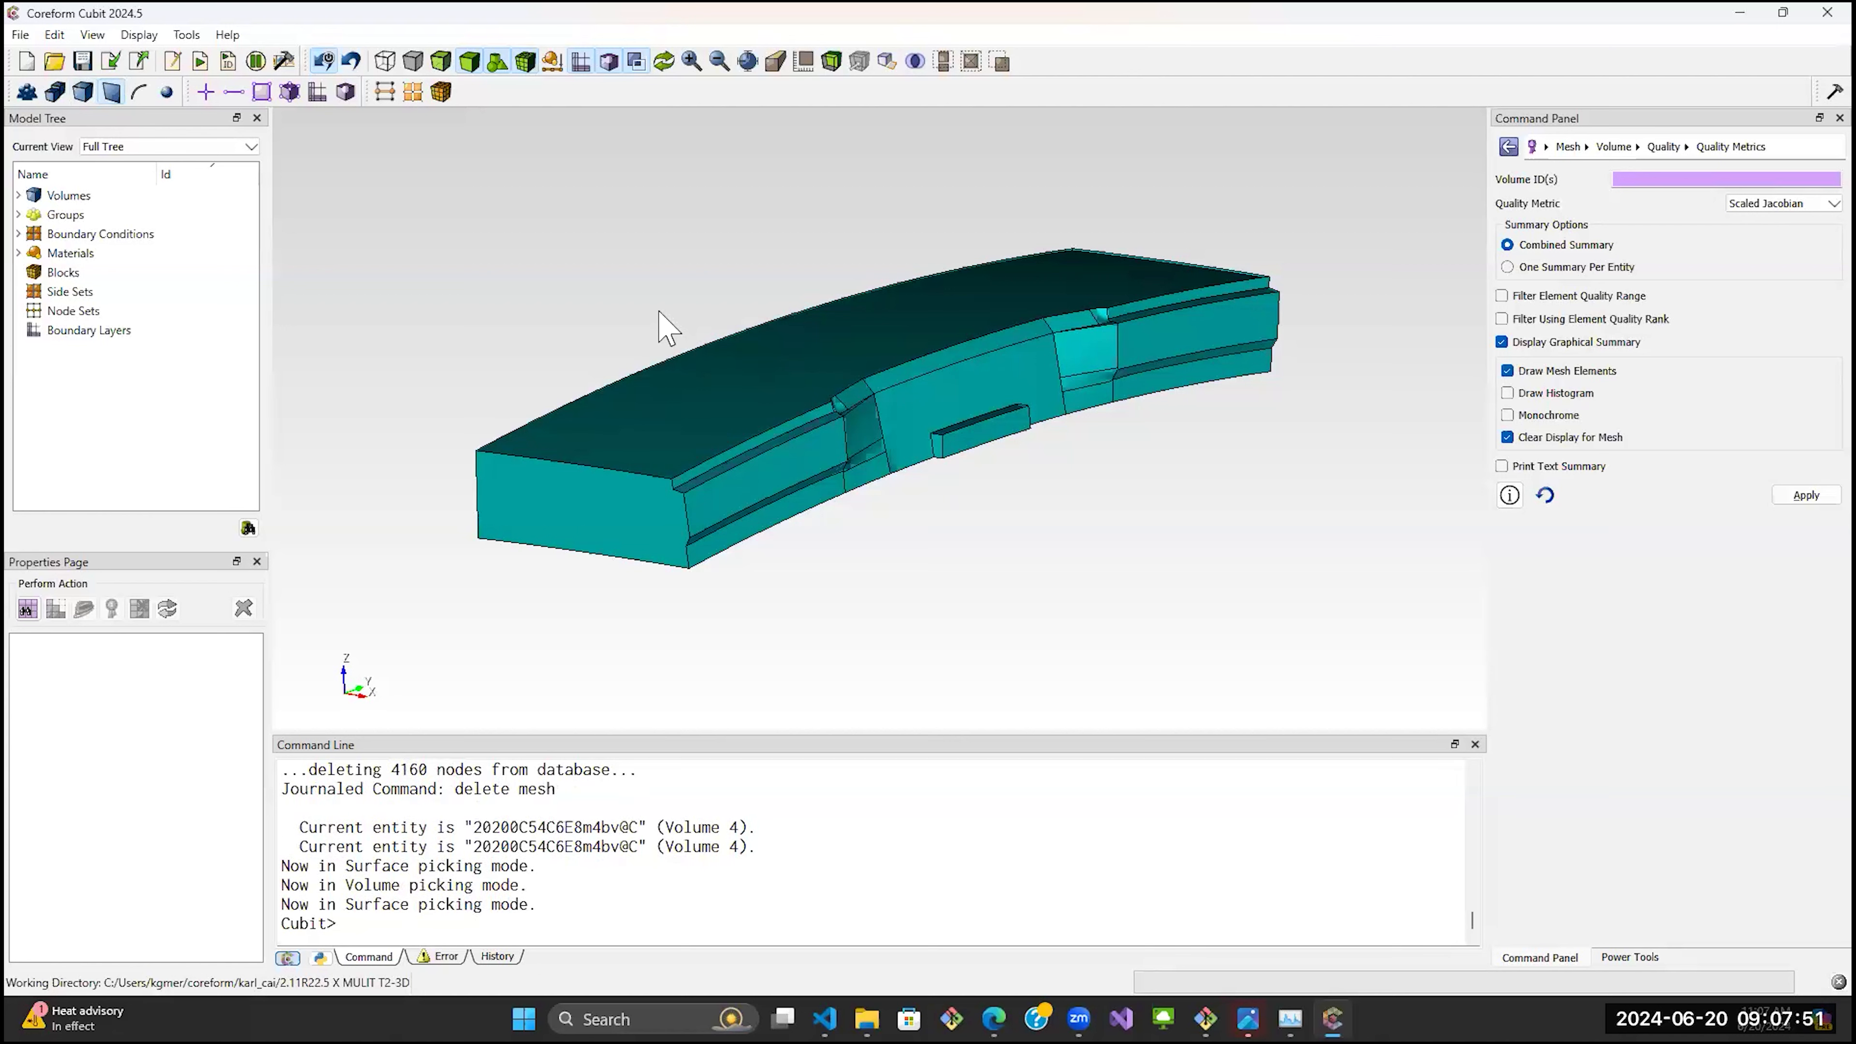
key("c")
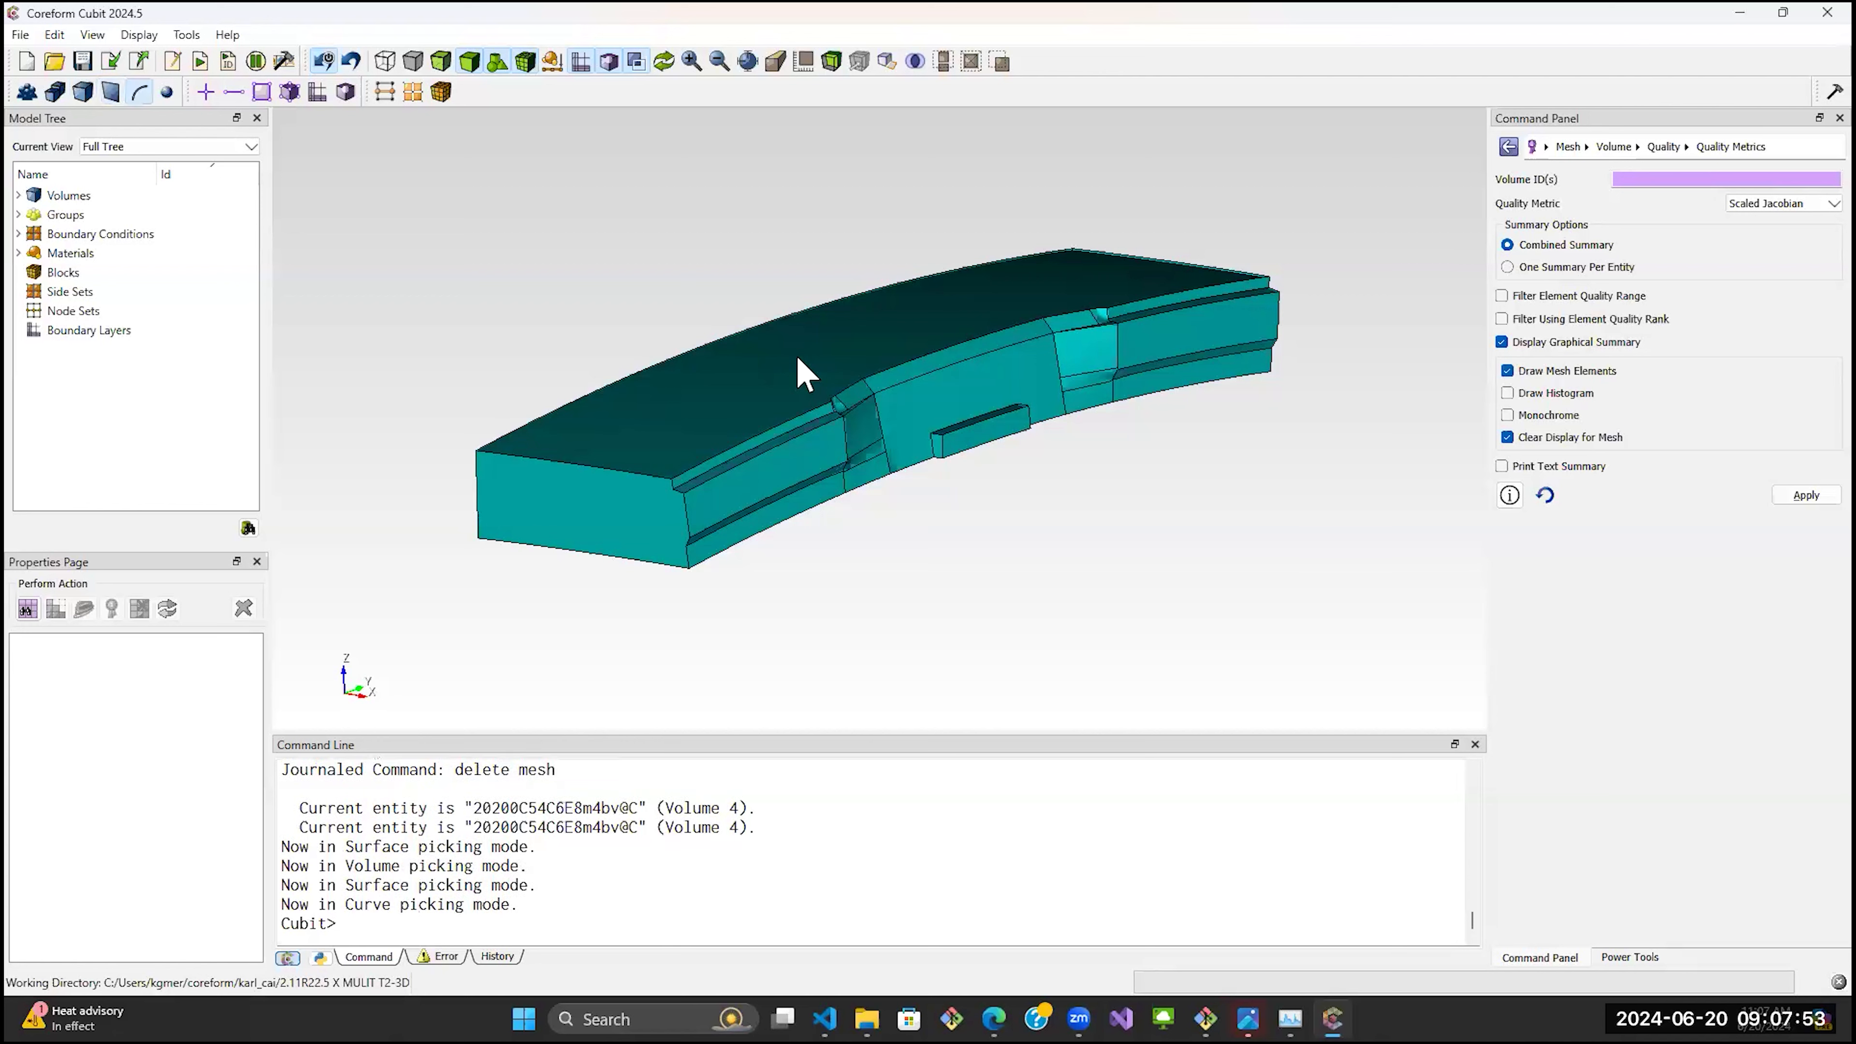
key("s")
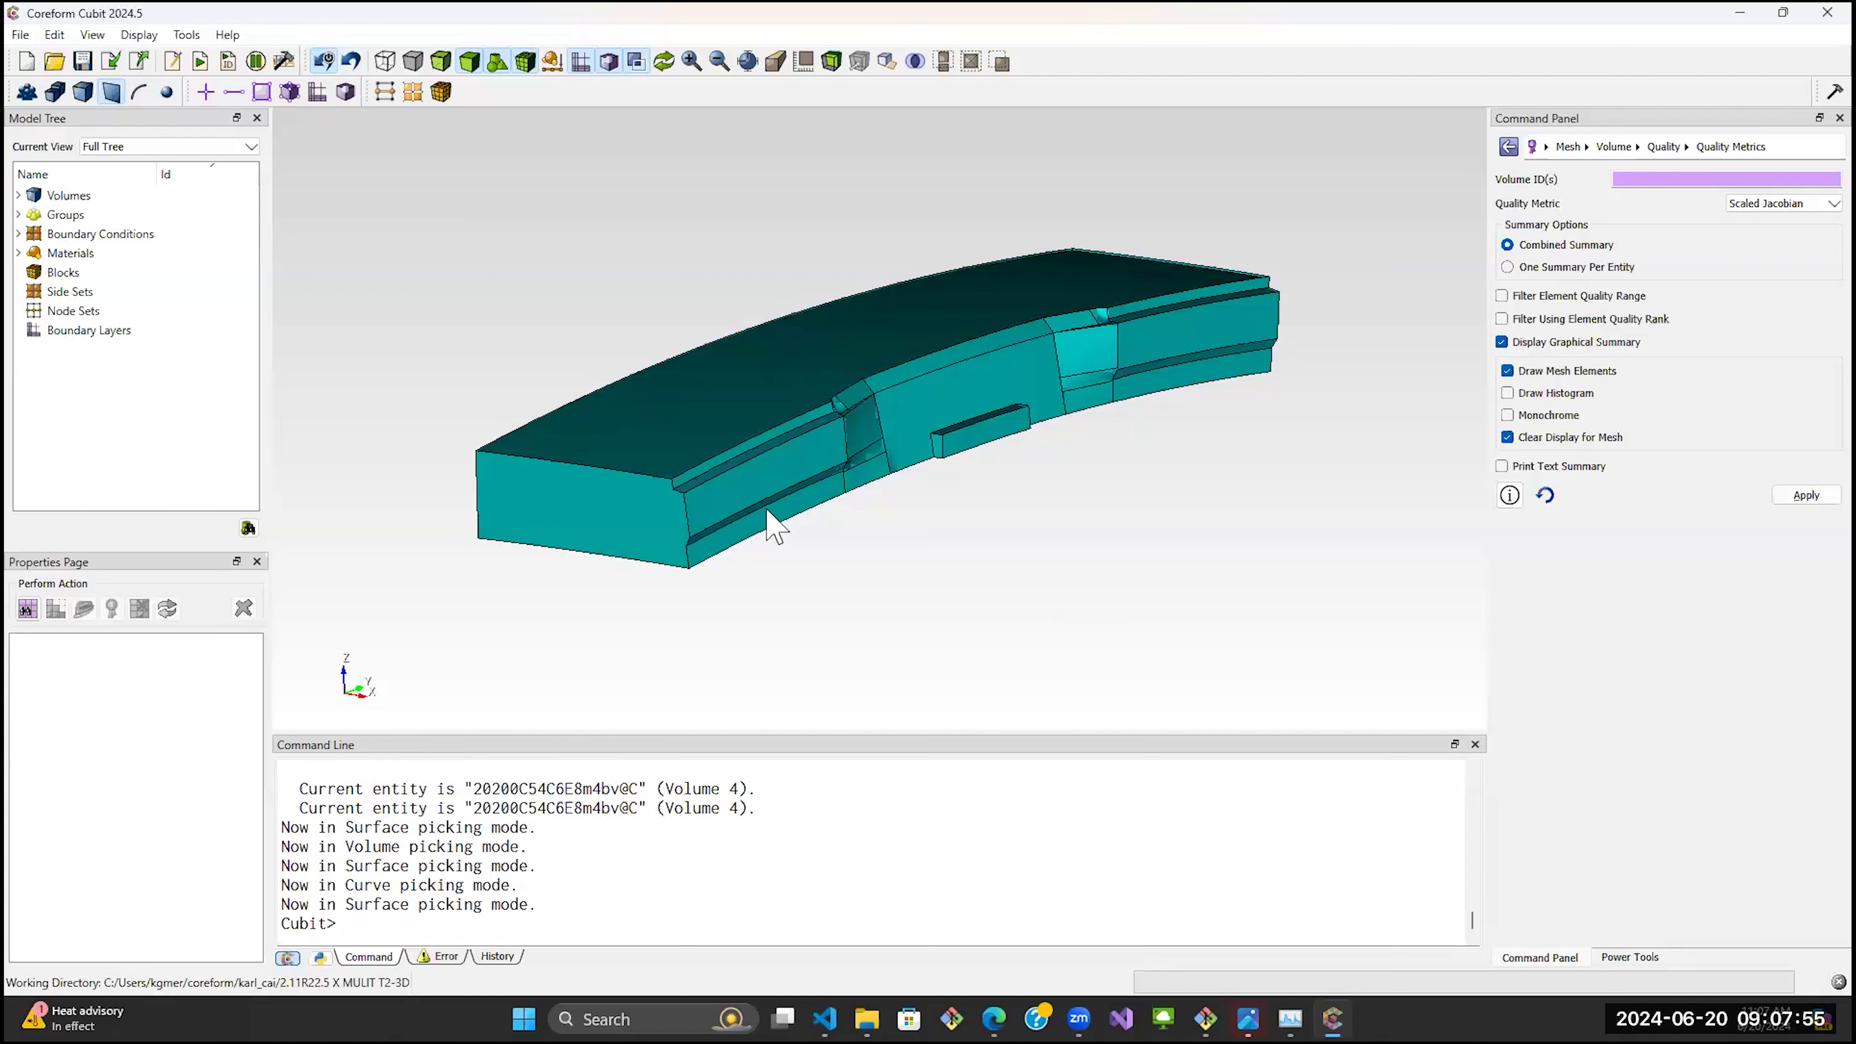
Composite the stepped-side surfaces of Volume 4, including the upper ledge strips but not the small protruding block, using continuous selection.
middle_click_drag(1057, 481, 1010, 471)
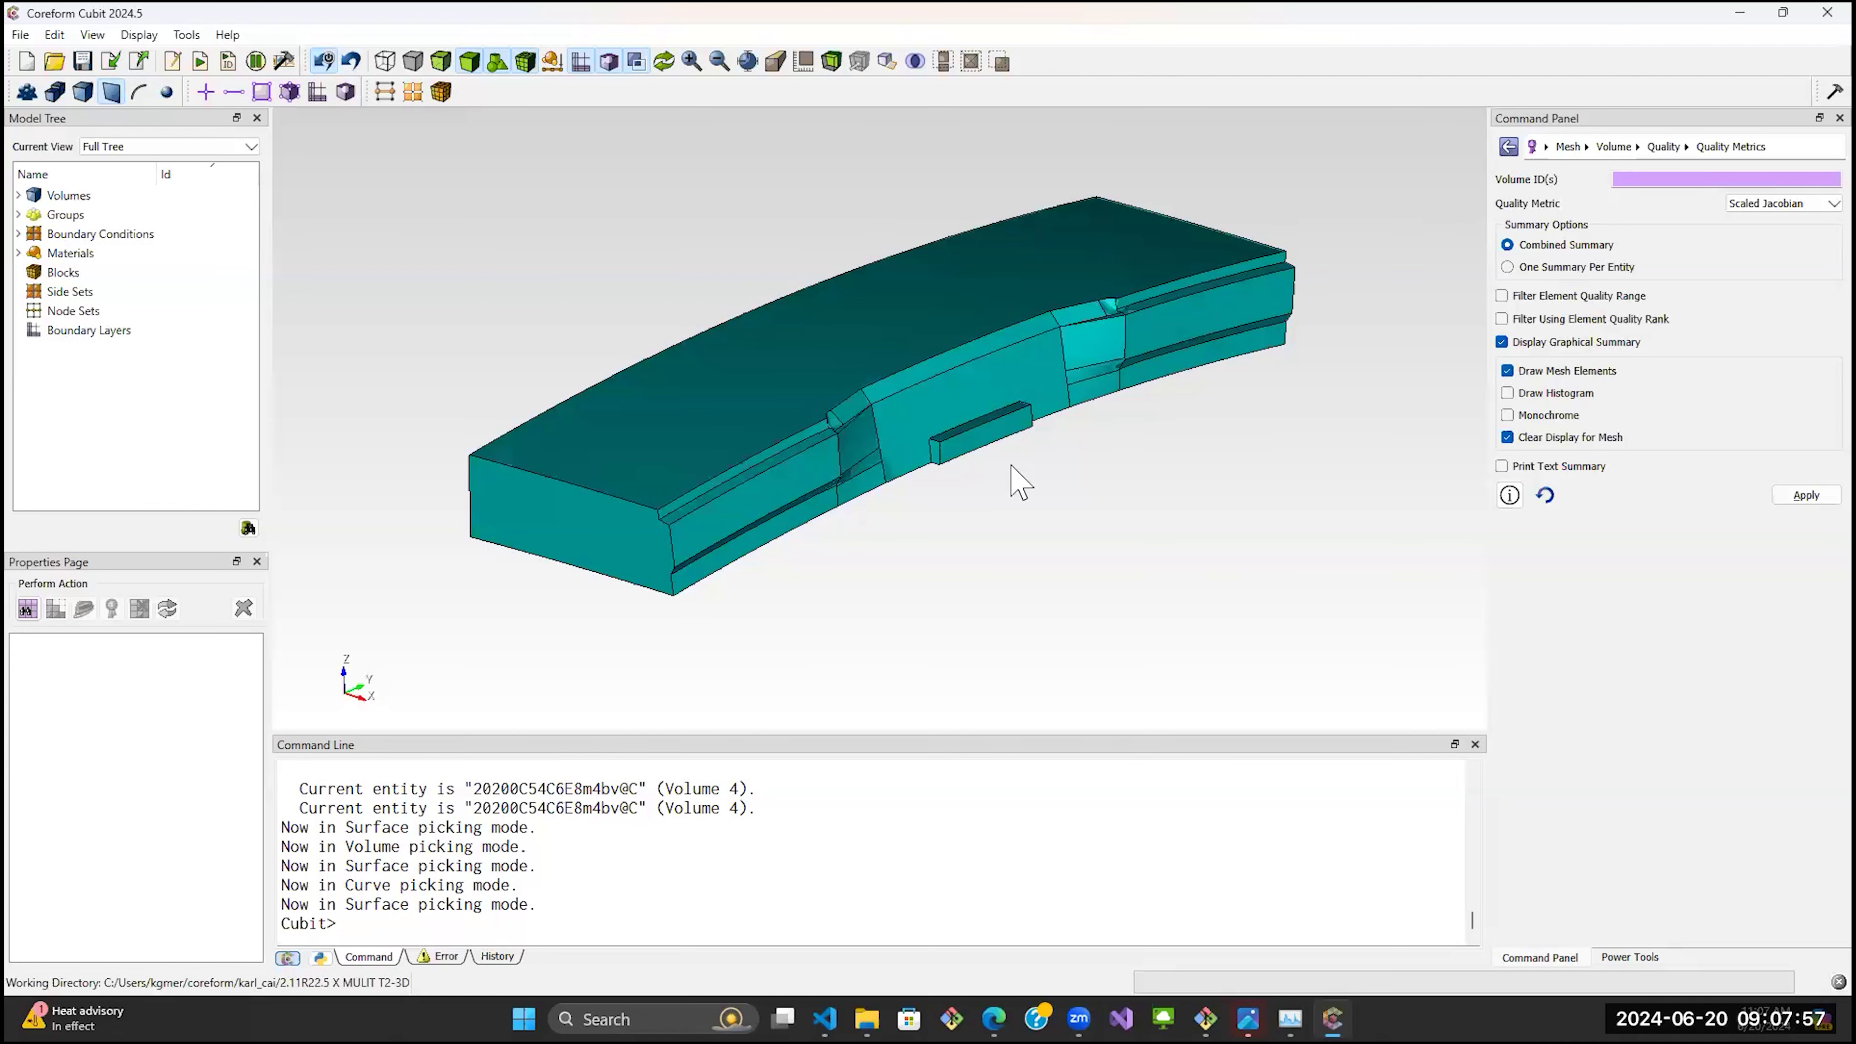
left_click(758, 493)
right_click(758, 494)
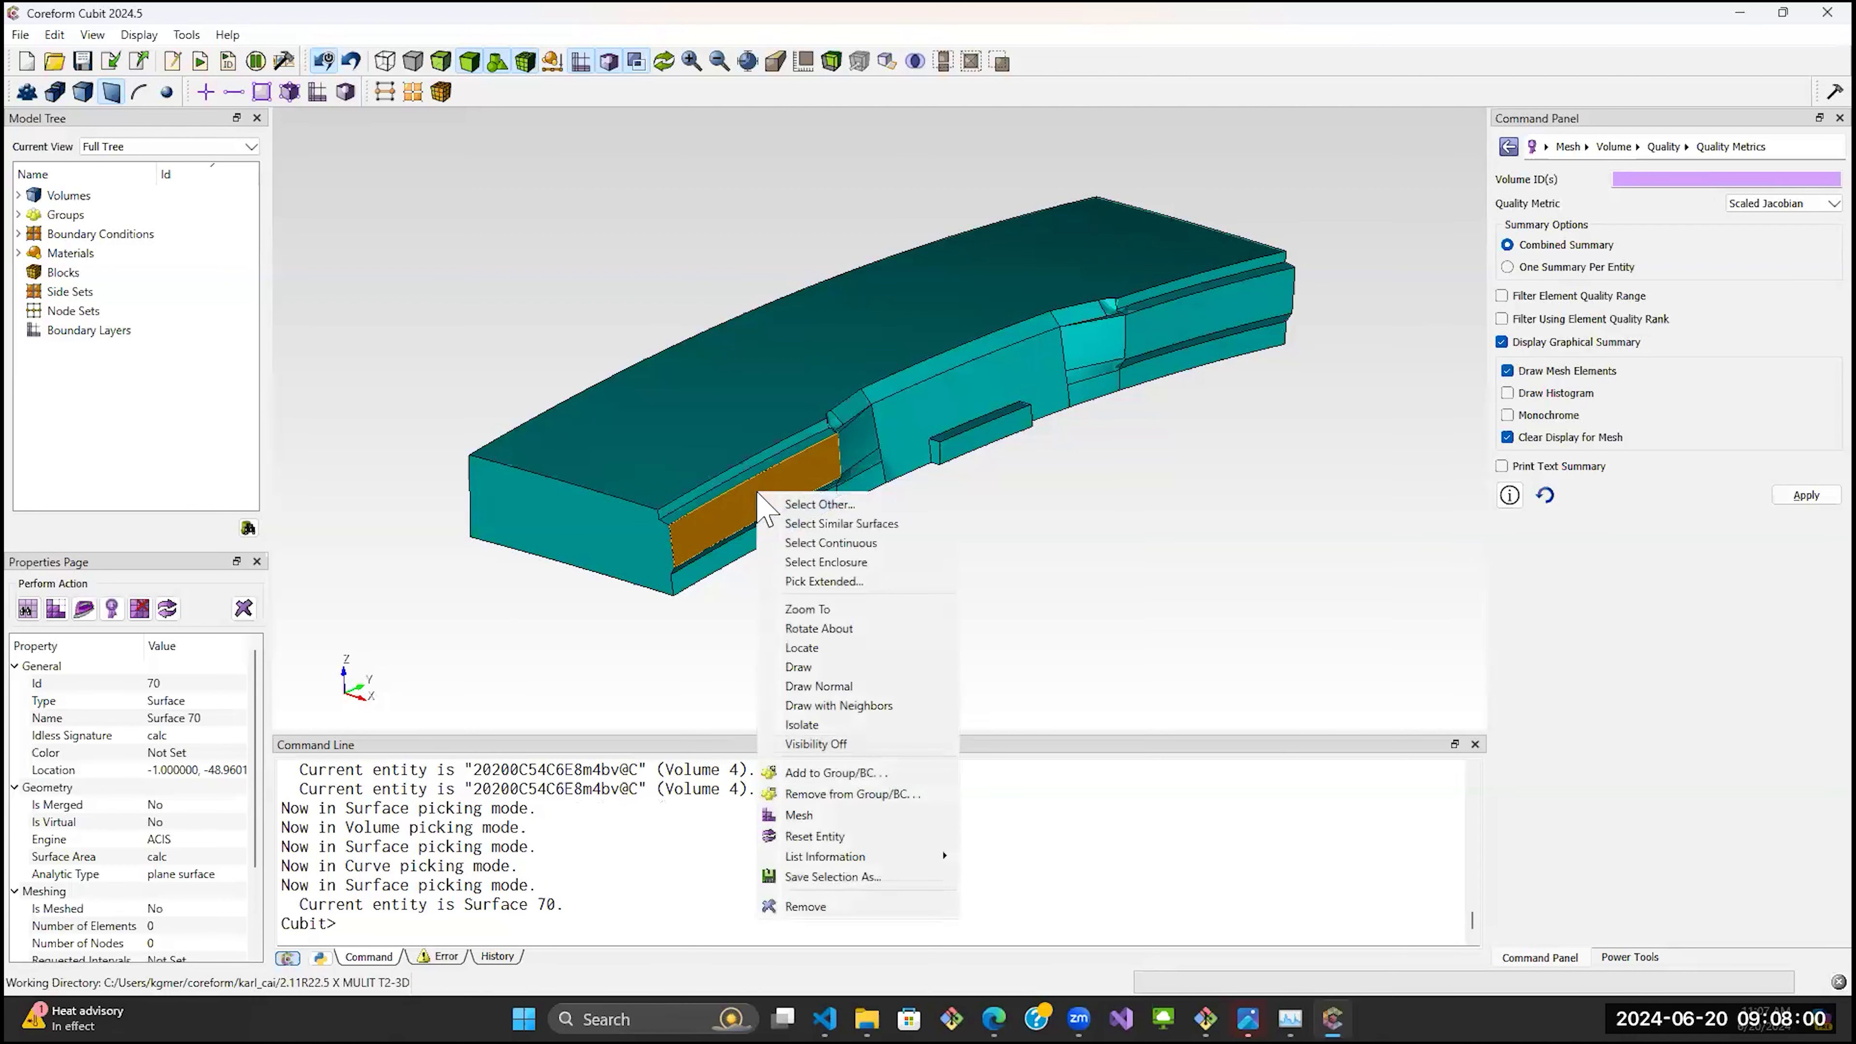
left_click(844, 544)
scroll(788, 459, "up", 2)
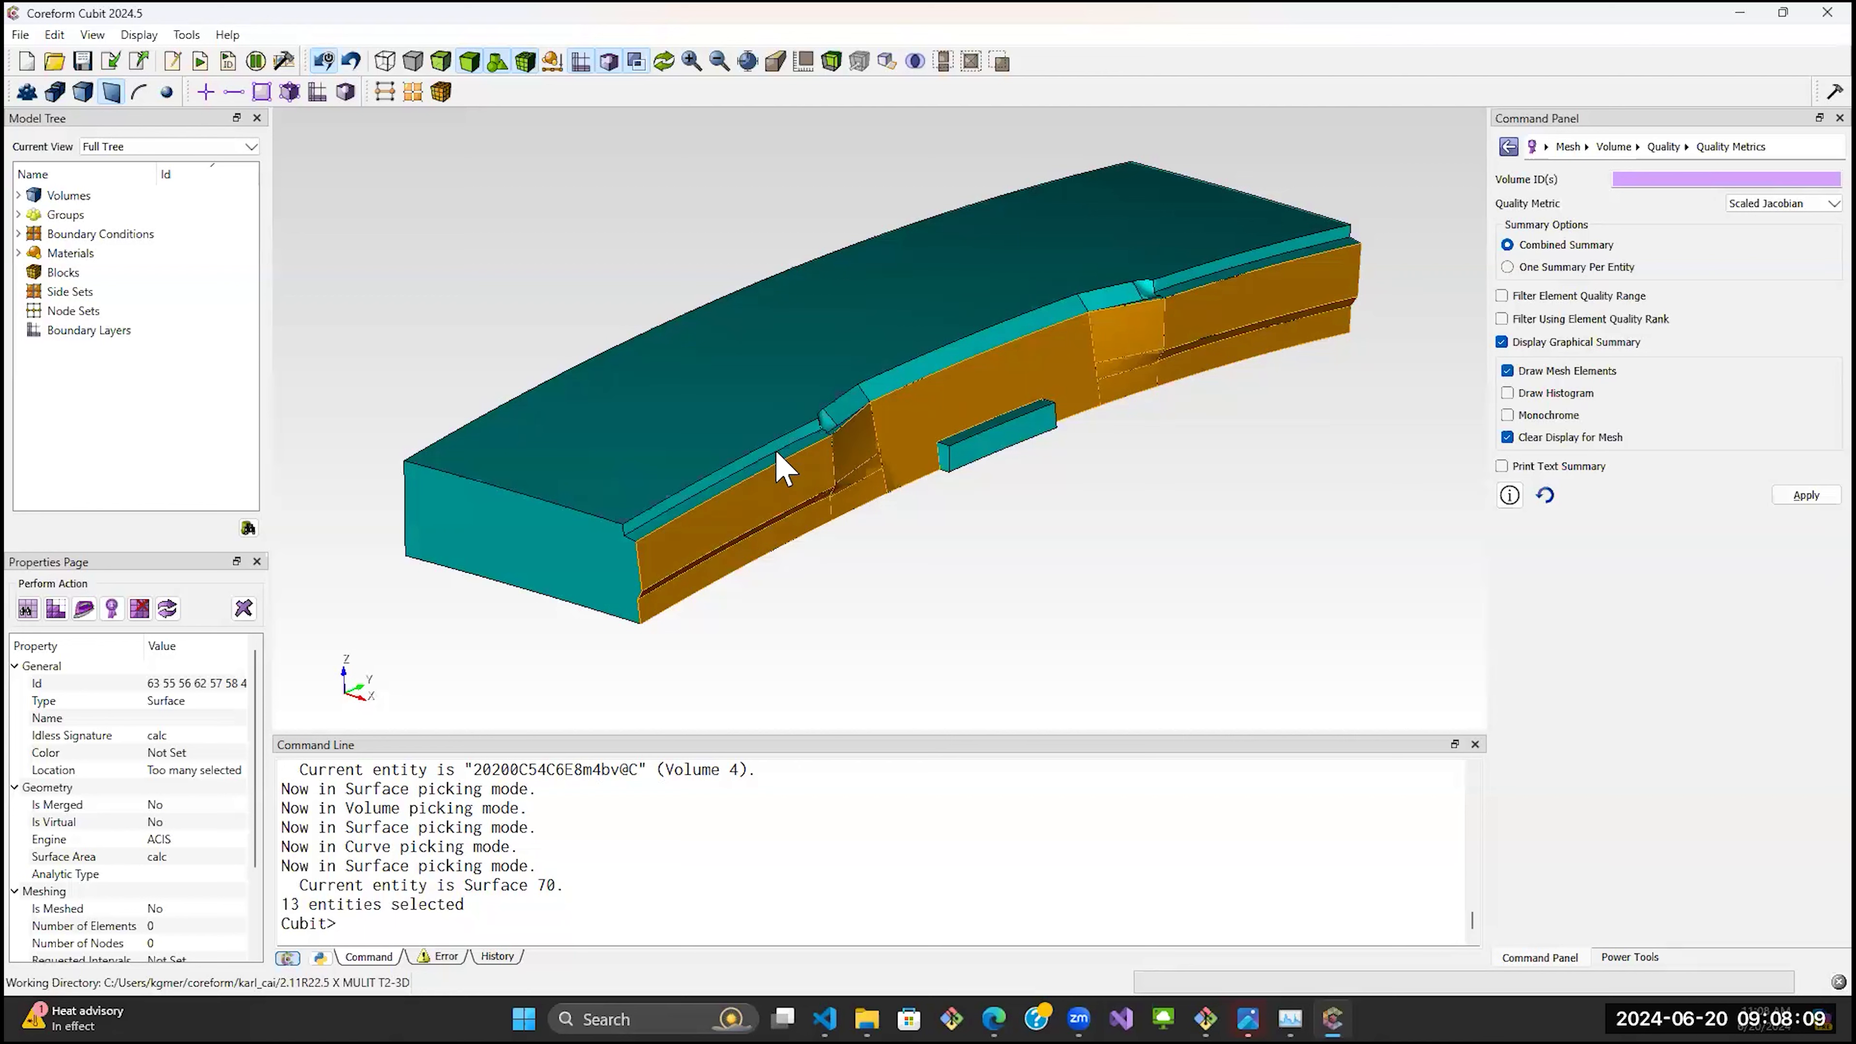
left_click(776, 452, "ctrl")
right_click(776, 452)
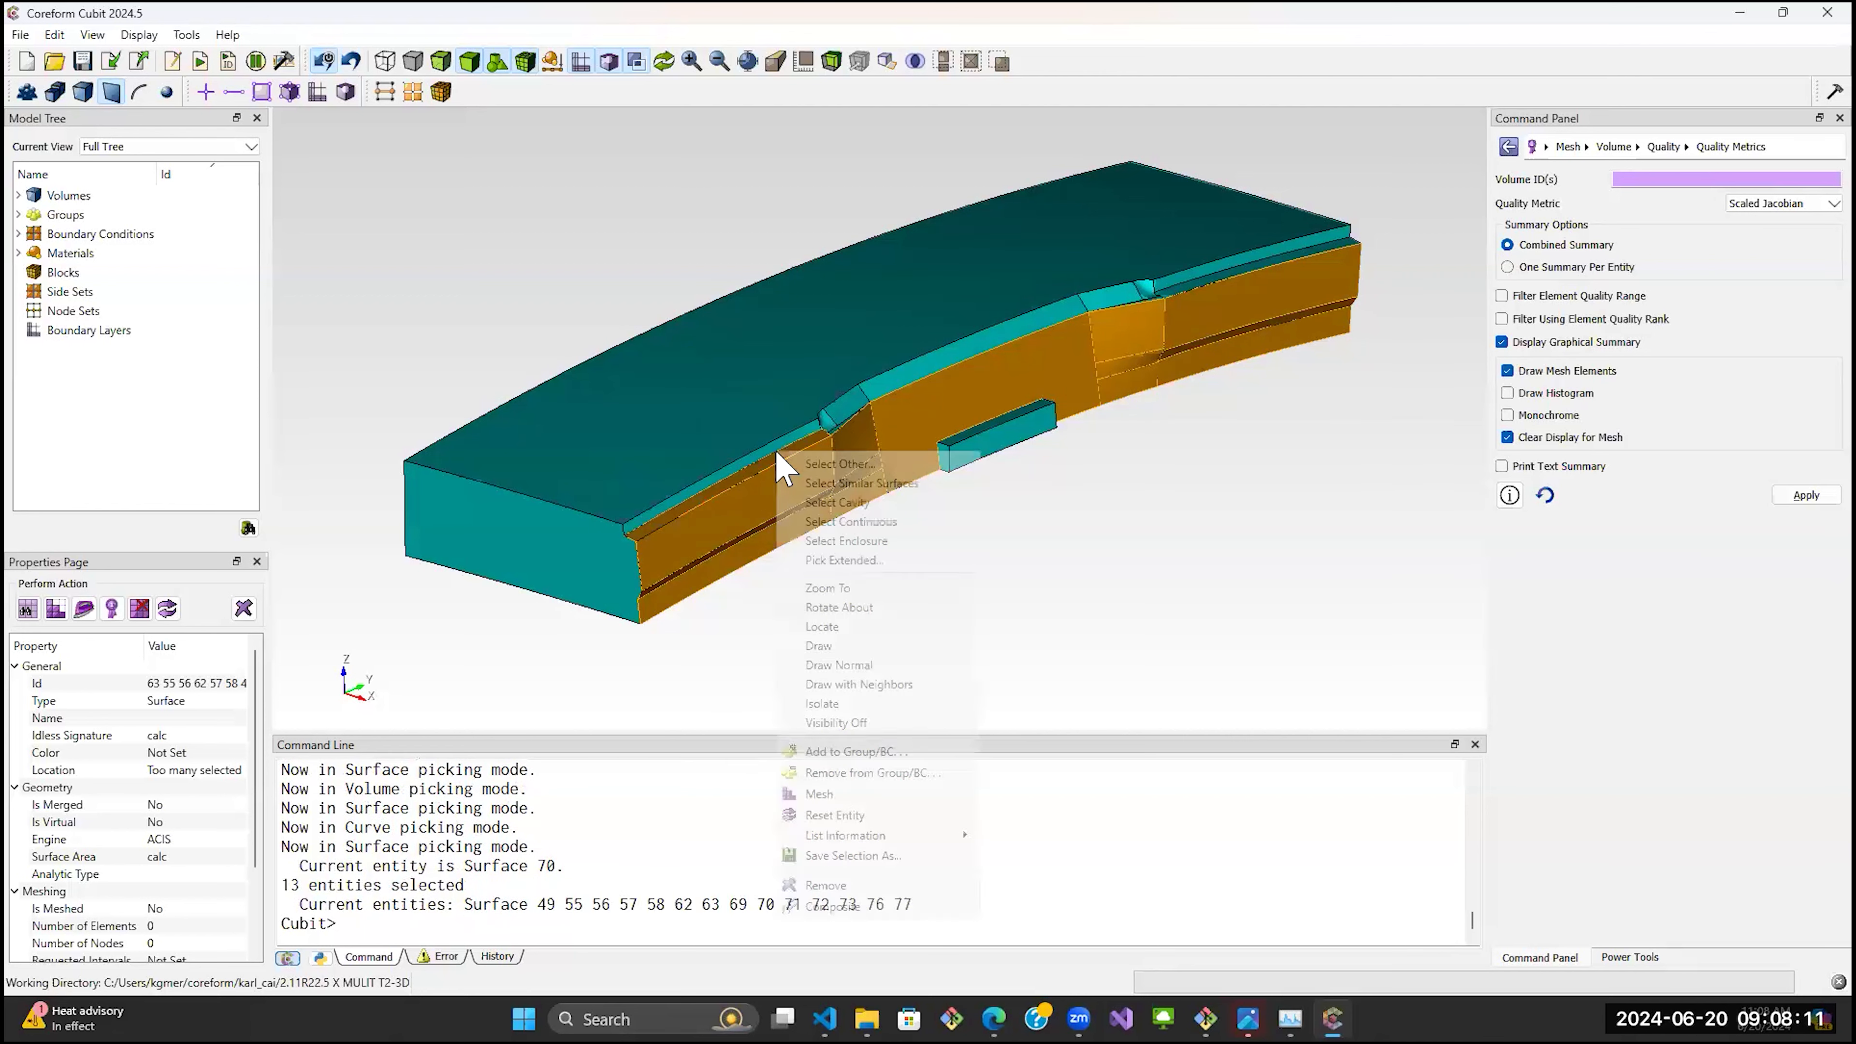
left_click(841, 521)
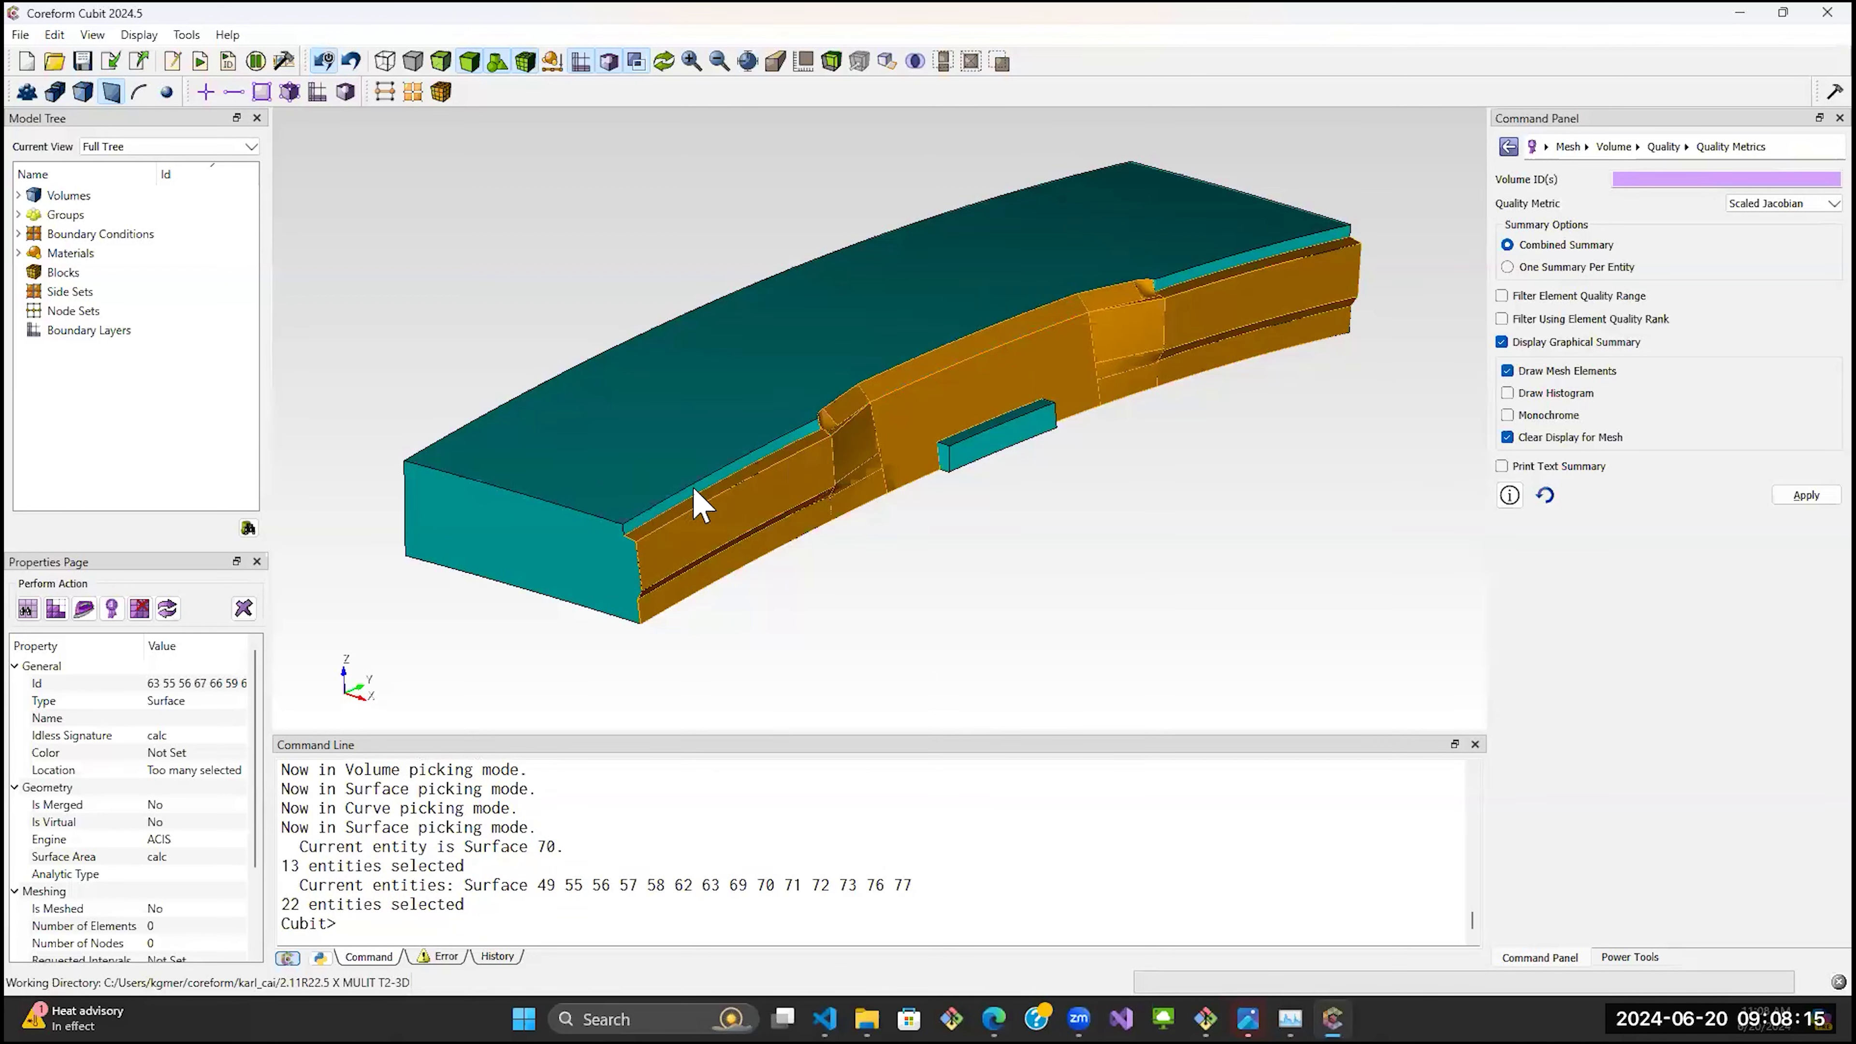
left_click(700, 505, "ctrl")
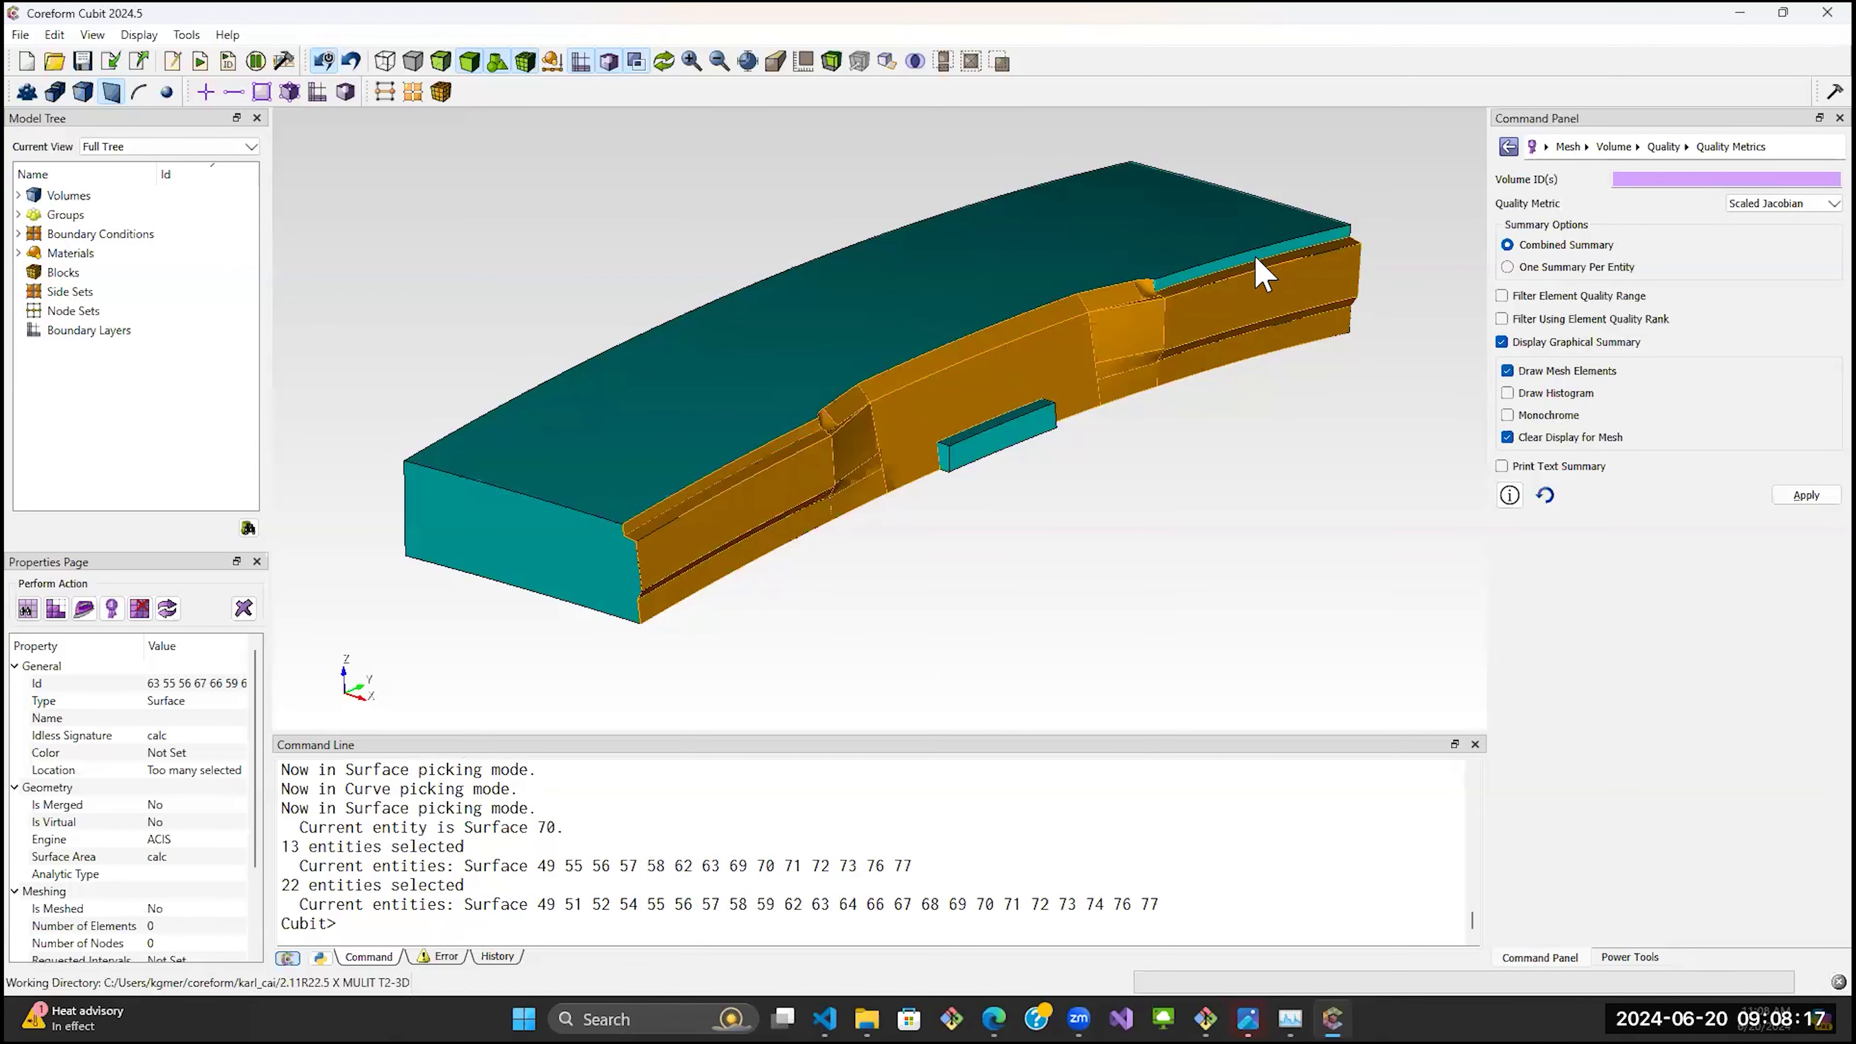
left_click(1262, 275, "ctrl")
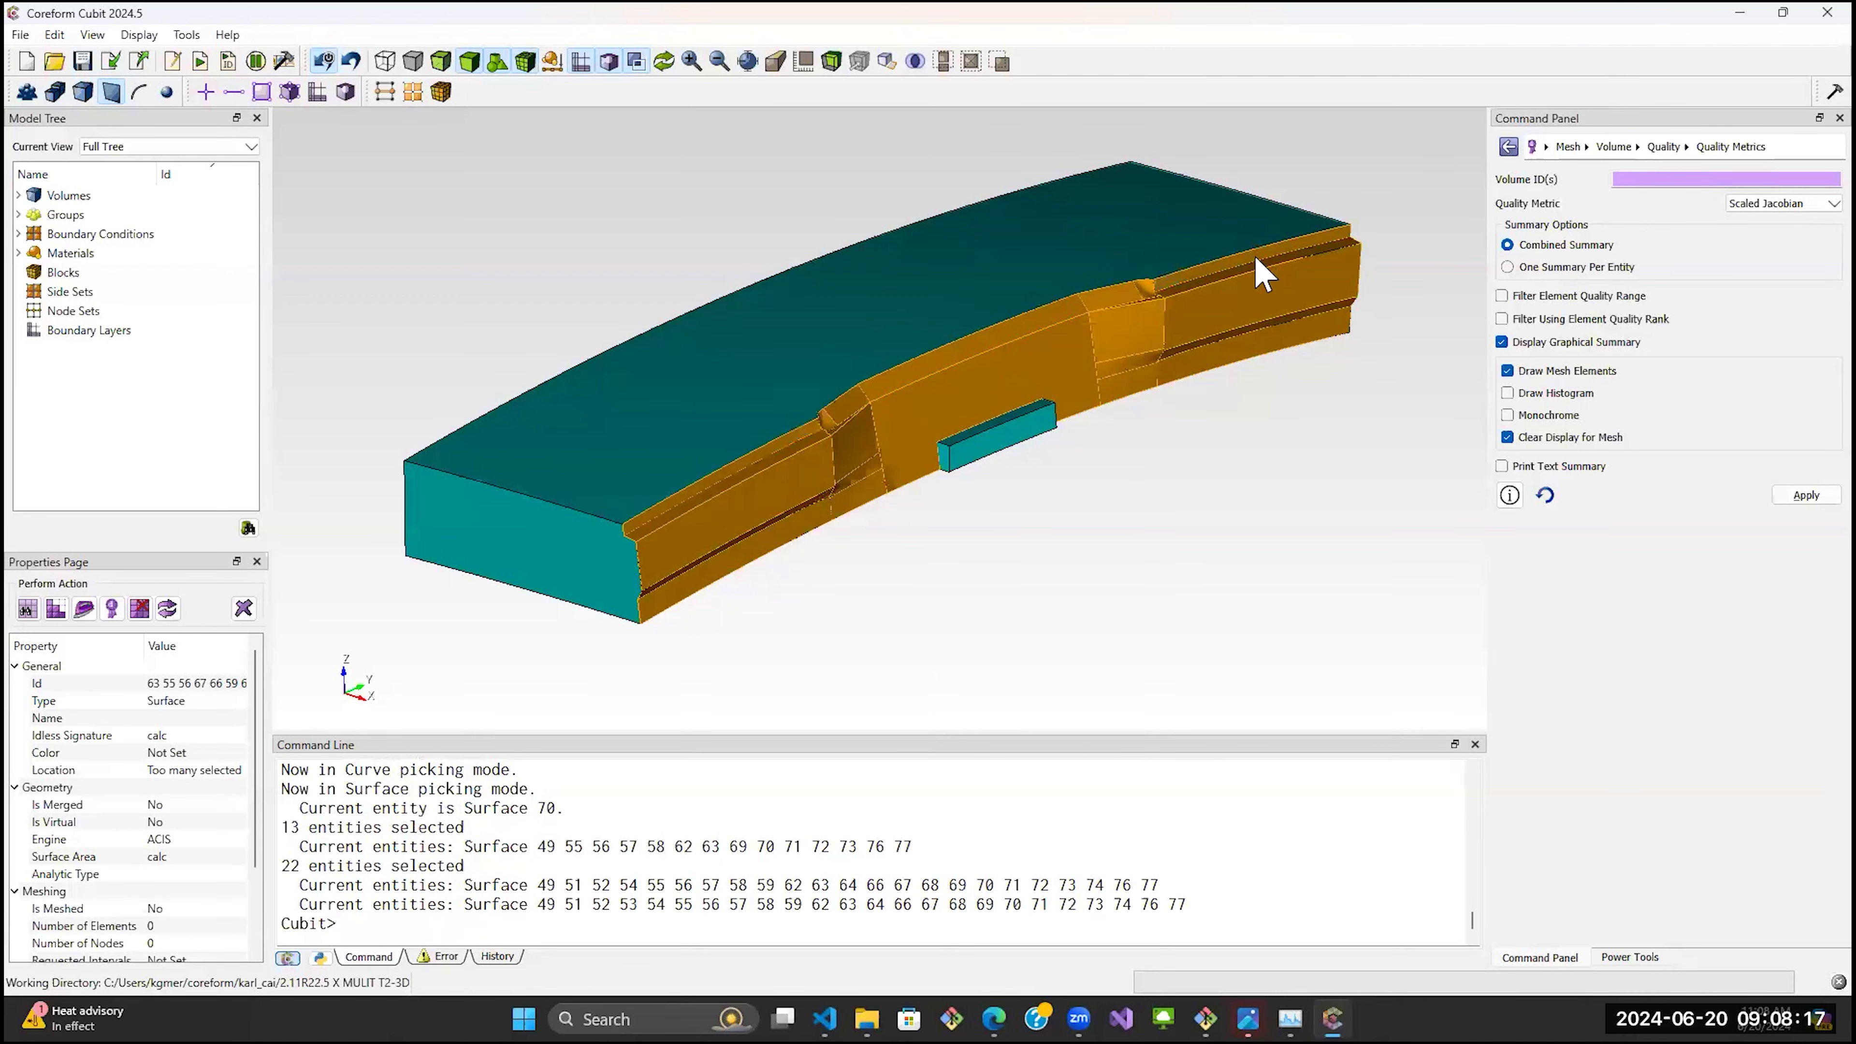
right_click(1189, 278)
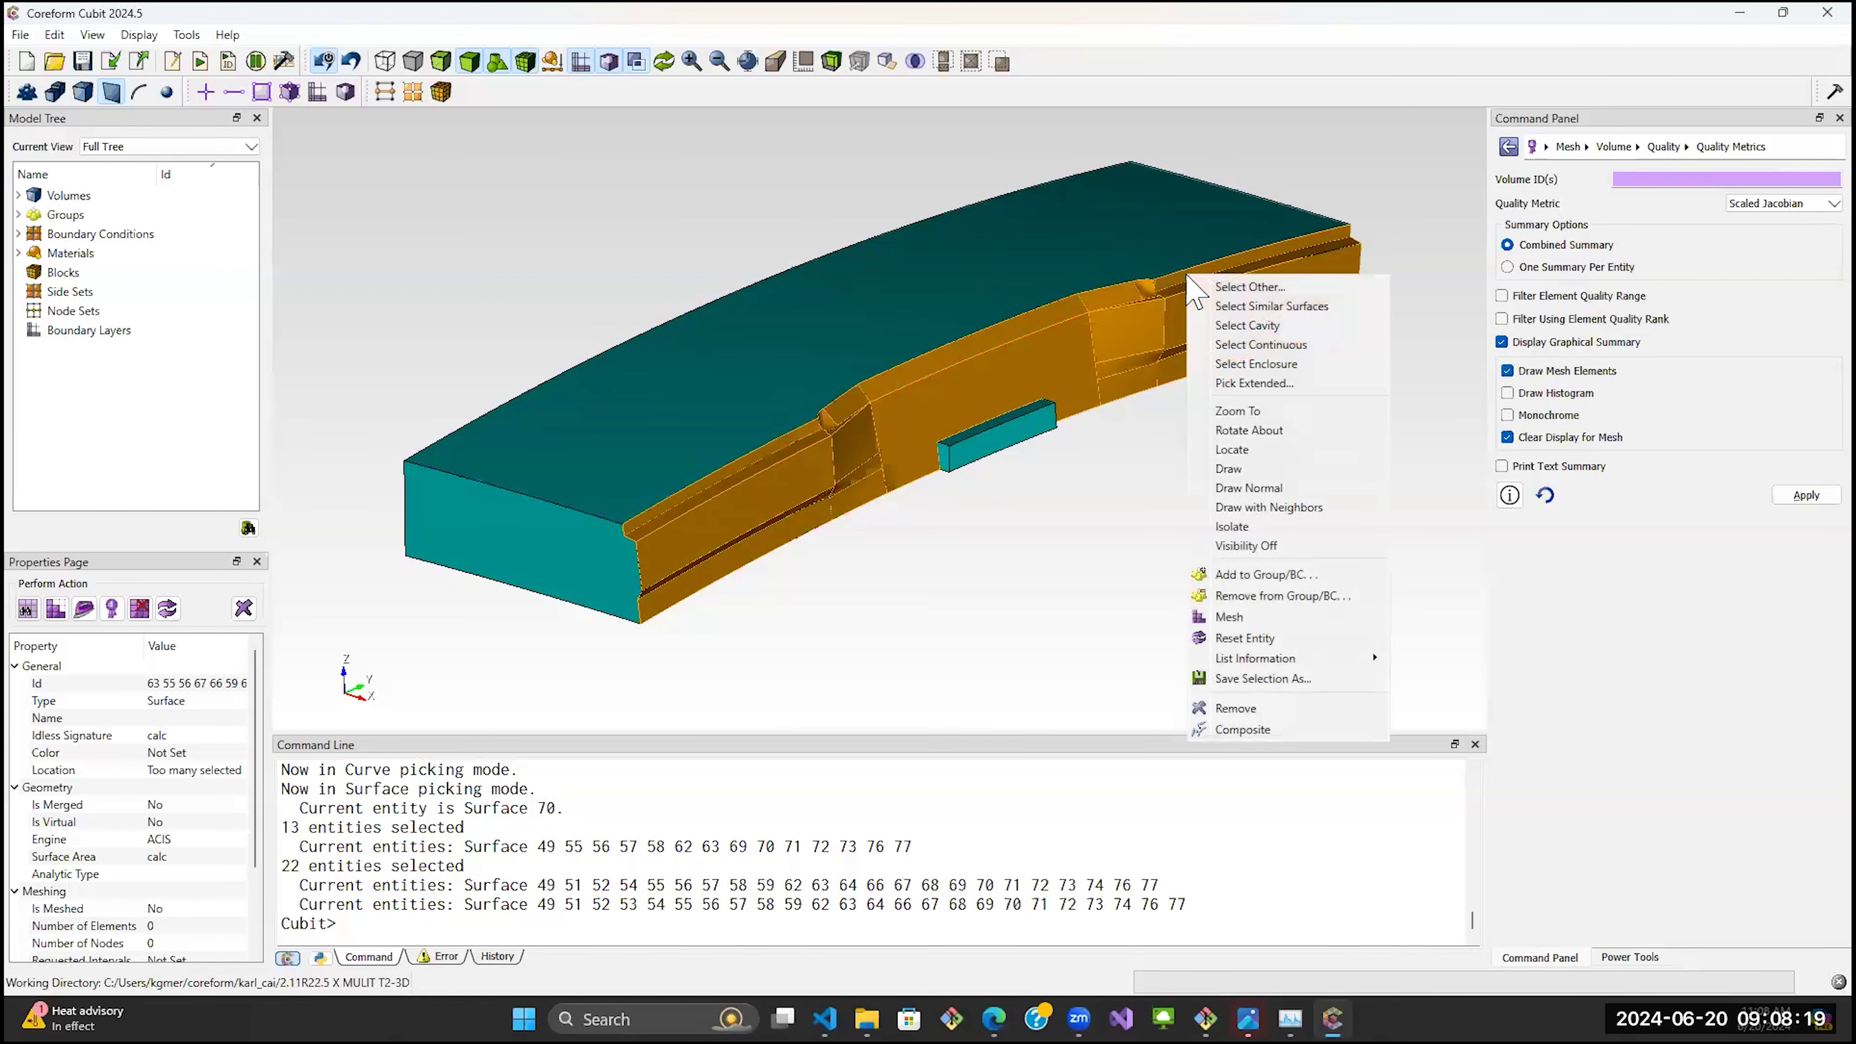
left_click(1230, 729)
middle_click_drag(943, 422, 904, 431)
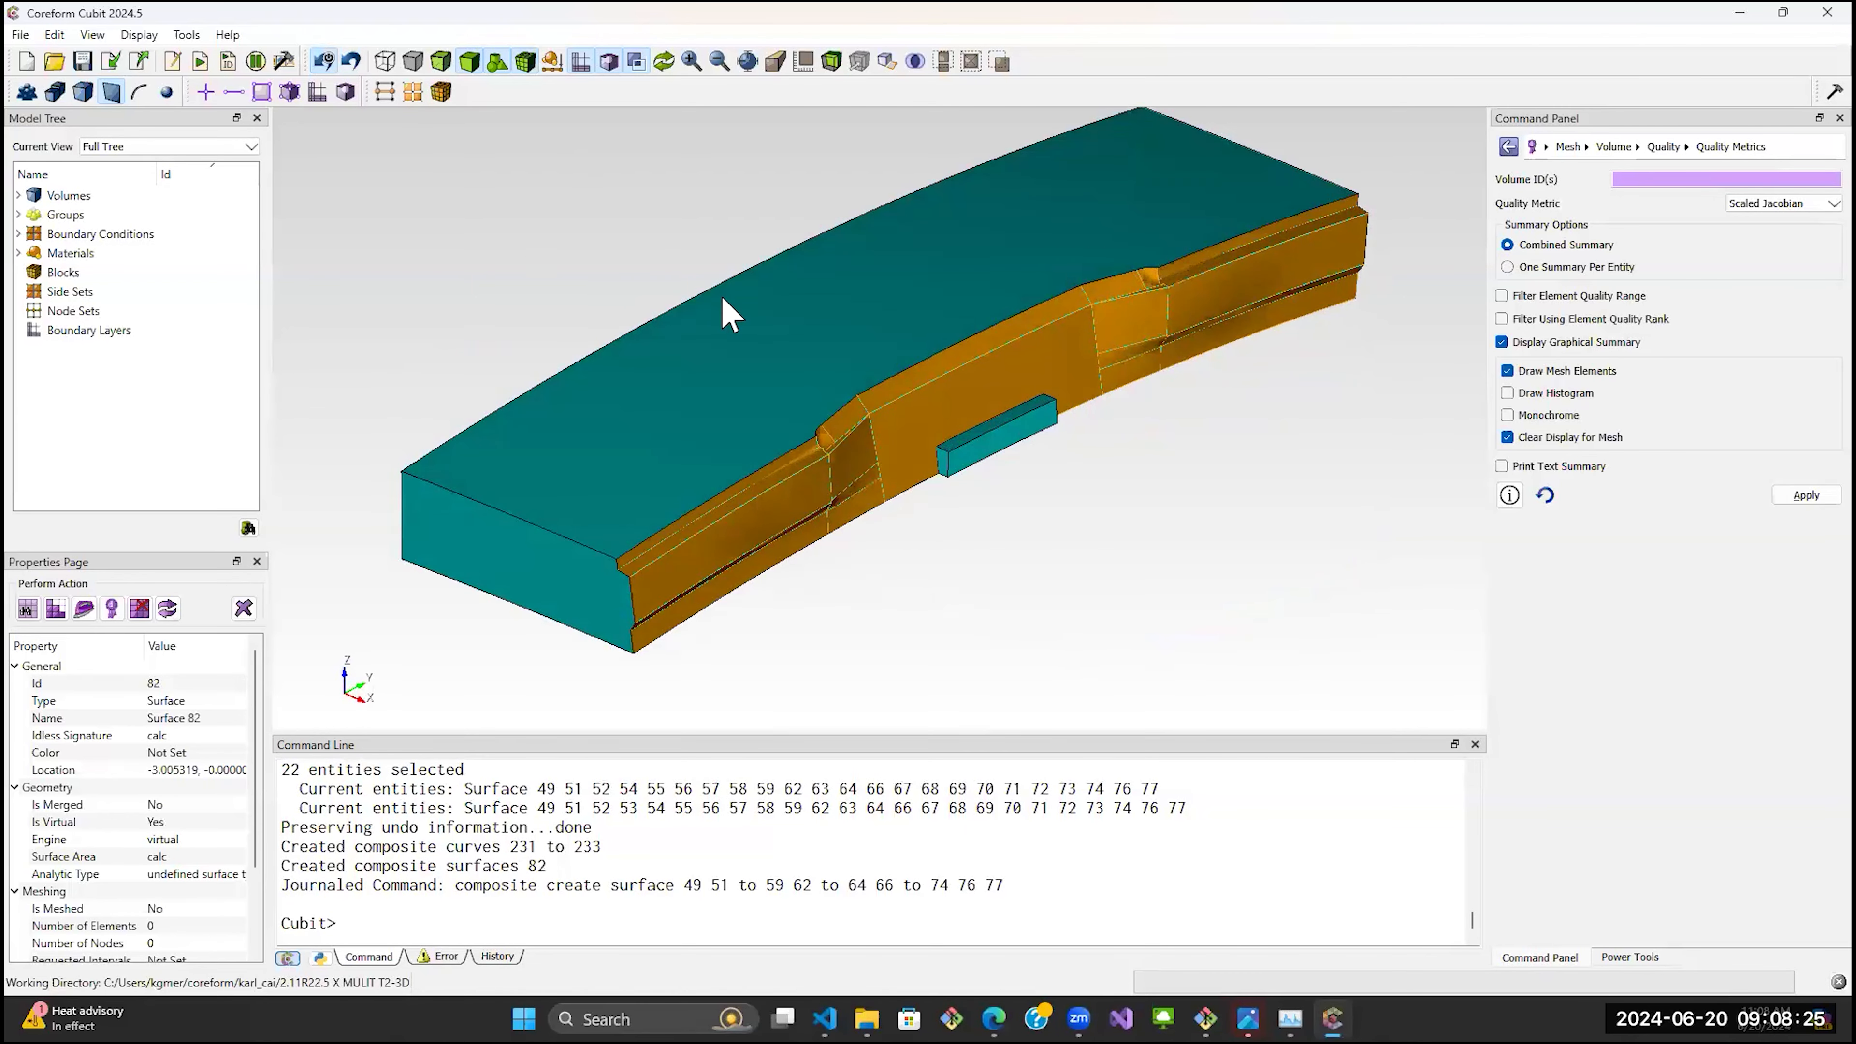
Redisplay the full model and draw only the magenta volume, Volume 3, seen from its stepped side.
left_click(664, 62)
middle_click_drag(695, 435, 998, 282)
left_click(998, 281)
right_click(997, 275)
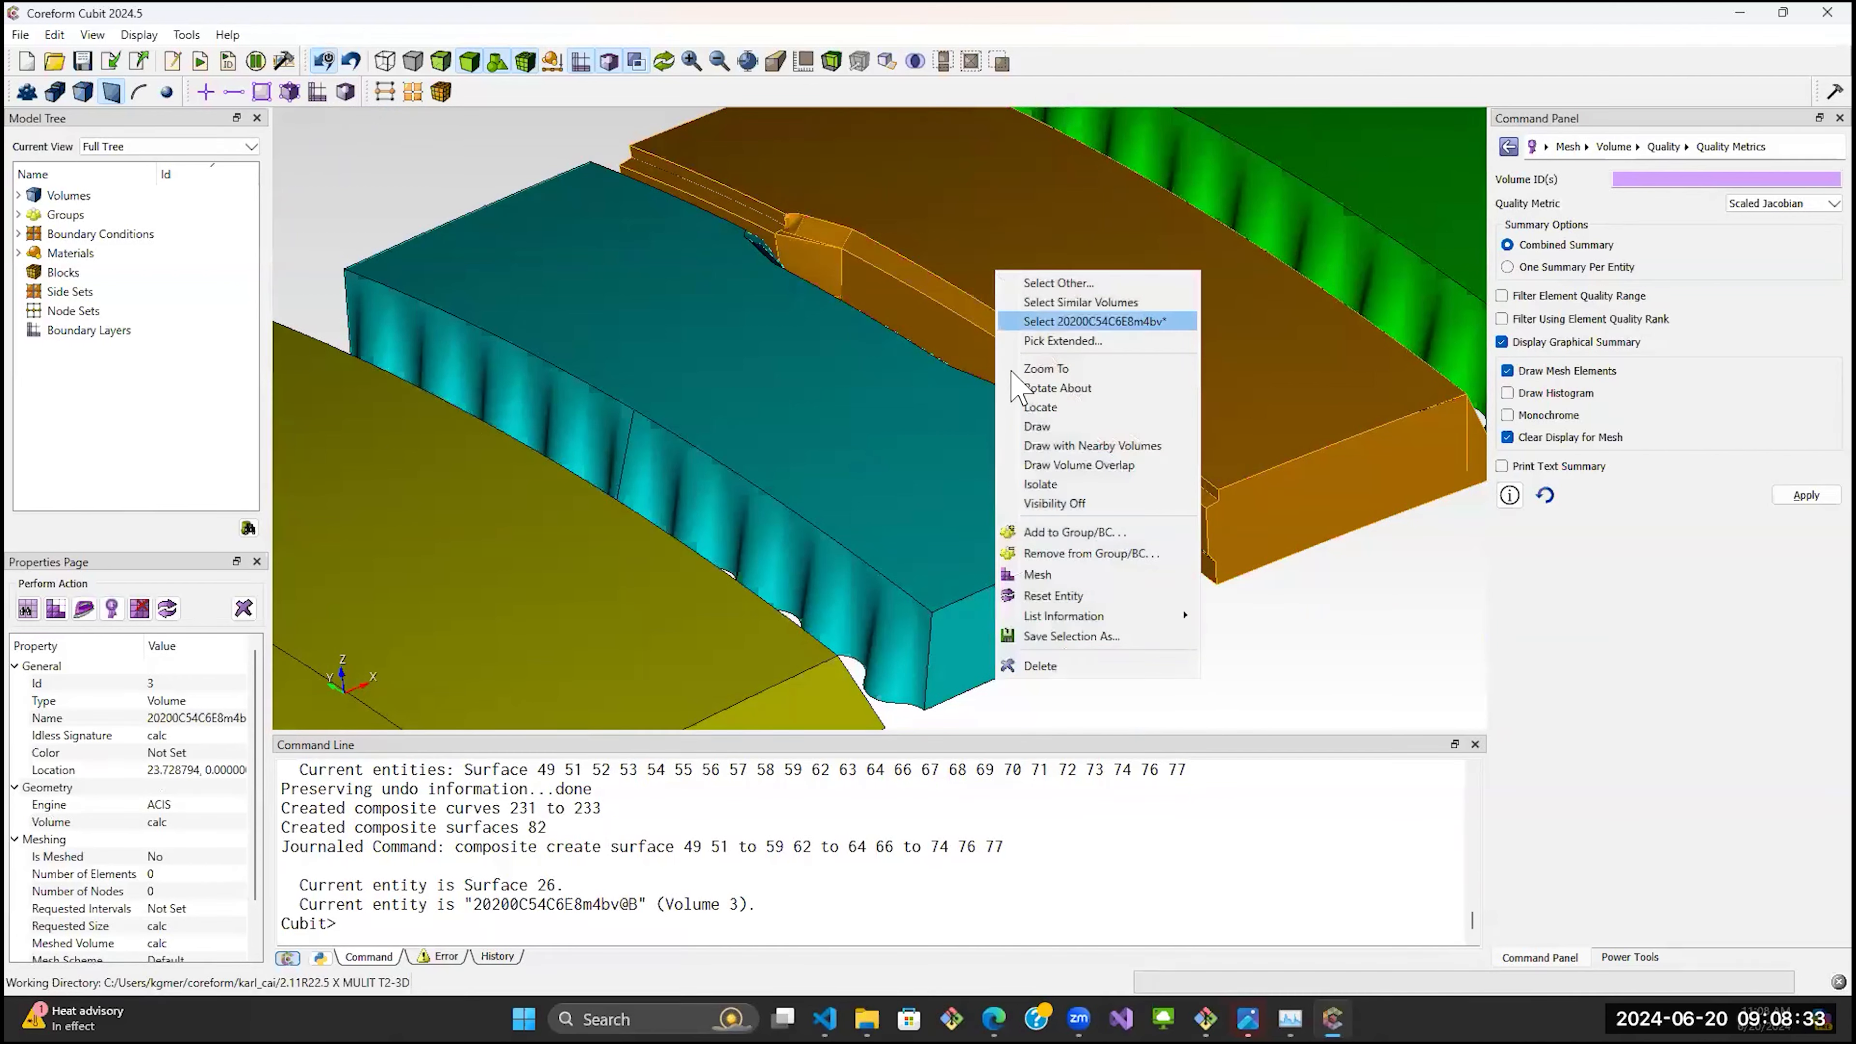
left_click(1038, 428)
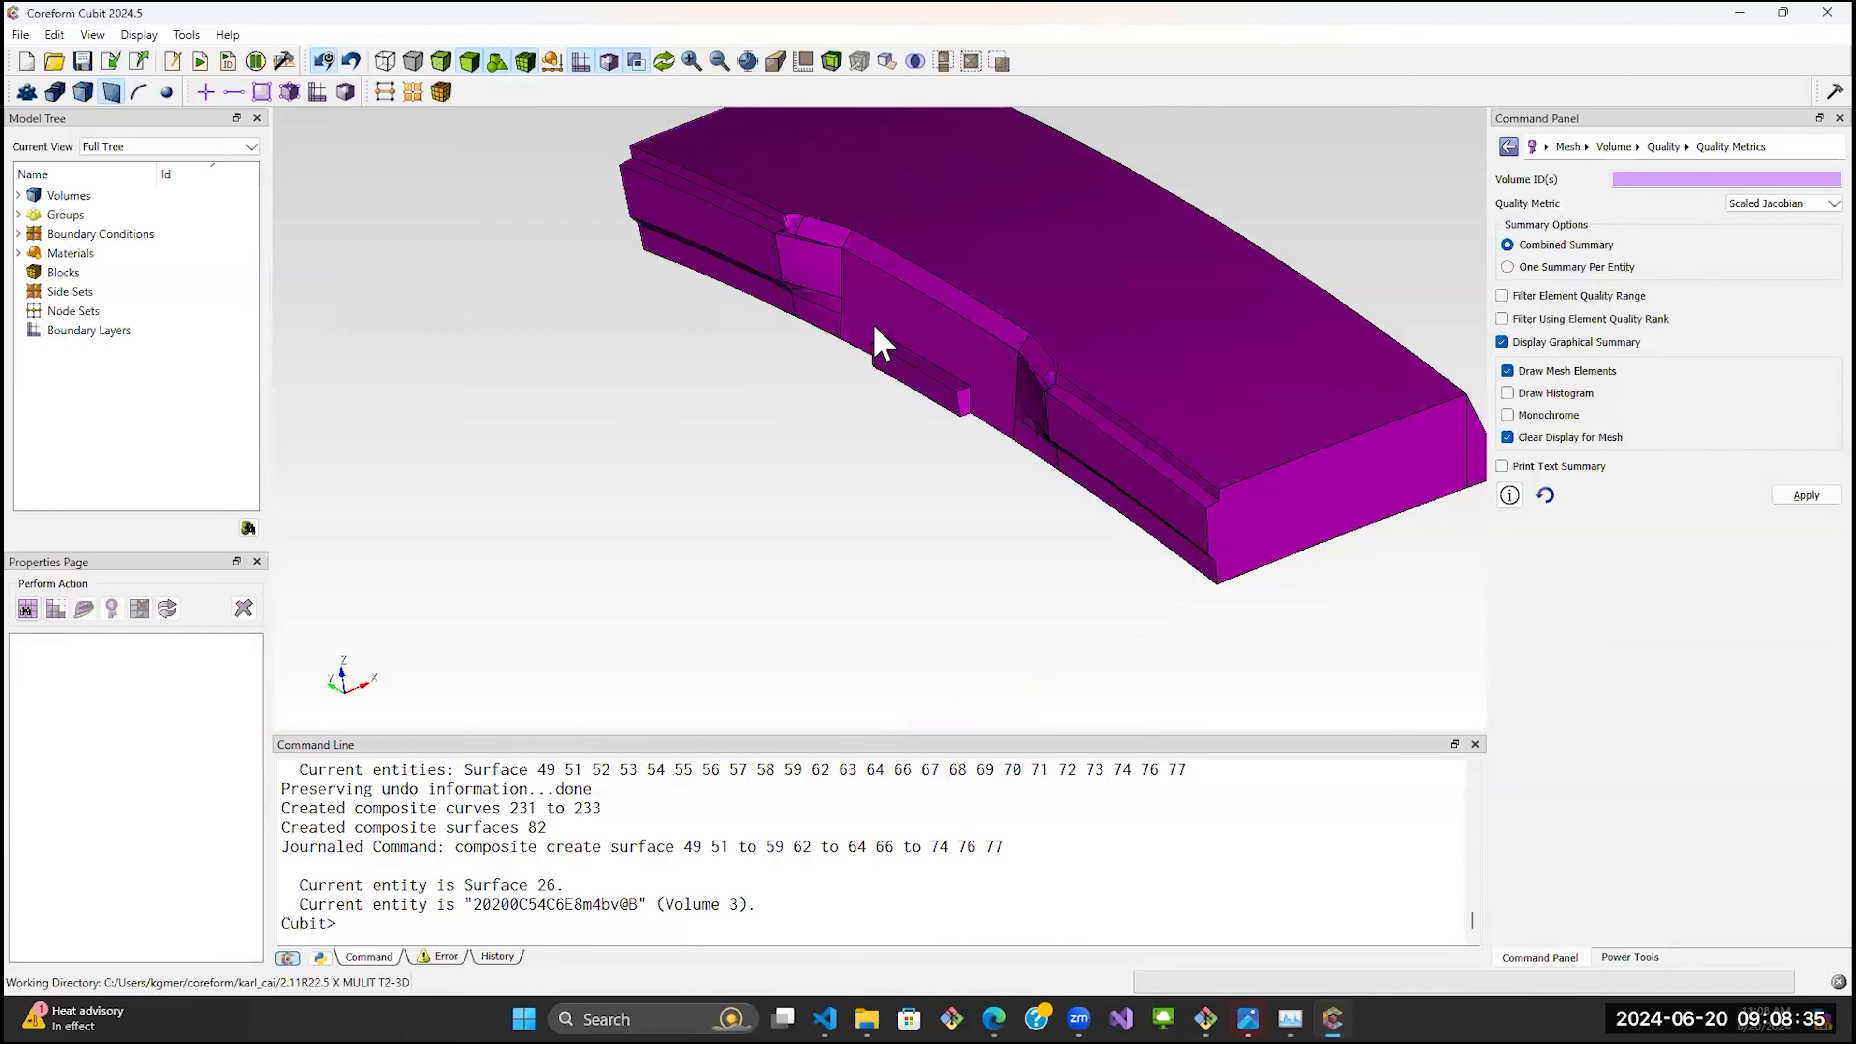
Composite Volume 3's stepped-side surfaces, 16 to 25 and 27 to 40, leaving out the small protruding block and the large curved face.
left_click(751, 249)
right_click(750, 248)
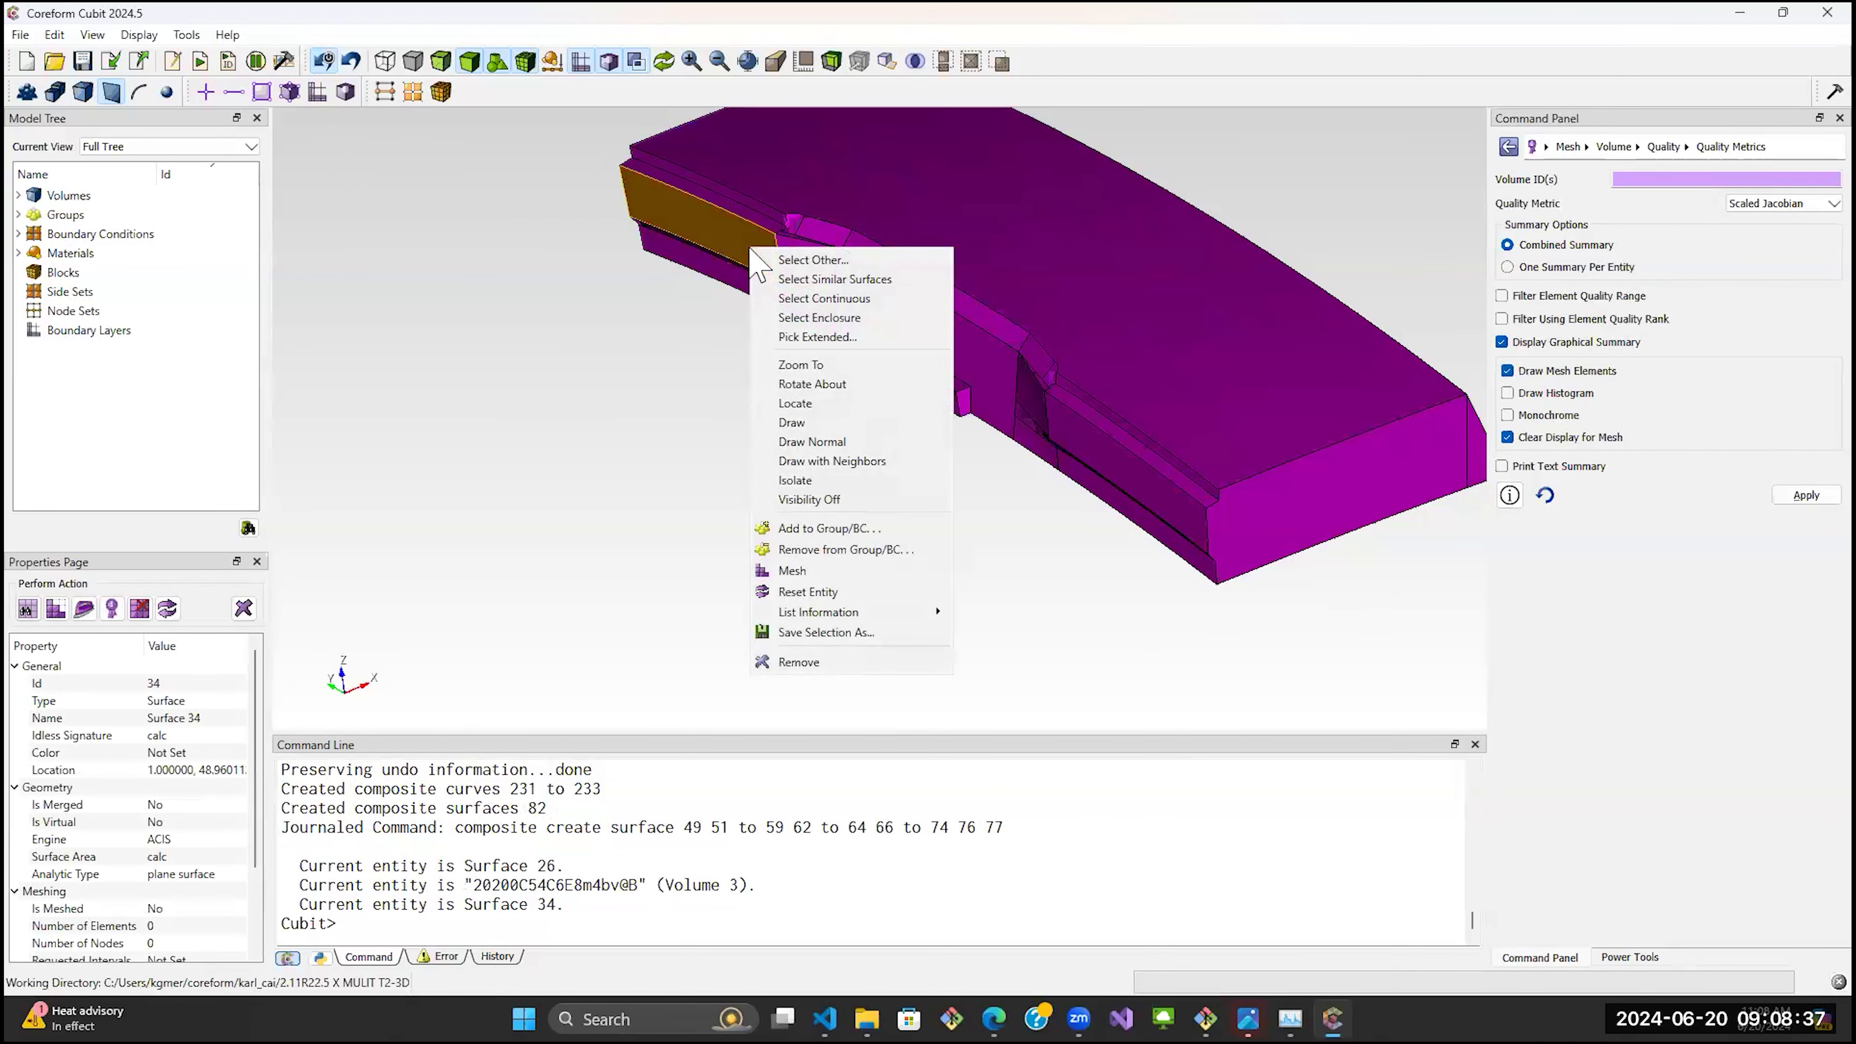
left_click(811, 299)
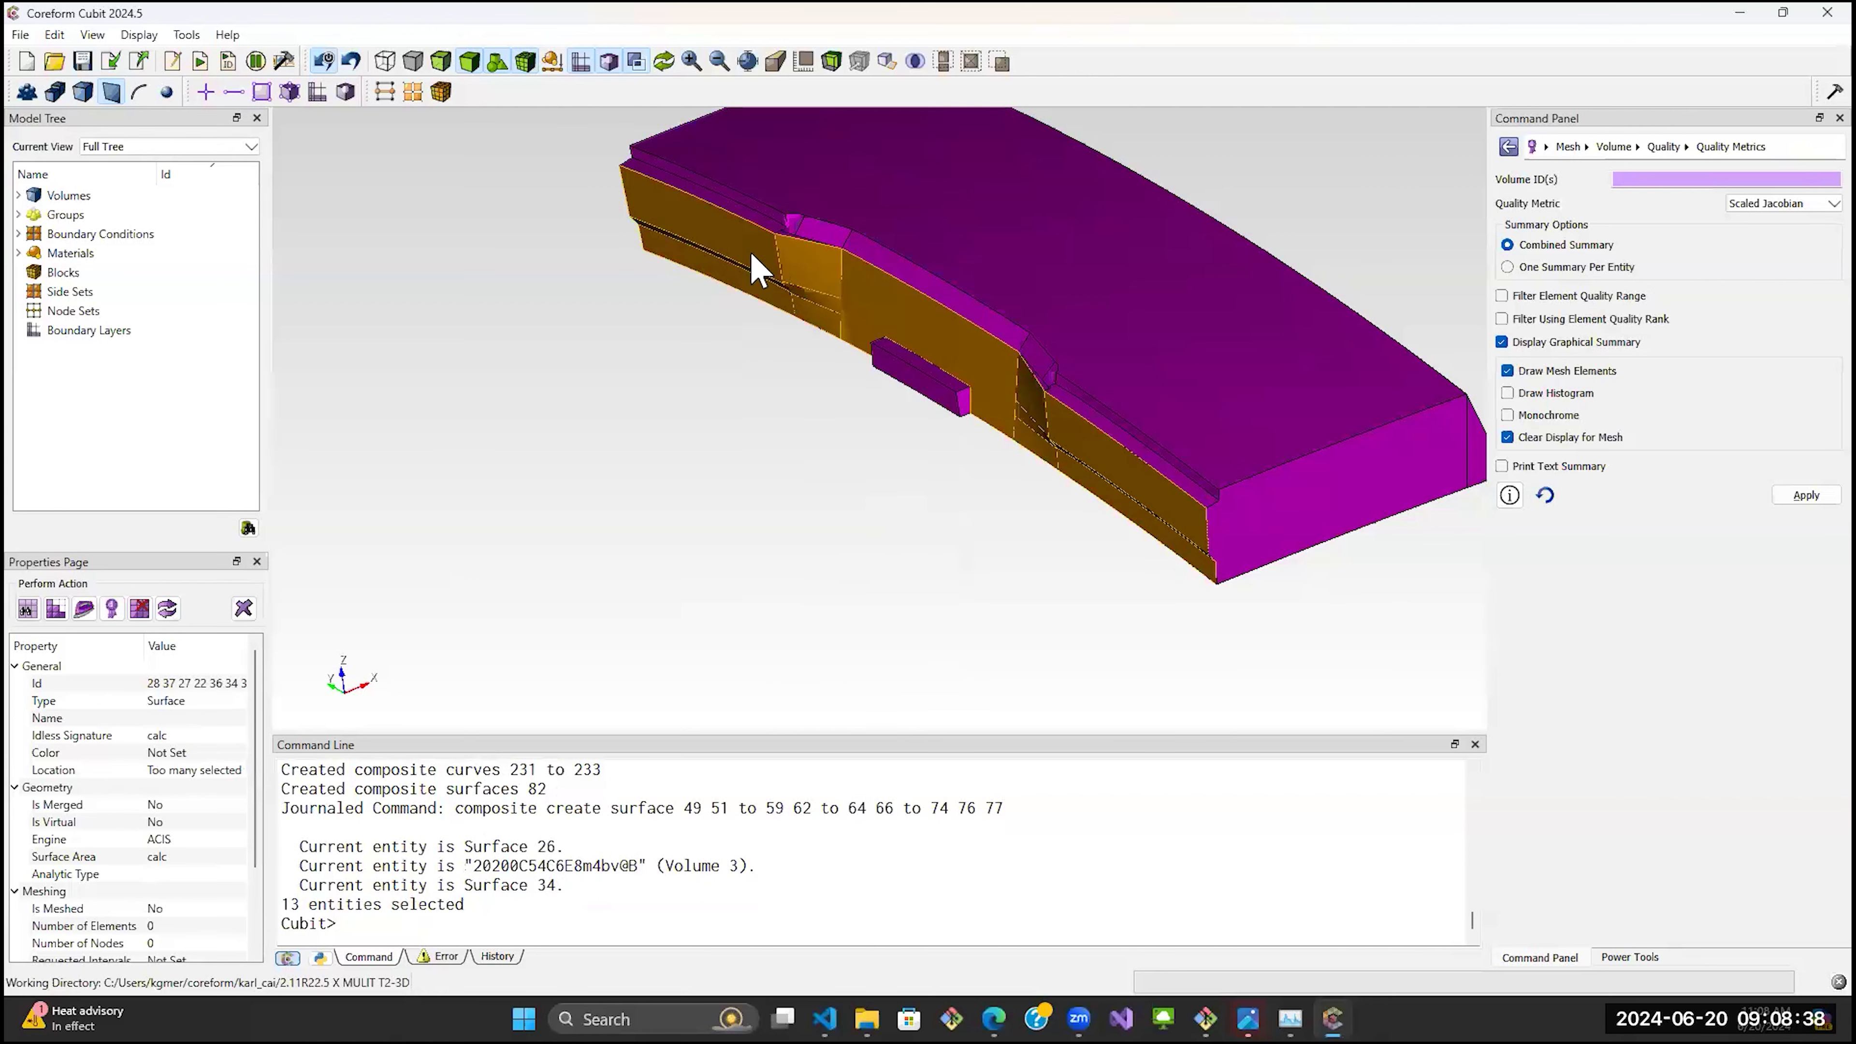
left_click(740, 220, "ctrl")
left_click(739, 215, "ctrl")
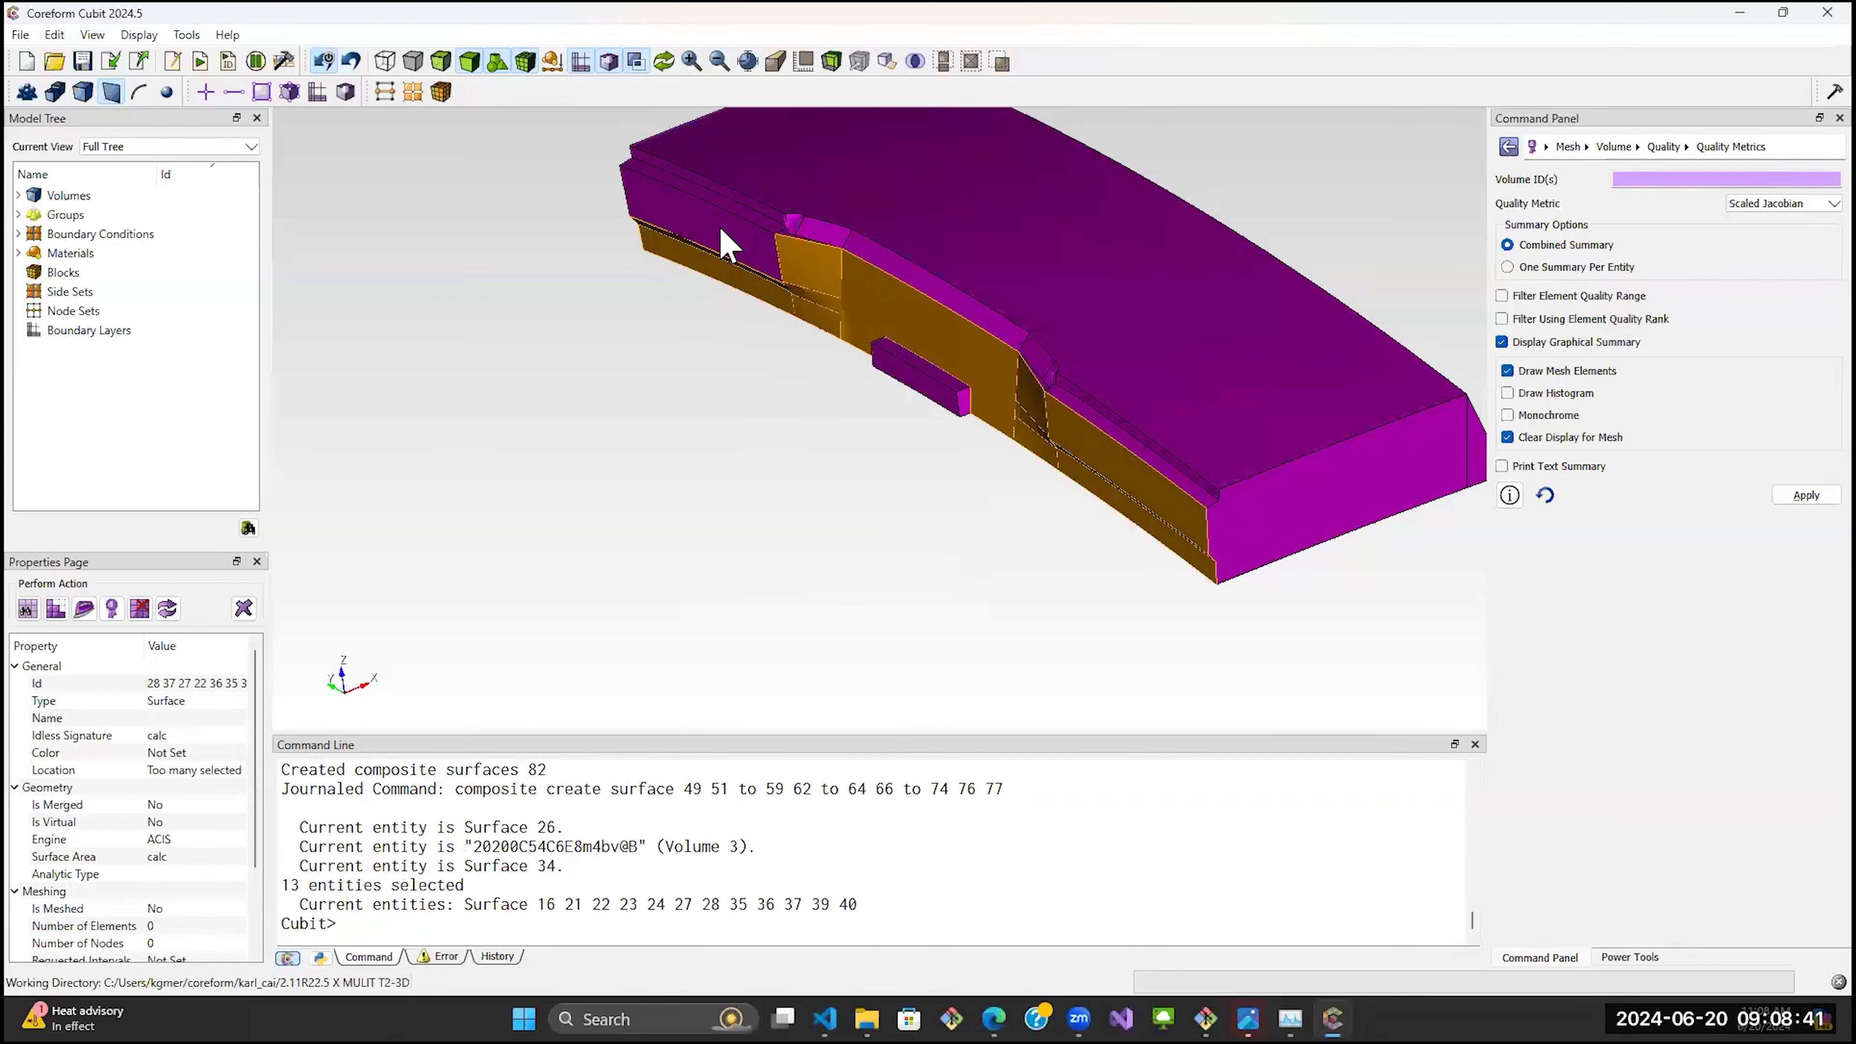
left_click(724, 201, "ctrl")
right_click(723, 201)
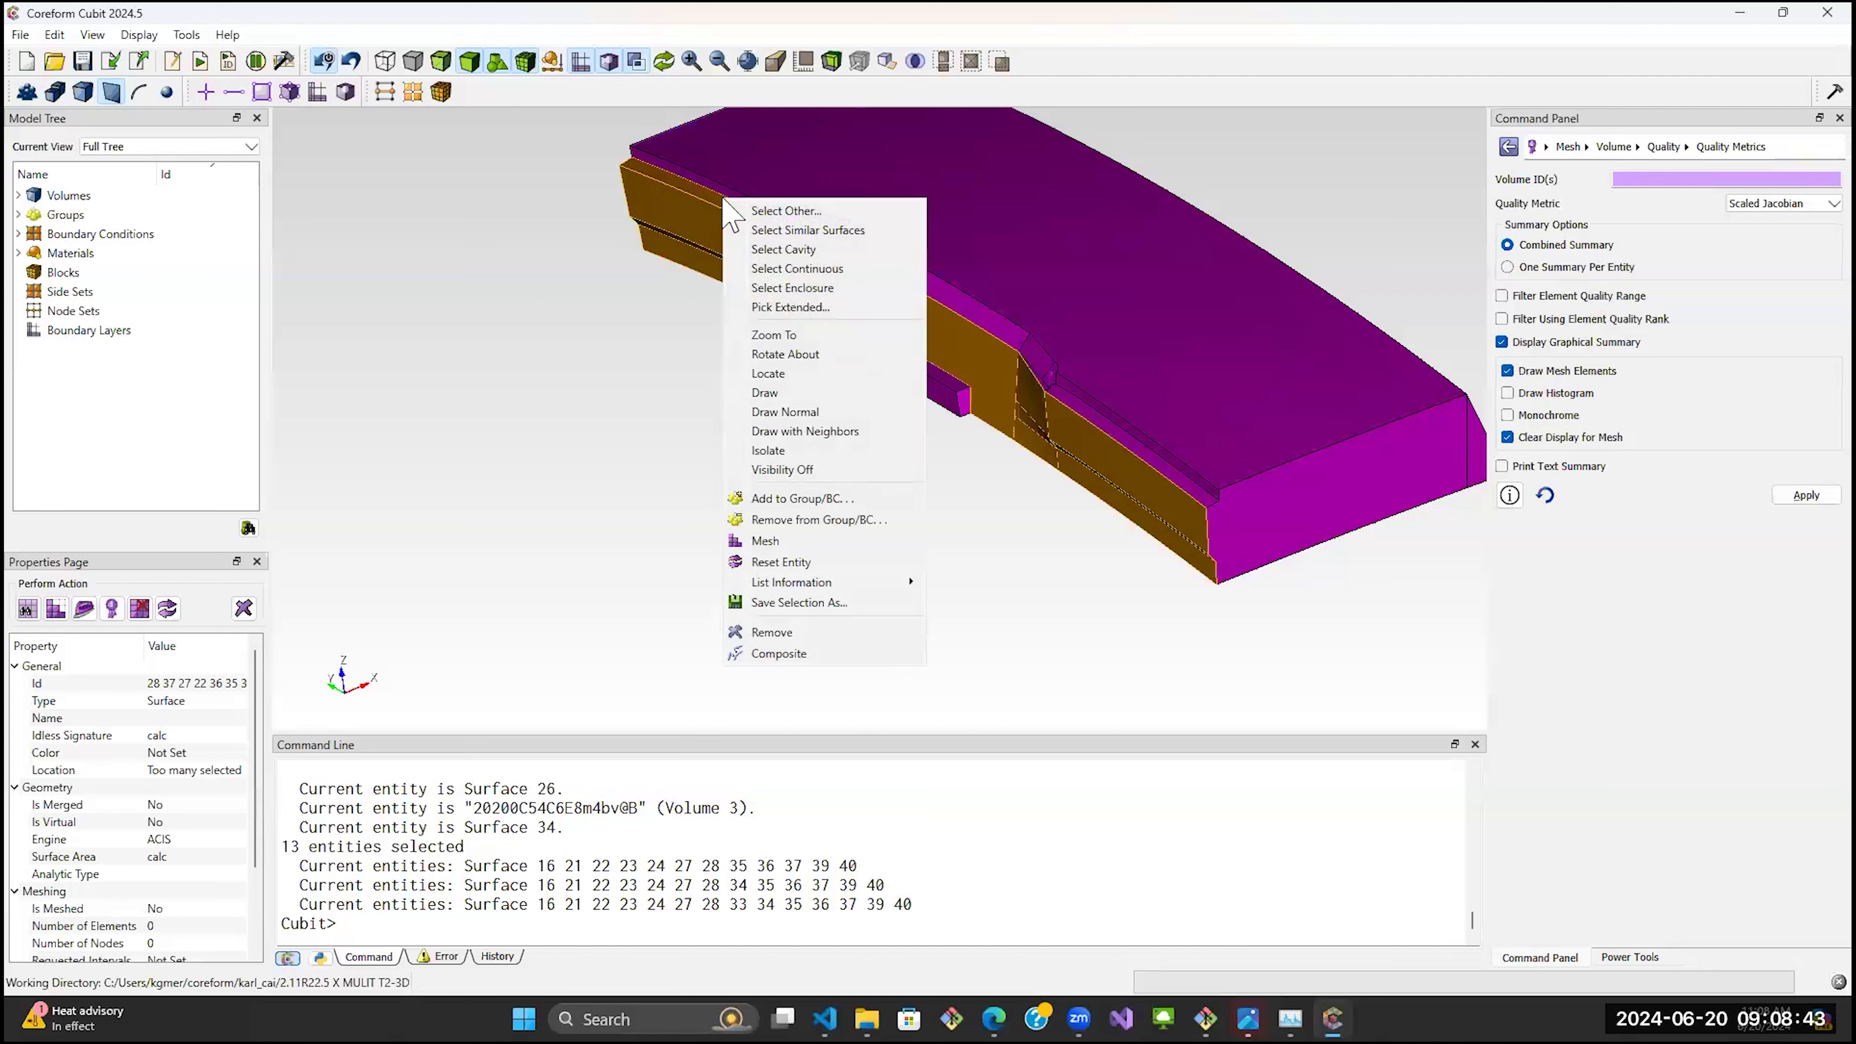
left_click(817, 268)
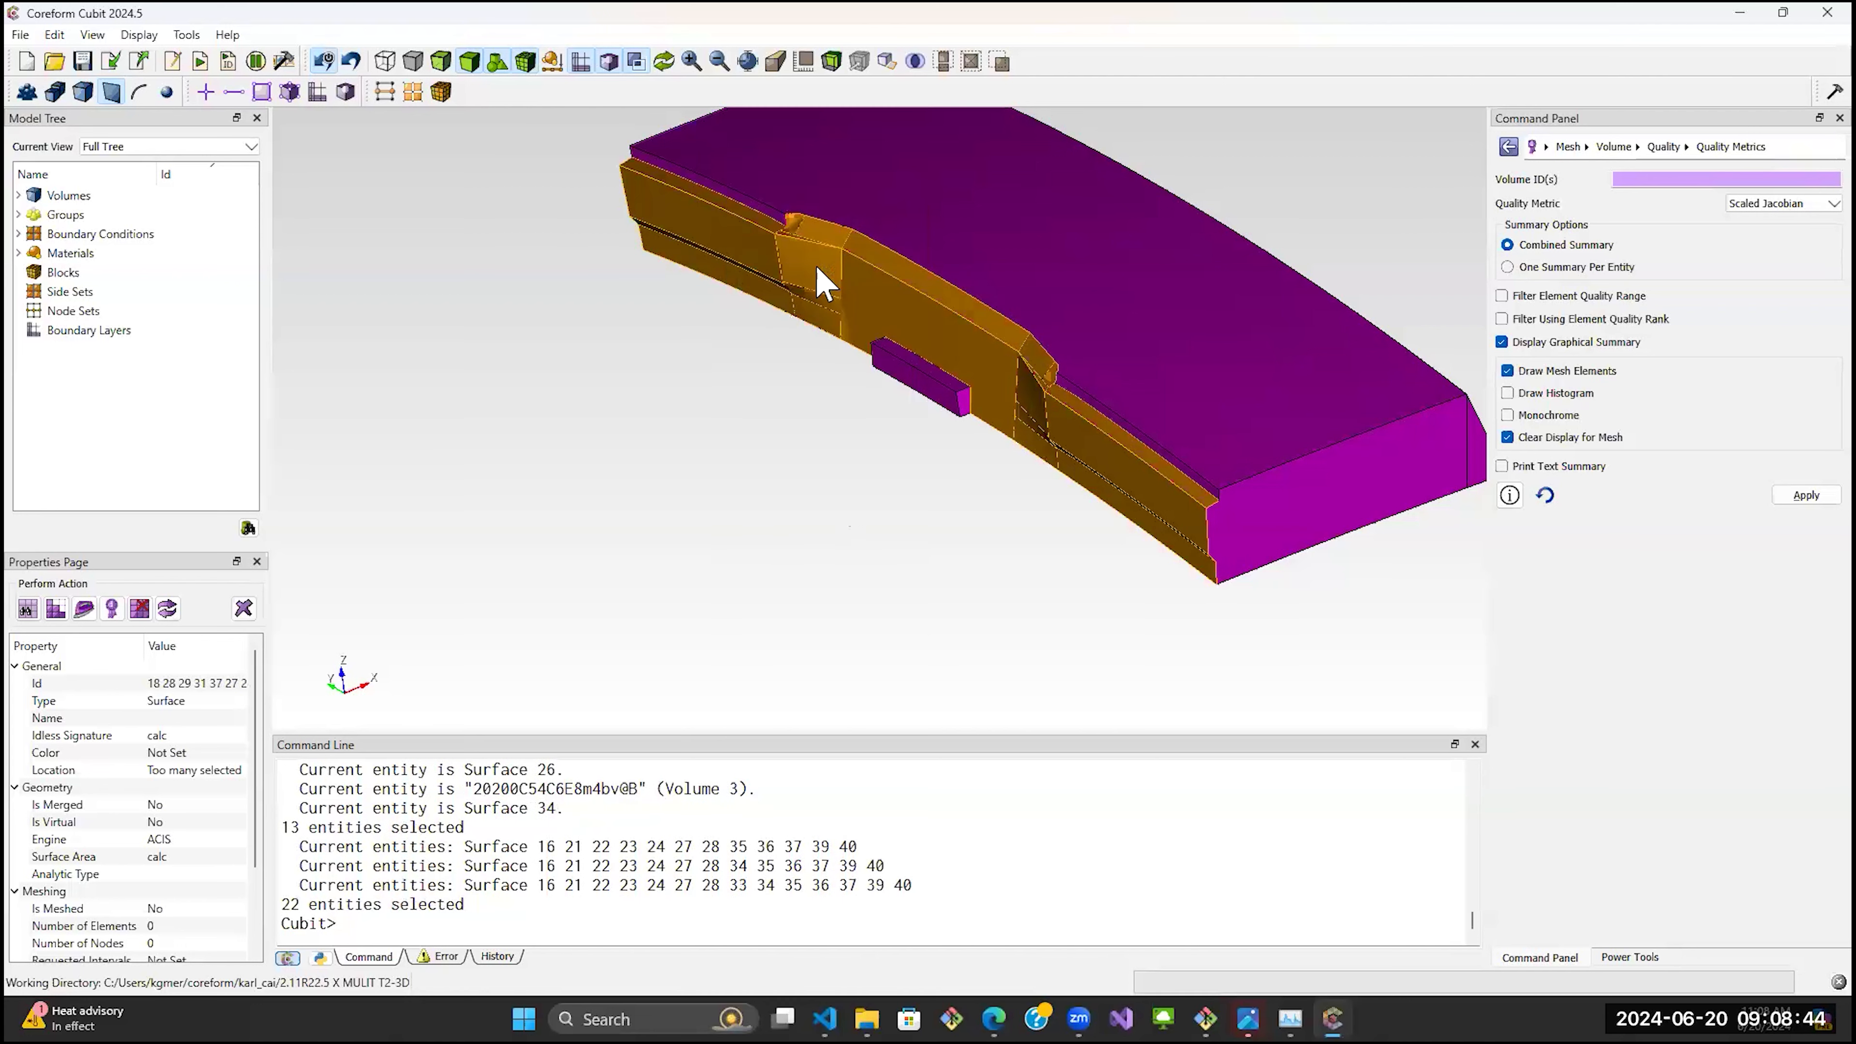
left_click(760, 218, "ctrl")
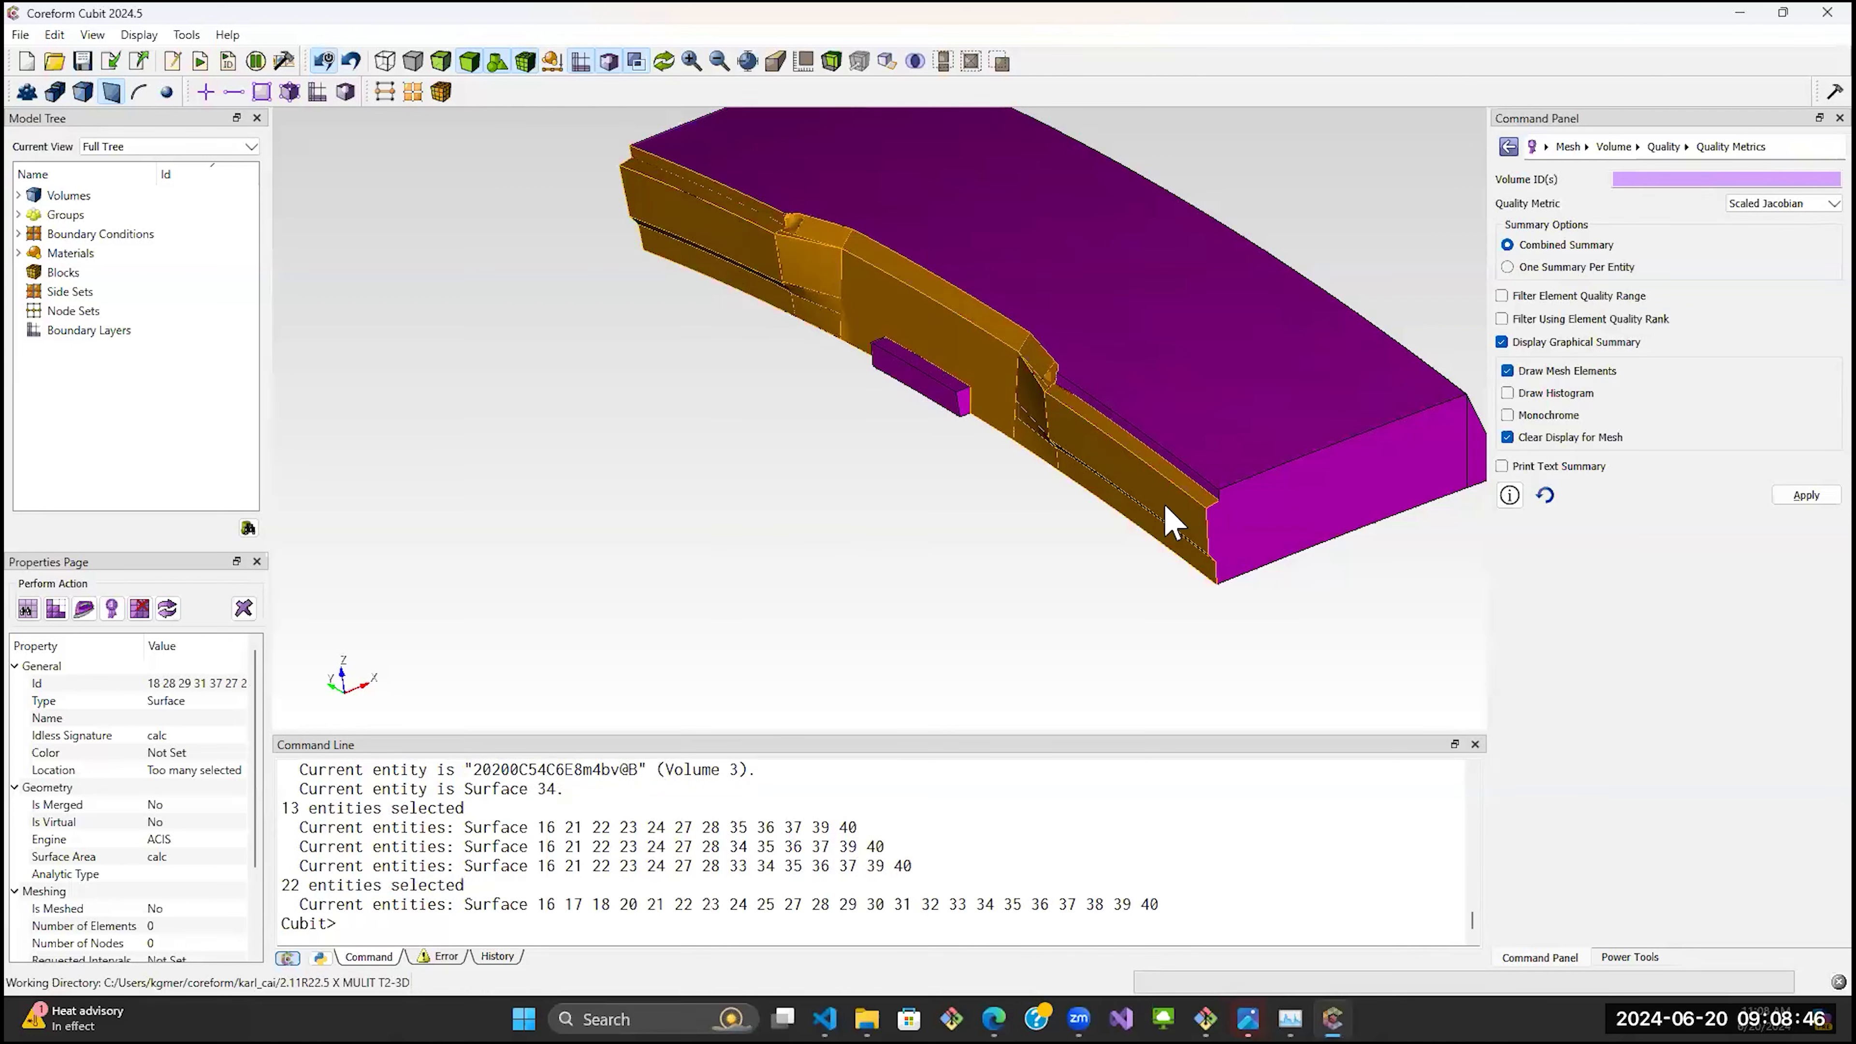
left_click(1161, 449, "ctrl")
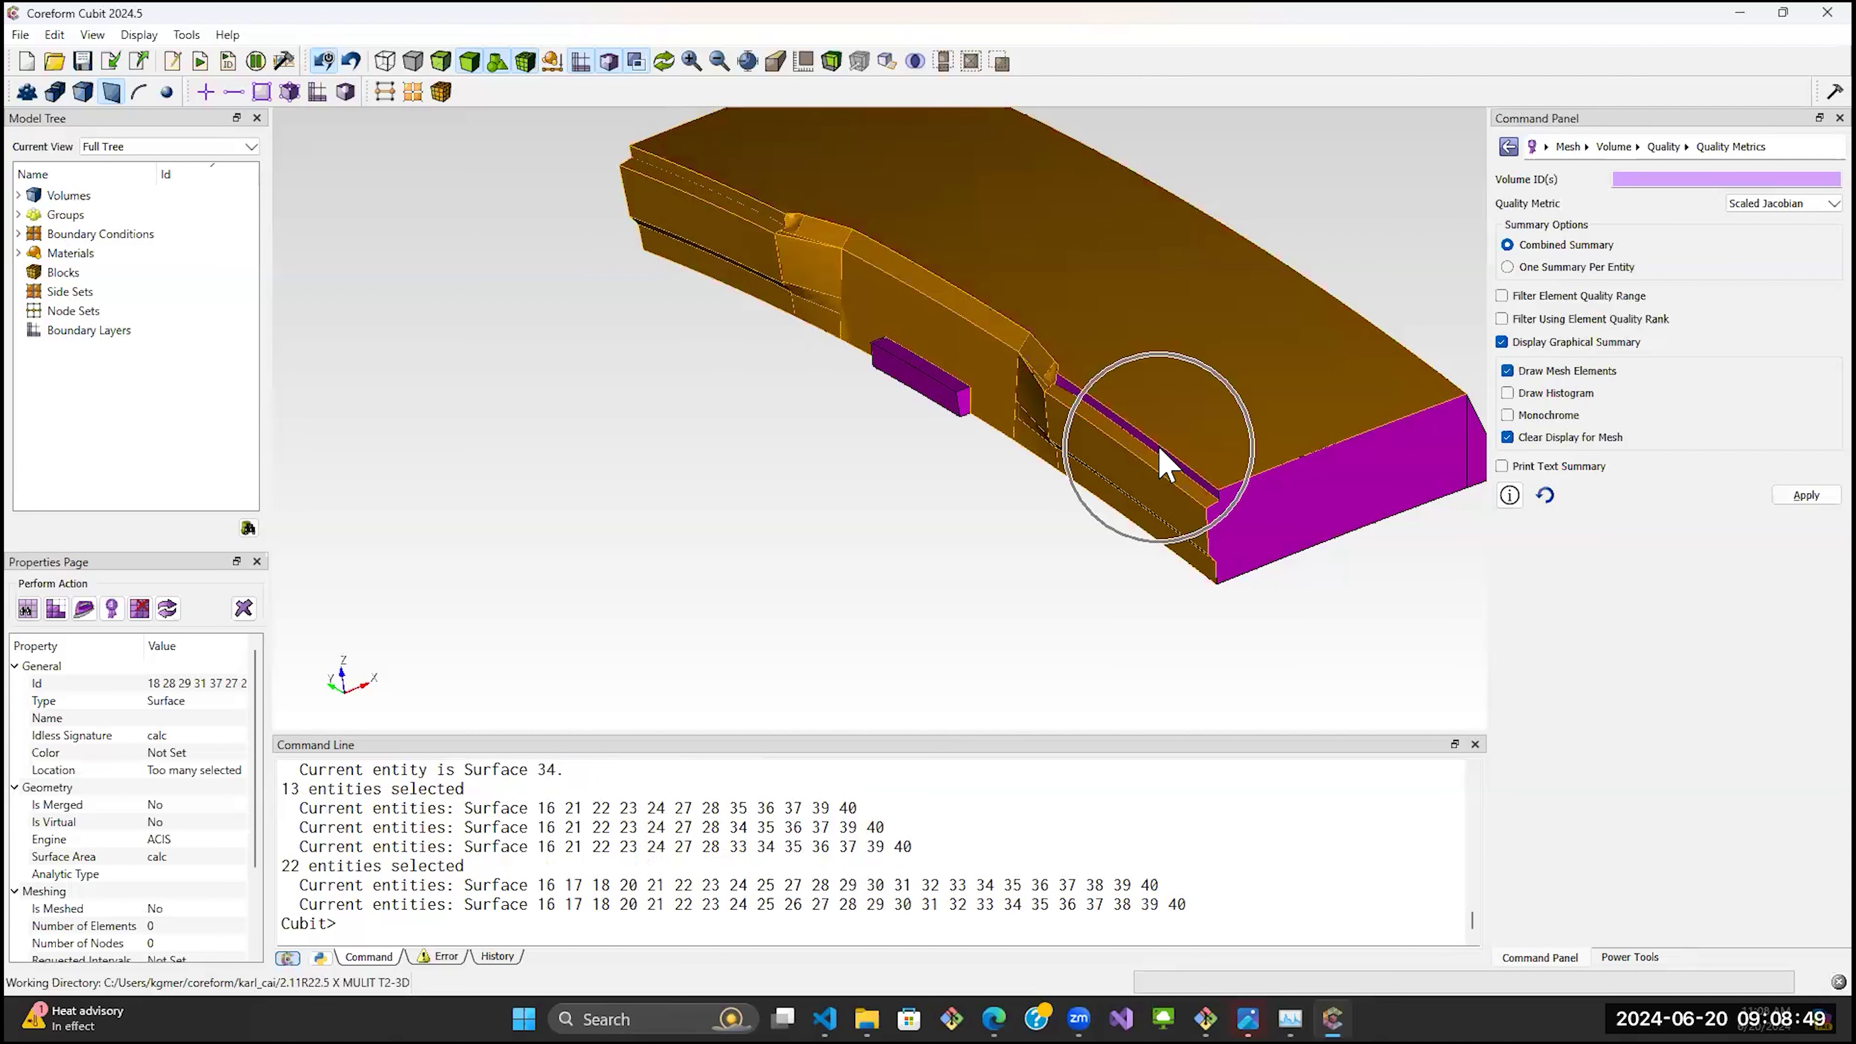
left_click(1160, 450, "ctrl")
right_click(1167, 464)
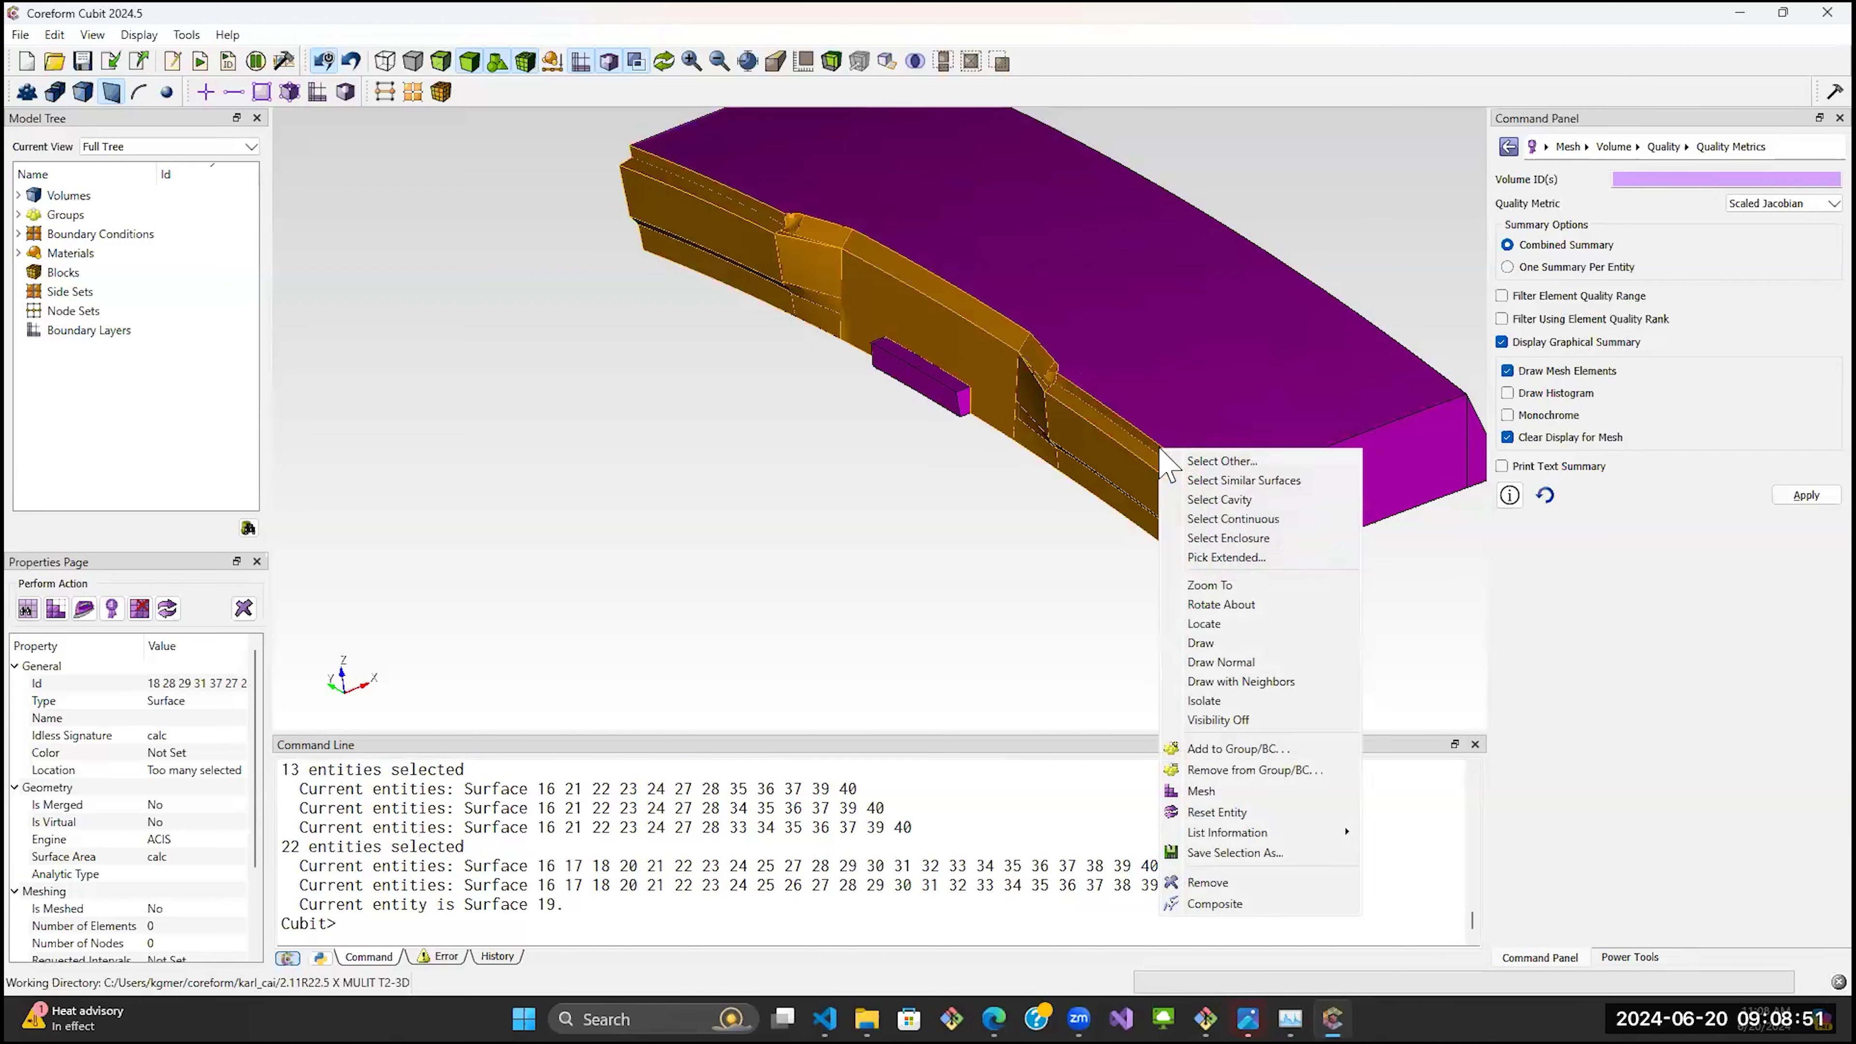
left_click(1231, 904)
Try to mesh Volume 3 with its default scheme, and clear the selection.
middle_click_drag(1102, 419, 1119, 298)
left_click(1098, 303)
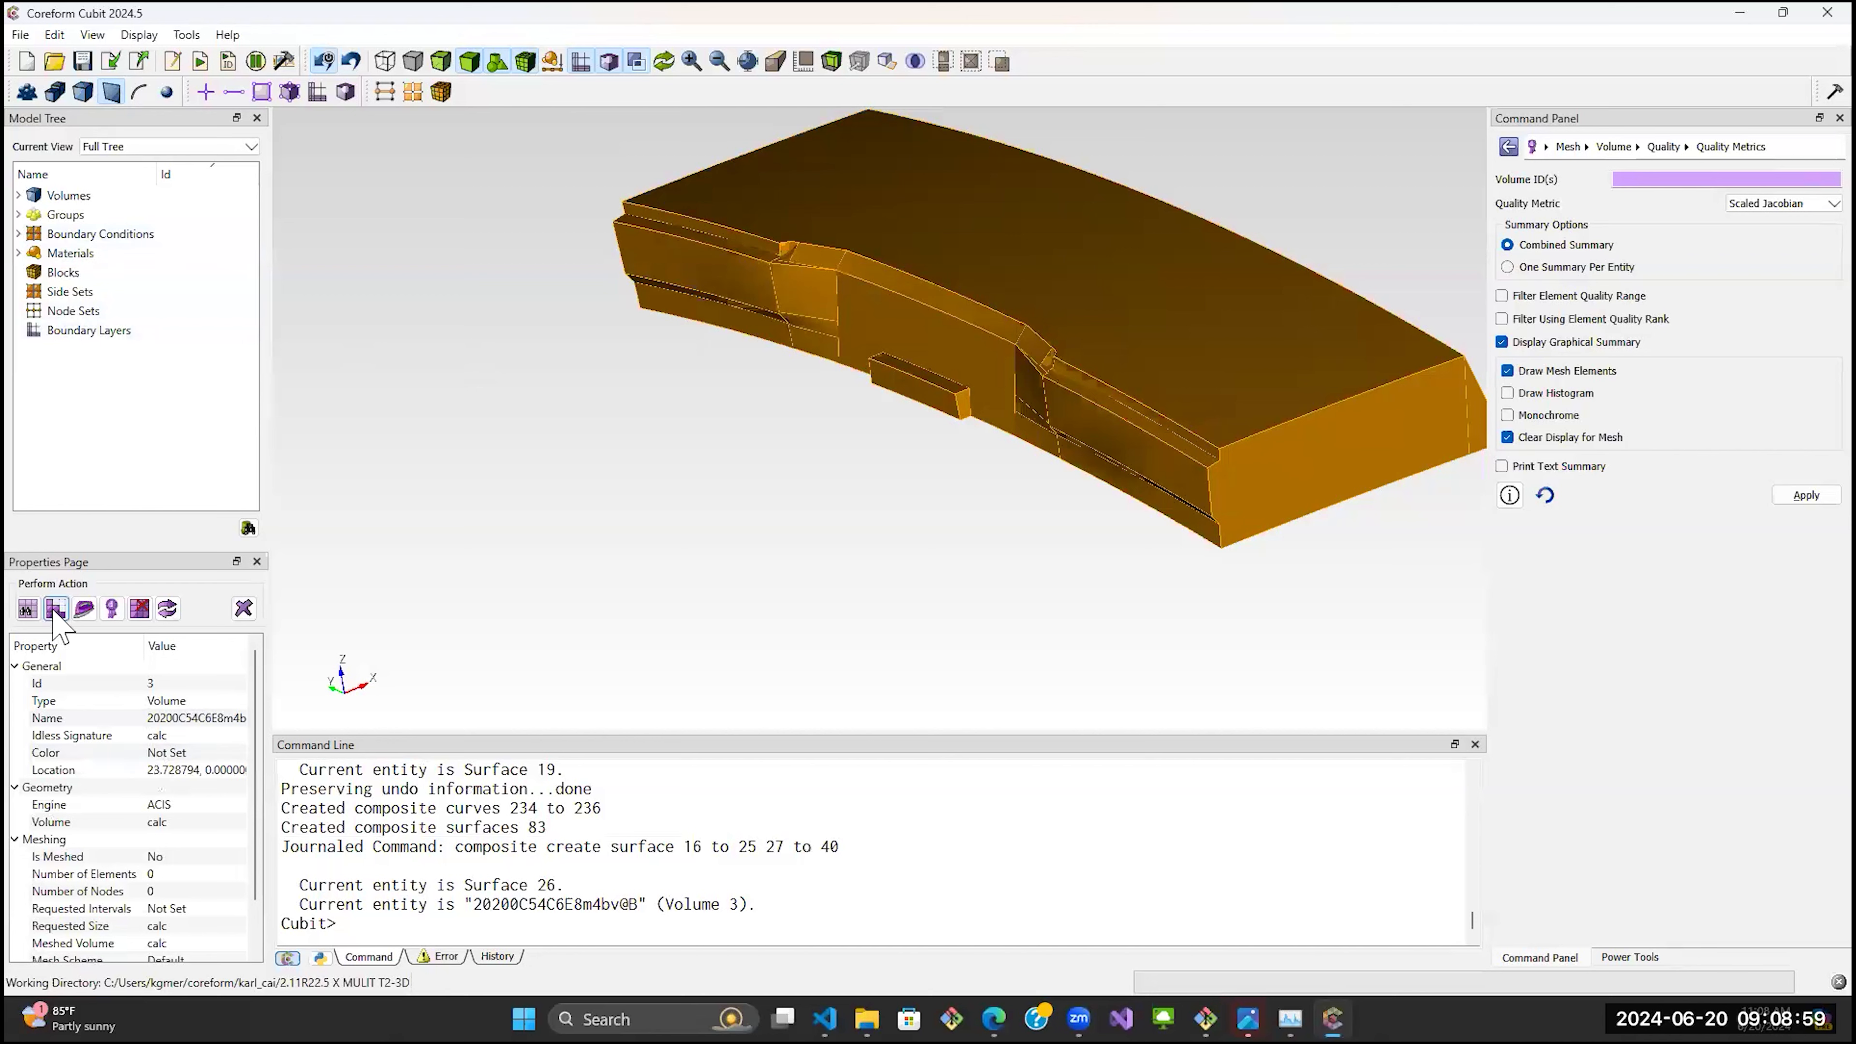
left_click(56, 610)
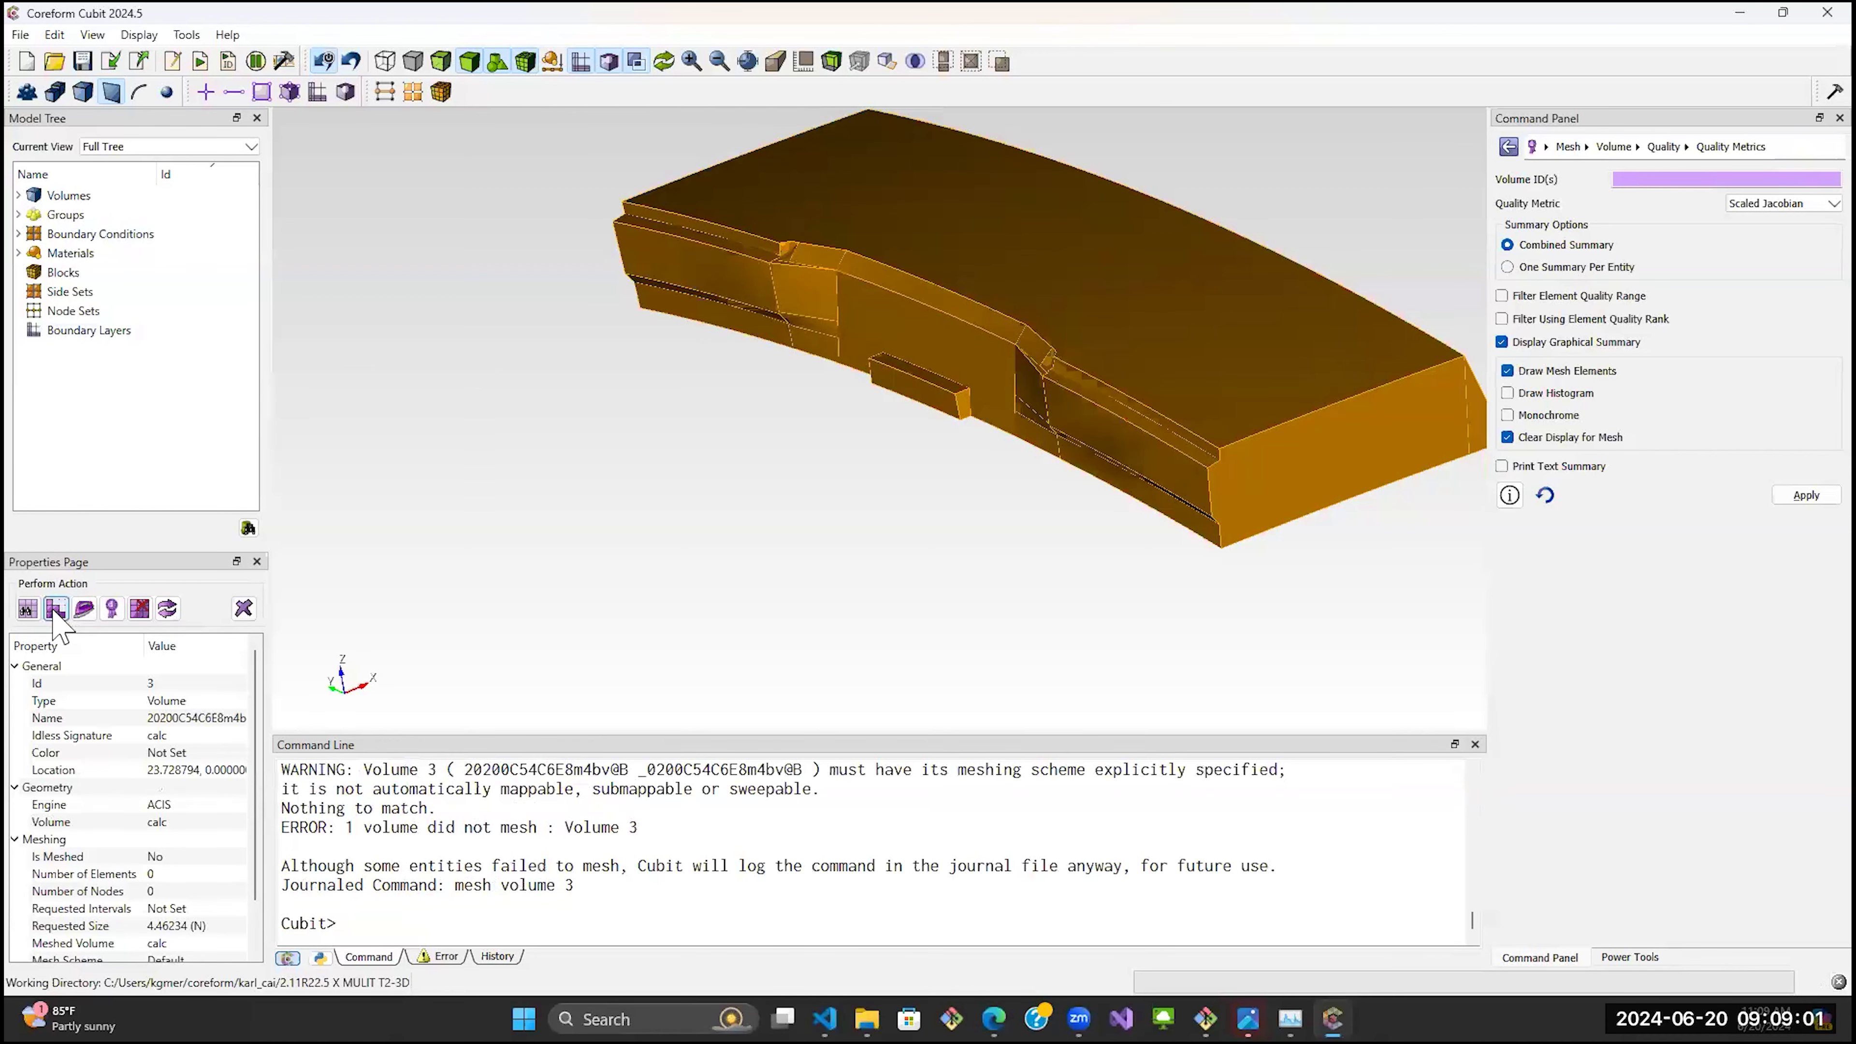
middle_click_drag(694, 616, 638, 592)
left_click(684, 510)
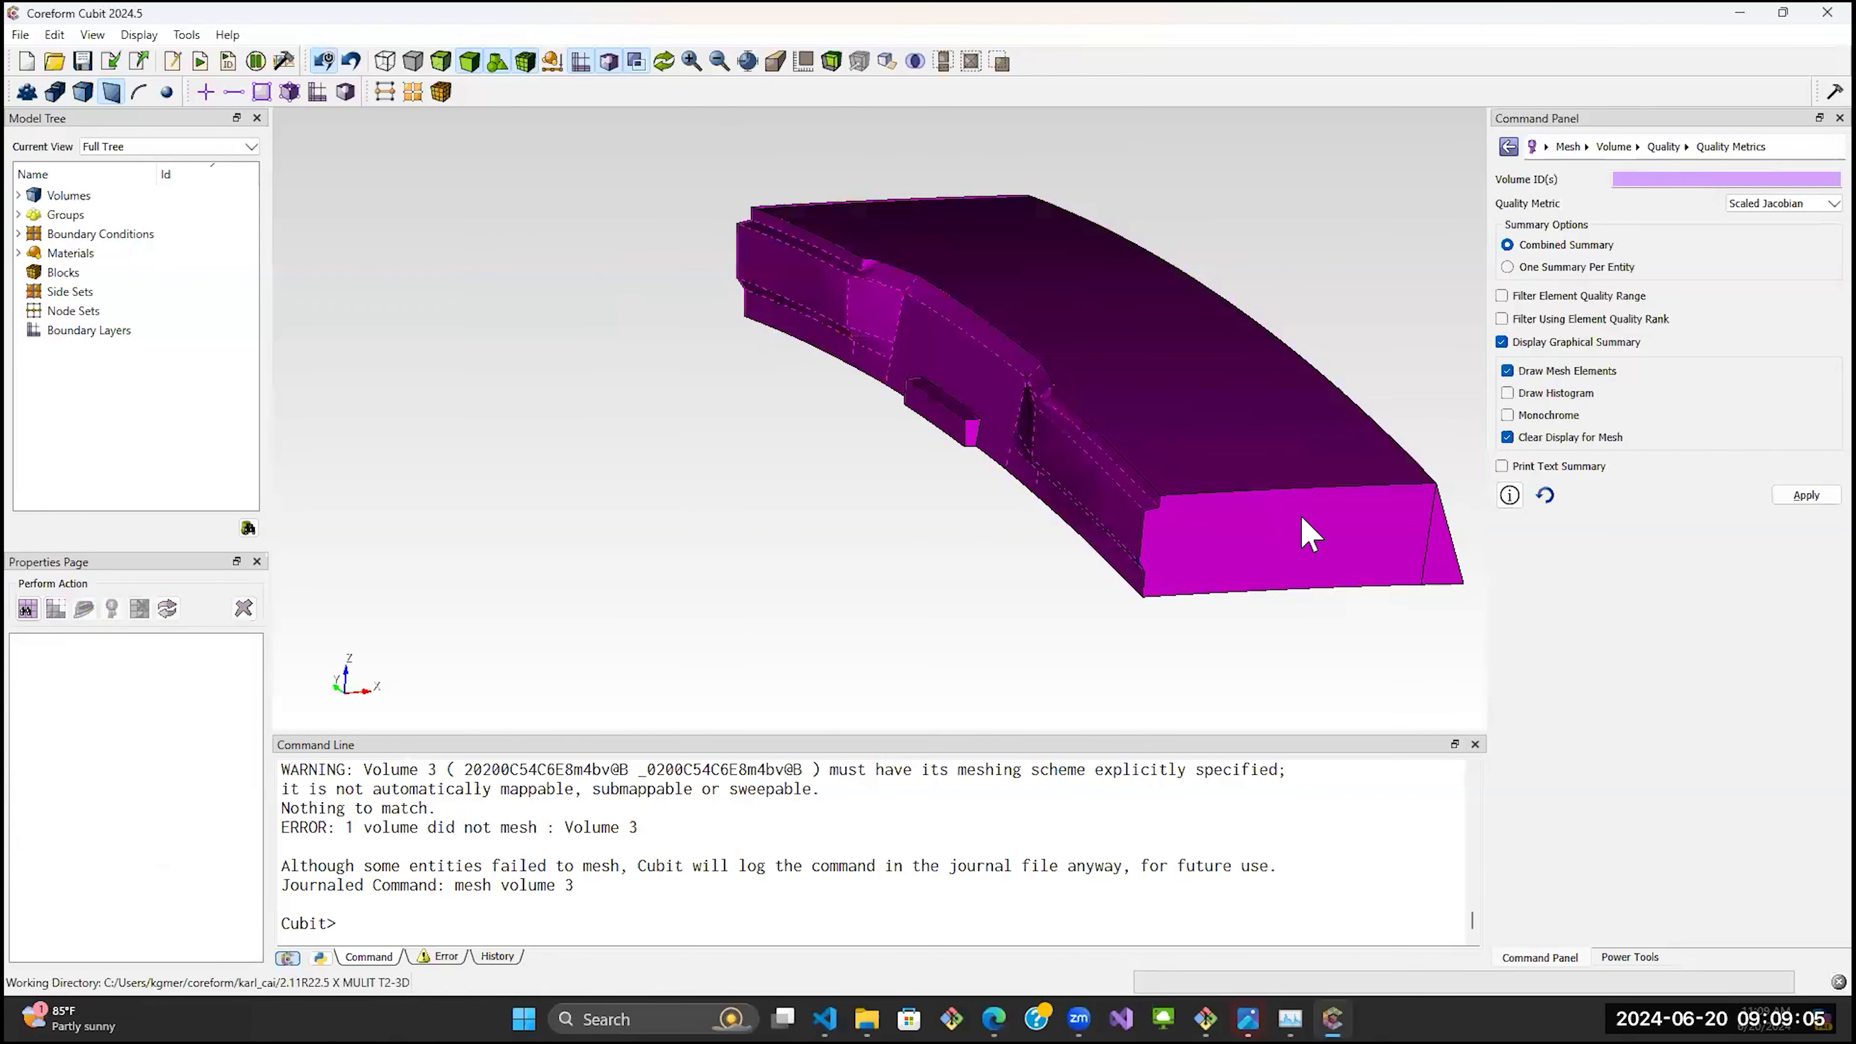
Composite Volume 3's end-face surfaces 14, 15, 45 and 46, picking one end's two surfaces and extending the selection to similar surfaces.
mouse_move(1378, 555)
middle_mouse_down()
mouse_move(1032, 527)
mouse_move(1026, 636)
mouse_move(796, 543)
middle_mouse_up()
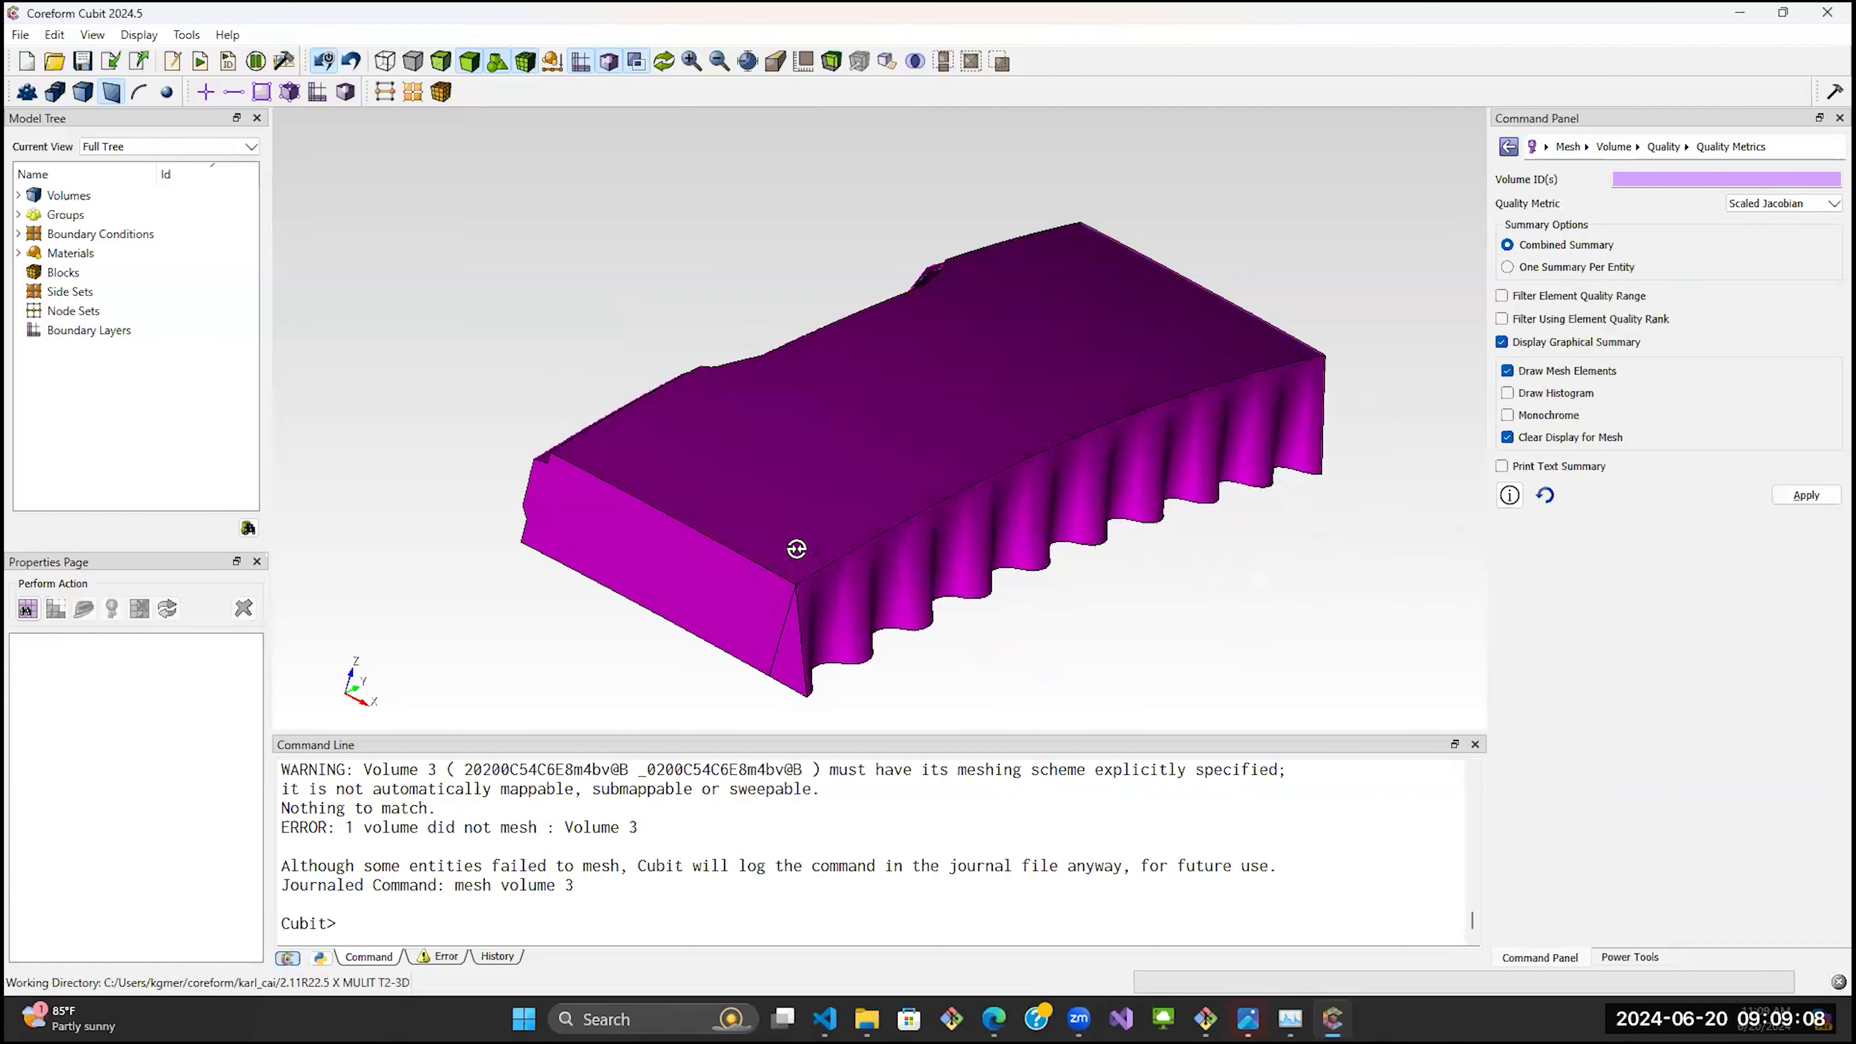
left_click(785, 641)
left_click(782, 645)
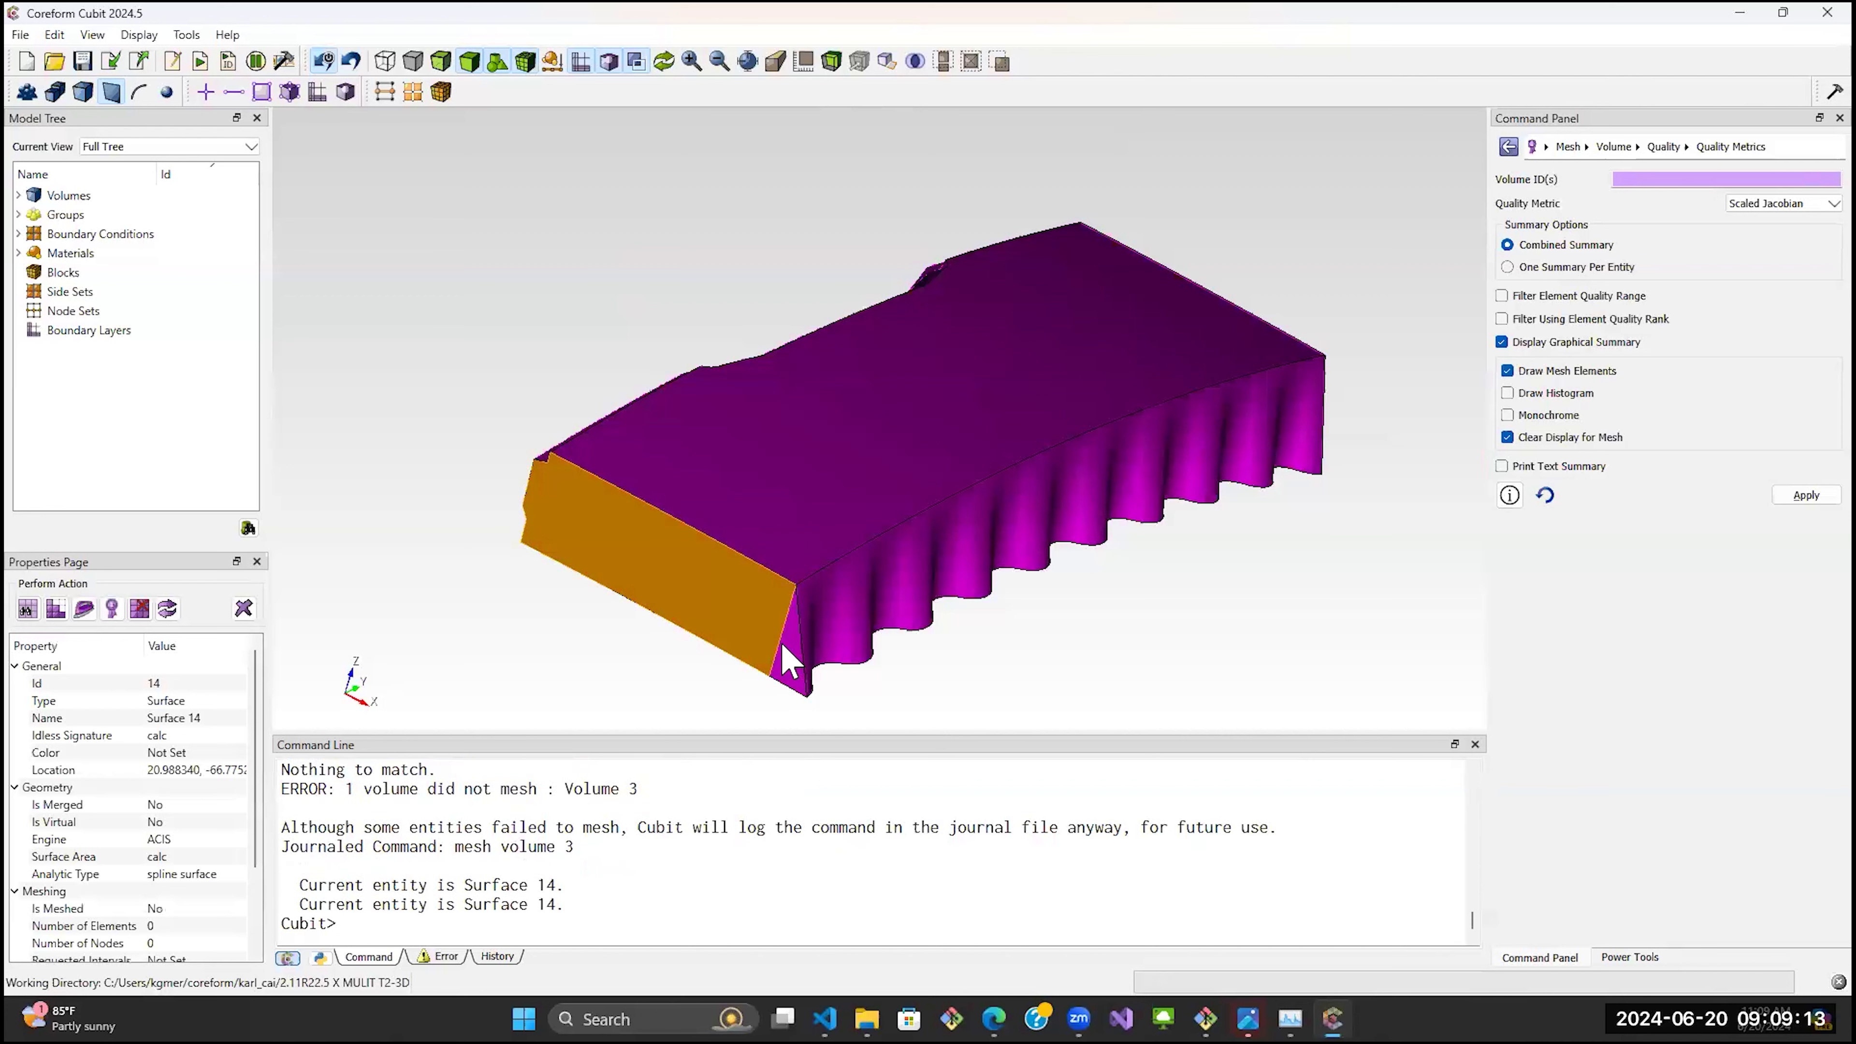
left_click(786, 662)
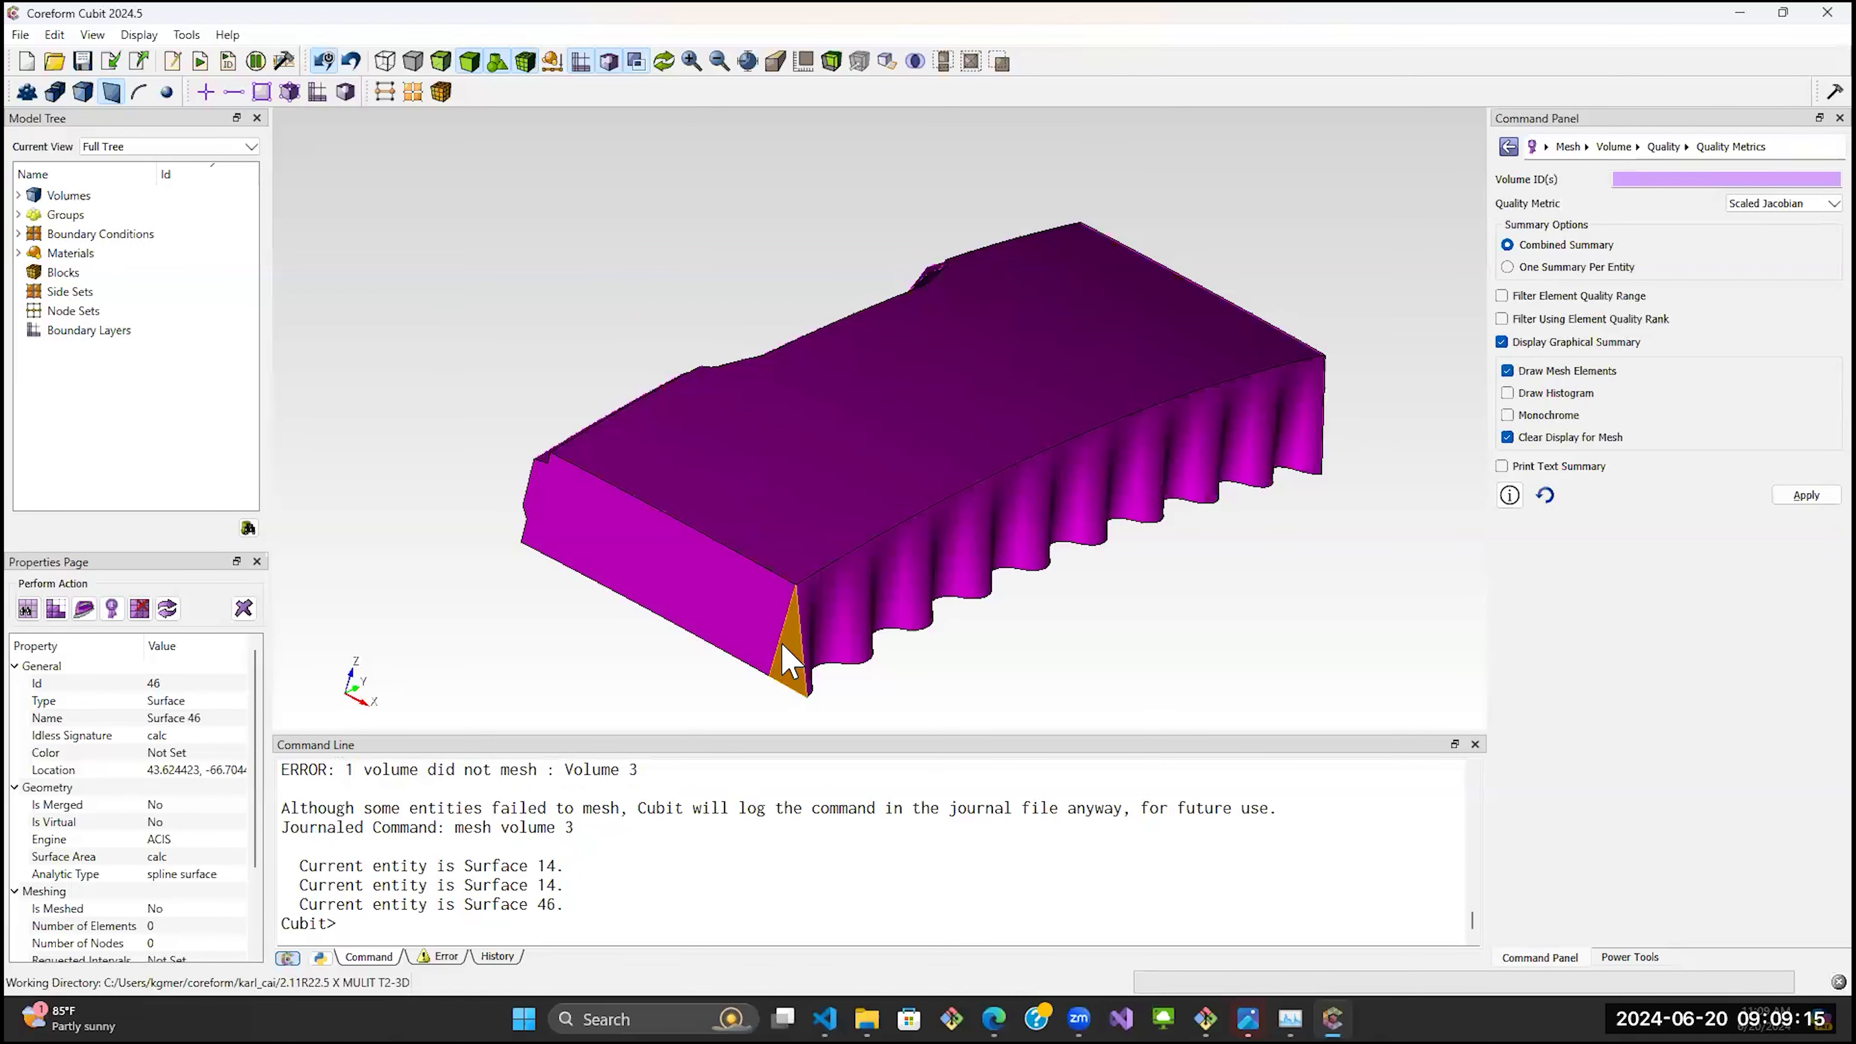
right_click(789, 662)
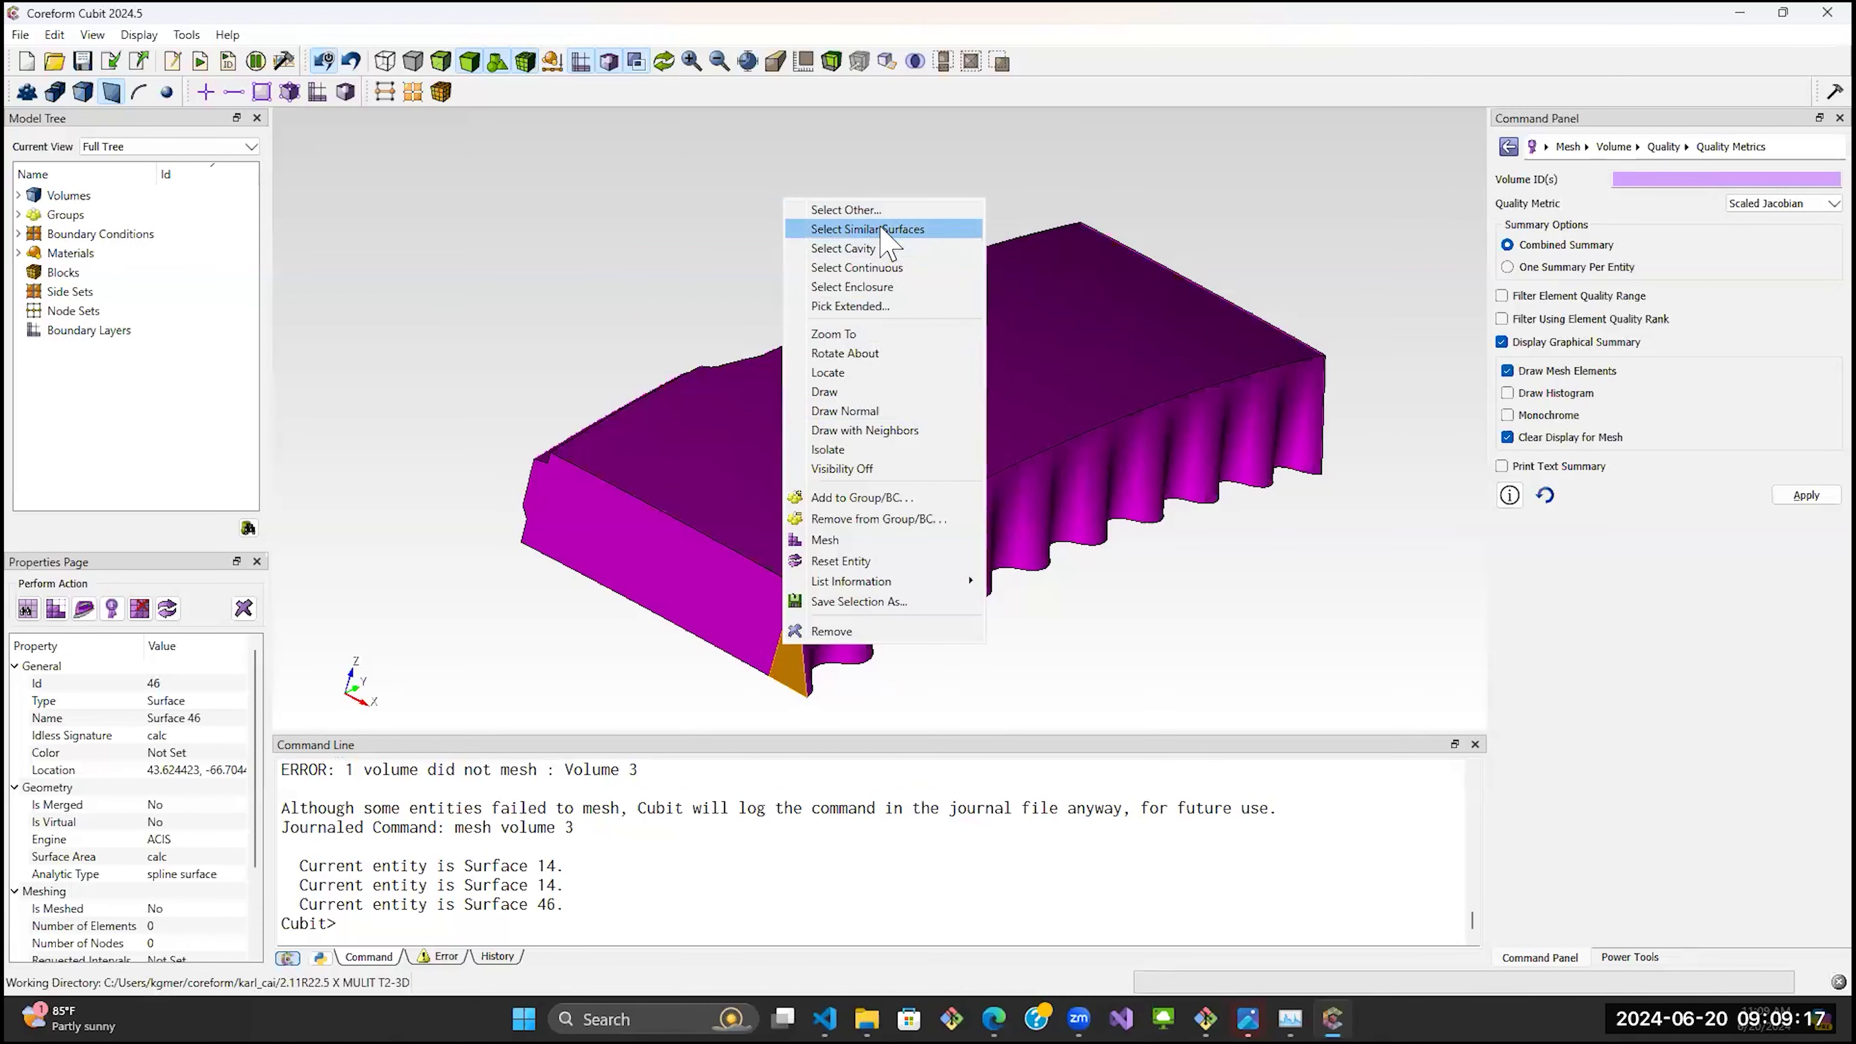
left_click(734, 601)
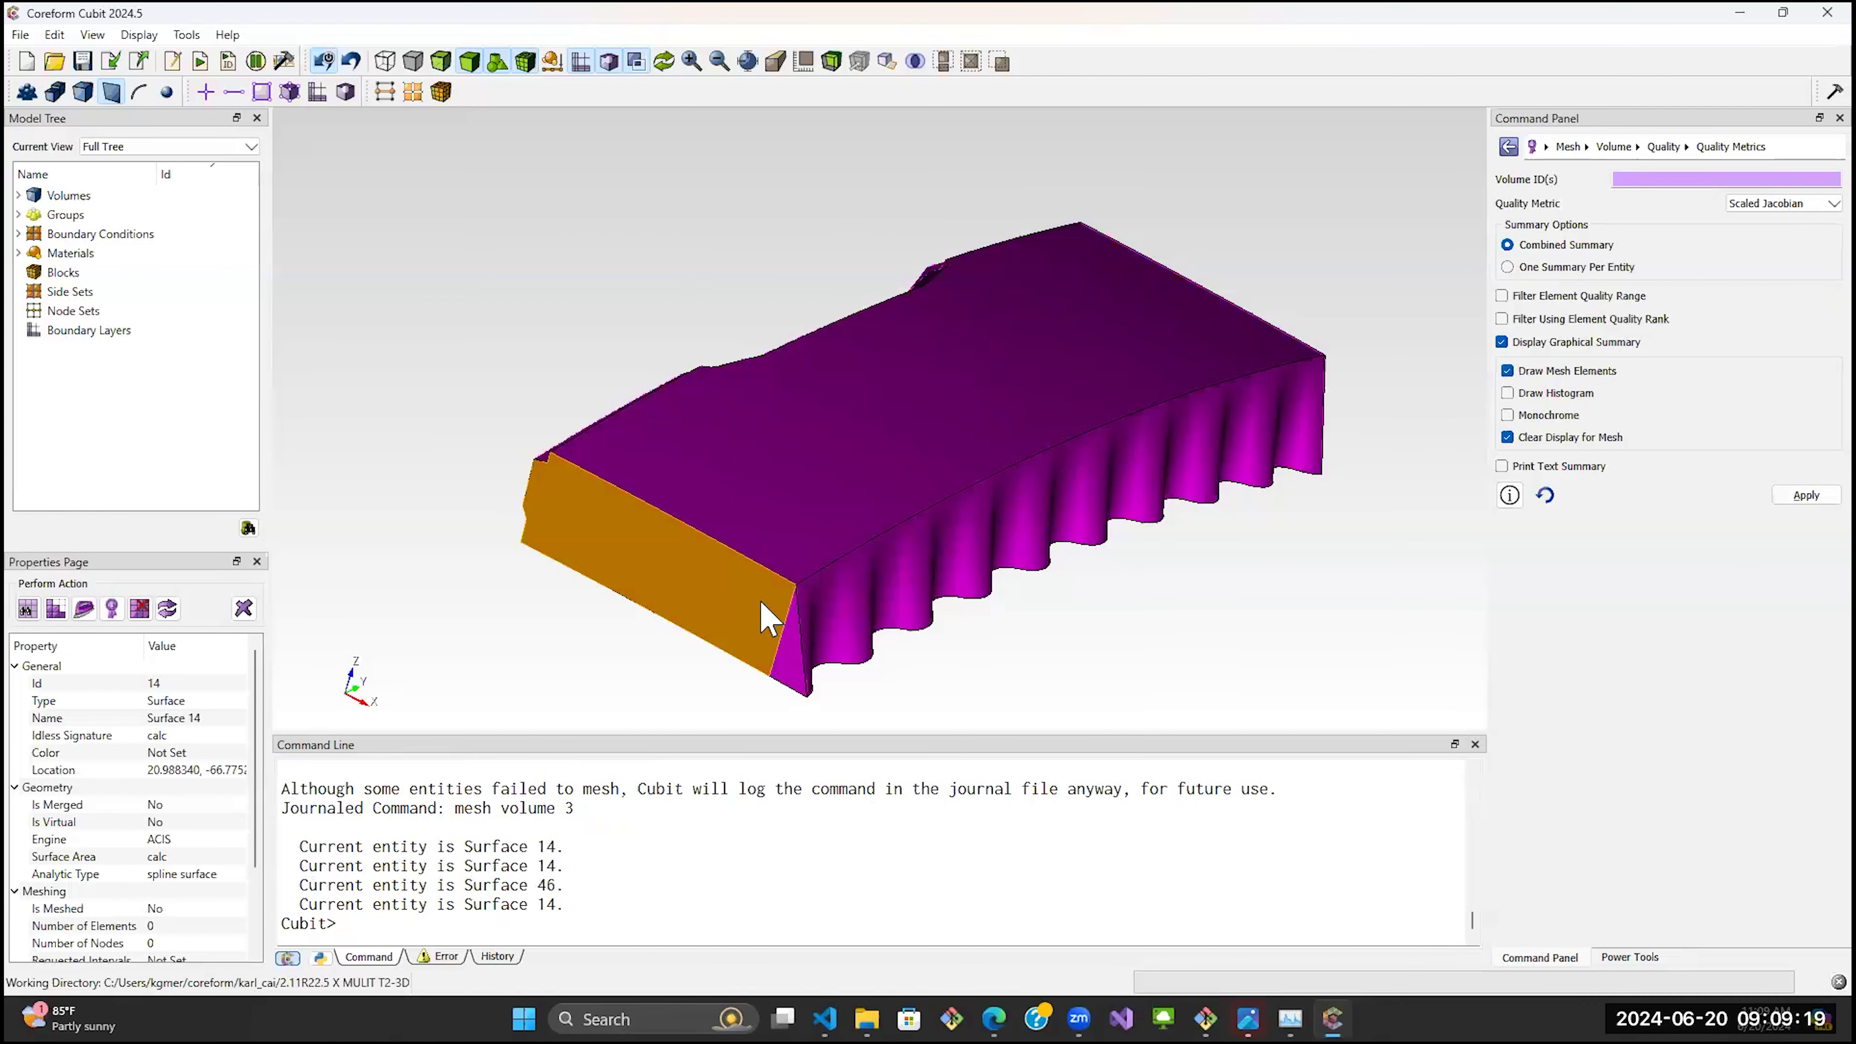
left_click(798, 653, "ctrl")
right_click(753, 614)
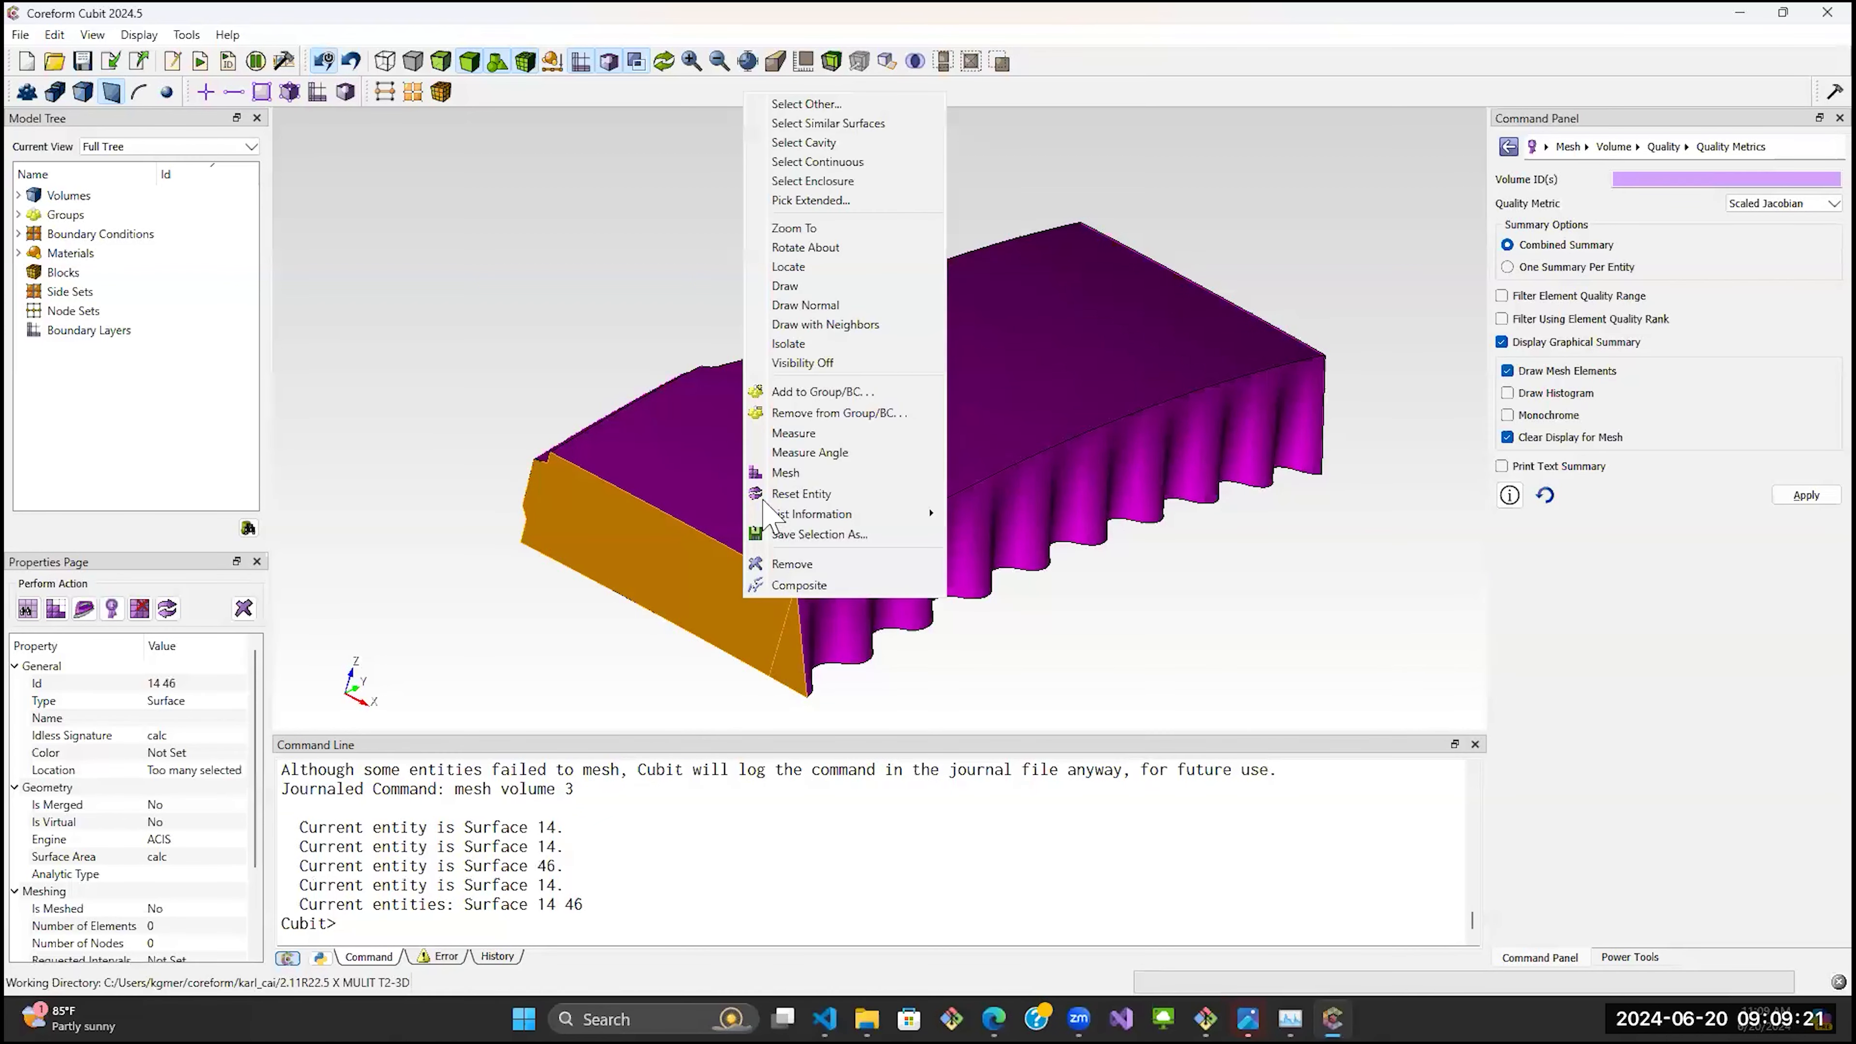
left_click(800, 123)
middle_click_drag(1176, 415, 948, 365)
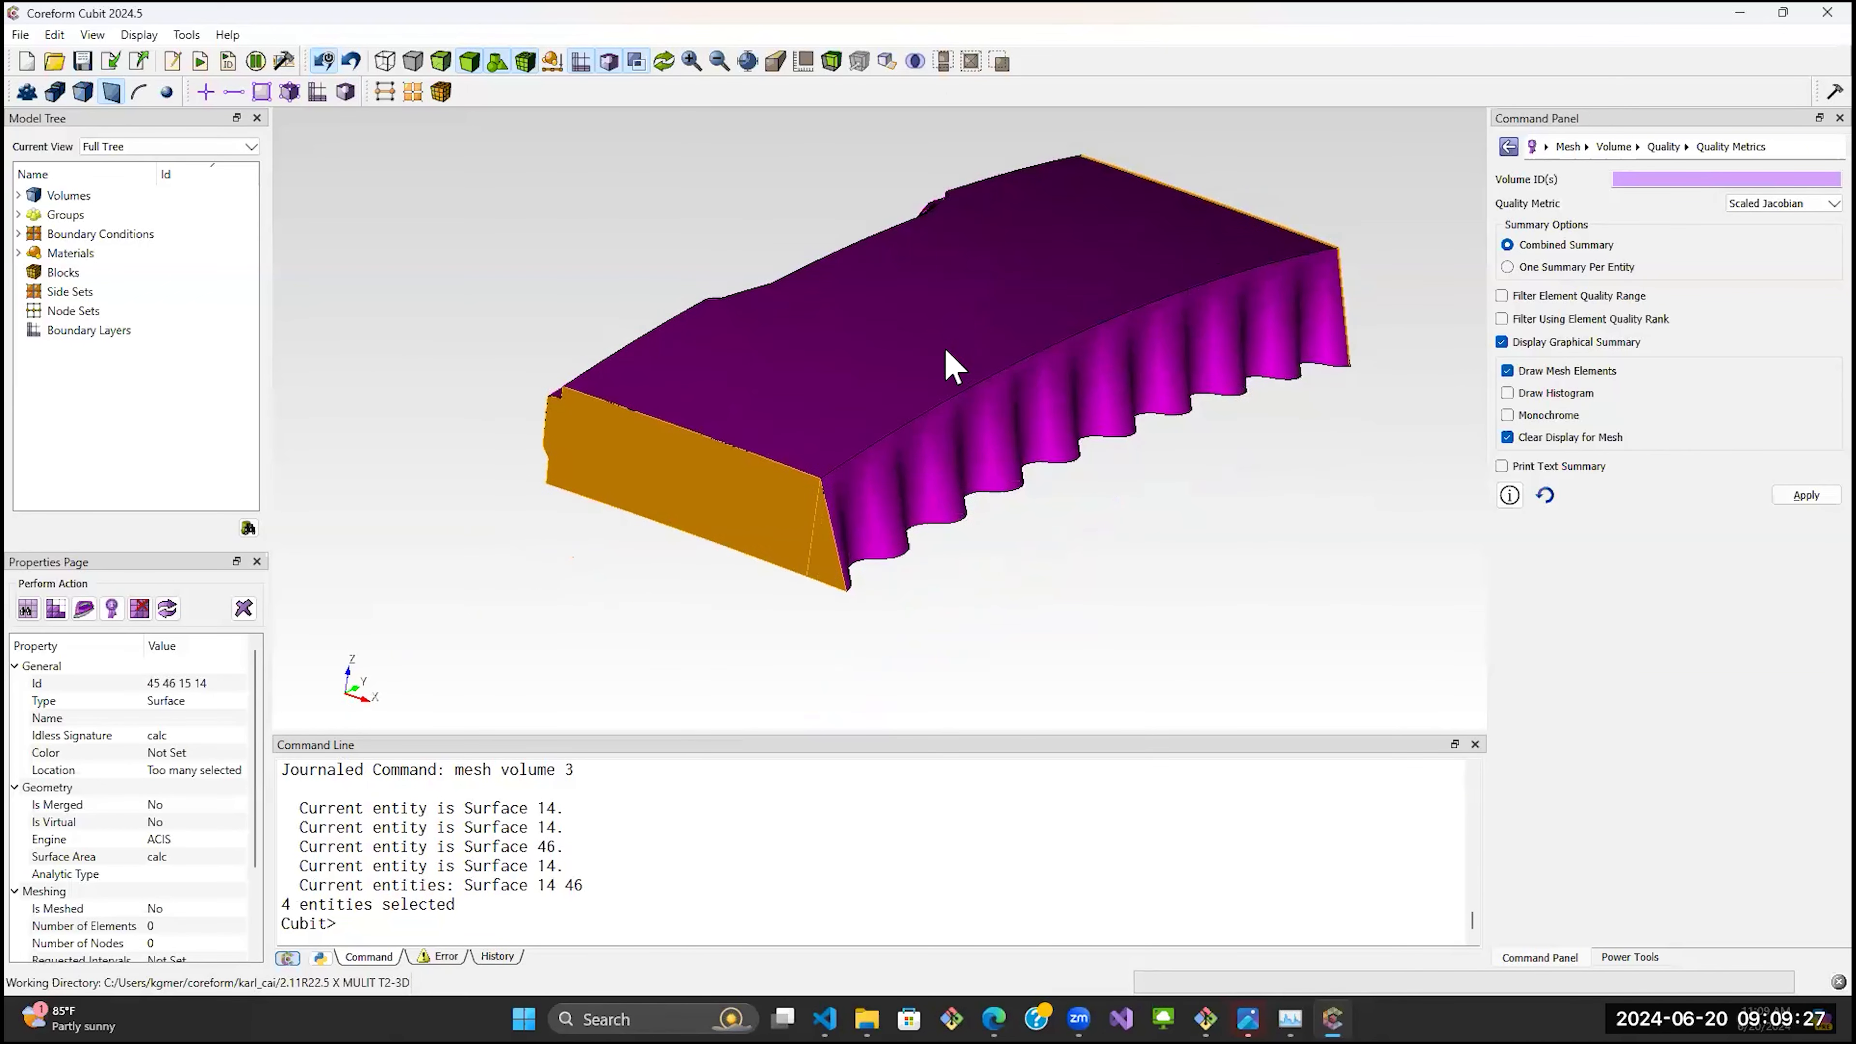
right_click(548, 274)
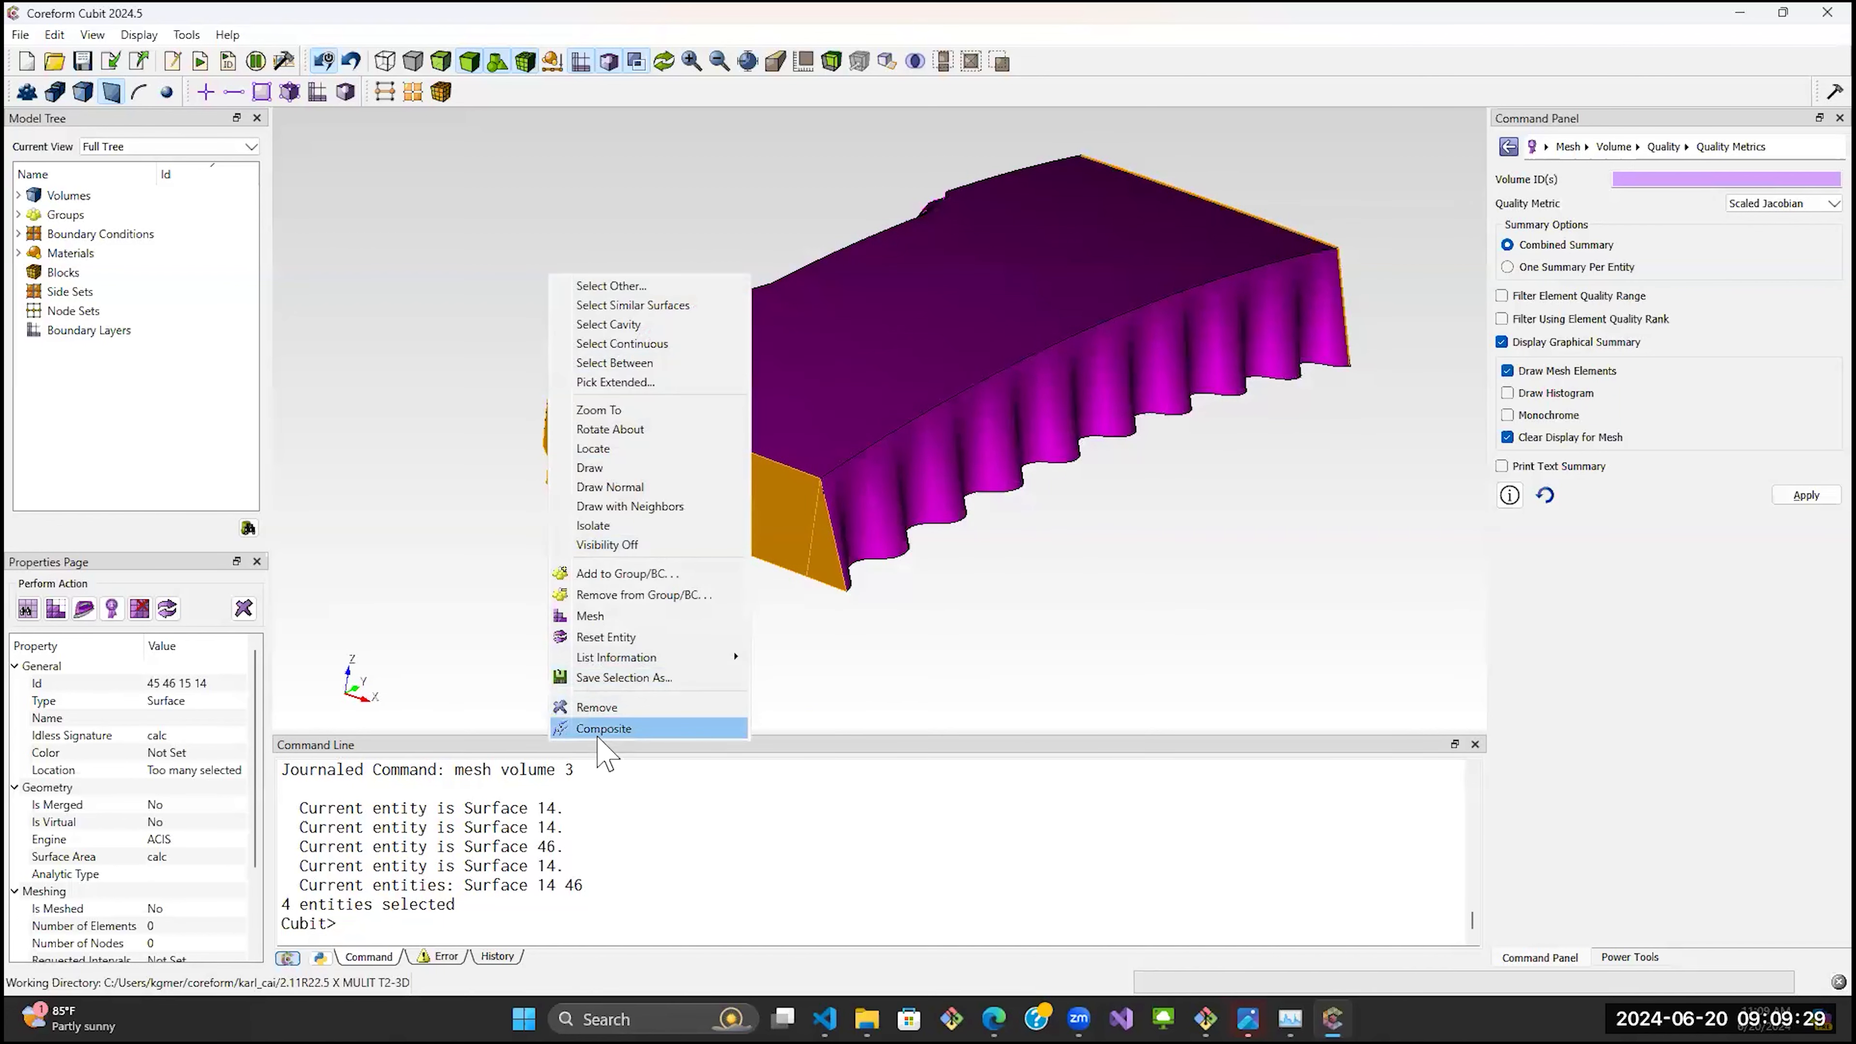
left_click(606, 727)
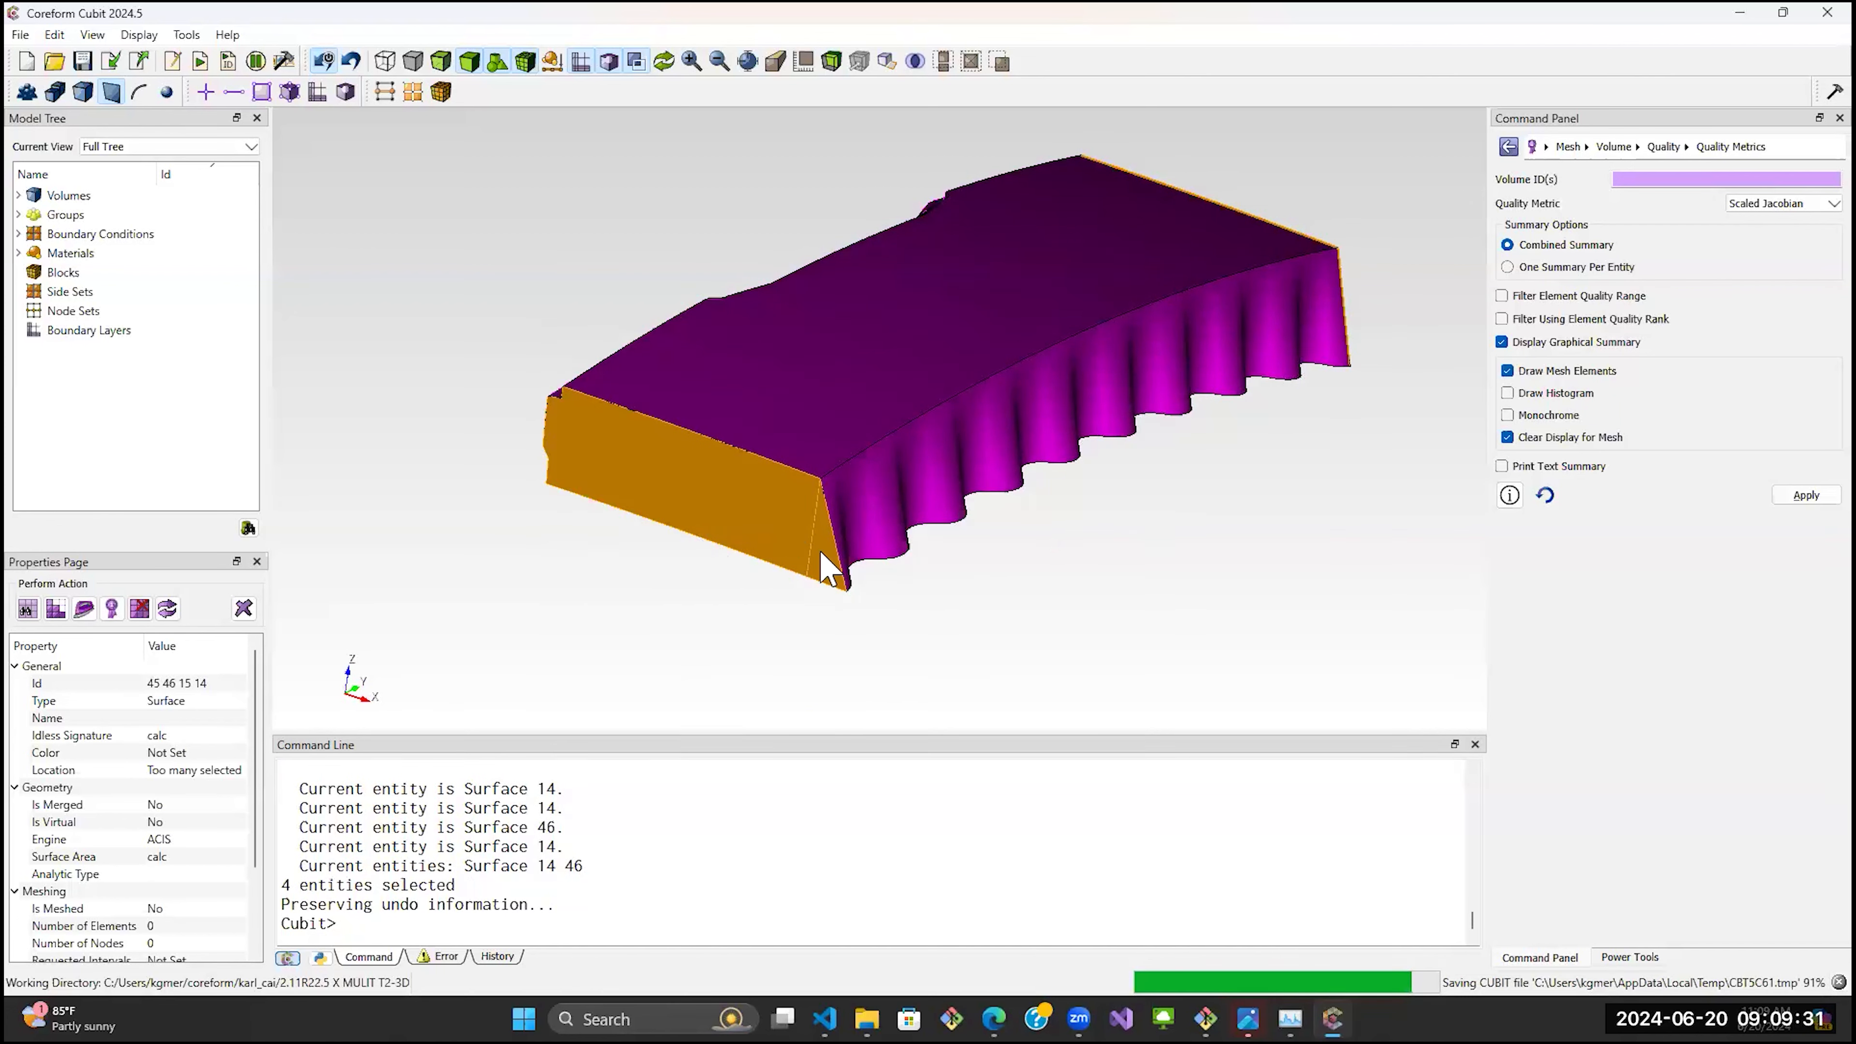
Inspect the composited end face of Volume 3 around its sloped corner beside the wavy side.
middle_click_drag(651, 567, 1061, 465)
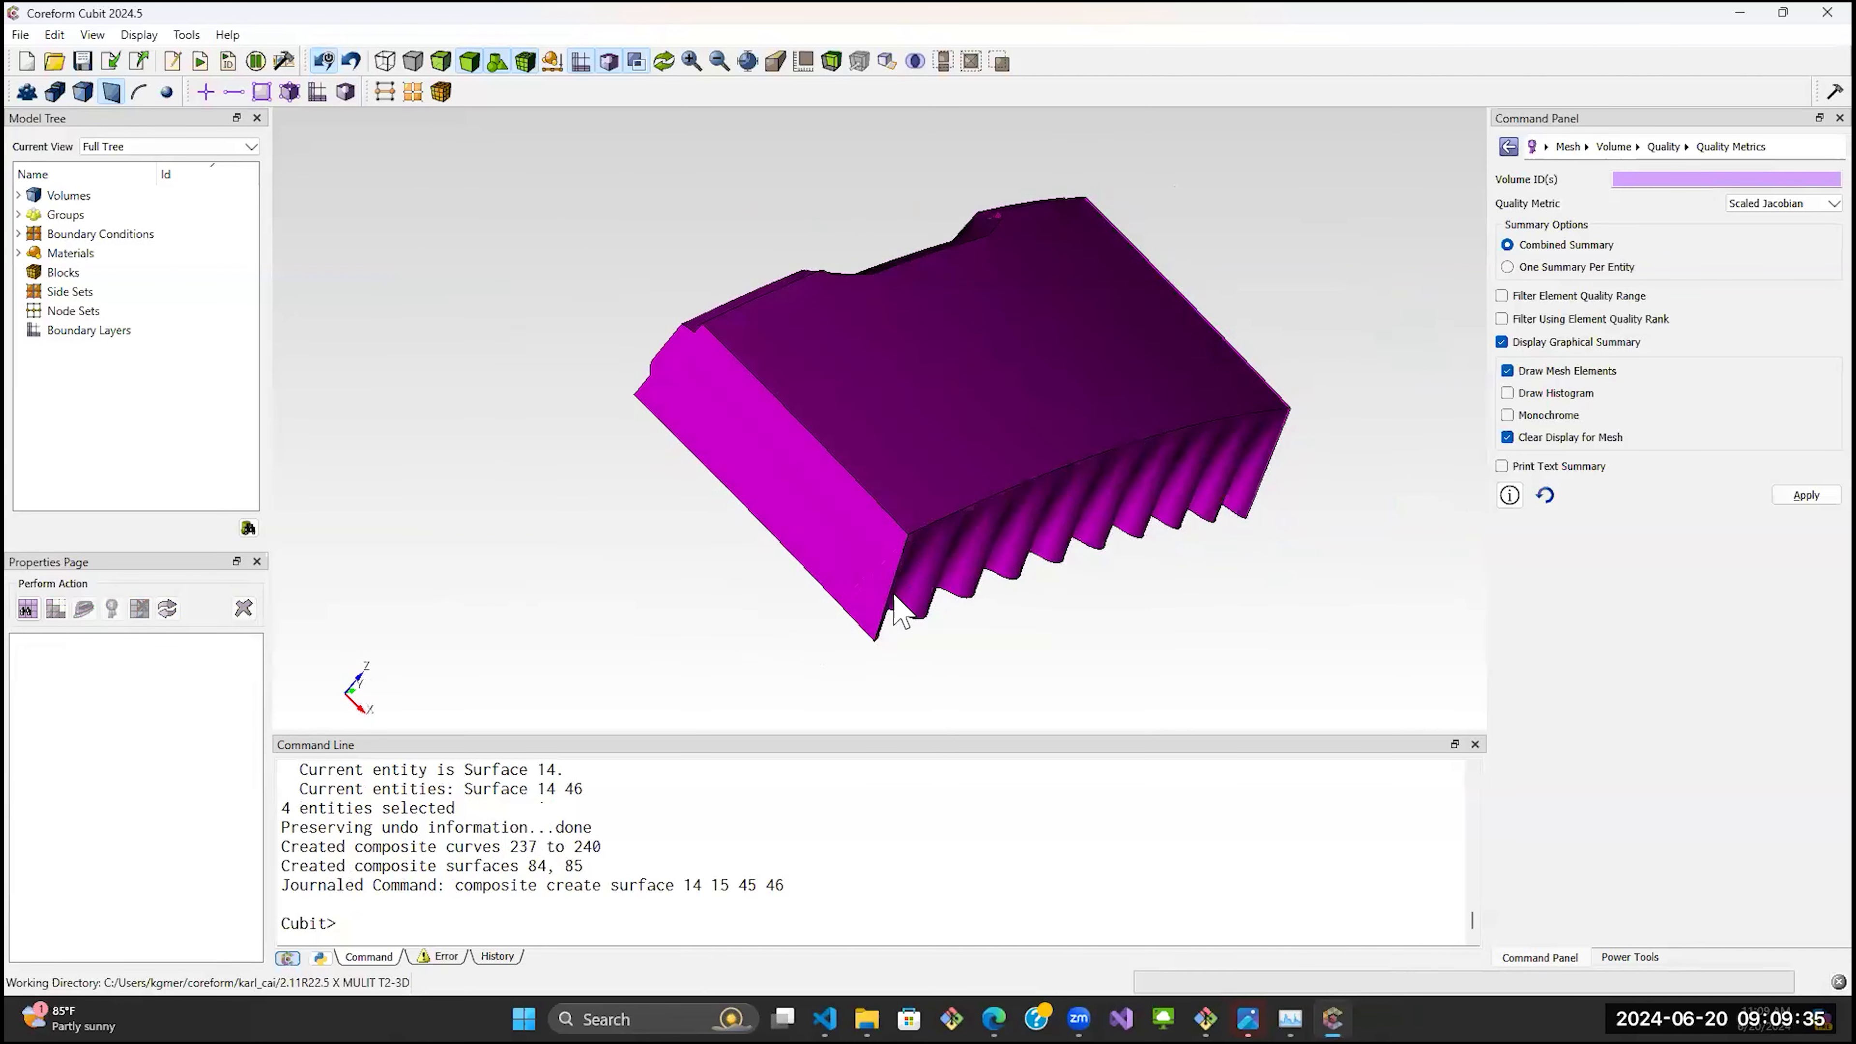
scroll(892, 593, "up", 3)
middle_click_drag(890, 593, 885, 504, "shift")
scroll(879, 543, "up", 4)
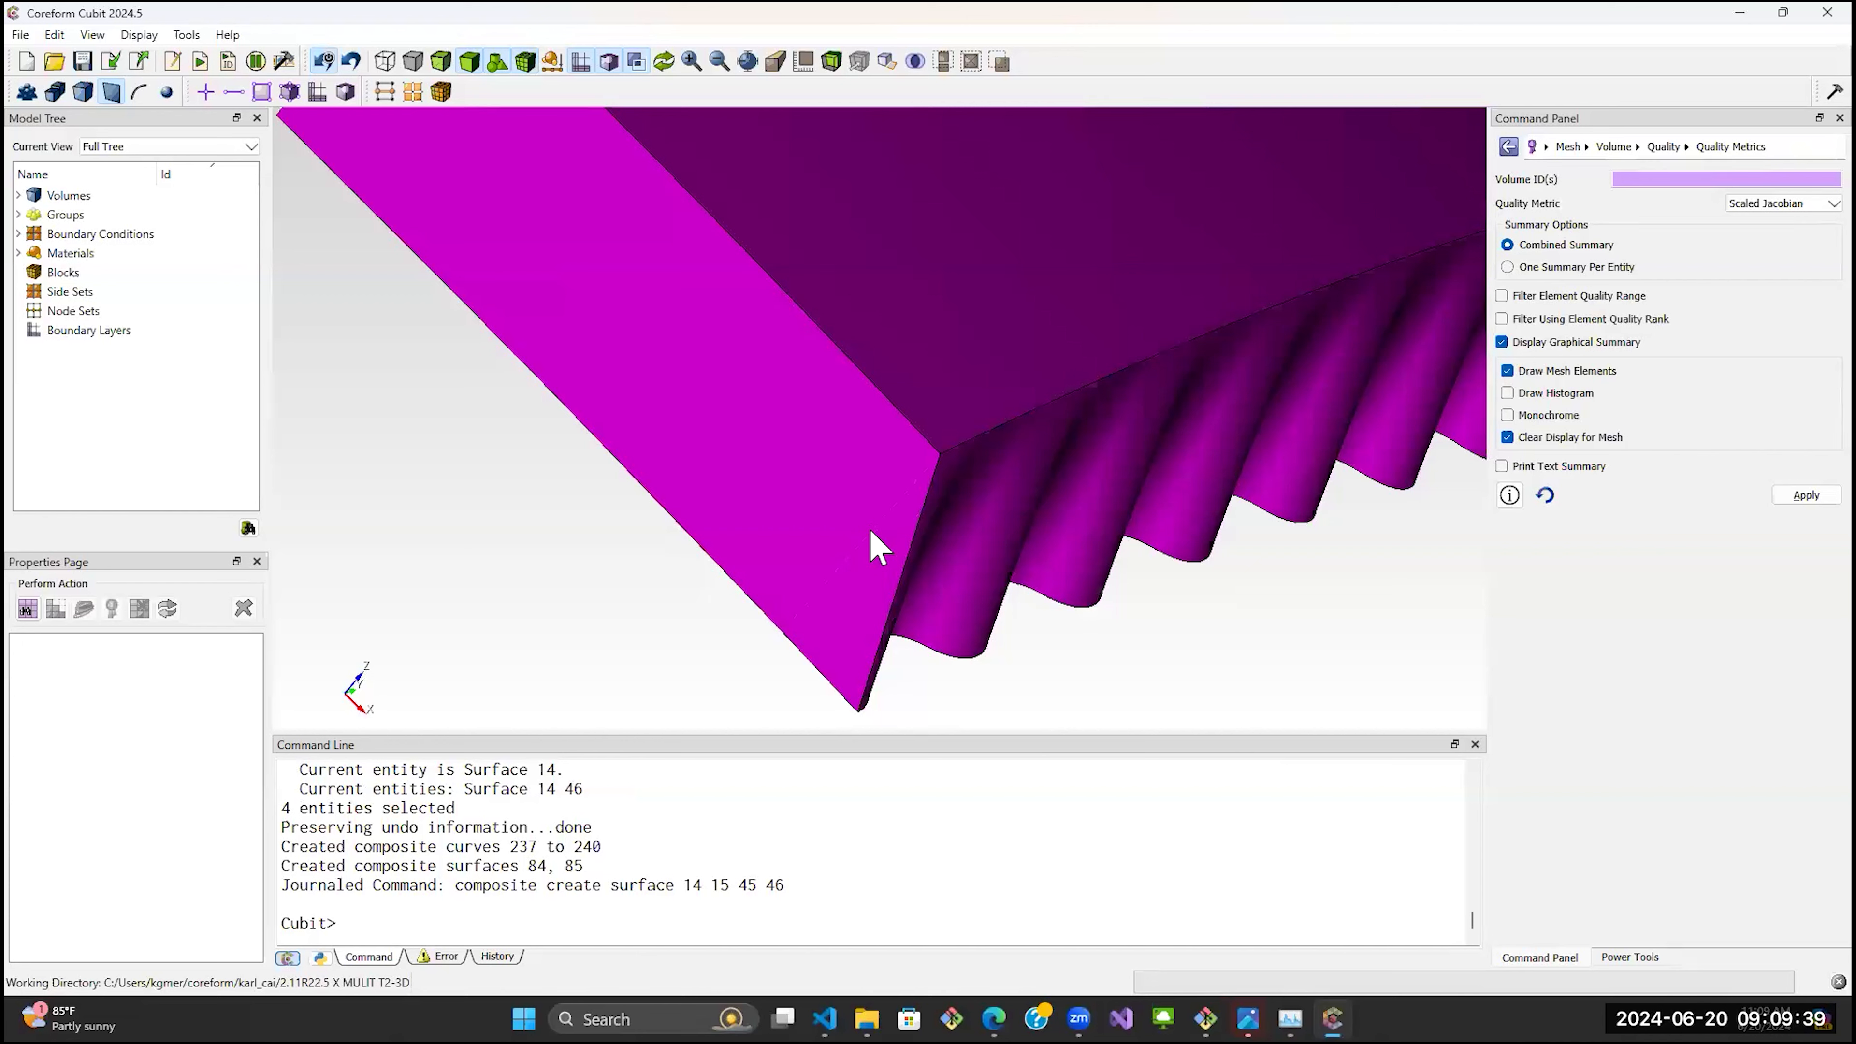
scroll(877, 544, "down", 5)
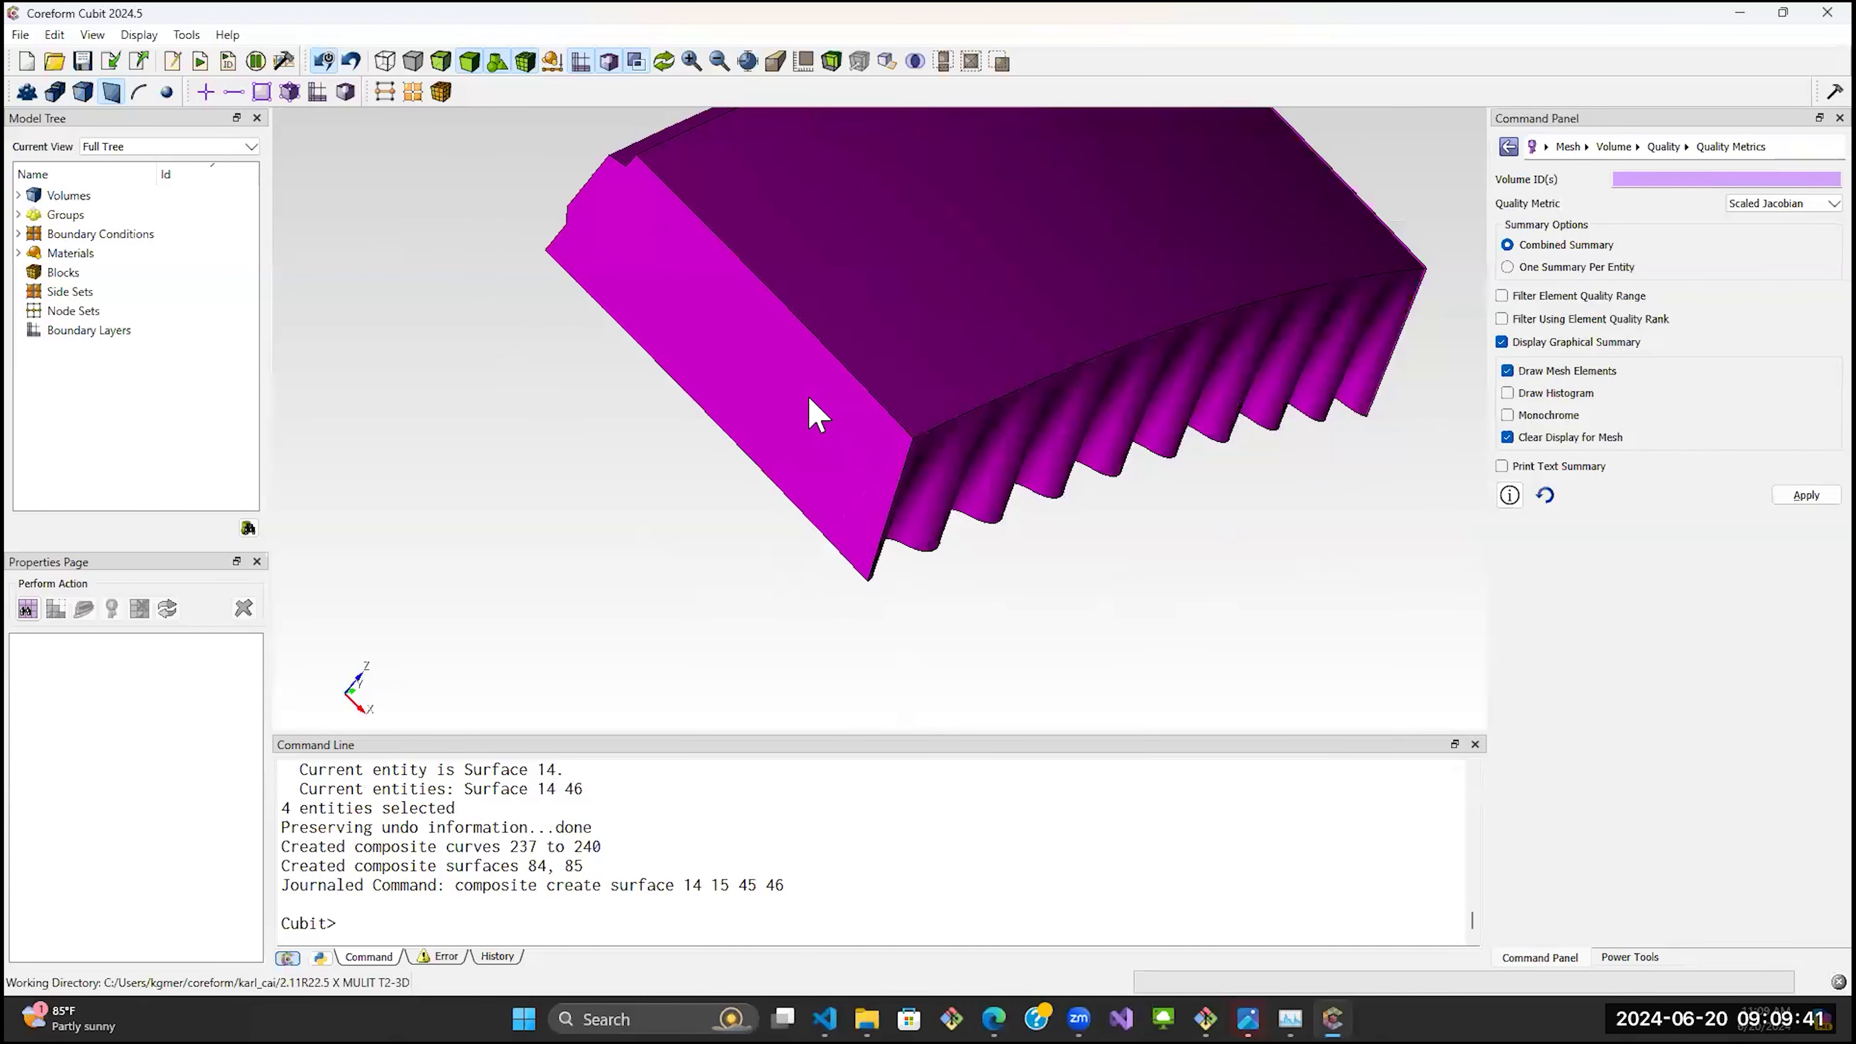
left_click(789, 411)
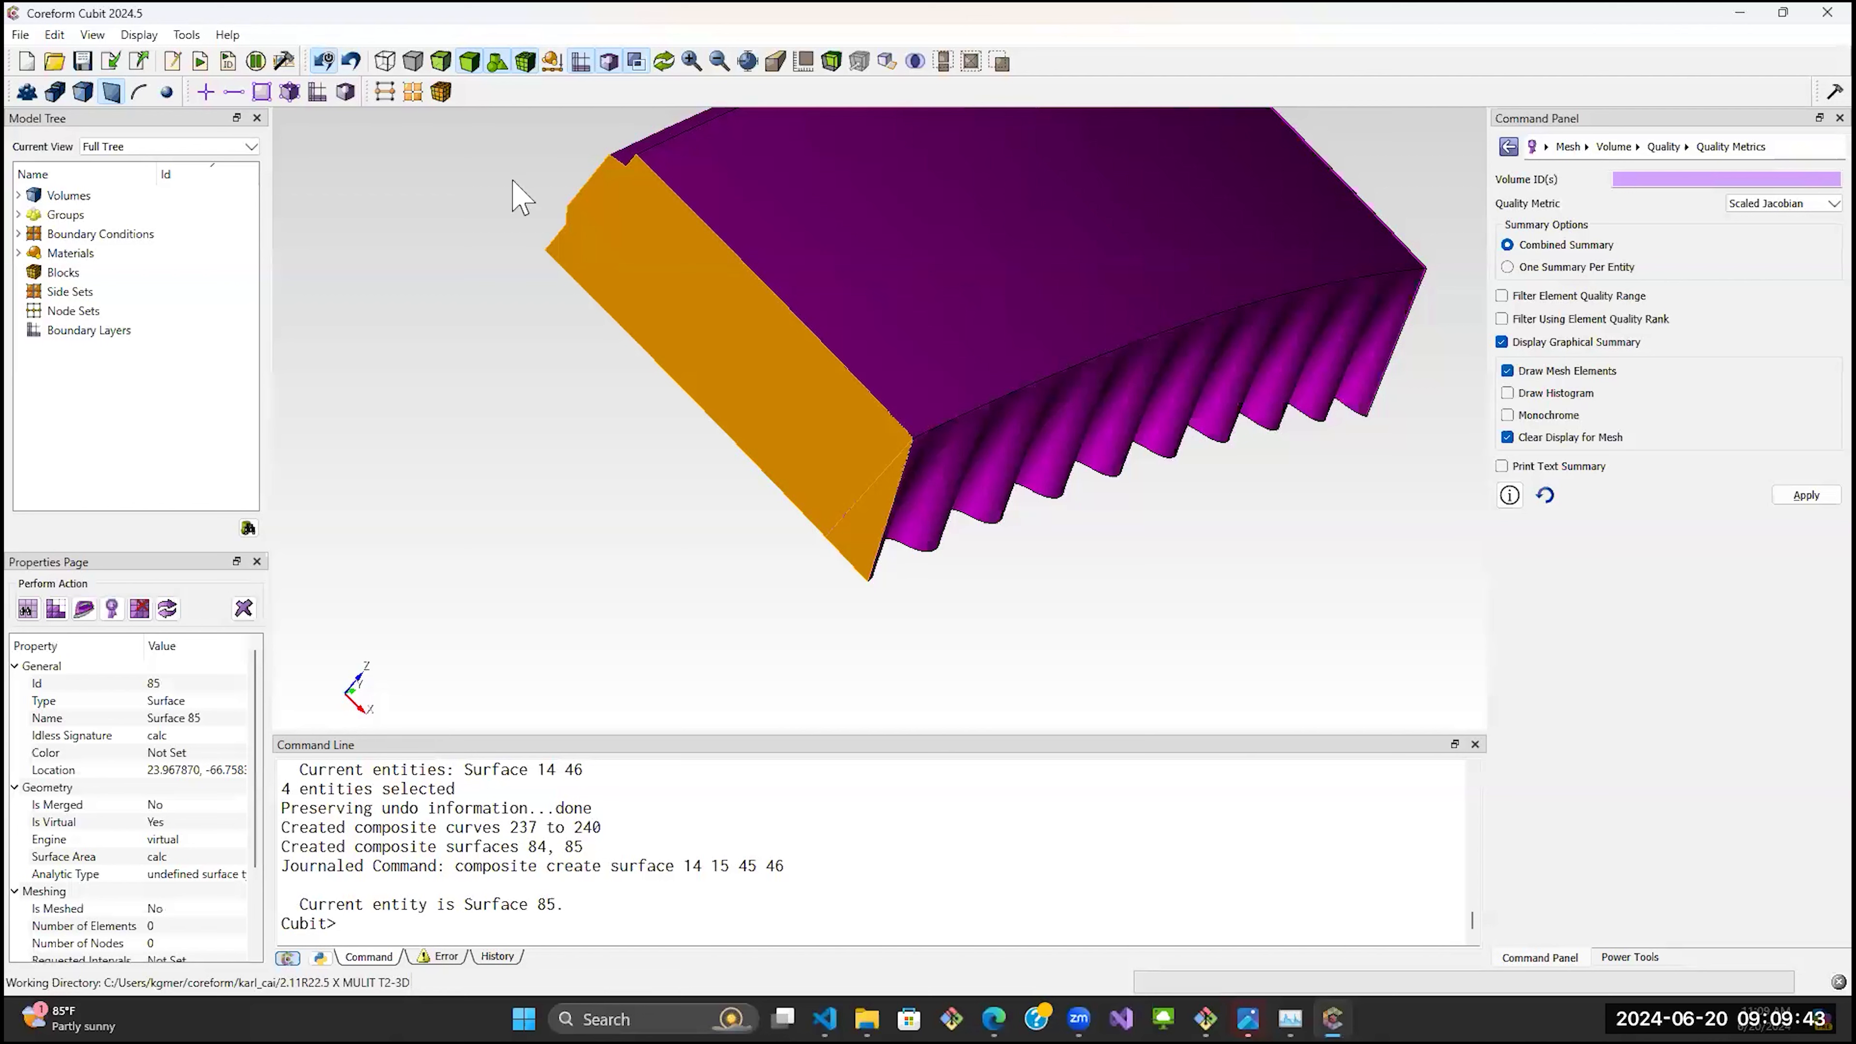
mouse_move(961, 261)
left_mouse_down()
mouse_move(1028, 194)
mouse_move(968, 277)
left_mouse_up()
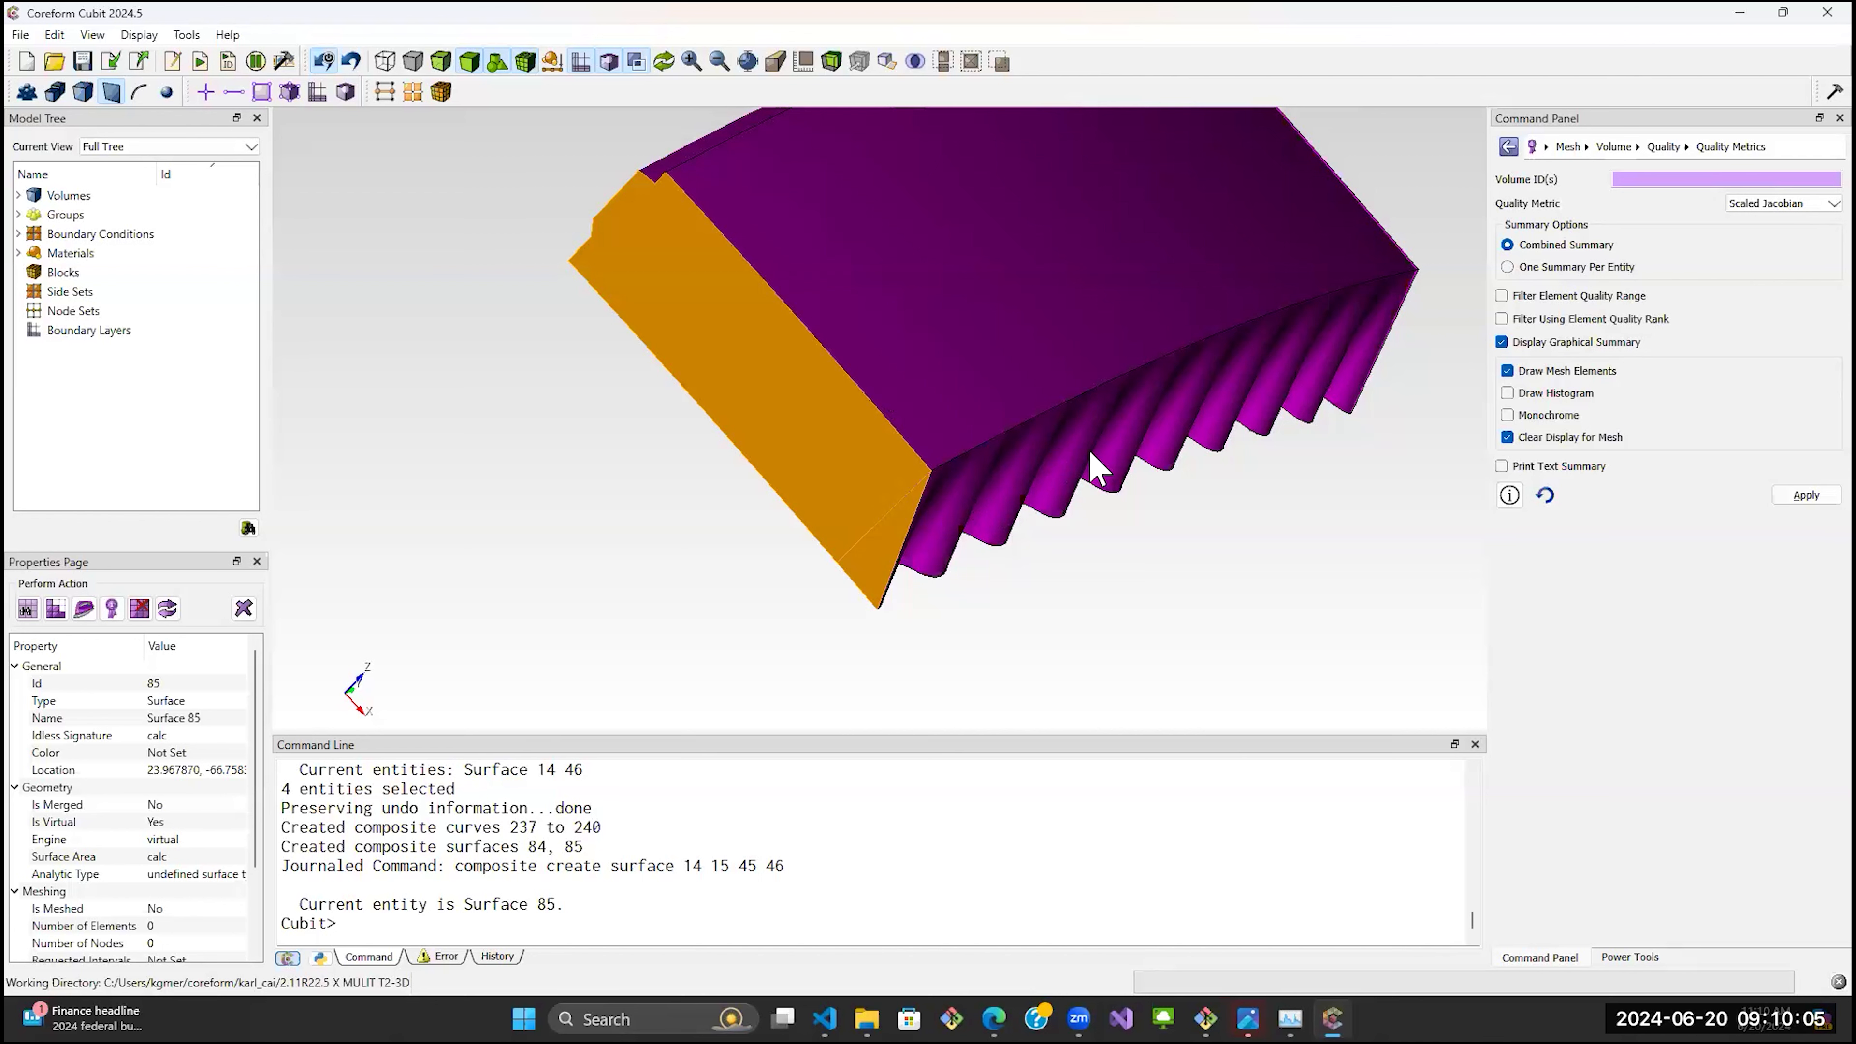
middle_click_drag(1049, 450, 1081, 467)
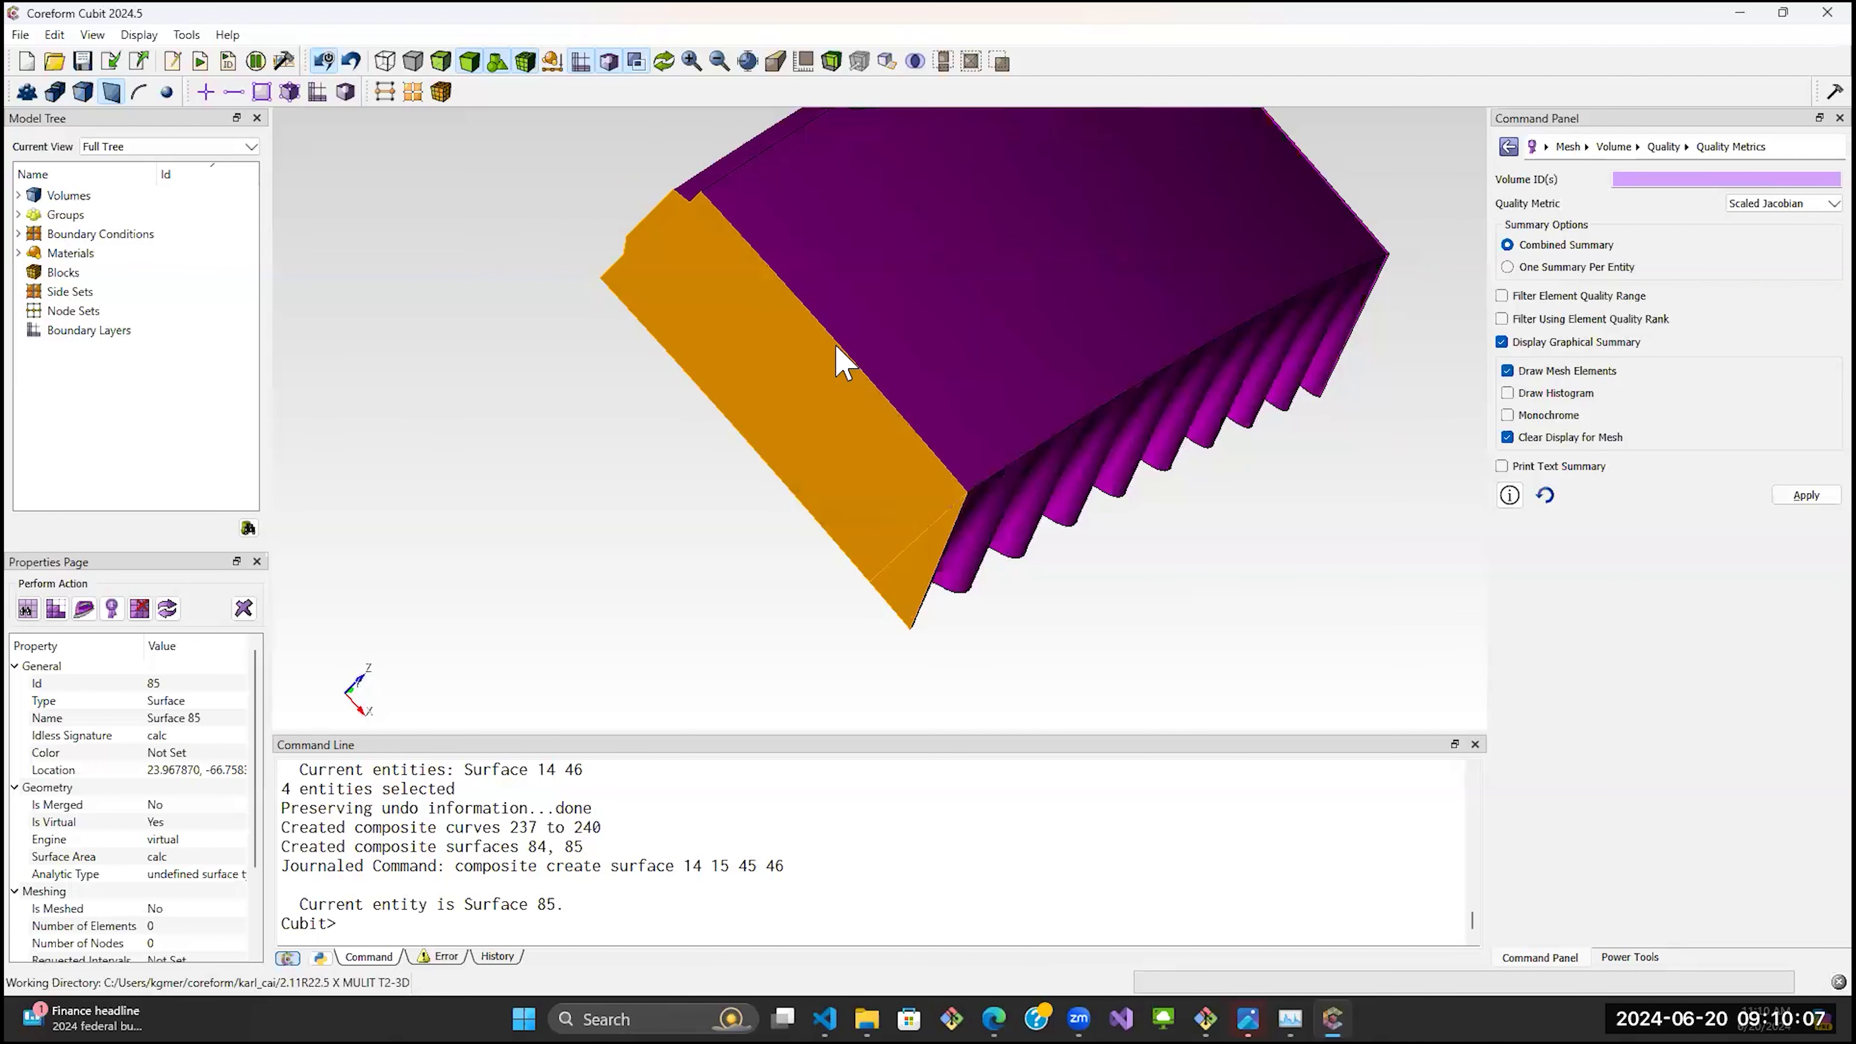
Try again to mesh the whole of Volume 3, and clear the selection.
double_click(824, 363)
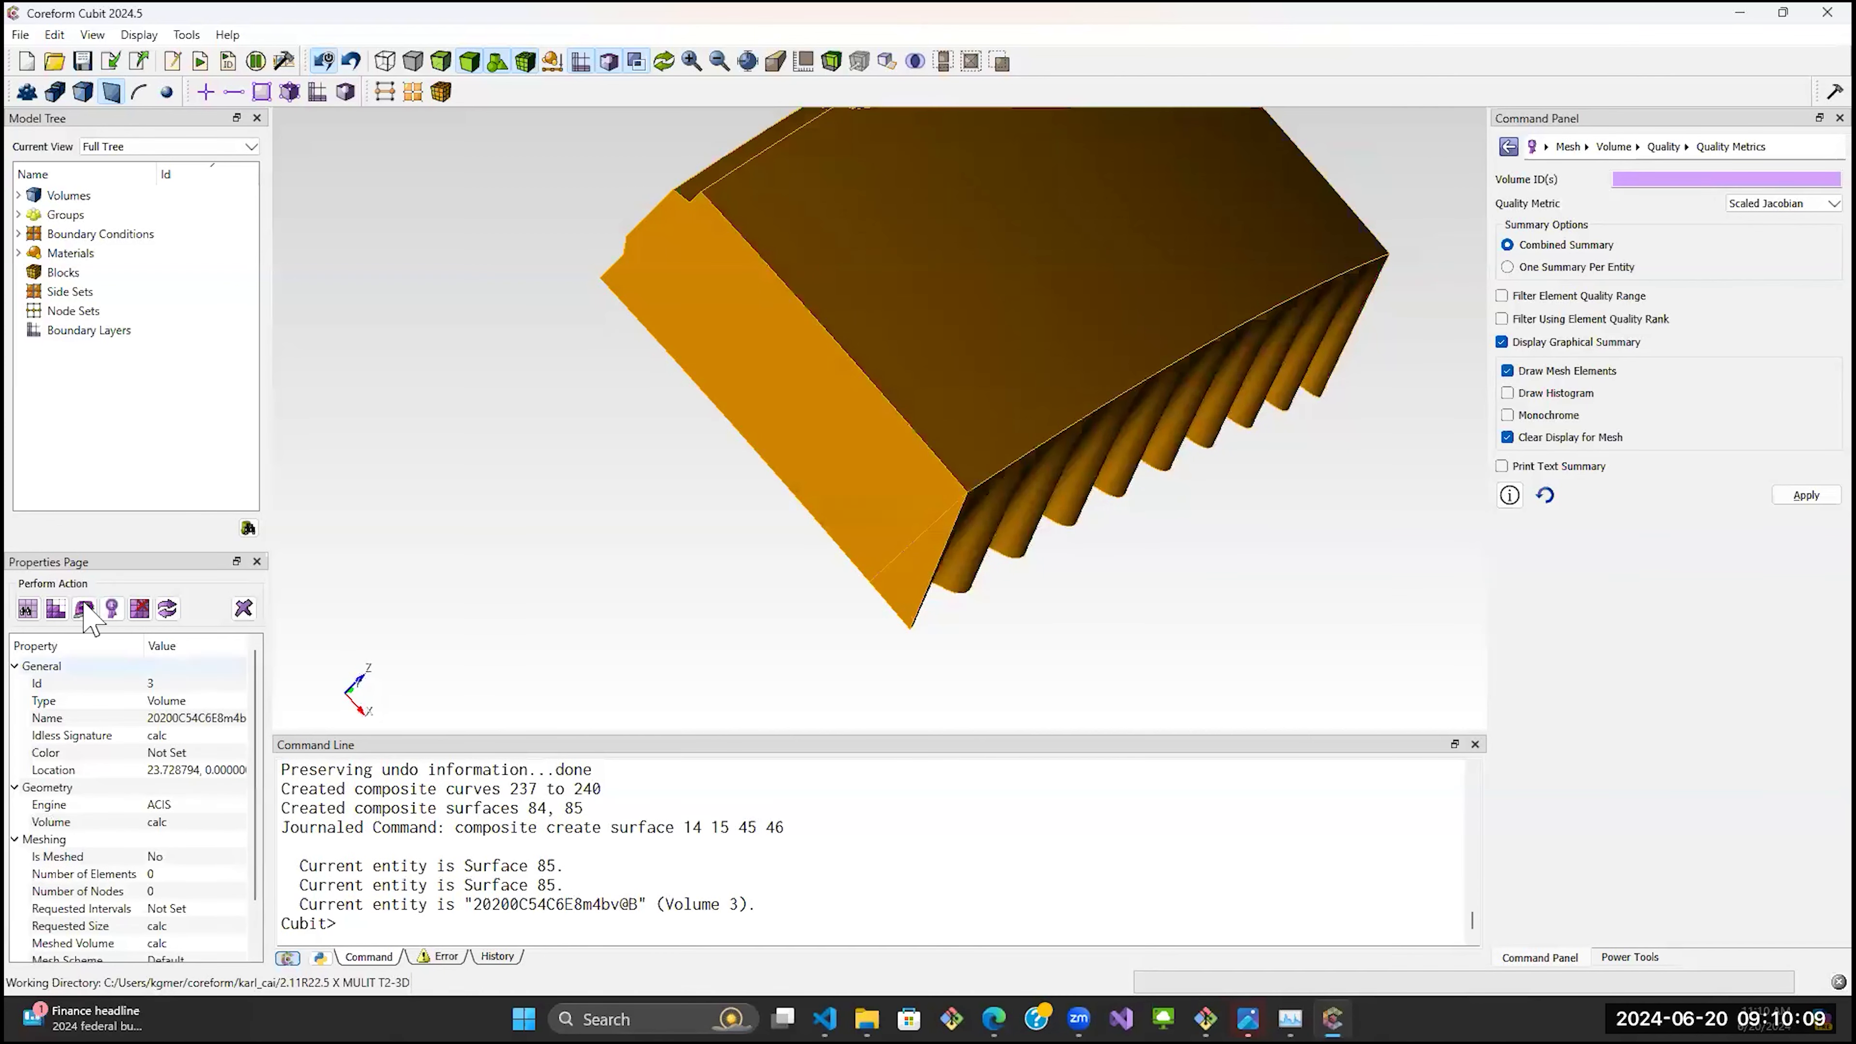
left_click(54, 610)
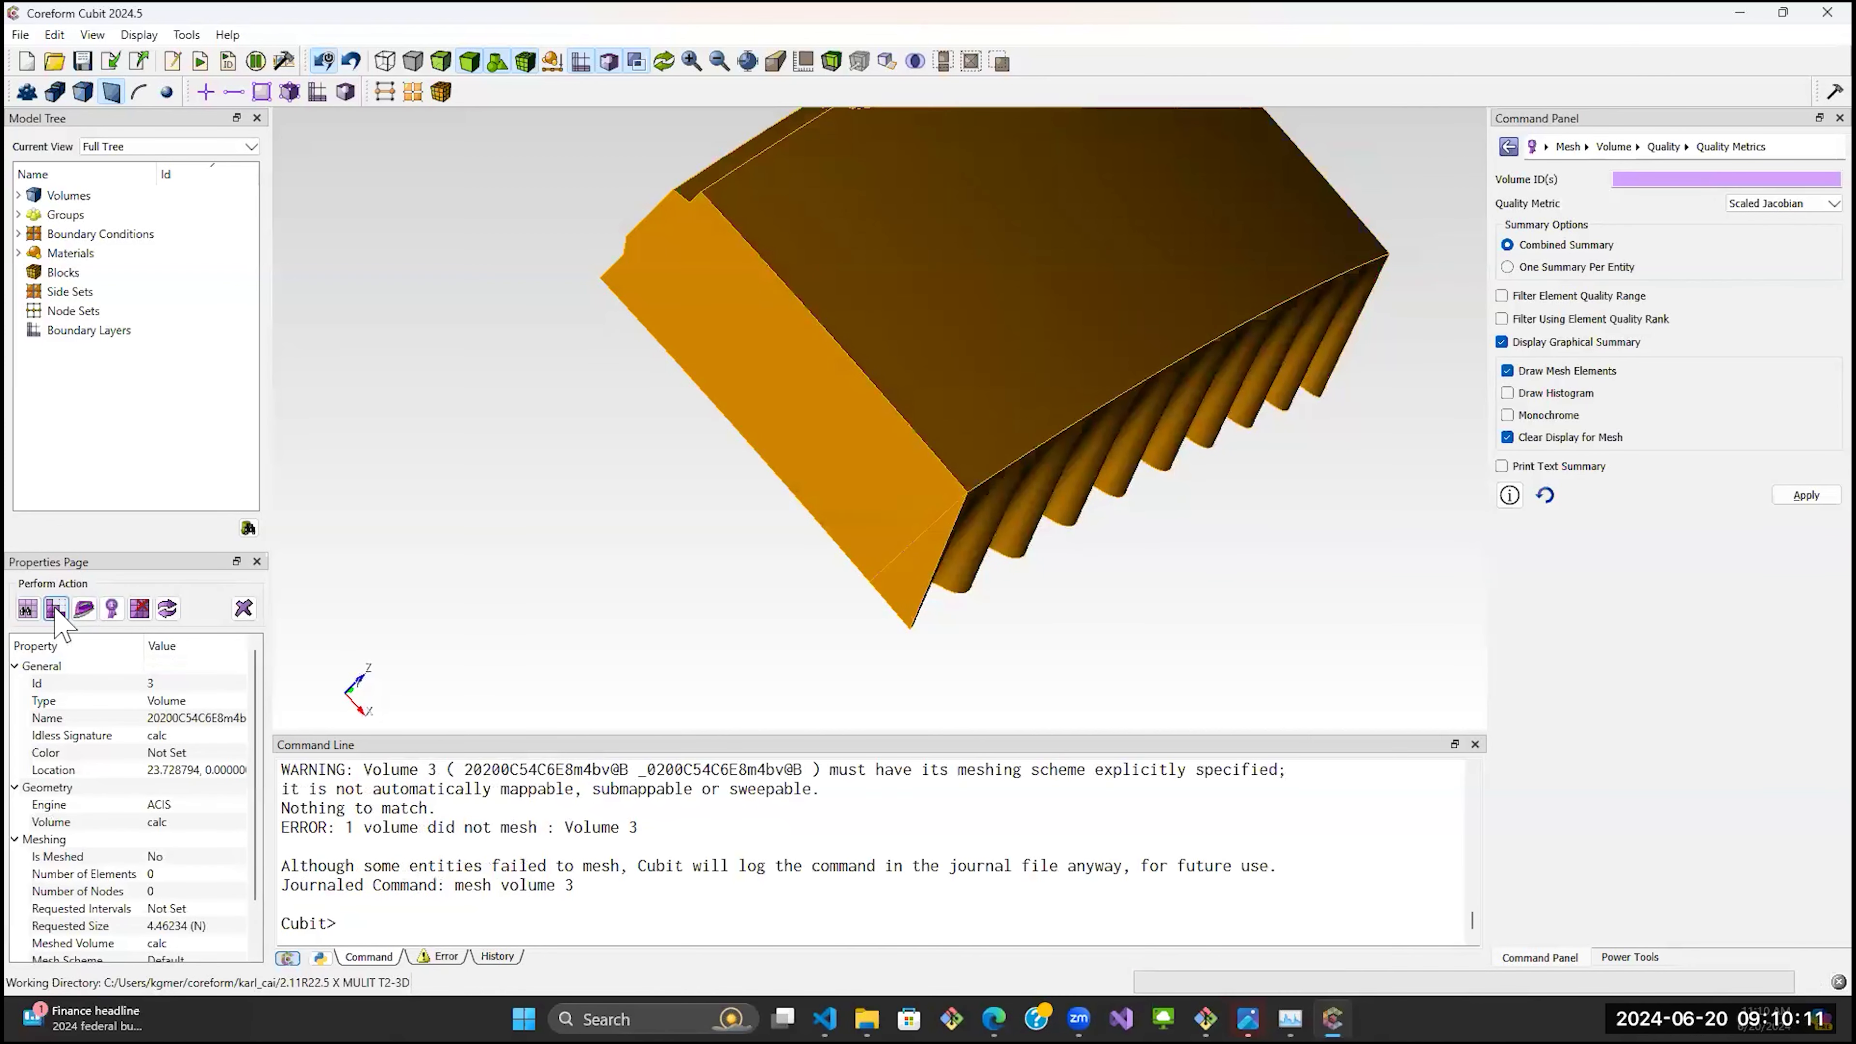
left_click_drag(866, 419, 617, 355)
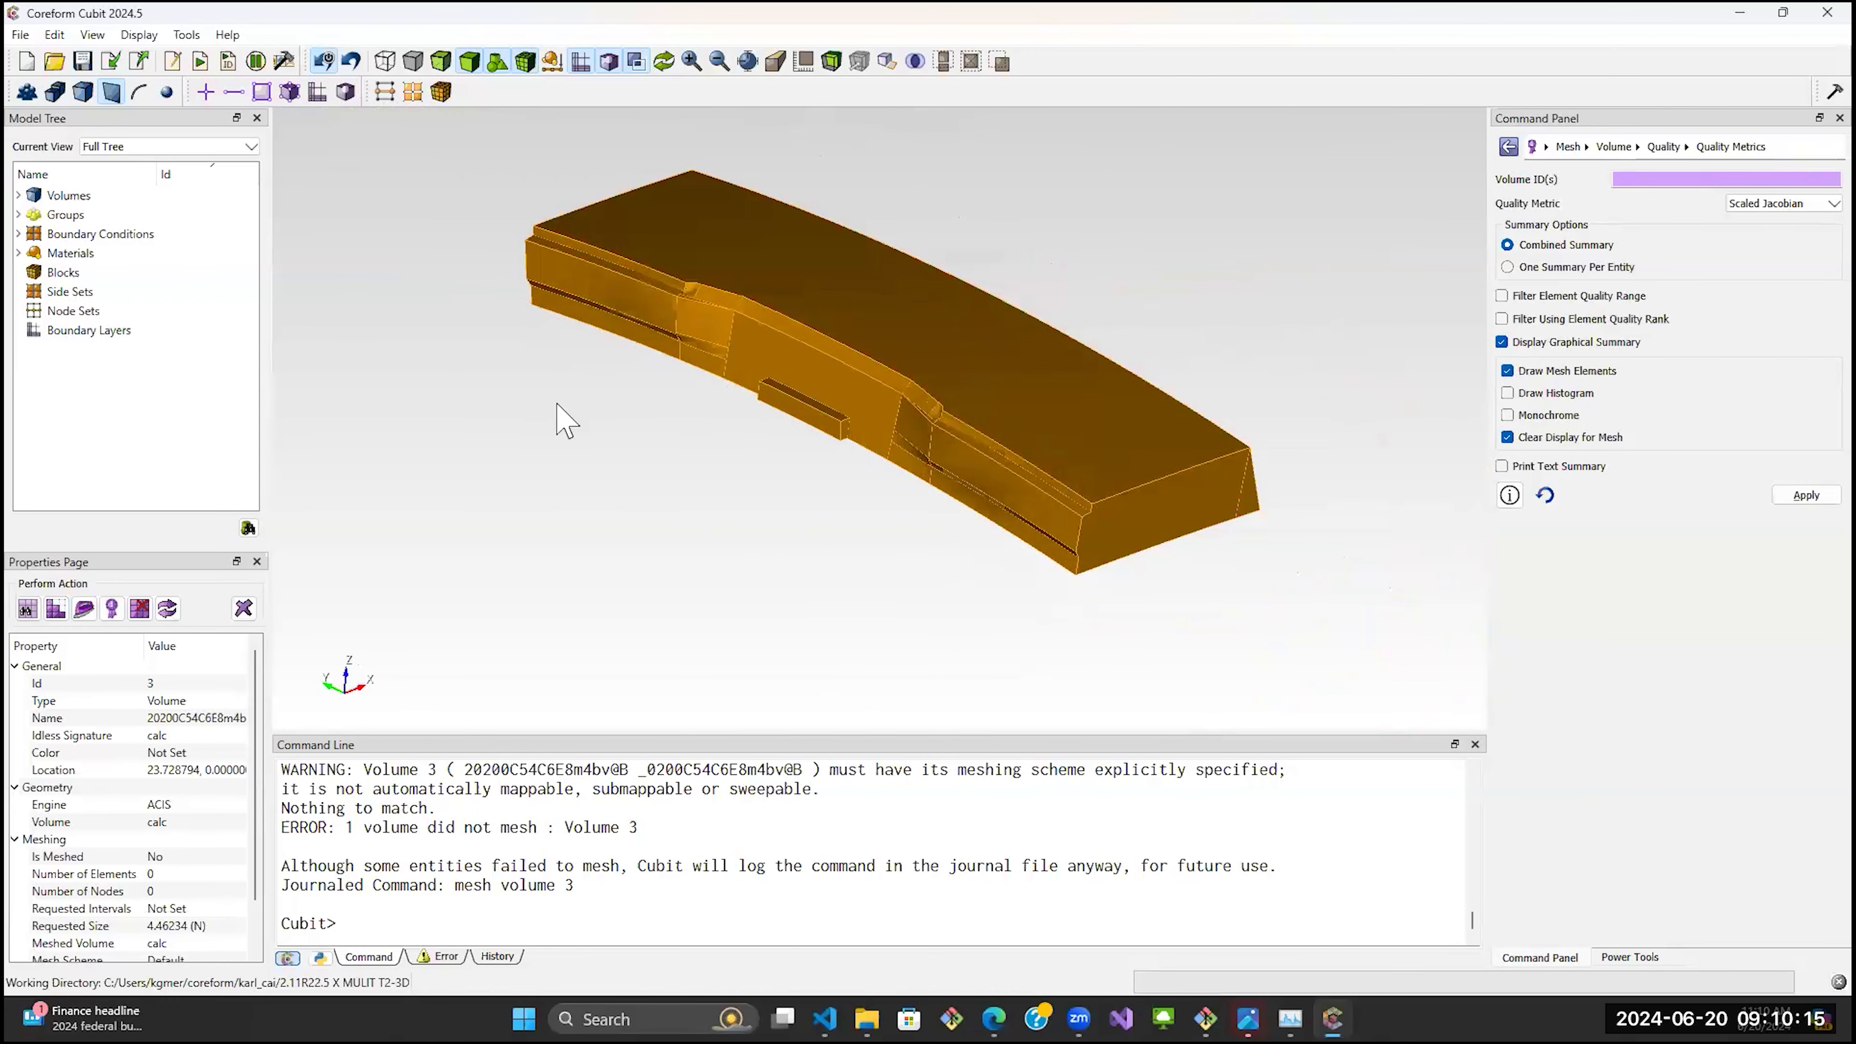
left_click(566, 420)
left_click_drag(829, 435, 770, 435)
left_click_drag(872, 379, 812, 415)
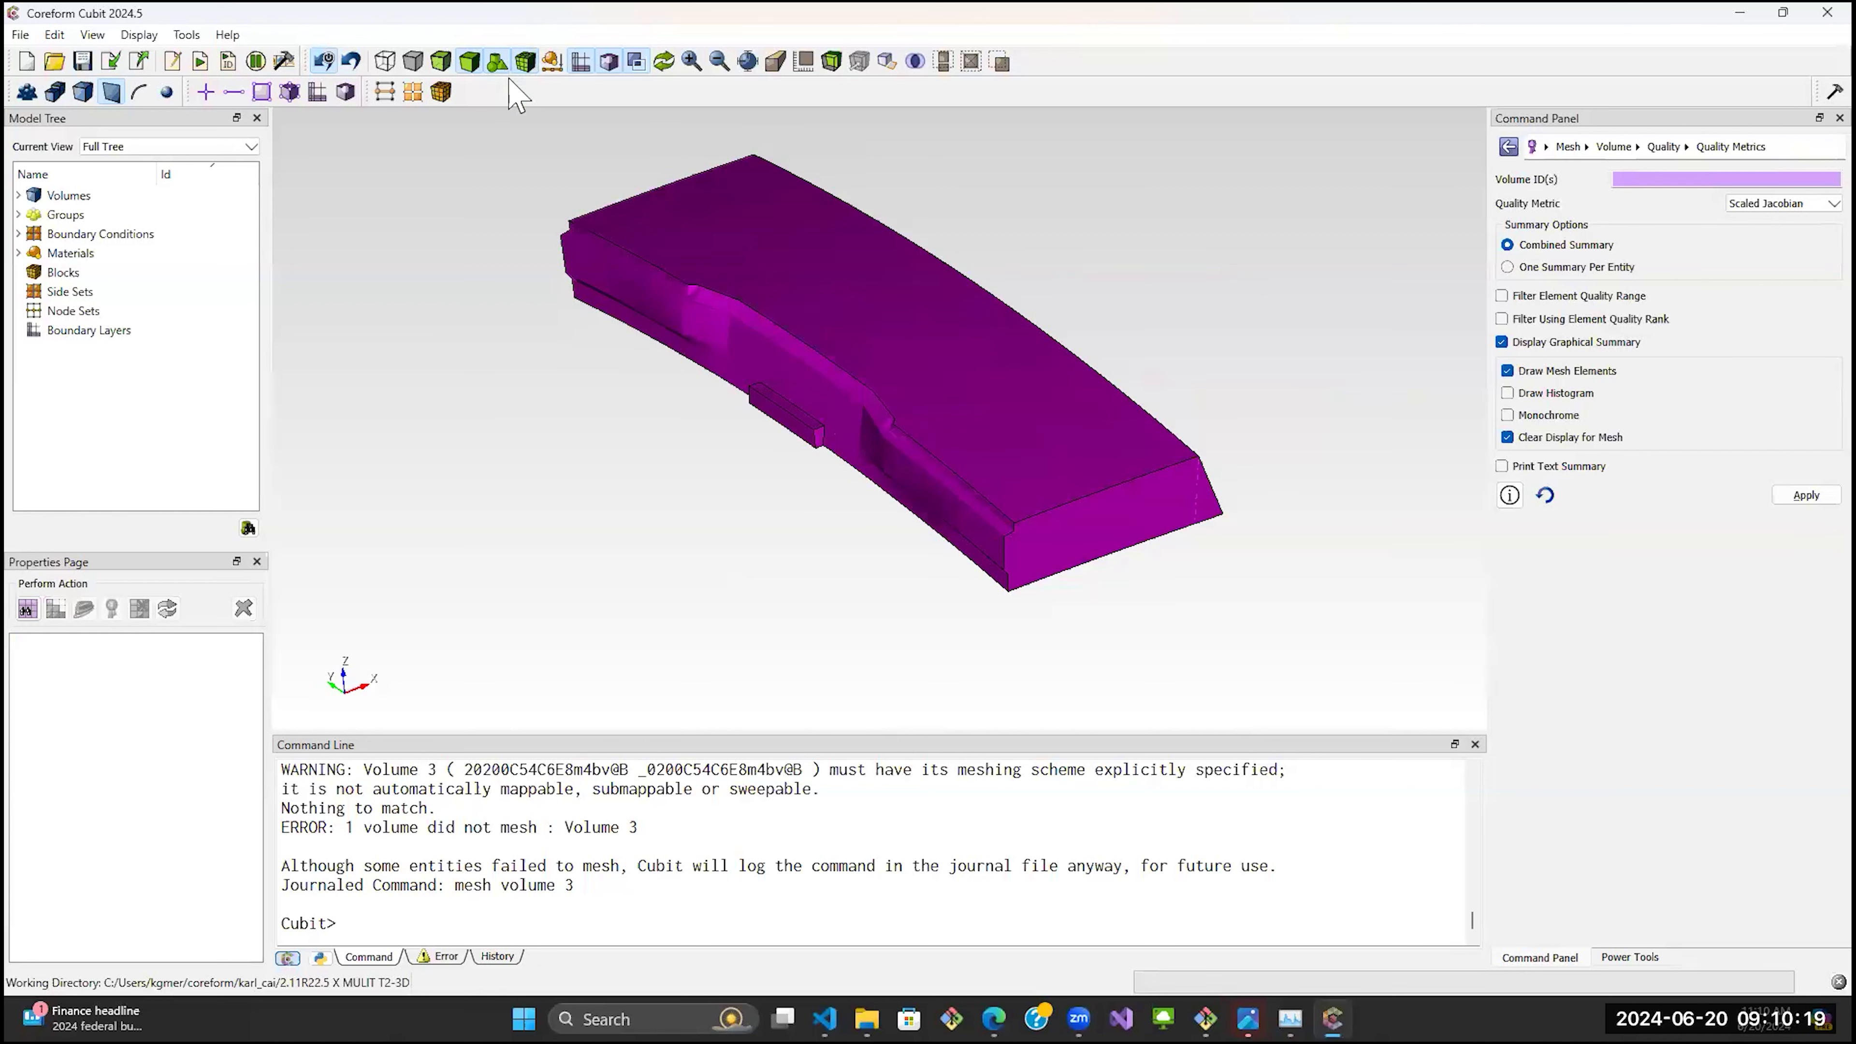
Redisplay the full model and turn on vertex visibility with the command vertex vis on.
left_click(664, 60)
middle_click_drag(816, 274, 828, 224)
left_click_drag(829, 224, 938, 325)
middle_click_drag(938, 325, 1012, 286)
left_click(397, 924)
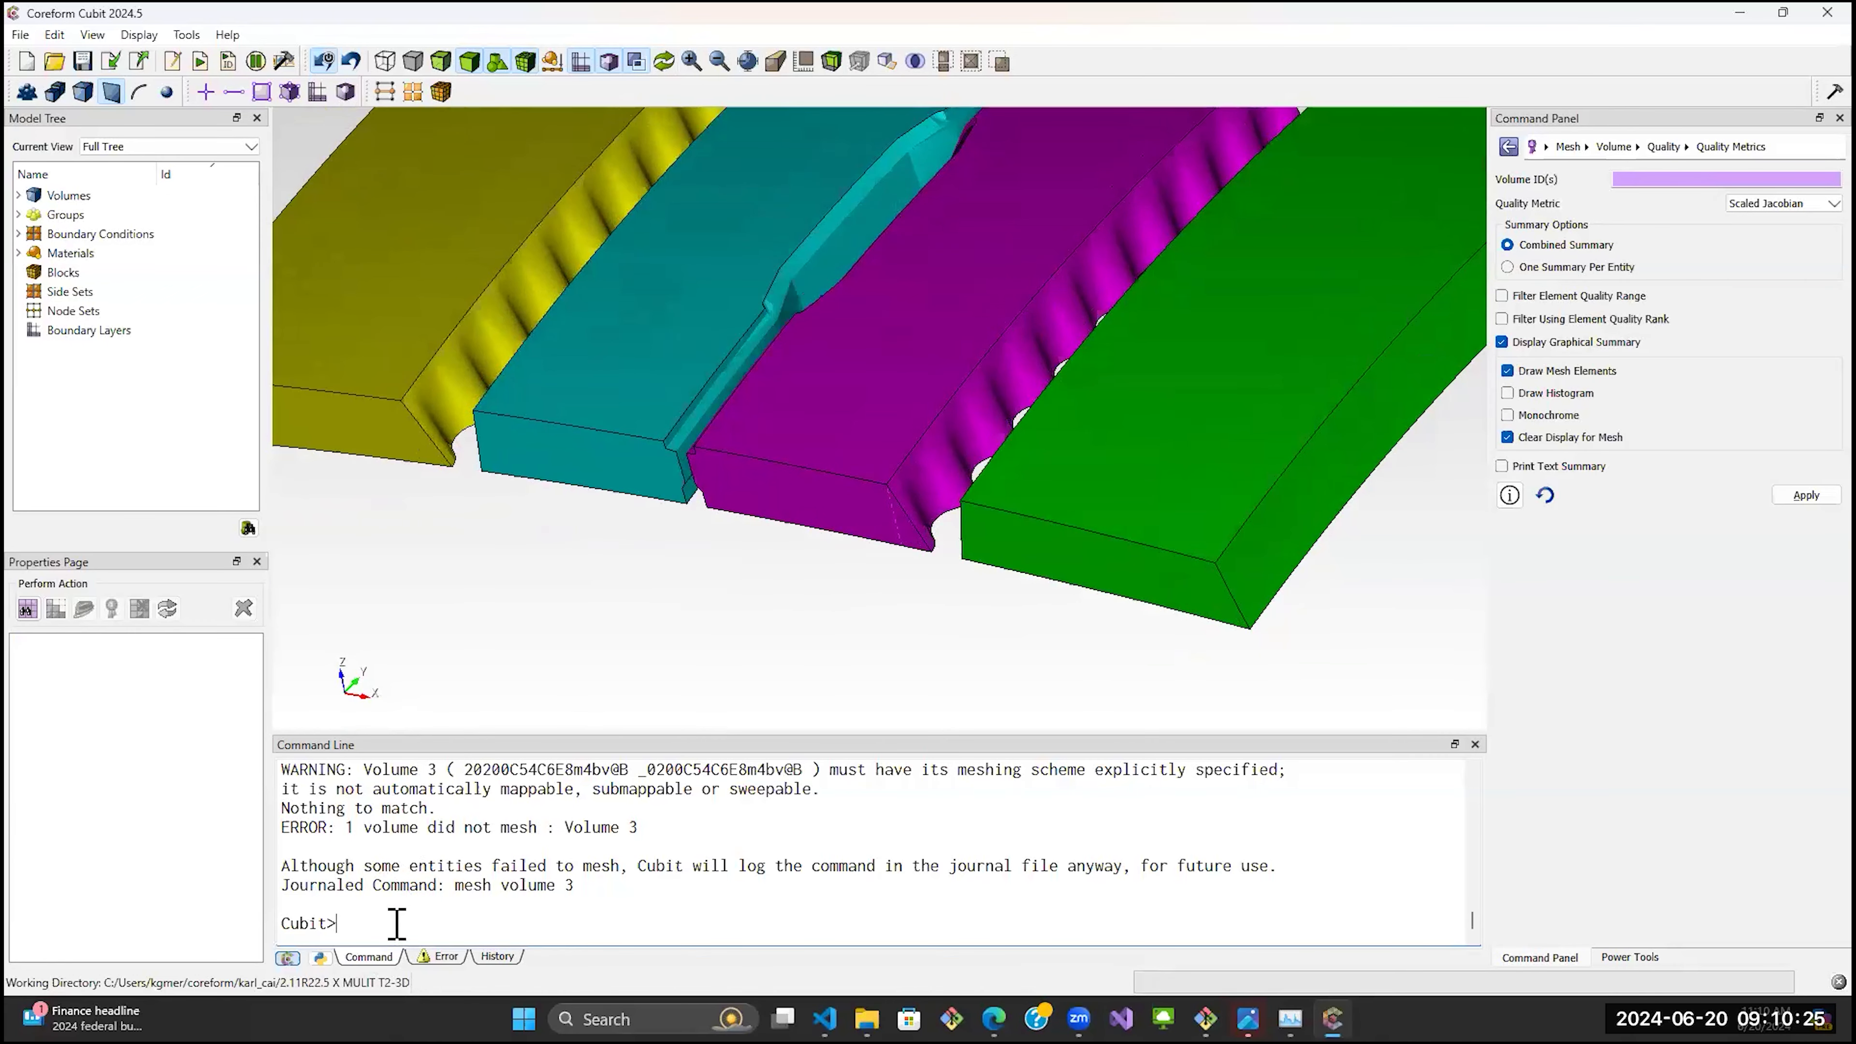
type("vertex vis on")
key("Return")
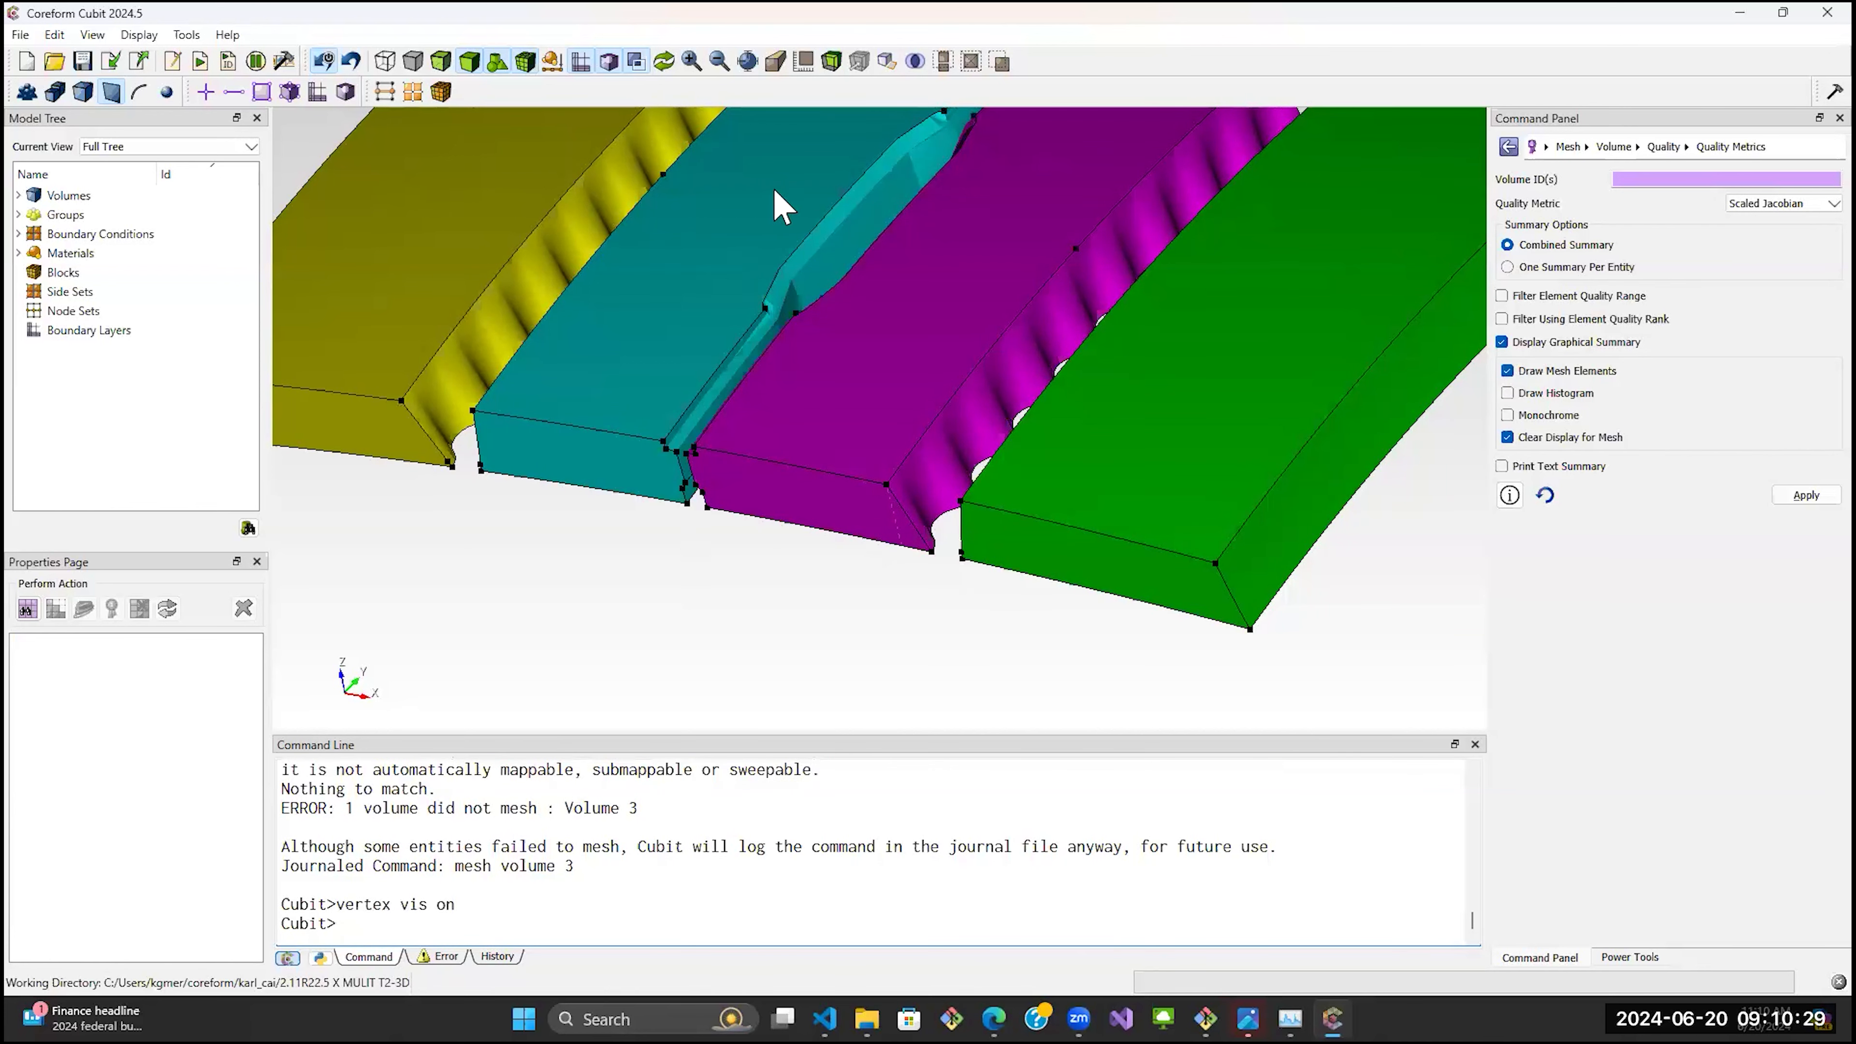
Examine the vertices on the teal volume's stepped end profile, checking its composited side surface and its end face.
left_click_drag(692, 443, 725, 393)
scroll(748, 410, "up", 5)
middle_click_drag(811, 402, 949, 395)
left_click_drag(690, 357, 654, 378)
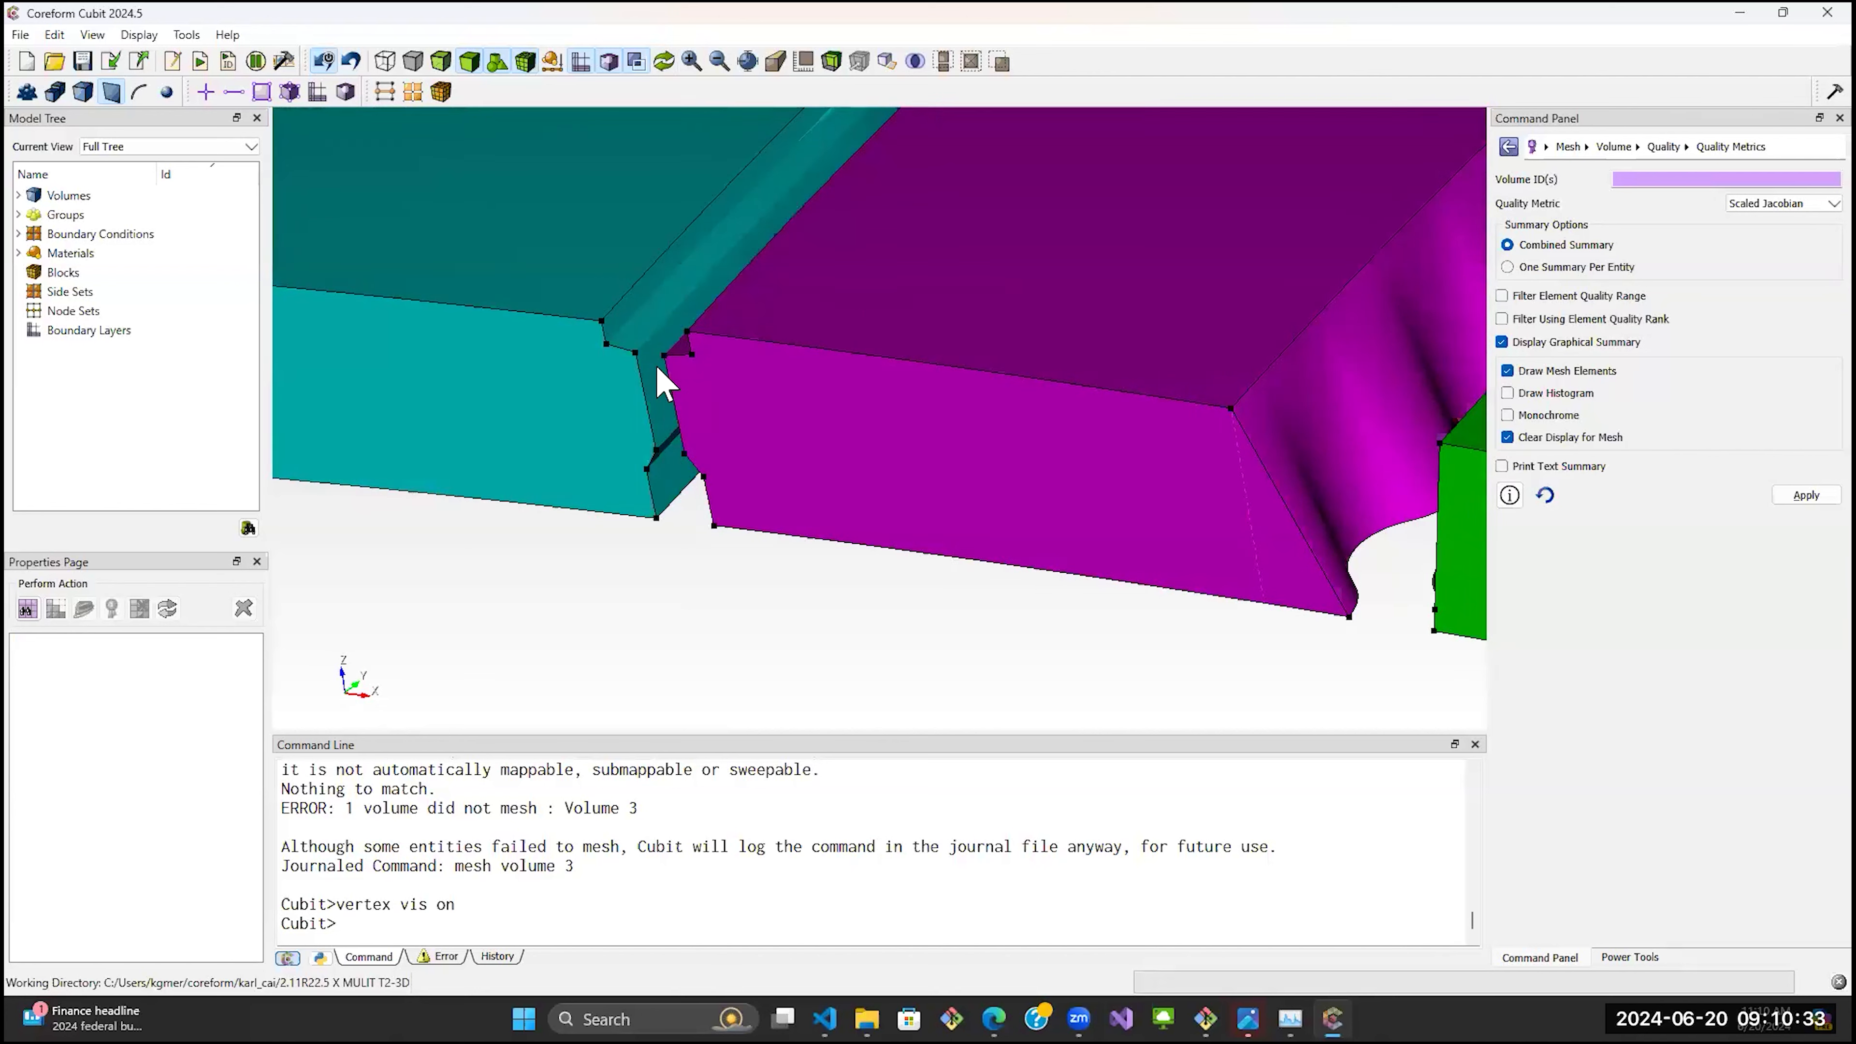
left_click(657, 368)
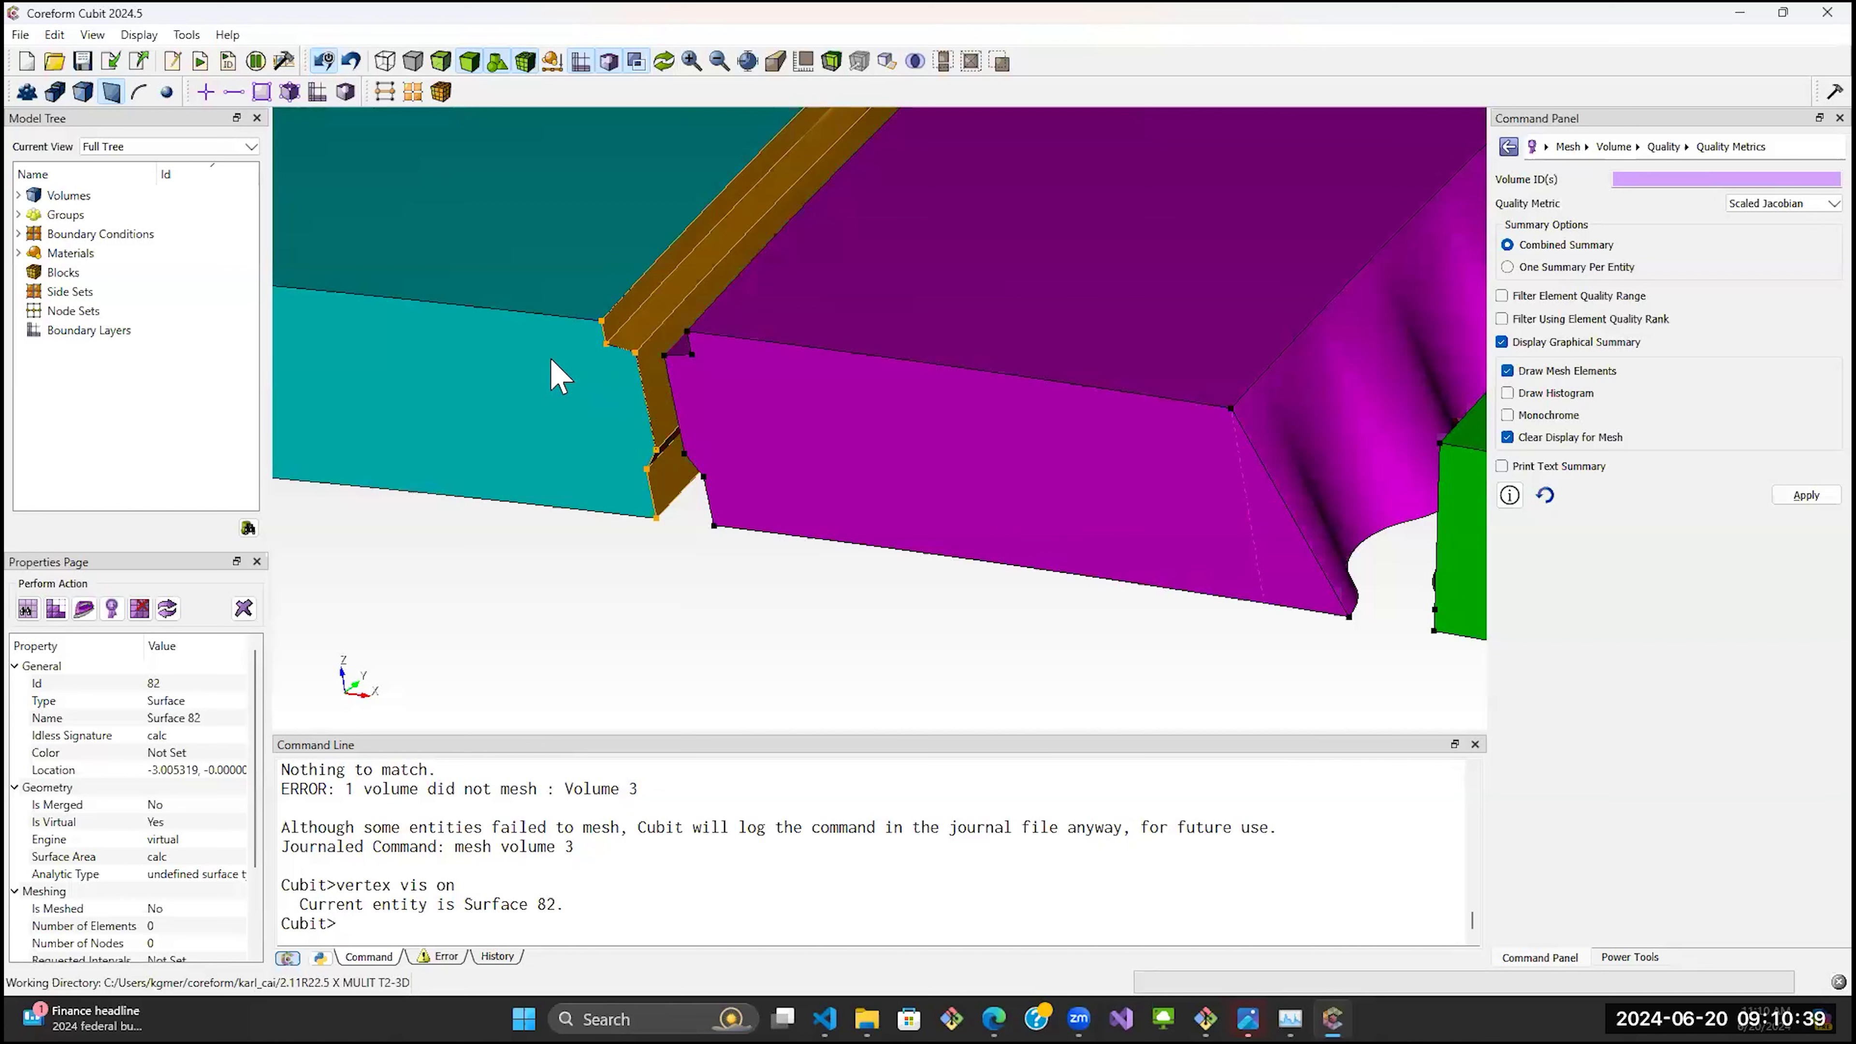
left_click(570, 376)
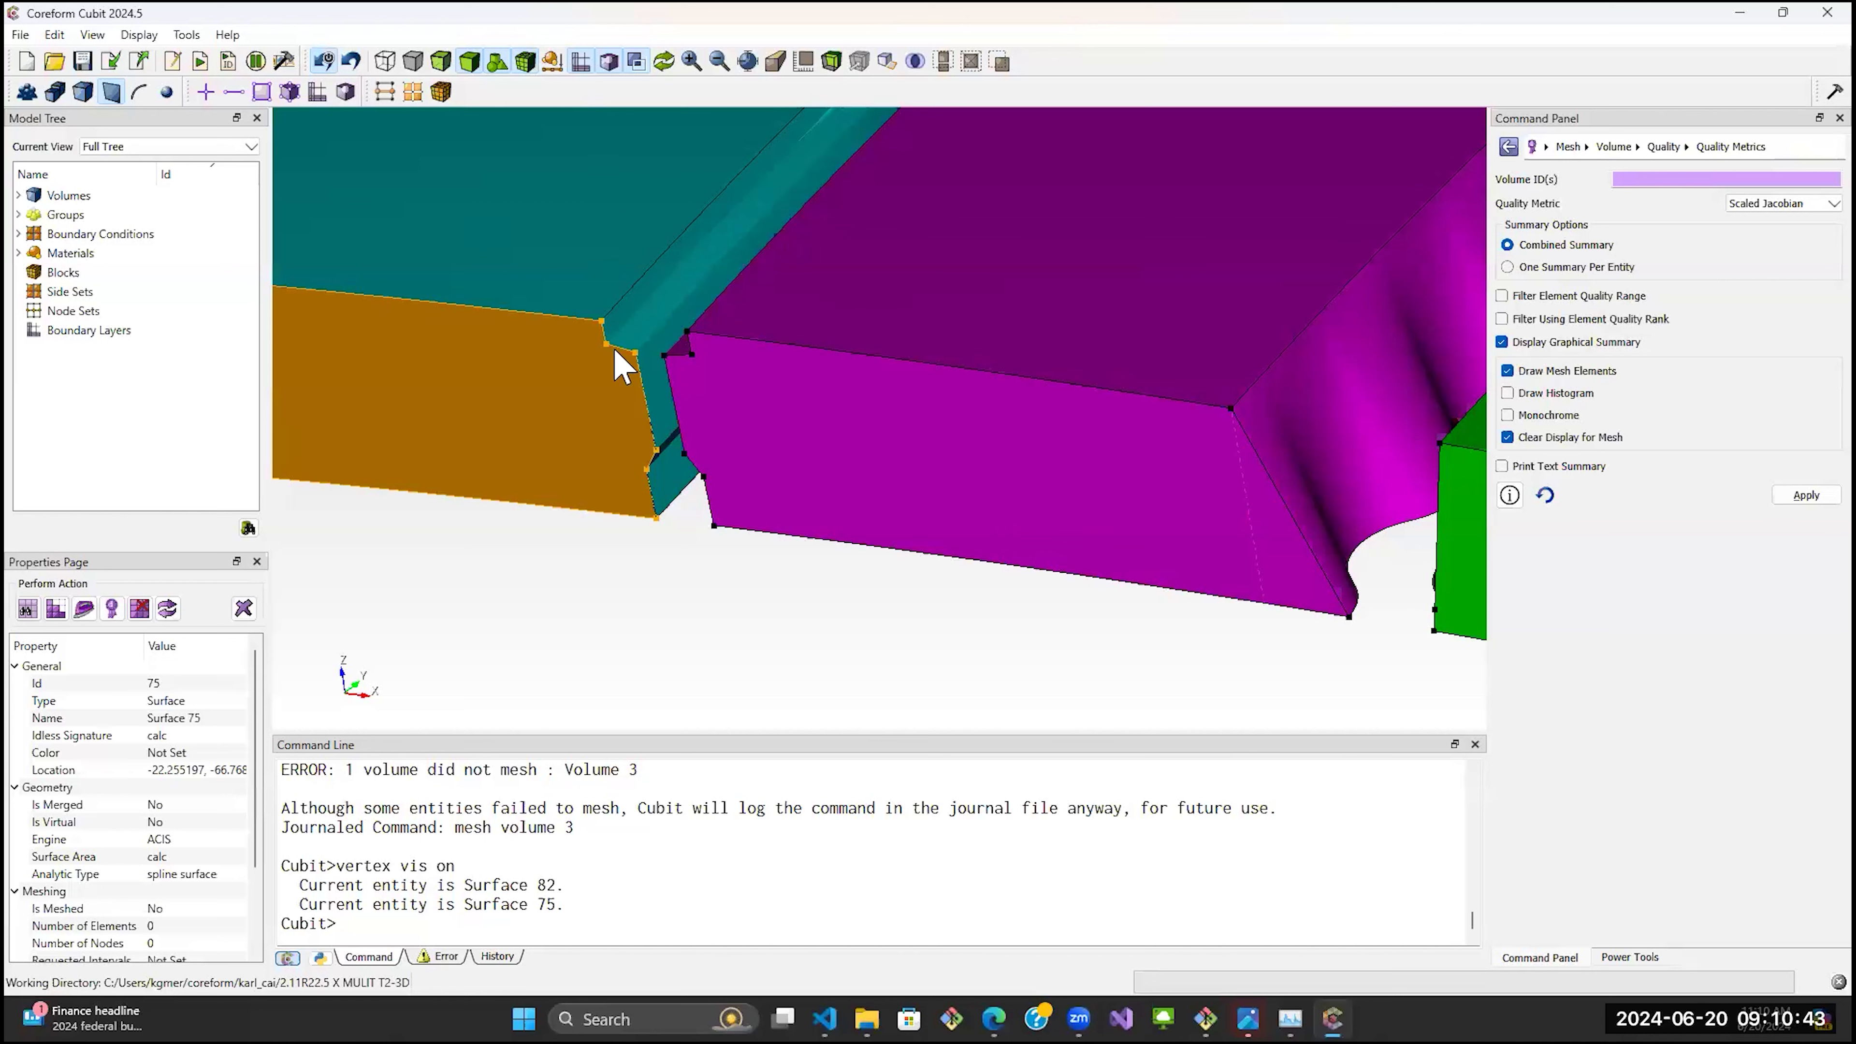
left_click(605, 334)
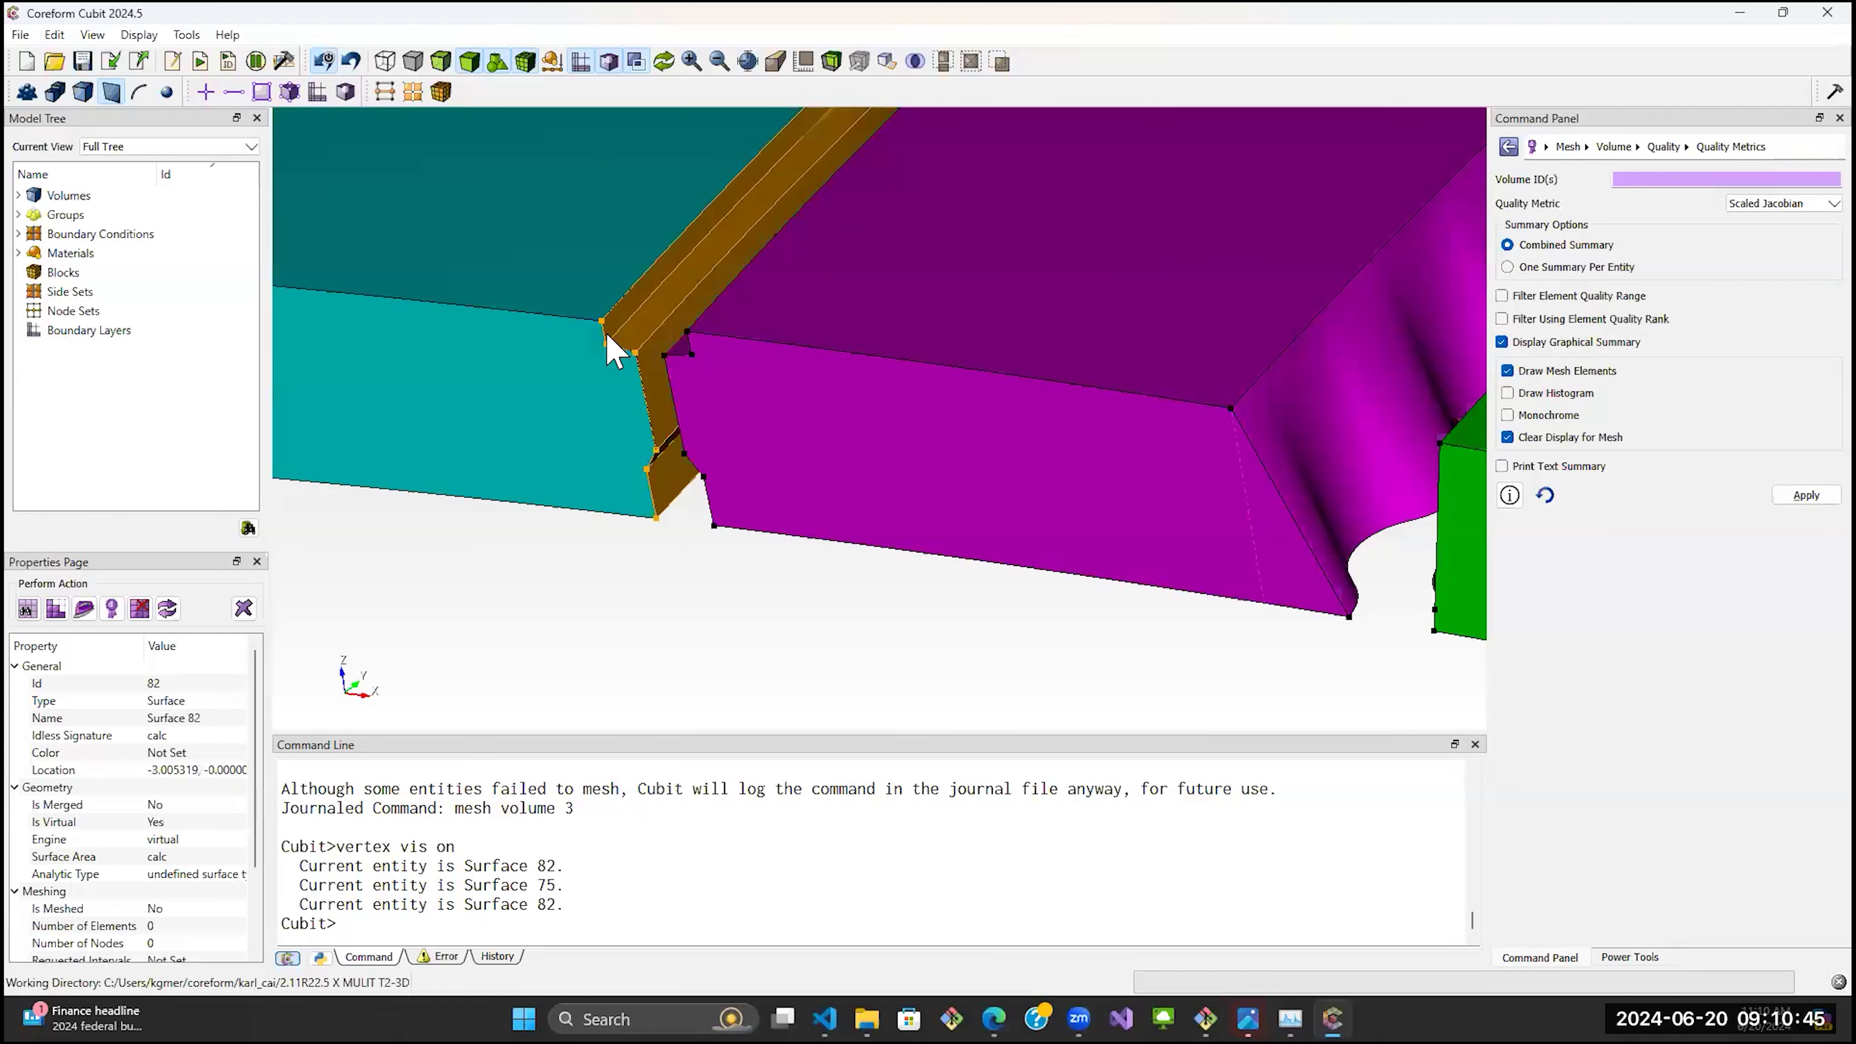
Composite the teal volume's stepped end-profile curves 204, 206, 211, 214 and 217 together with the similar curves at its other end.
key("c")
left_click(606, 338)
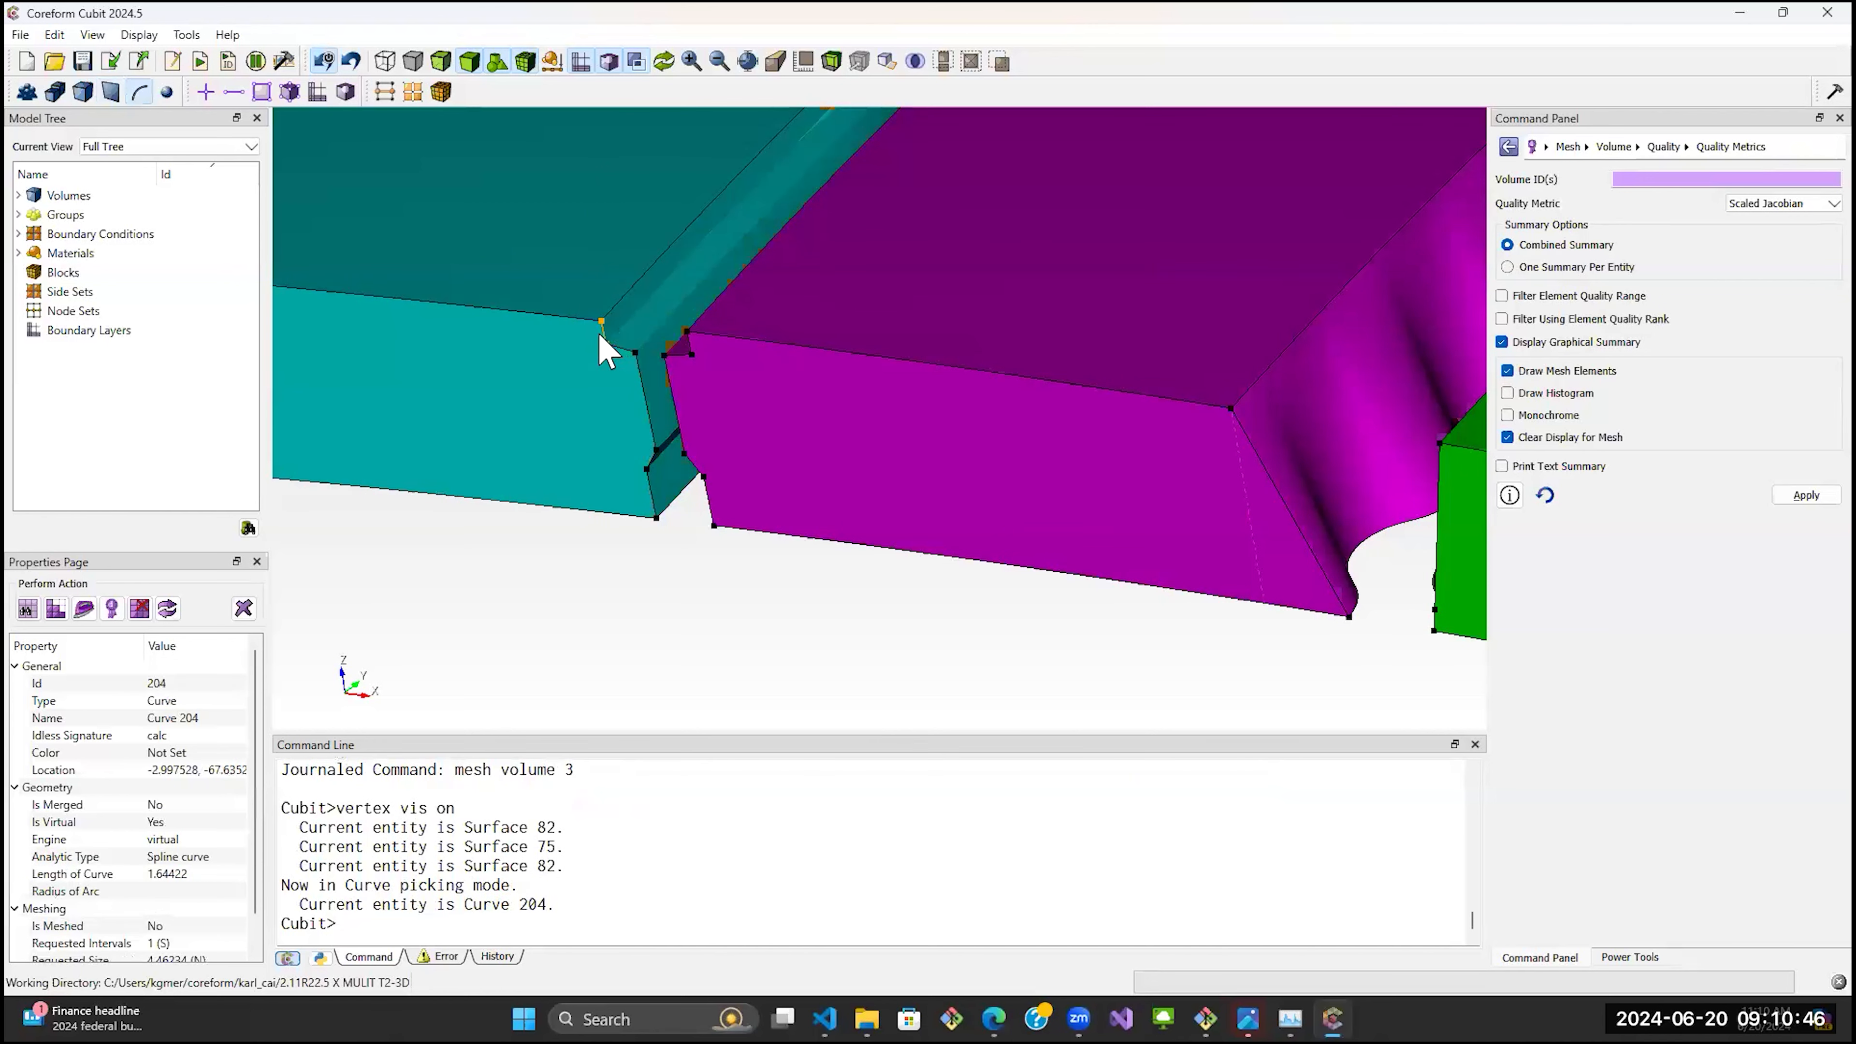
left_click(627, 351, "ctrl")
left_click(650, 407, "ctrl")
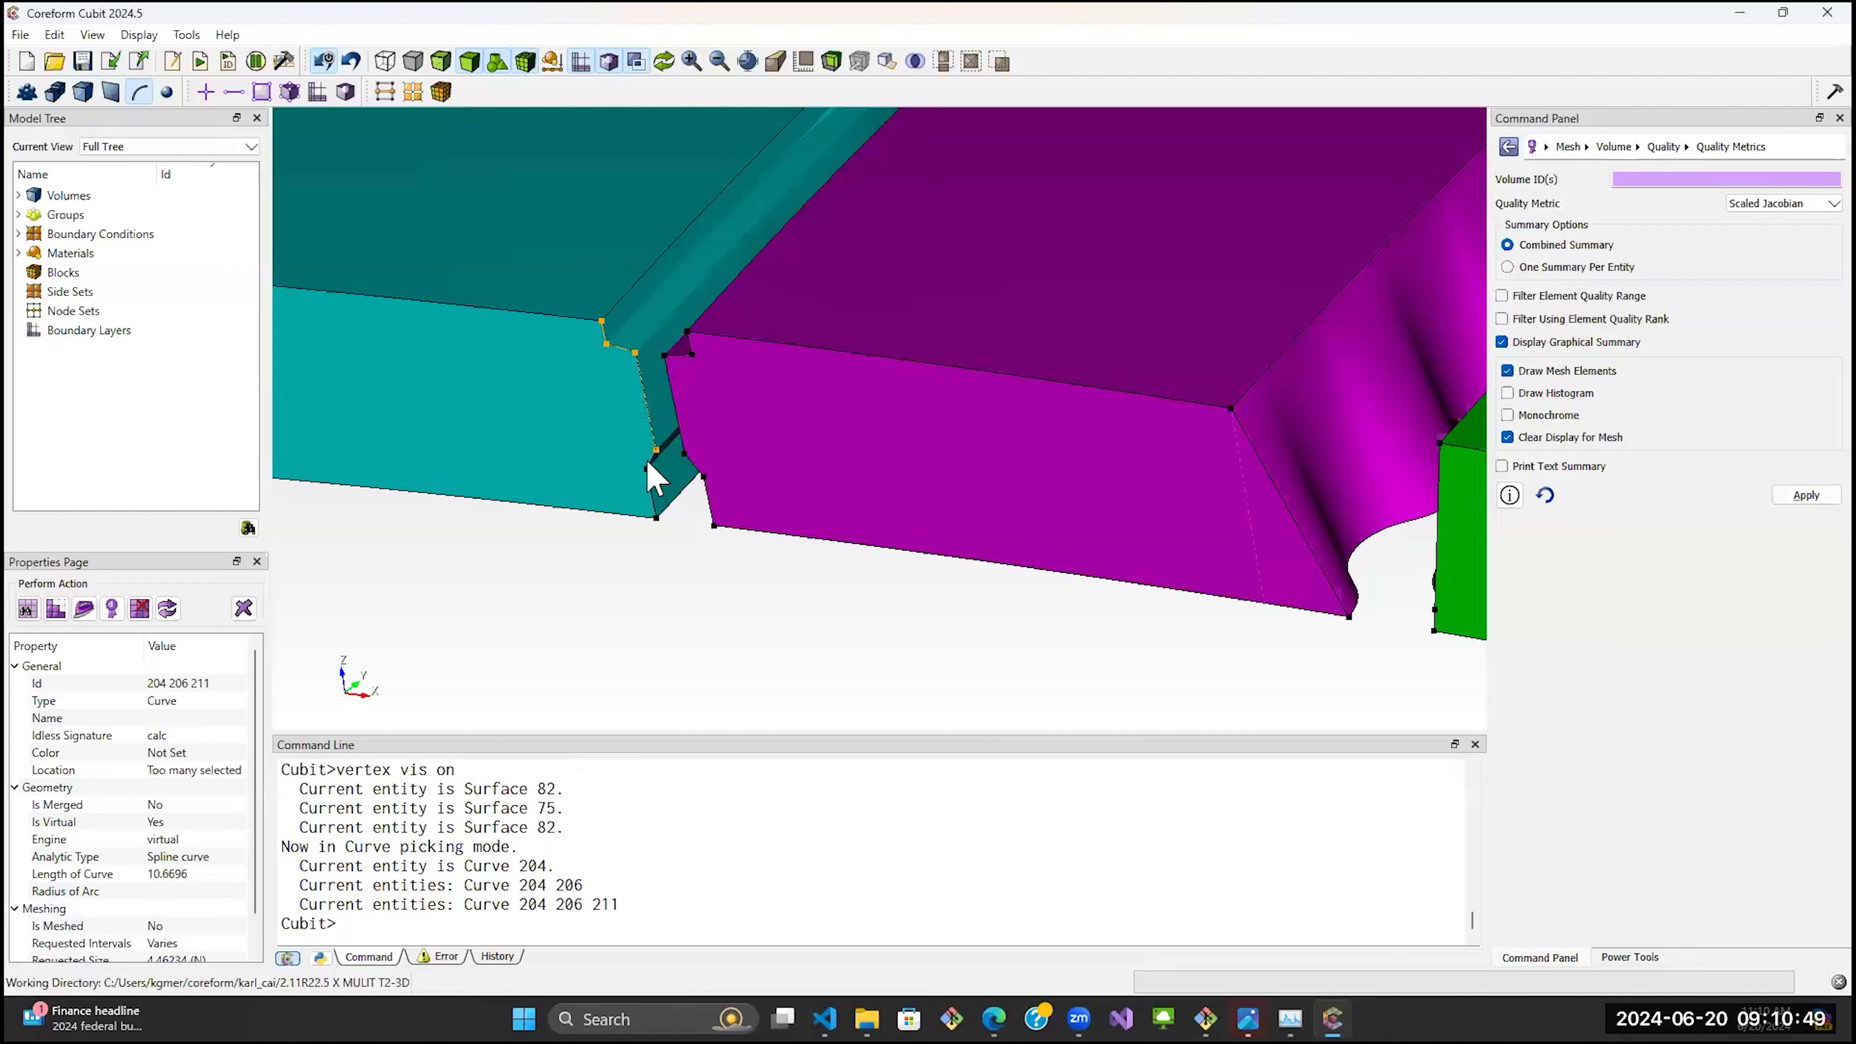
left_click(654, 475, "ctrl")
left_click(652, 491, "ctrl")
right_click(650, 488)
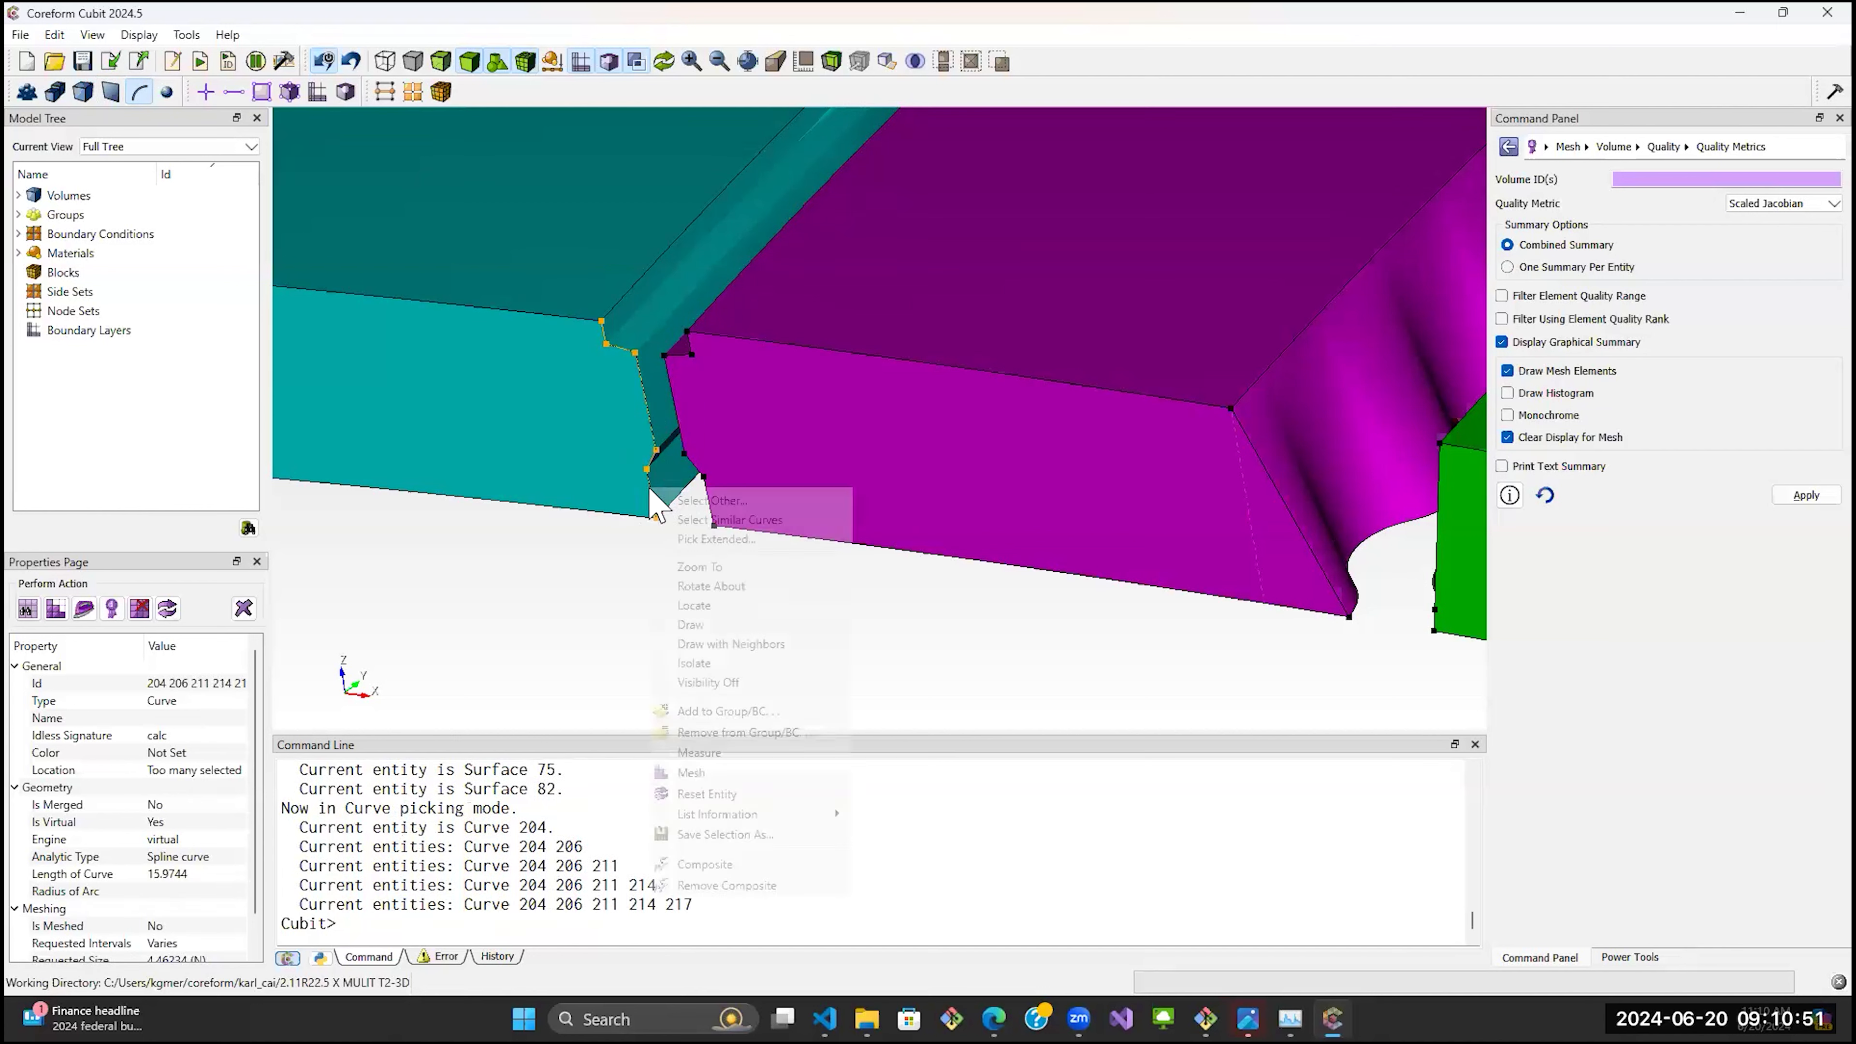
left_click(707, 523)
left_click(704, 864)
Composite Volume 3's stepped end-profile curves 45 to 49 together with the similar curves 52 to 56 at the other end.
left_click(769, 433)
left_click(790, 418, "ctrl")
left_click(750, 497, "ctrl")
left_click(758, 564, "ctrl")
left_click(768, 600, "ctrl")
right_click(768, 600)
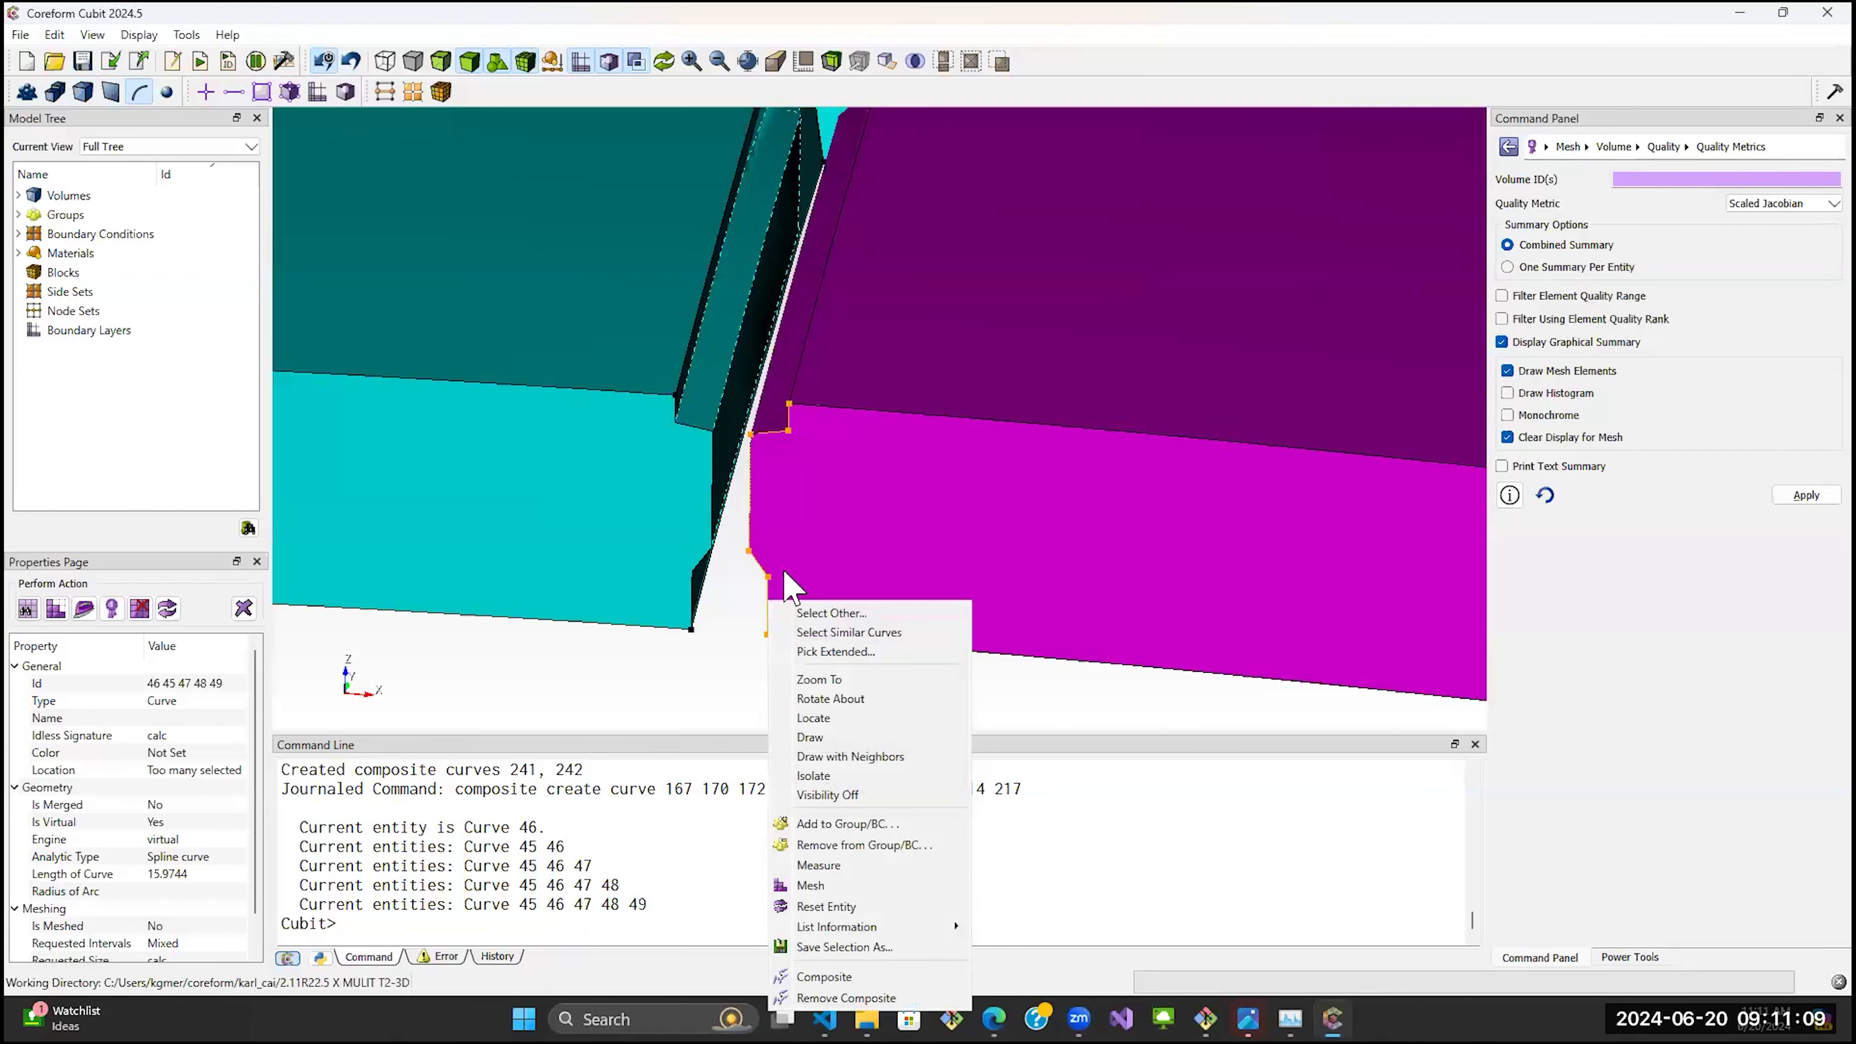
left_click(846, 633)
scroll(920, 609, "down", 6)
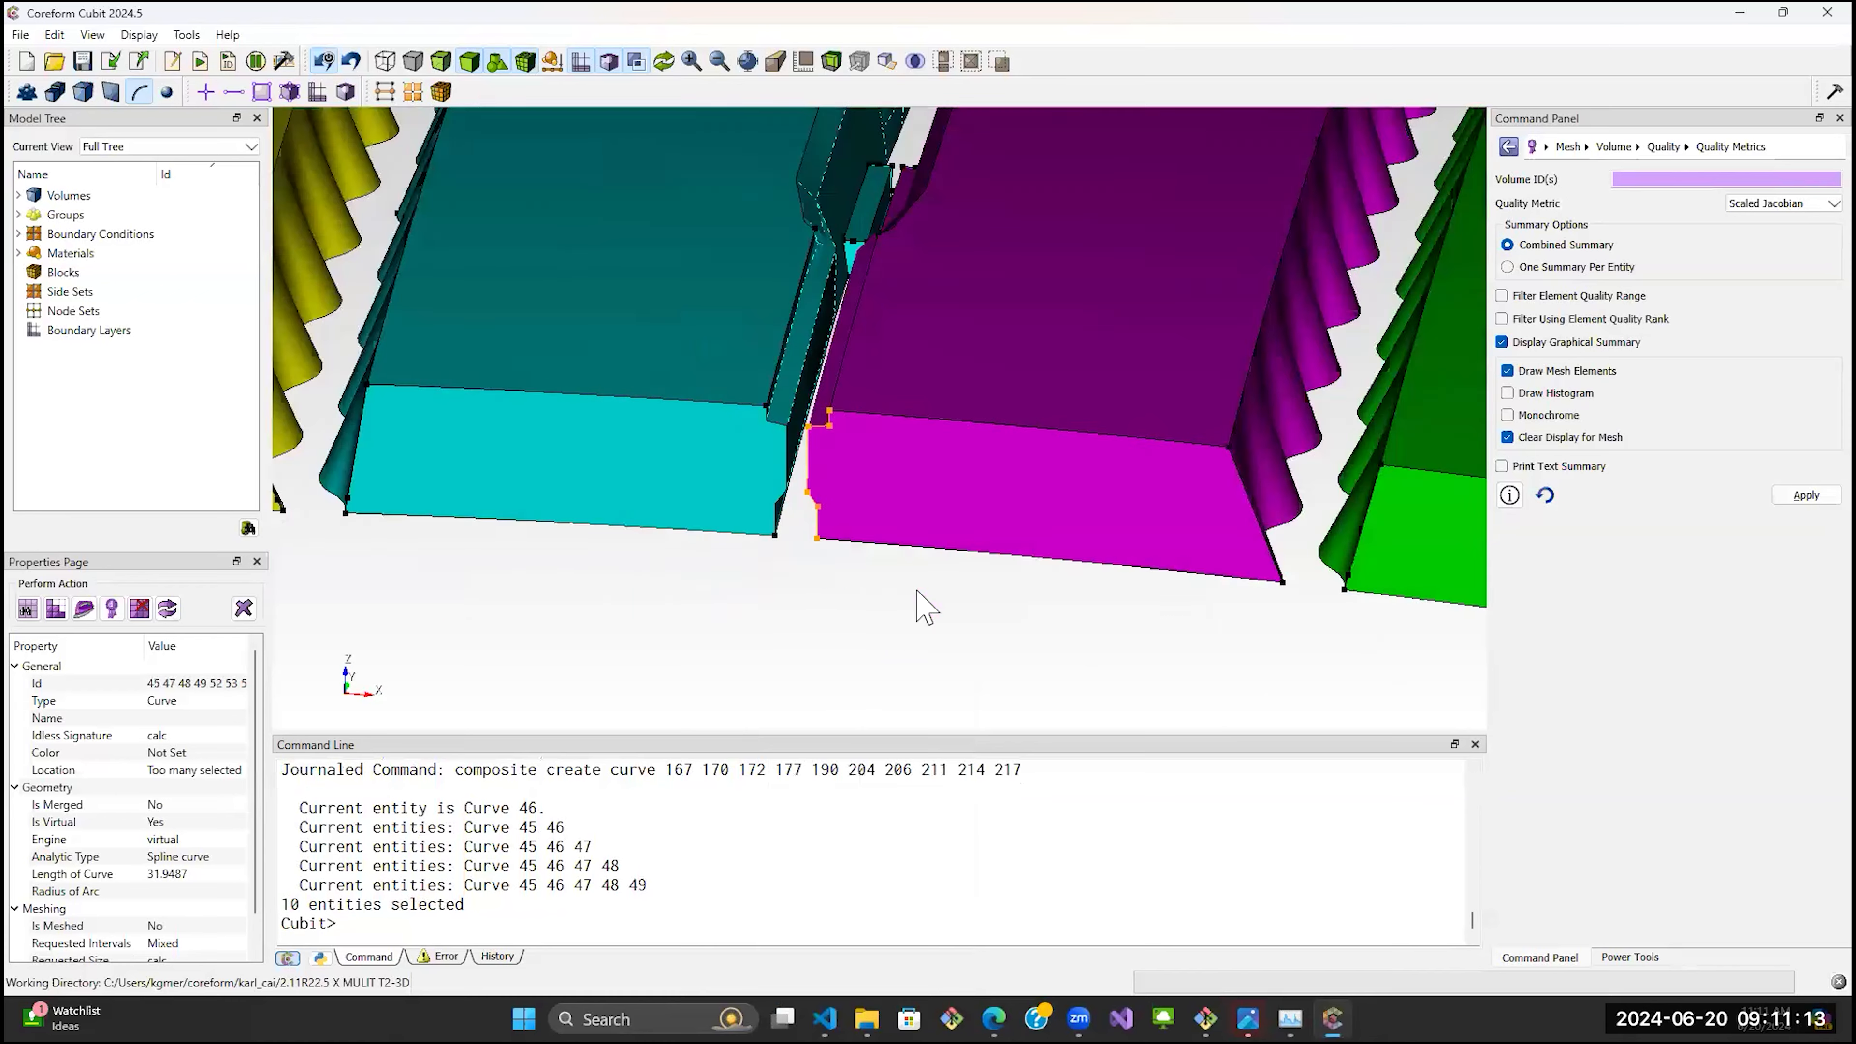
scroll(924, 606, "up", 4)
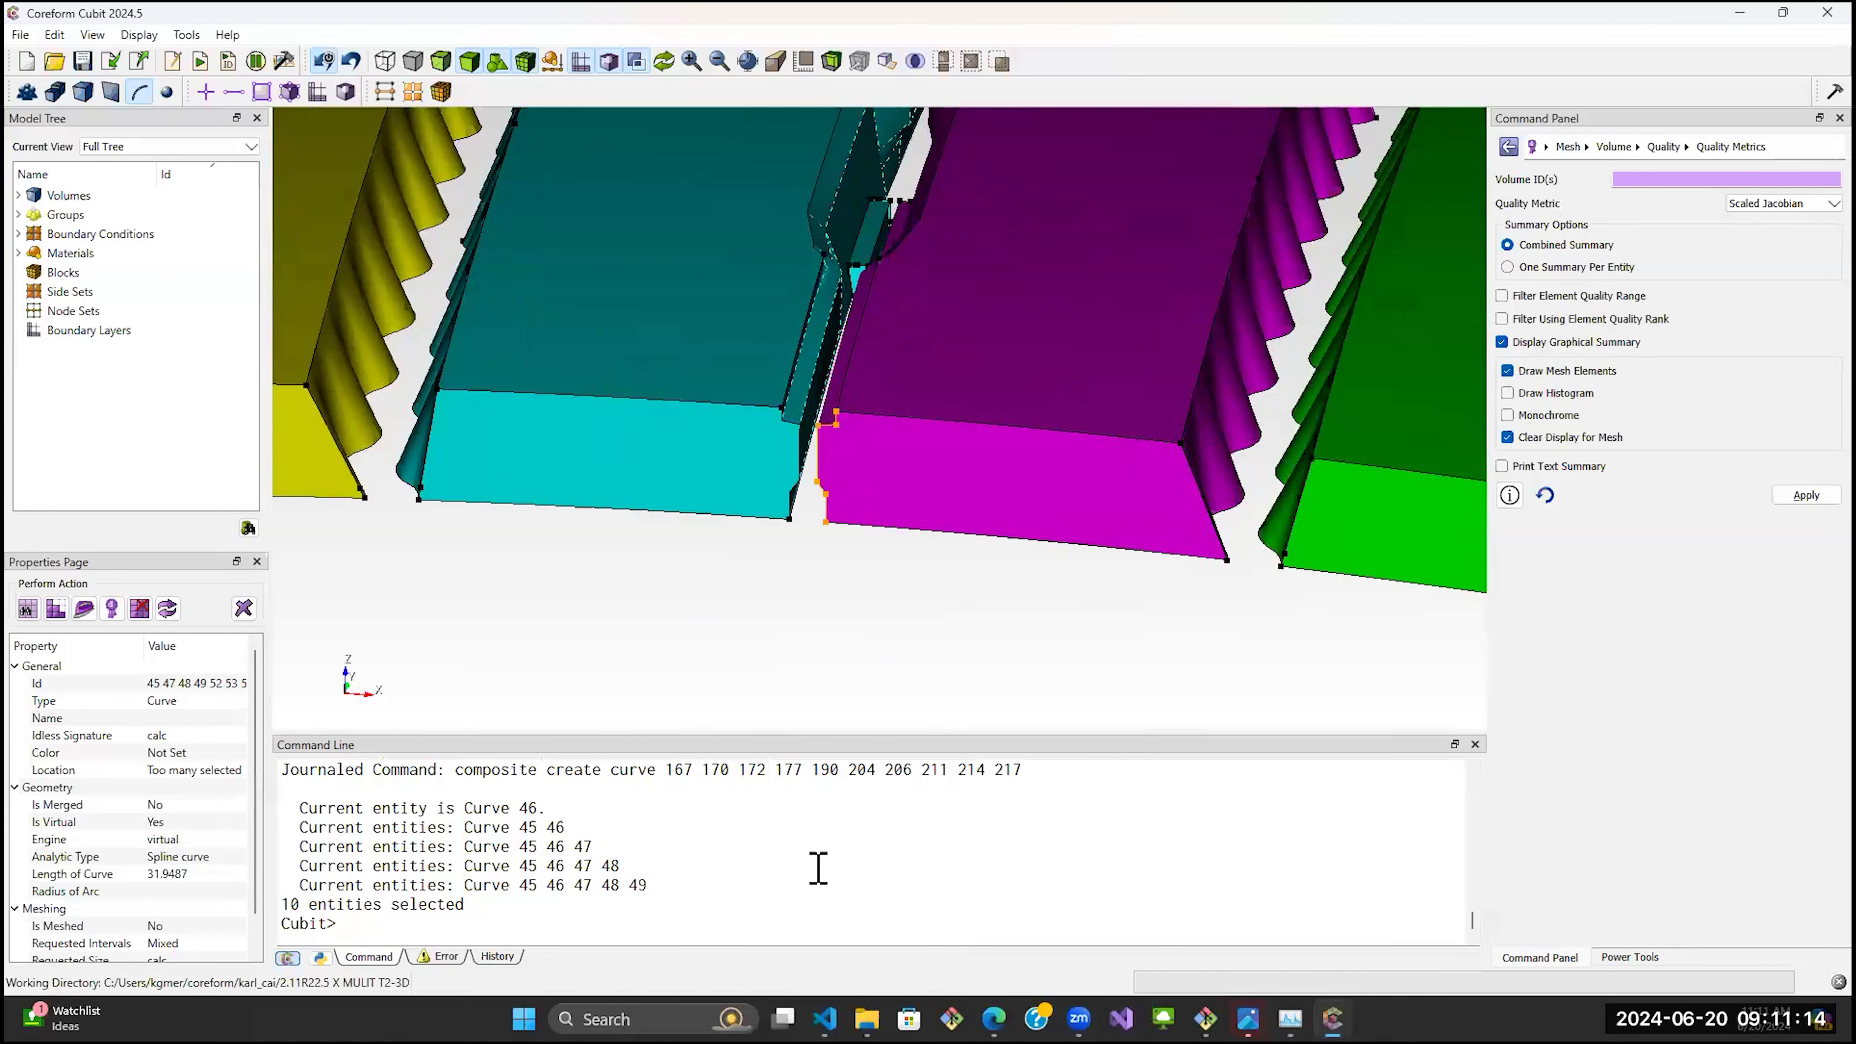
right_click(868, 608)
left_click(922, 978)
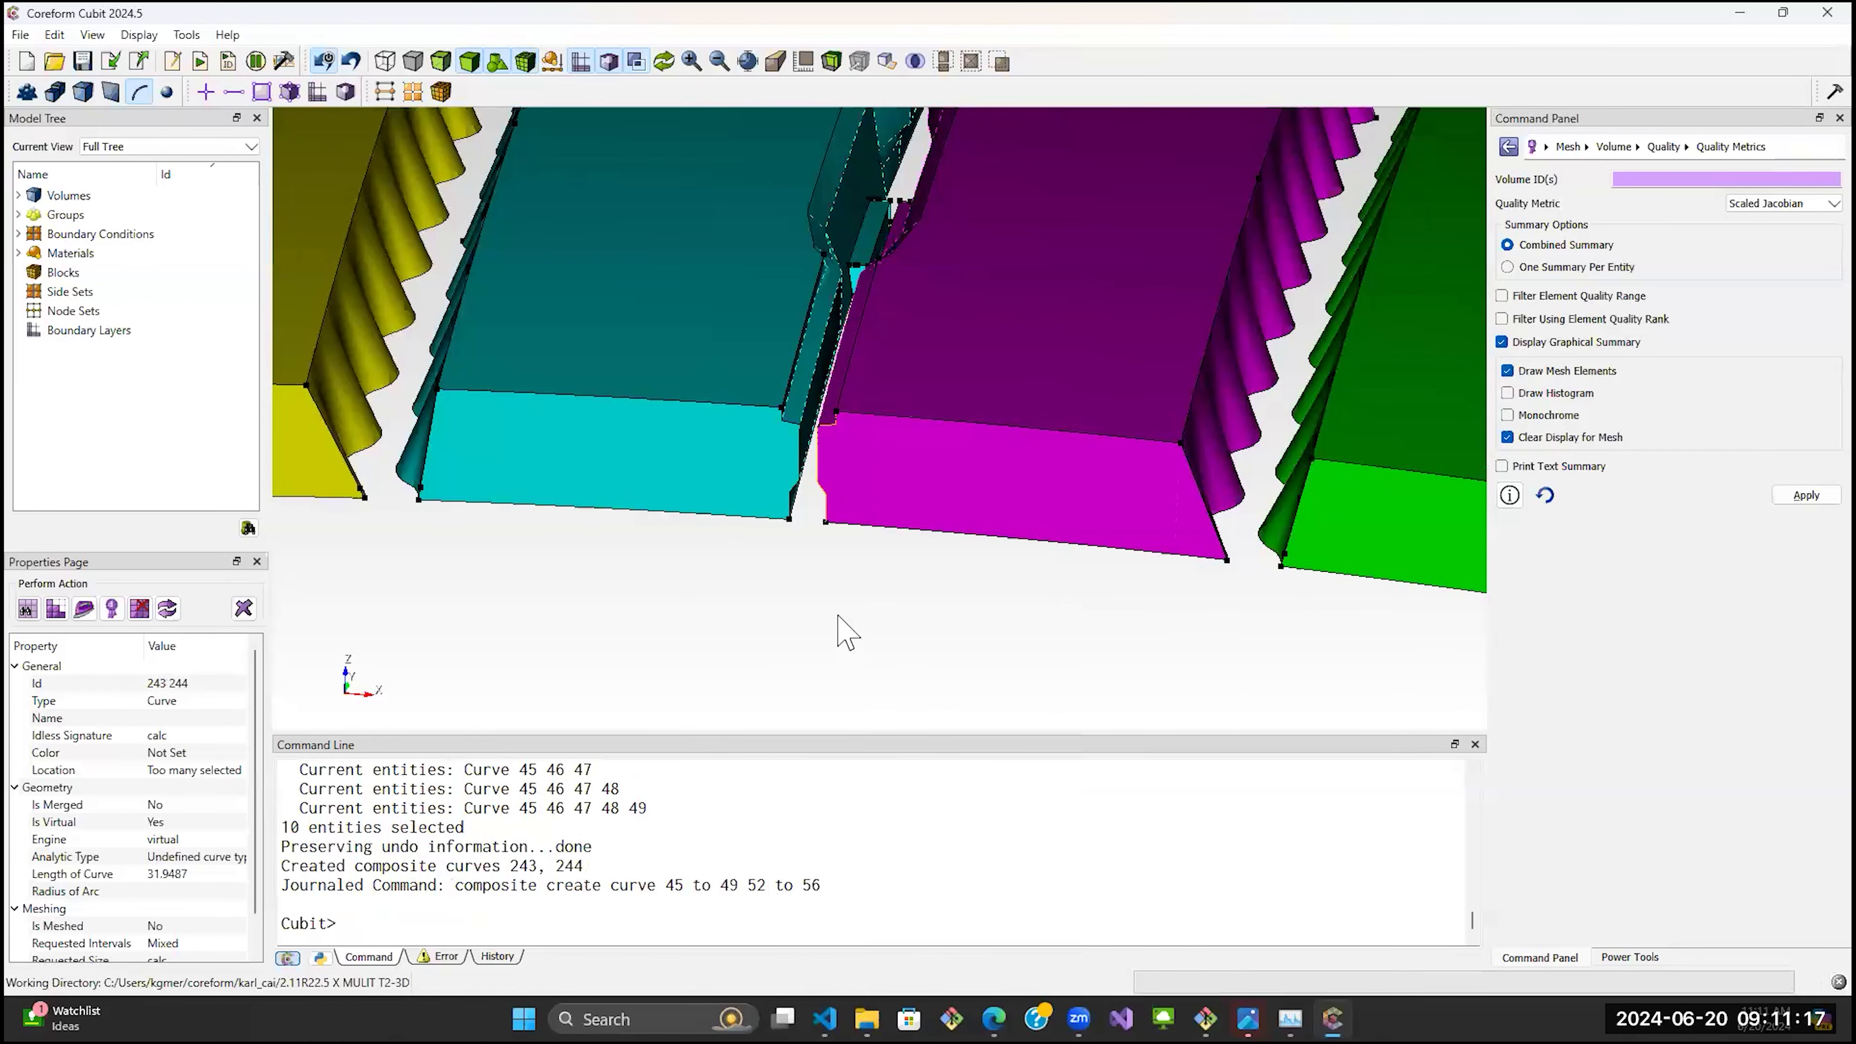
Examine the vertices along the edges of the small tab's end face between the teal and magenta volumes.
scroll(846, 633, "up", 6)
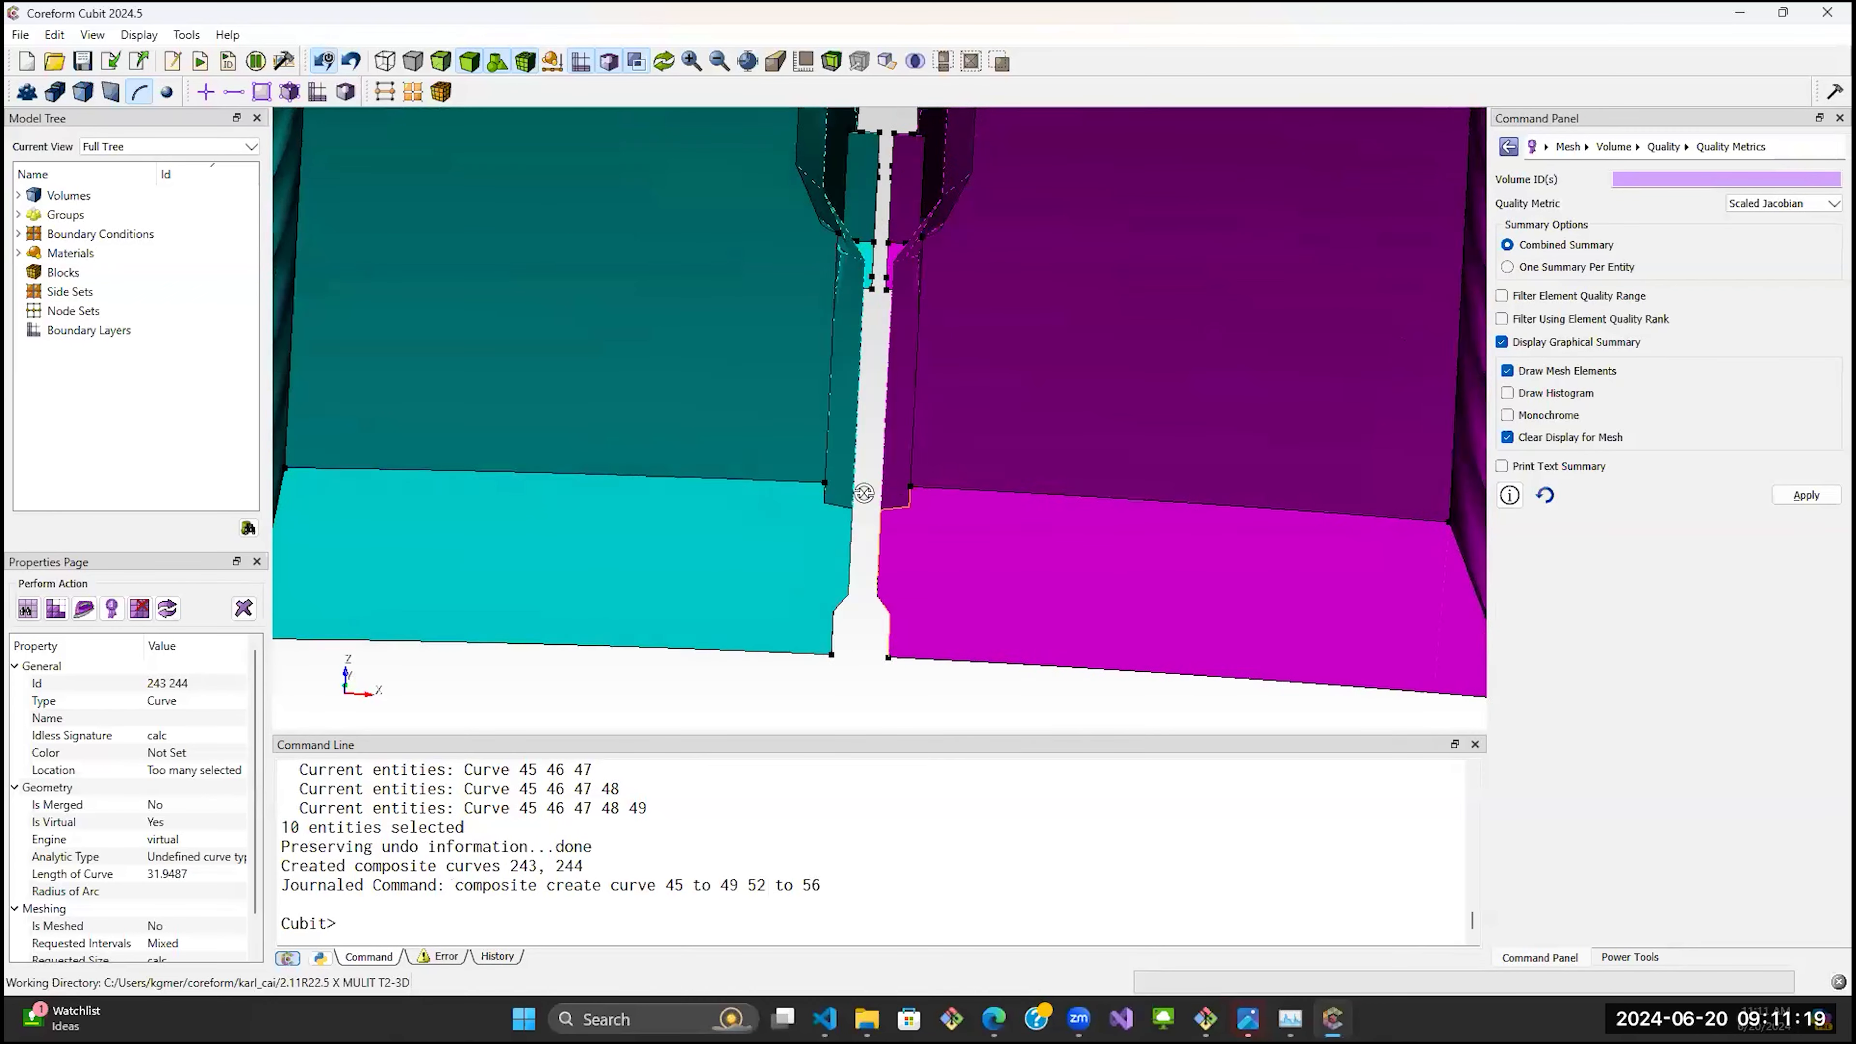
scroll(835, 499, "up", 5)
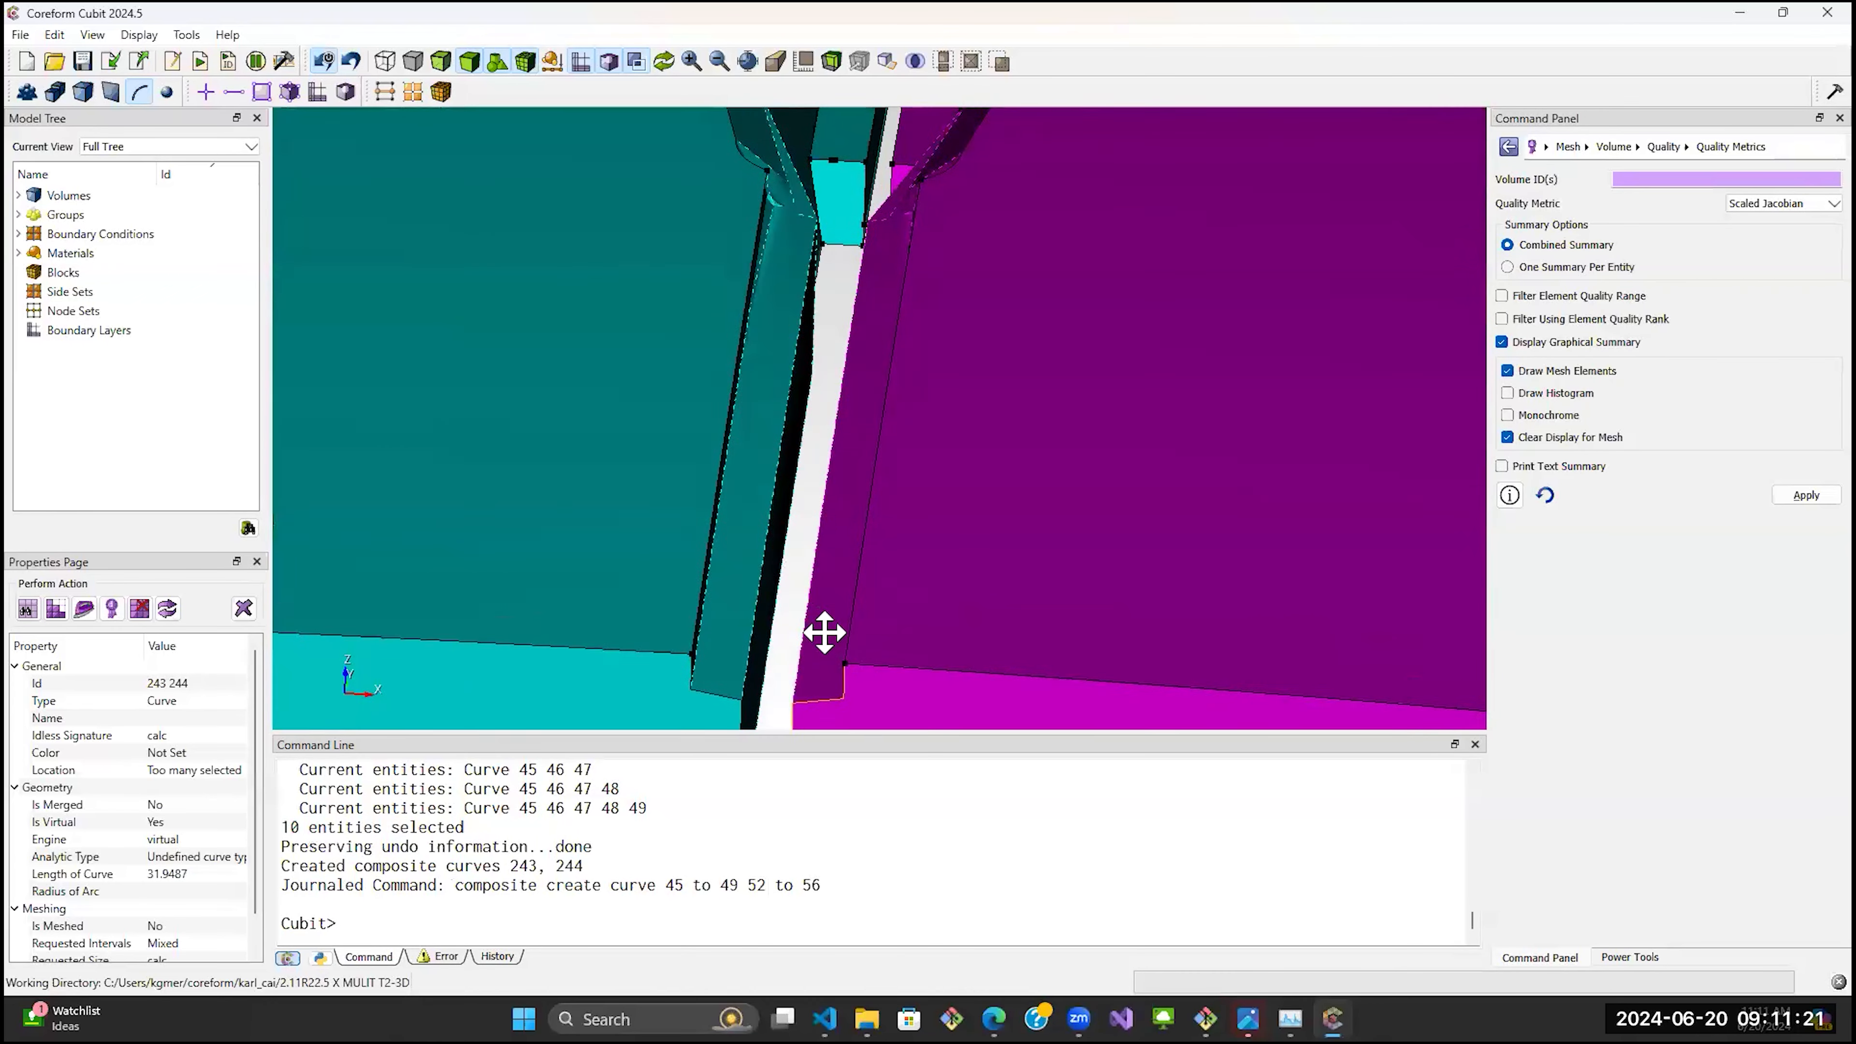
scroll(823, 517, "up", 6)
middle_click_drag(817, 521, 820, 807)
scroll(853, 506, "up", 3)
middle_click_drag(767, 453, 589, 395)
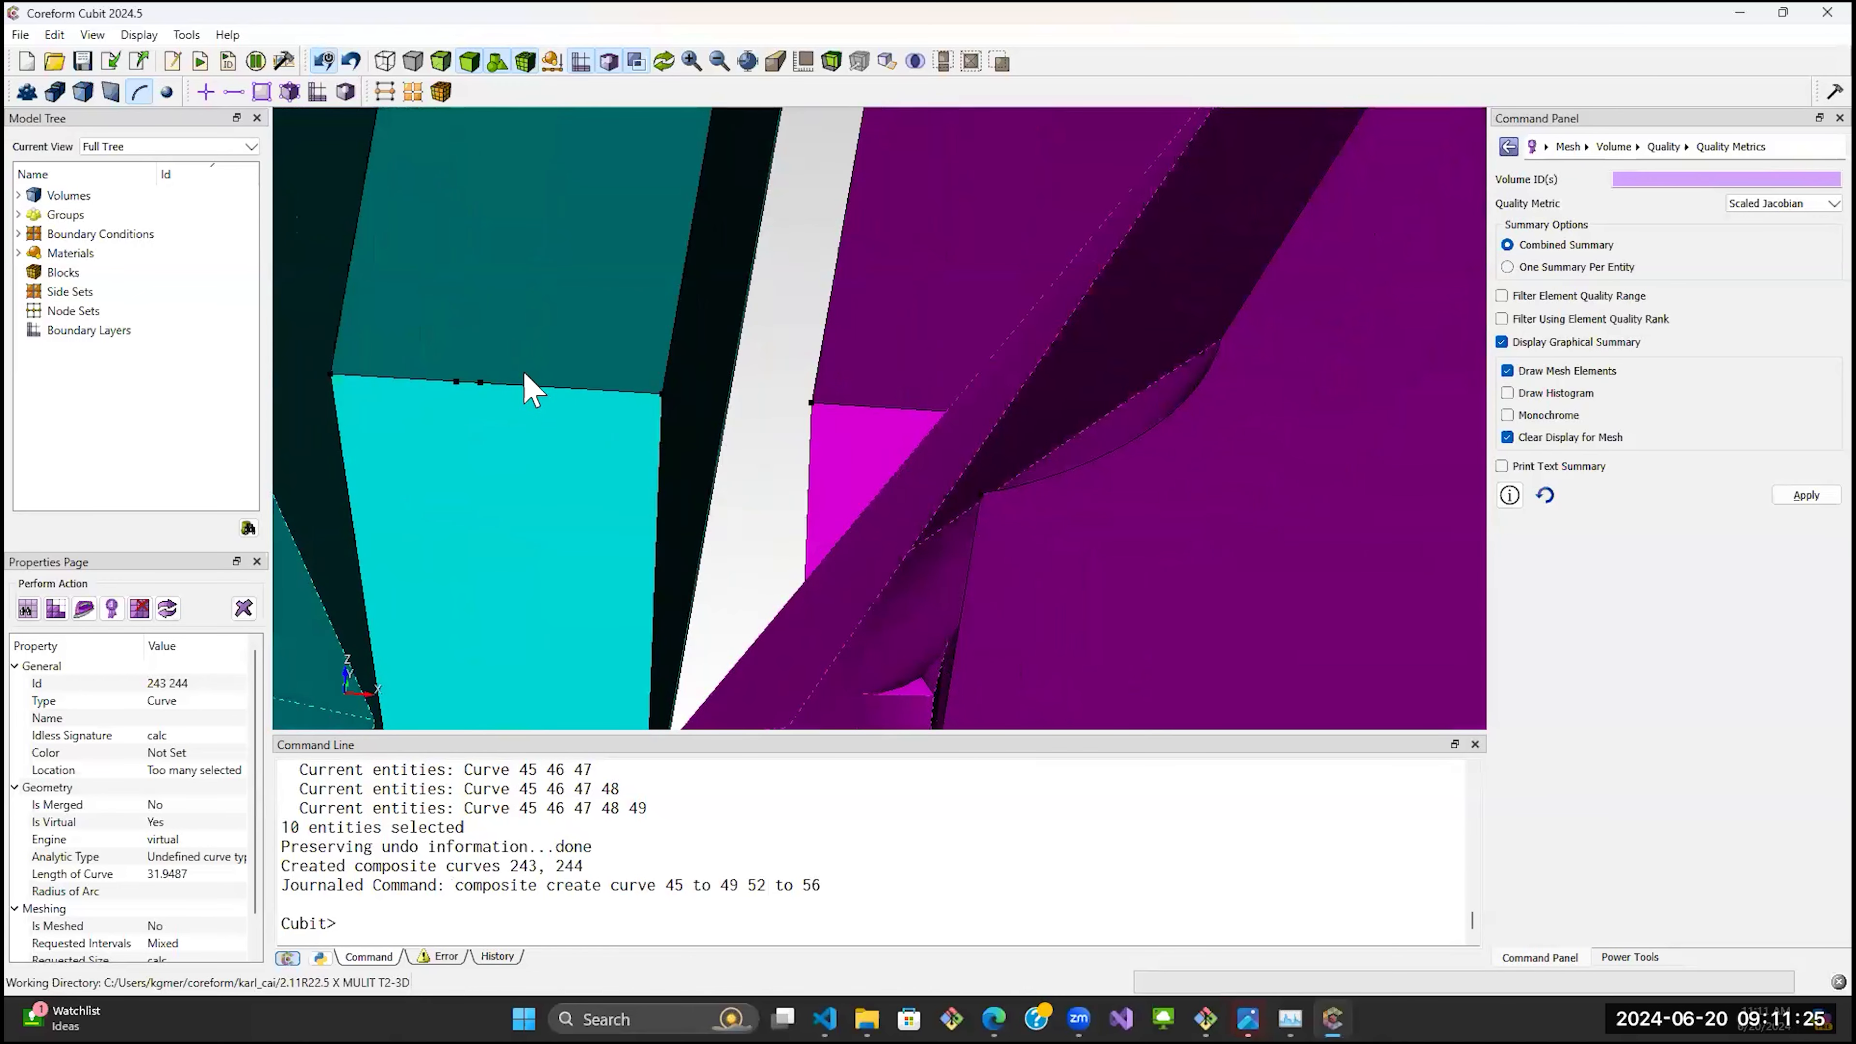
scroll(524, 373, "down", 3)
scroll(870, 421, "down", 3)
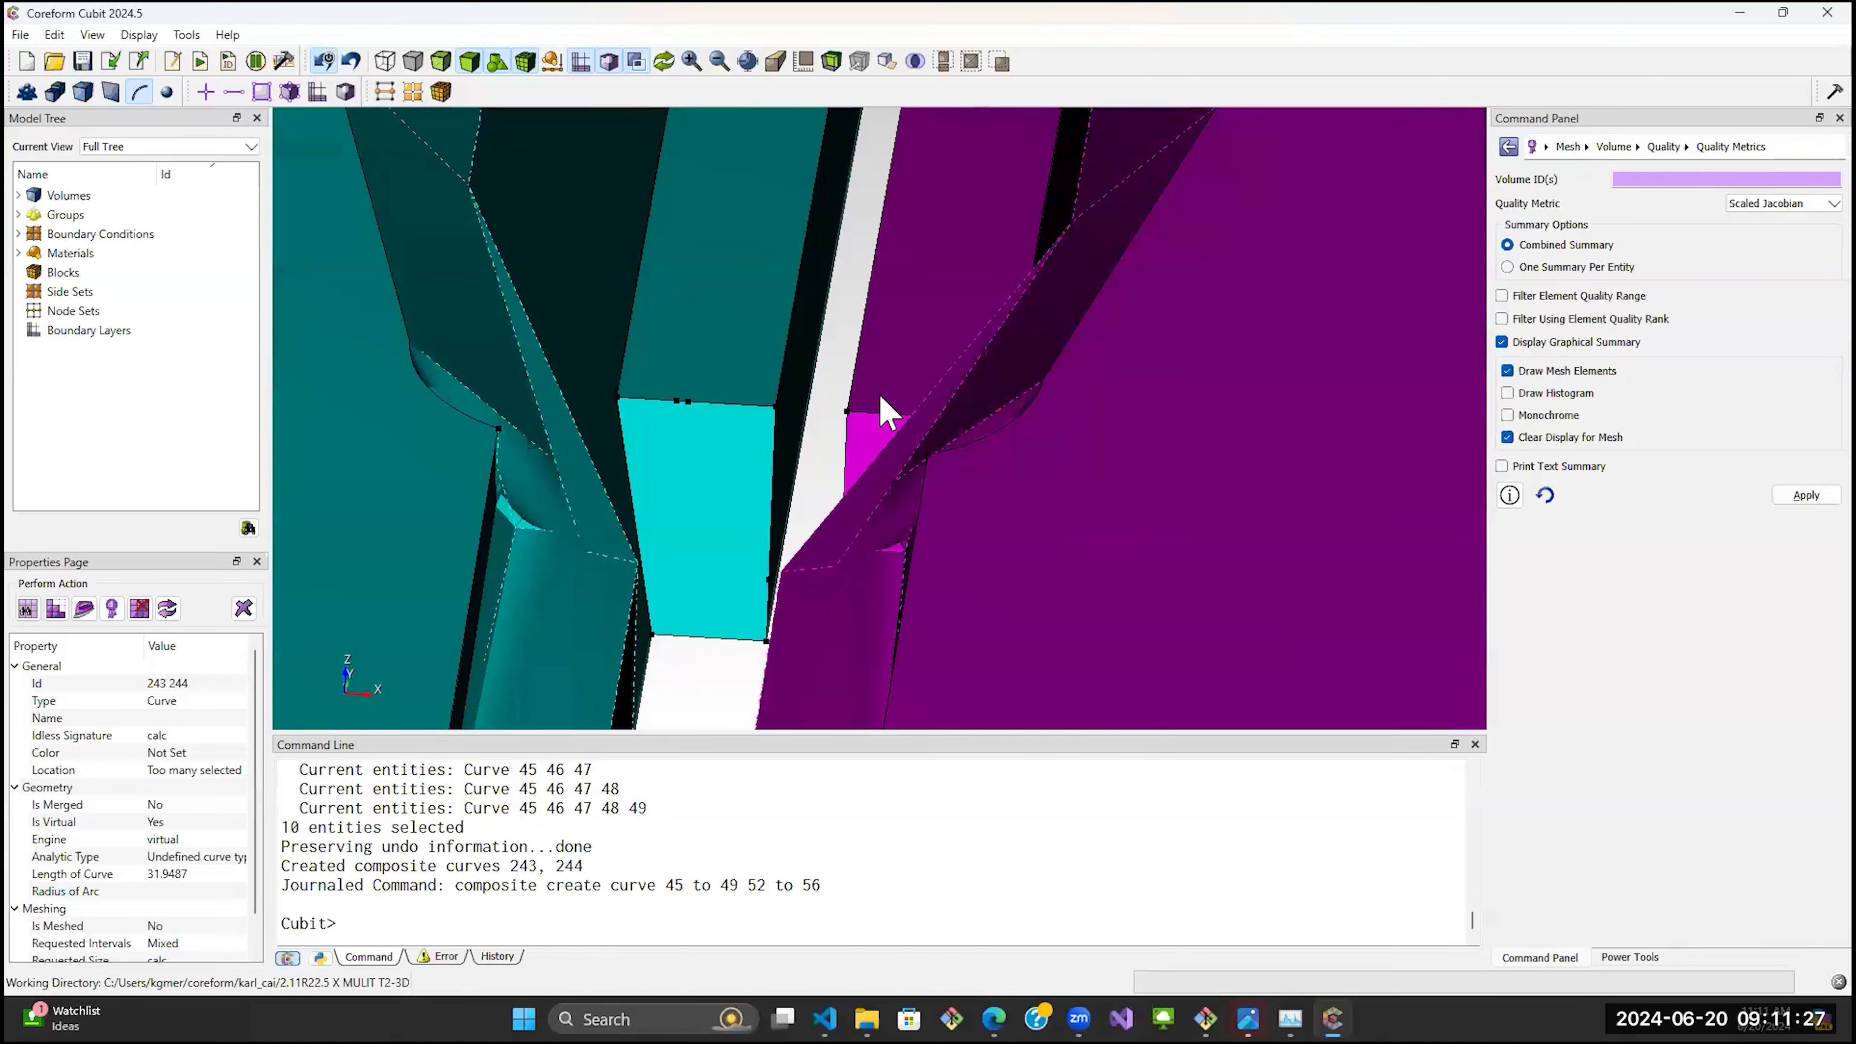
scroll(709, 333, "down", 5)
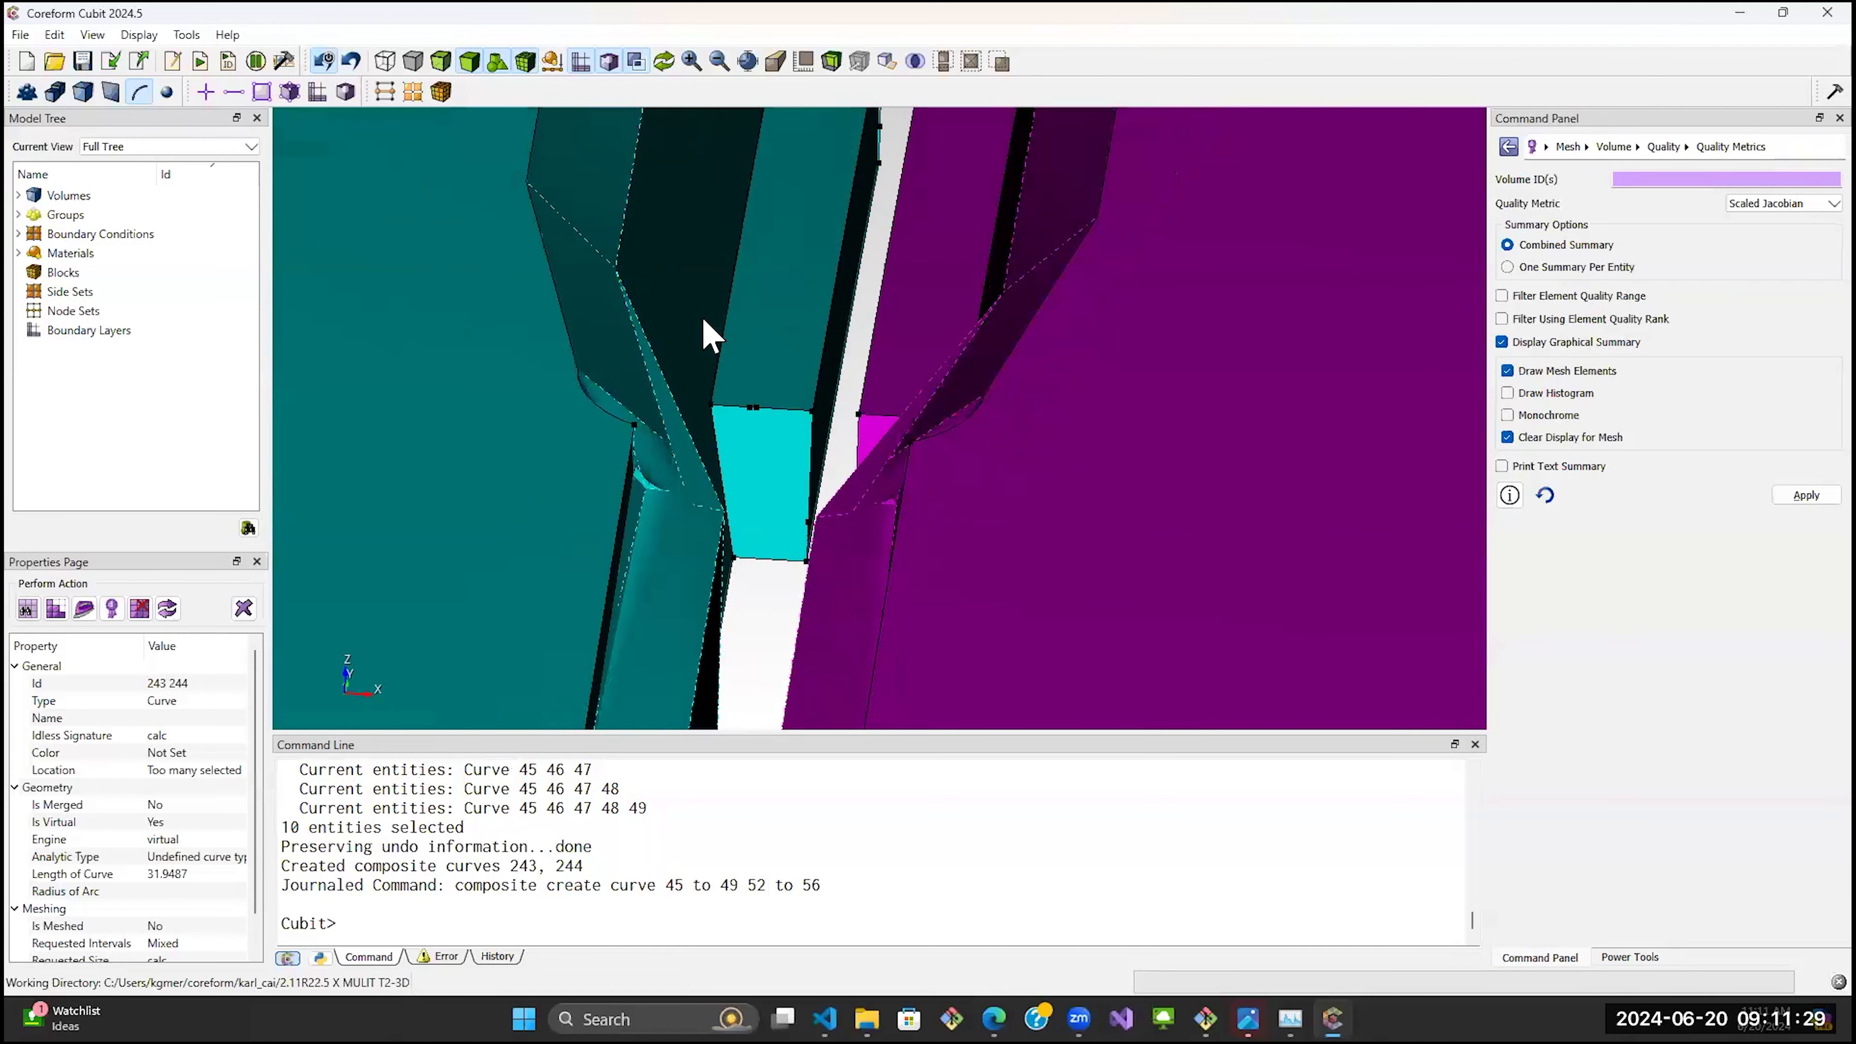
scroll(707, 335, "down", 5)
Mesh Volume 4 to inspect the elements on its small tab's end face, and delete that mesh.
left_click(657, 366)
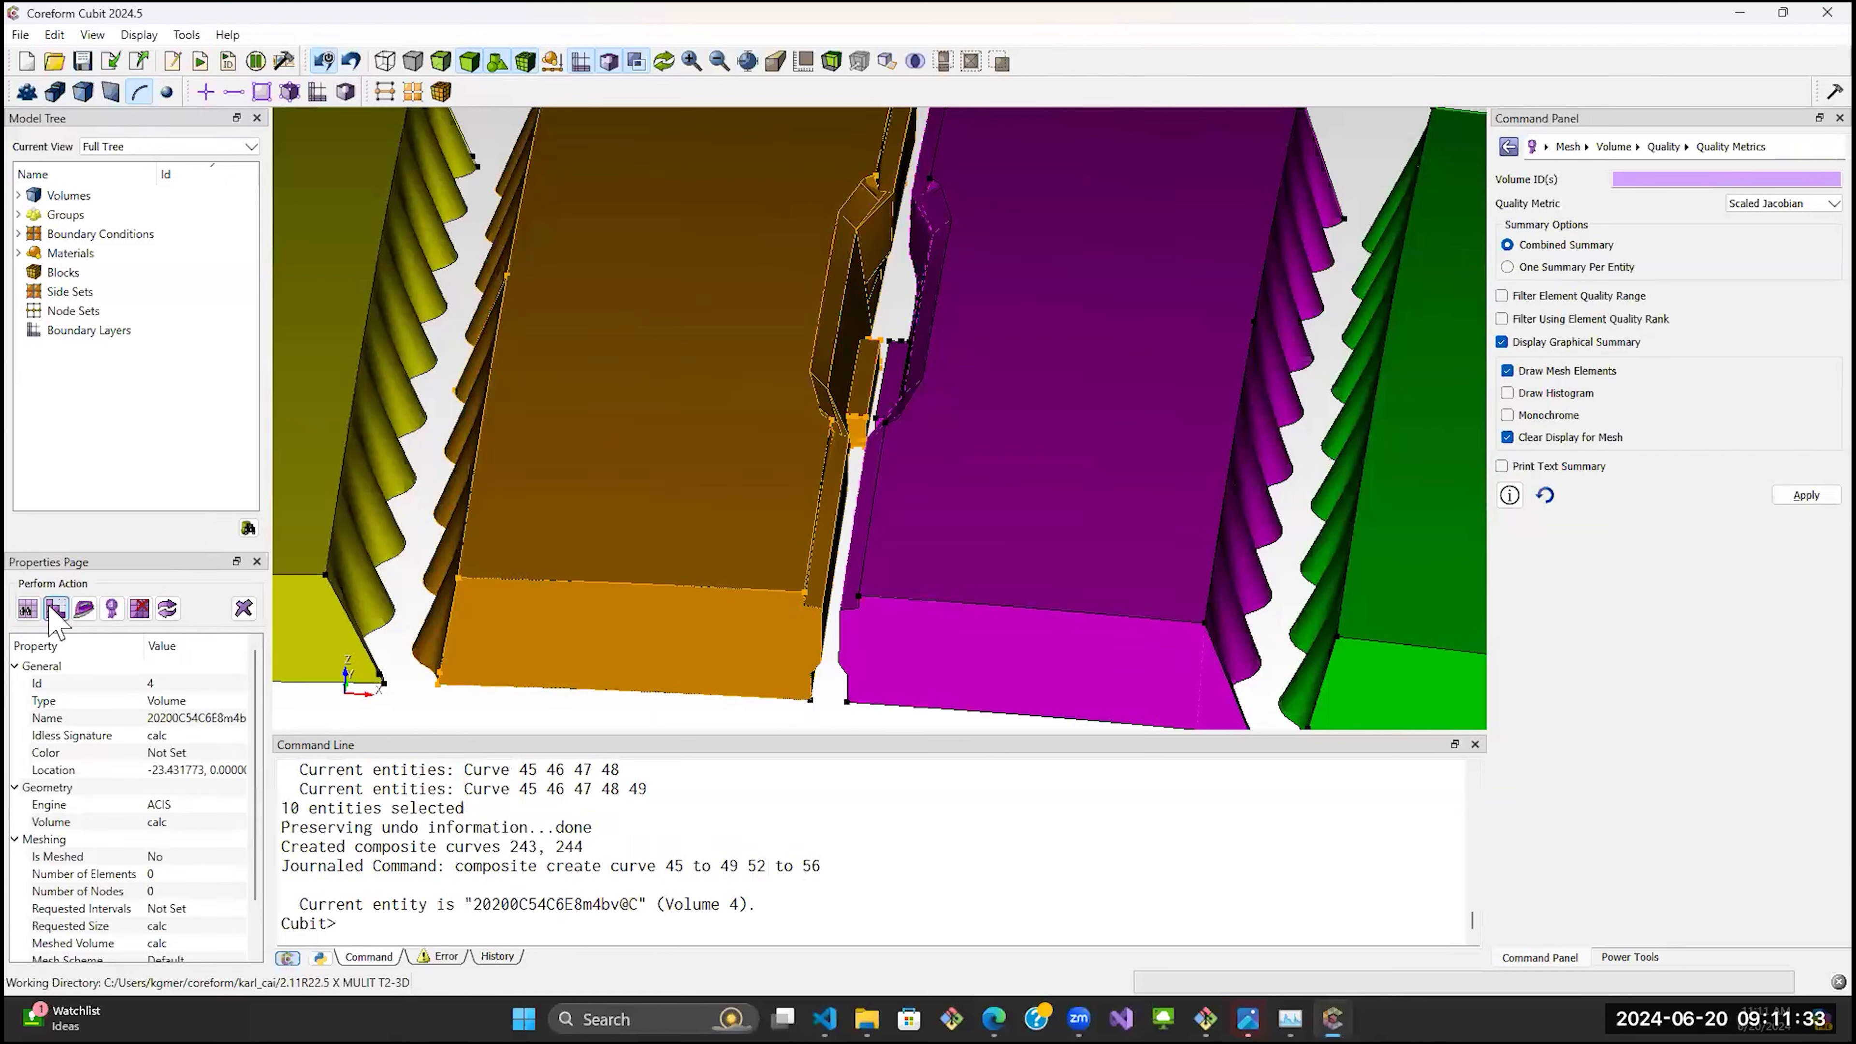
left_click(56, 608)
scroll(657, 411, "up", 5)
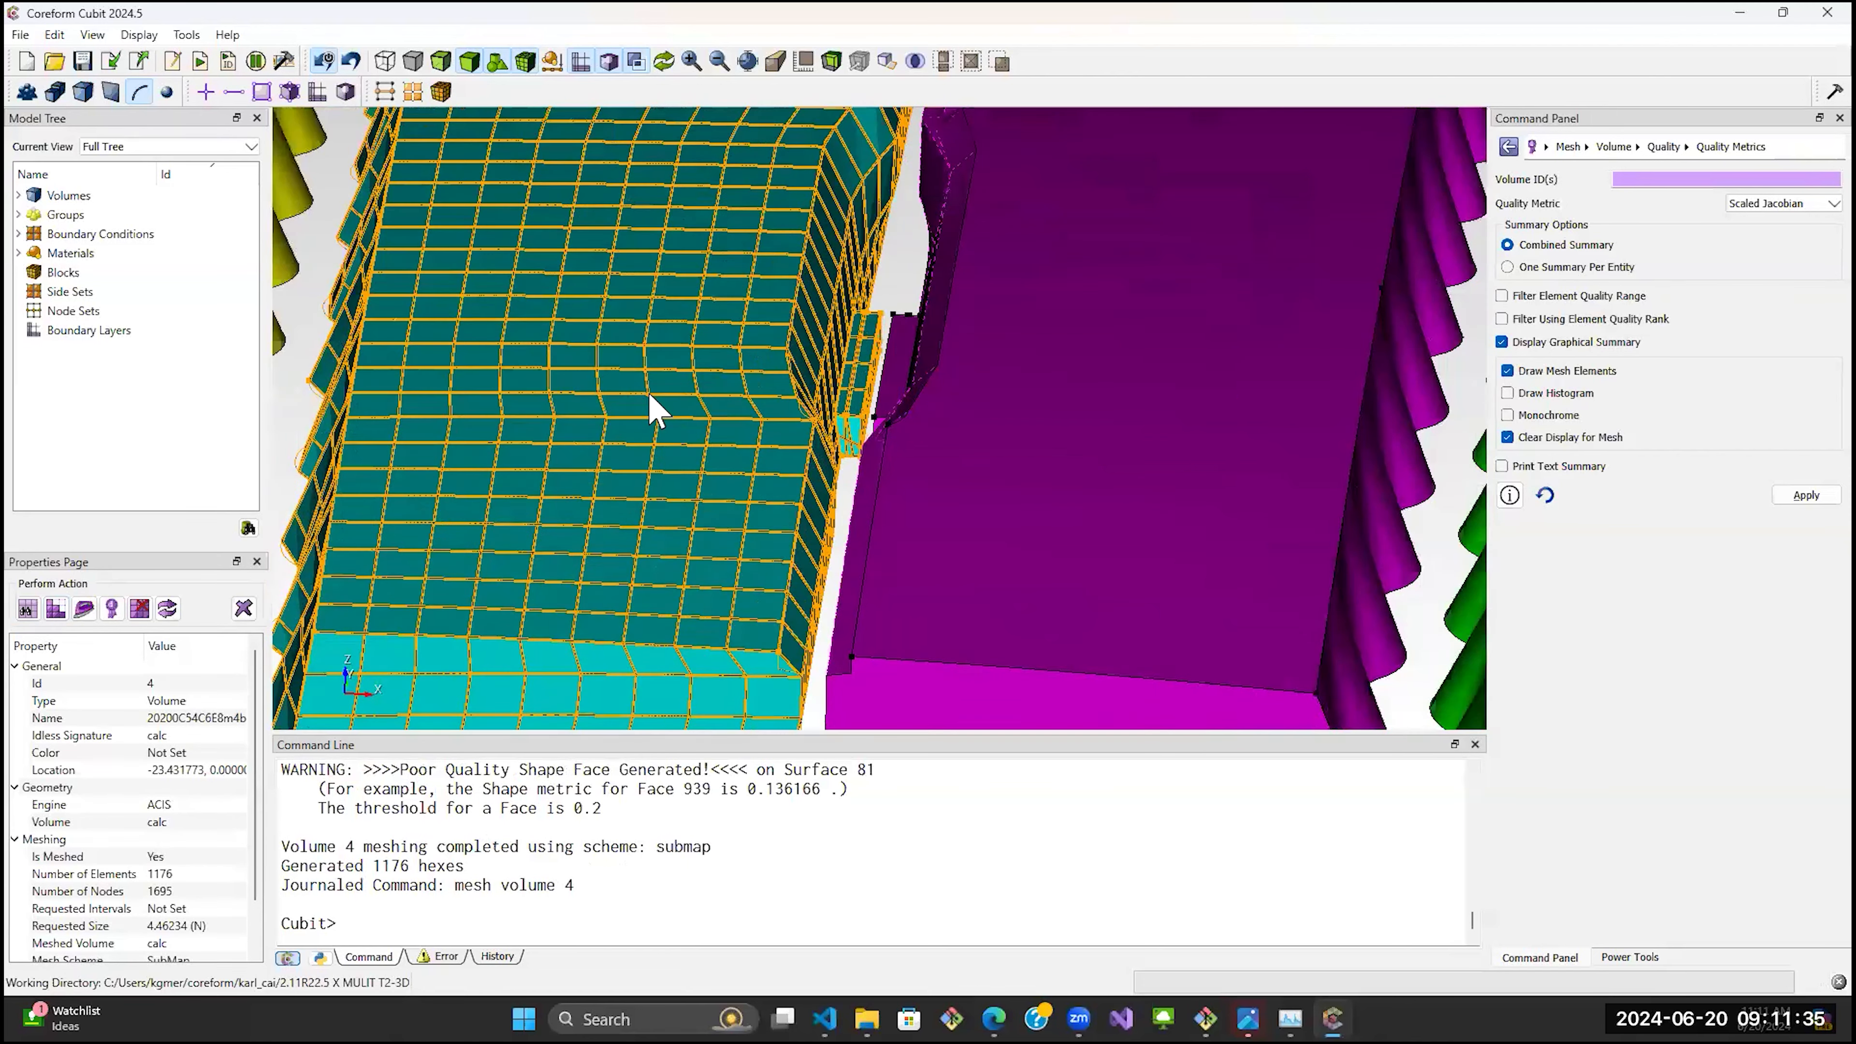
scroll(657, 410, "up", 6)
scroll(720, 424, "down", 3)
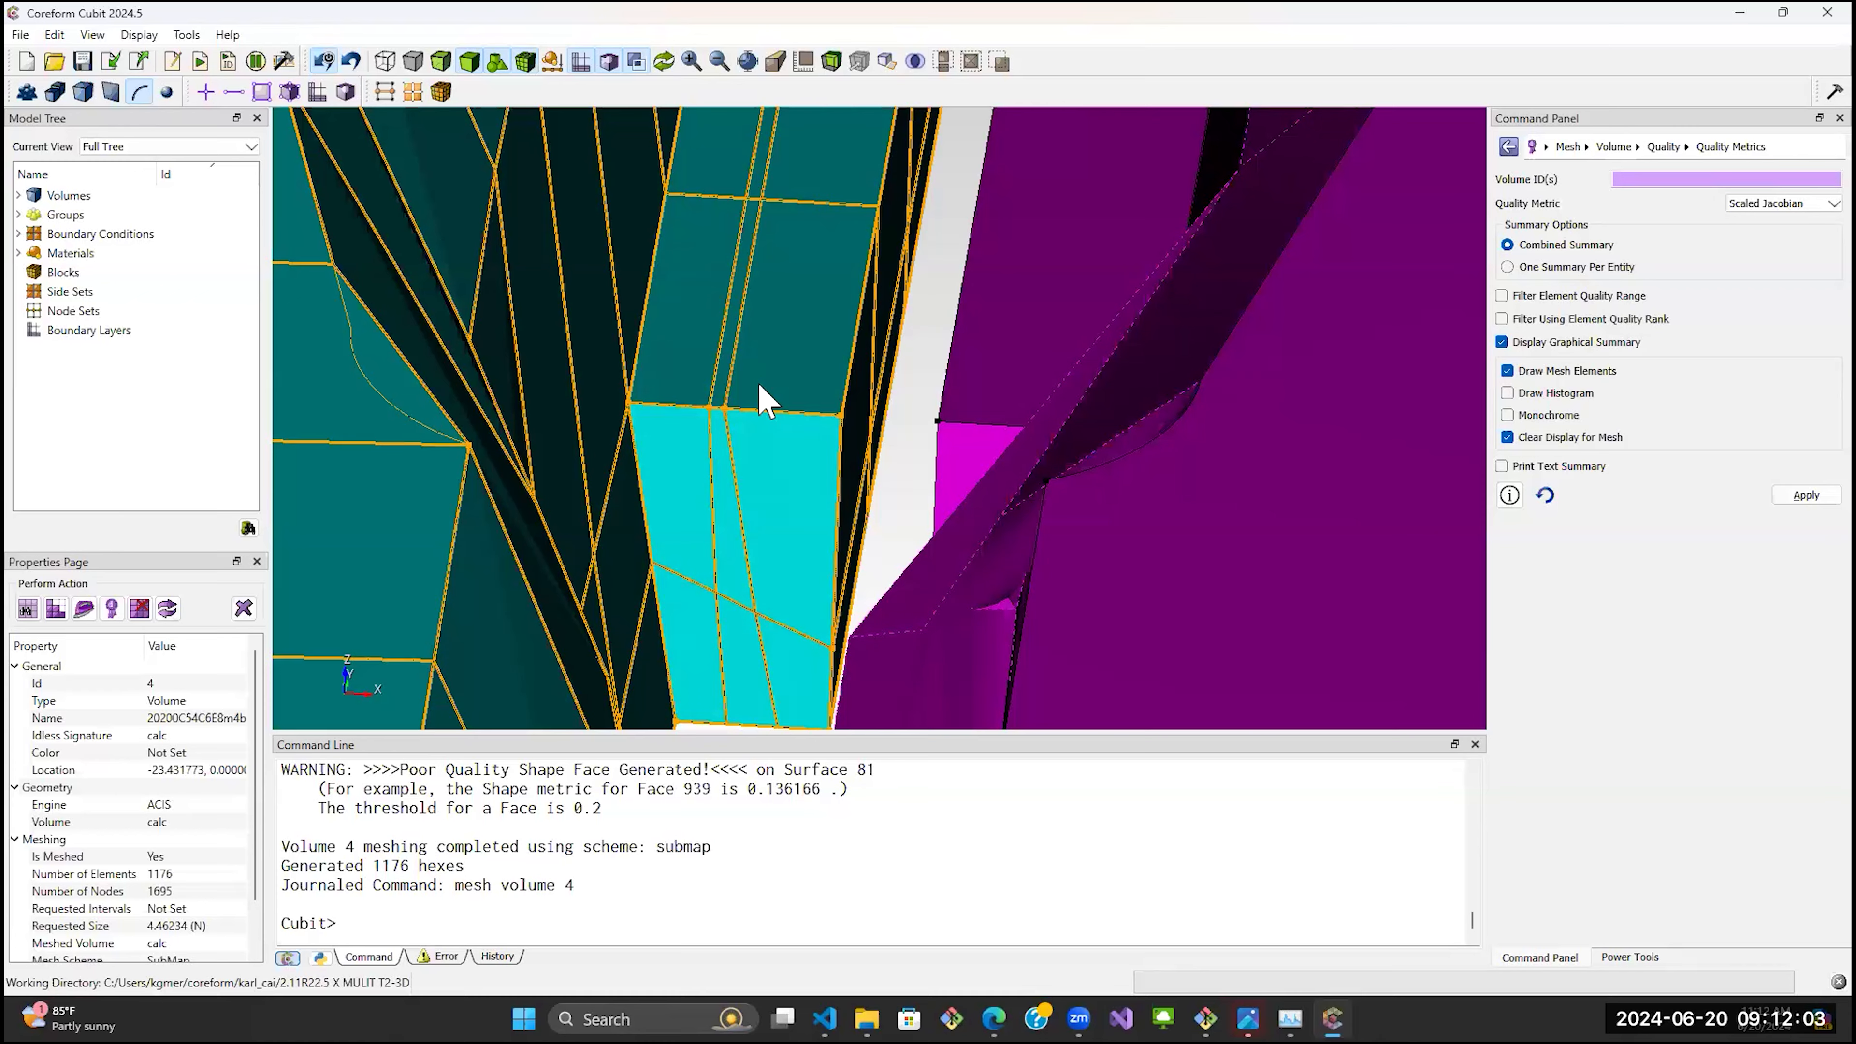
scroll(767, 400, "down", 6)
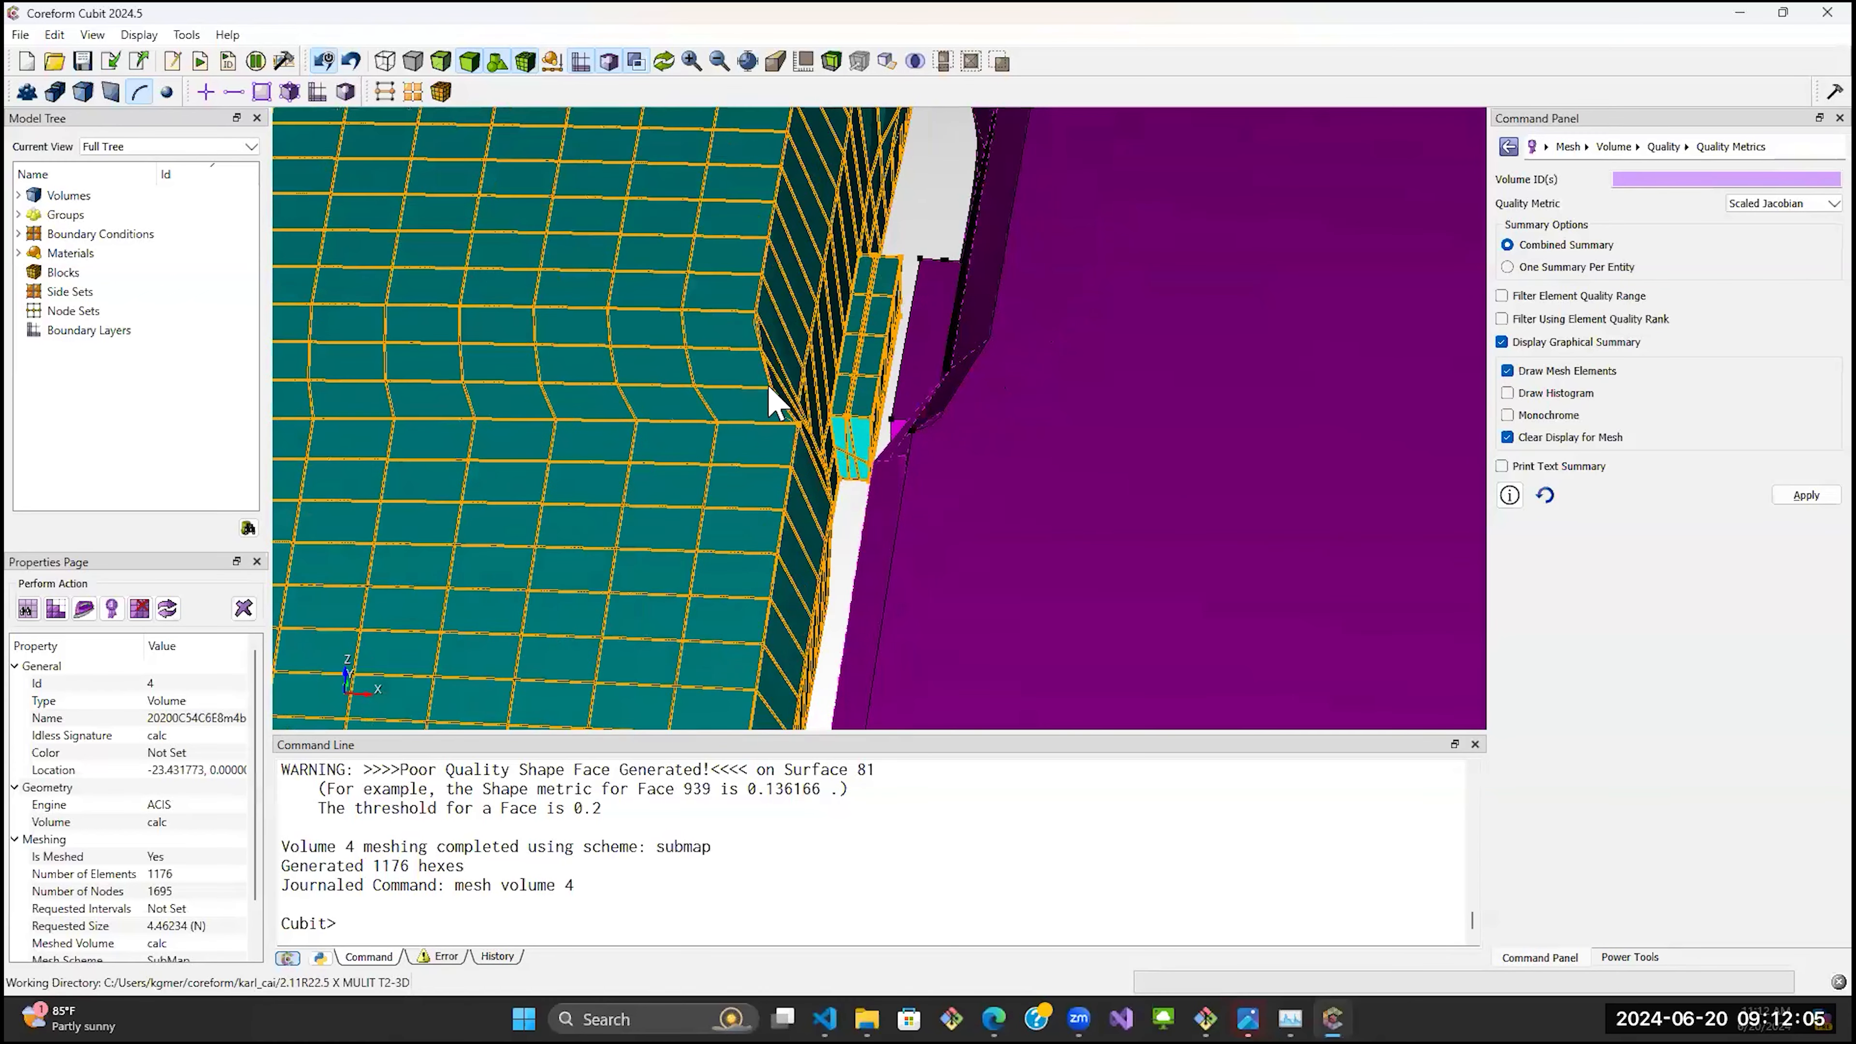
scroll(643, 455, "up", 3)
left_click(642, 455)
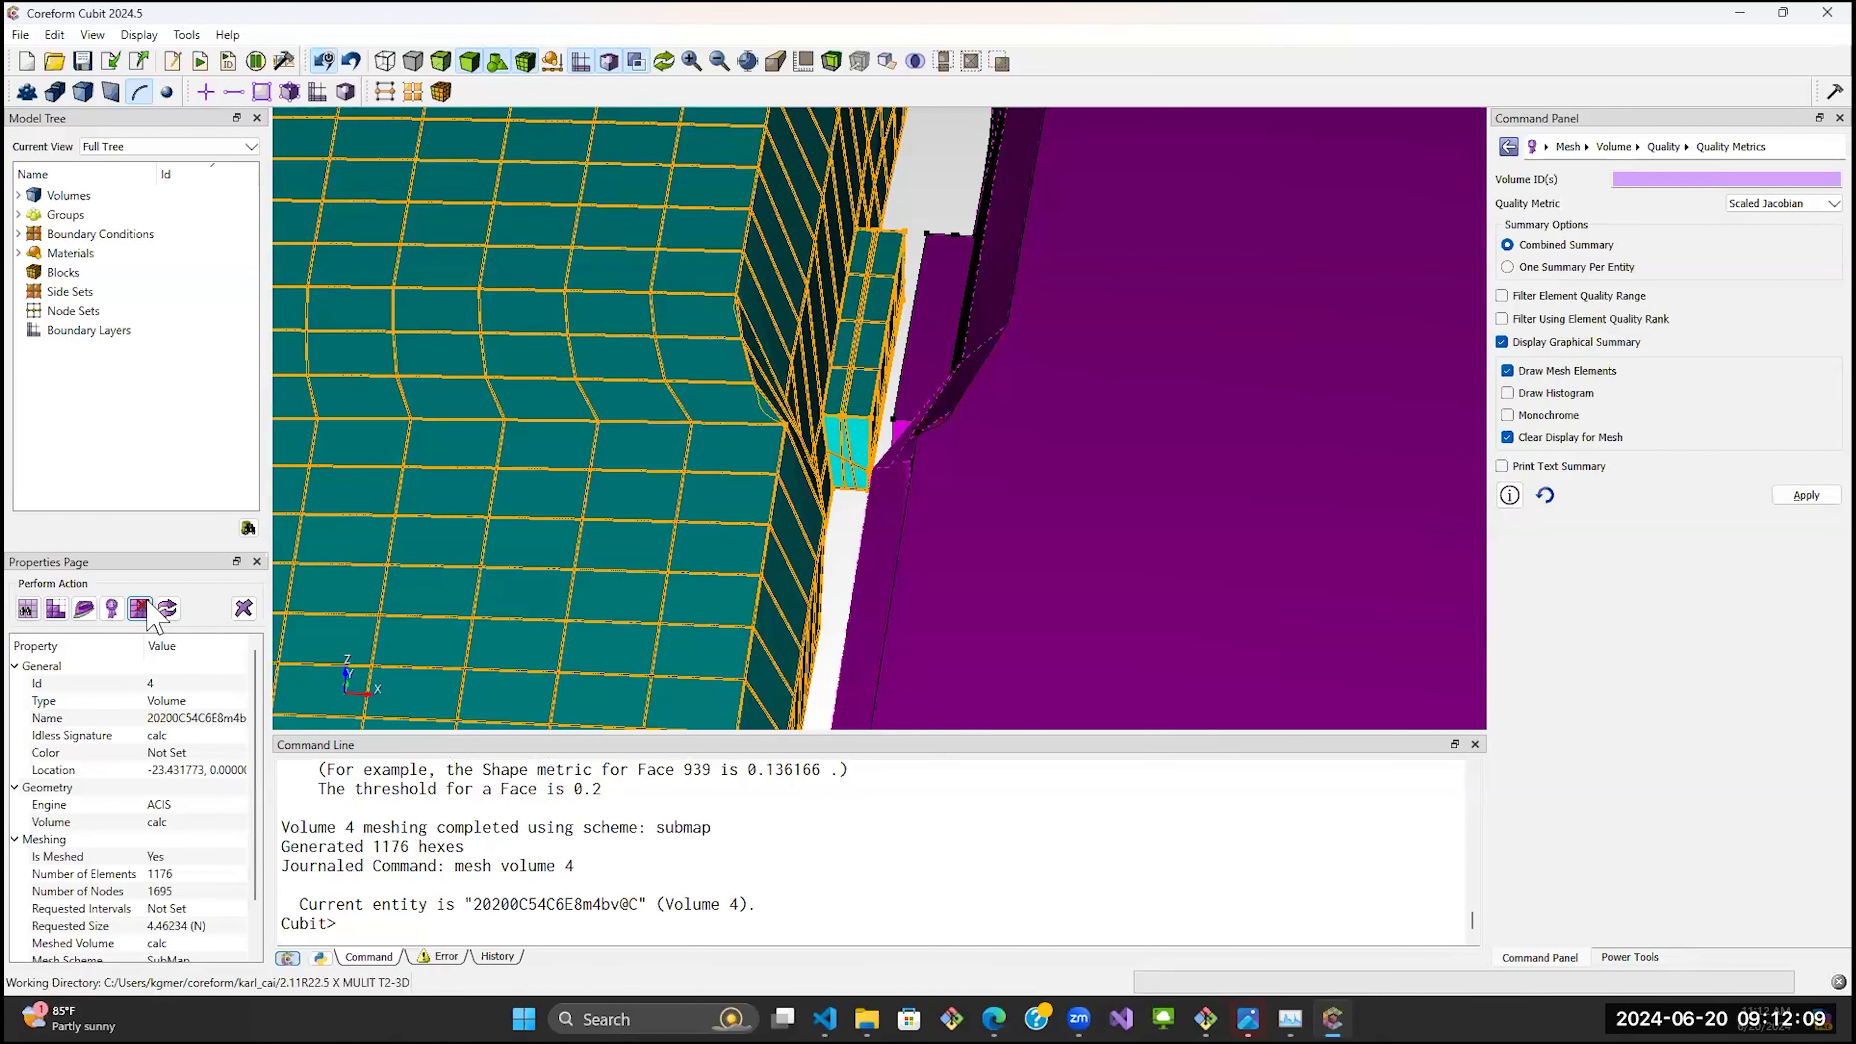
left_click(139, 608)
Composite curves 224 to 226 along the teal tab's end-face edge together with the similar curves 221 to 223 at its other end.
scroll(907, 470, "up", 3)
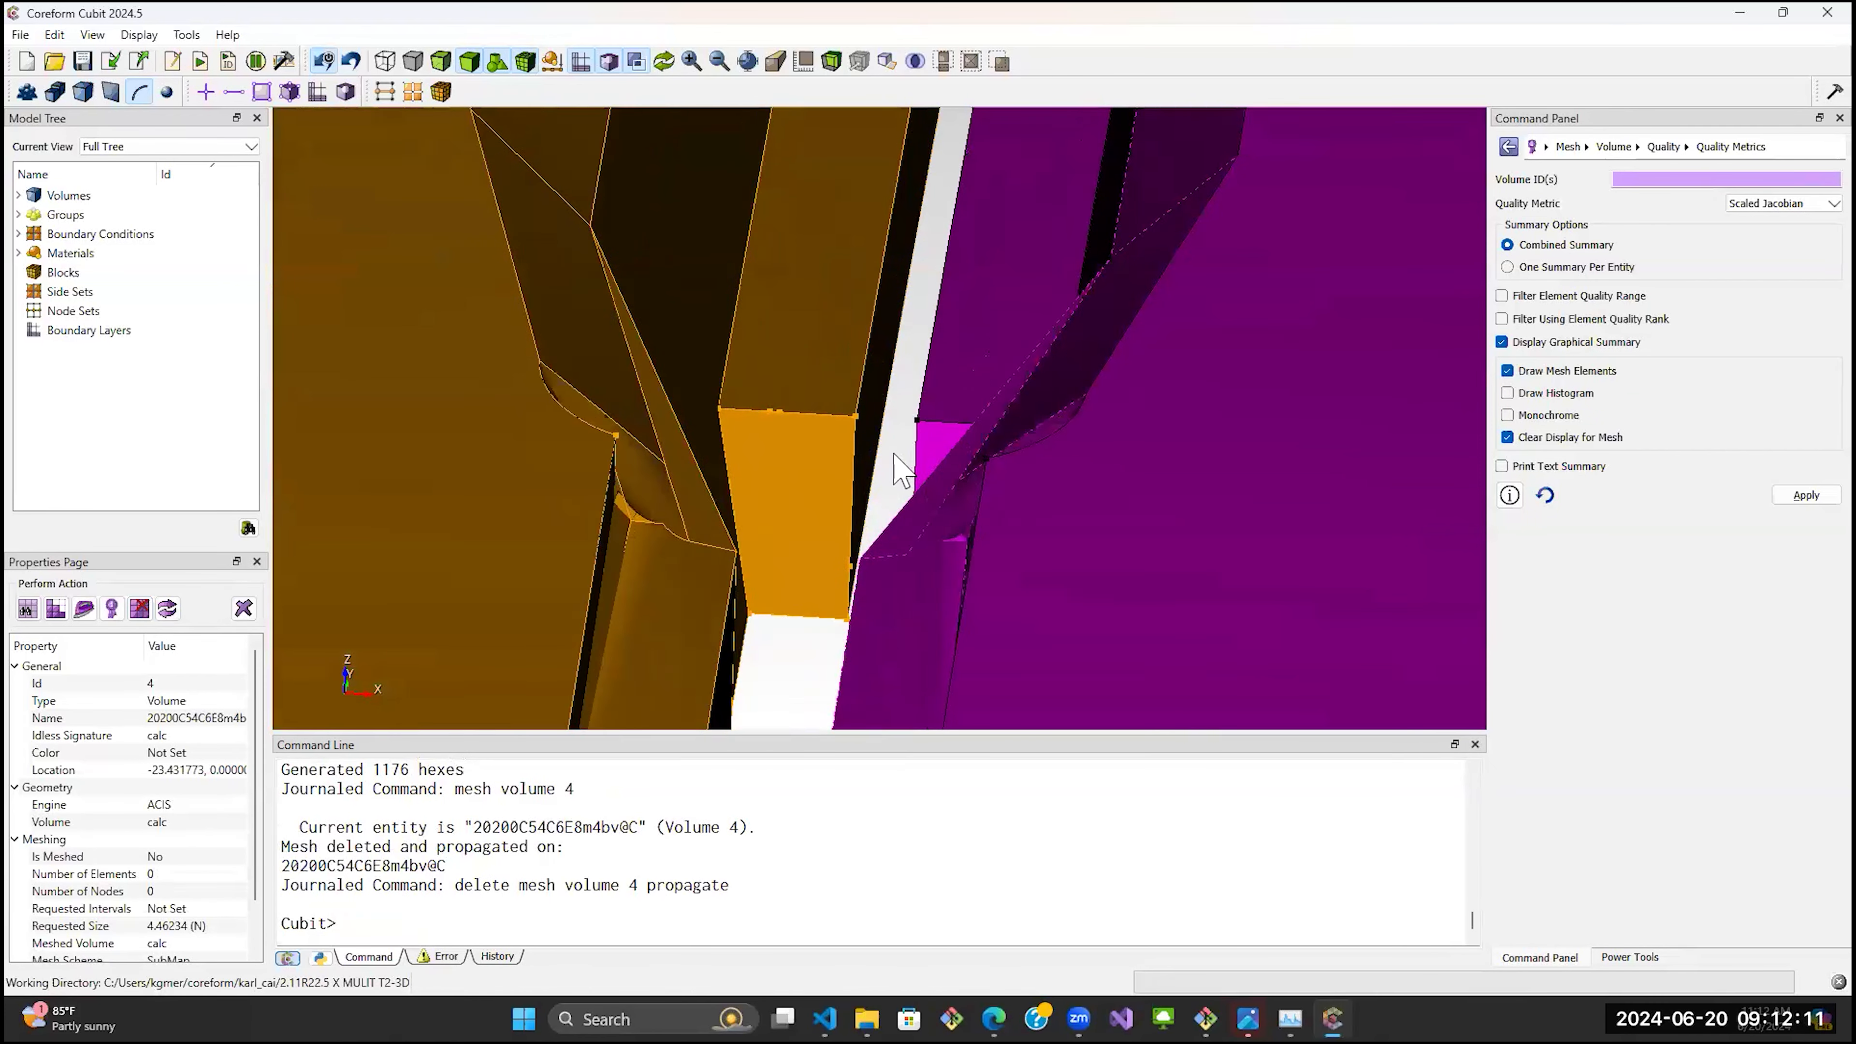
scroll(675, 382, "up", 3)
left_click(744, 410)
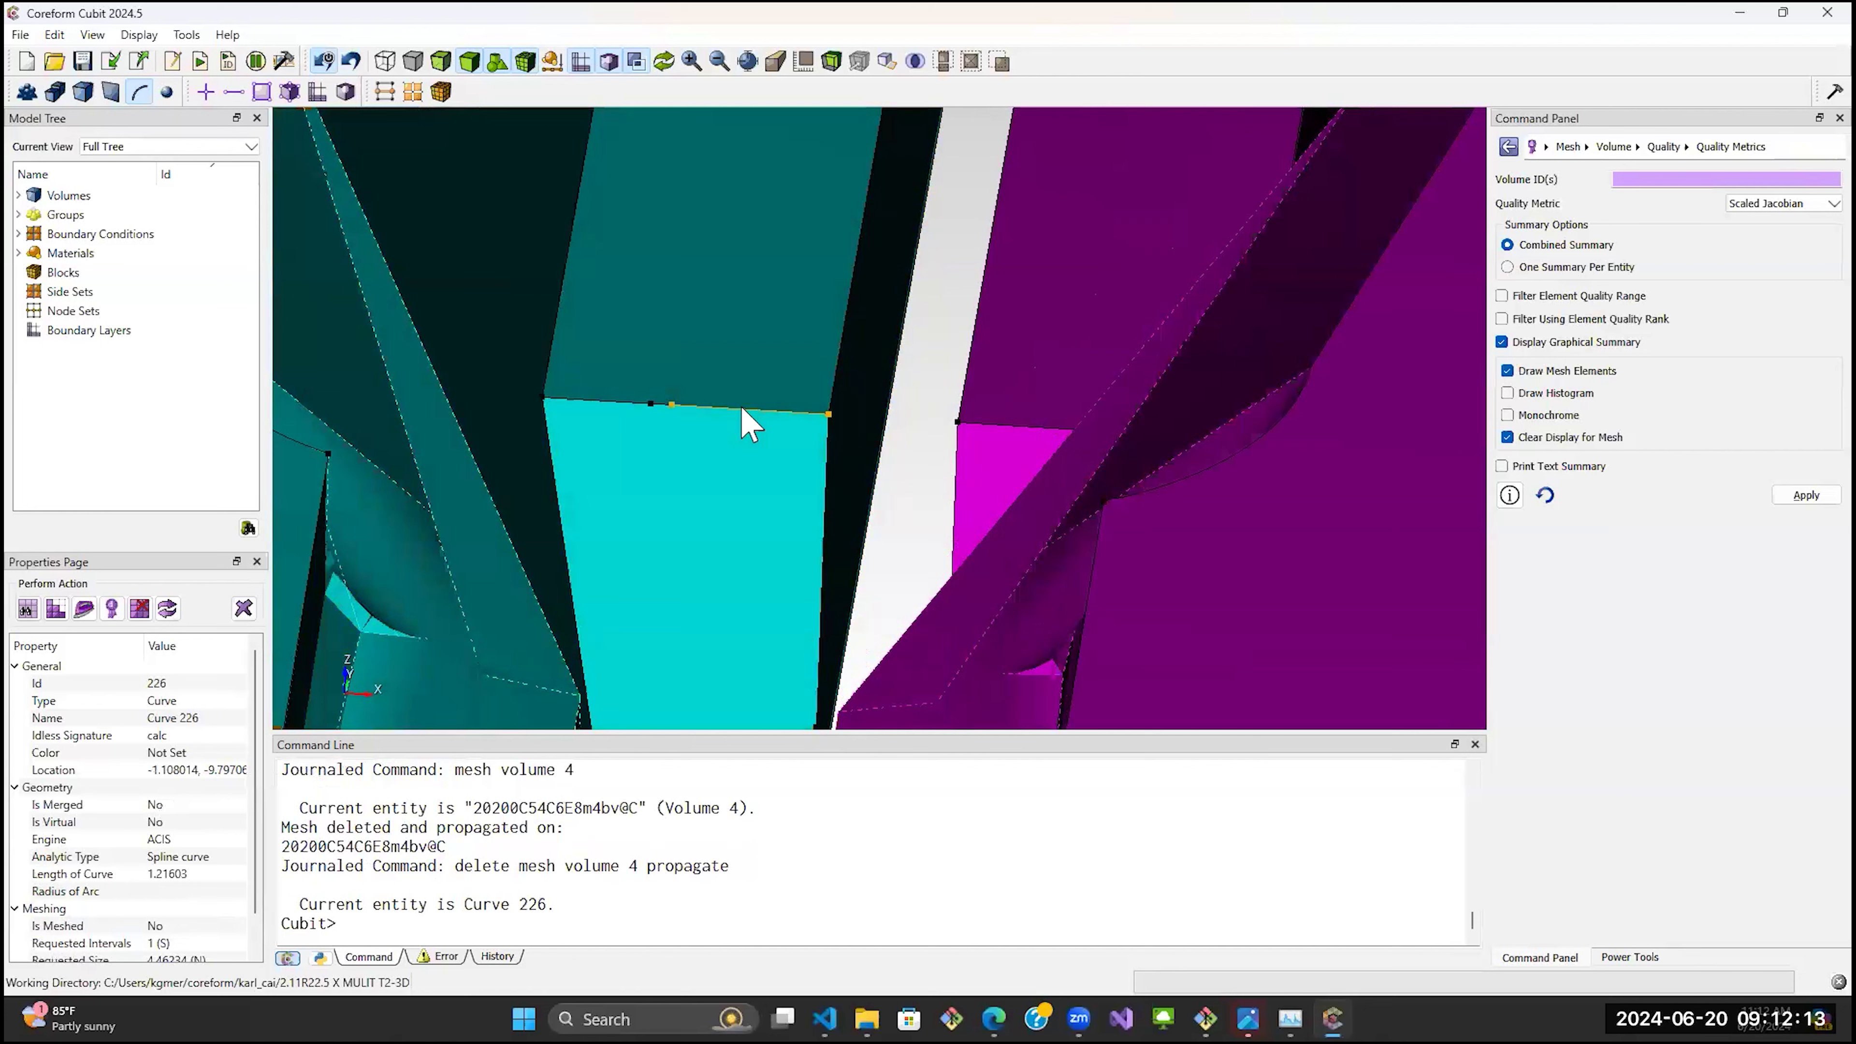
right_click(742, 410)
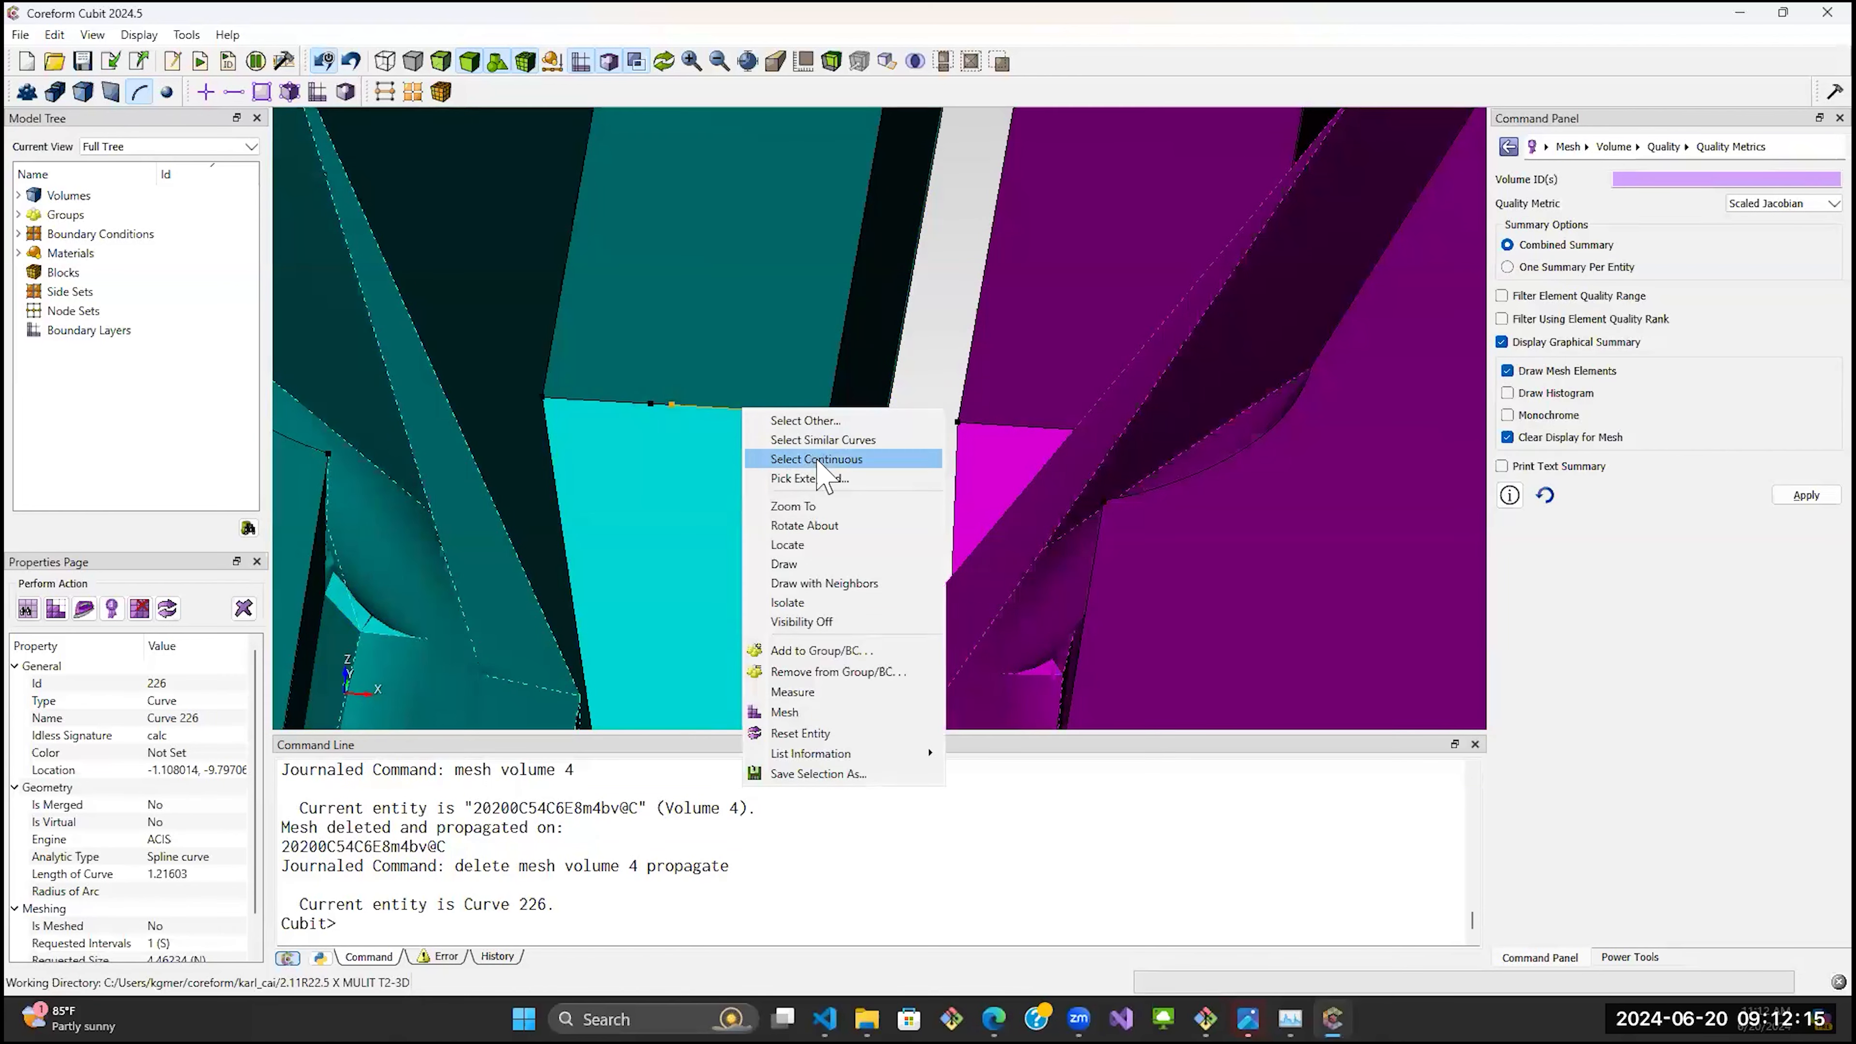
left_click(817, 459)
right_click(754, 411)
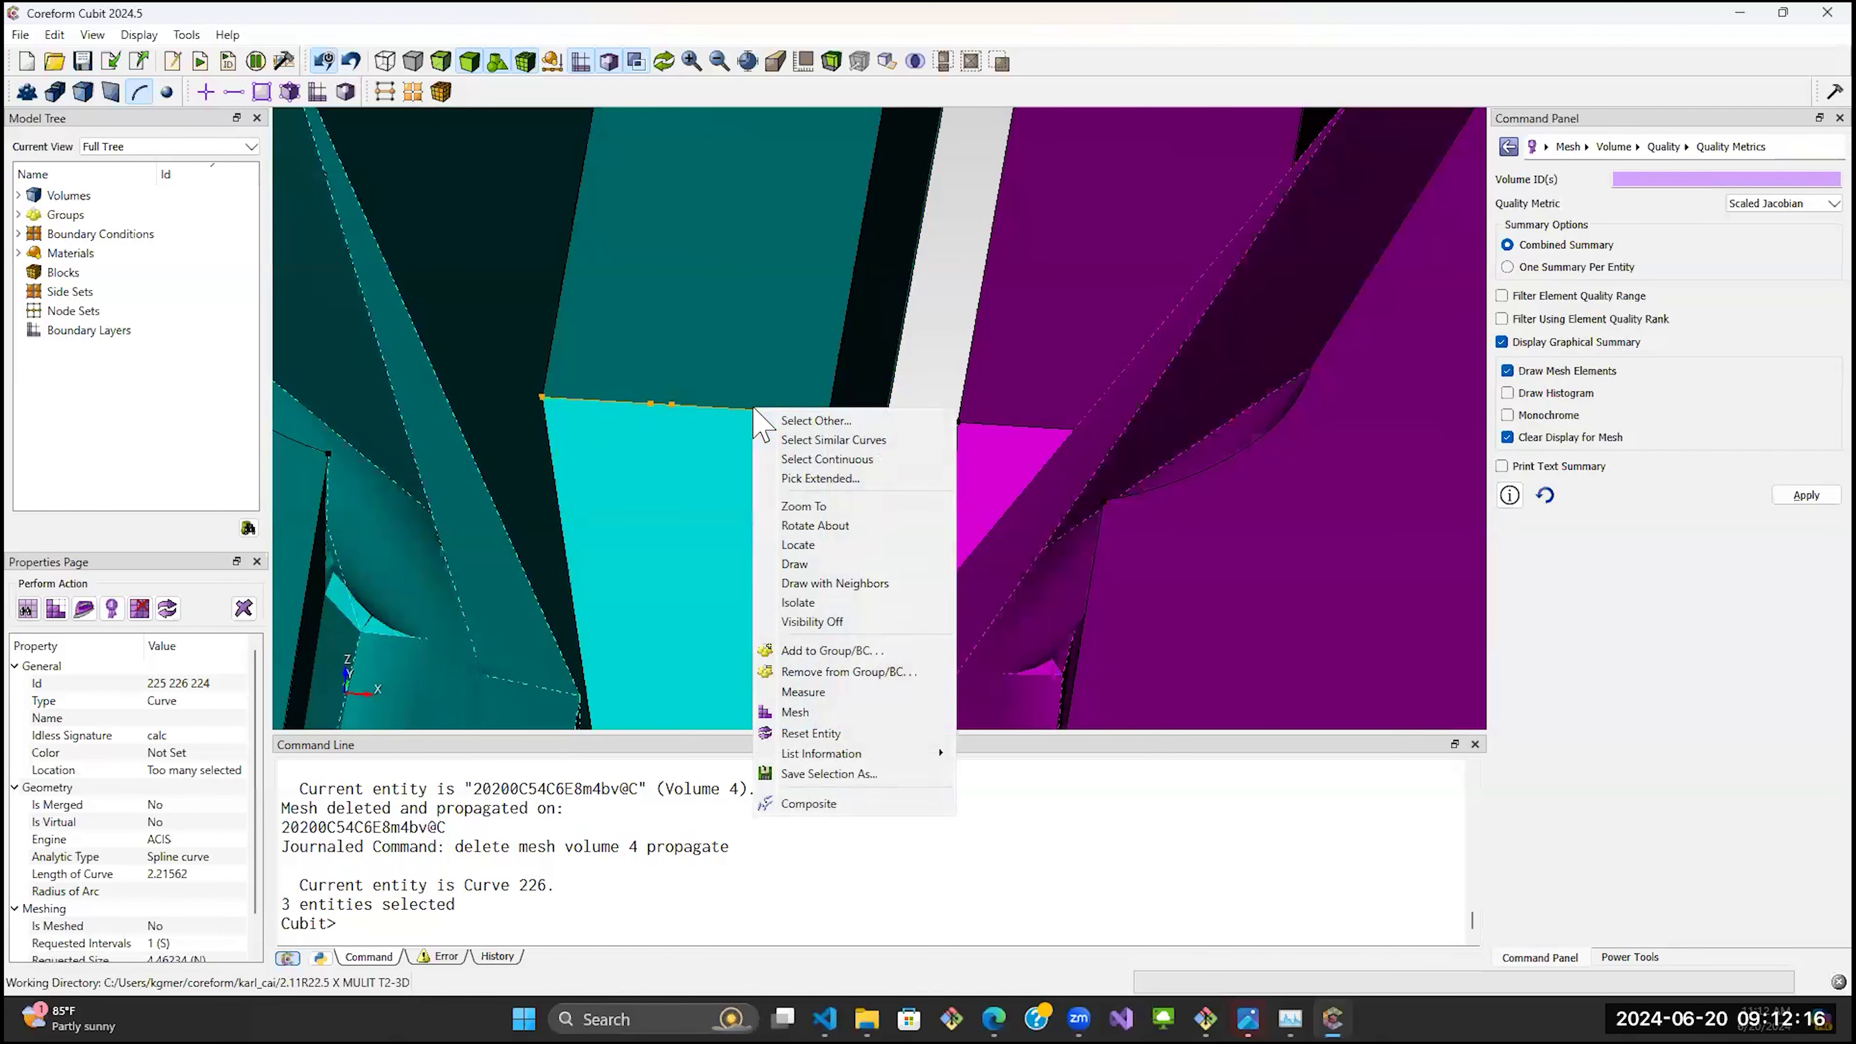
left_click(825, 440)
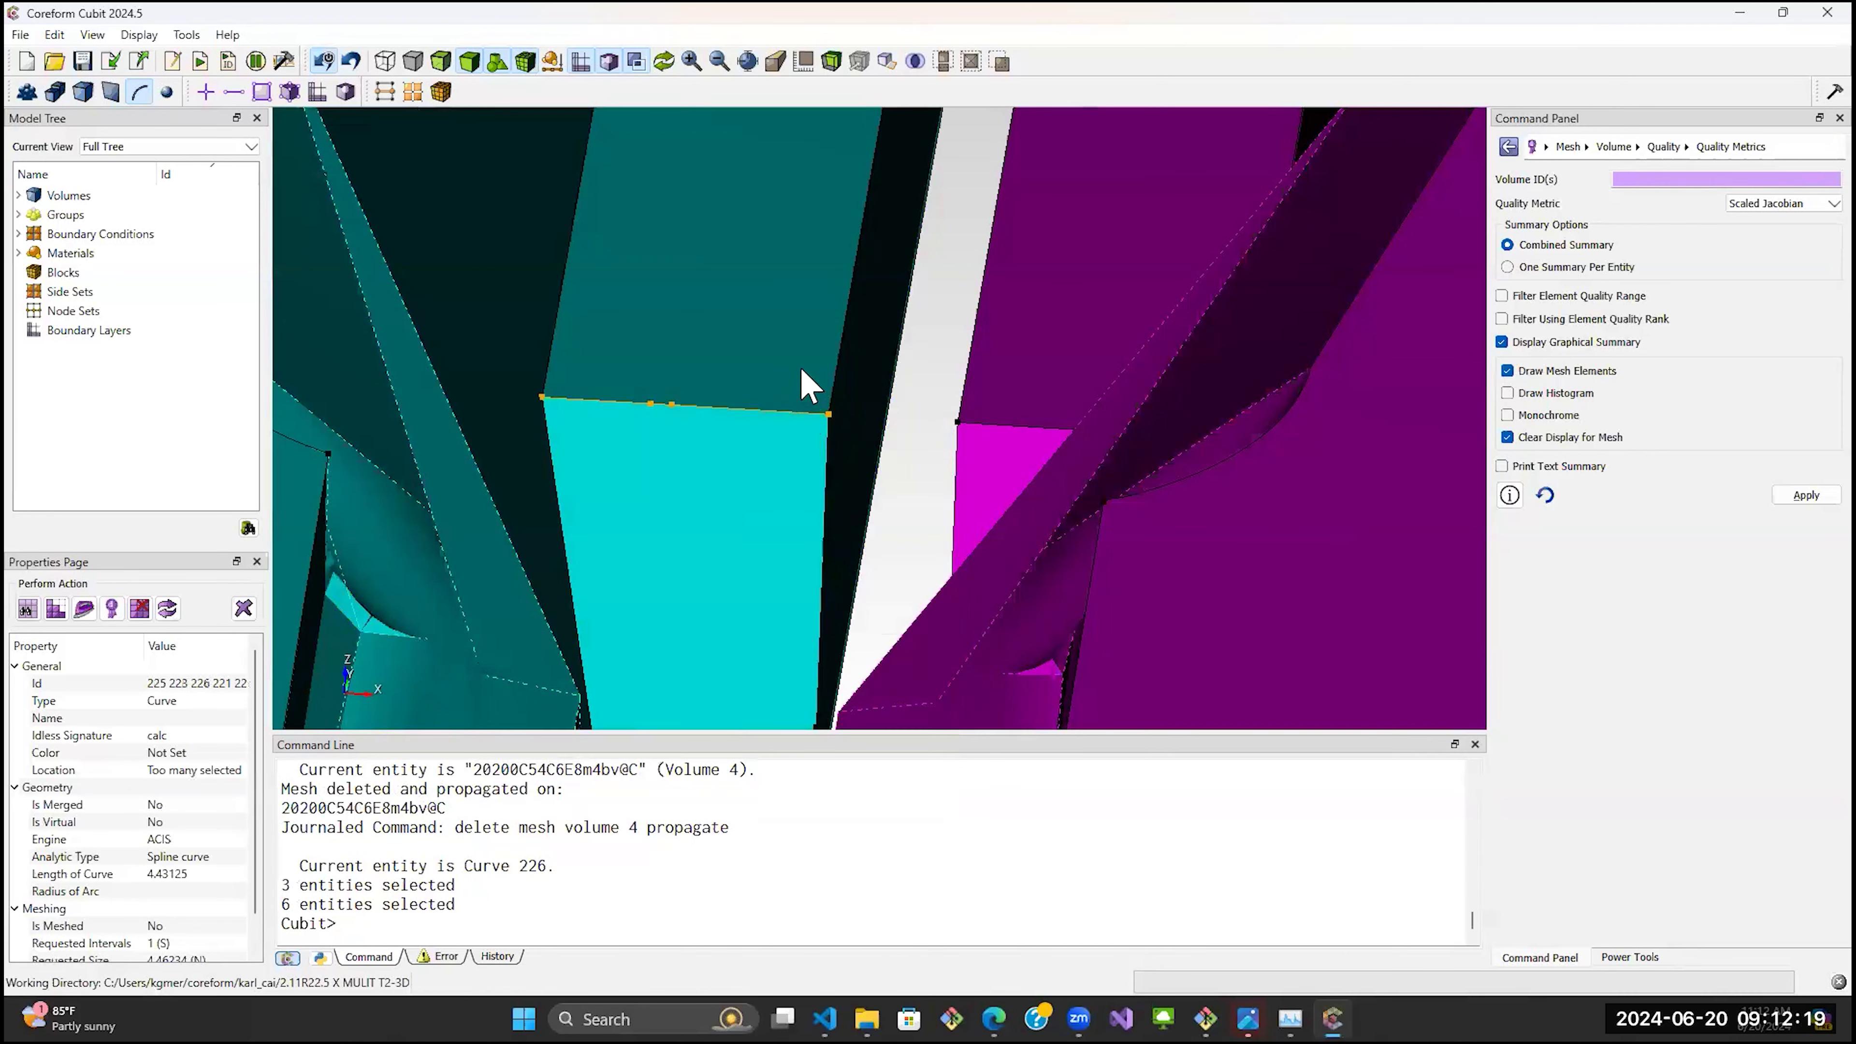
scroll(801, 385, "down", 5)
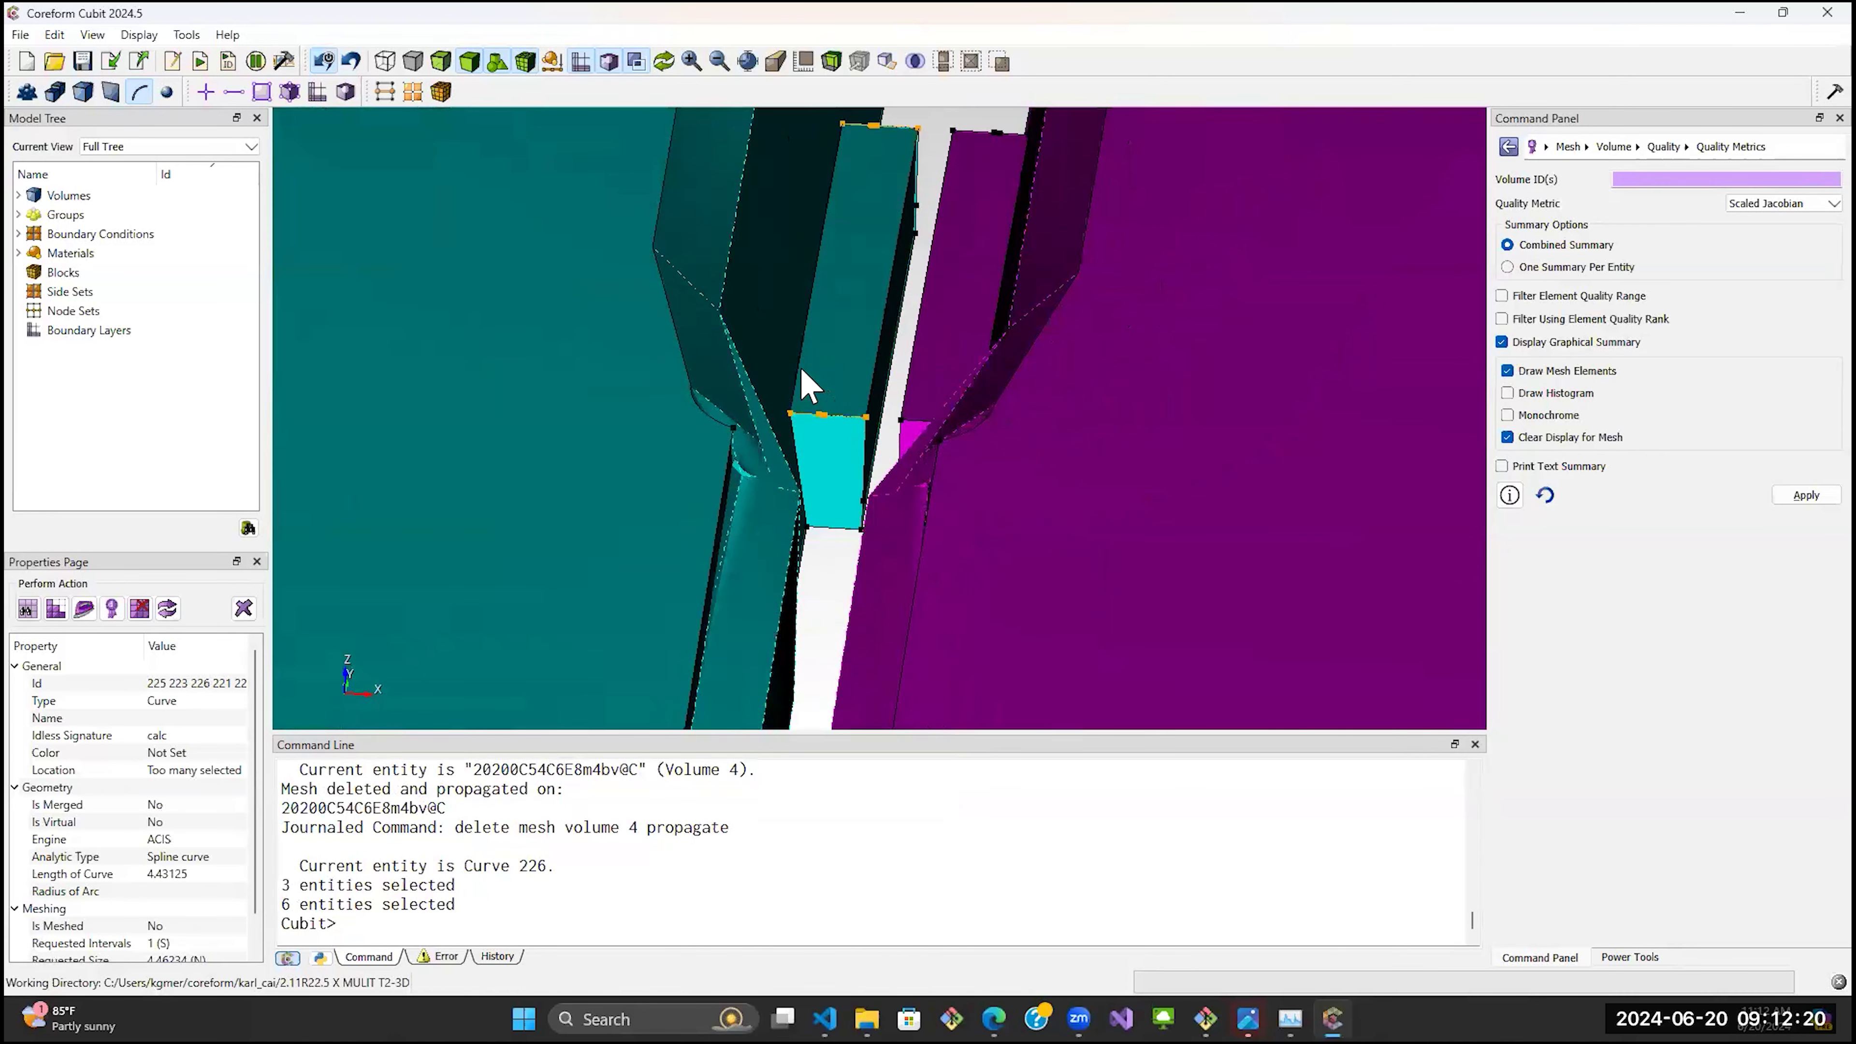
right_click(842, 271)
left_click(895, 667)
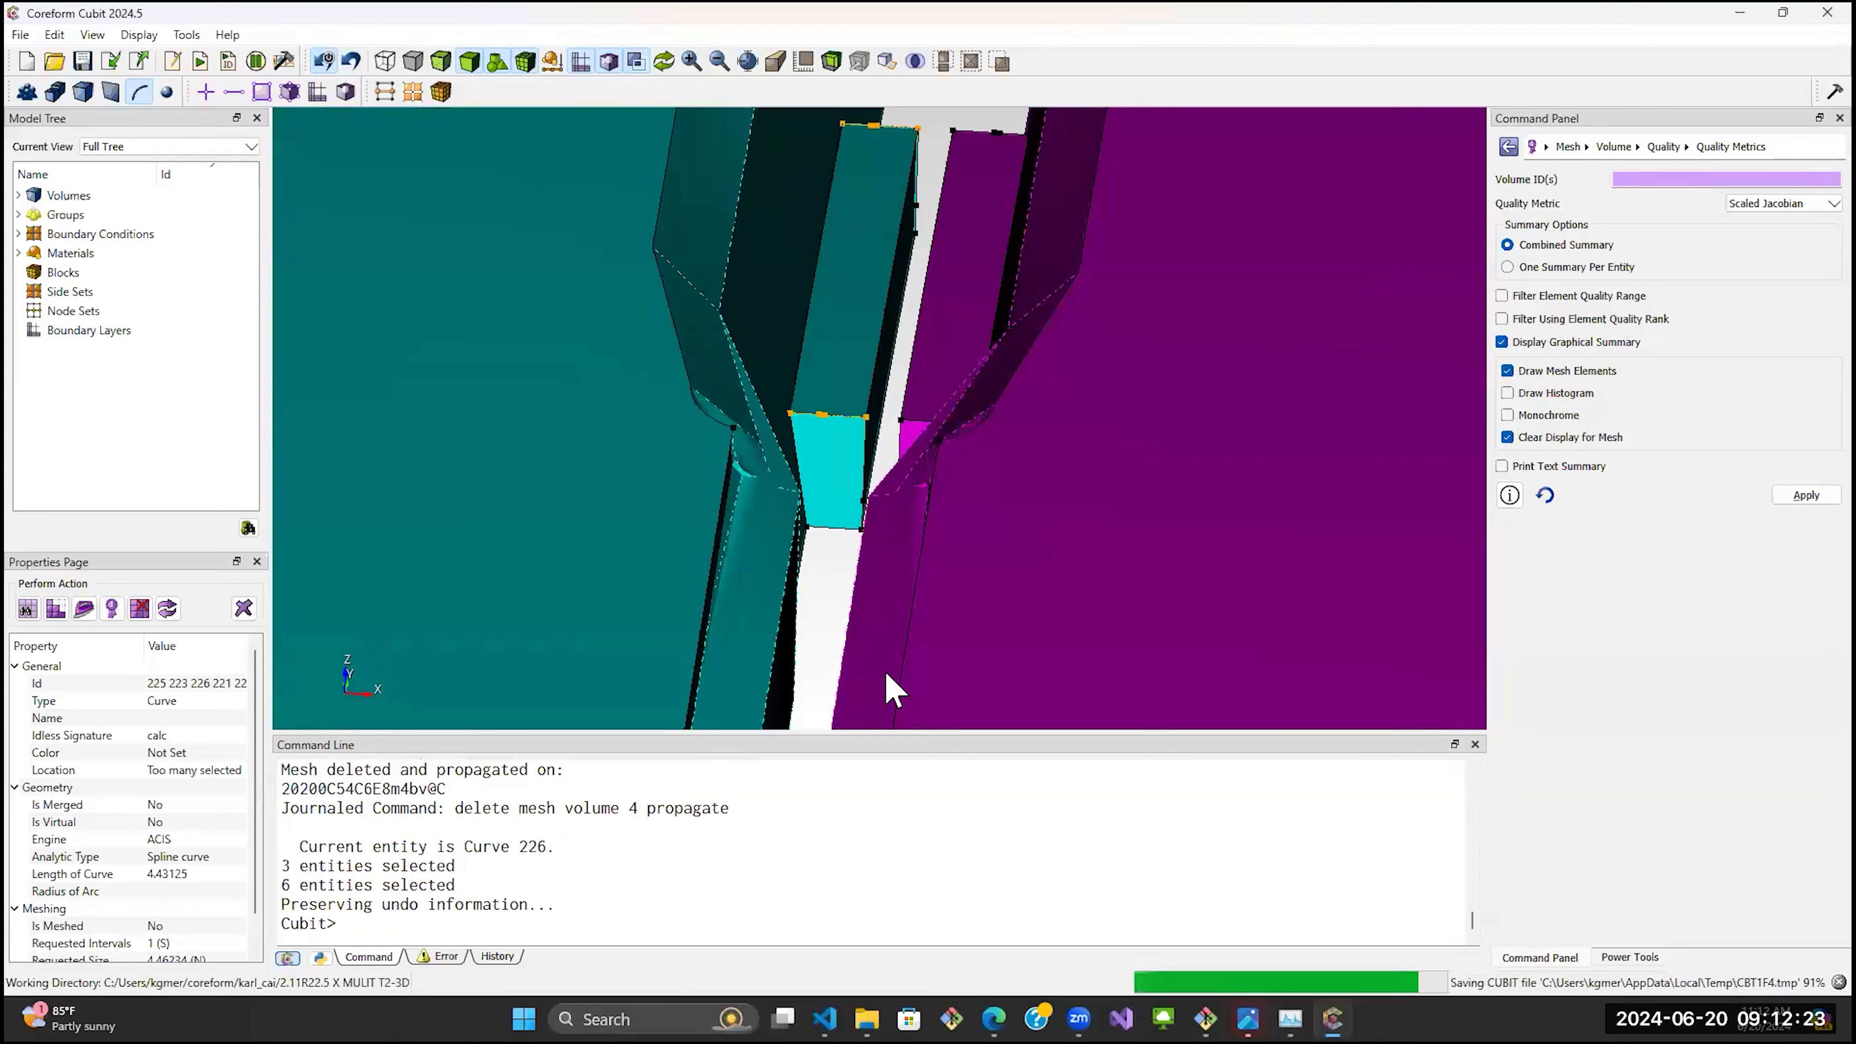
Composite curves 117 to 119 along the magenta tab's end-face edge together with the similar curves 120 to 122 at its other end.
left_click_drag(742, 472, 808, 546)
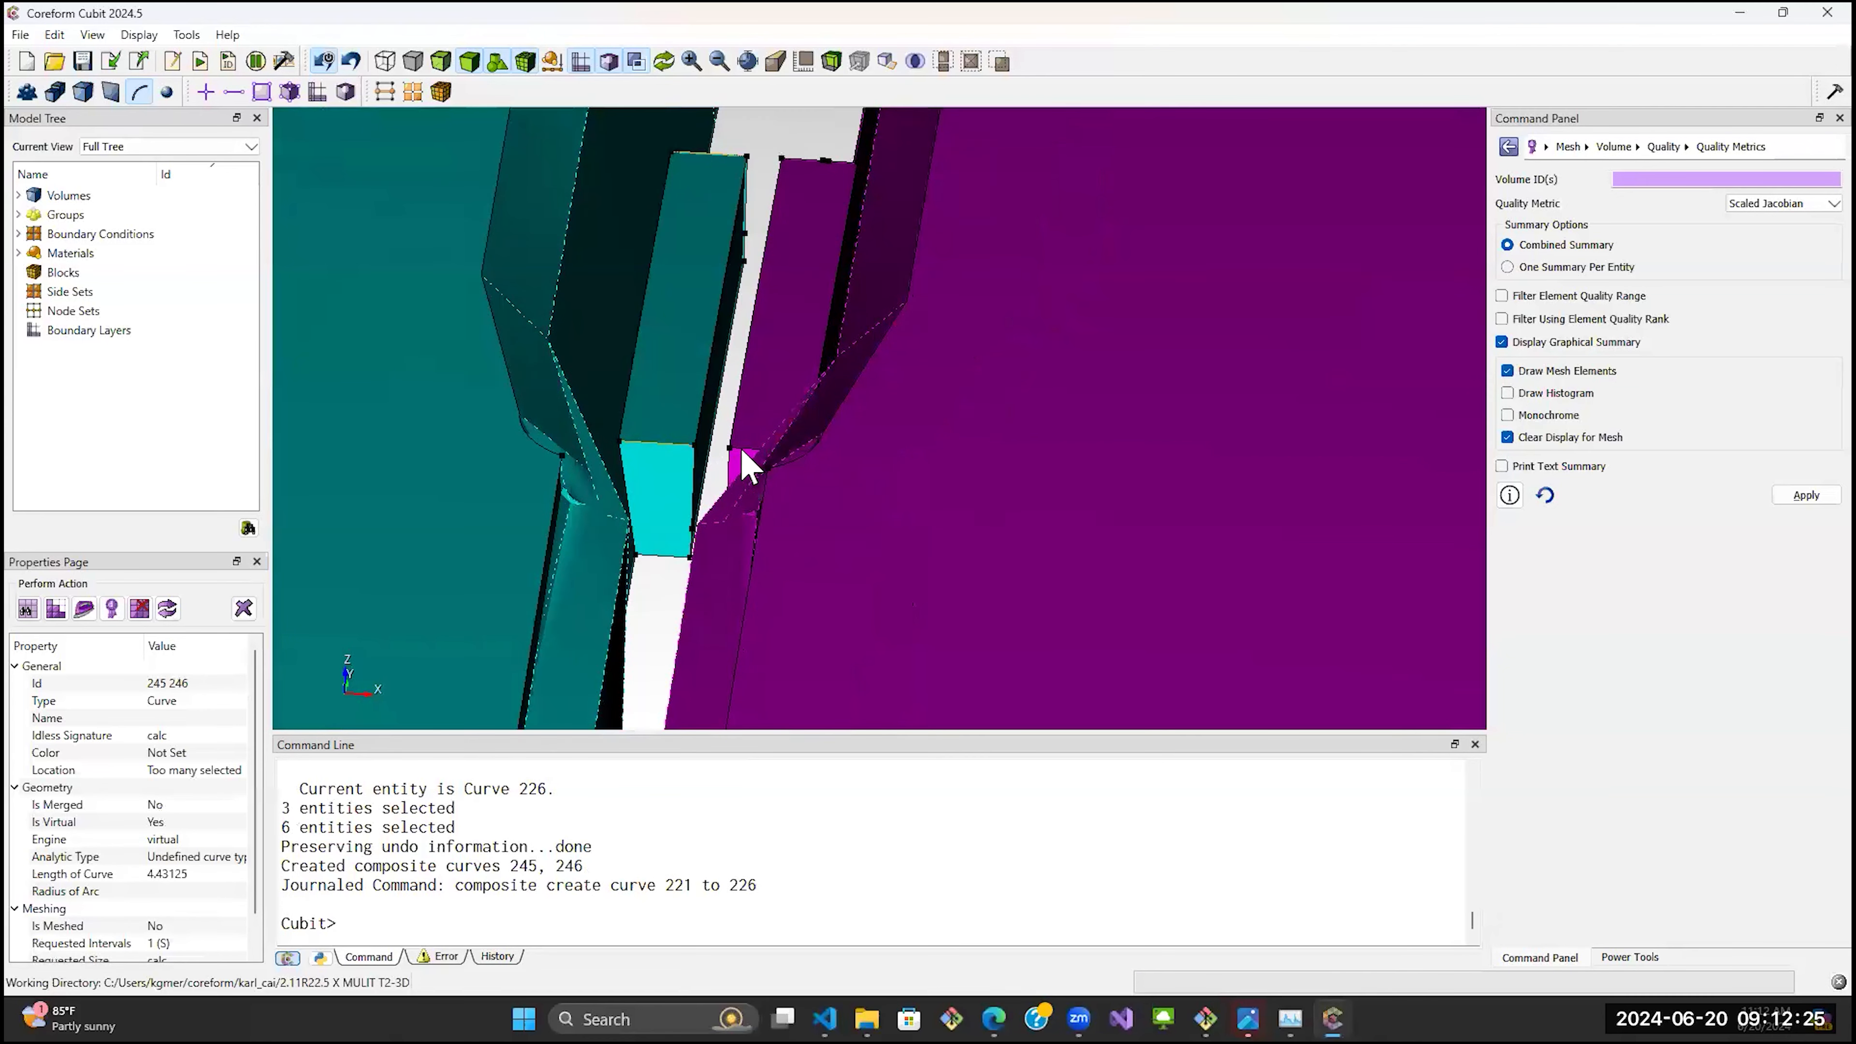
left_click_drag(761, 495, 854, 519)
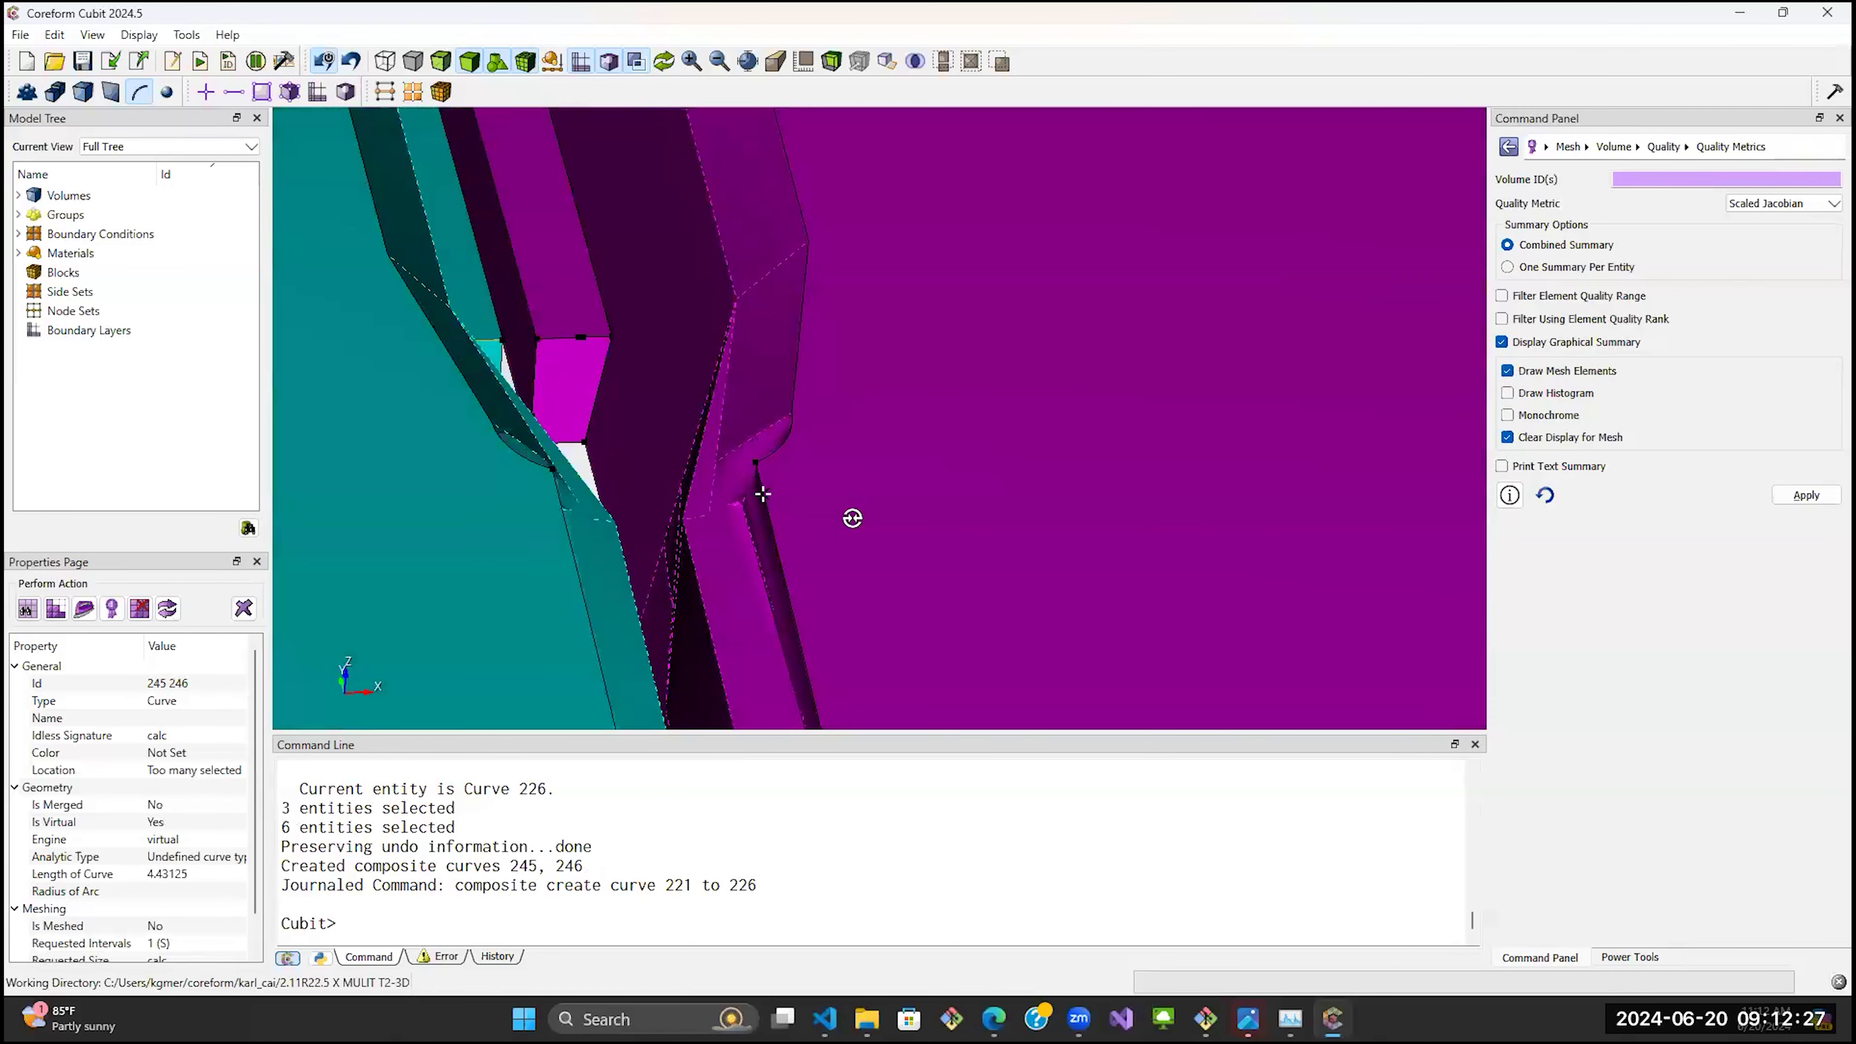
middle_click_drag(716, 424, 858, 542)
scroll(812, 503, "up", 5)
middle_click_drag(900, 454, 1061, 371)
left_click(646, 454)
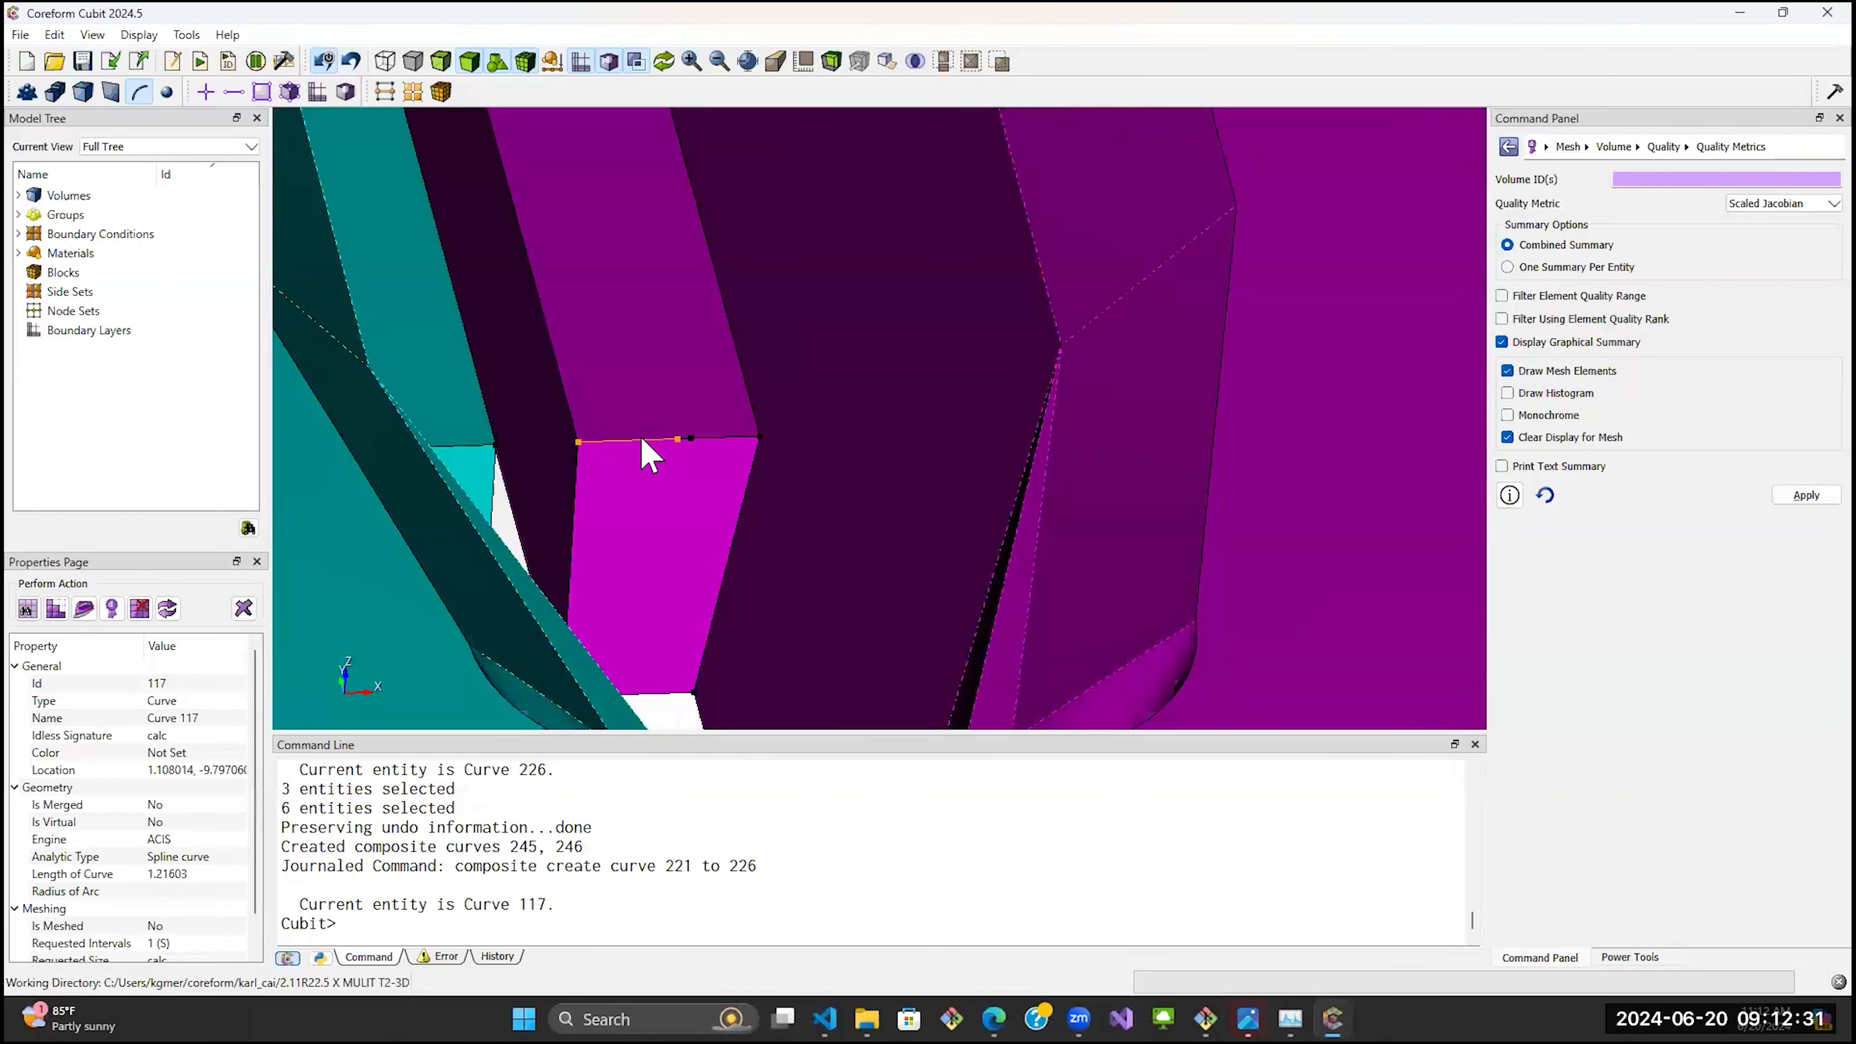
right_click(643, 442)
left_click(687, 485)
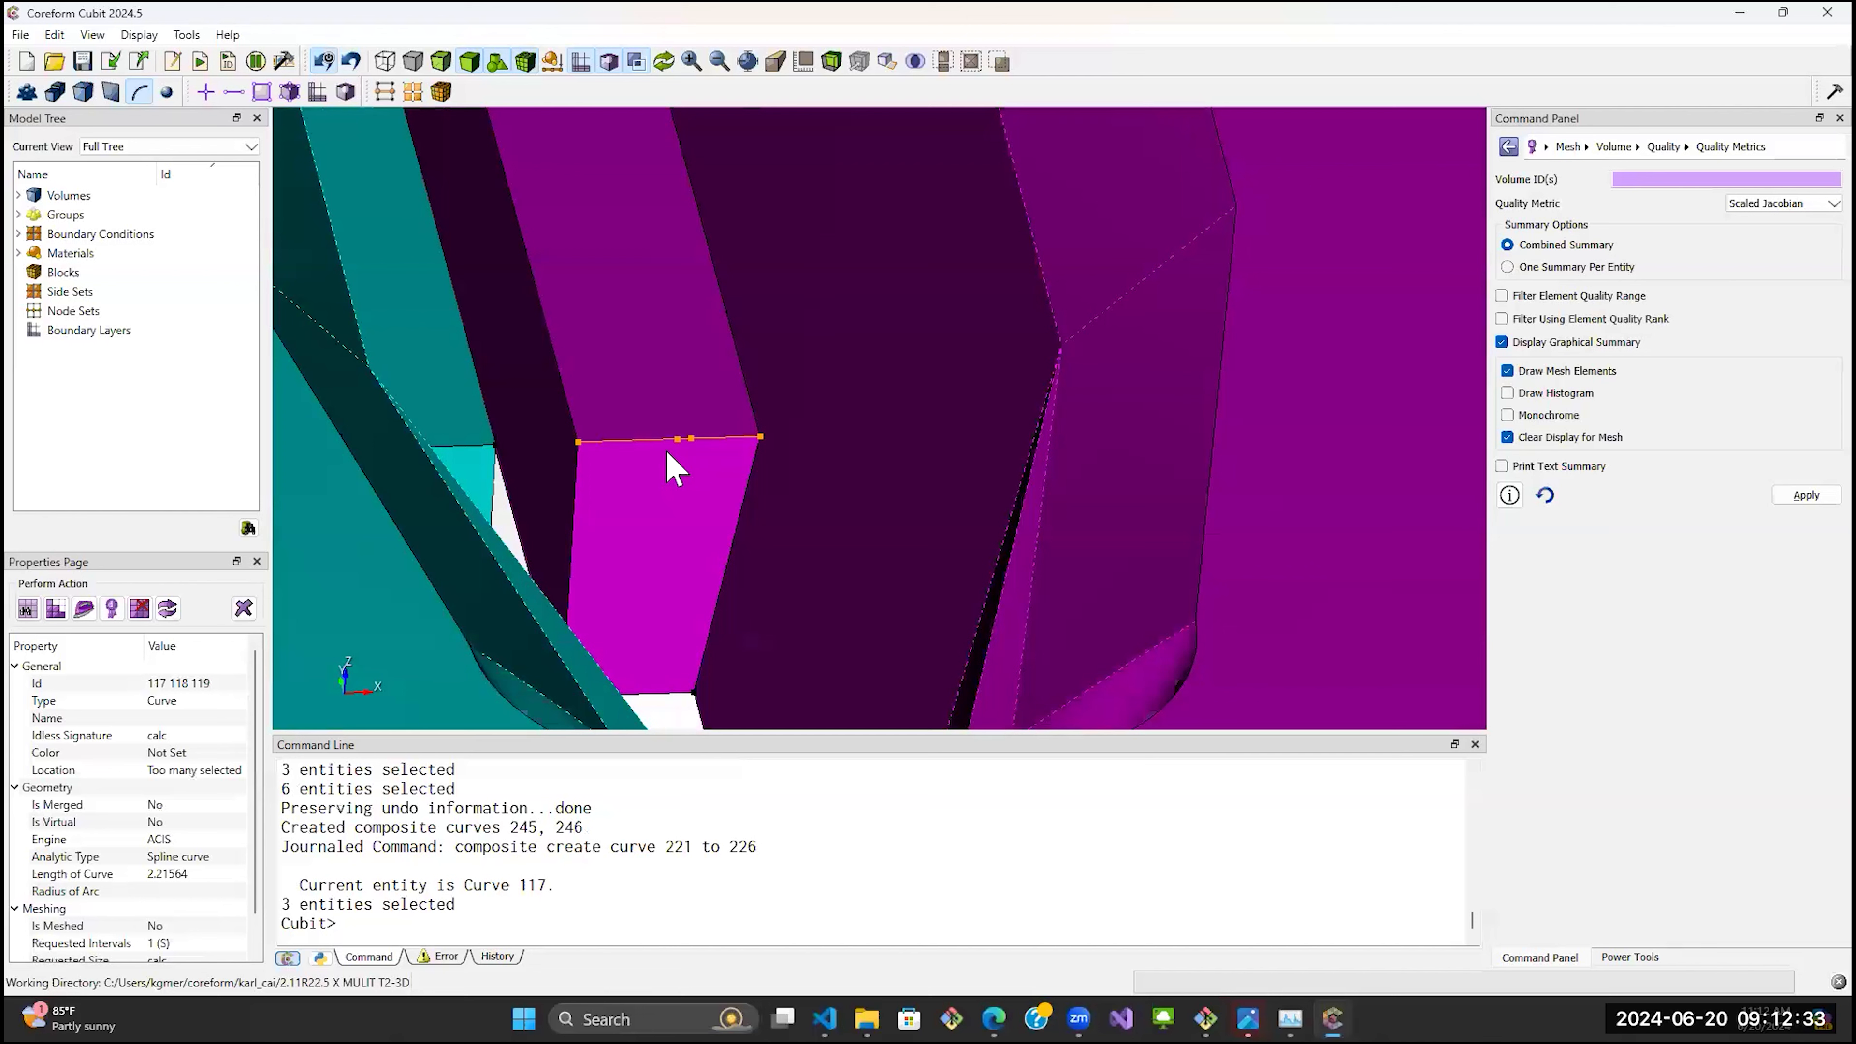
right_click(635, 442)
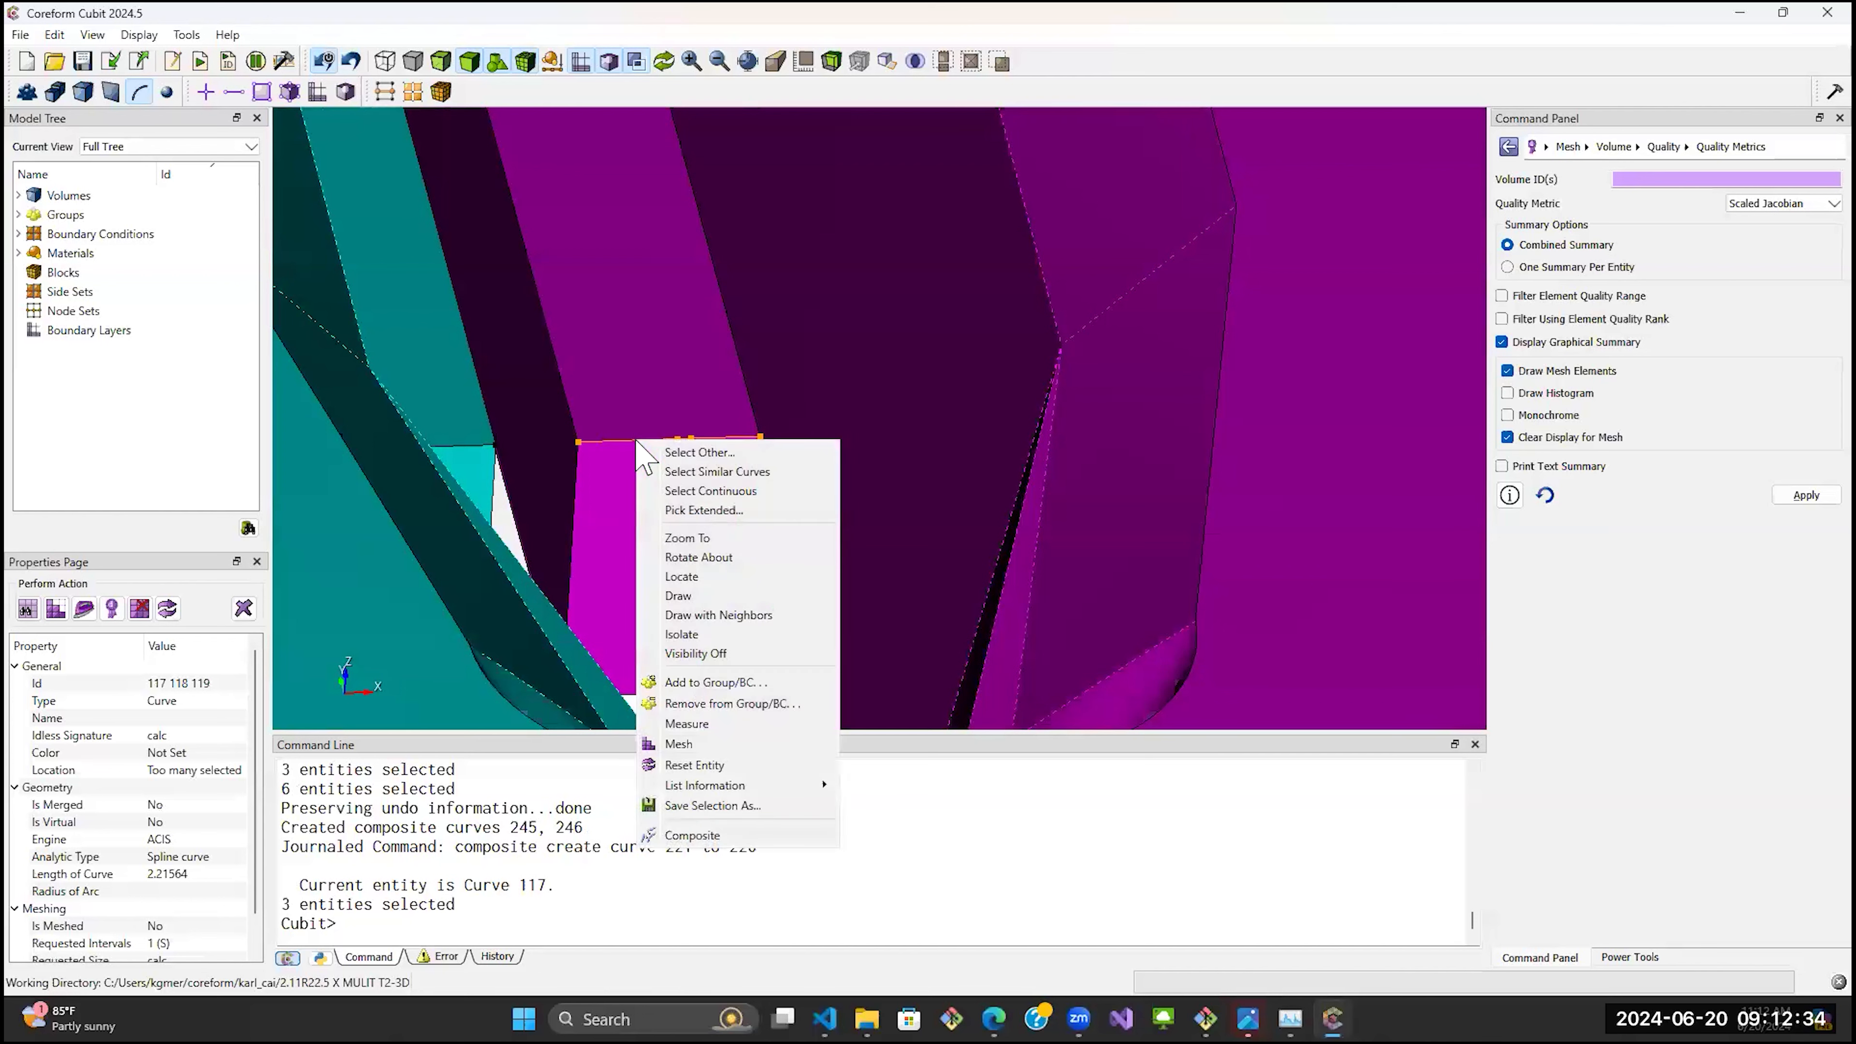
left_click(681, 472)
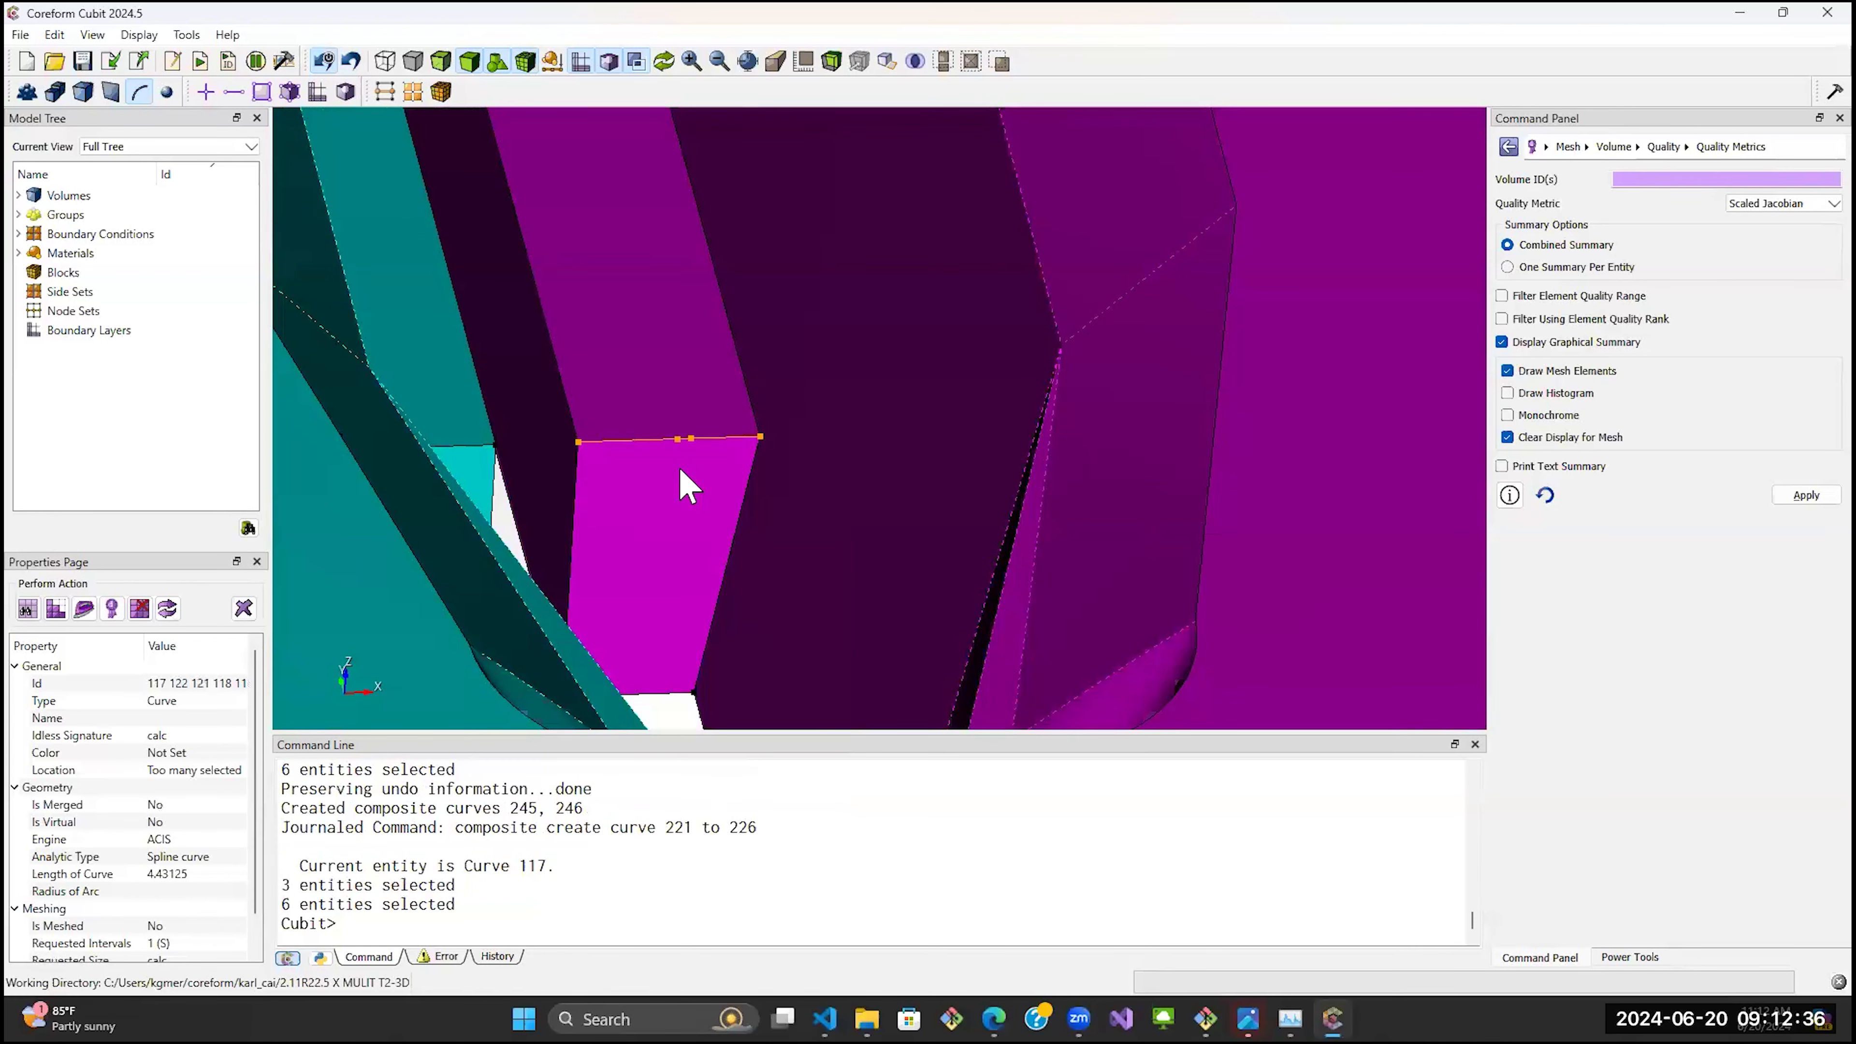
right_click(647, 441)
left_click(701, 831)
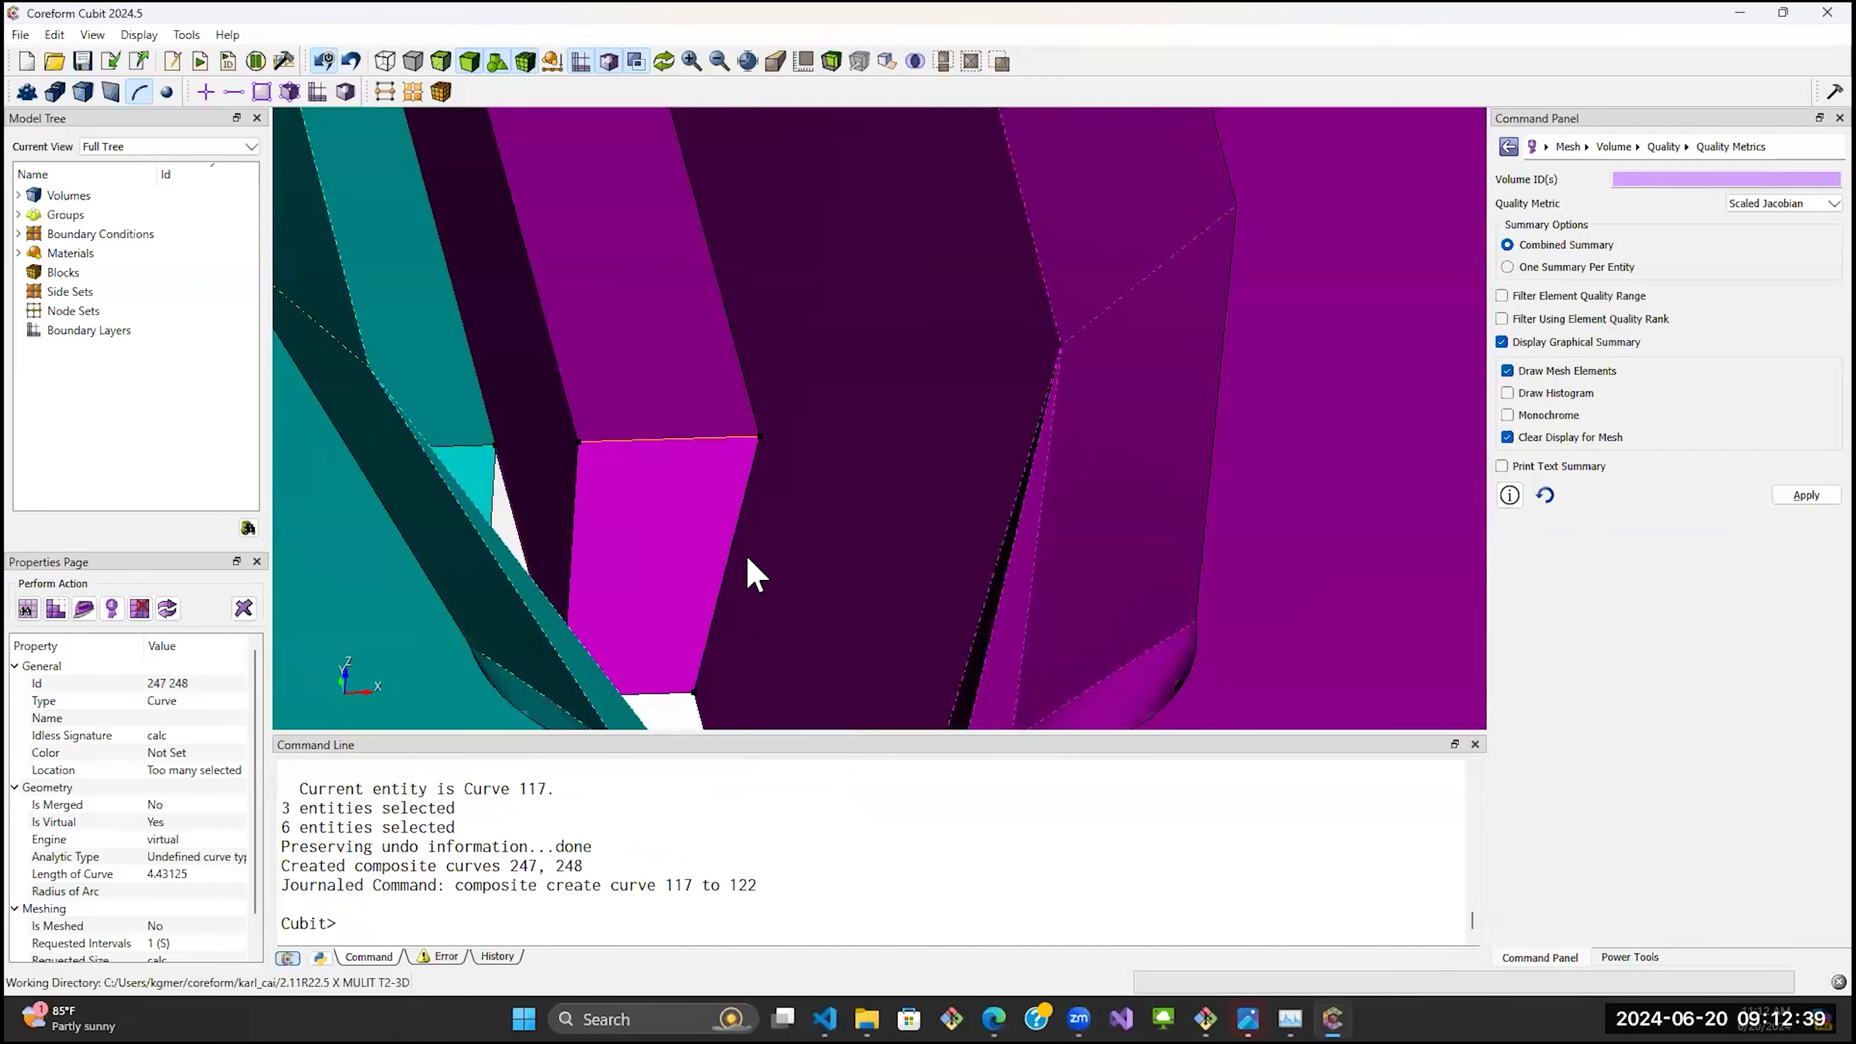
Mesh Volumes 1, 2, 3 and 4 together in one operation.
scroll(747, 569, "down", 5)
scroll(752, 574, "down", 6)
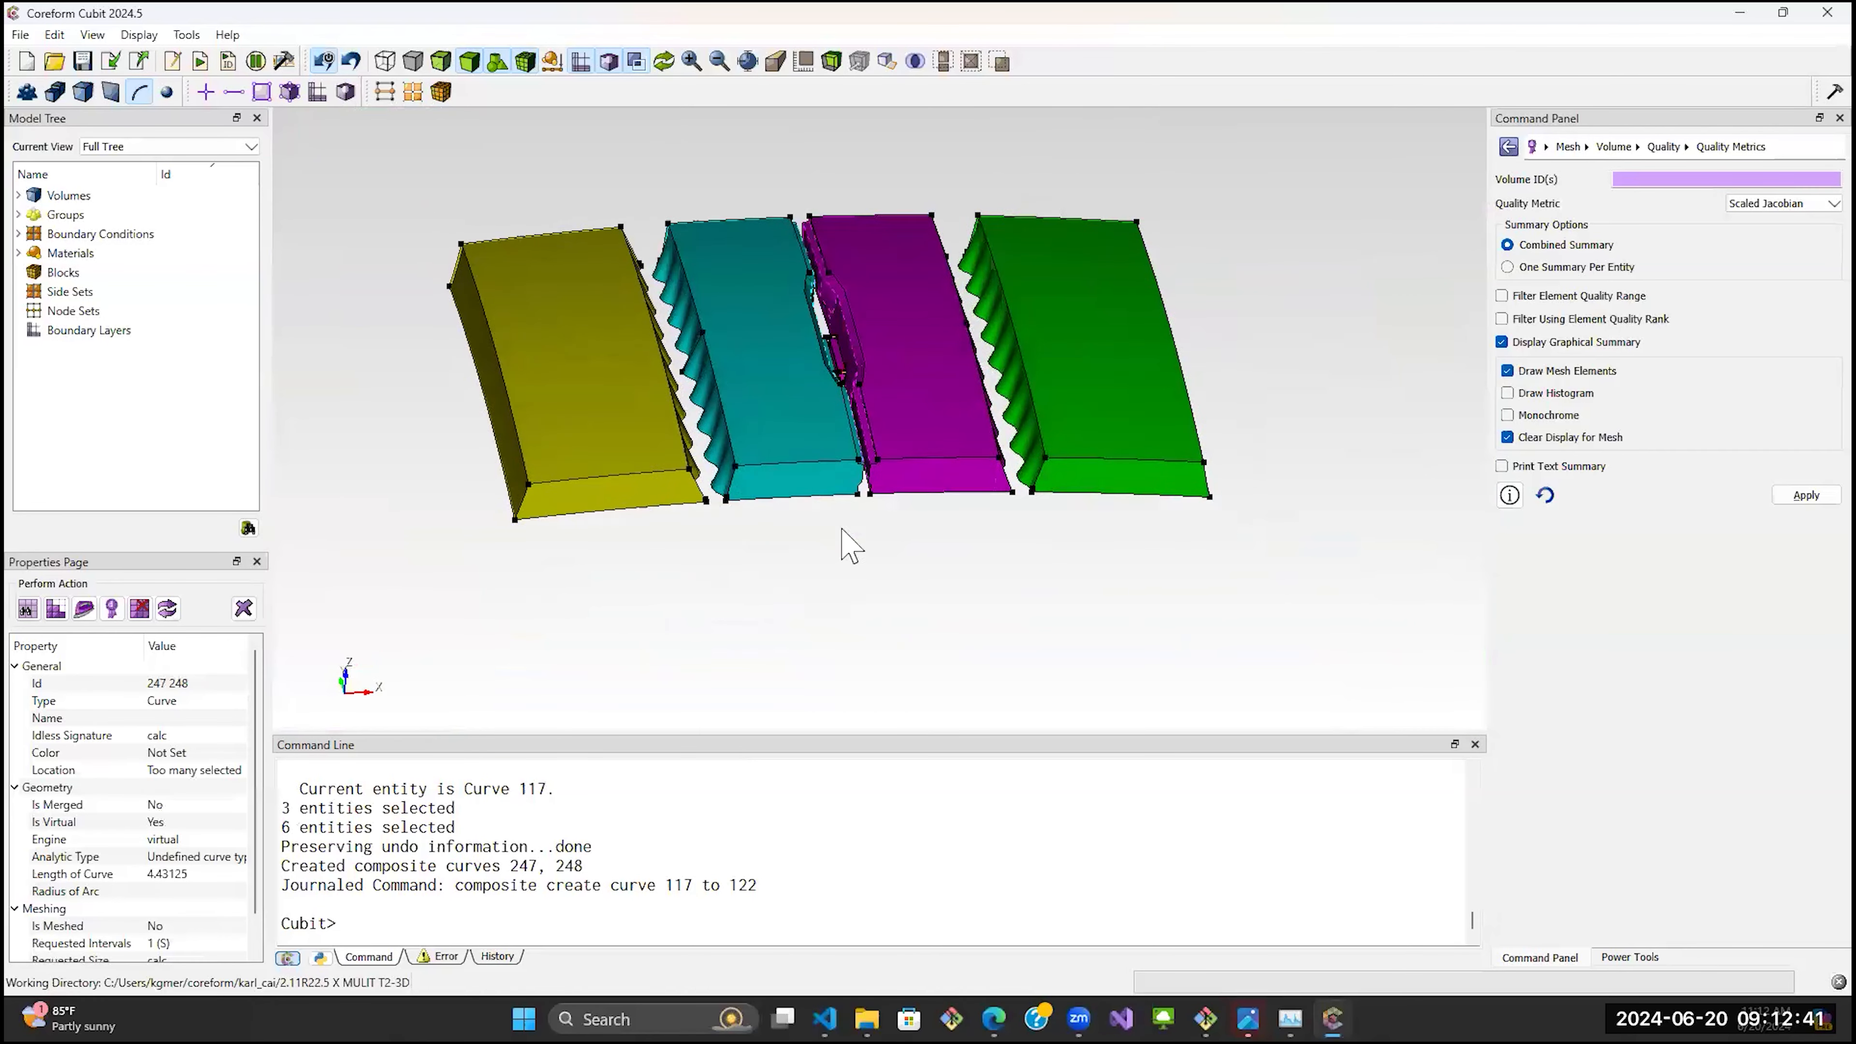
key("F3")
left_click(612, 365)
left_click(770, 331, "ctrl")
left_click(873, 331, "ctrl")
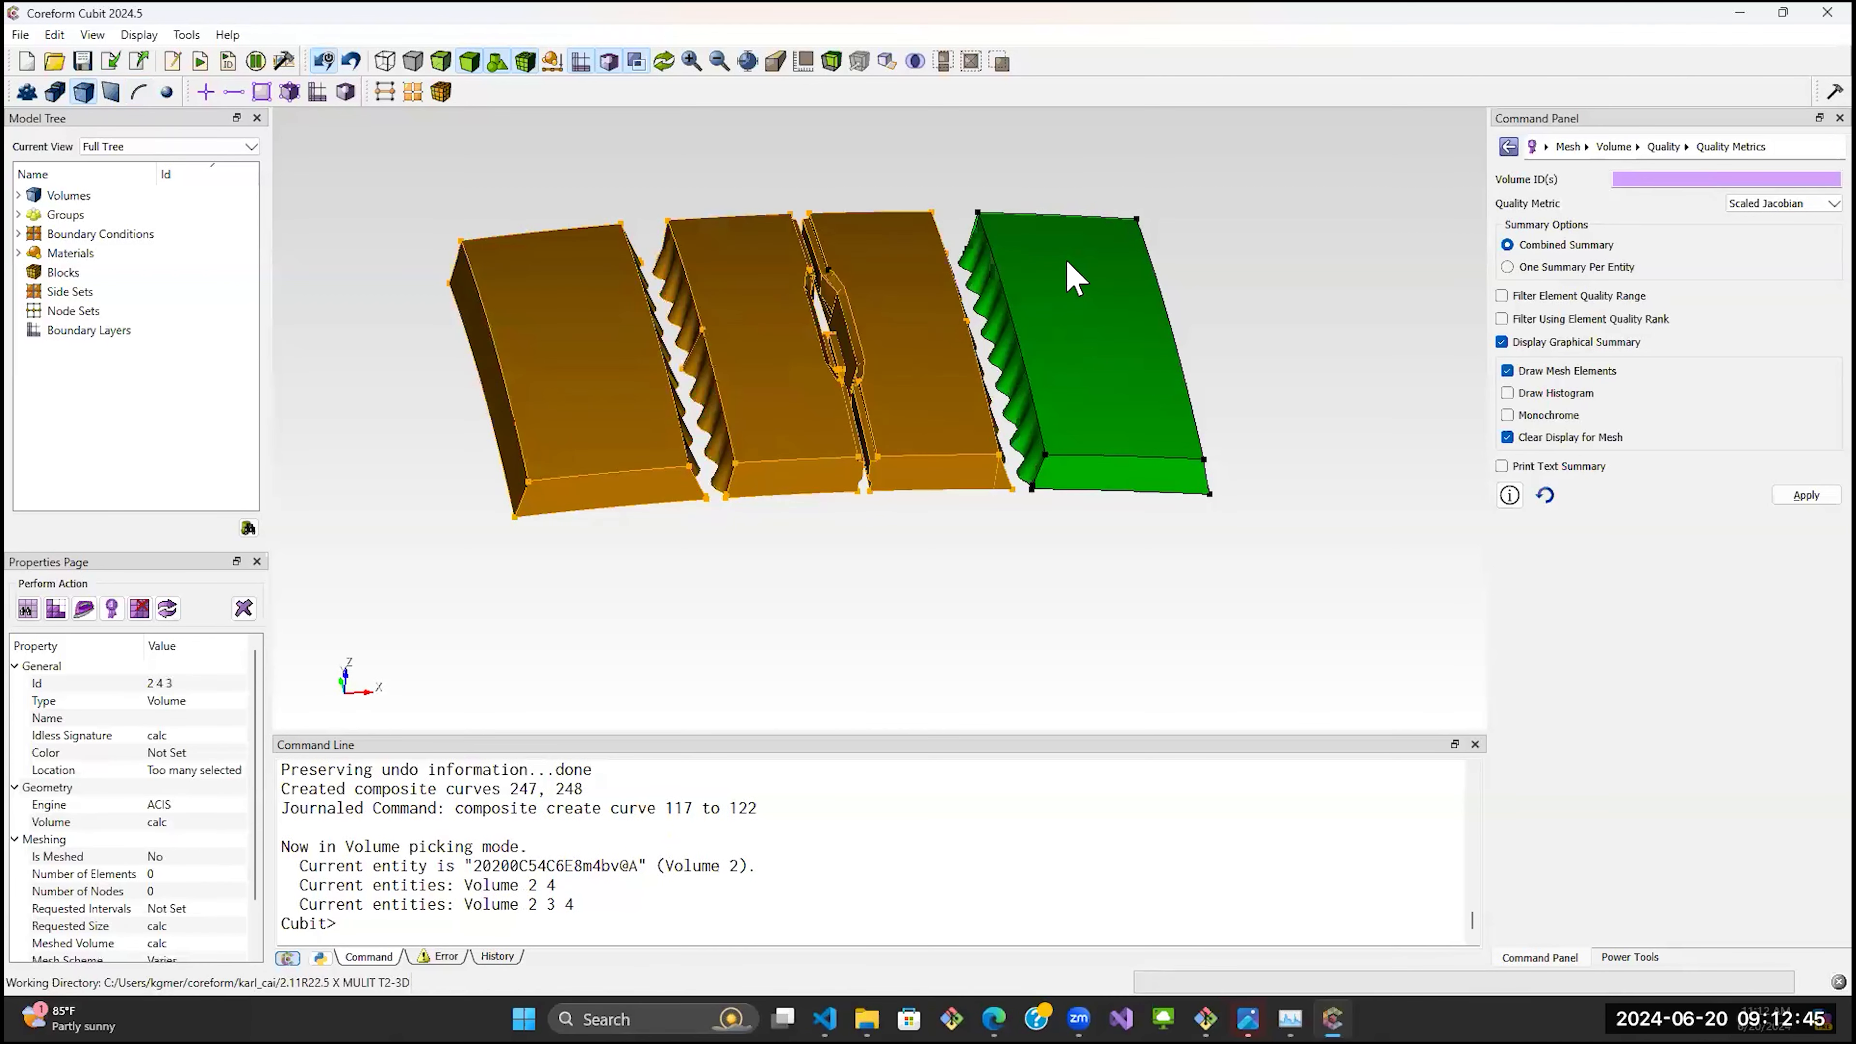
left_click(1073, 278, "ctrl")
left_click(56, 609)
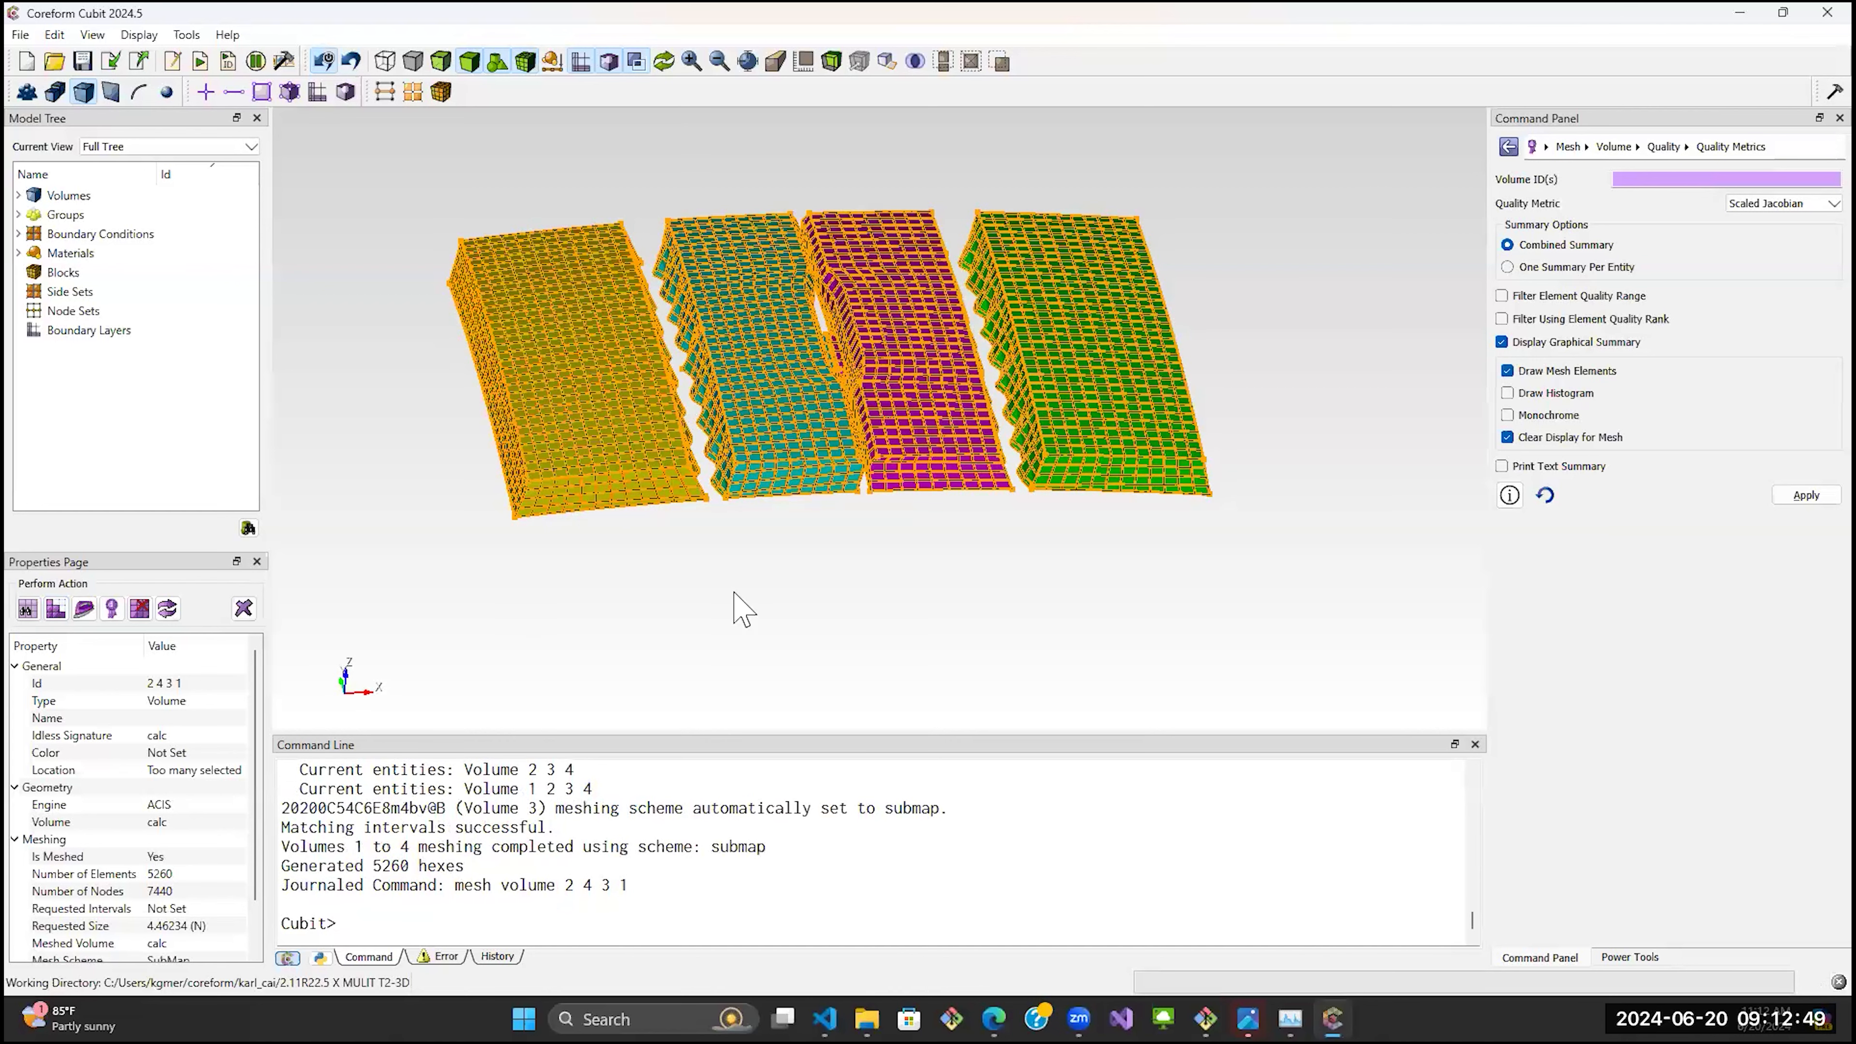
Examine the hex mesh of all four volumes from above and from the underside.
middle_click_drag(981, 577, 893, 492)
scroll(635, 395, "up", 2)
middle_click_drag(763, 463, 767, 563)
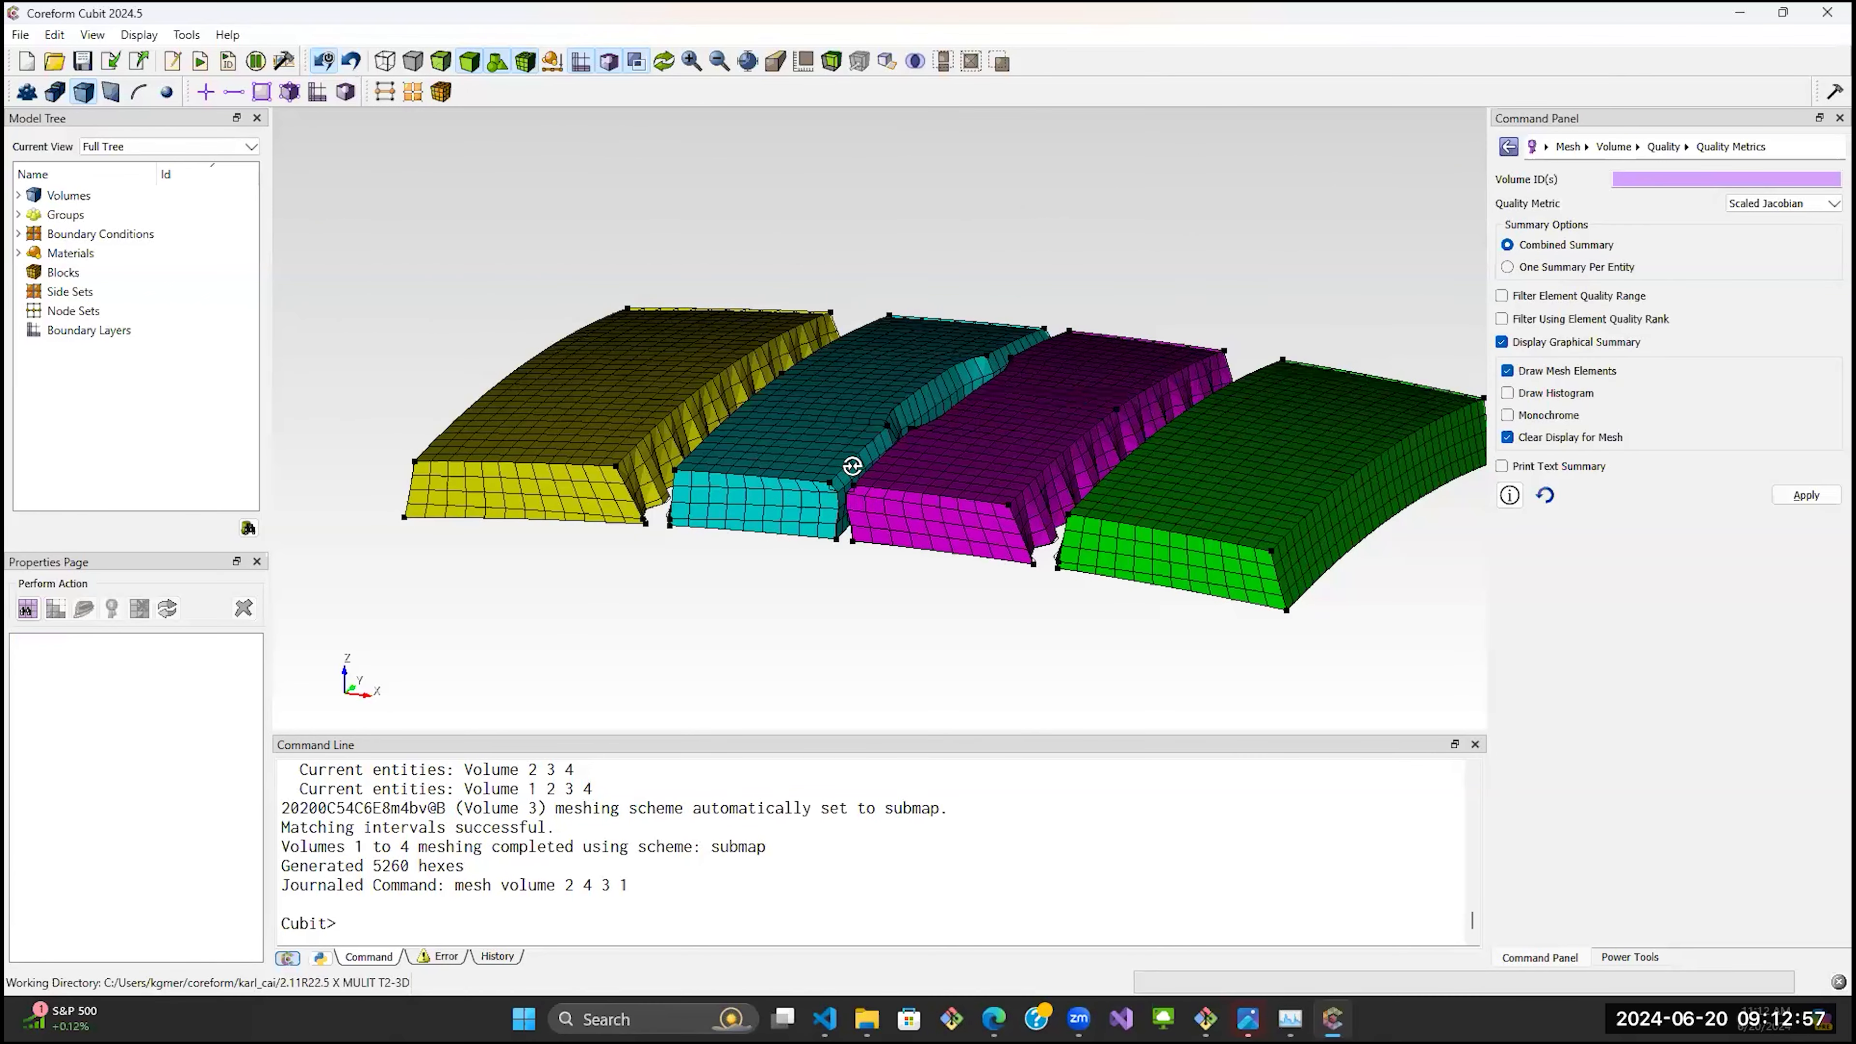
scroll(842, 491, "up", 2)
middle_click_drag(842, 491, 840, 503)
middle_click_drag(840, 497, 793, 449, "shift")
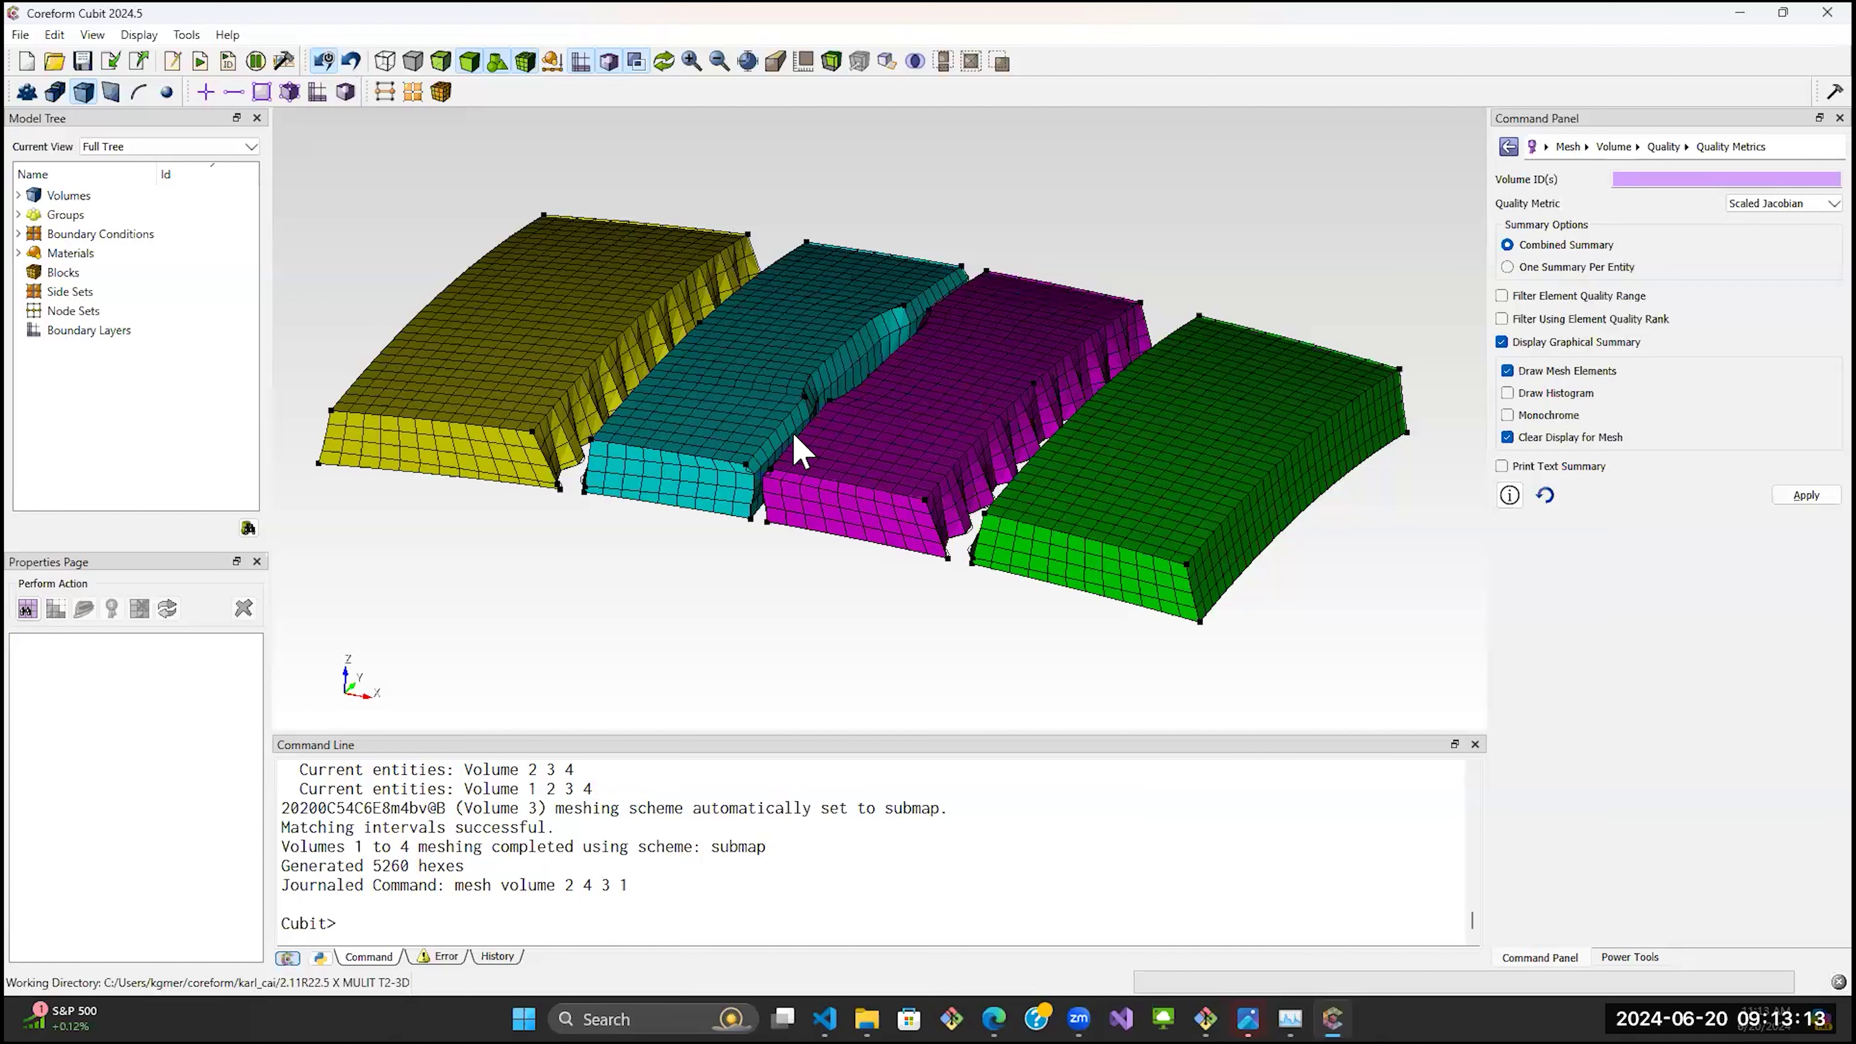
left_click(722, 387)
left_click_drag(696, 649, 726, 449)
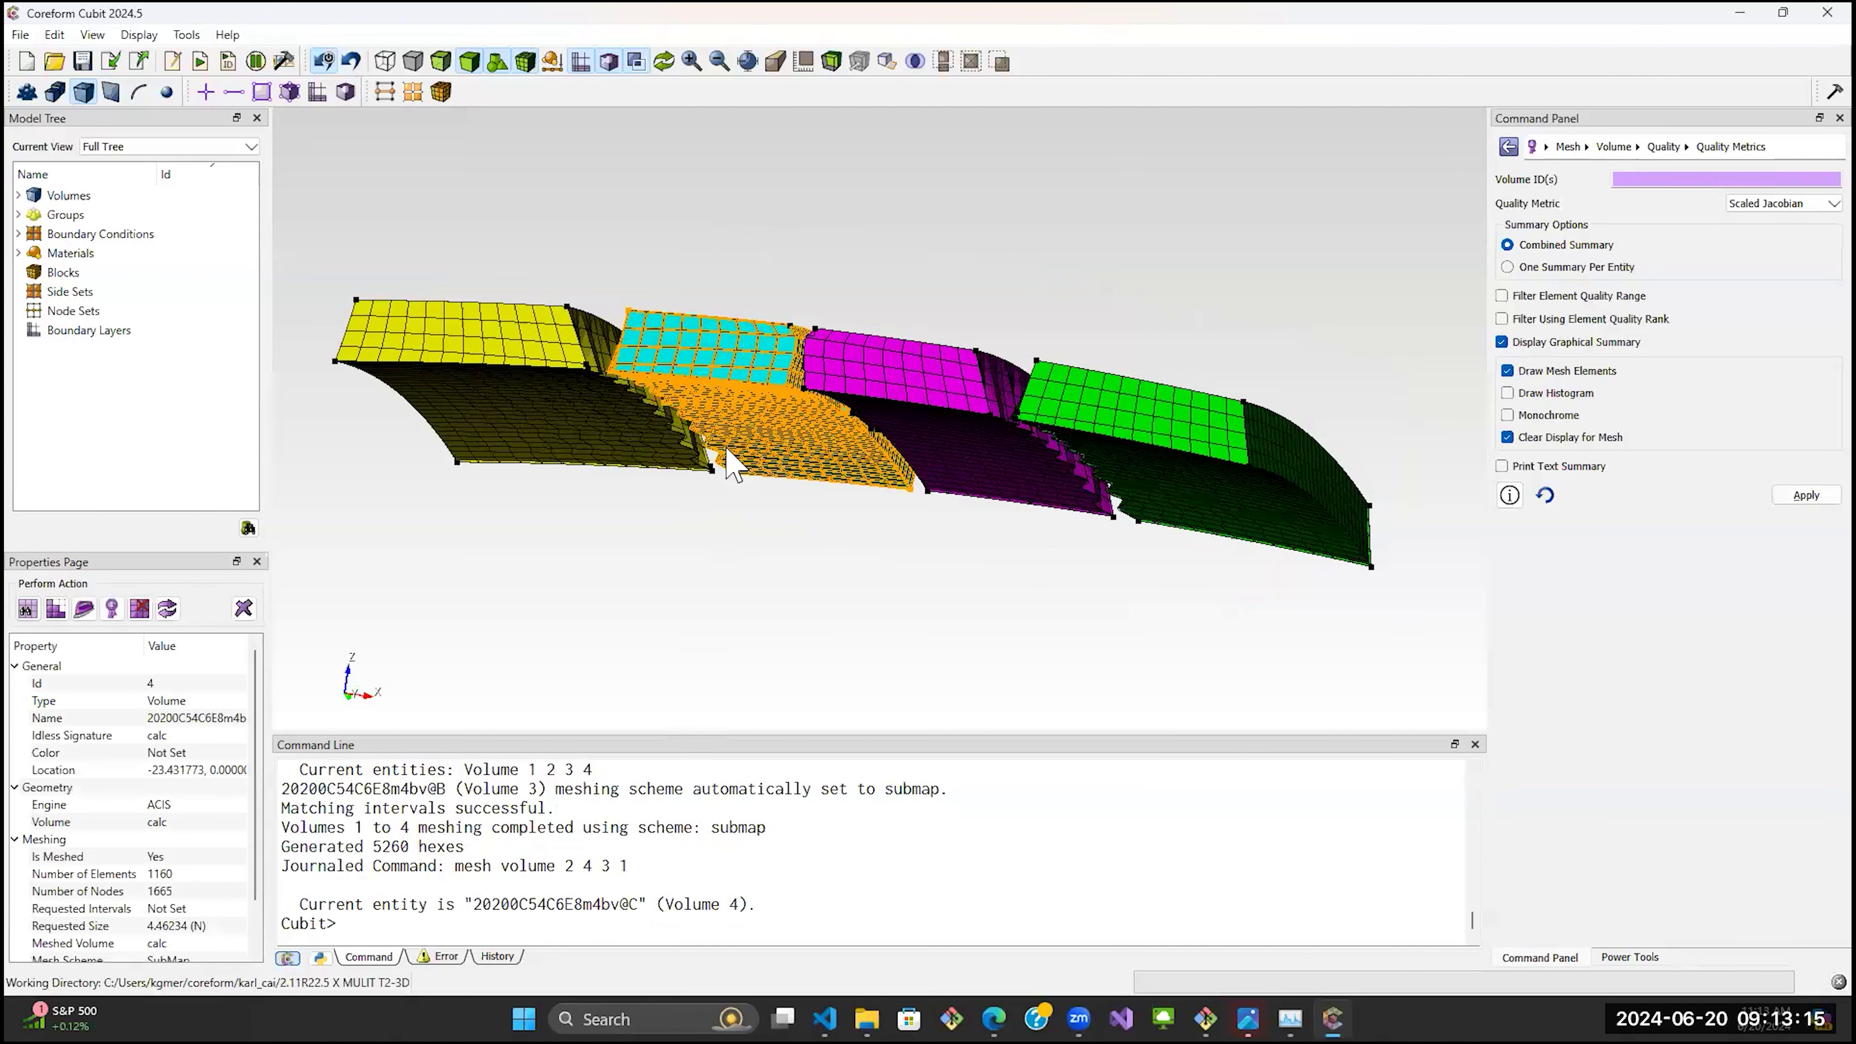
left_click(748, 353)
left_click_drag(855, 171, 893, 271)
left_click(973, 196)
left_click_drag(974, 195, 1008, 246)
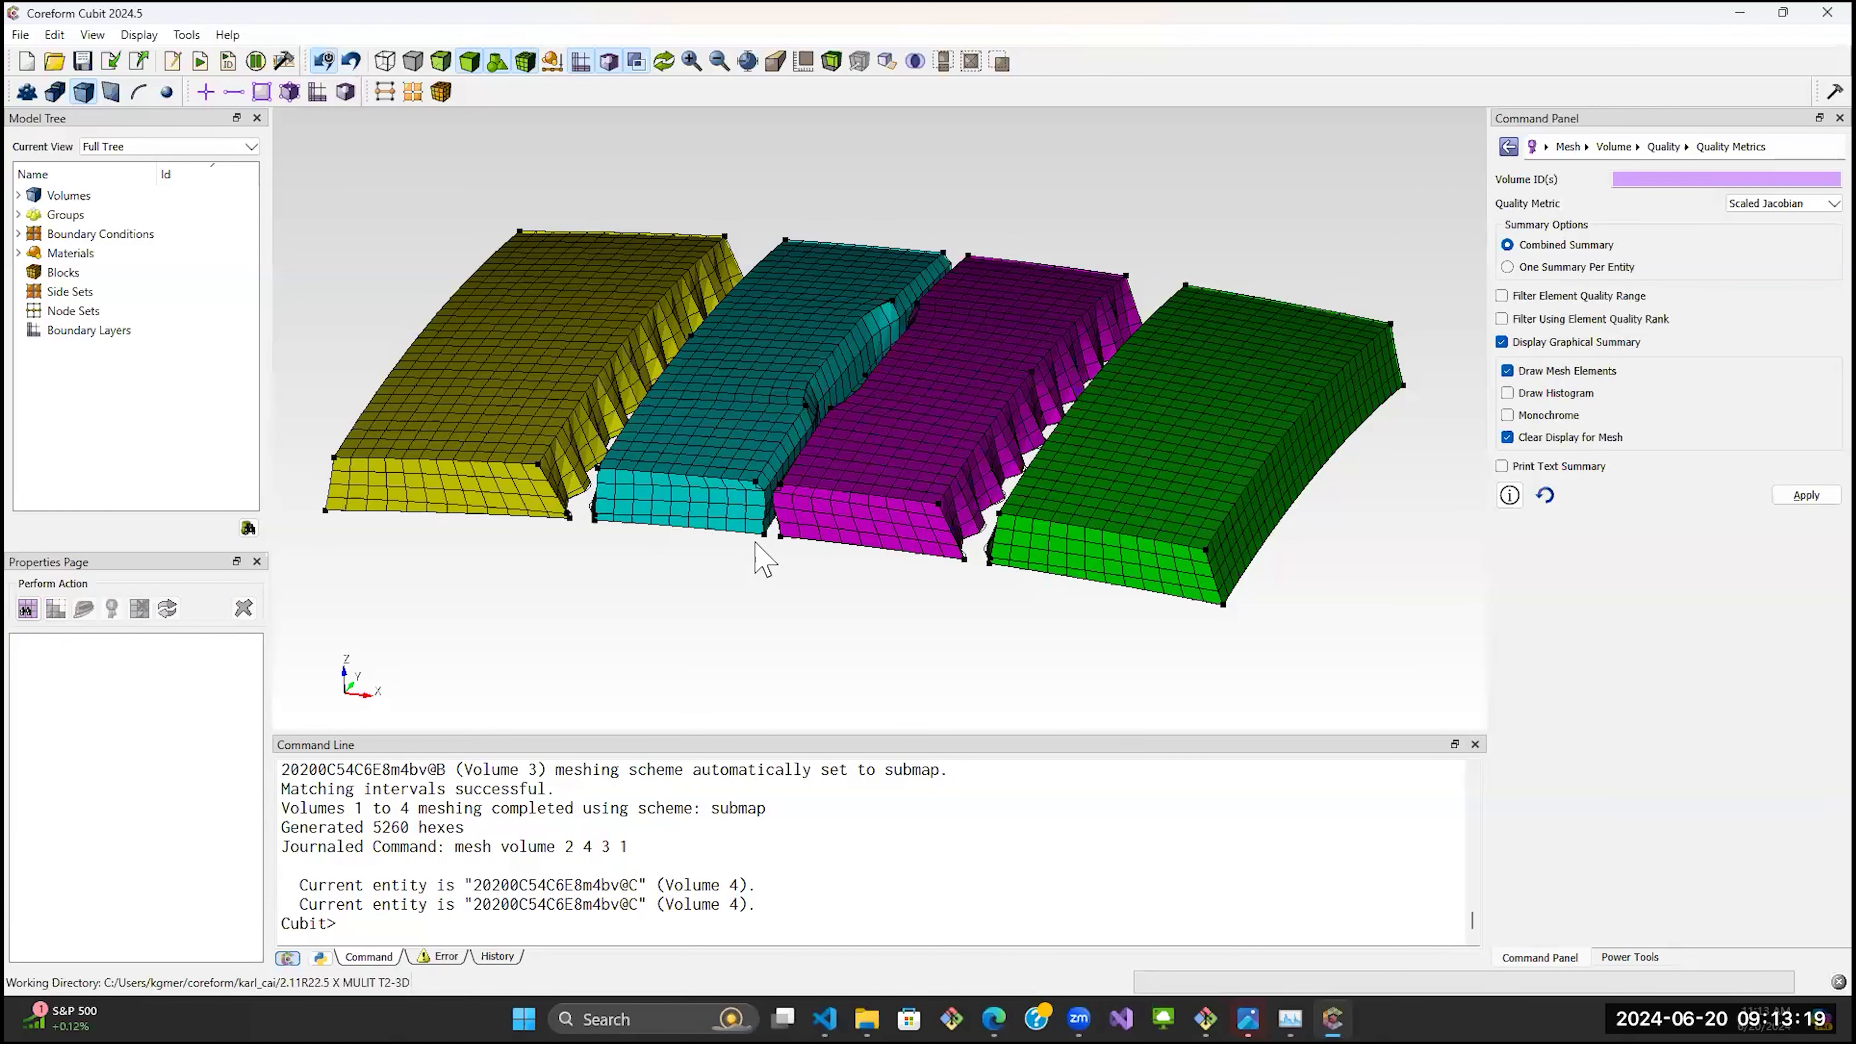
Examine the mesh around the small tabs in the gap between the teal and magenta volumes.
left_click_drag(762, 552, 861, 584)
scroll(804, 439, "up", 10)
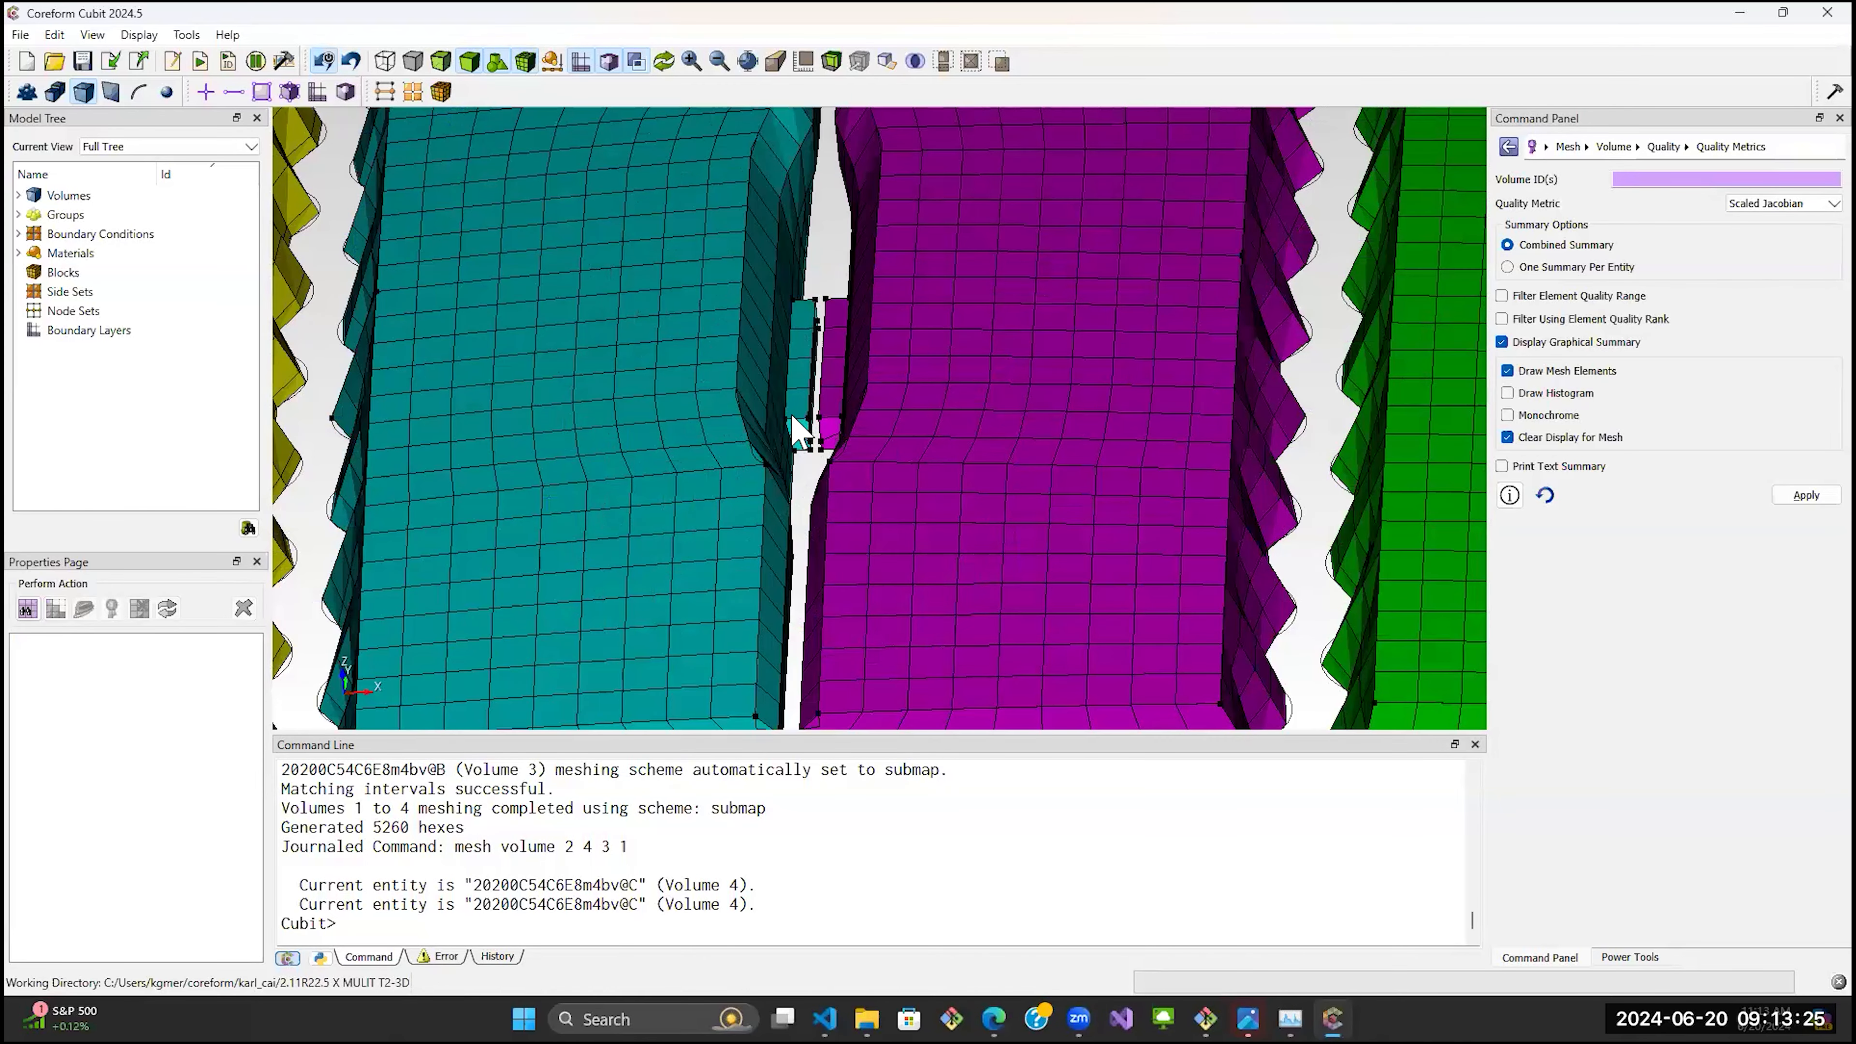
left_click_drag(795, 512, 776, 467)
scroll(836, 426, "down", 2)
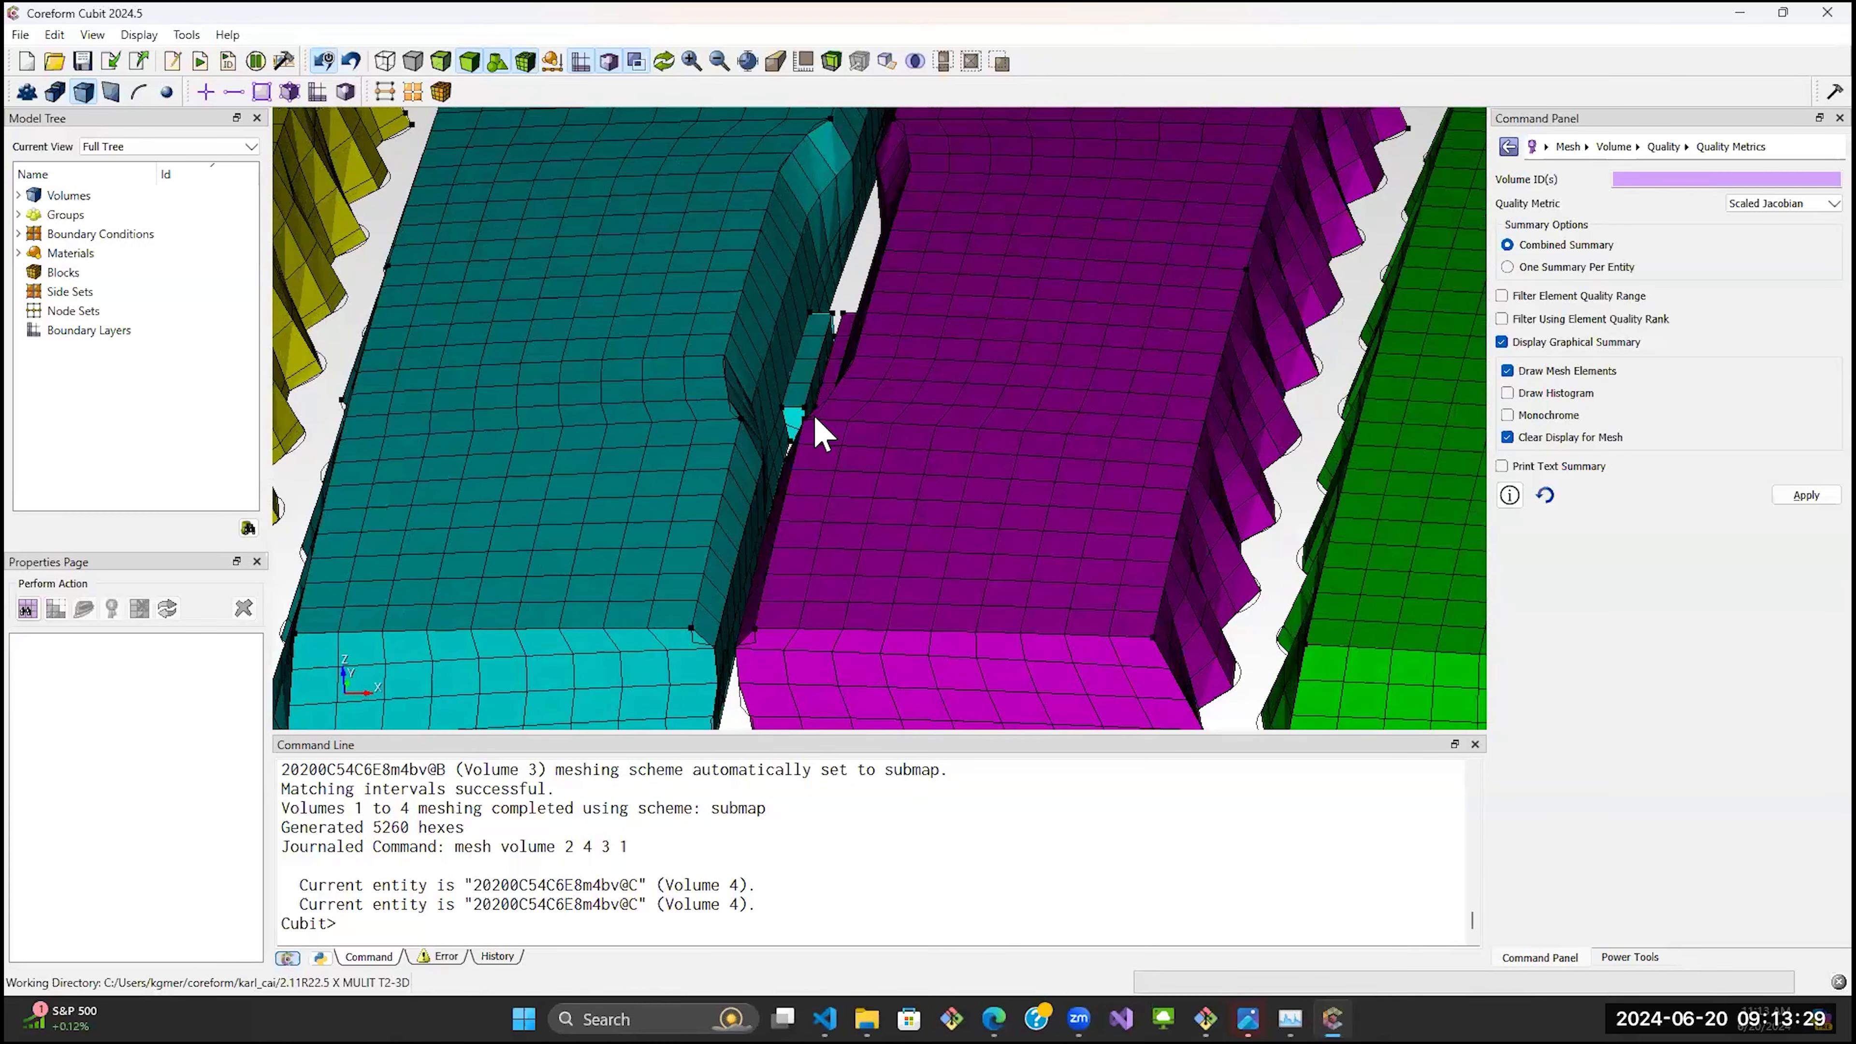
scroll(895, 544, "down", 3)
scroll(954, 484, "down", 3)
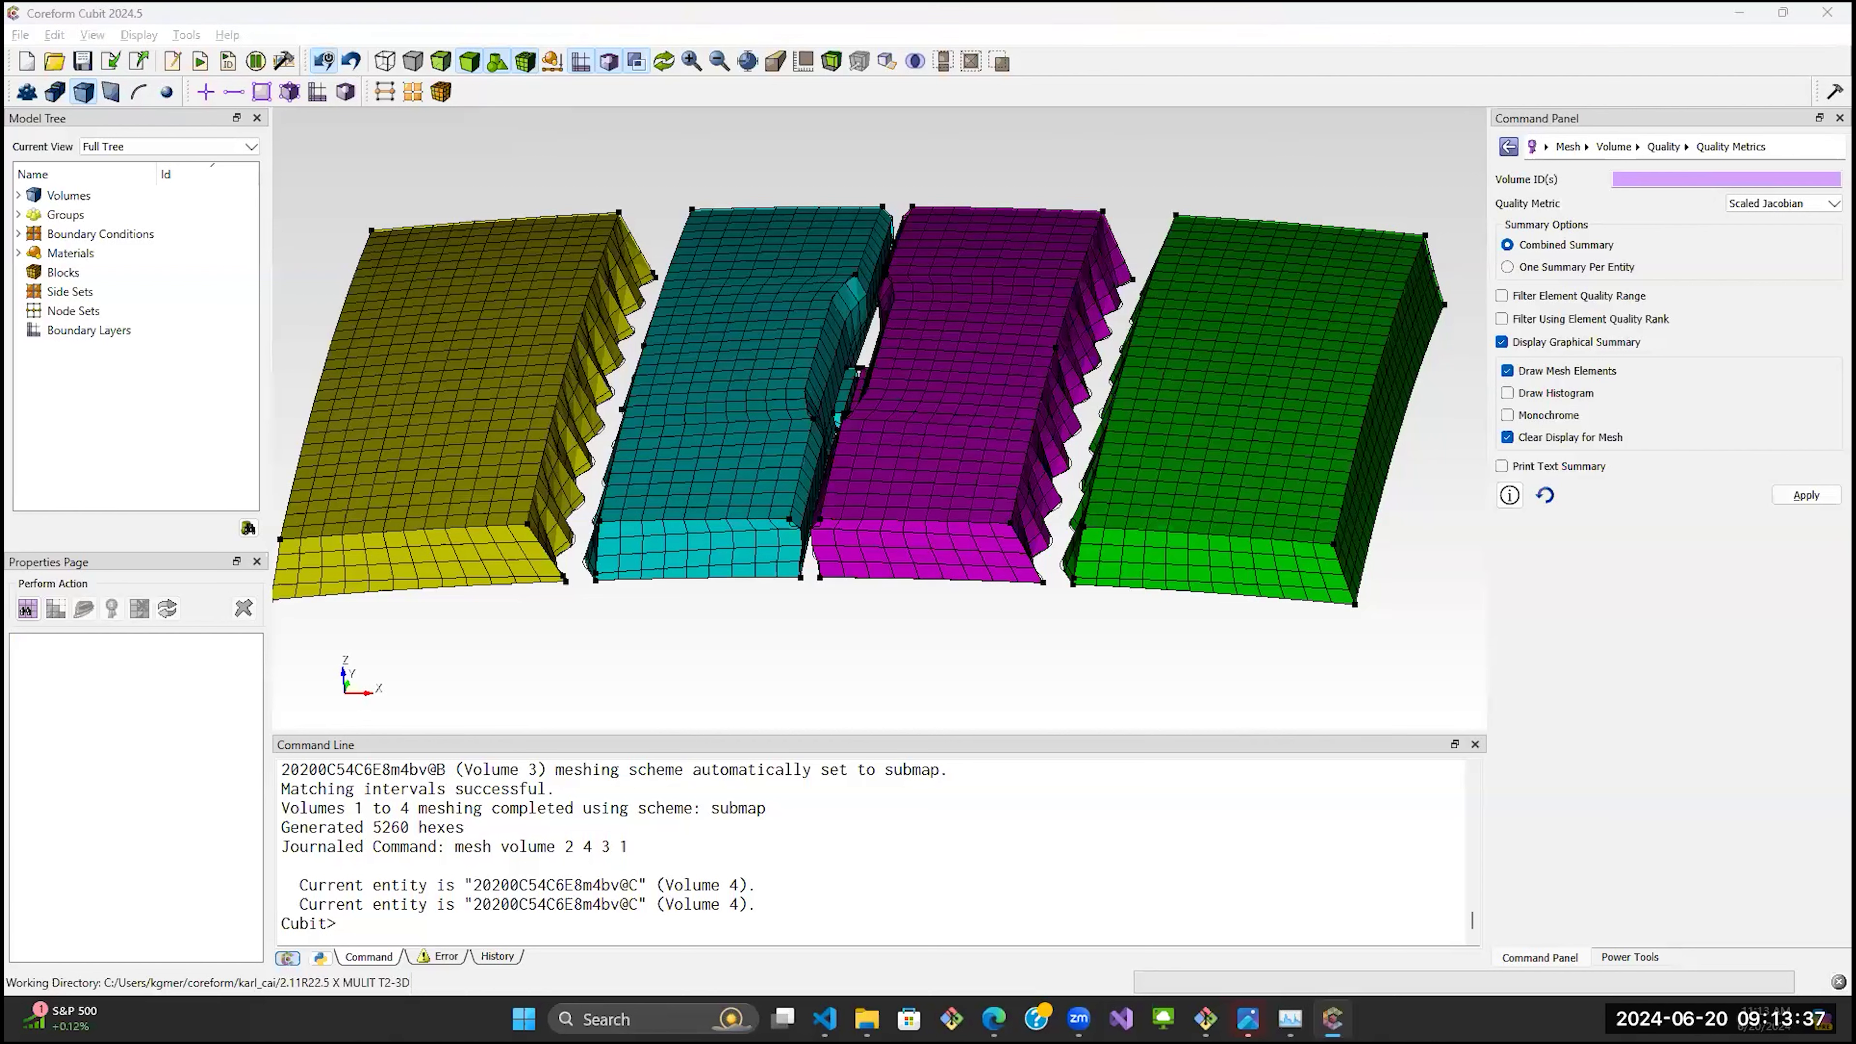
Switch to the presentation slide titled "Simplification by compositing".
key("alt+Tab")
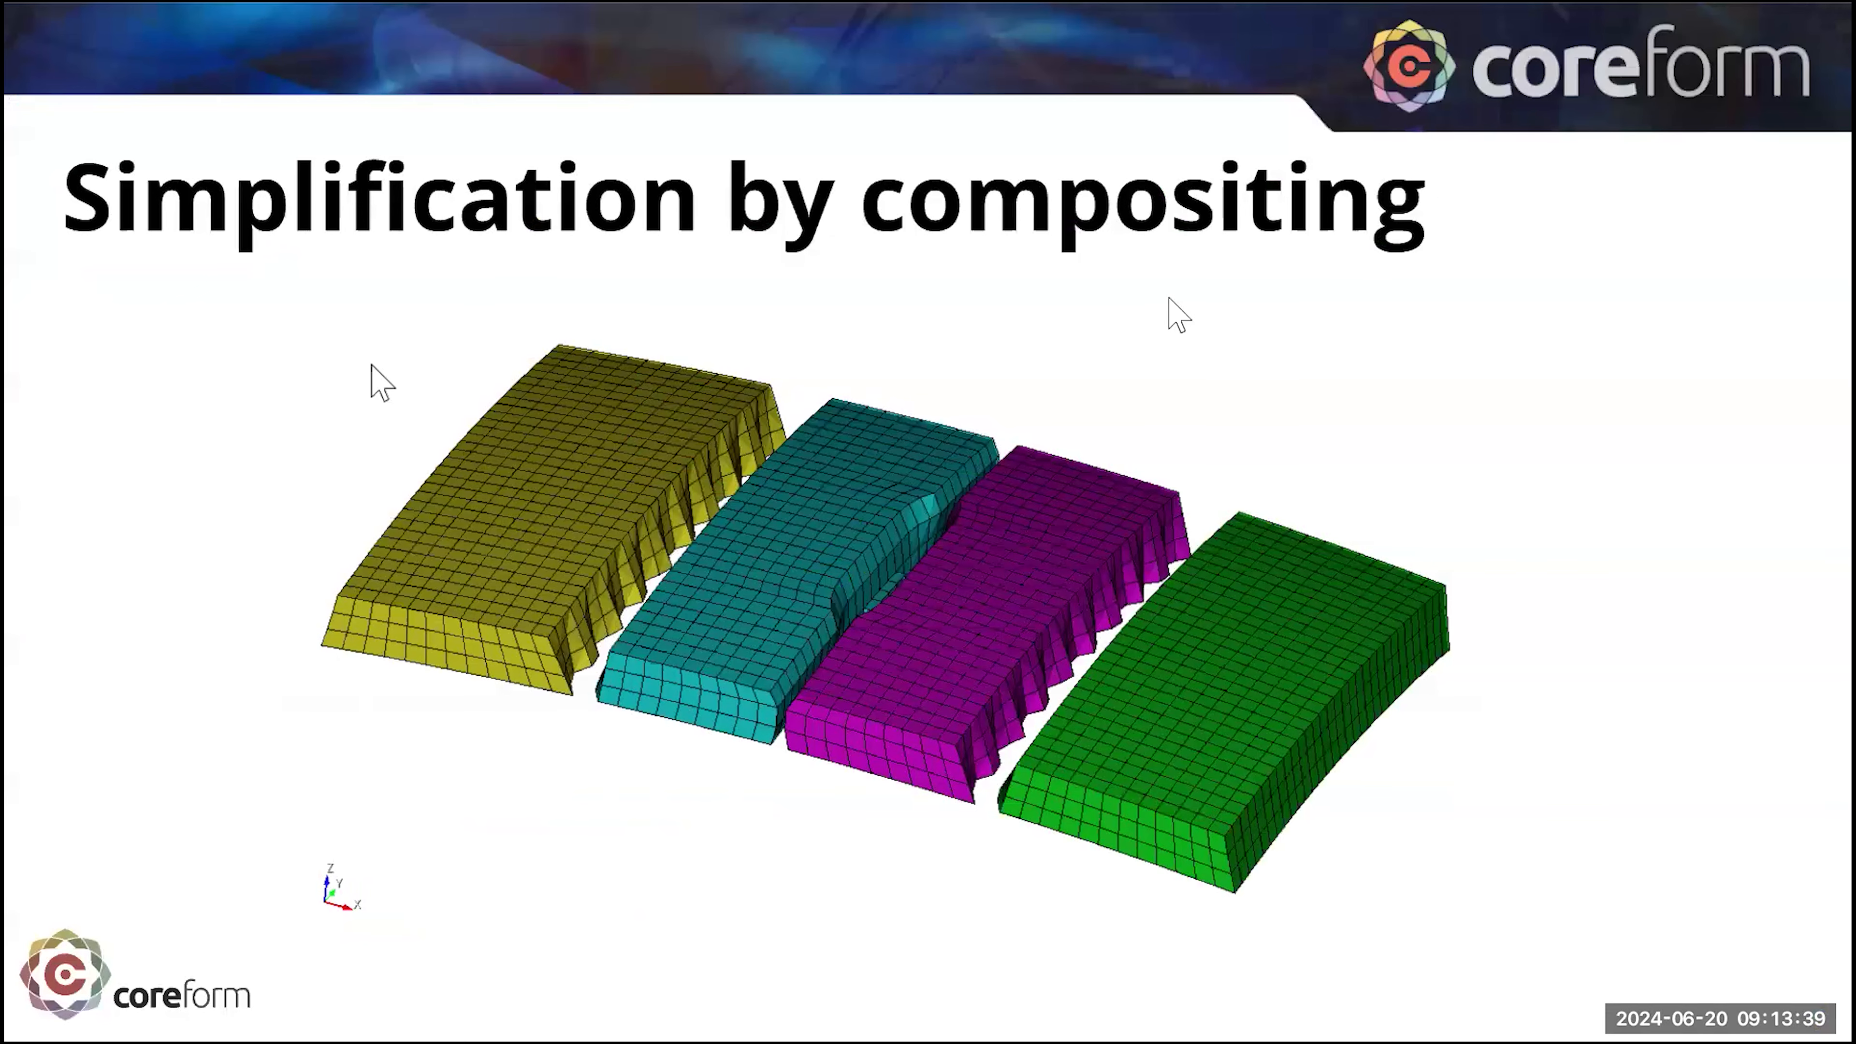
Advance the presentation to the slide titled "Why composite?".
key("Right")
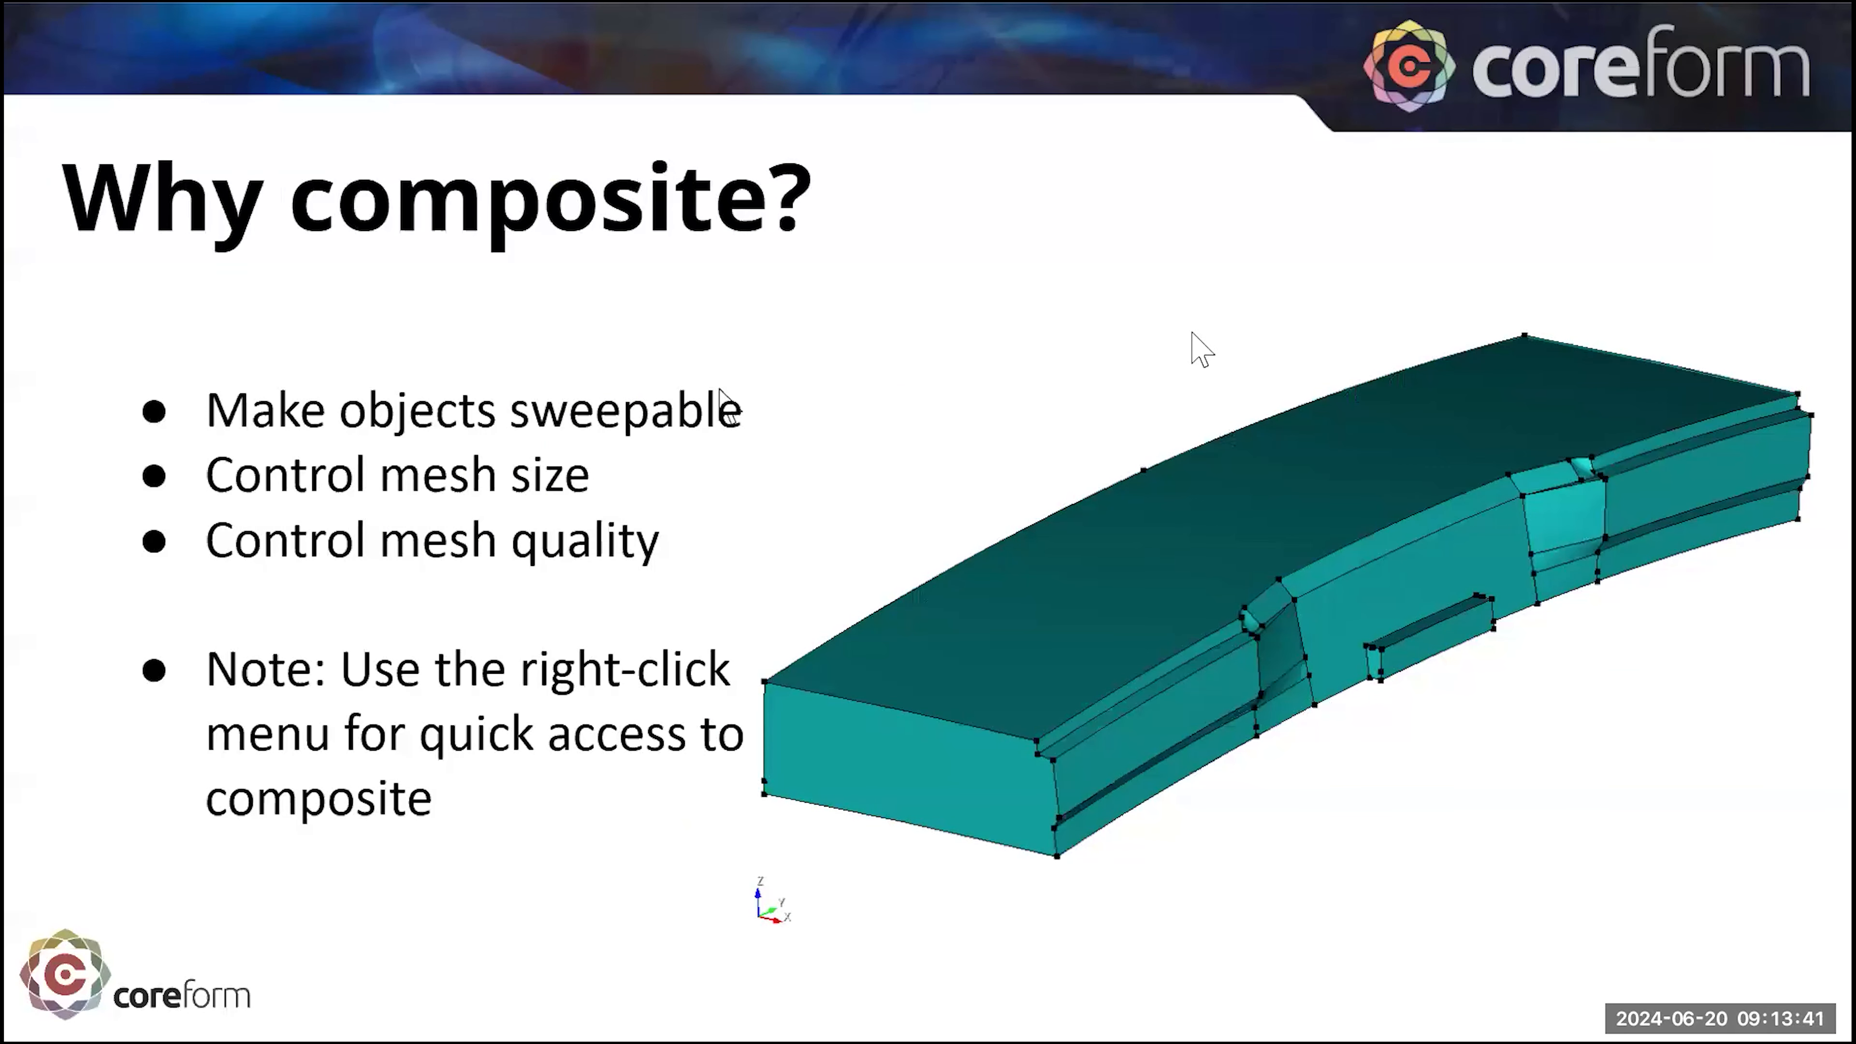
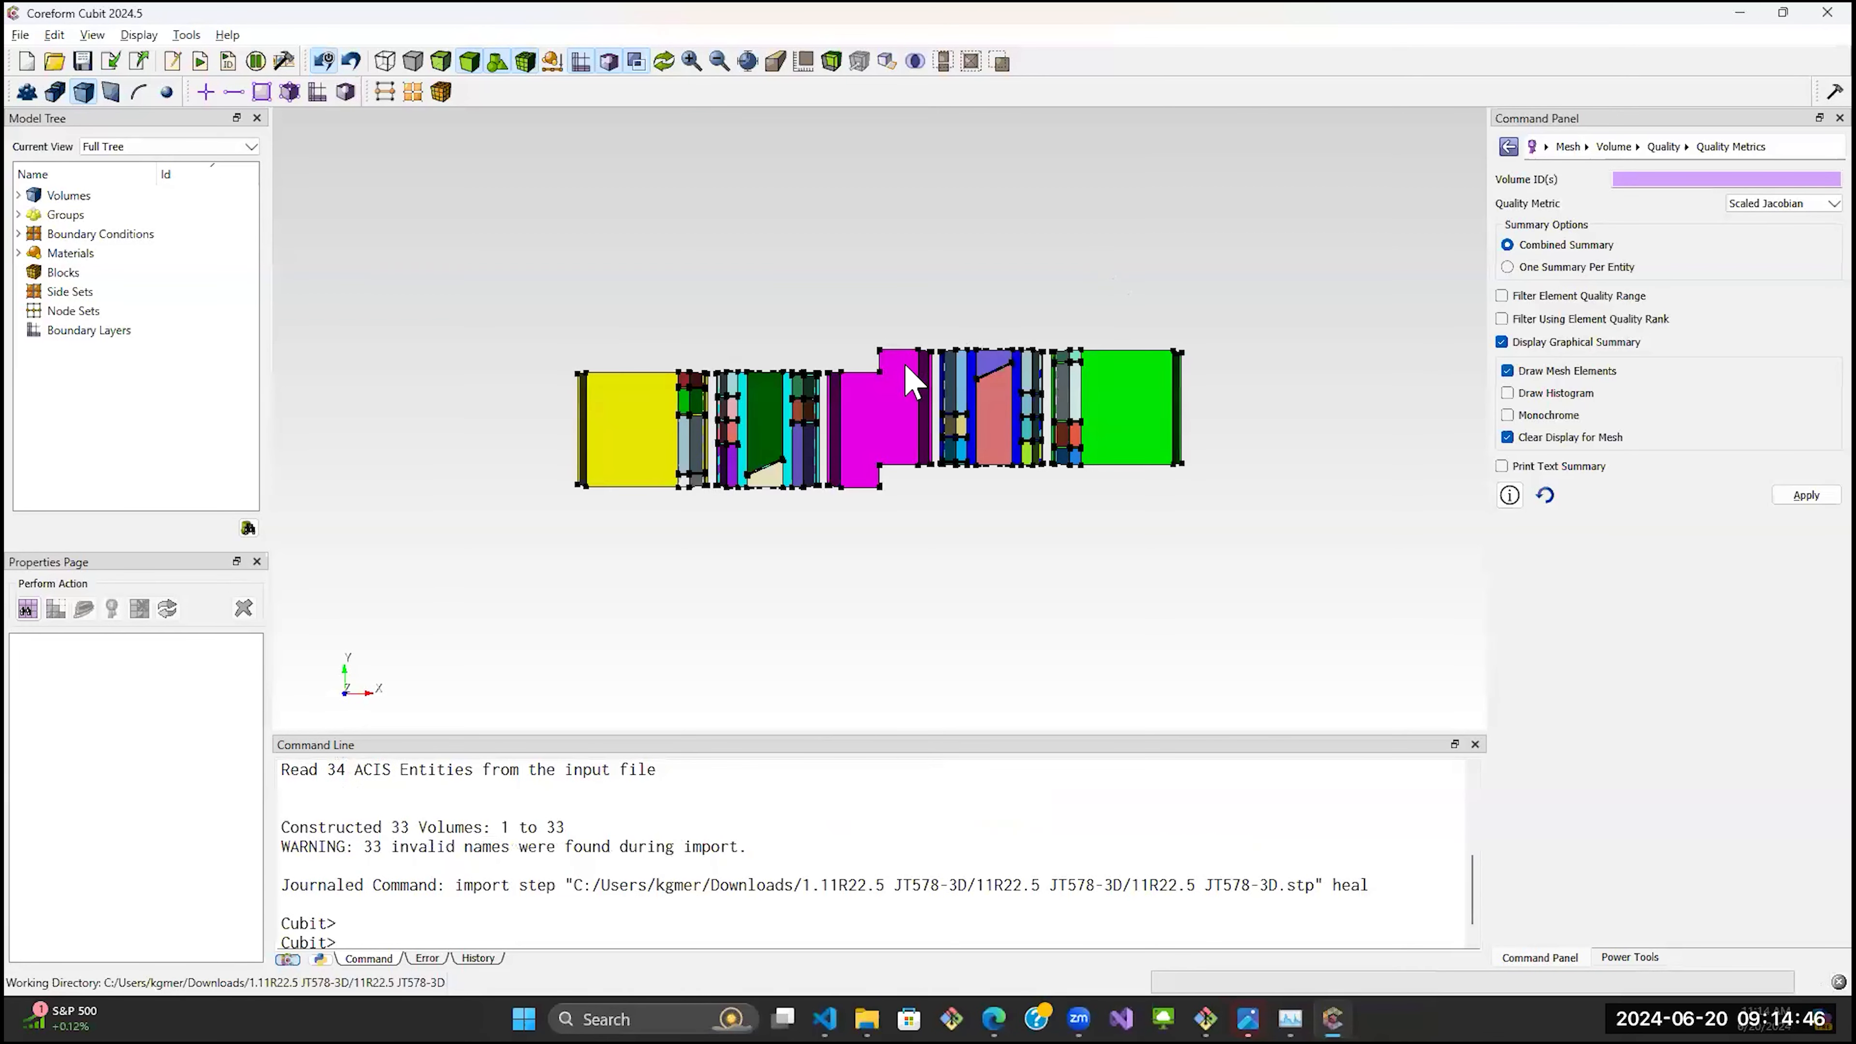
Turn off vertex visibility for the imported tread model with the command "vertex vis off".
left_click(399, 939)
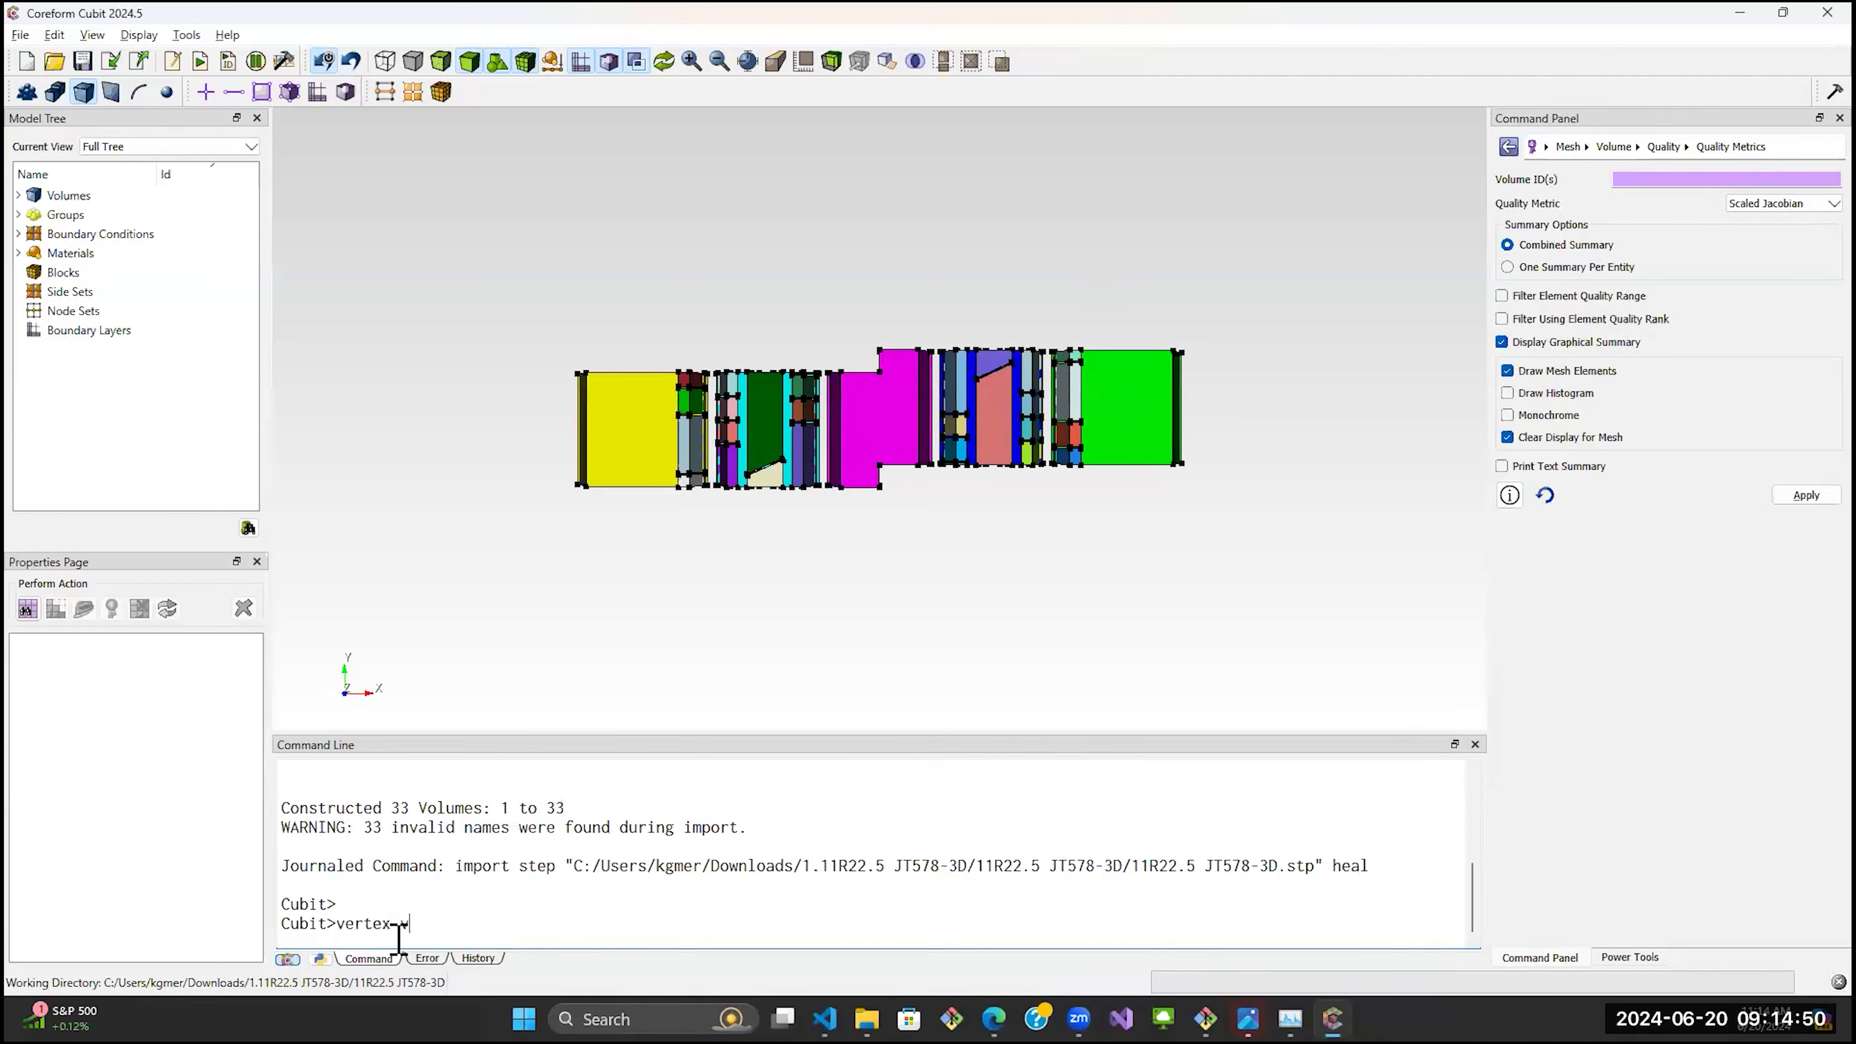
type("vertex vis off")
key("Return")
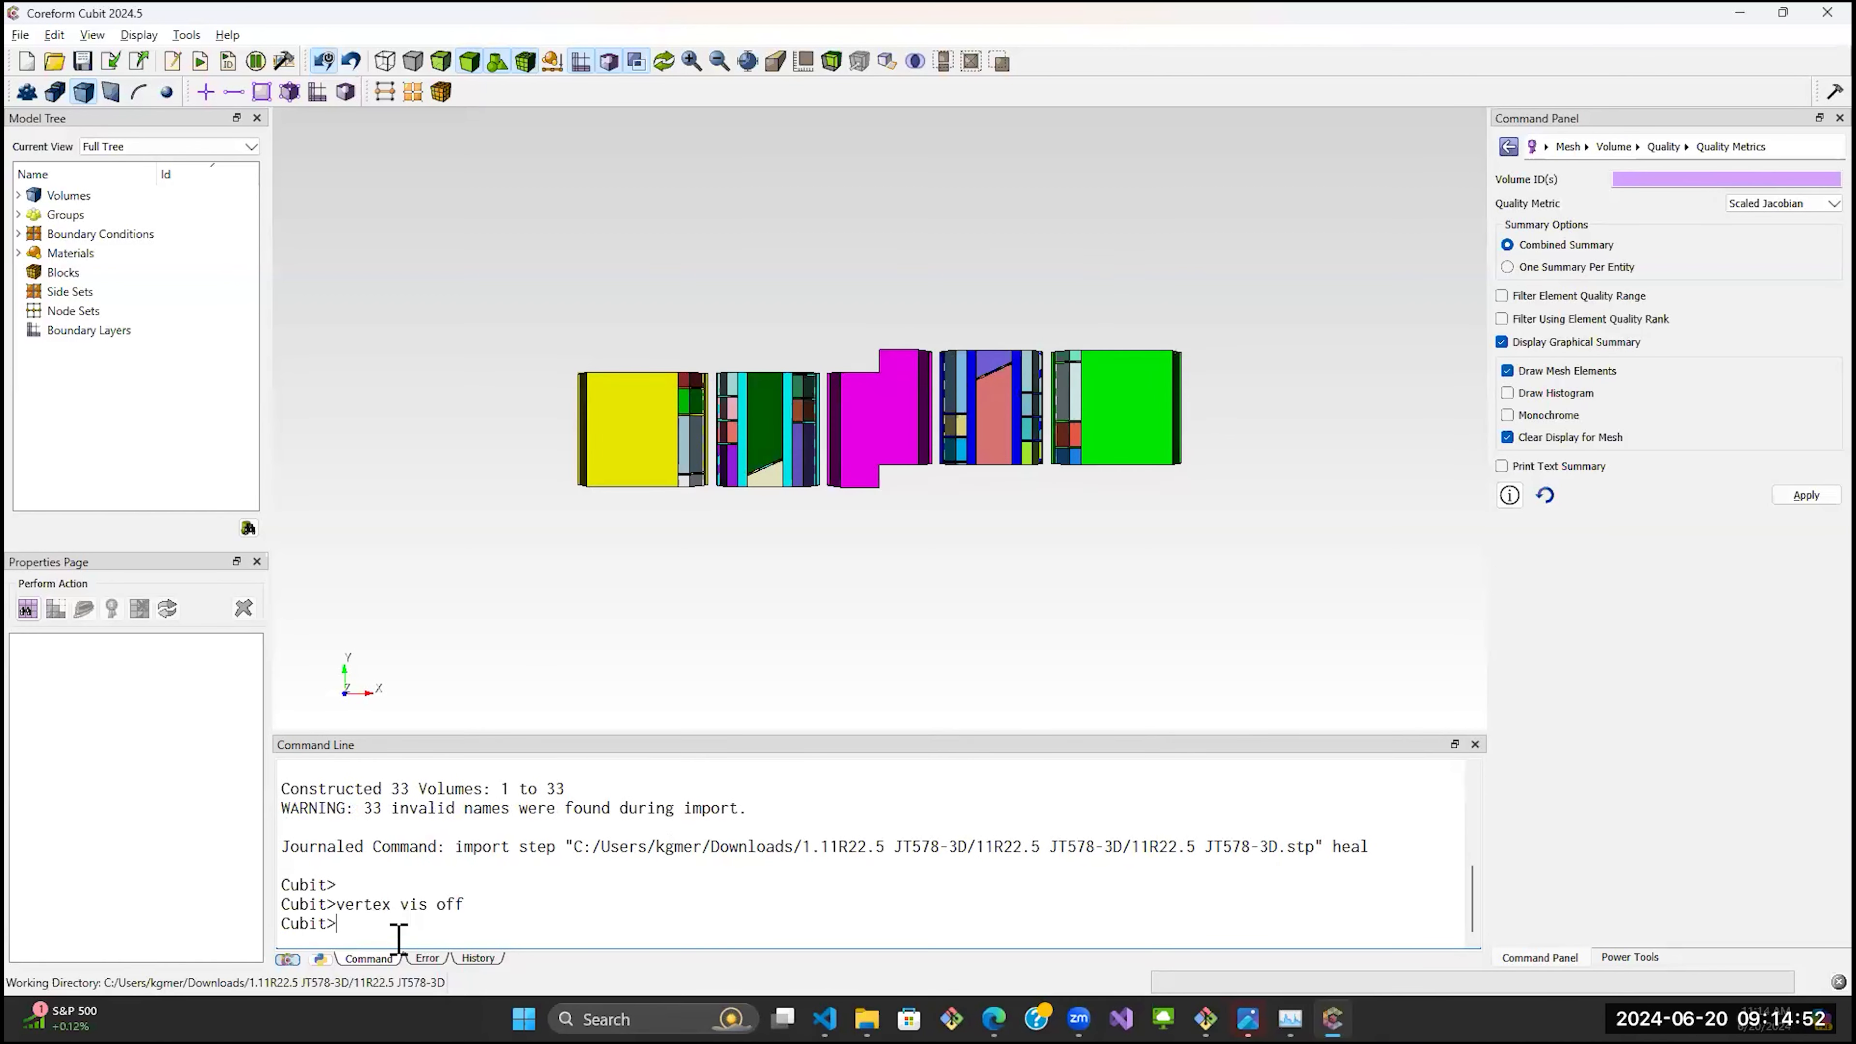
Examine the five tread blocks and the small inset volumes along their sides from an oblique view.
middle_click_drag(671, 505, 744, 391)
scroll(744, 373, "up", 4)
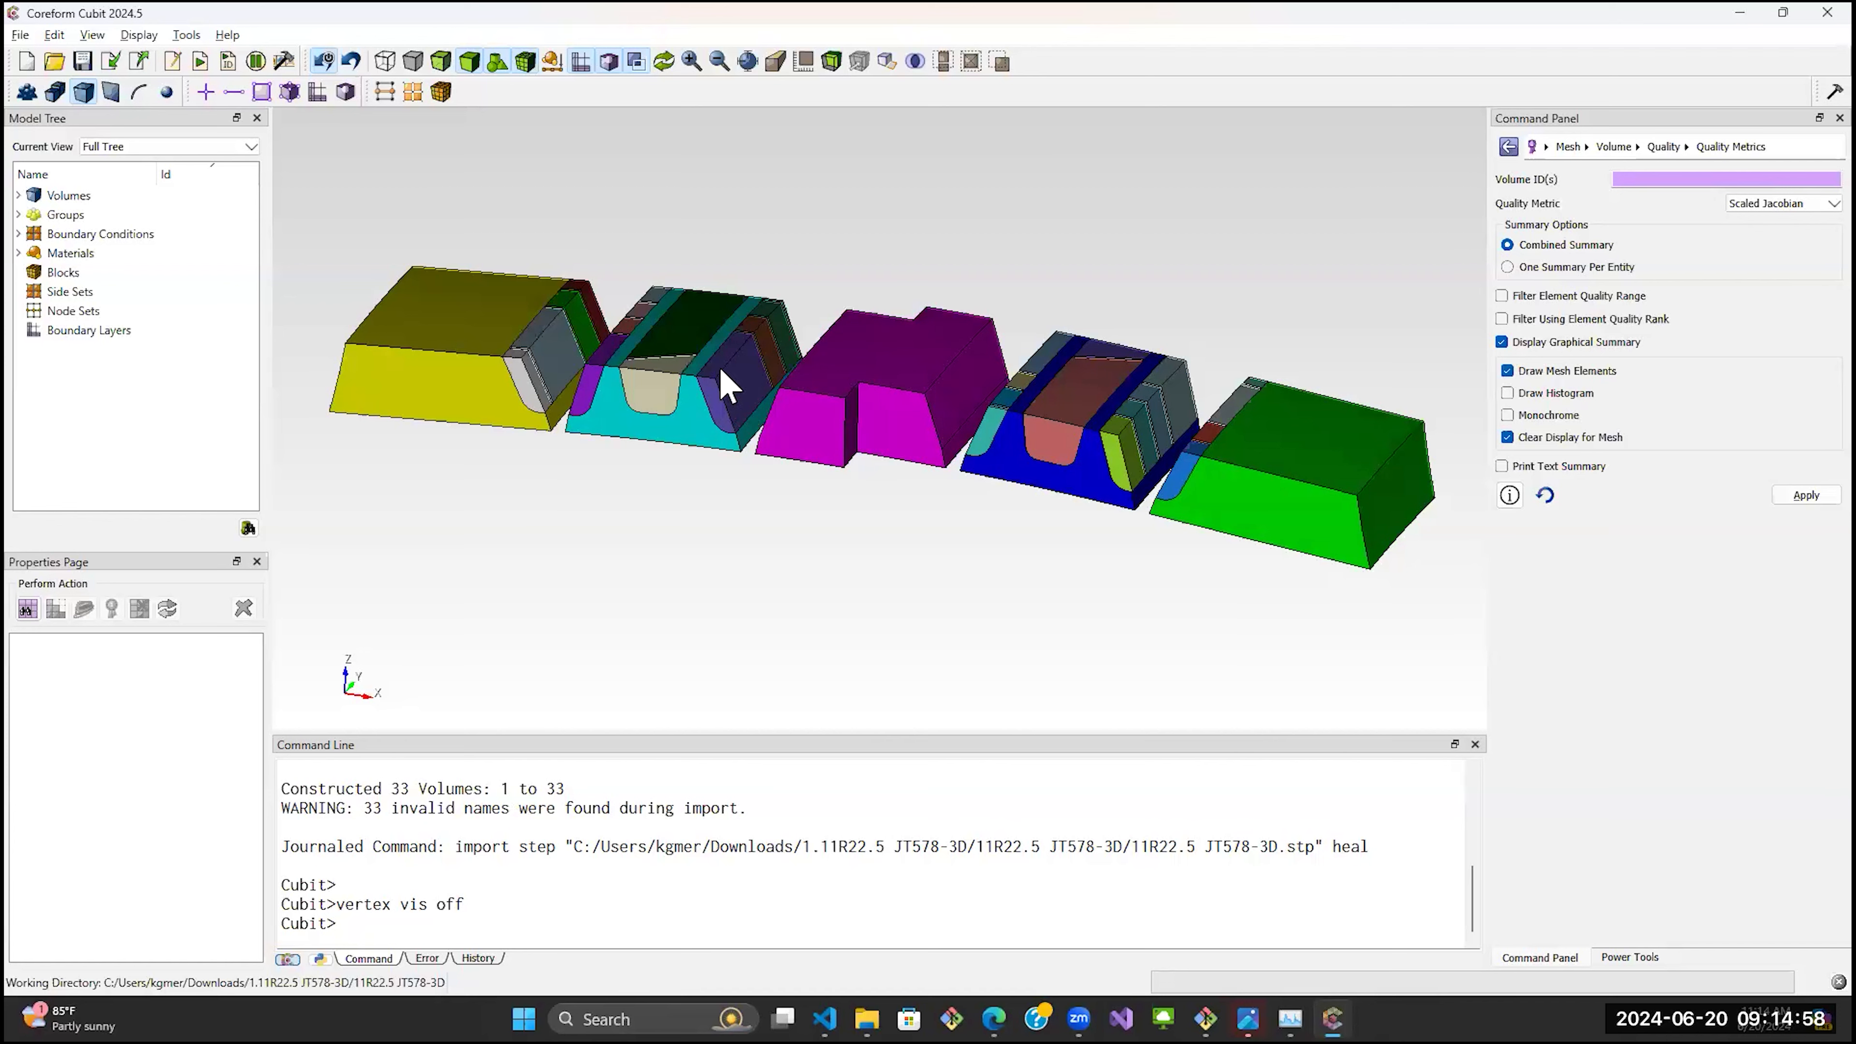
mouse_move(542, 317)
middle_mouse_down()
mouse_move(558, 416)
mouse_move(552, 342)
middle_mouse_up()
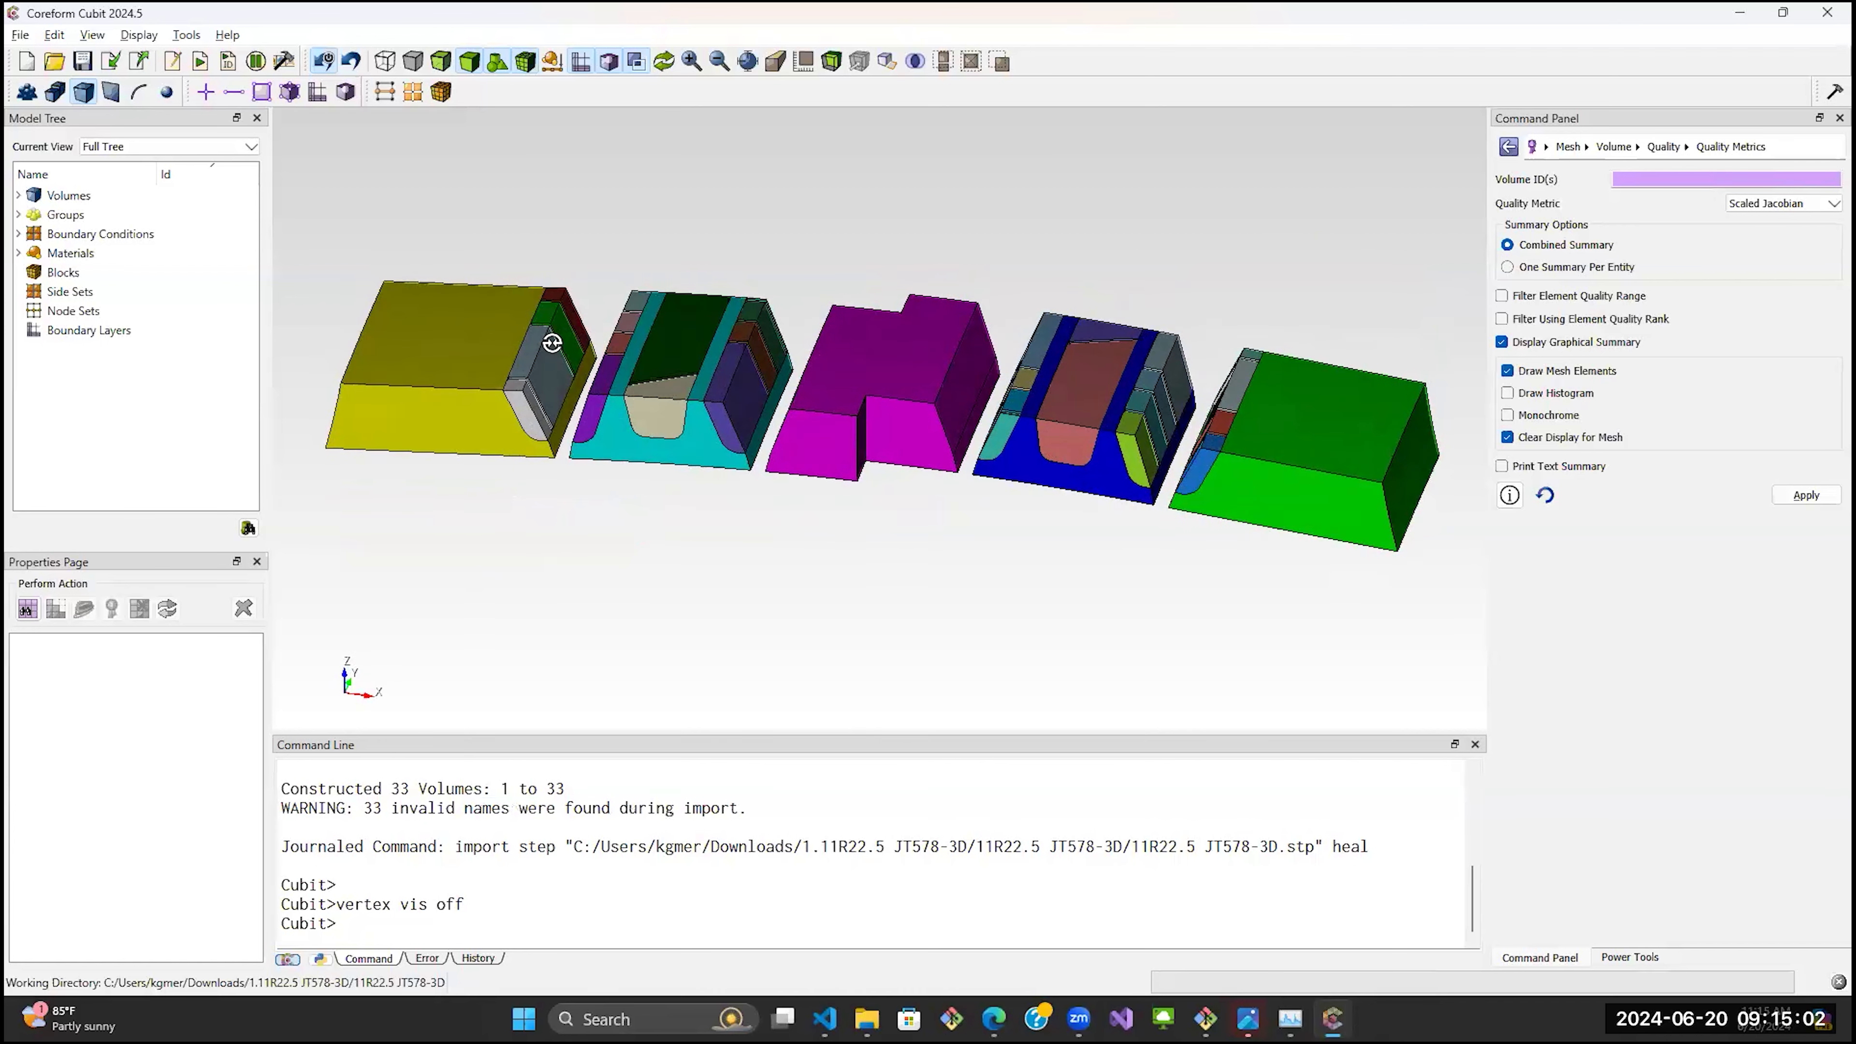
middle_click_drag(656, 388, 642, 391)
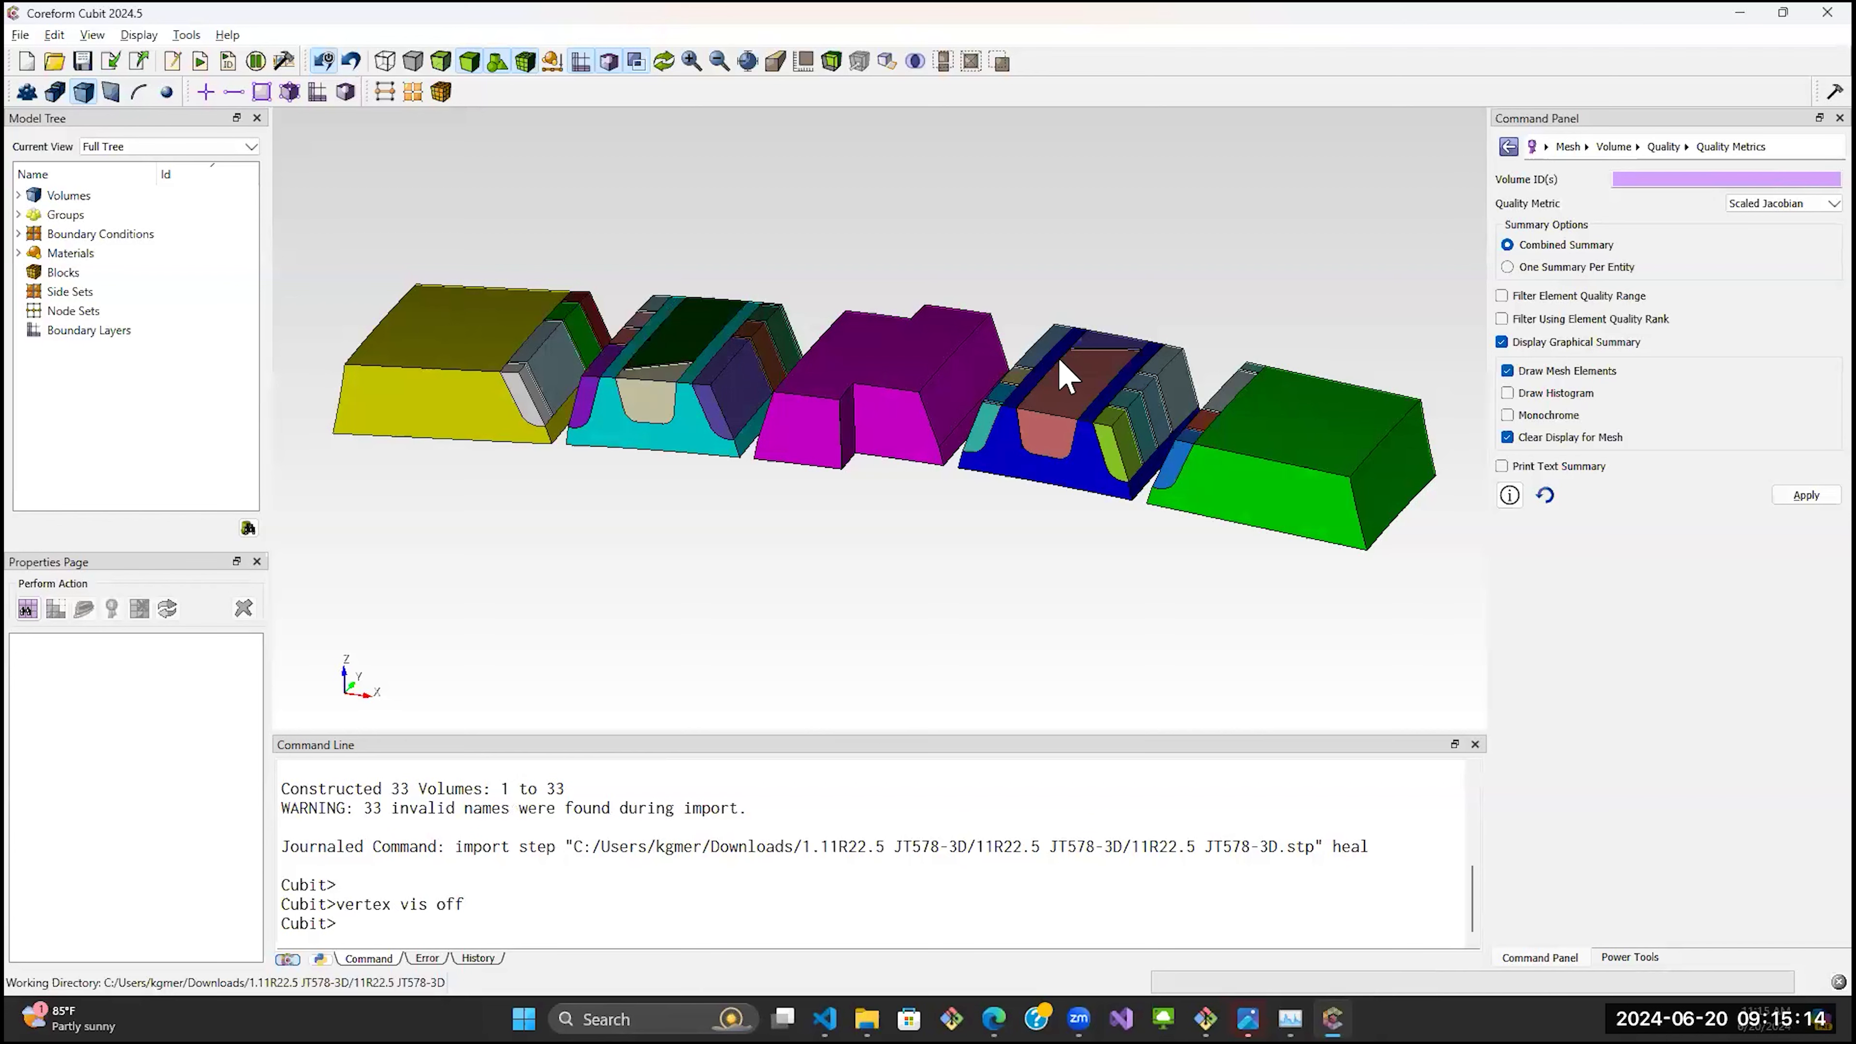
scroll(529, 360, "up", 4)
middle_click_drag(776, 357, 882, 397)
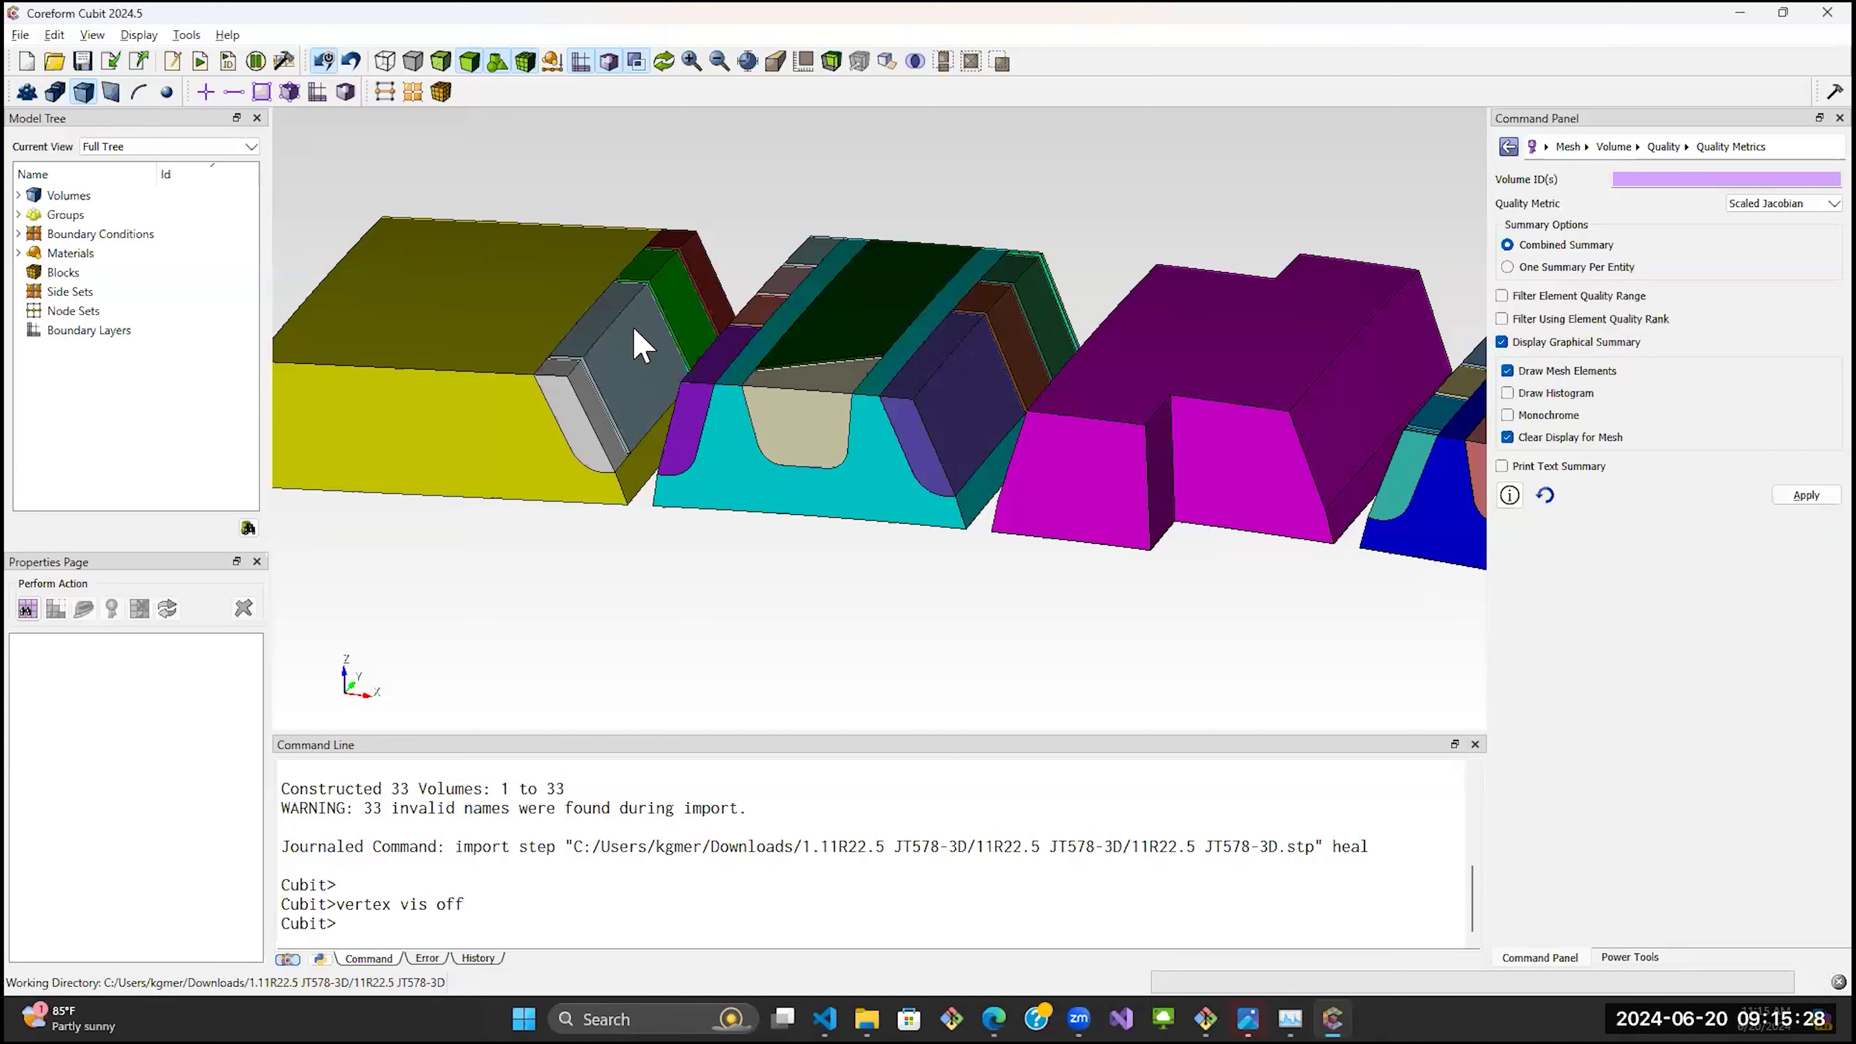
scroll(641, 342, "down", 3)
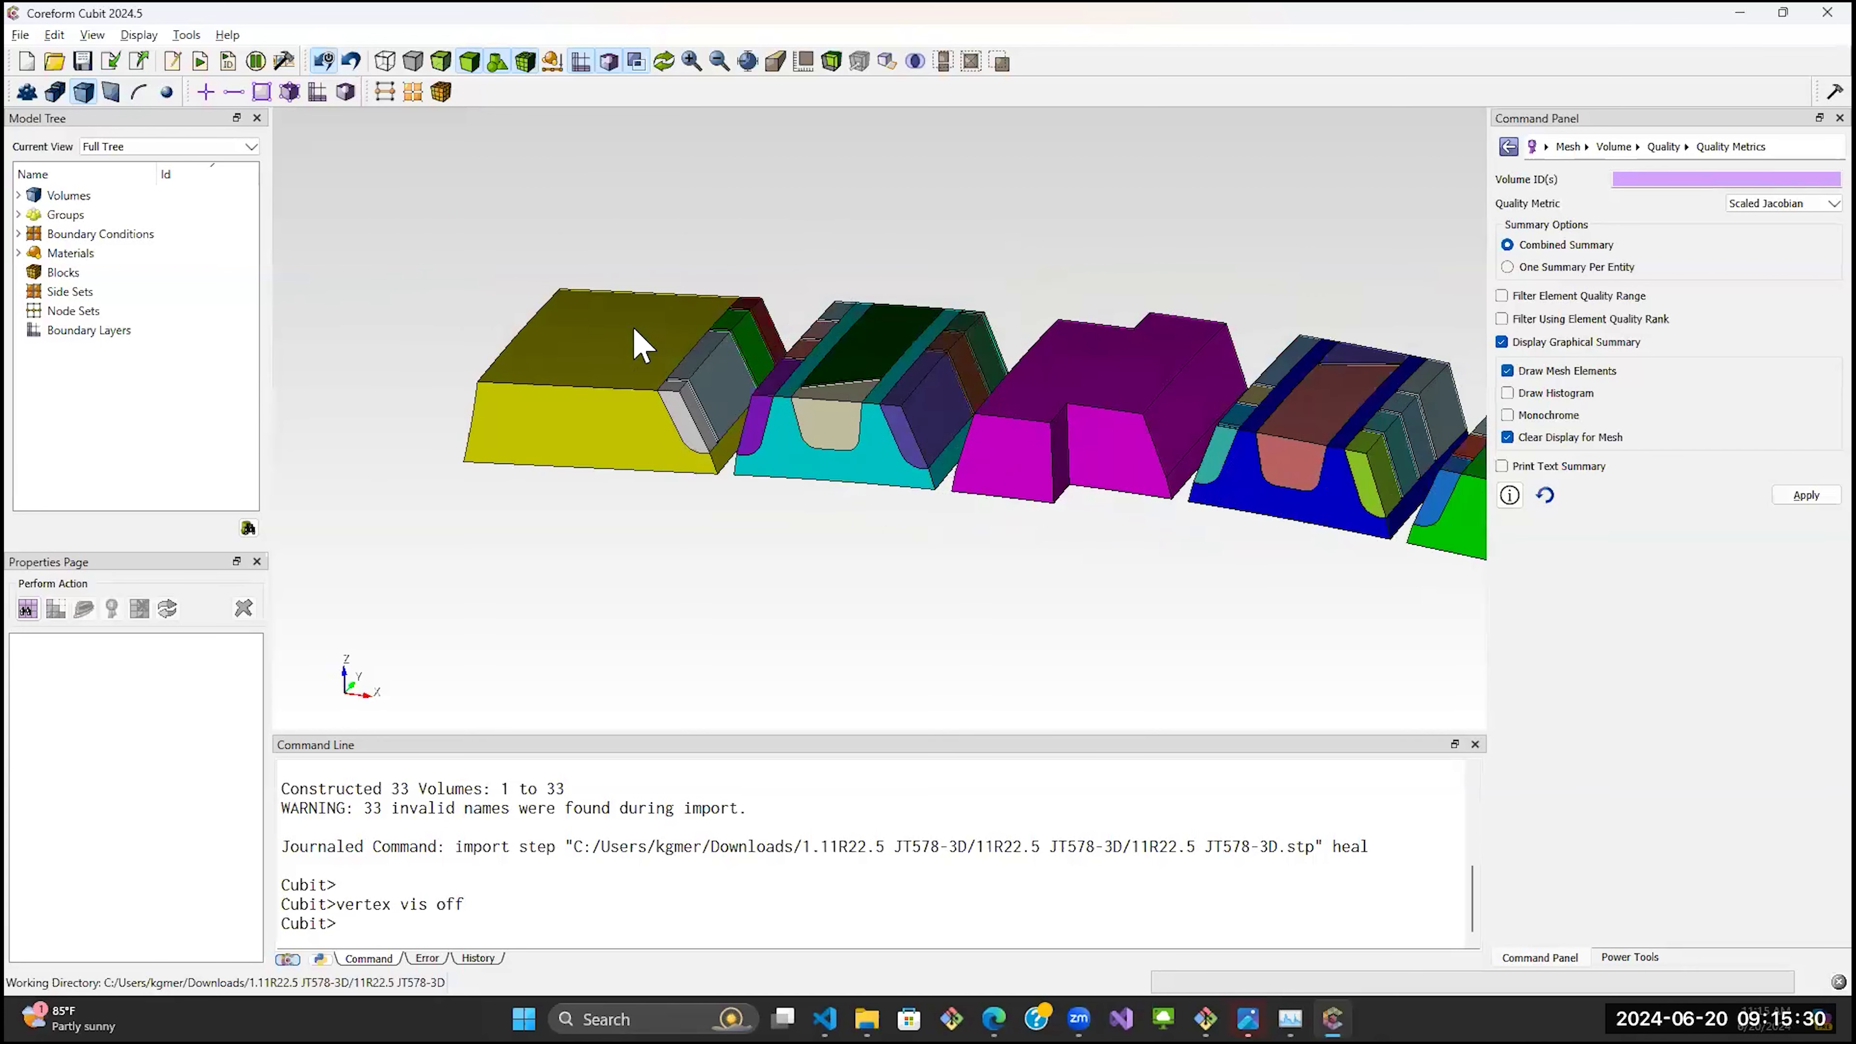
middle_click_drag(704, 343, 659, 356)
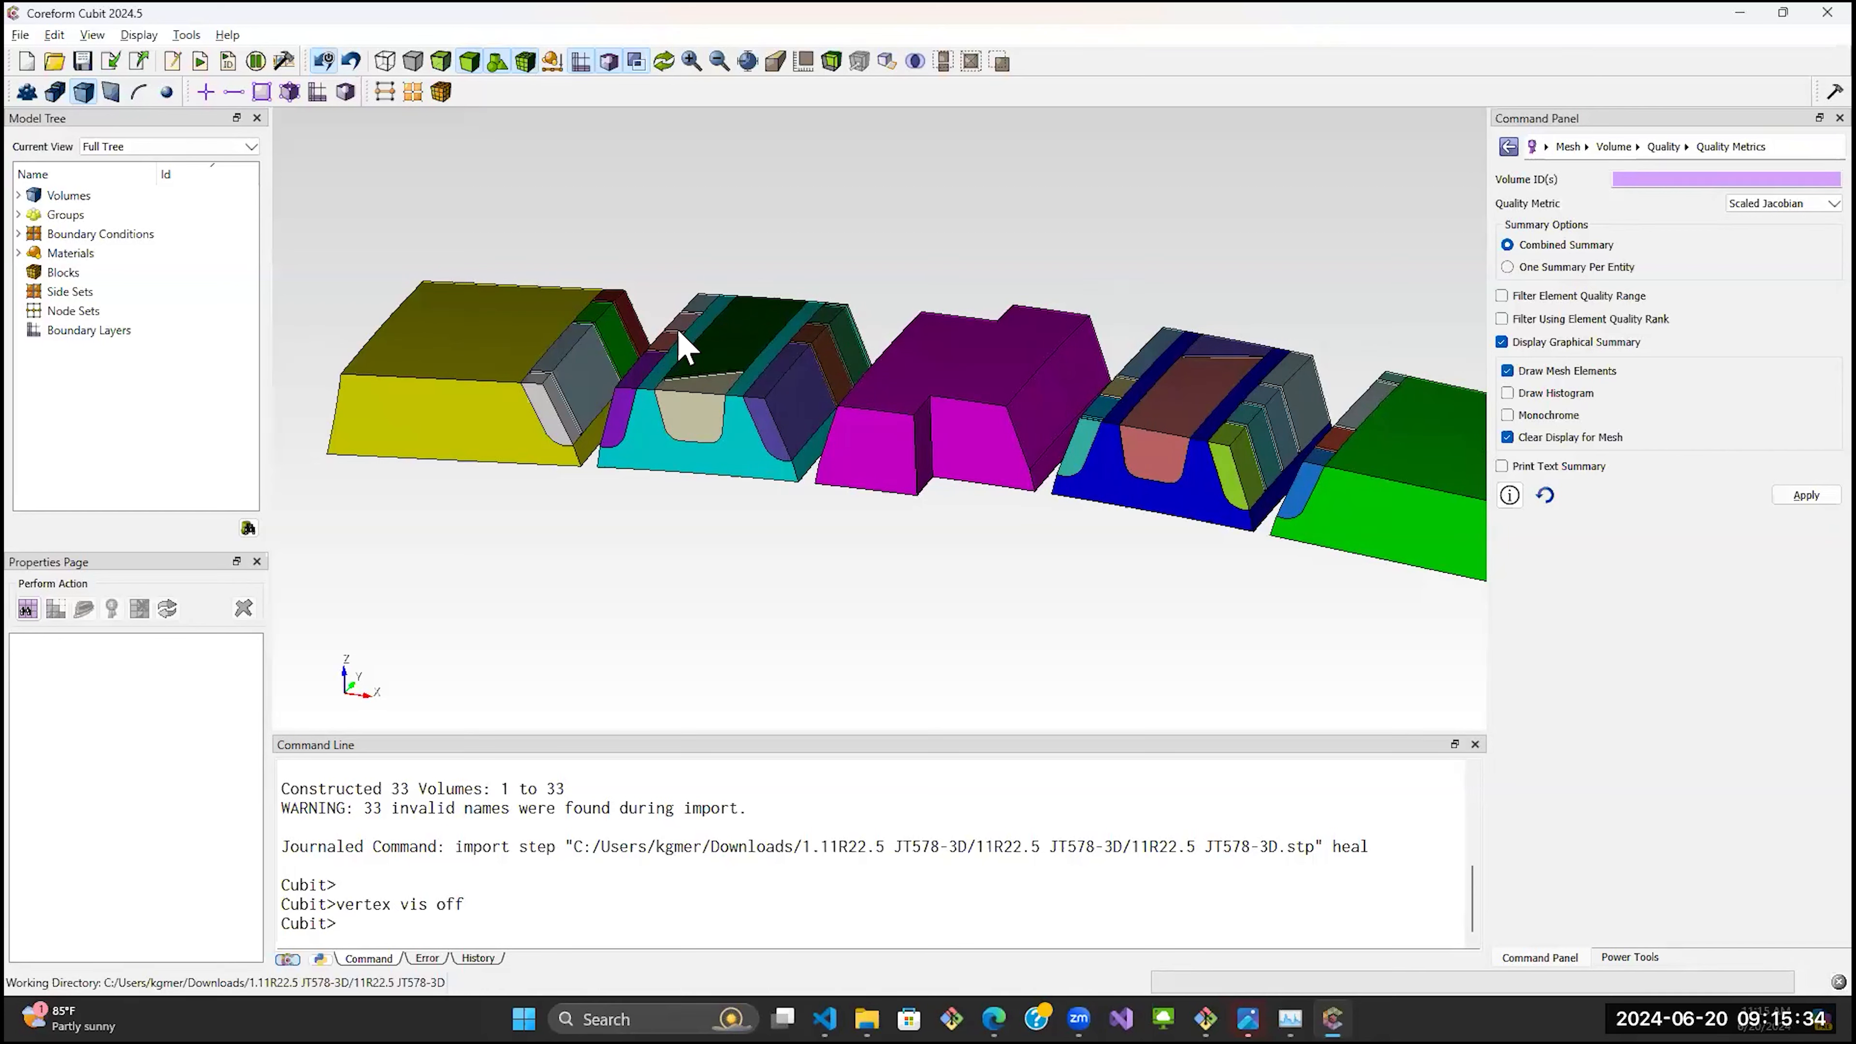
scroll(680, 334, "down", 3)
mouse_move(716, 333)
middle_mouse_down()
mouse_move(665, 329)
mouse_move(734, 332)
middle_mouse_up()
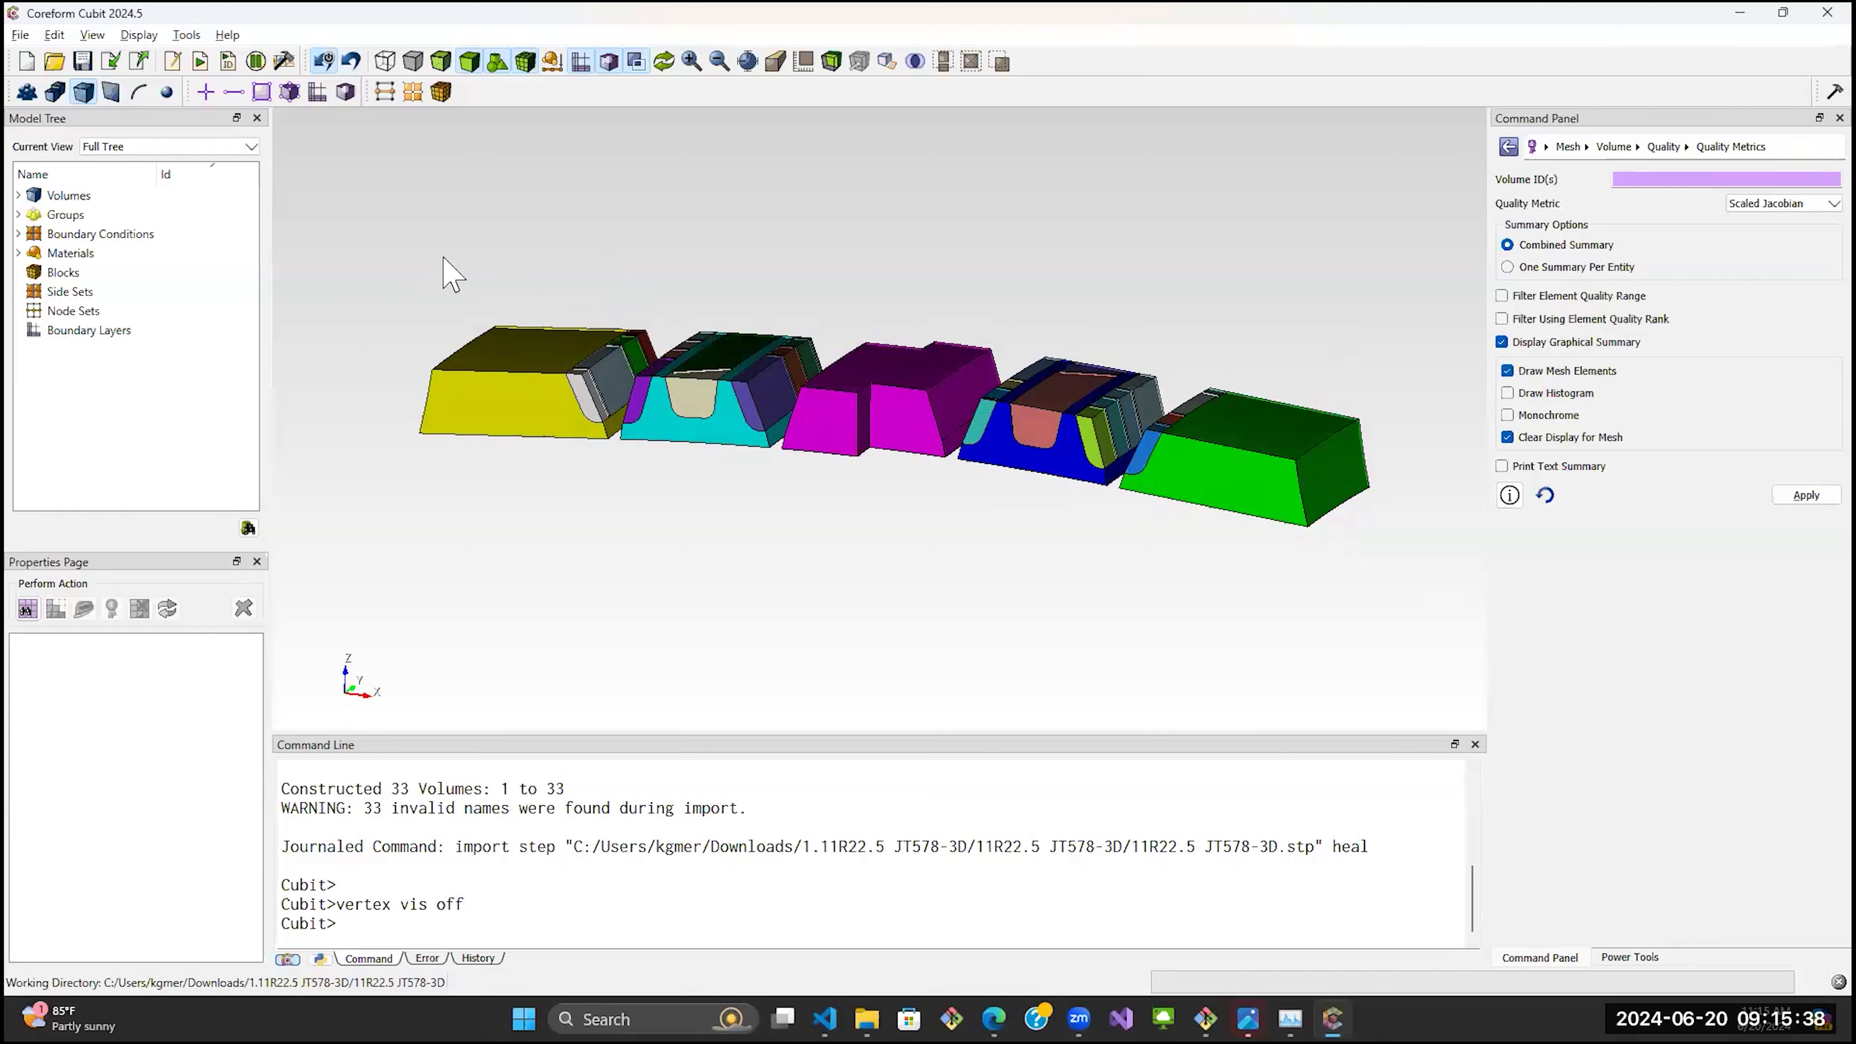
Select every volume of the tread model and try to mesh them all in one operation.
key("v")
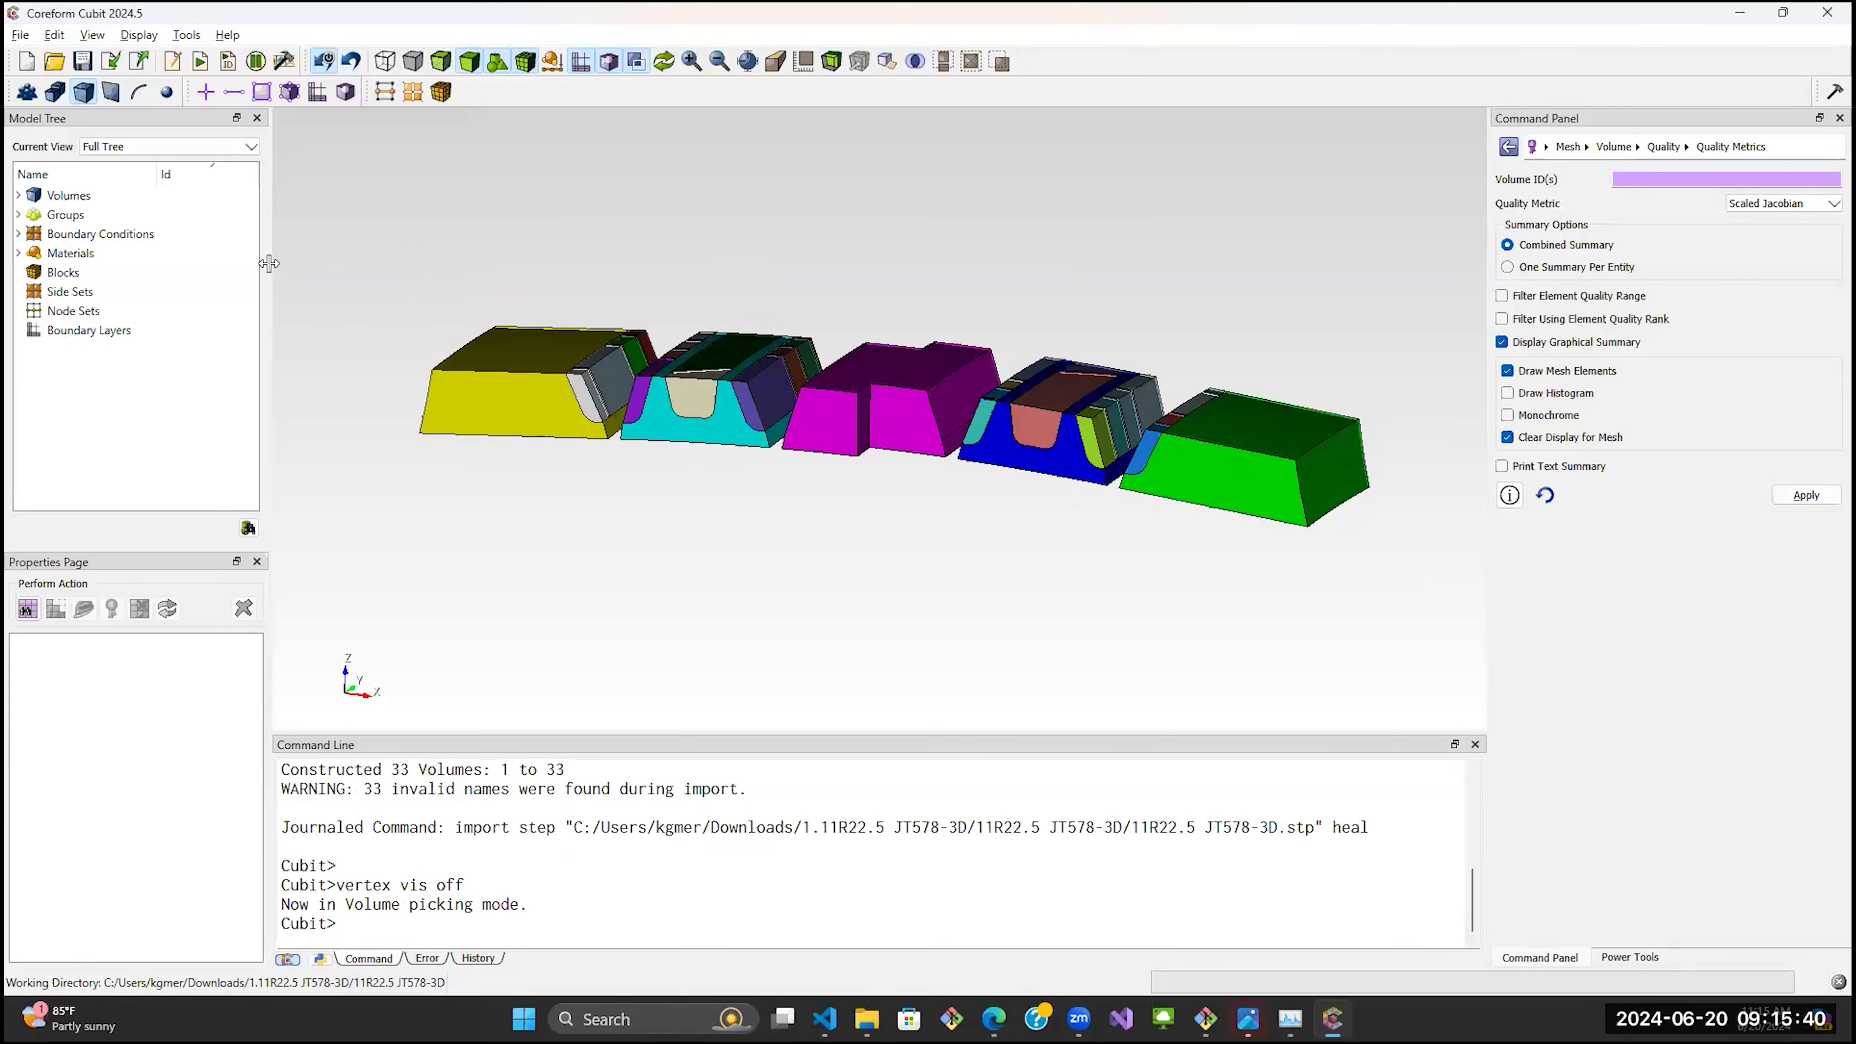
left_click_drag(382, 243, 1404, 607)
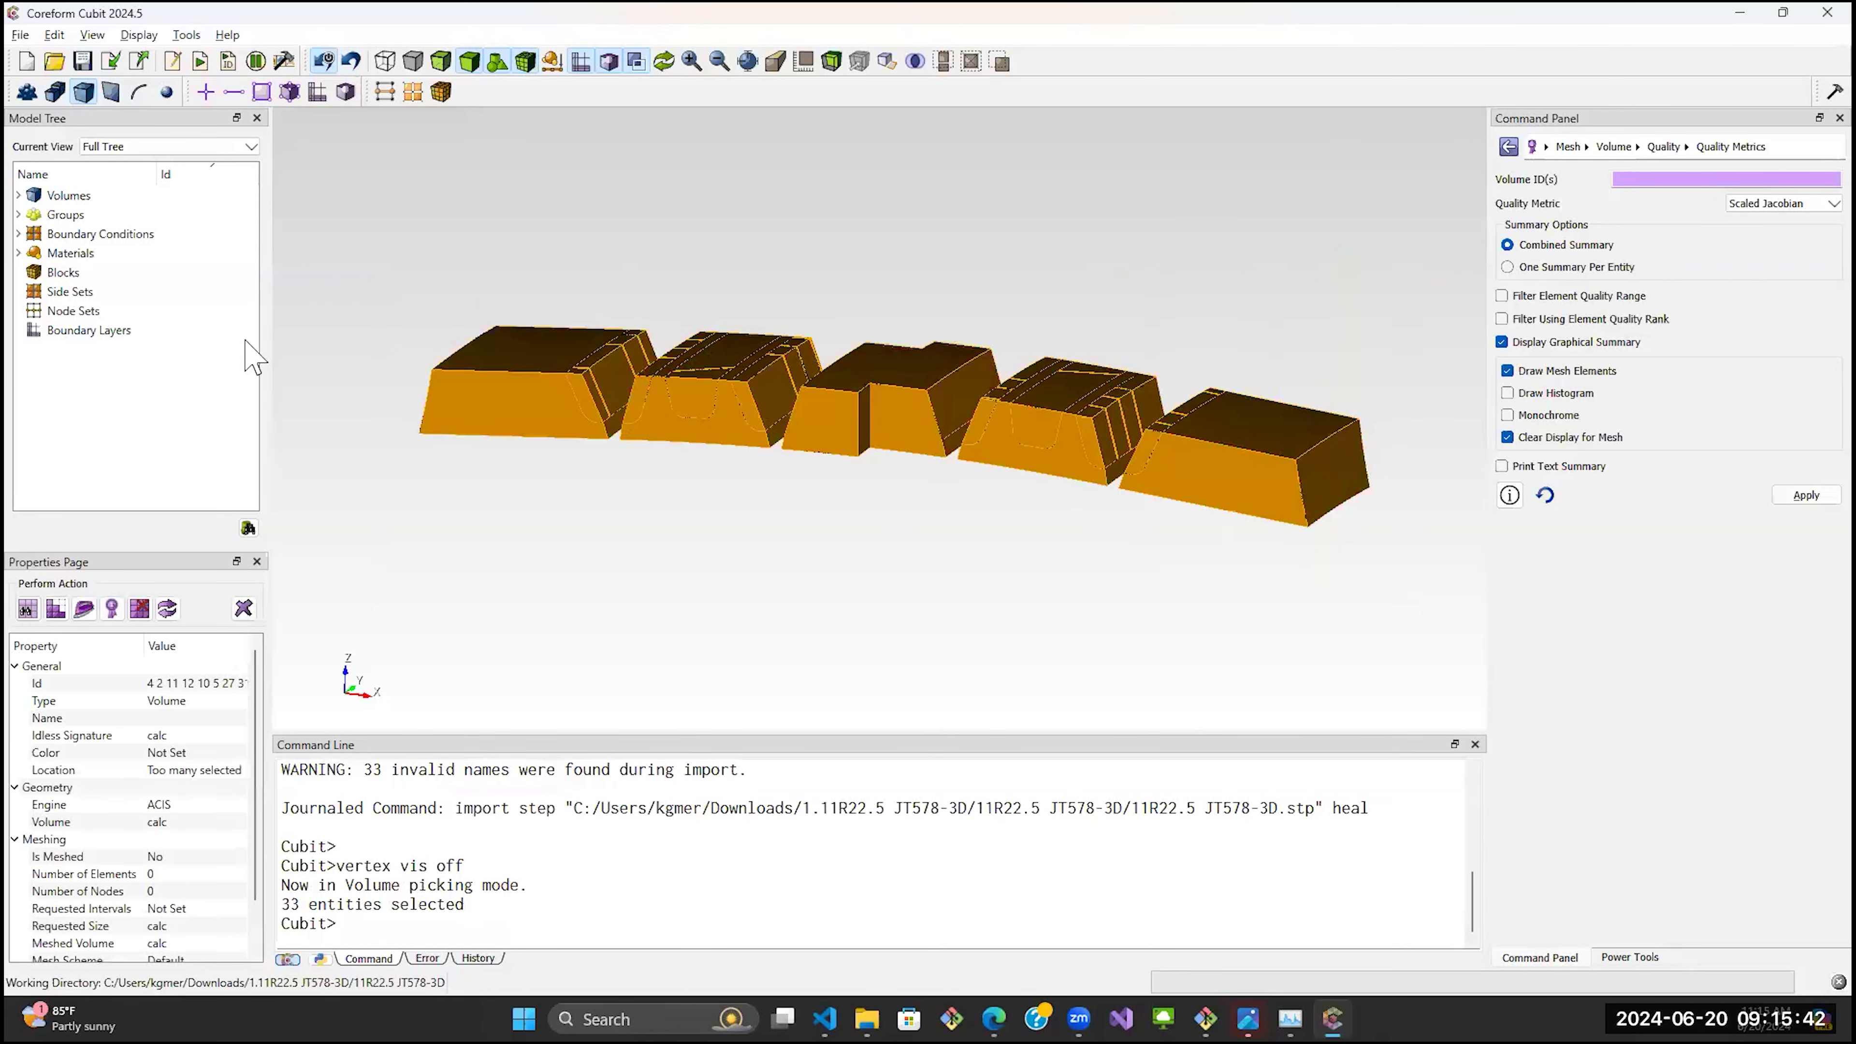
left_click(54, 609)
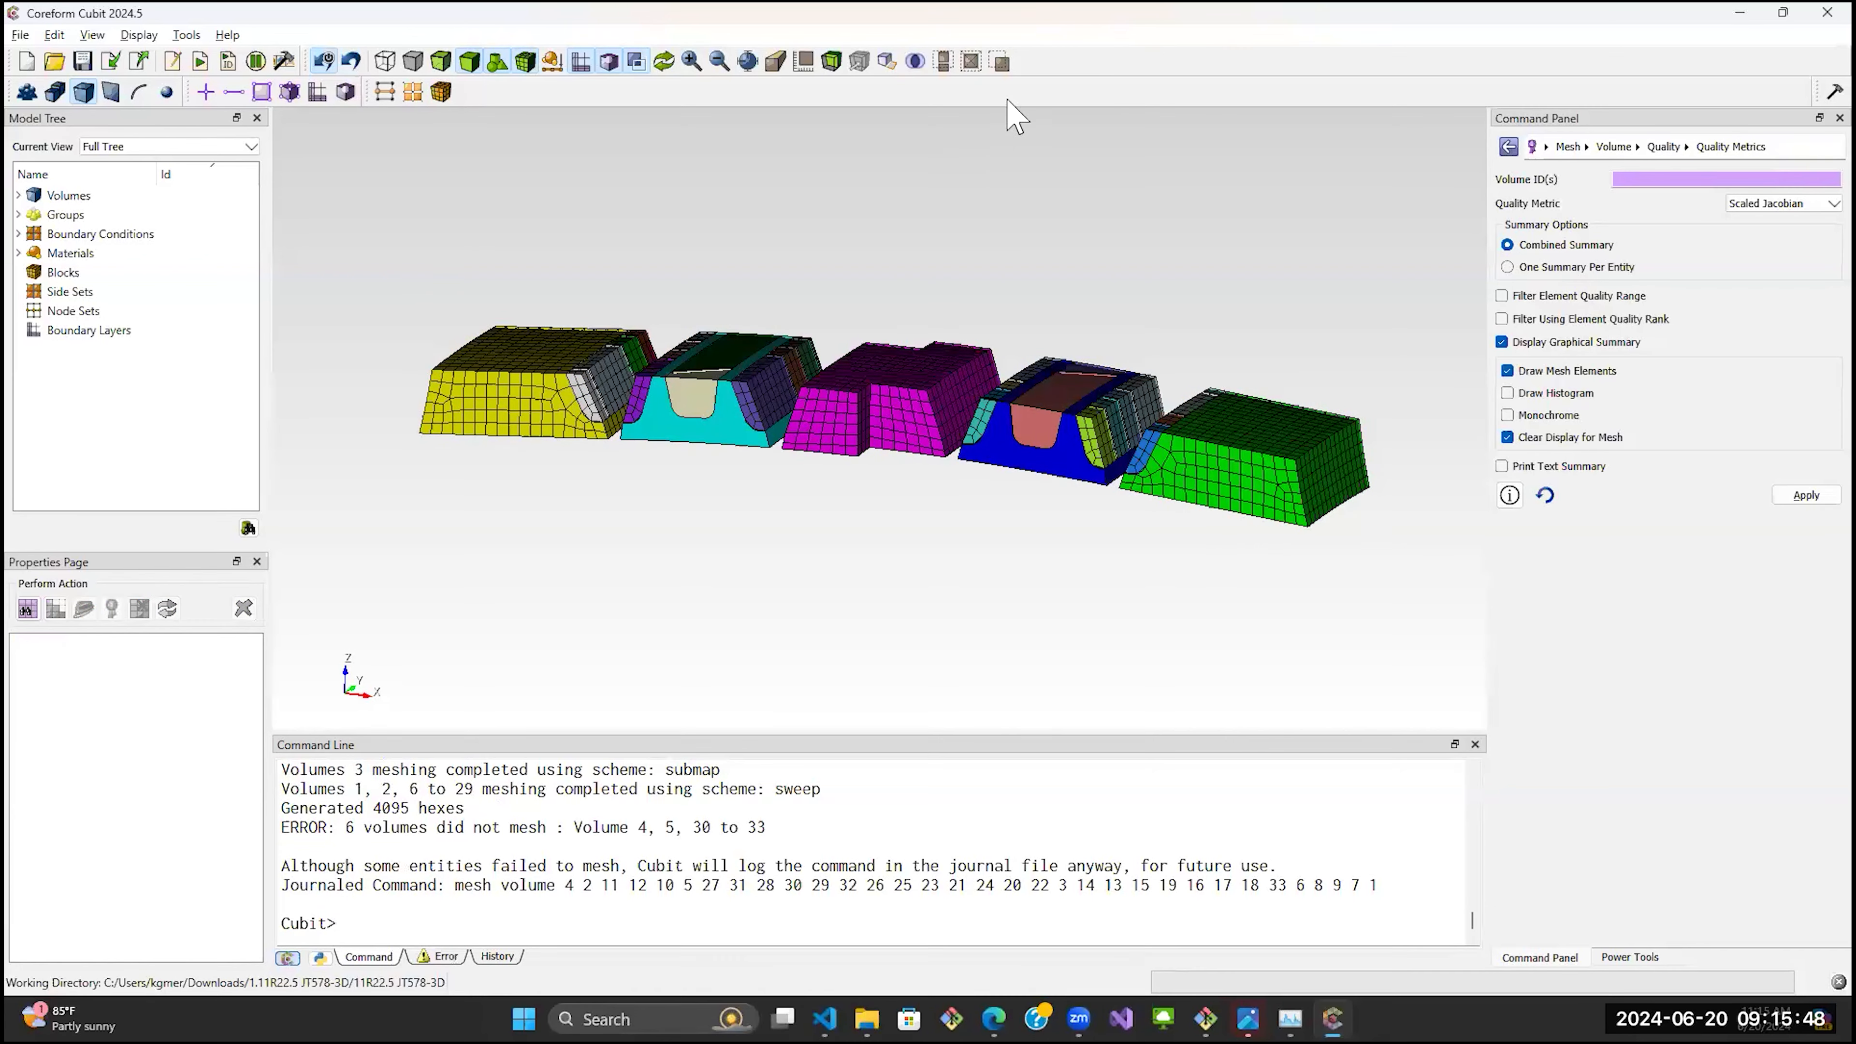
Examine which volumes of the blue tread block and its insets are meshed and which are still unmeshed.
left_click_drag(913, 249, 808, 362)
scroll(804, 351, "up", 4)
middle_click_drag(803, 351, 647, 357)
scroll(1124, 361, "up", 3)
middle_click_drag(1124, 361, 932, 368)
scroll(937, 380, "up", 2)
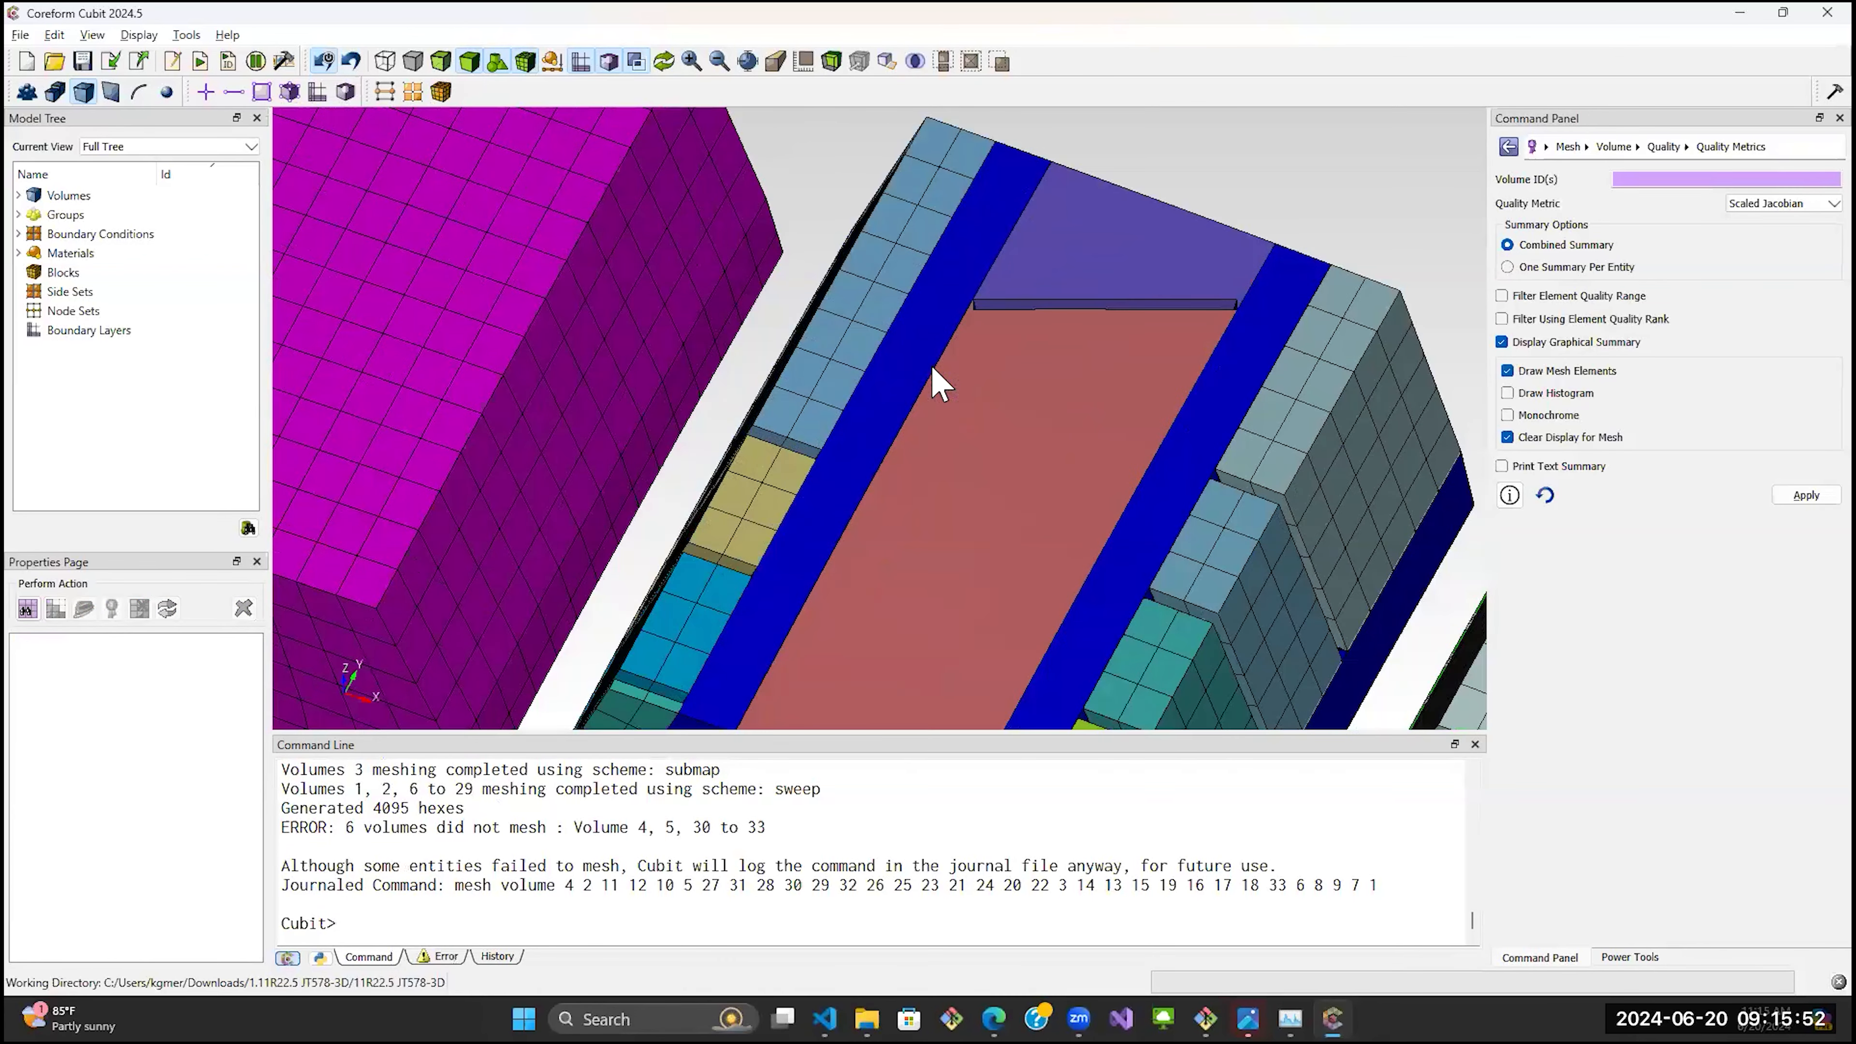
scroll(883, 402, "up", 1)
middle_click_drag(1028, 207, 1136, 199)
scroll(1065, 365, "down", 4)
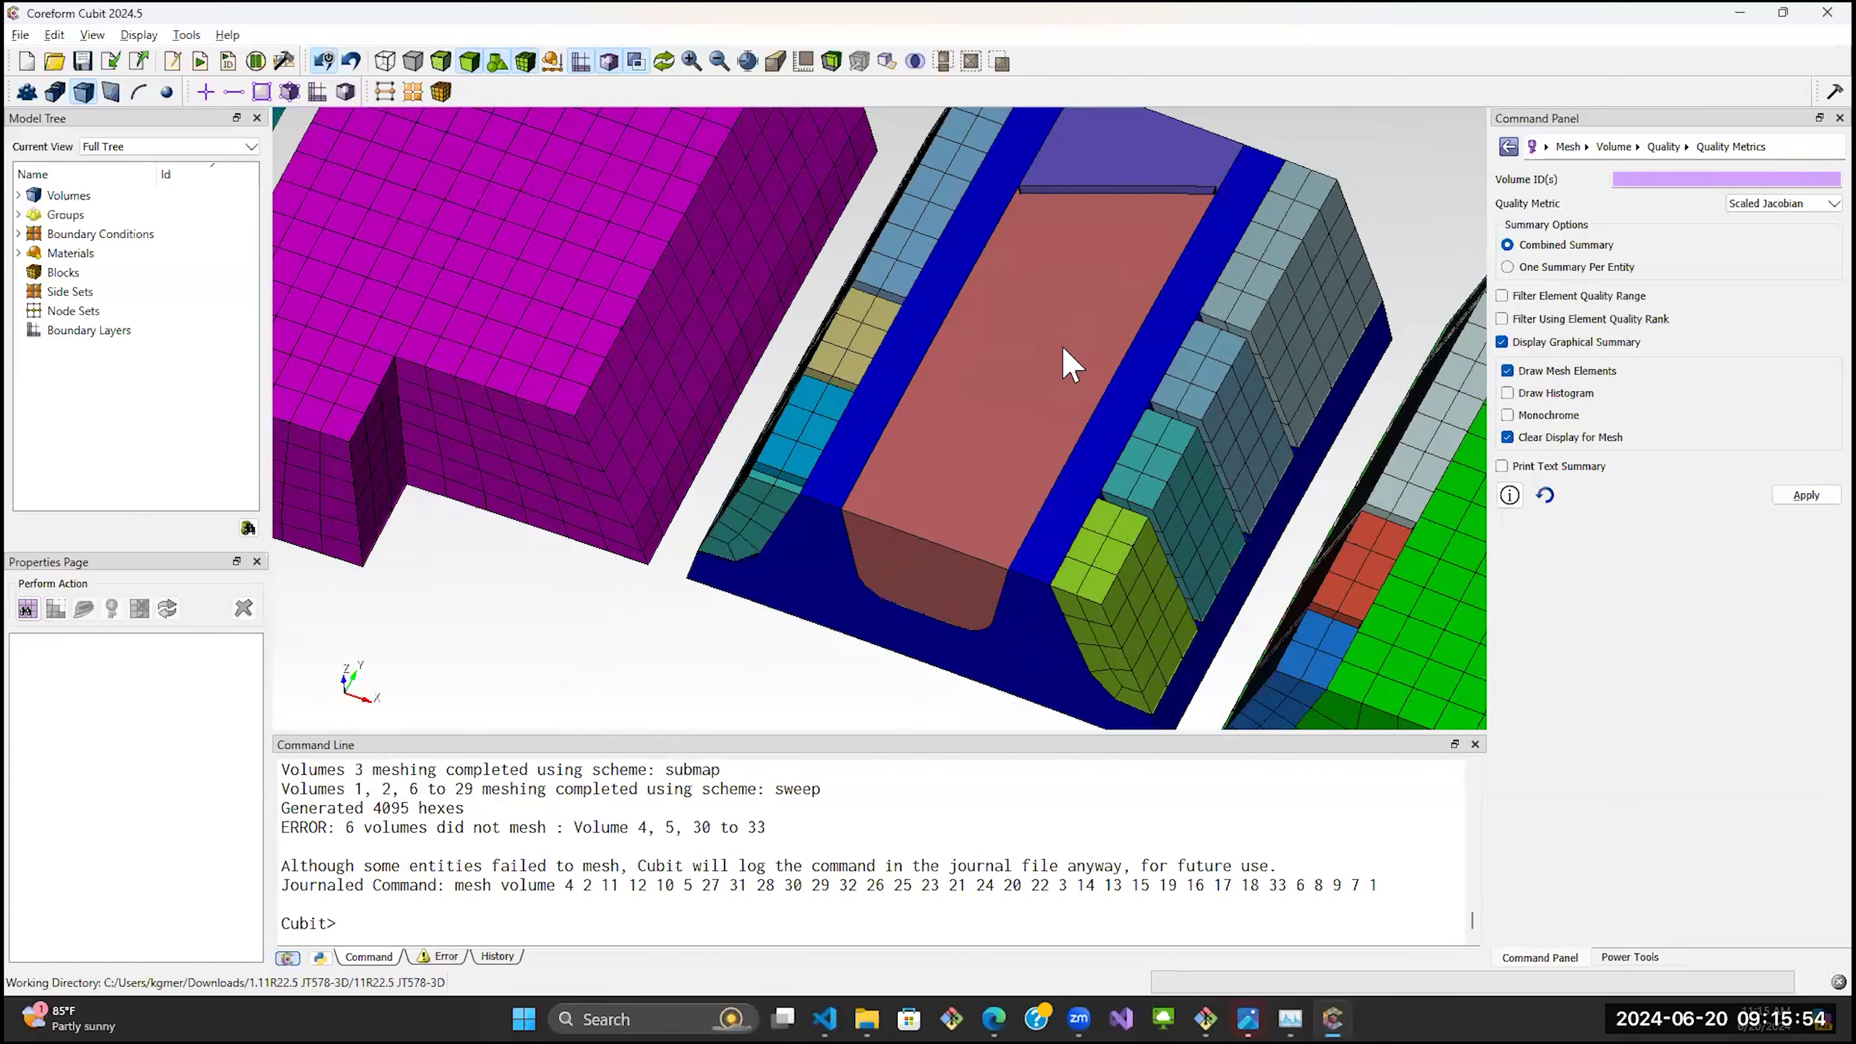
scroll(990, 402, "down", 2)
middle_click_drag(1118, 400, 1409, 397)
Check the mesh properties of the magenta middle block and clear the selection.
left_click_drag(757, 406, 936, 398)
left_click(938, 409)
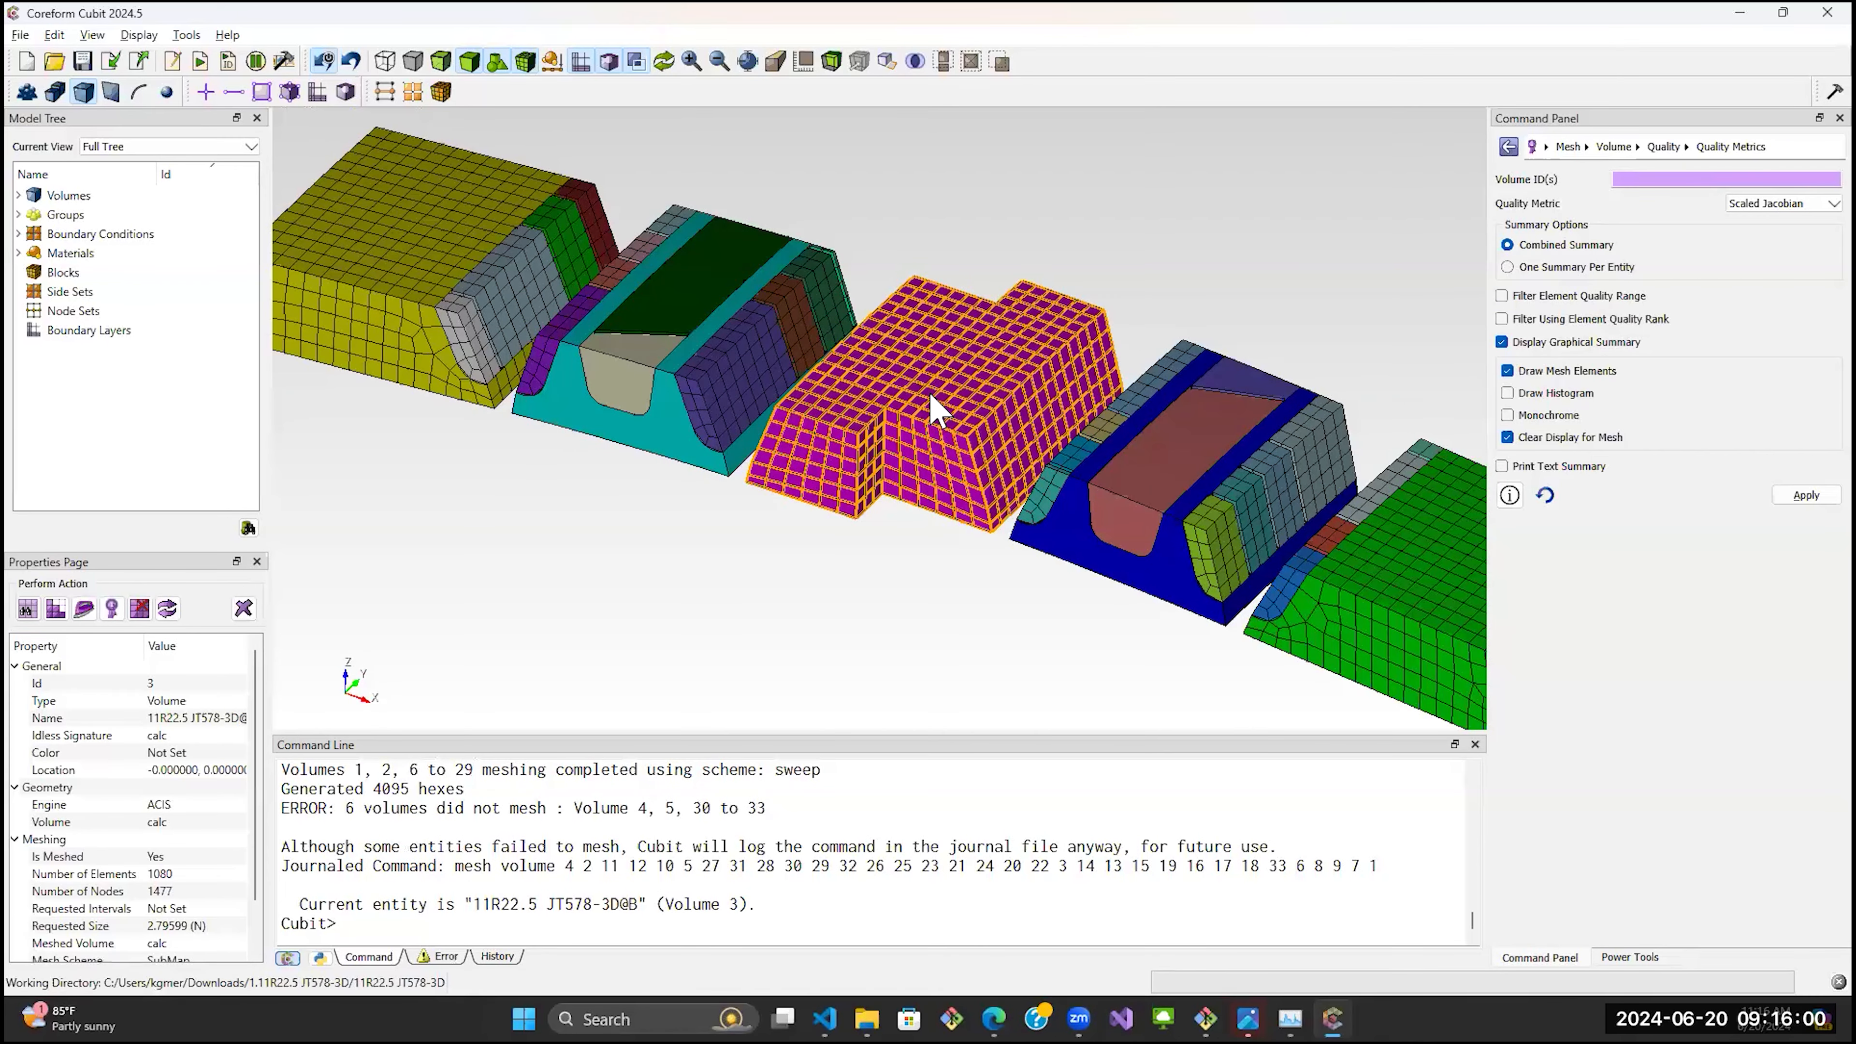
left_click_drag(928, 391, 939, 306)
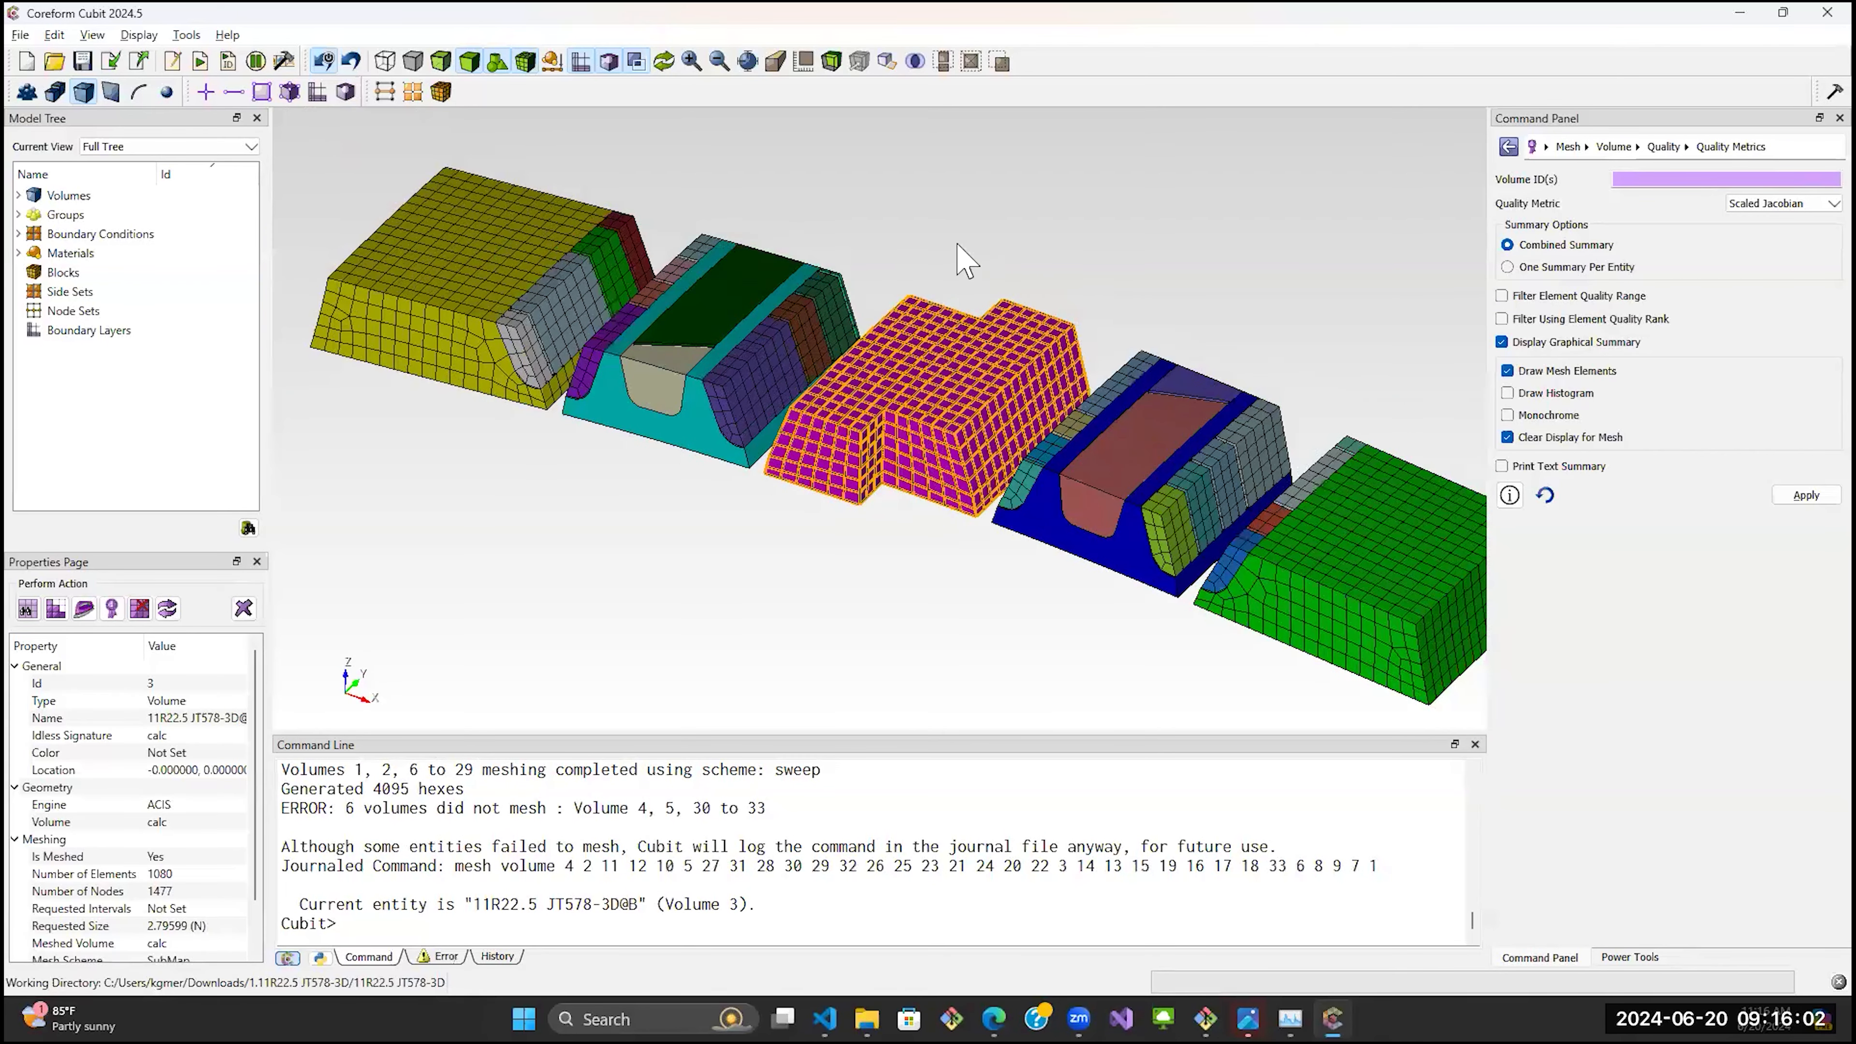
left_click(965, 261)
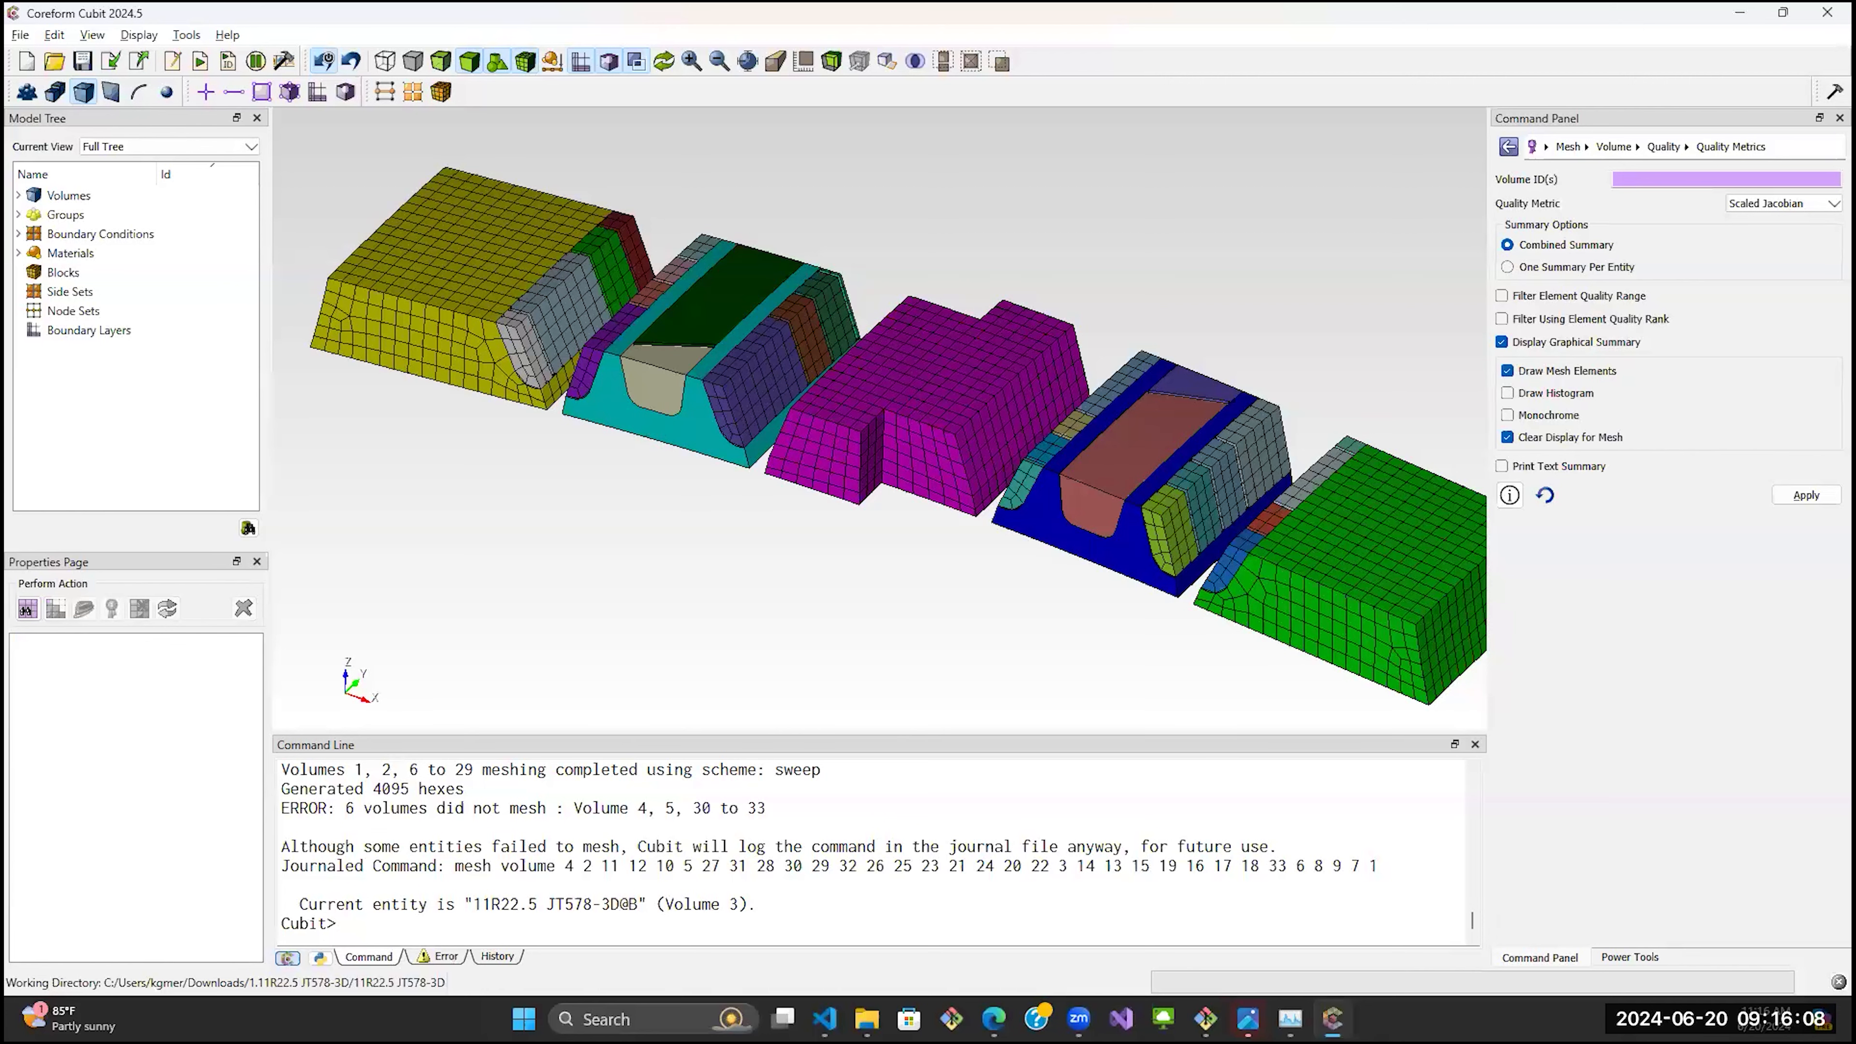
Delete the mesh from the entire model with the command "del mesh".
scroll(880, 418, "down", 1)
left_click(357, 927)
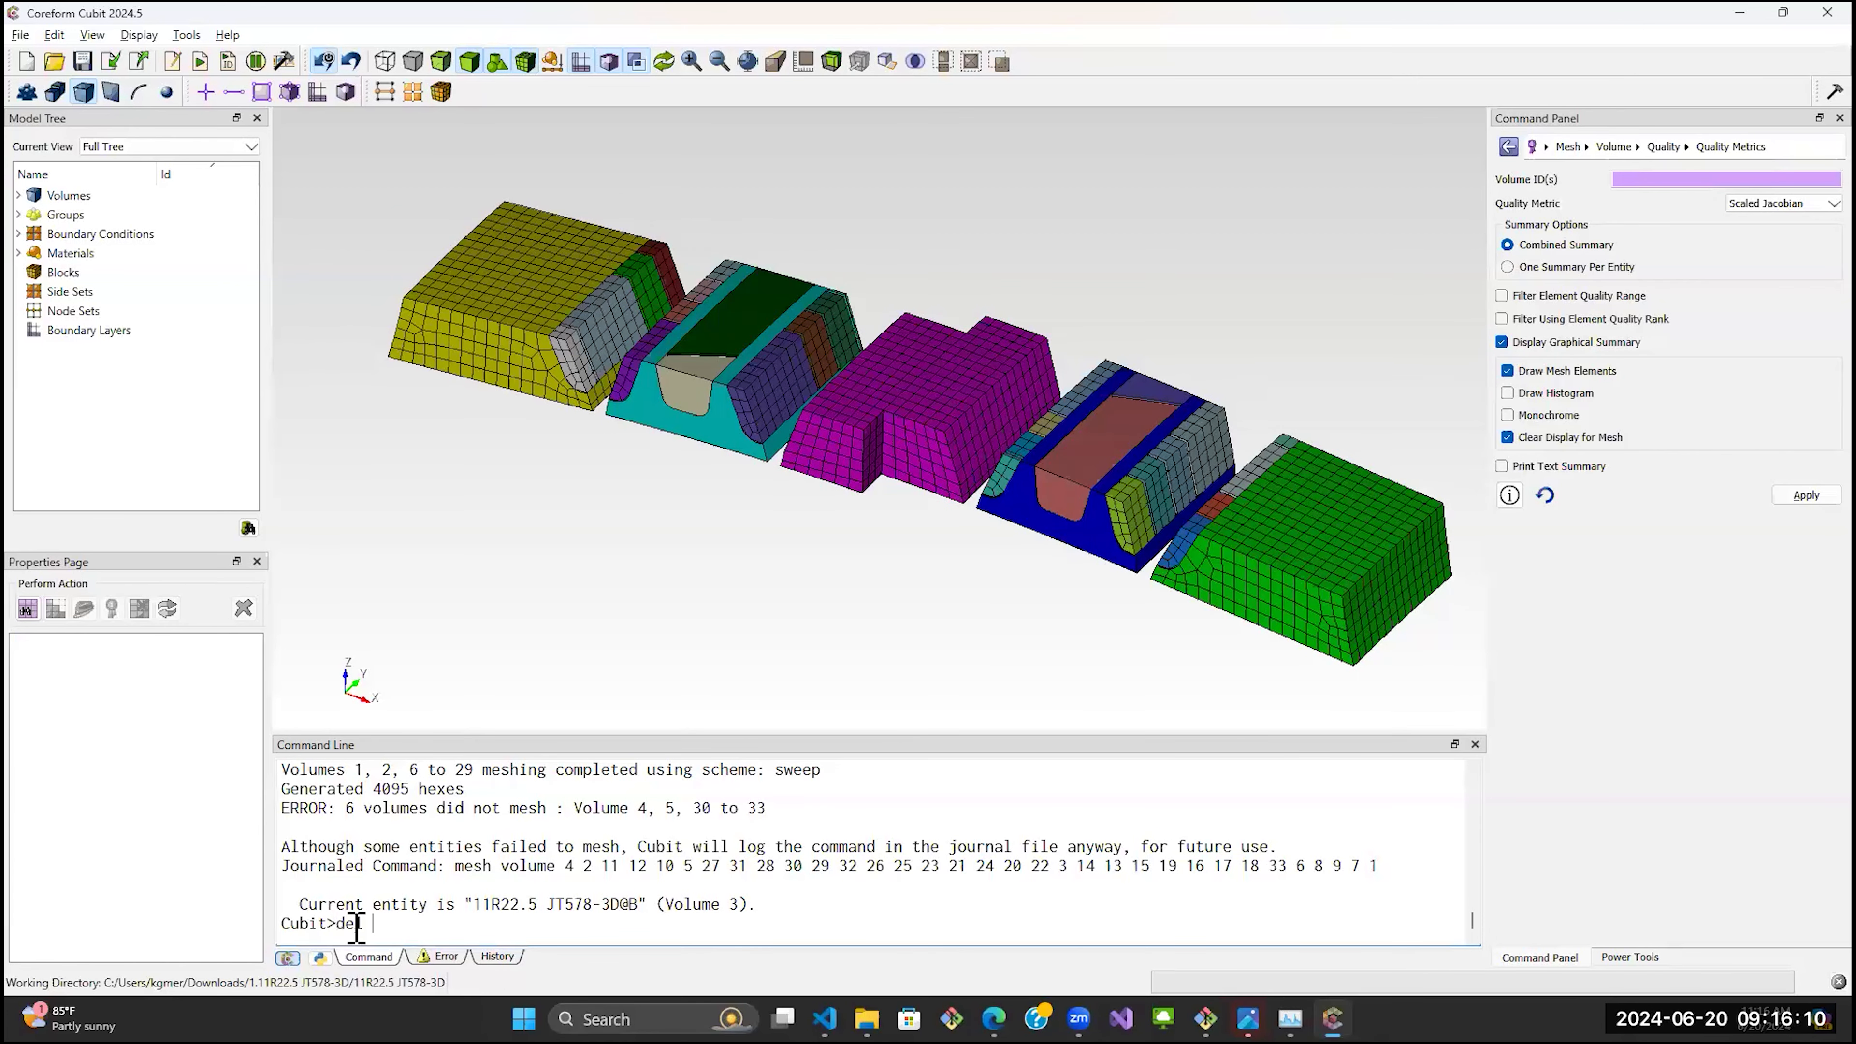
type("del mesh")
key("Return")
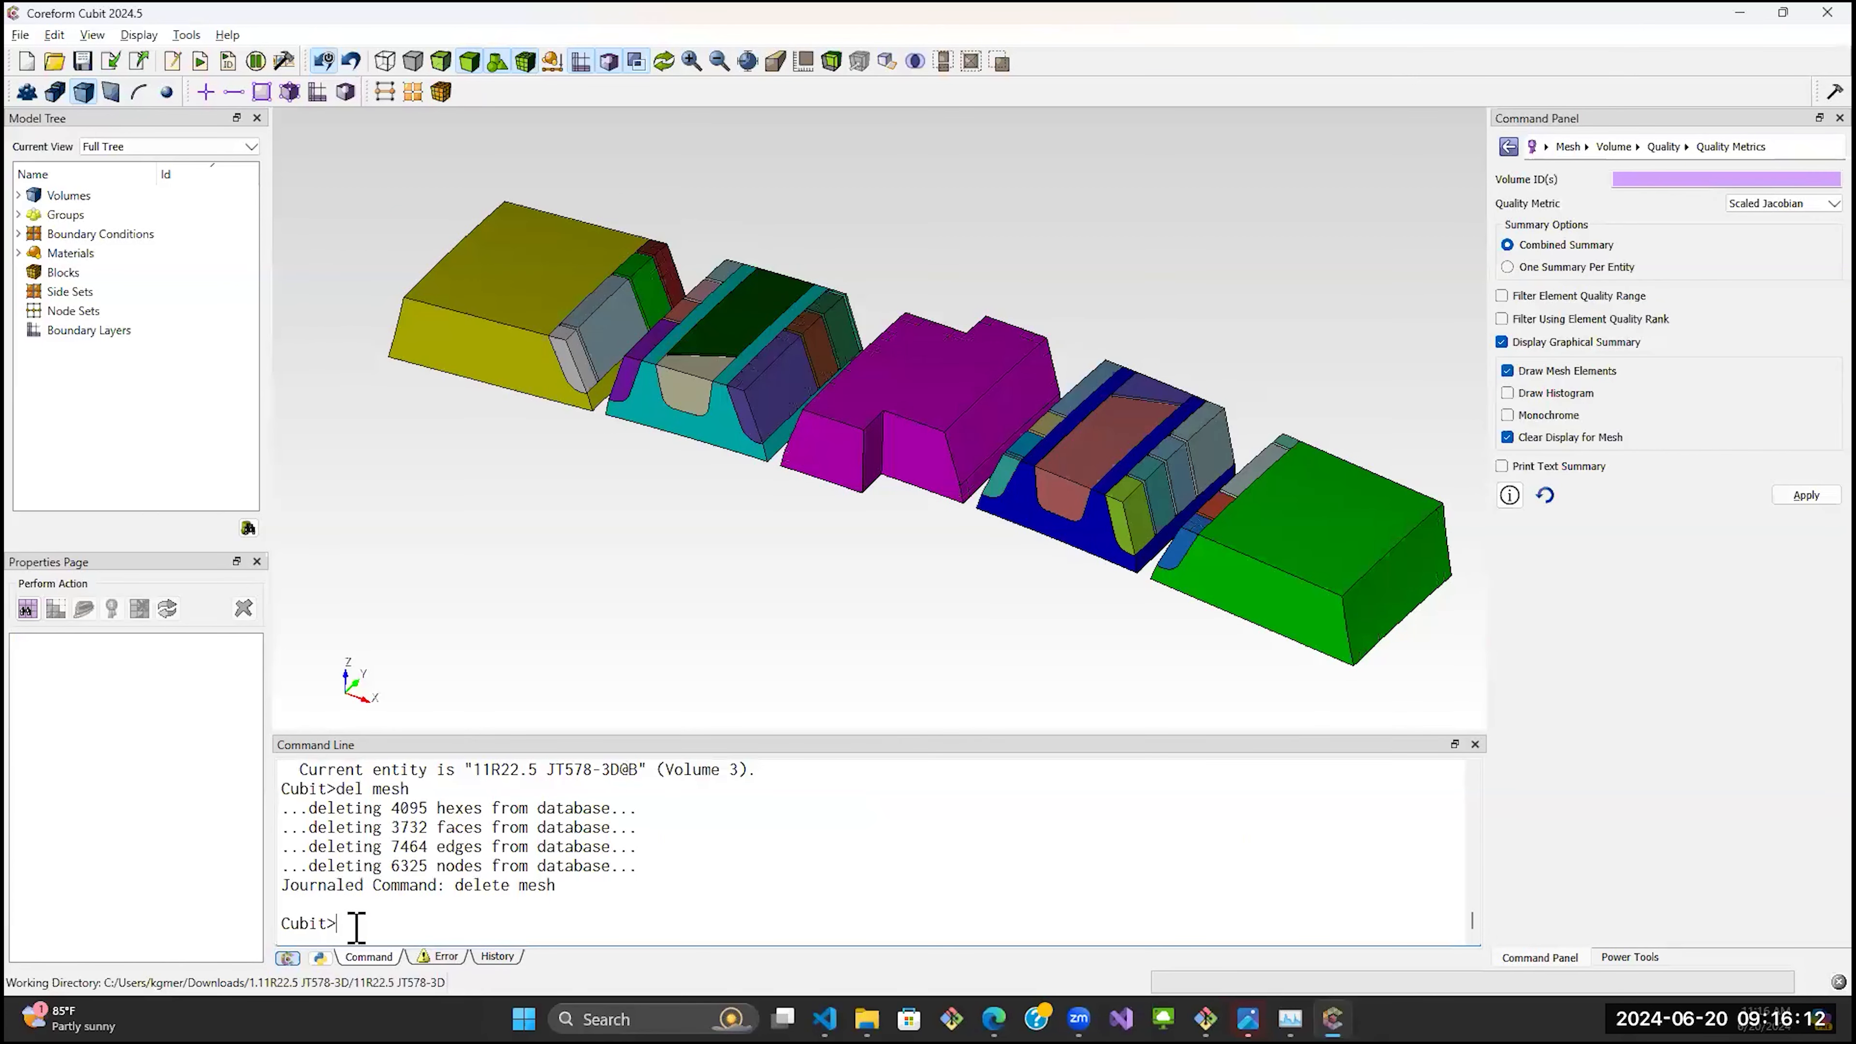
Highlight the teal base volume to see its extent around the insets, and clear the selection.
left_click(710, 409)
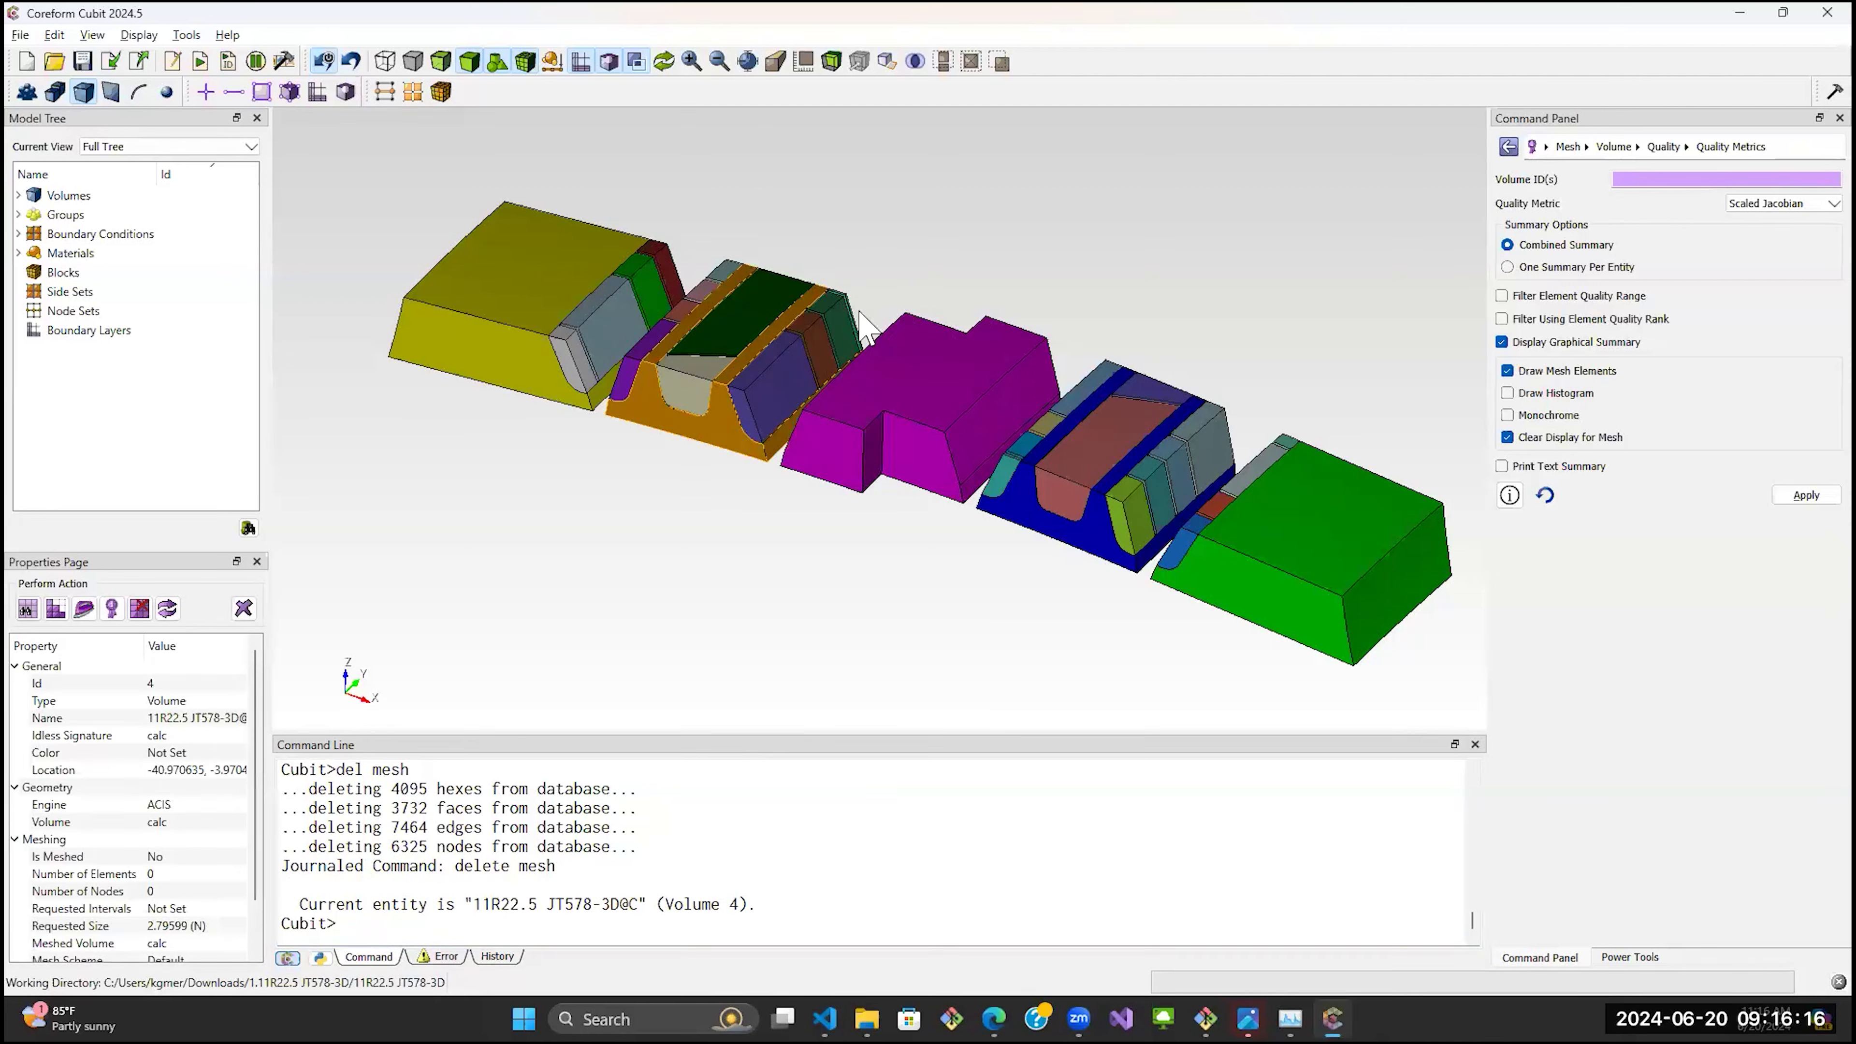
left_click_drag(1308, 601, 1054, 529)
left_click(1055, 530)
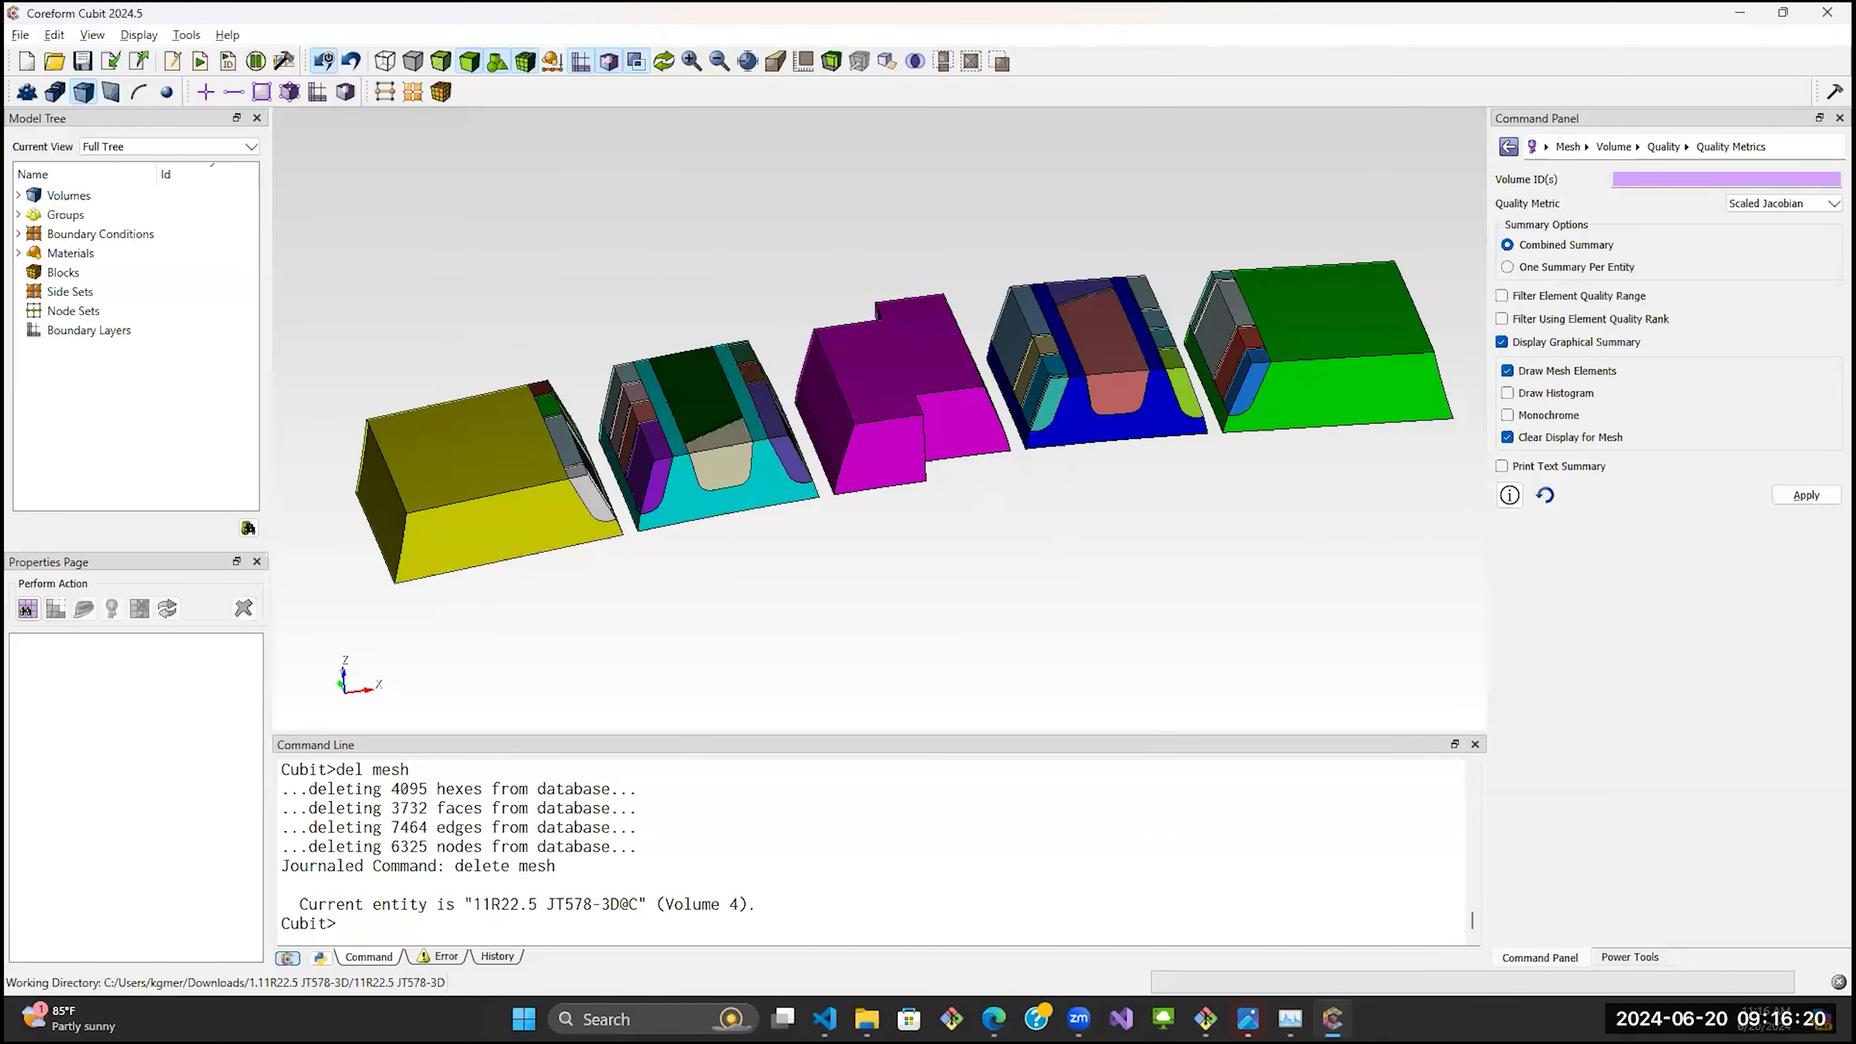
Auto-size the geometry diagnostic thresholds and analyze all volumes for small features, bad angles and assembly problems.
left_click(1645, 958)
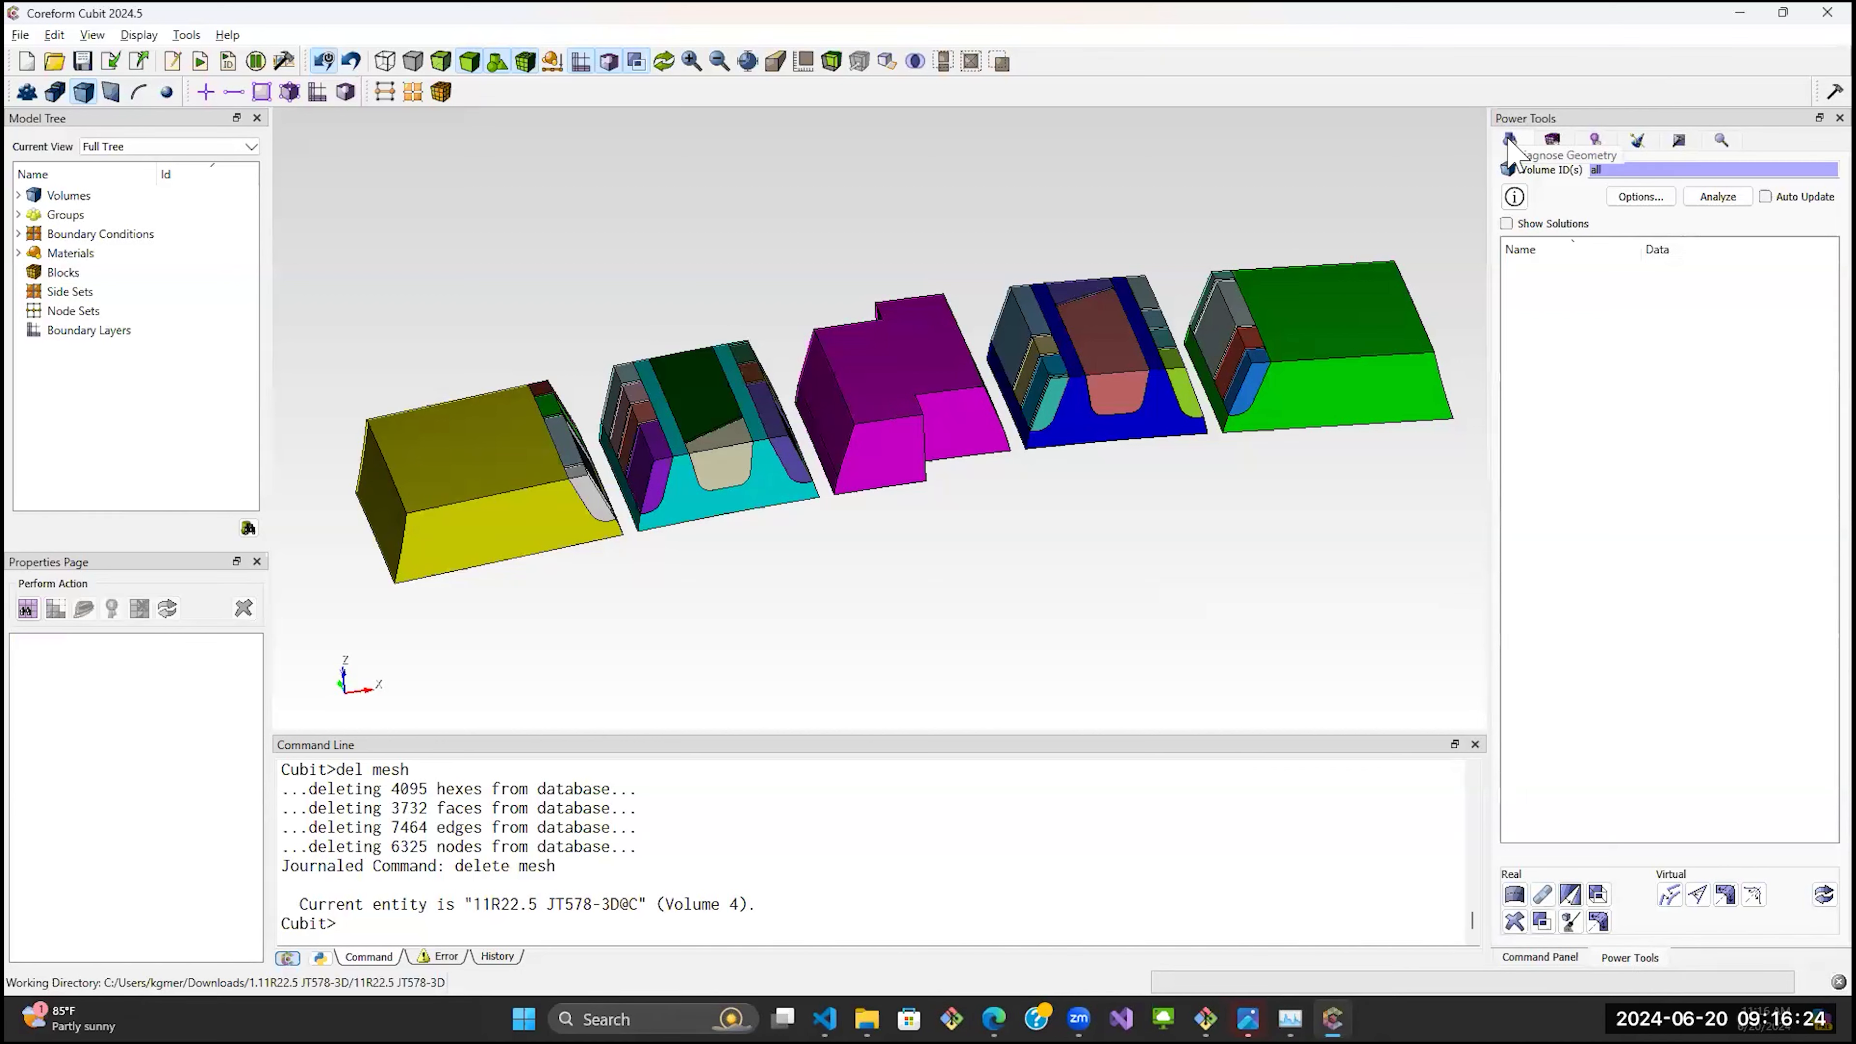
left_click(1652, 198)
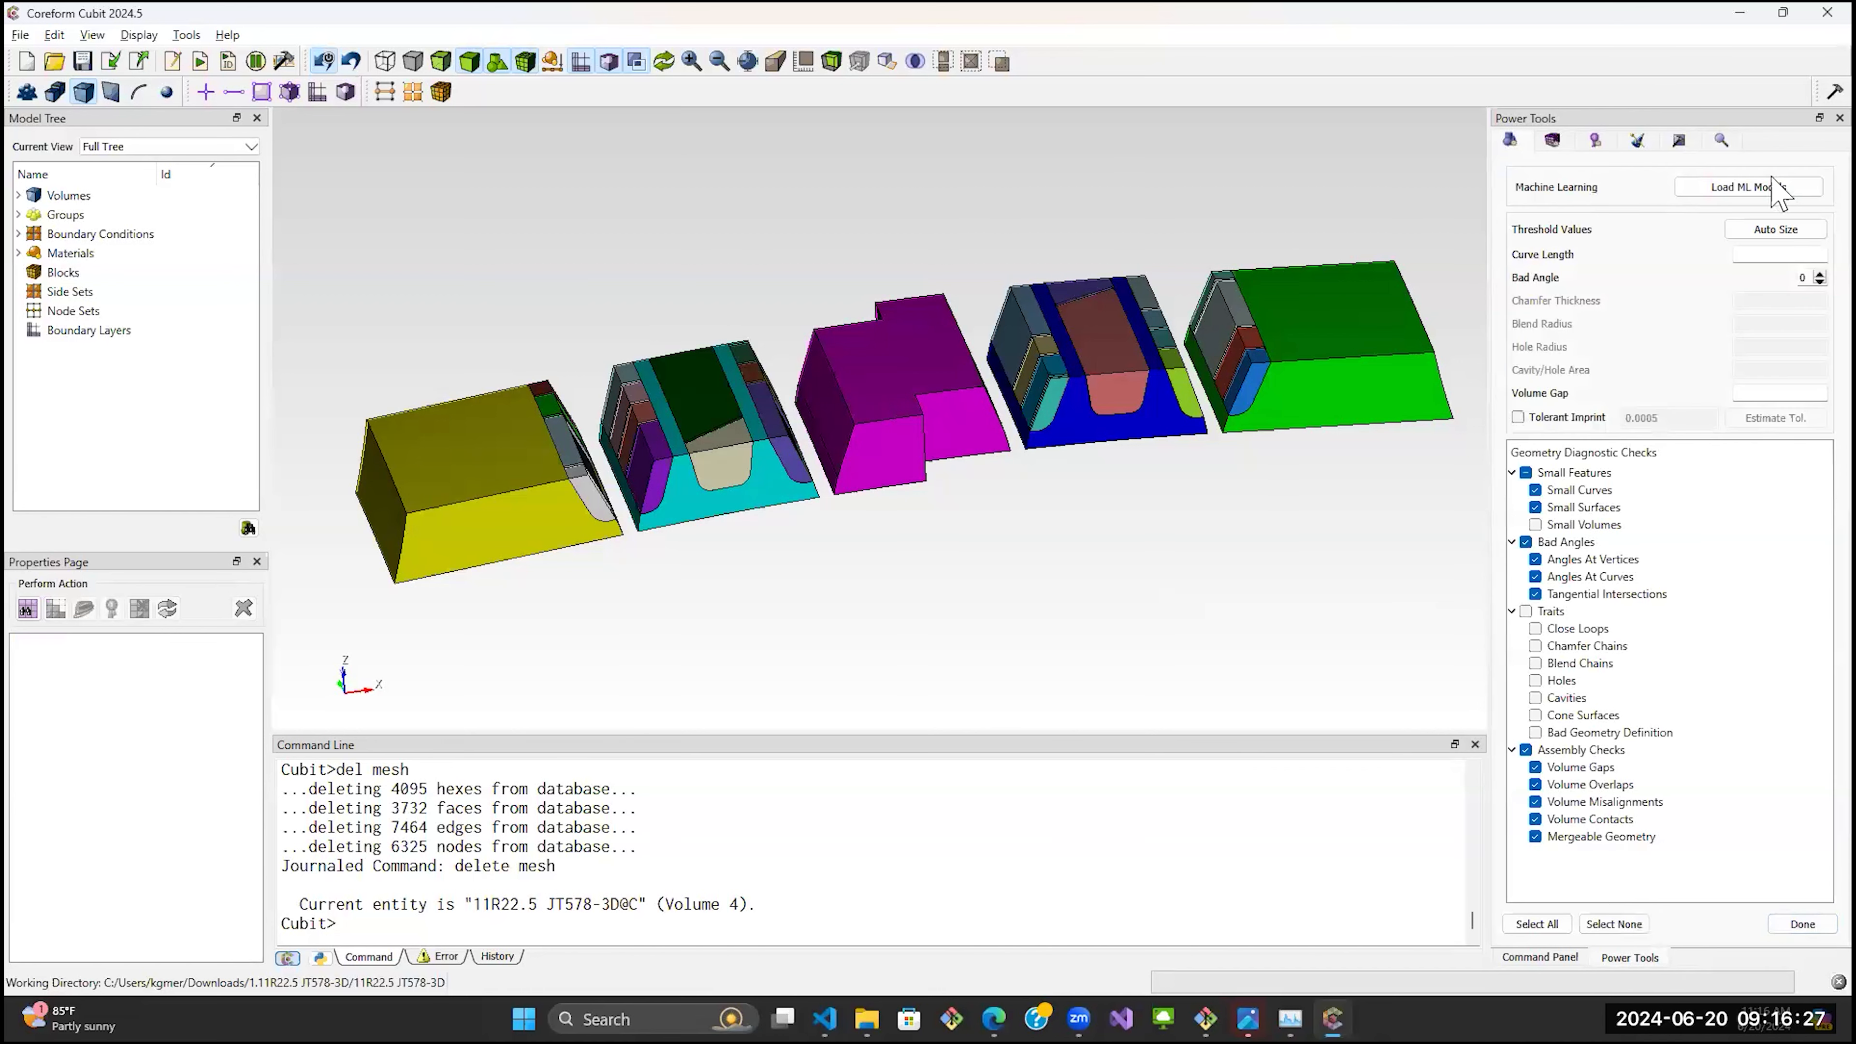
left_click(1756, 236)
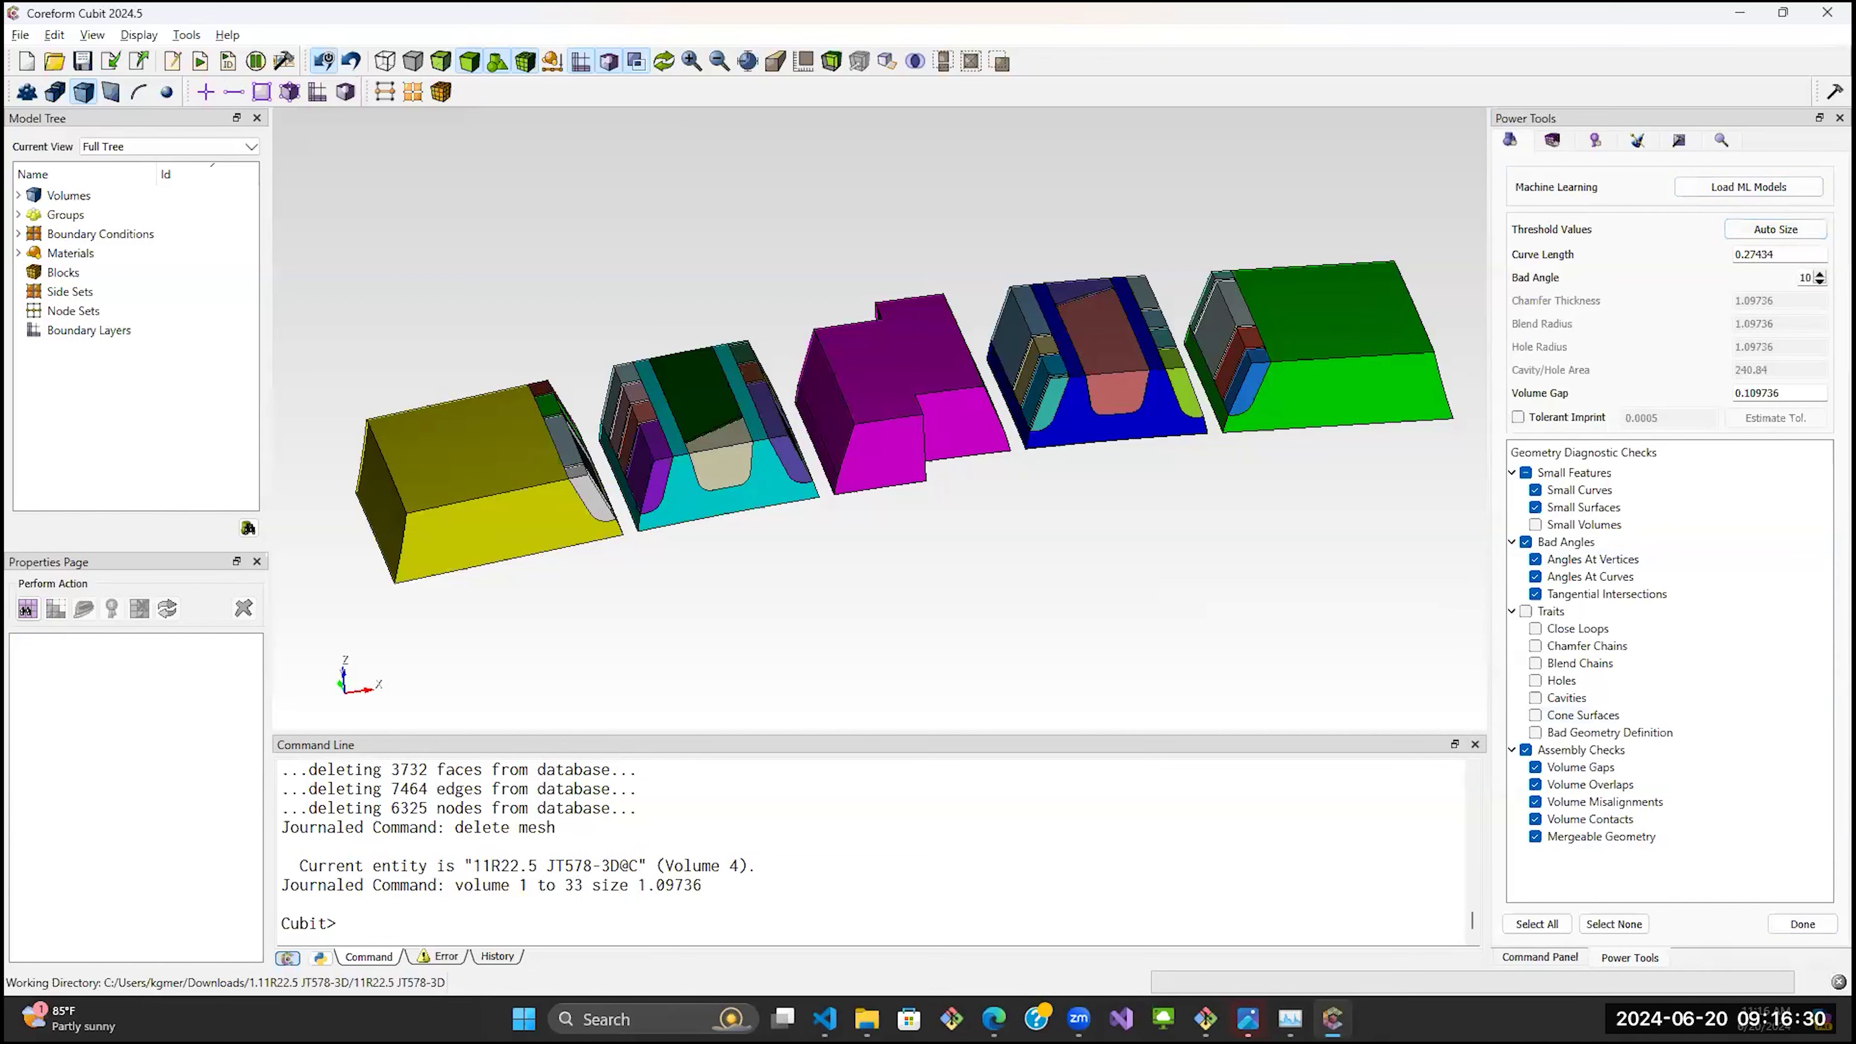
left_click(1799, 924)
left_click(1718, 197)
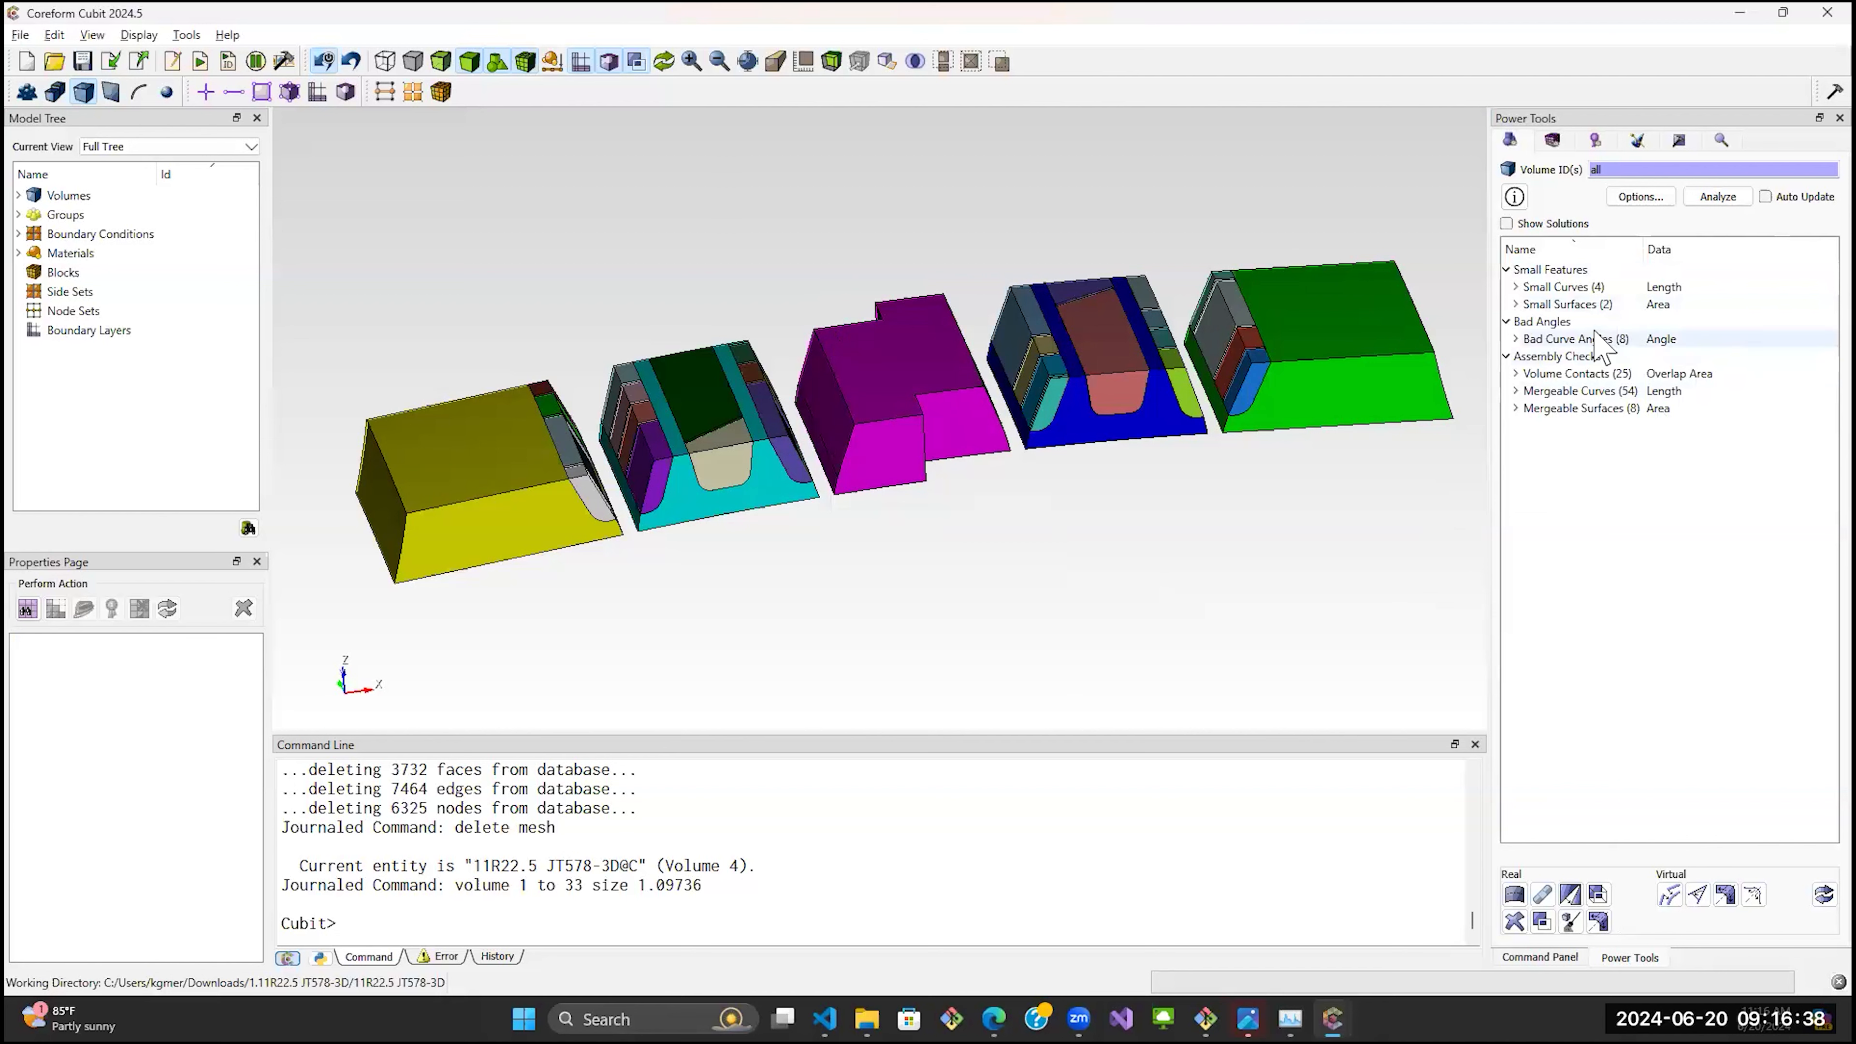
Locate Surface 34 from the small surfaces results and inspect it along the bottom edge of the teal block.
left_click(1506, 356)
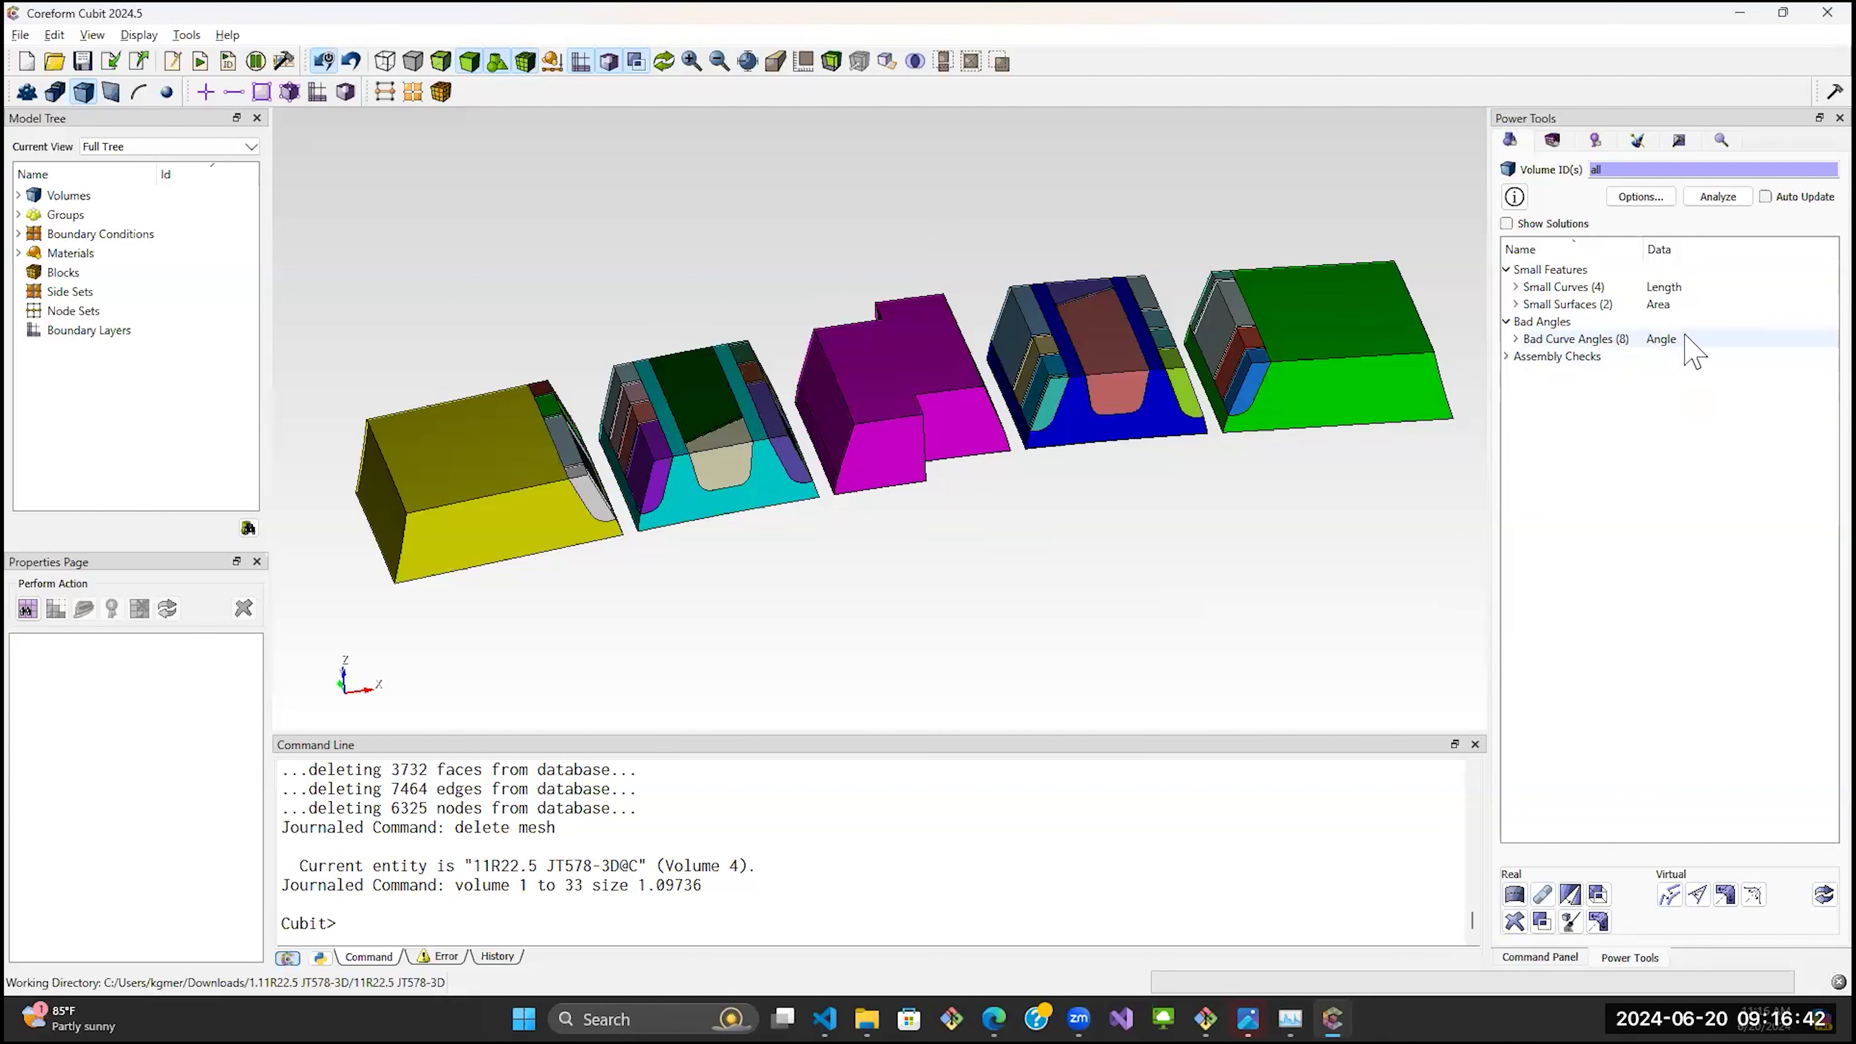
left_click(1516, 304)
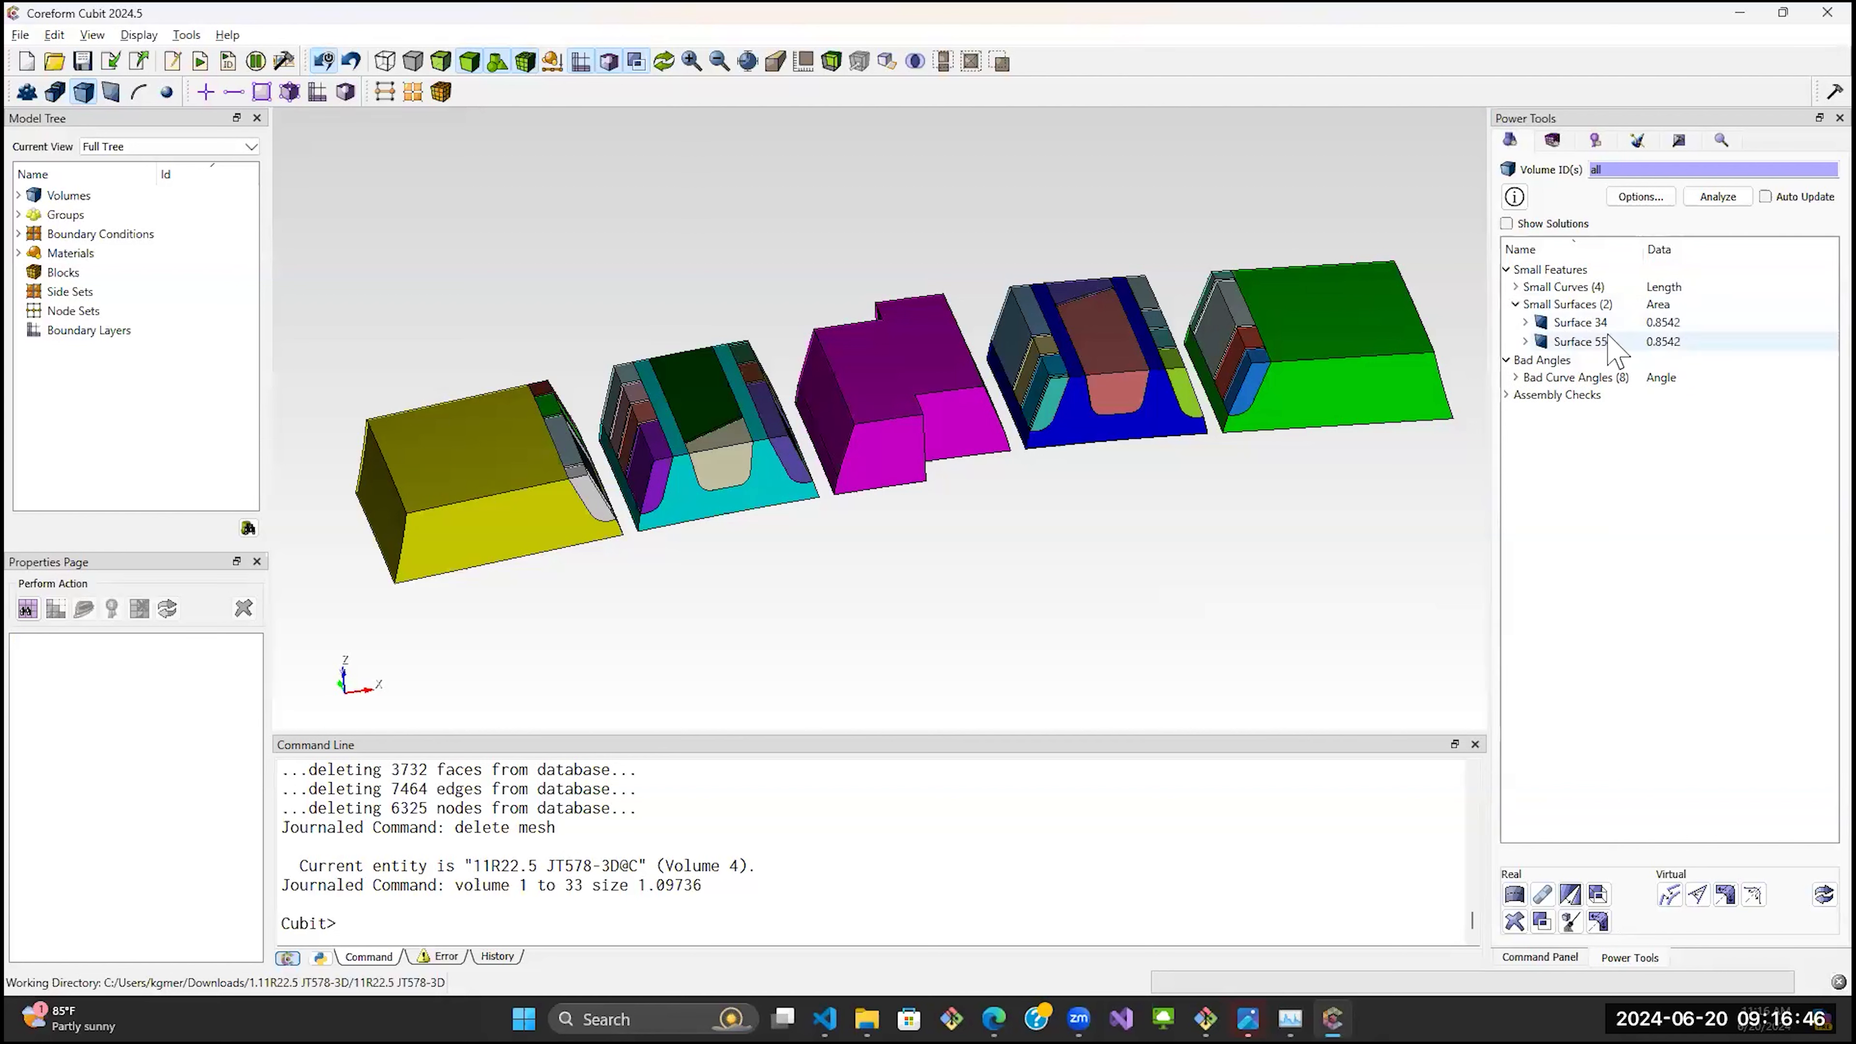
left_click(1573, 322)
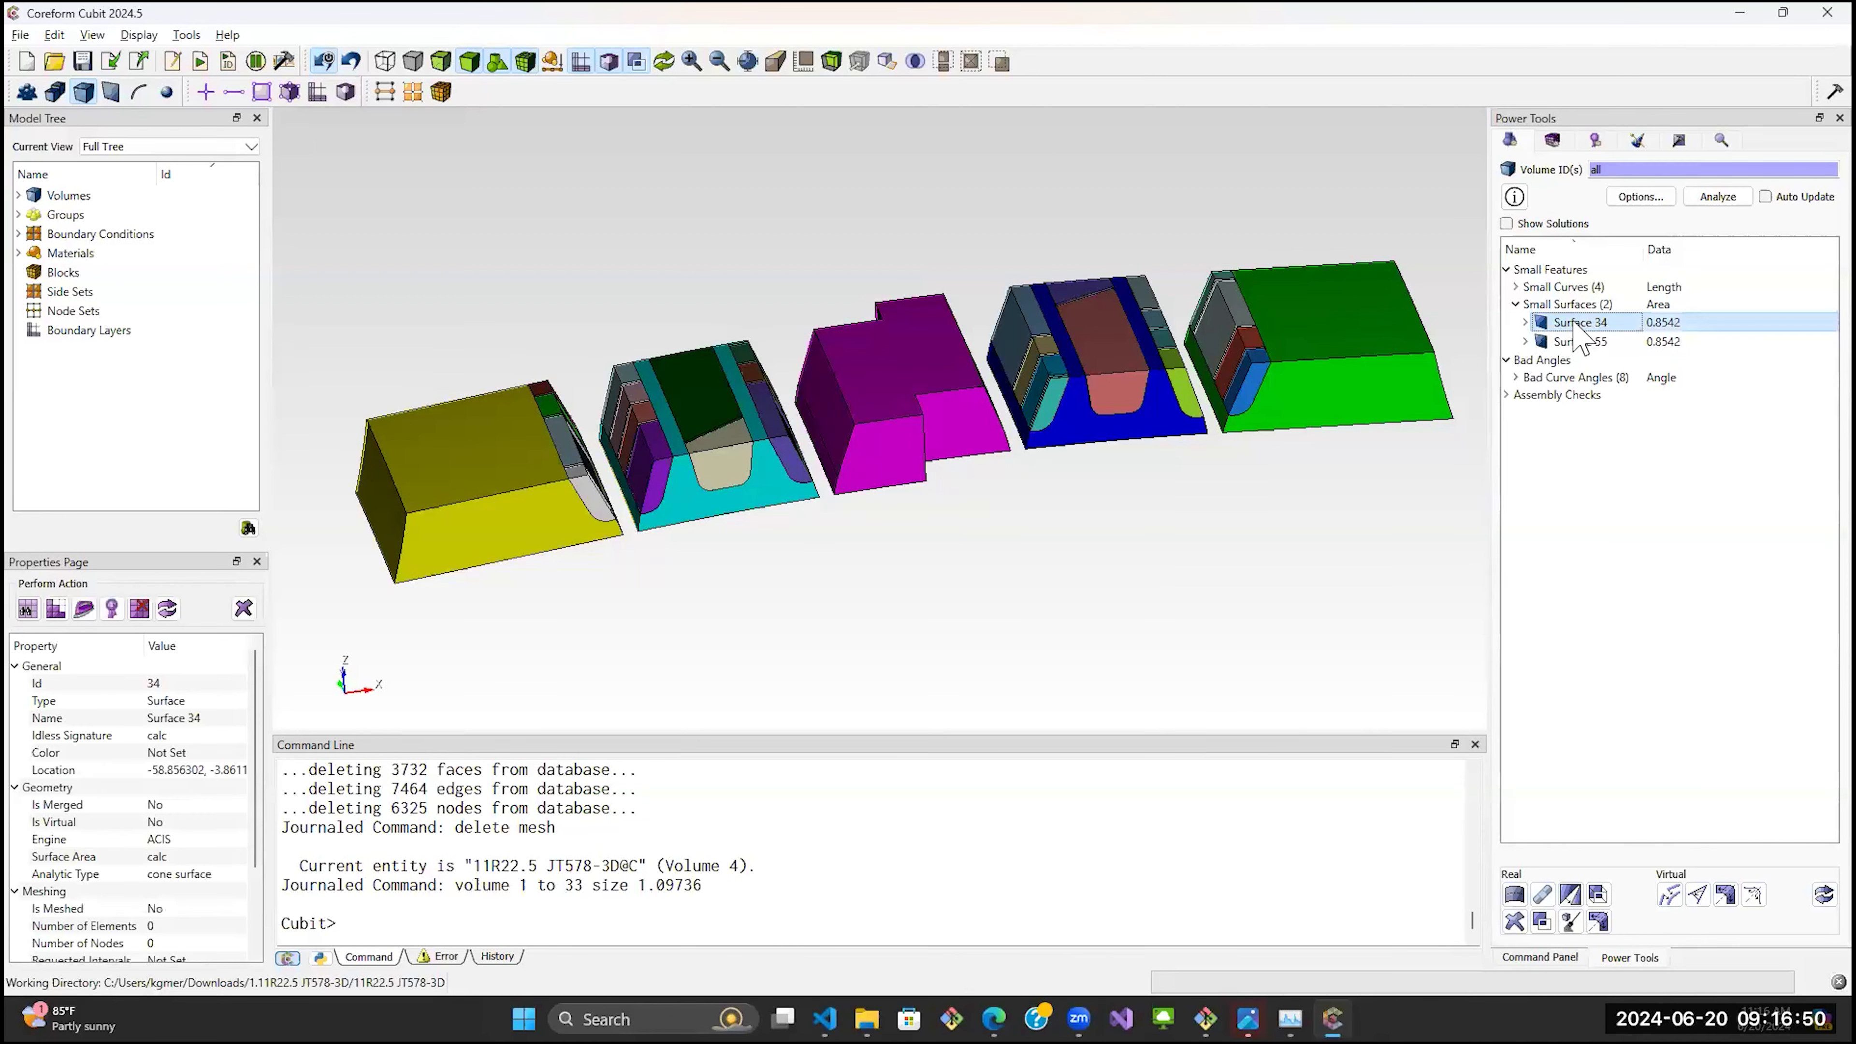
right_click(1573, 322)
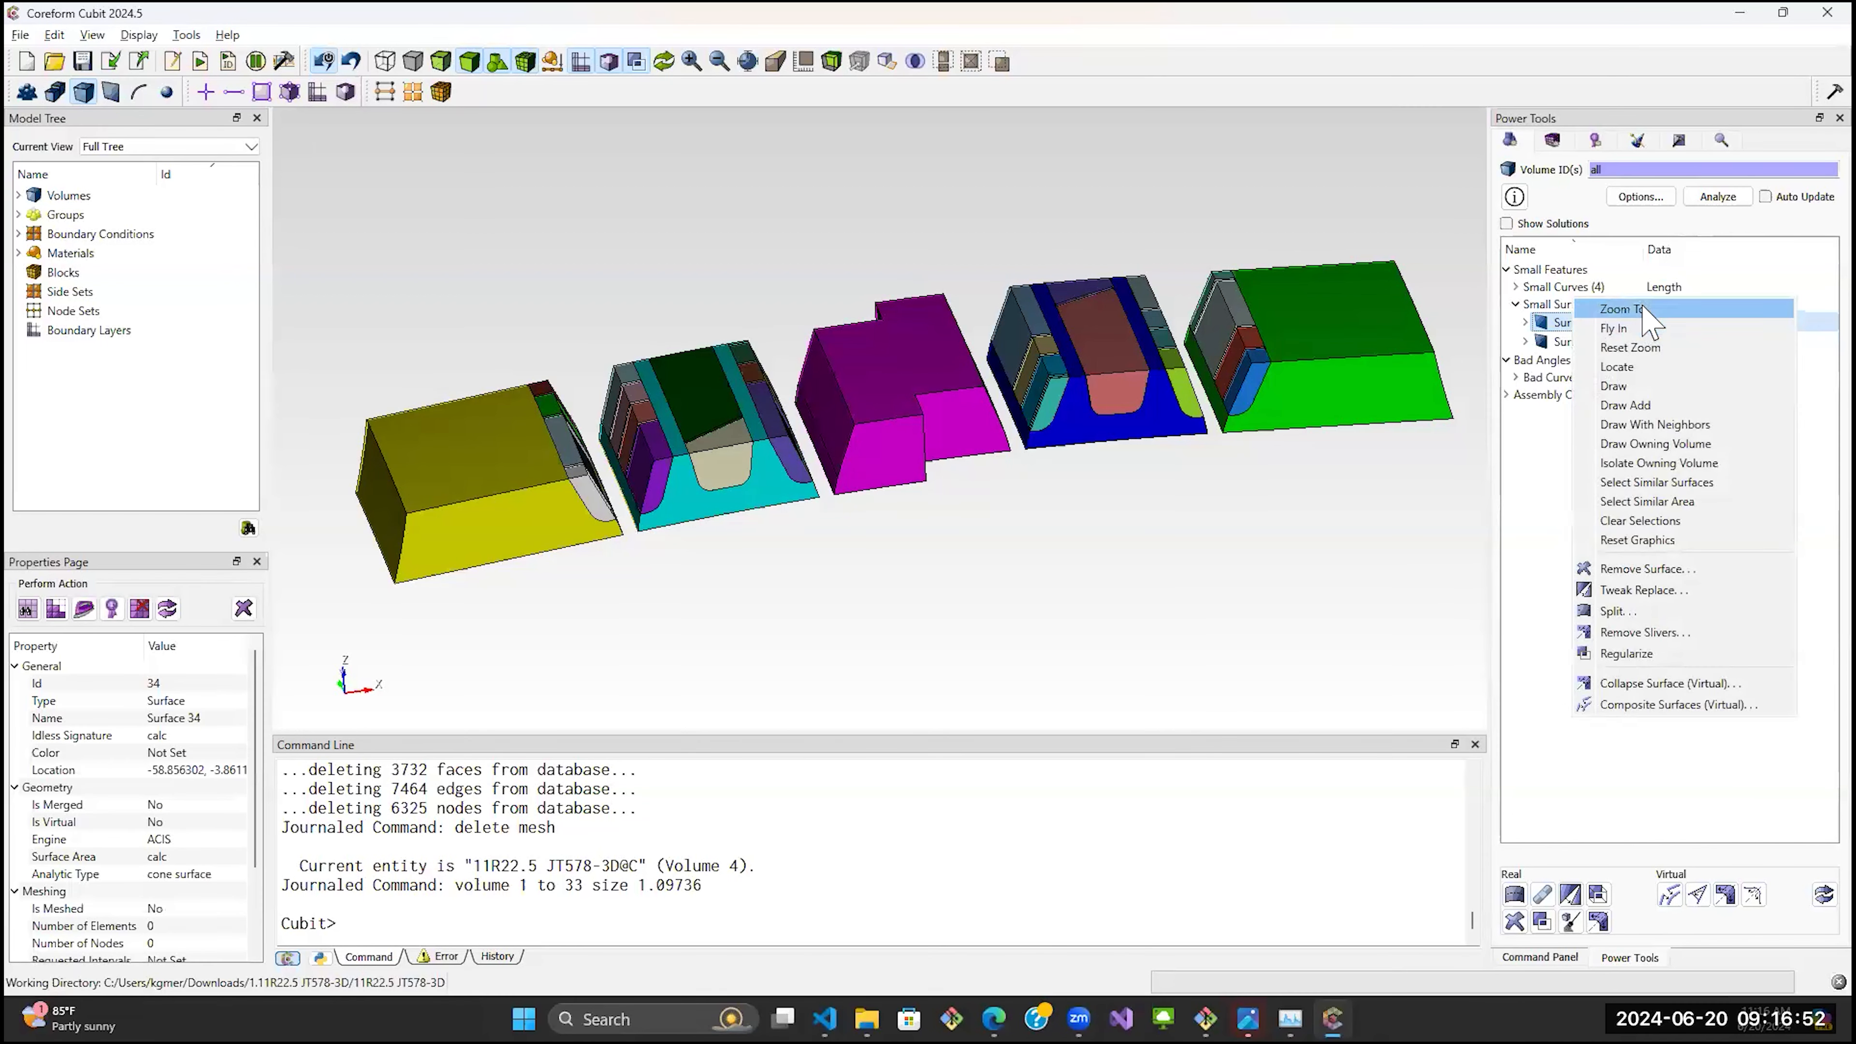
left_click(1622, 308)
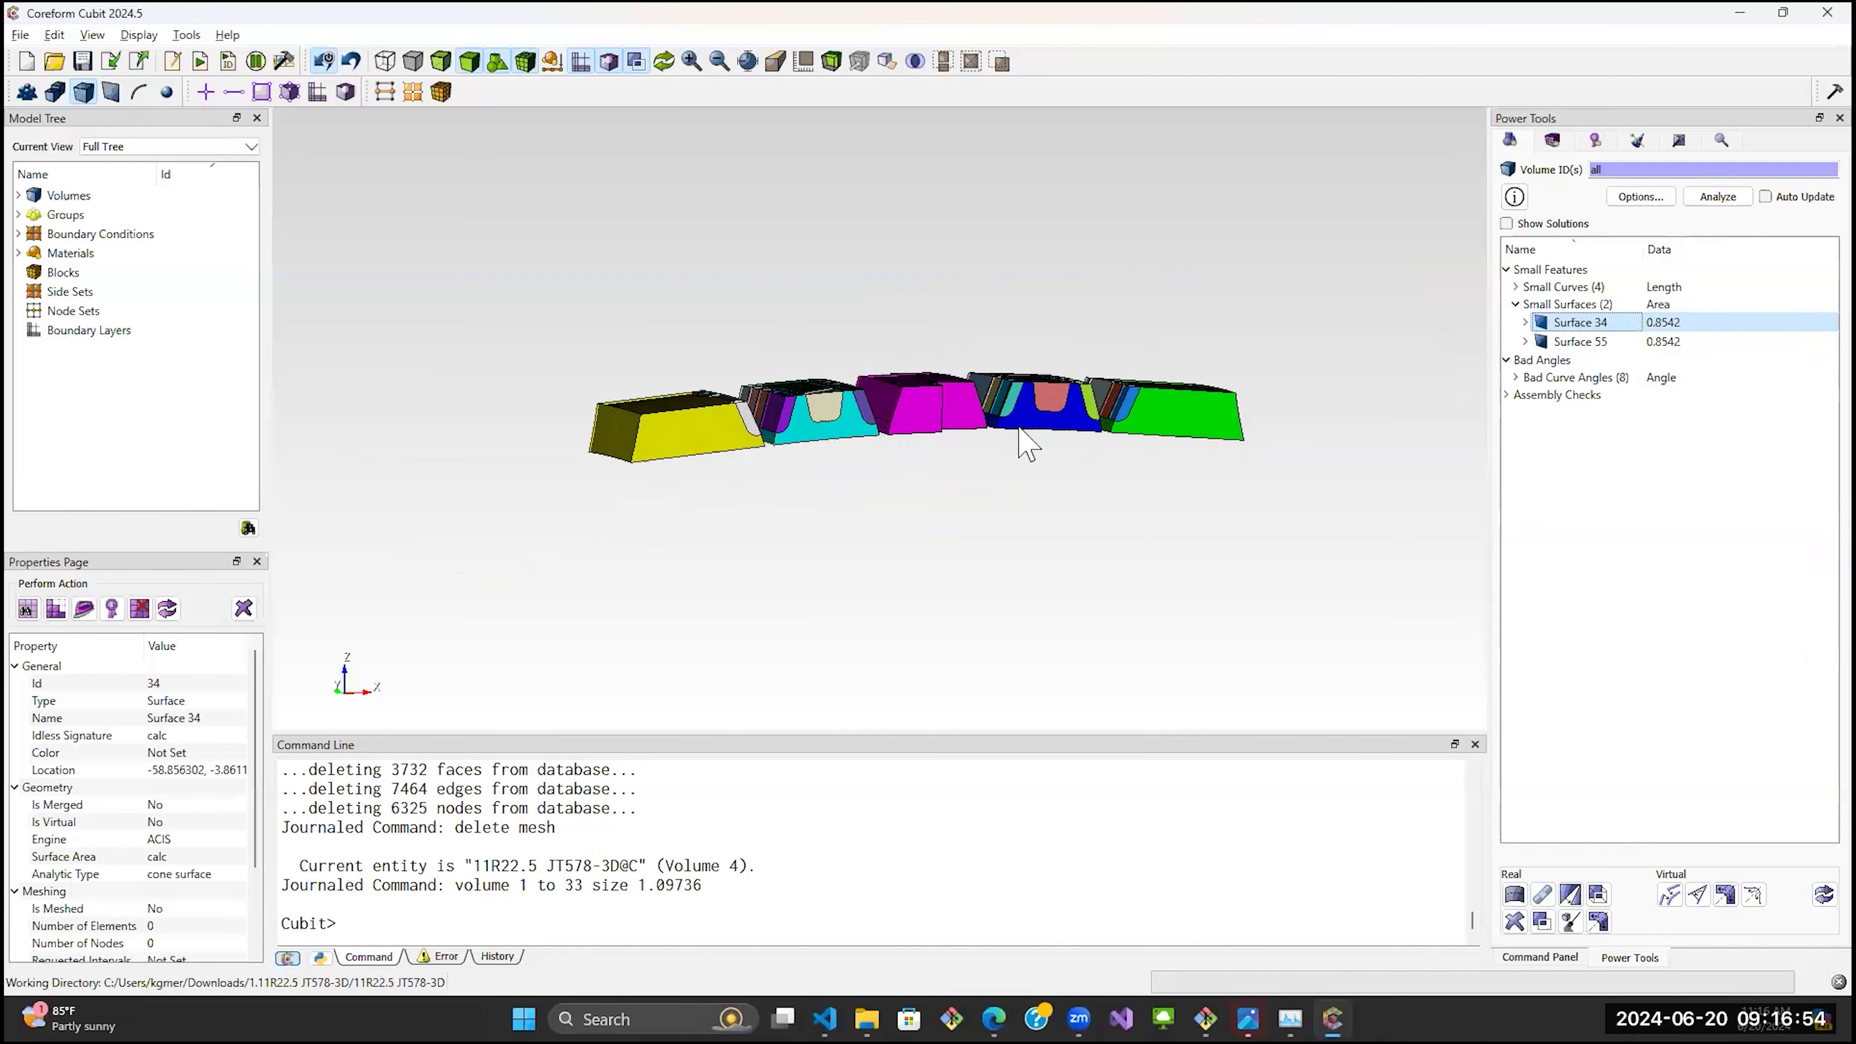
middle_click_drag(967, 371, 899, 523)
scroll(1015, 399, "up", 5)
scroll(1025, 418, "up", 3)
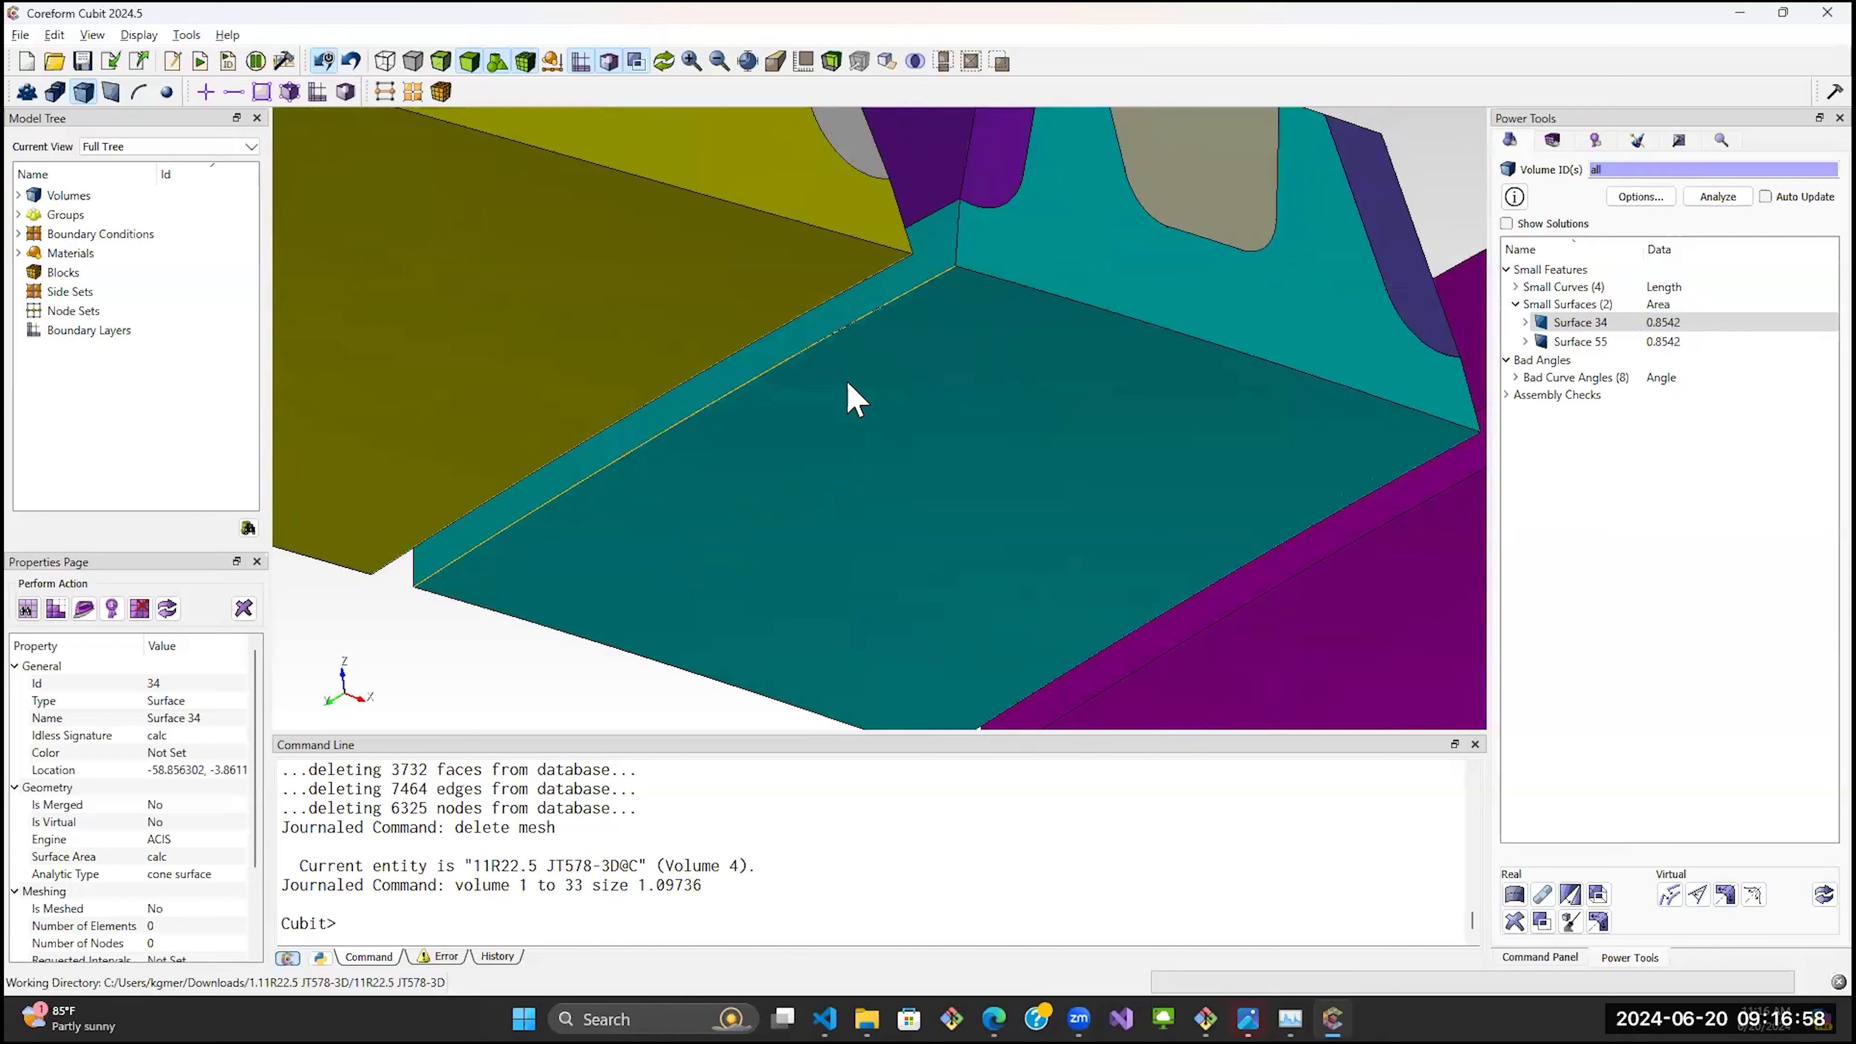
mouse_move(945, 343)
middle_mouse_down()
mouse_move(924, 385)
mouse_move(940, 324)
mouse_move(936, 339)
middle_mouse_up()
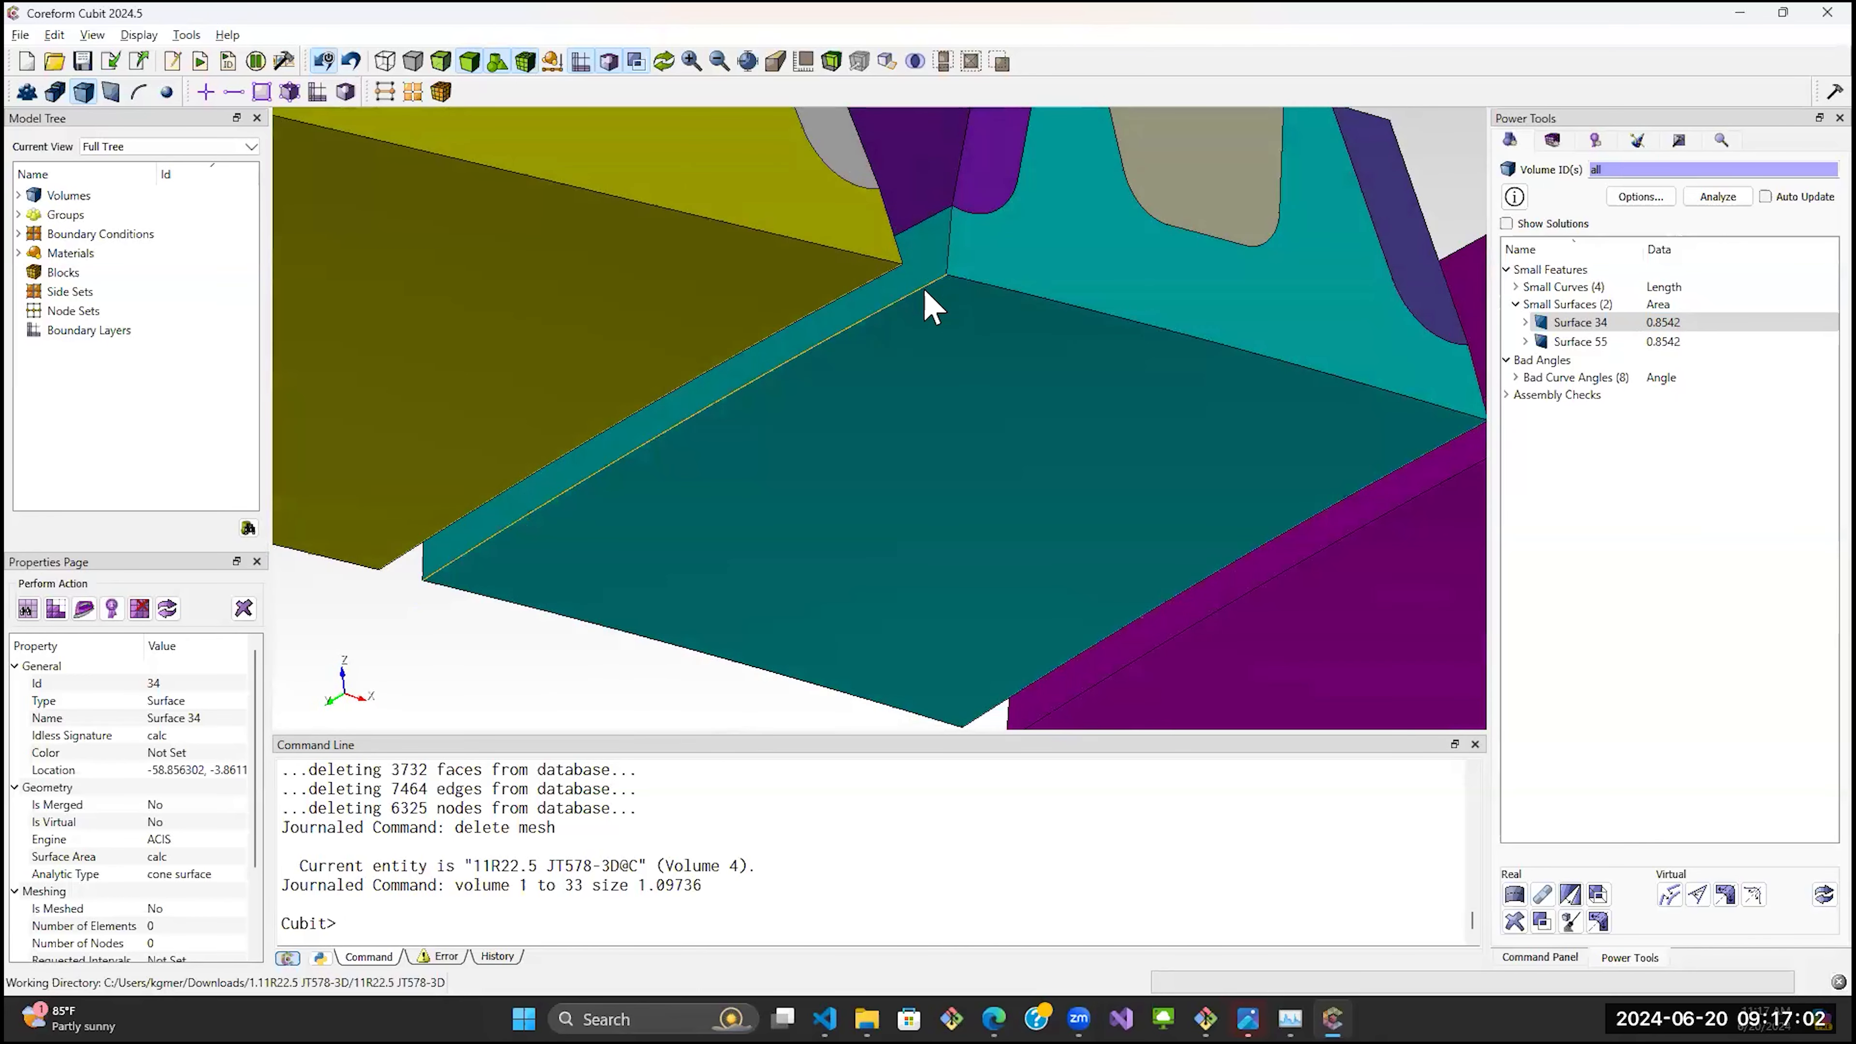
Highlight Surface 55 from the small surfaces results with the underside of the blue block in view.
scroll(924, 290, "down", 5)
middle_click_drag(1079, 335, 957, 216)
middle_click_drag(1102, 264, 916, 182)
left_click(1581, 342)
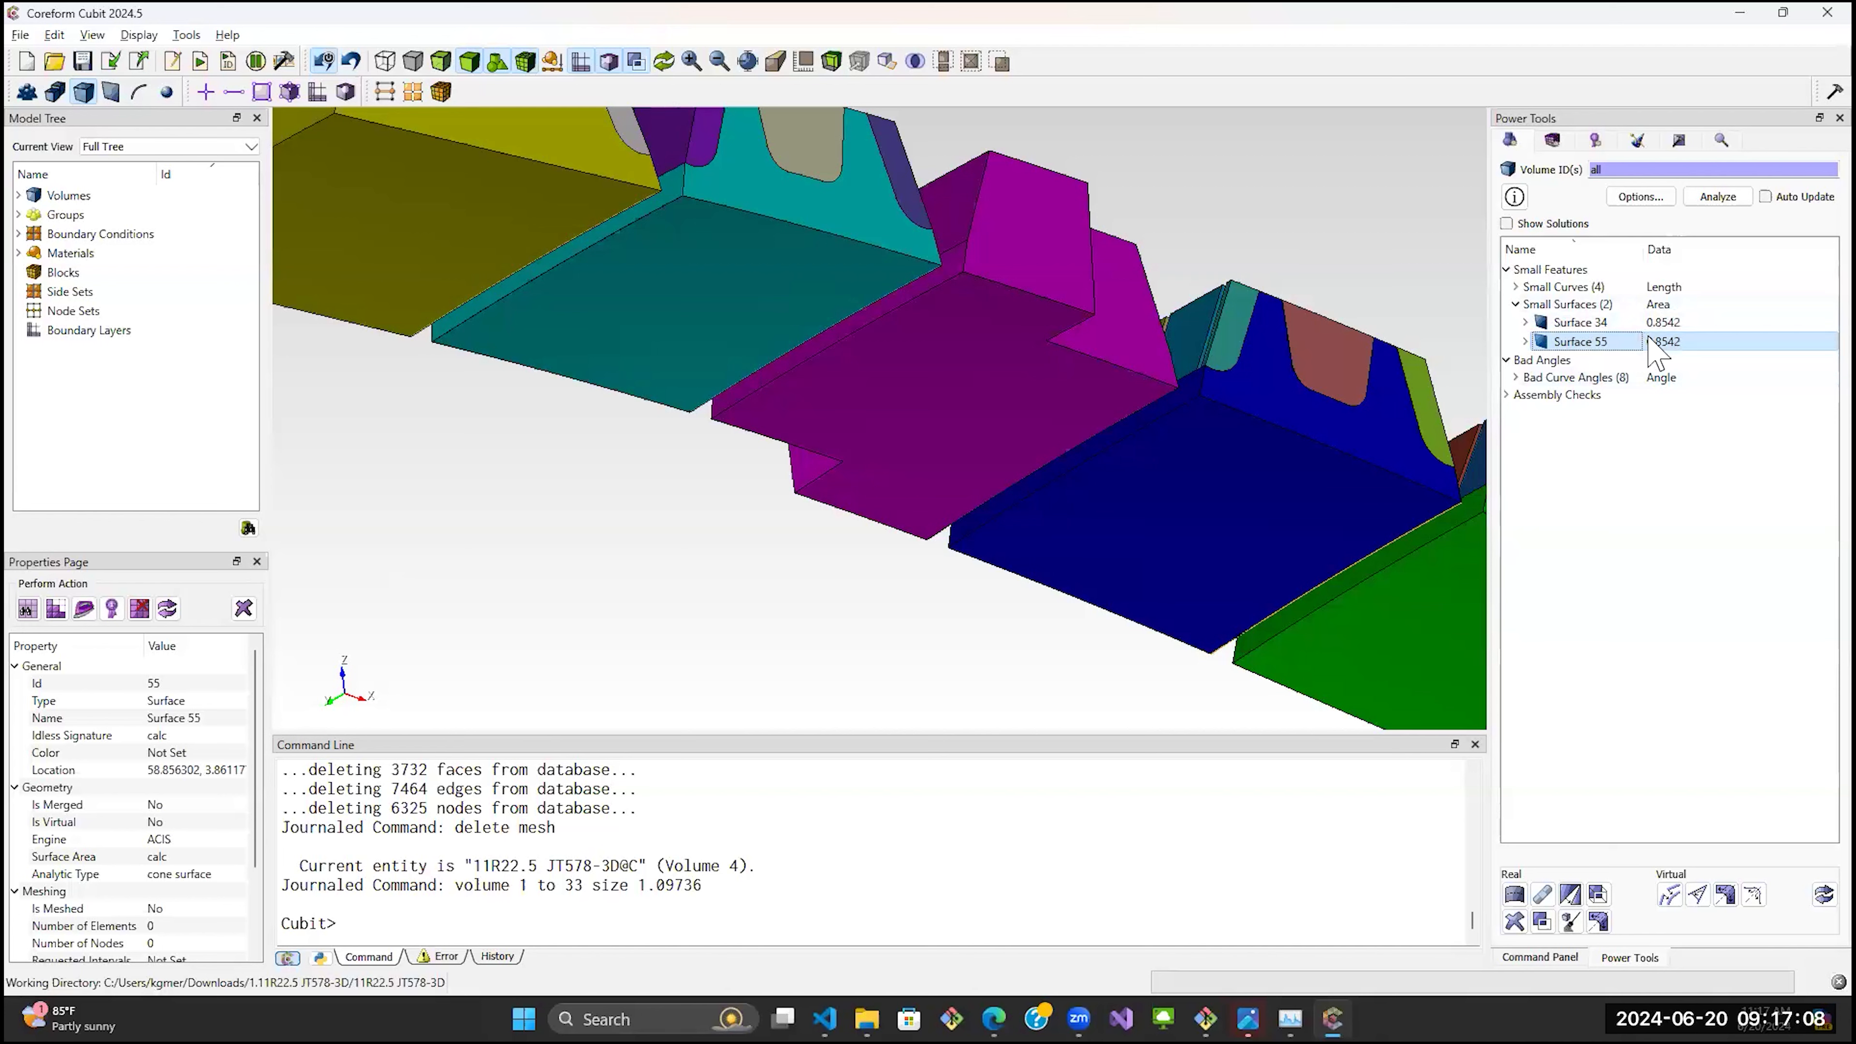
Remove the two small surfaces, Surface 55 from the blue volume and Surface 34 from the teal volume.
scroll(989, 323, "down", 3)
middle_click_drag(989, 323, 1020, 309)
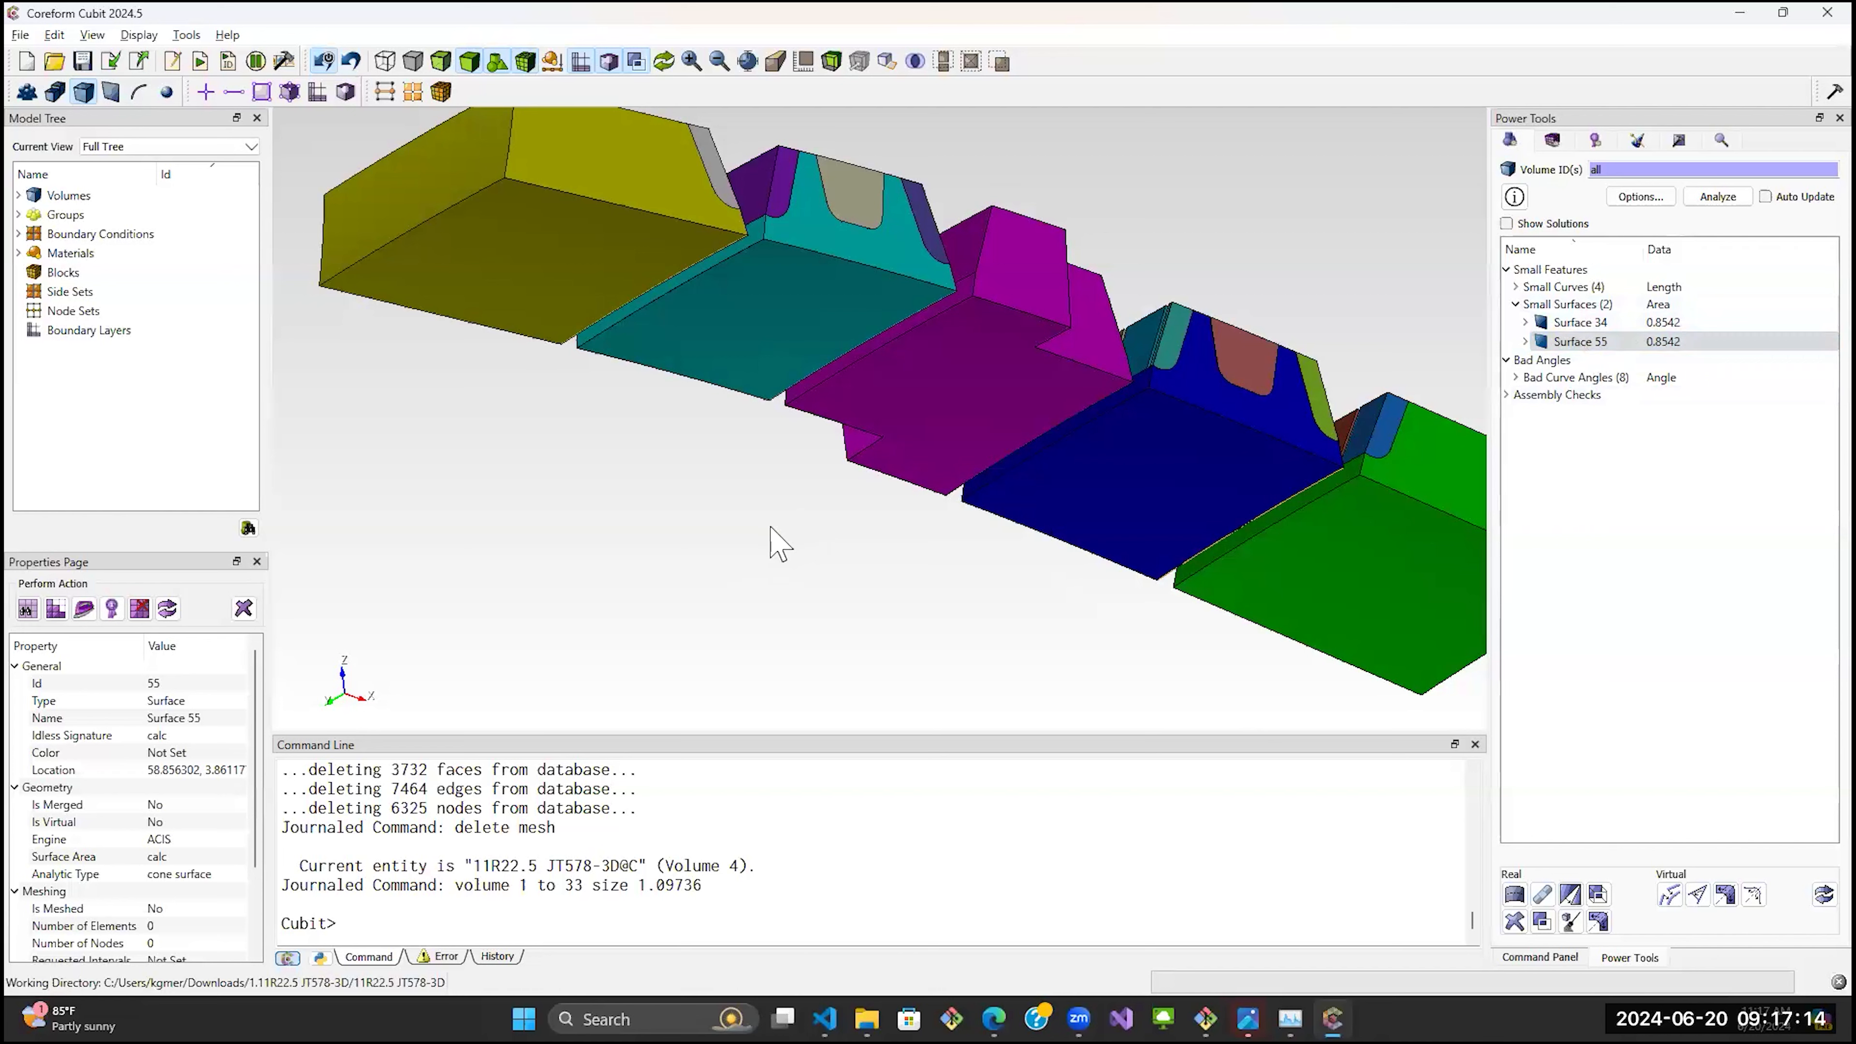
right_click(767, 502)
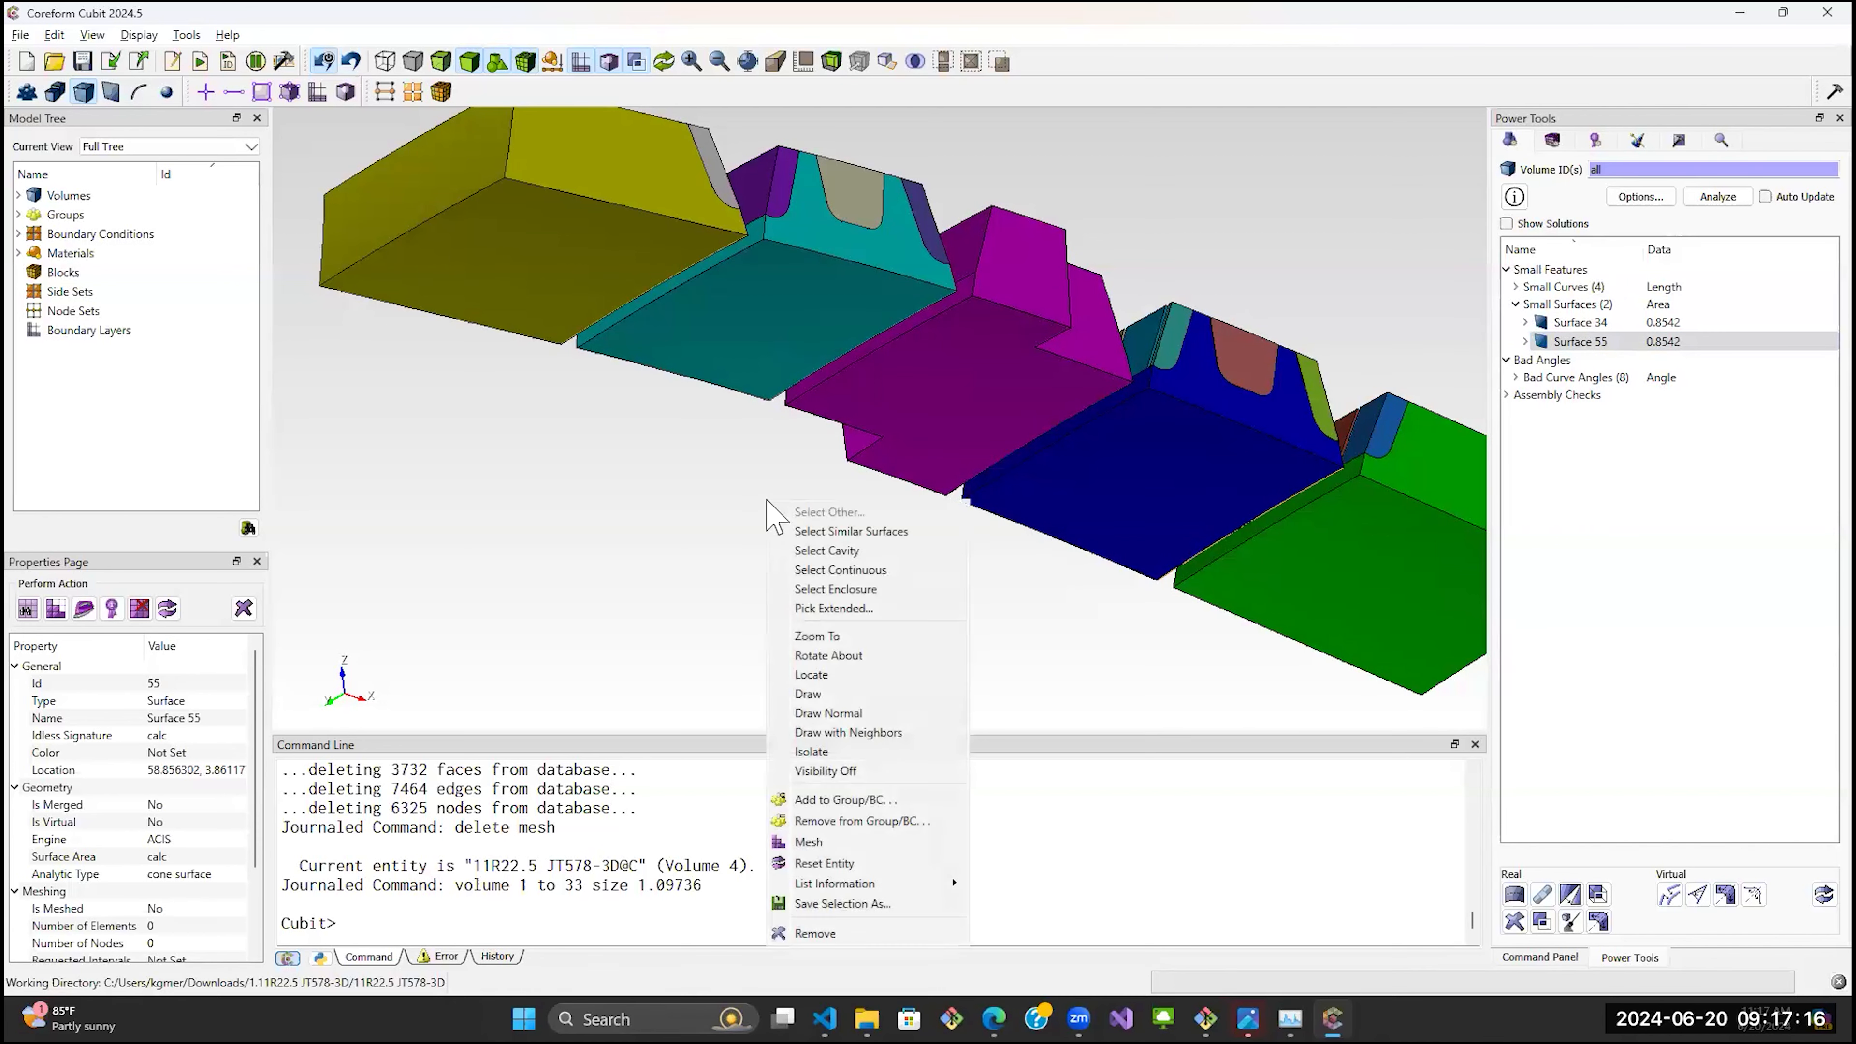
left_click(815, 934)
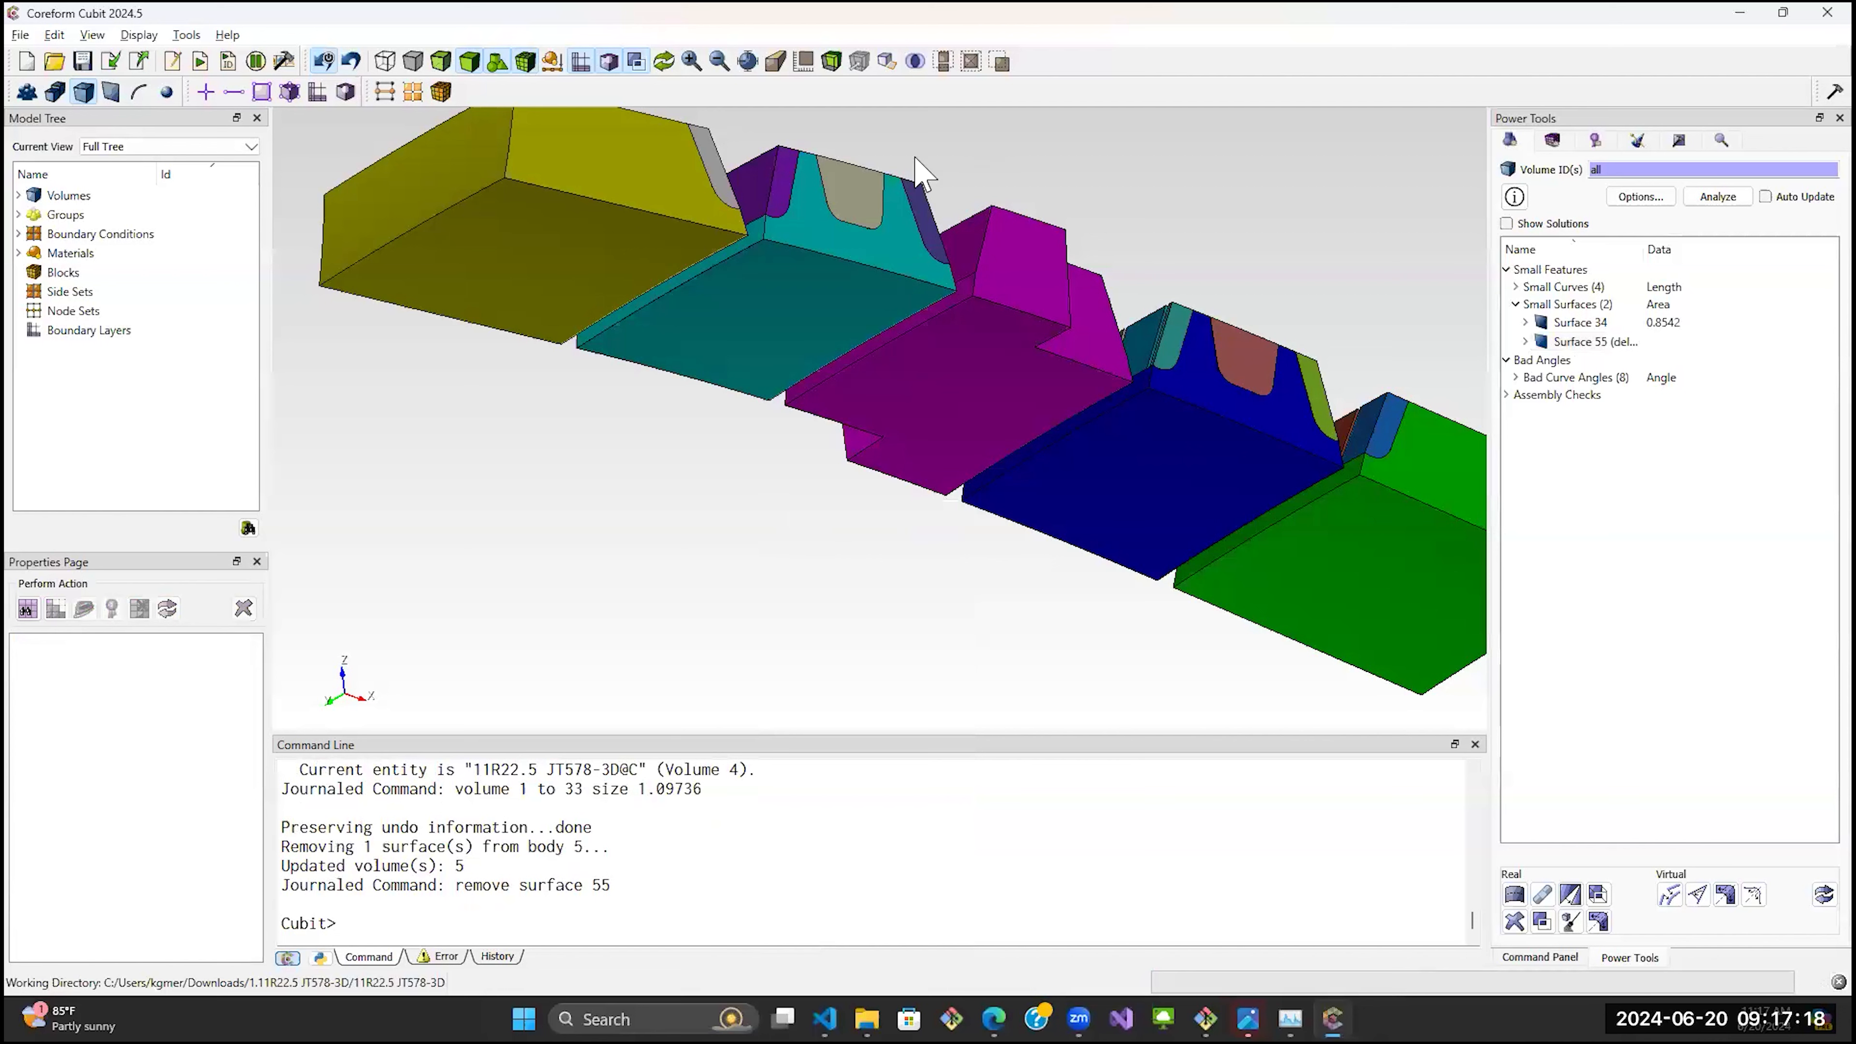
left_click(1579, 322)
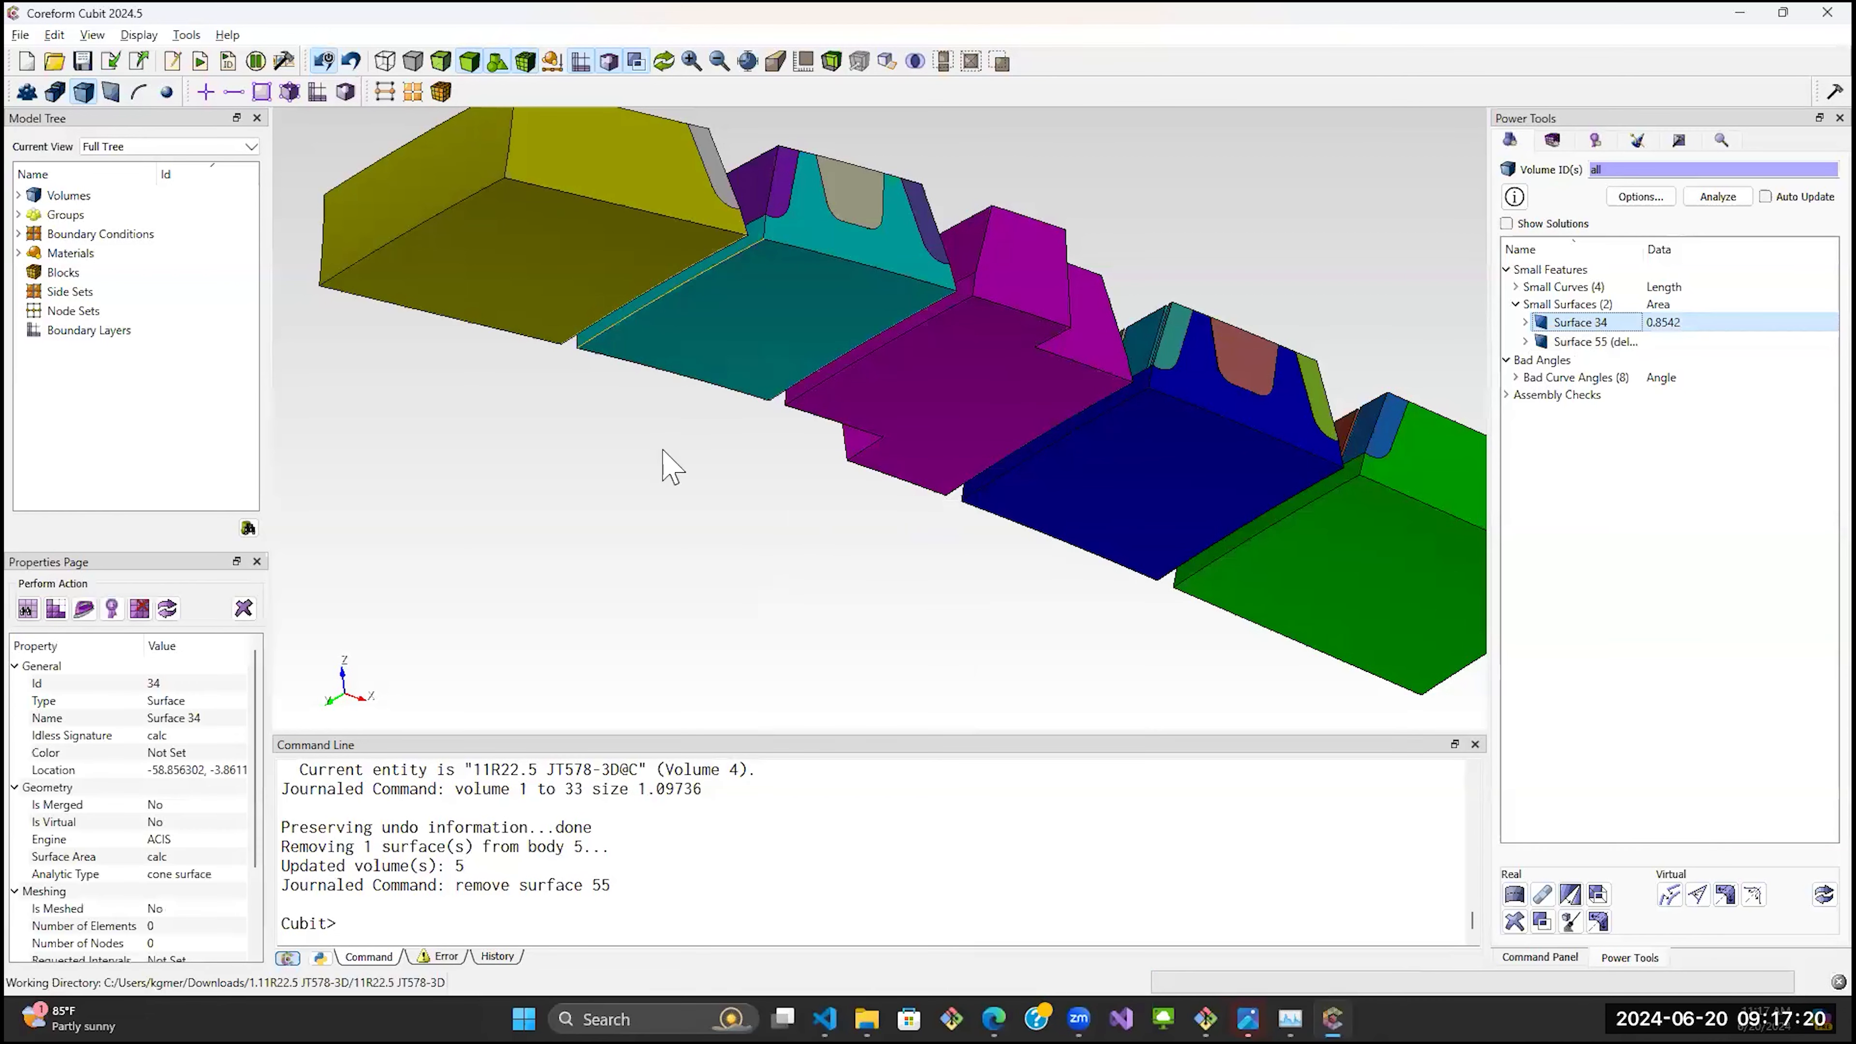
right_click(671, 466)
left_click(744, 882)
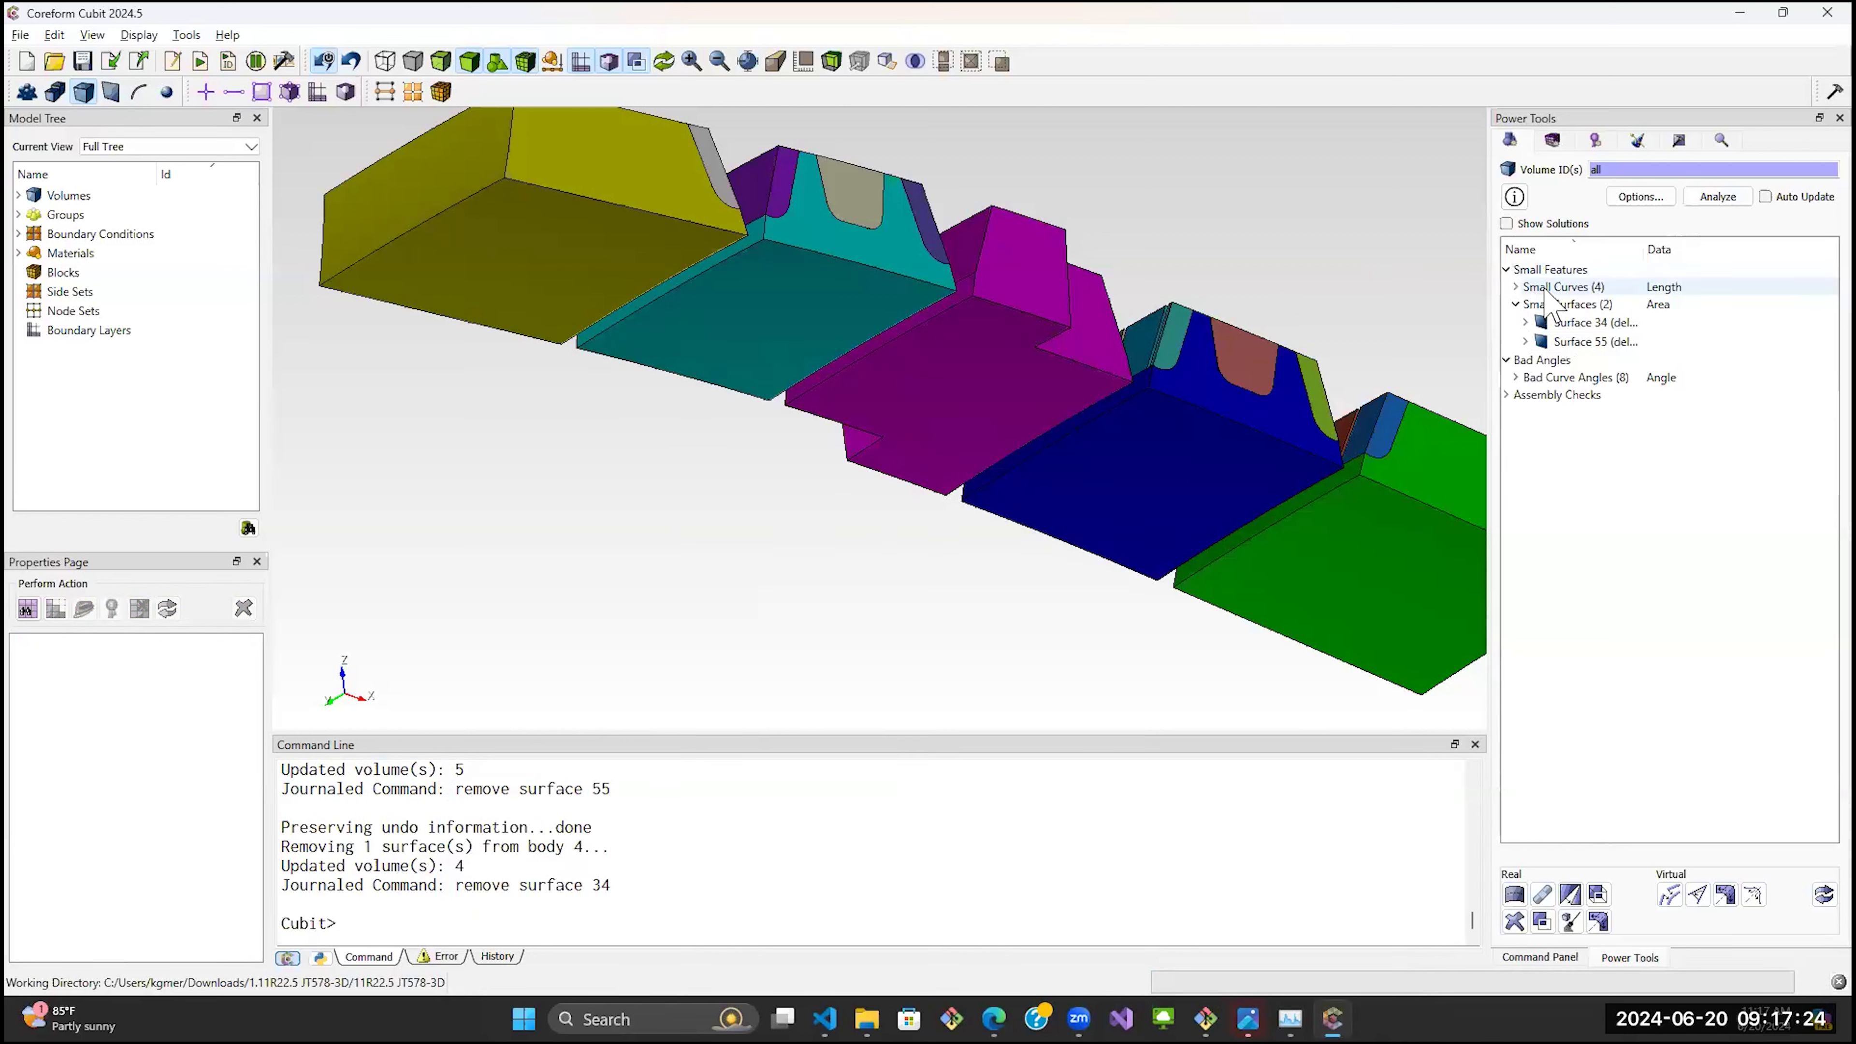
Rerun the geometry diagnostics on all volumes and list the curves with bad angles.
left_click(1718, 197)
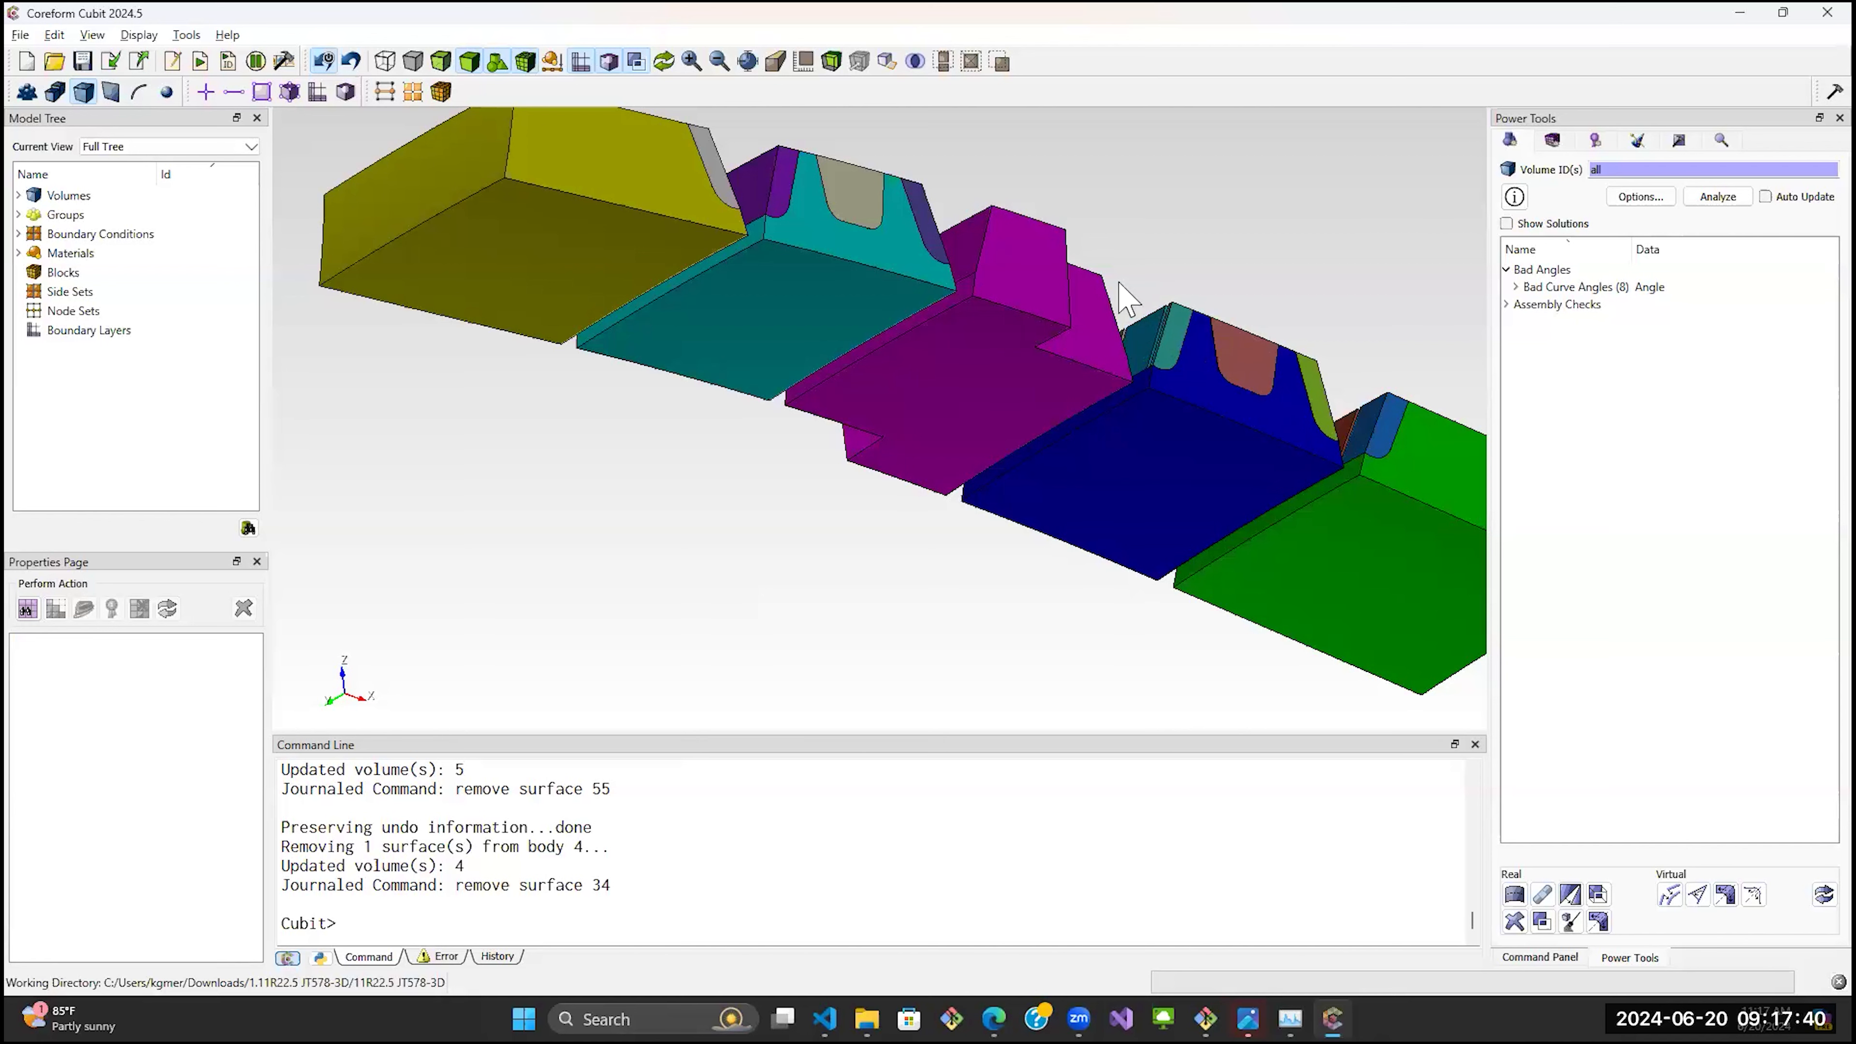
left_click_drag(1118, 282, 1109, 347)
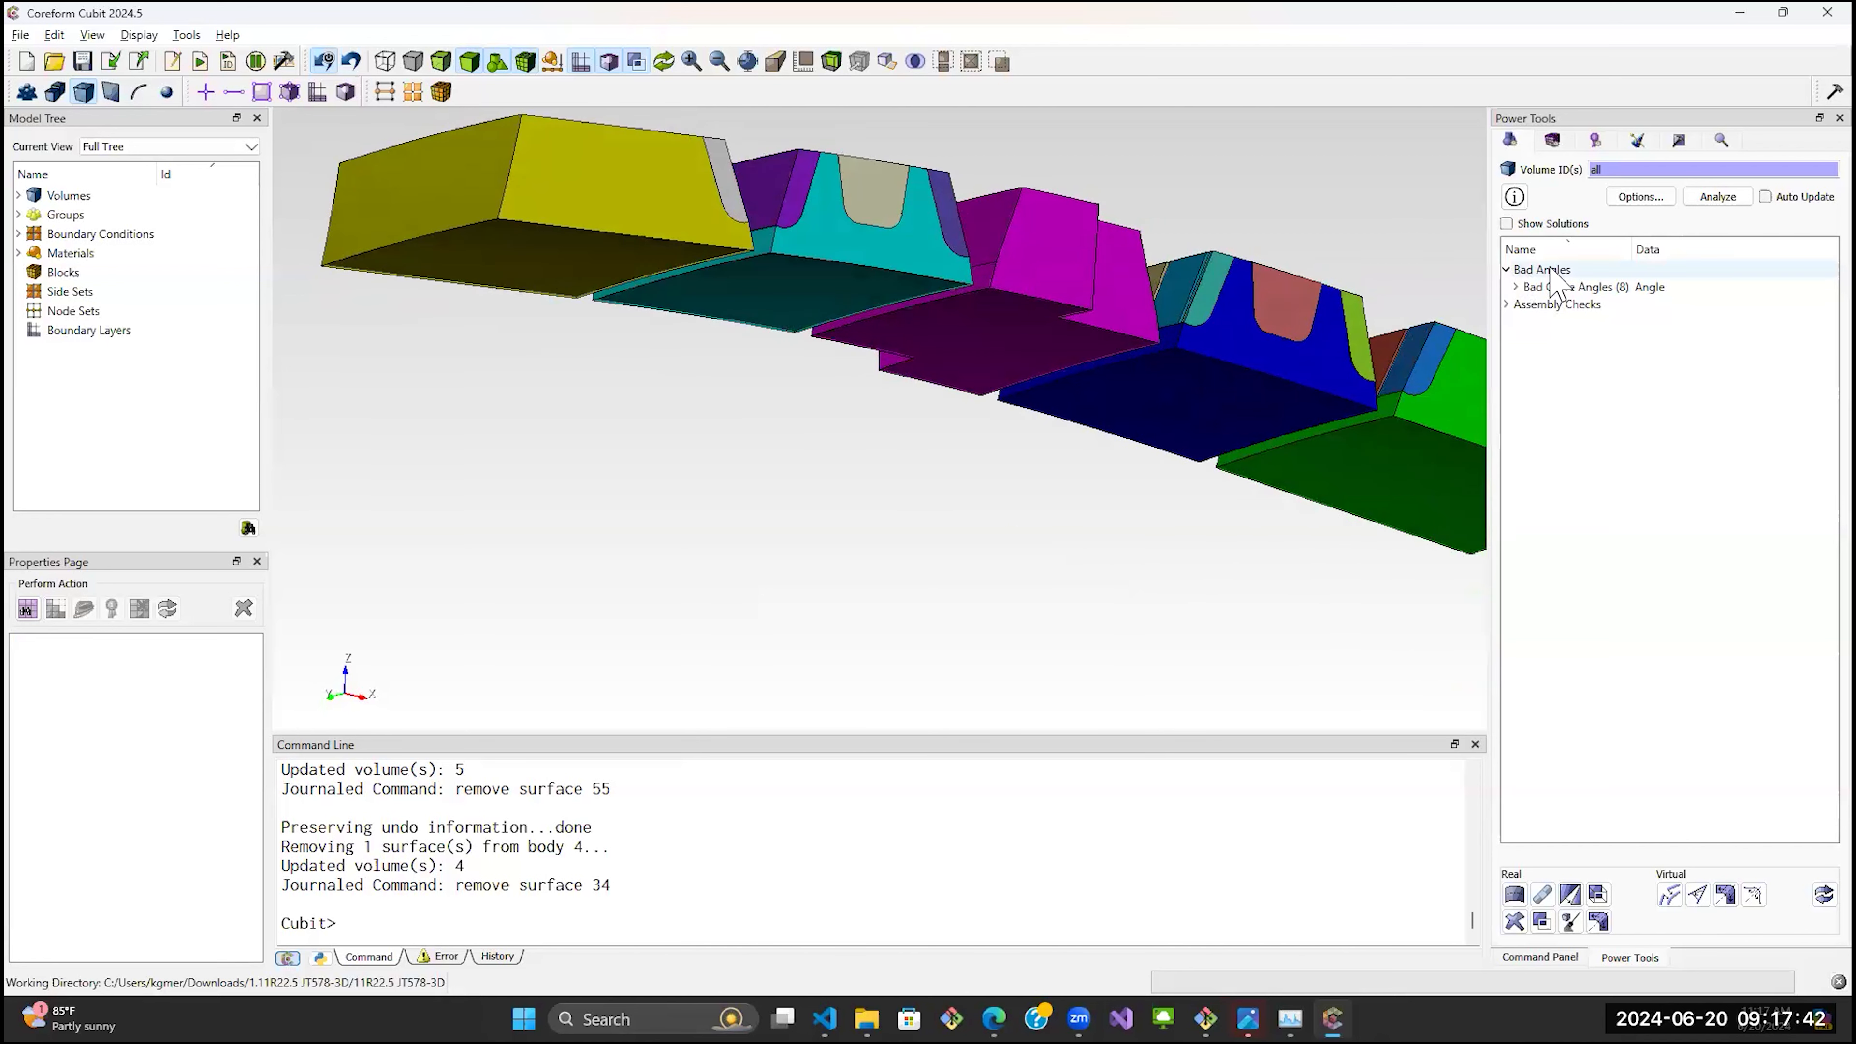
left_click(1516, 287)
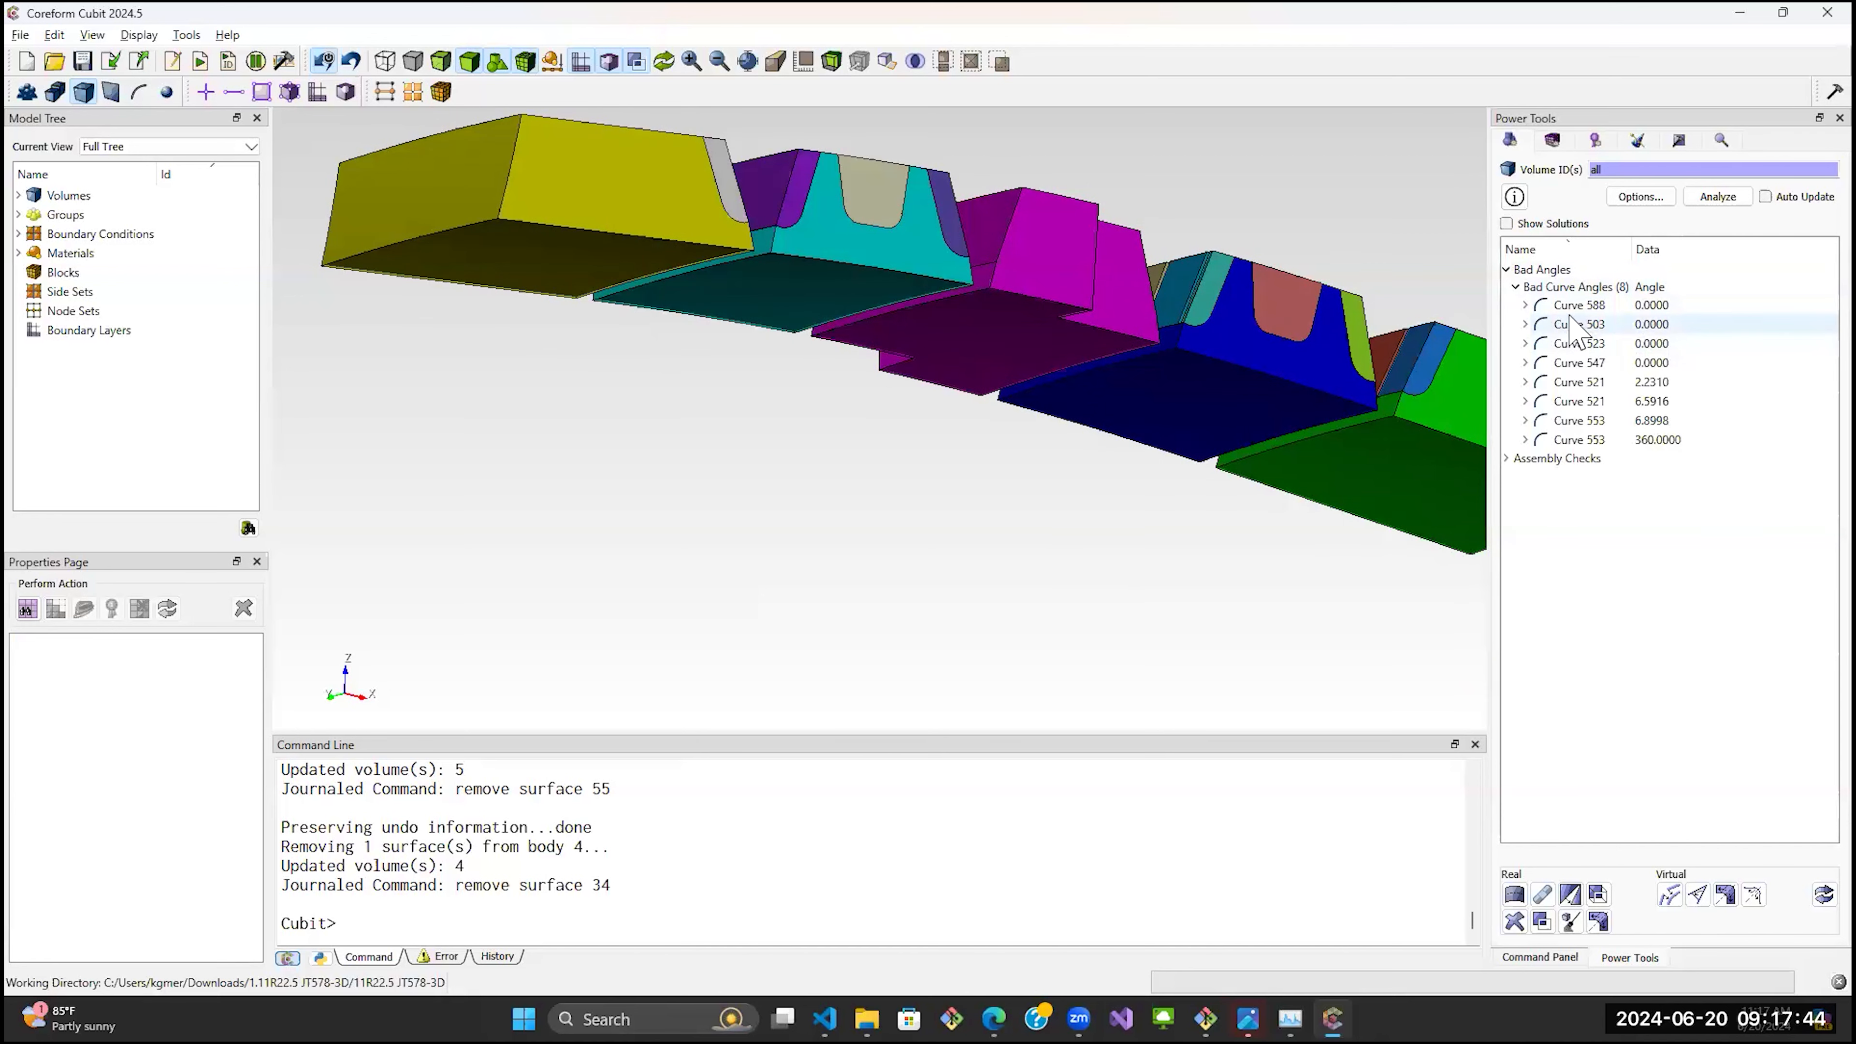
Zoom to Curve 588 from the bad curve angles results and inspect the surrounding geometry.
left_click(1585, 307)
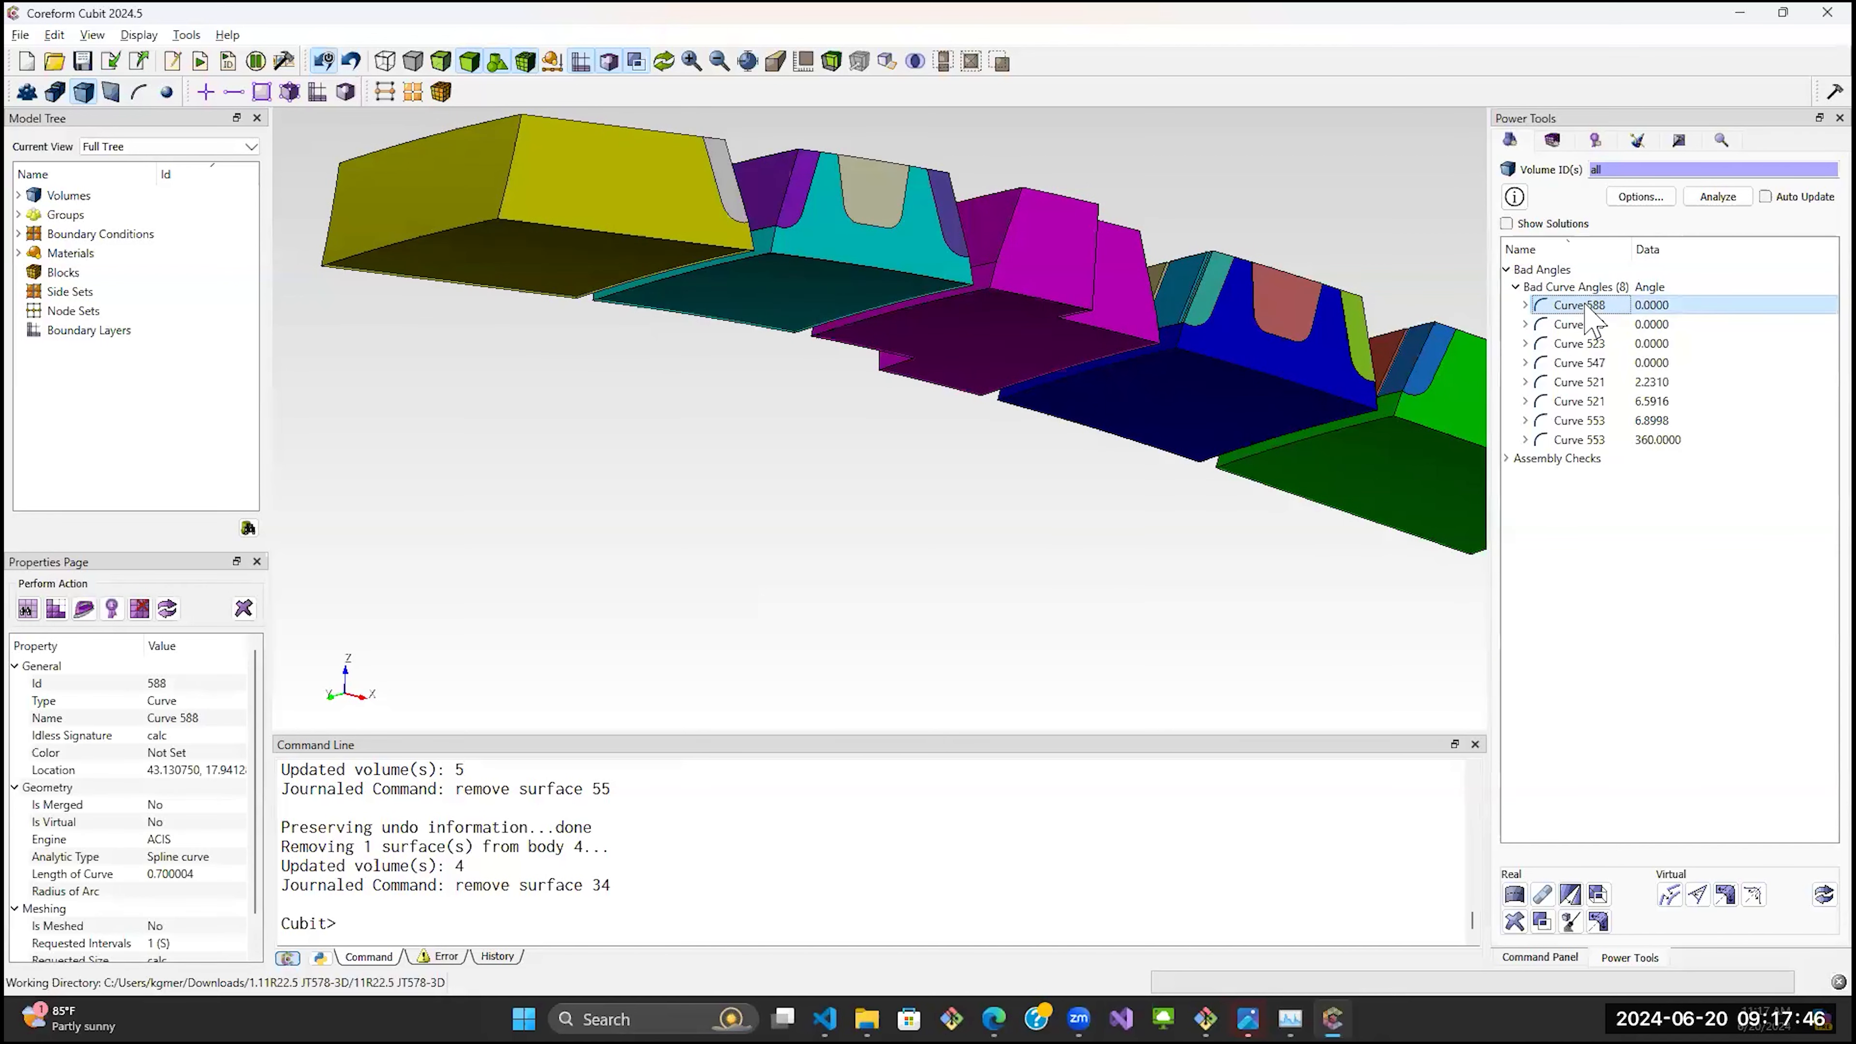
right_click(1587, 307)
left_click(1622, 300)
left_click_drag(1030, 262, 1051, 310)
scroll(1051, 310, "down", 6)
middle_click_drag(1059, 326, 1127, 348)
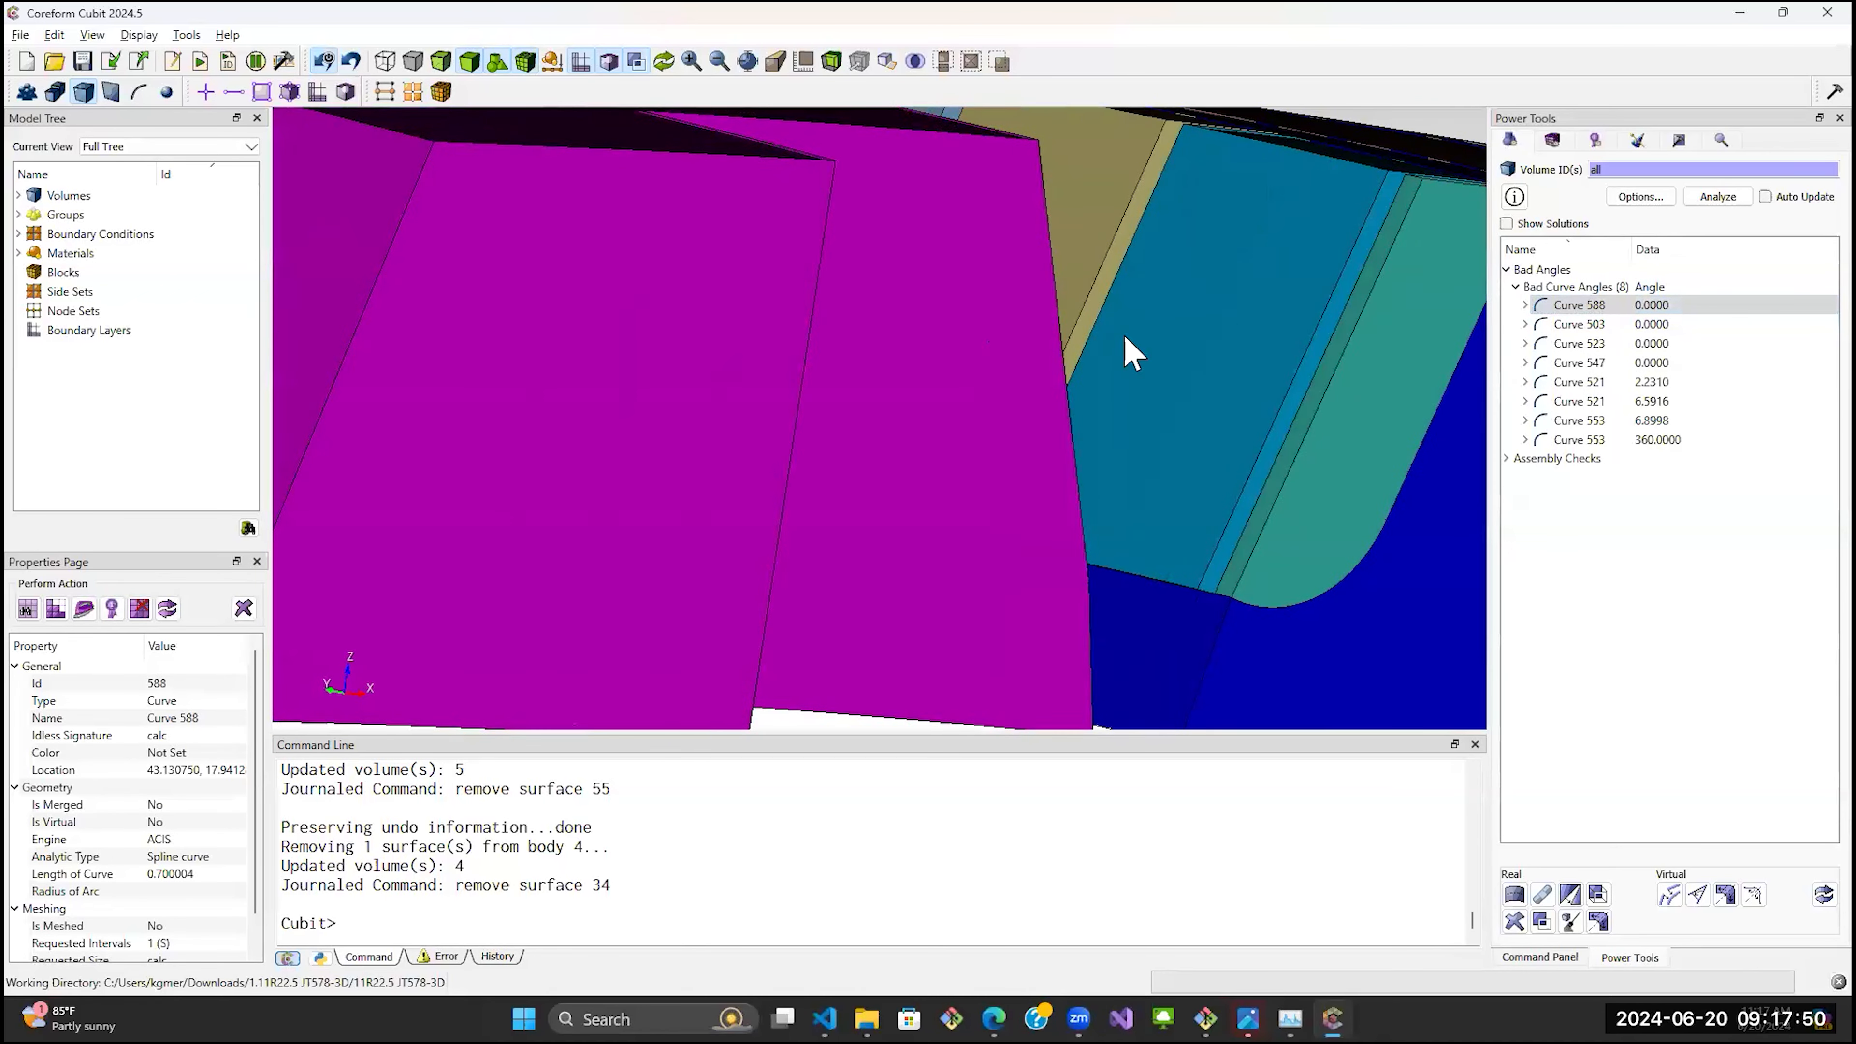
Zoom to Curve 523 from the bad curve angles results and examine the adjoining insets from above.
left_click(1632, 343)
right_click(1637, 356)
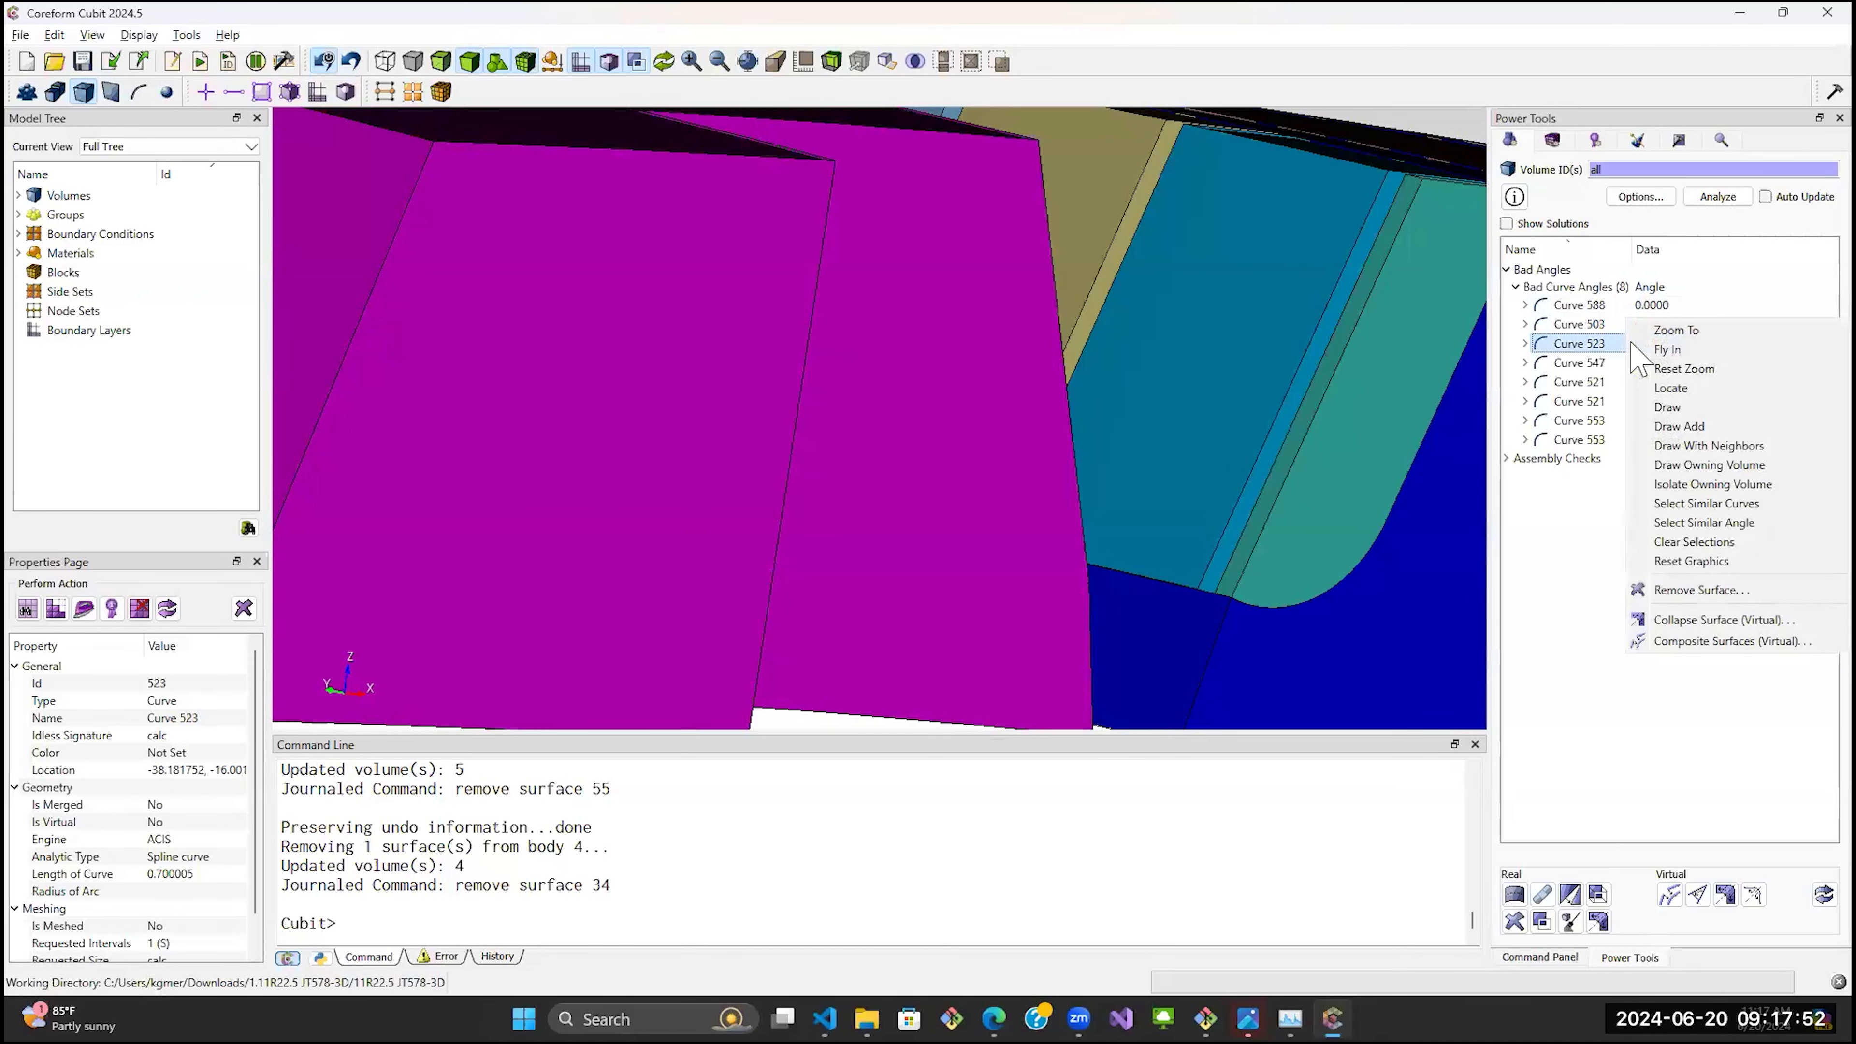
left_click(1647, 326)
scroll(884, 343, "down", 8)
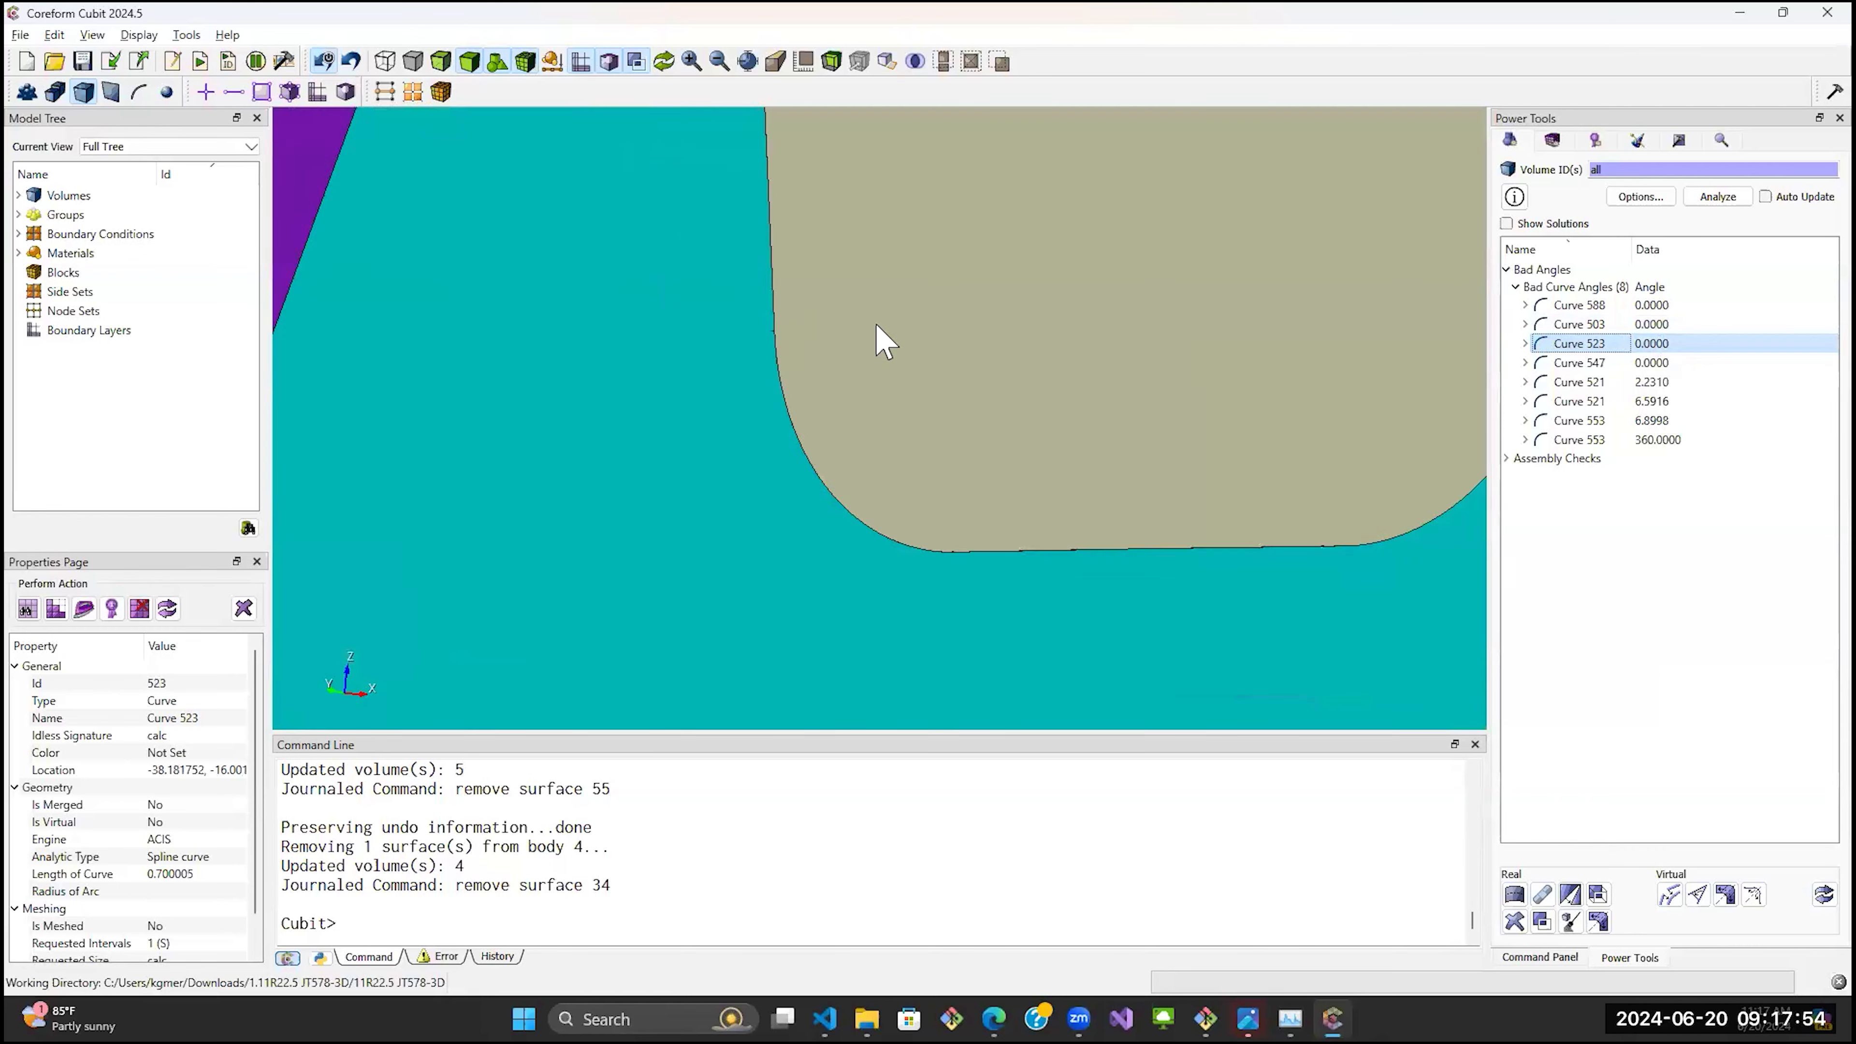
left_click_drag(915, 307, 883, 521)
left_click_drag(888, 521, 985, 481)
Draw only Volume 30, the beige inset beside Curve 523, and view its narrow side faces.
left_click(989, 482)
right_click(982, 467)
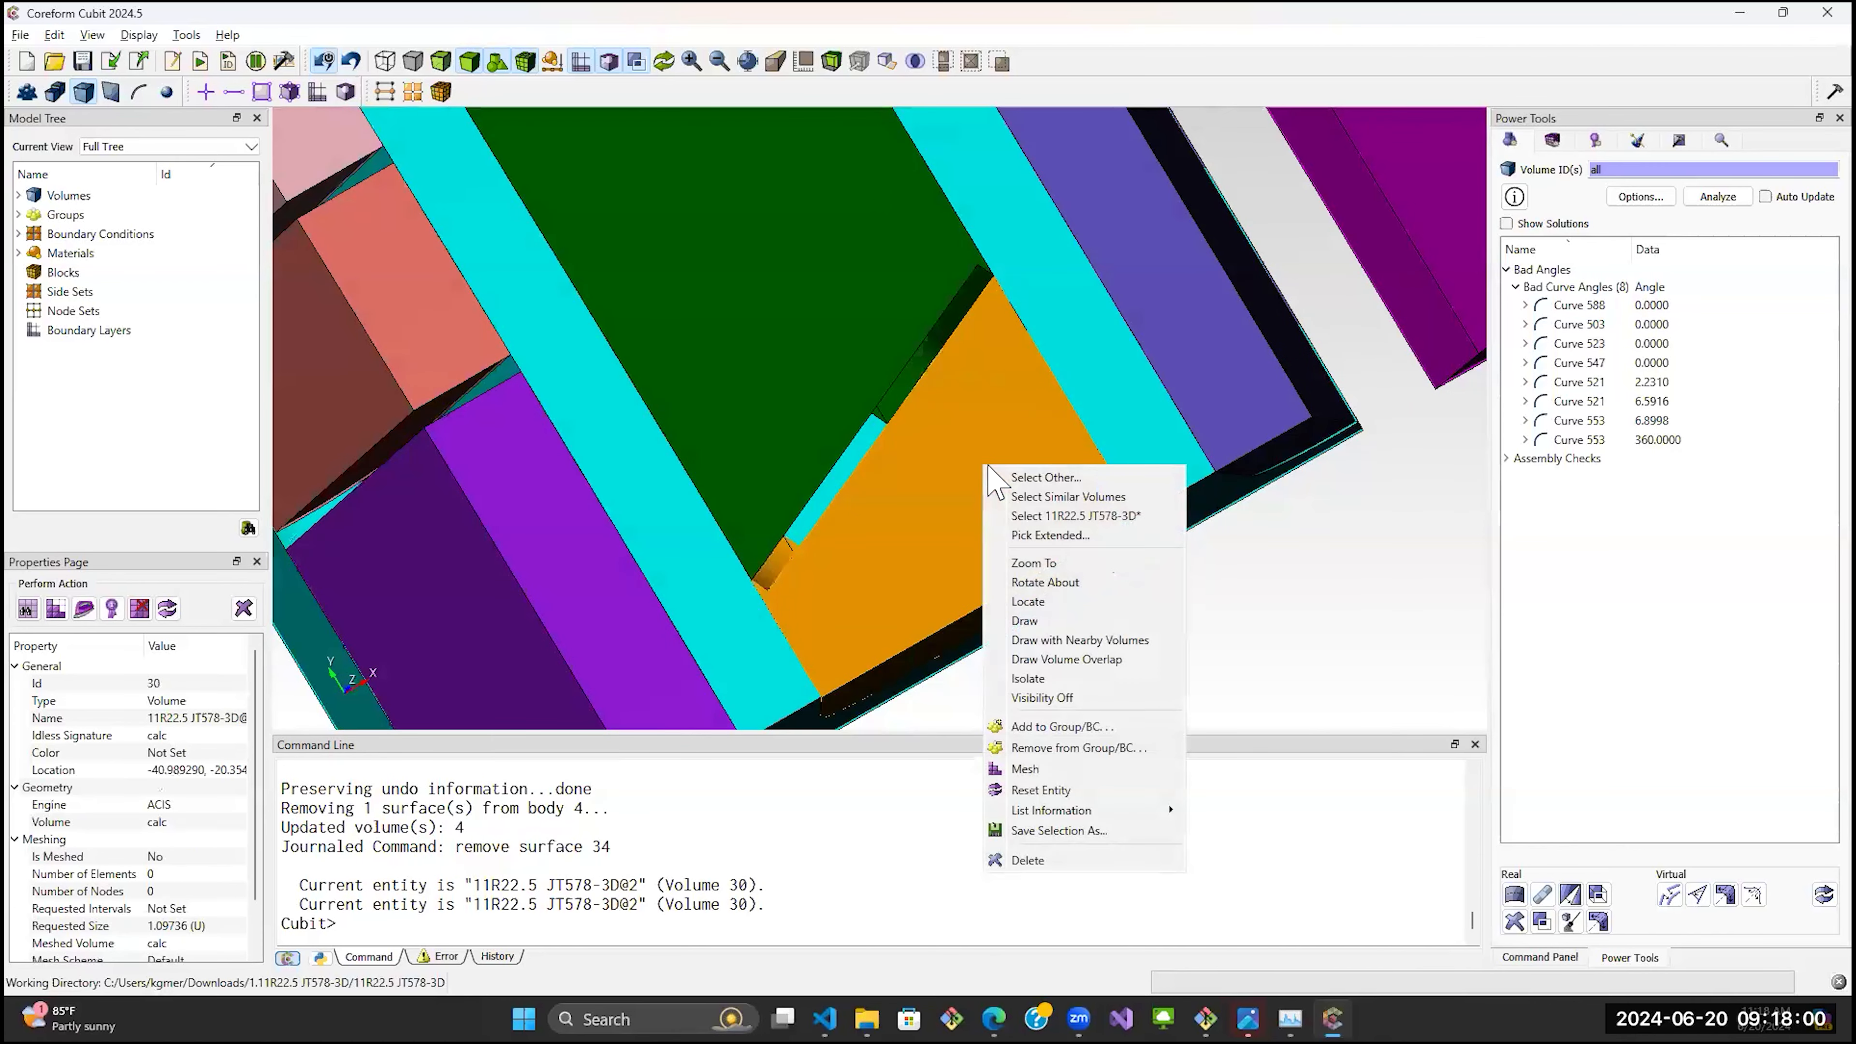
left_click(1026, 621)
mouse_move(903, 547)
left_mouse_down()
mouse_move(1126, 526)
mouse_move(1185, 502)
mouse_move(910, 595)
mouse_move(850, 556)
mouse_move(1227, 469)
mouse_move(1231, 415)
mouse_move(1235, 468)
mouse_move(1023, 435)
mouse_move(920, 357)
mouse_move(920, 484)
mouse_move(953, 385)
mouse_move(895, 348)
mouse_move(874, 497)
mouse_move(979, 493)
left_mouse_up()
scroll(928, 475, "up", 5)
scroll(980, 495, "down", 5)
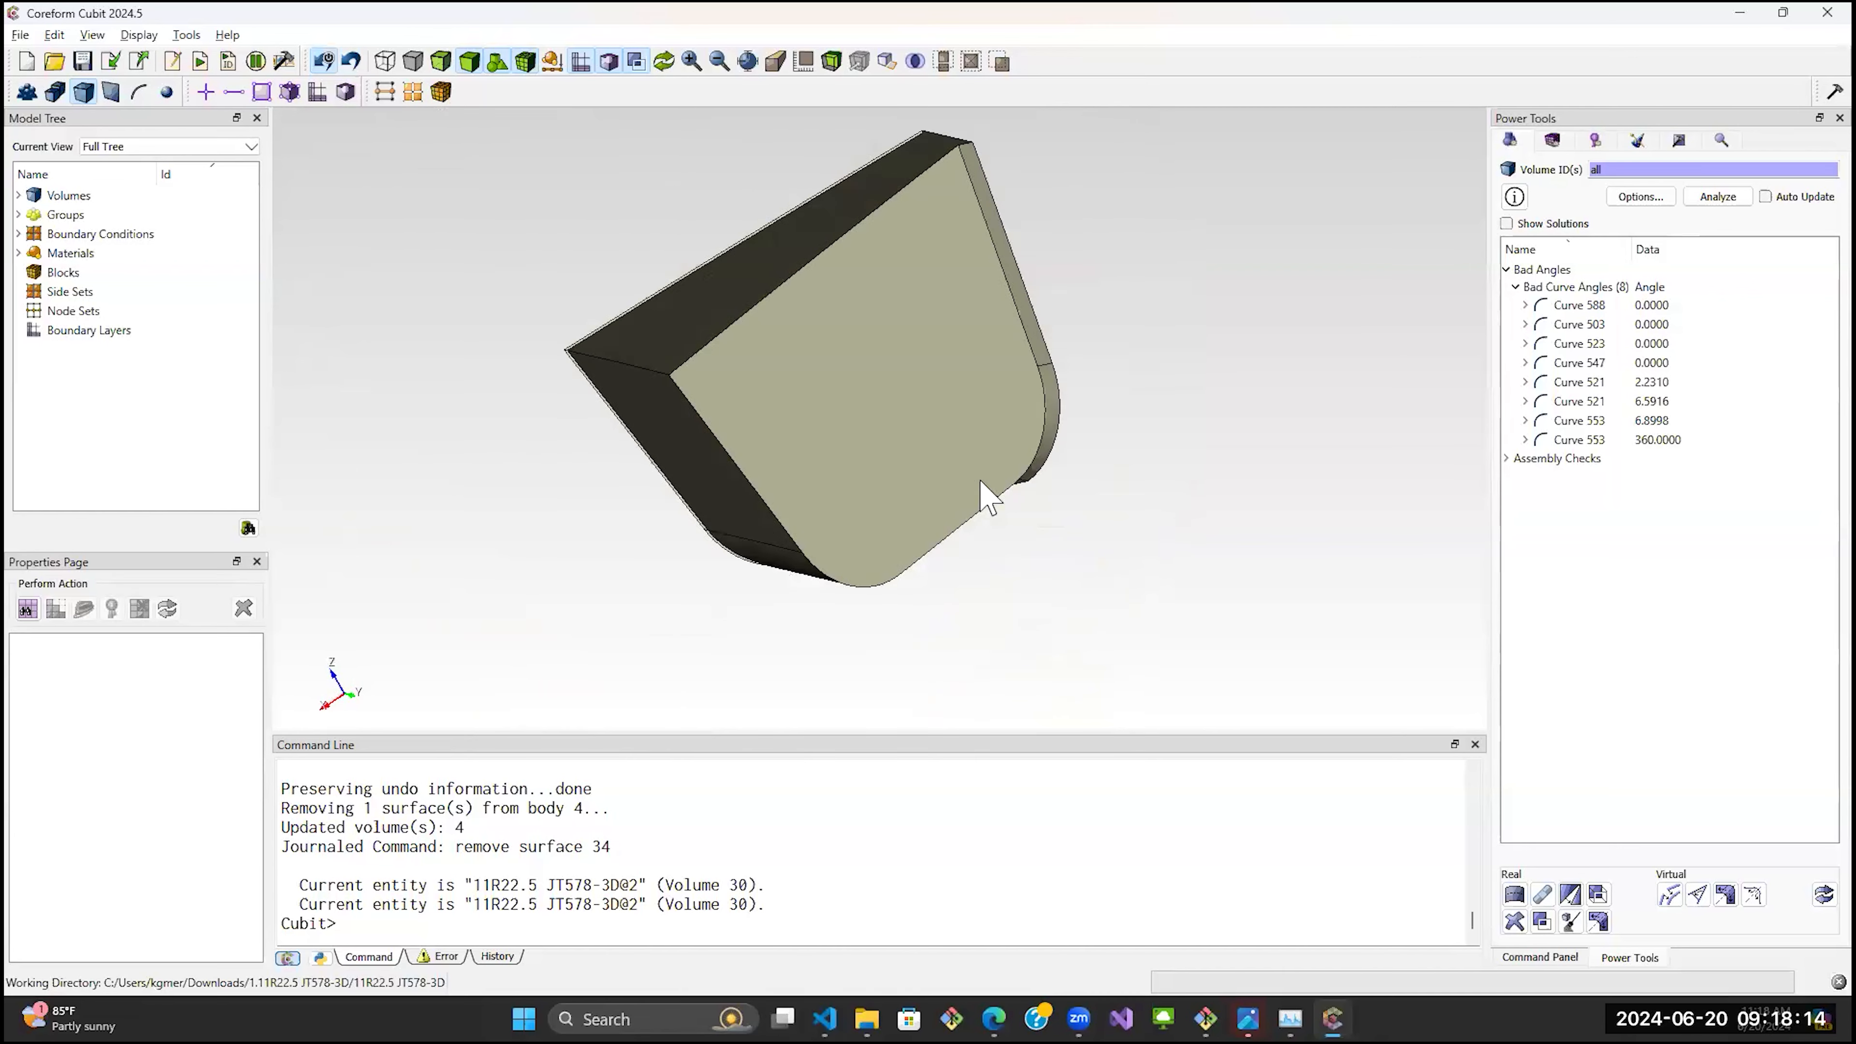
left_click_drag(904, 394, 935, 371)
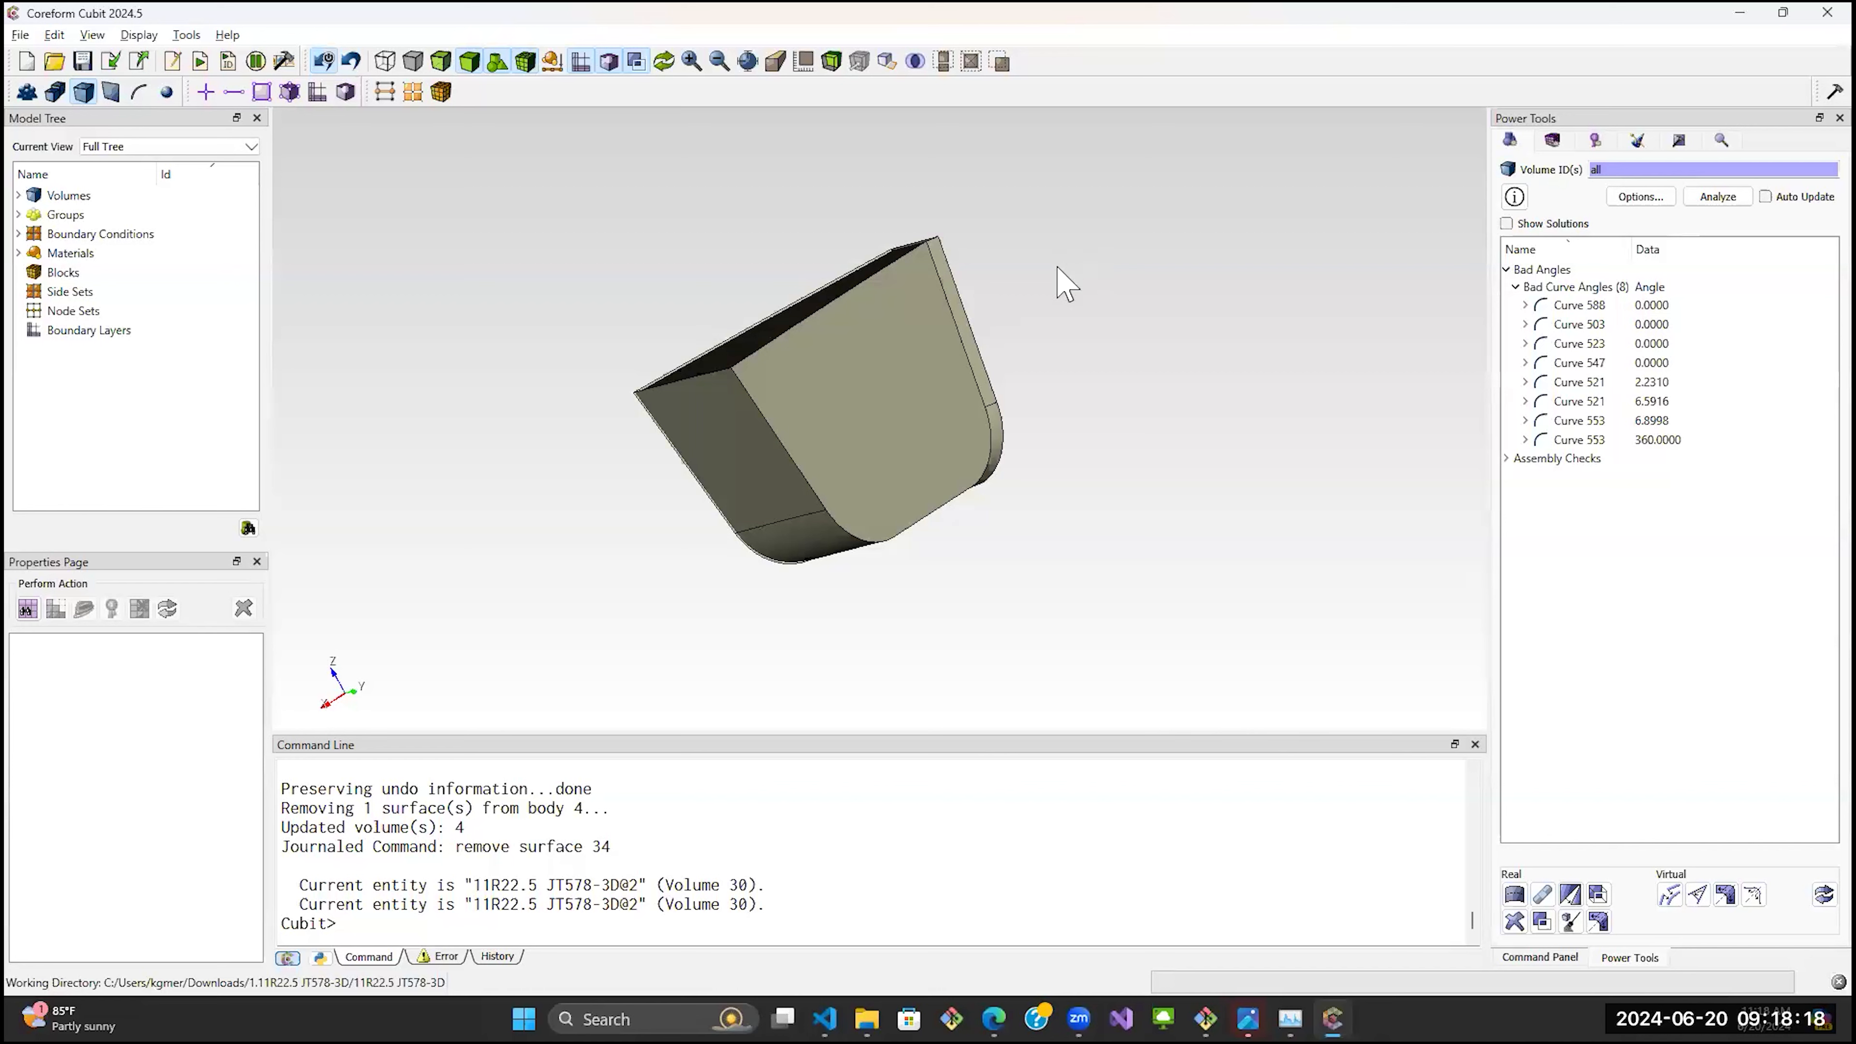
Remove the two narrow connected side surfaces, 217 and 218, from Volume 30.
key("ctrl+3")
left_click(959, 318)
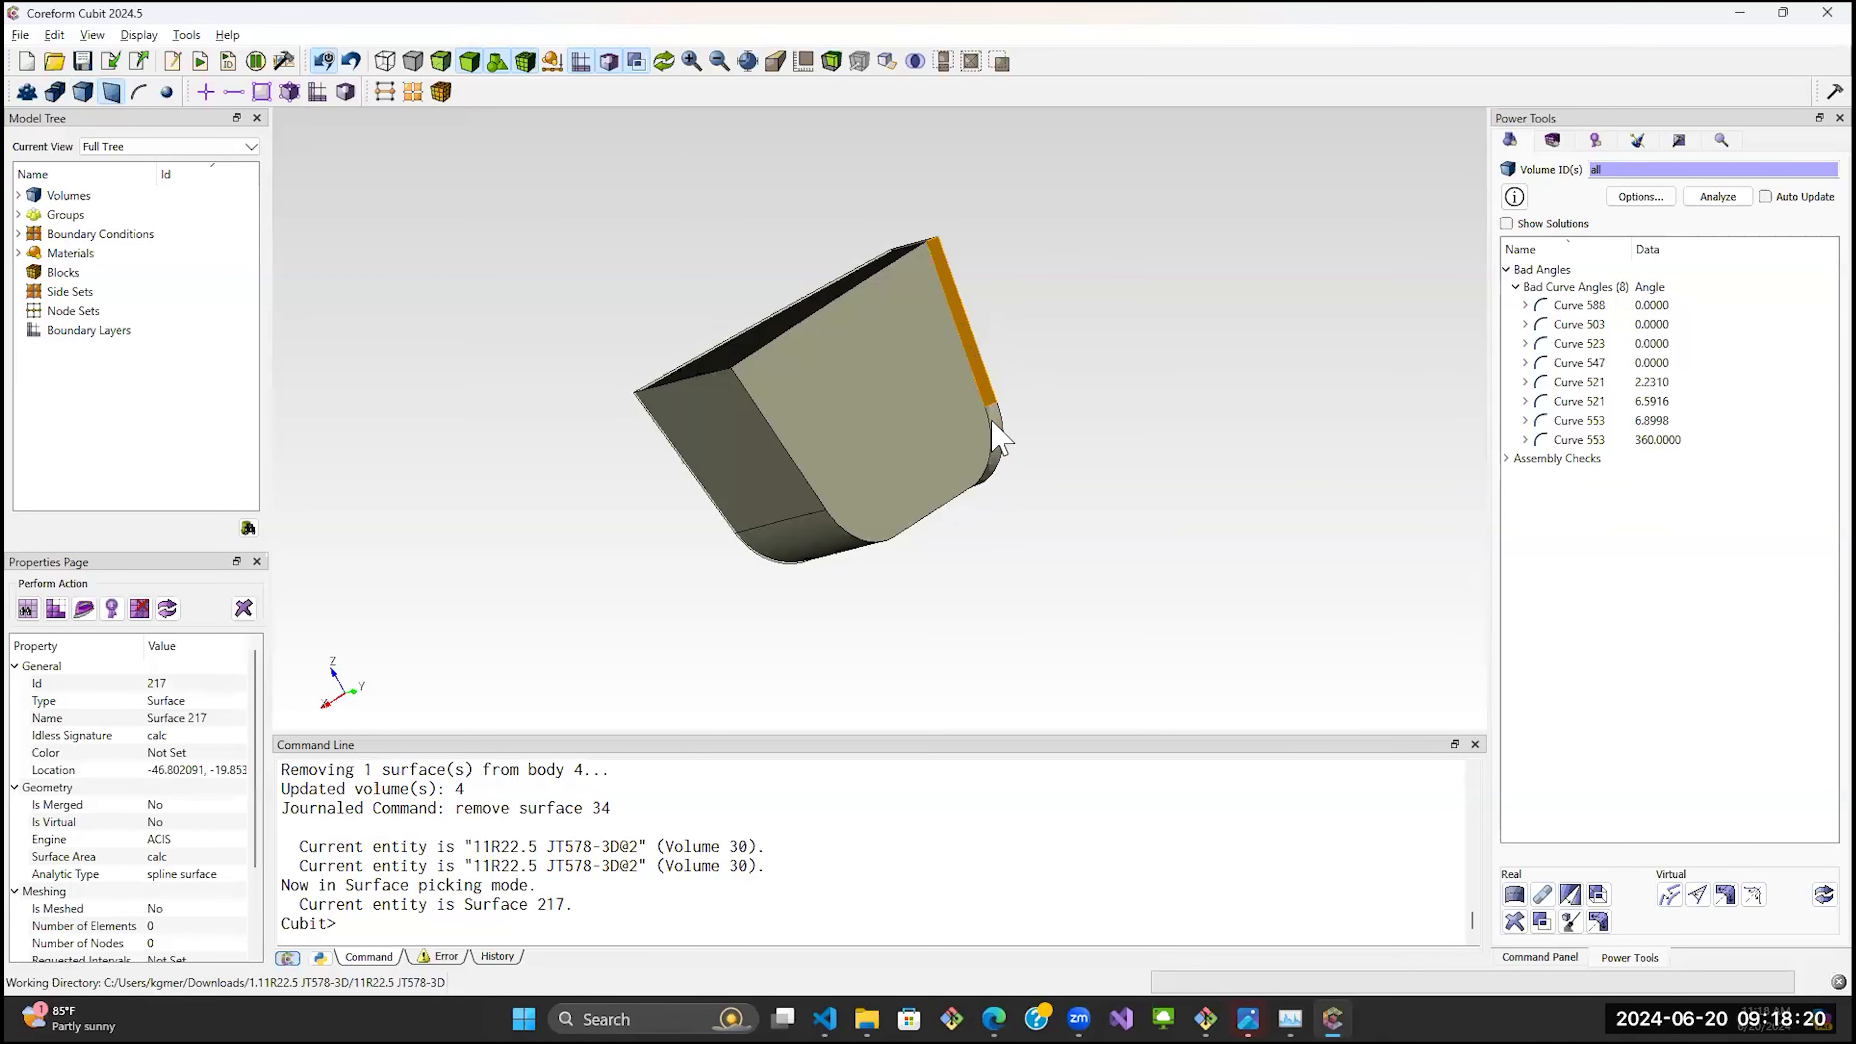
left_click(997, 433, "ctrl")
right_click(994, 426)
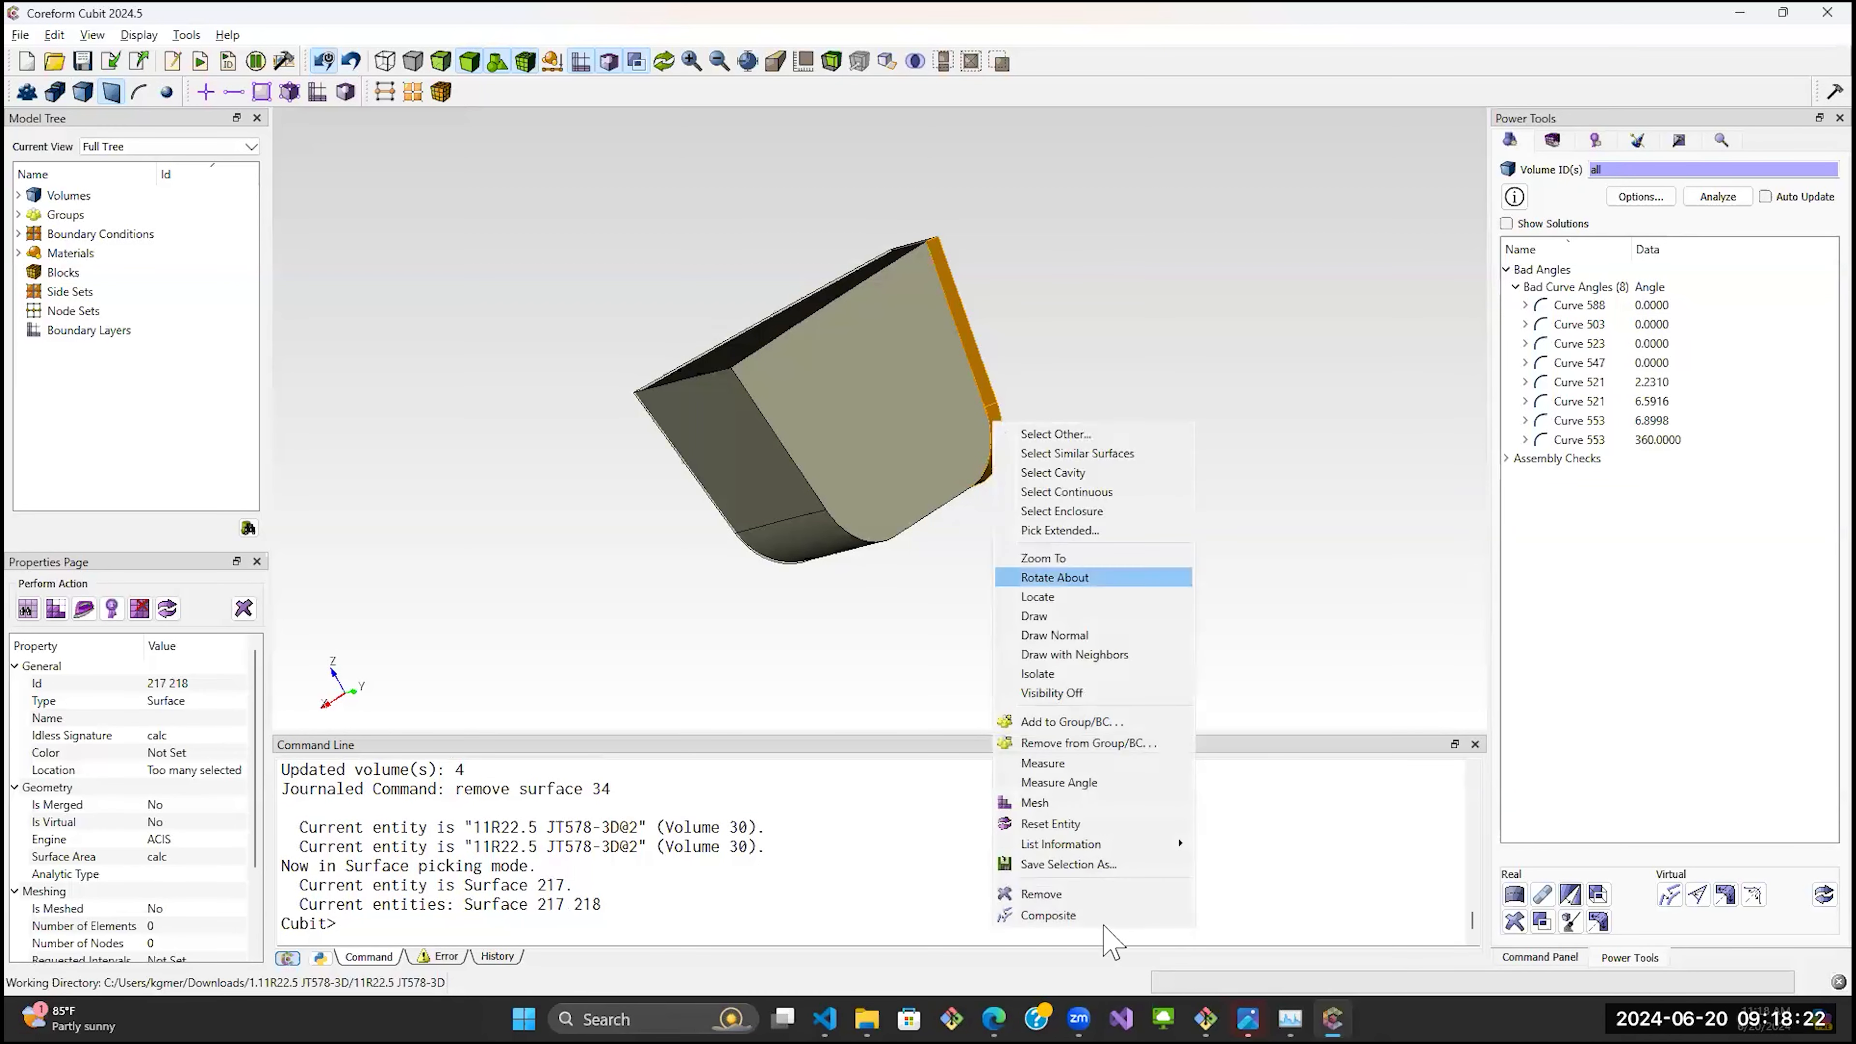
left_click(1052, 894)
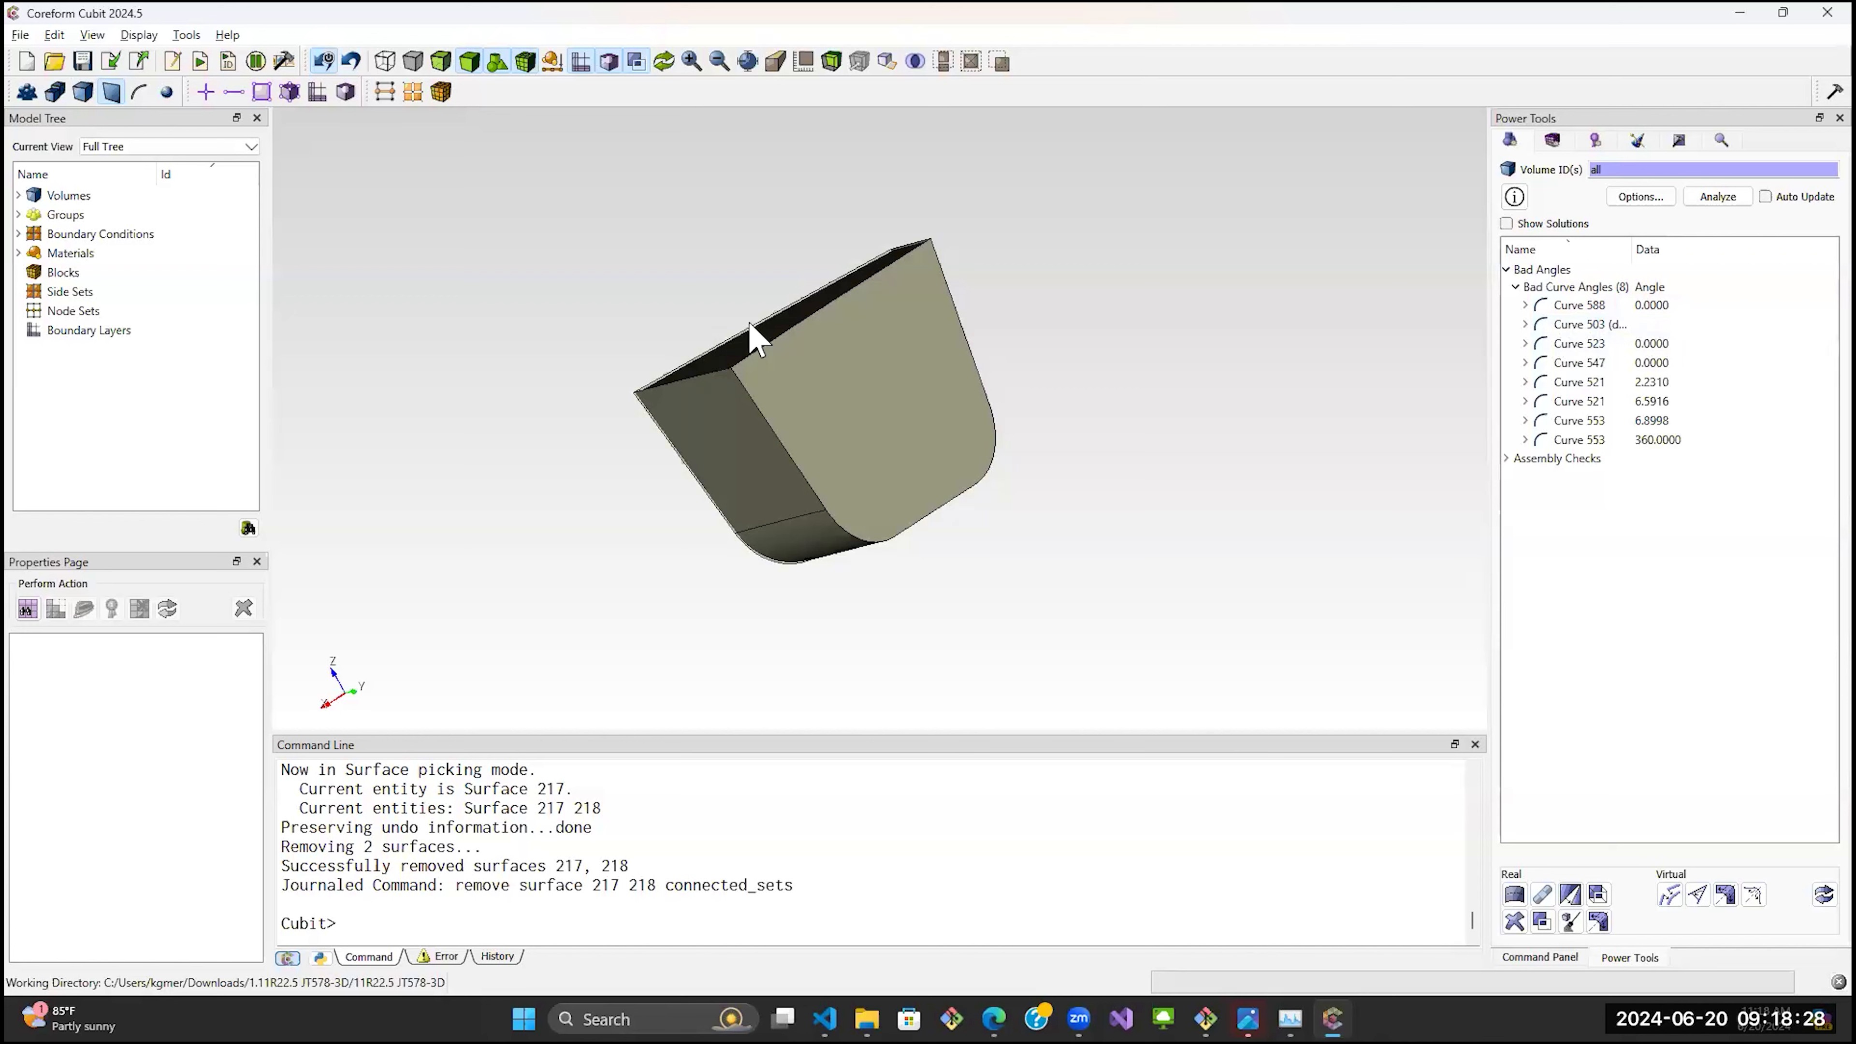
Remove the thin sliver Surface 223 beside the rounded corner of Volume 30.
left_click_drag(961, 448, 854, 271)
middle_click_drag(901, 480, 920, 340)
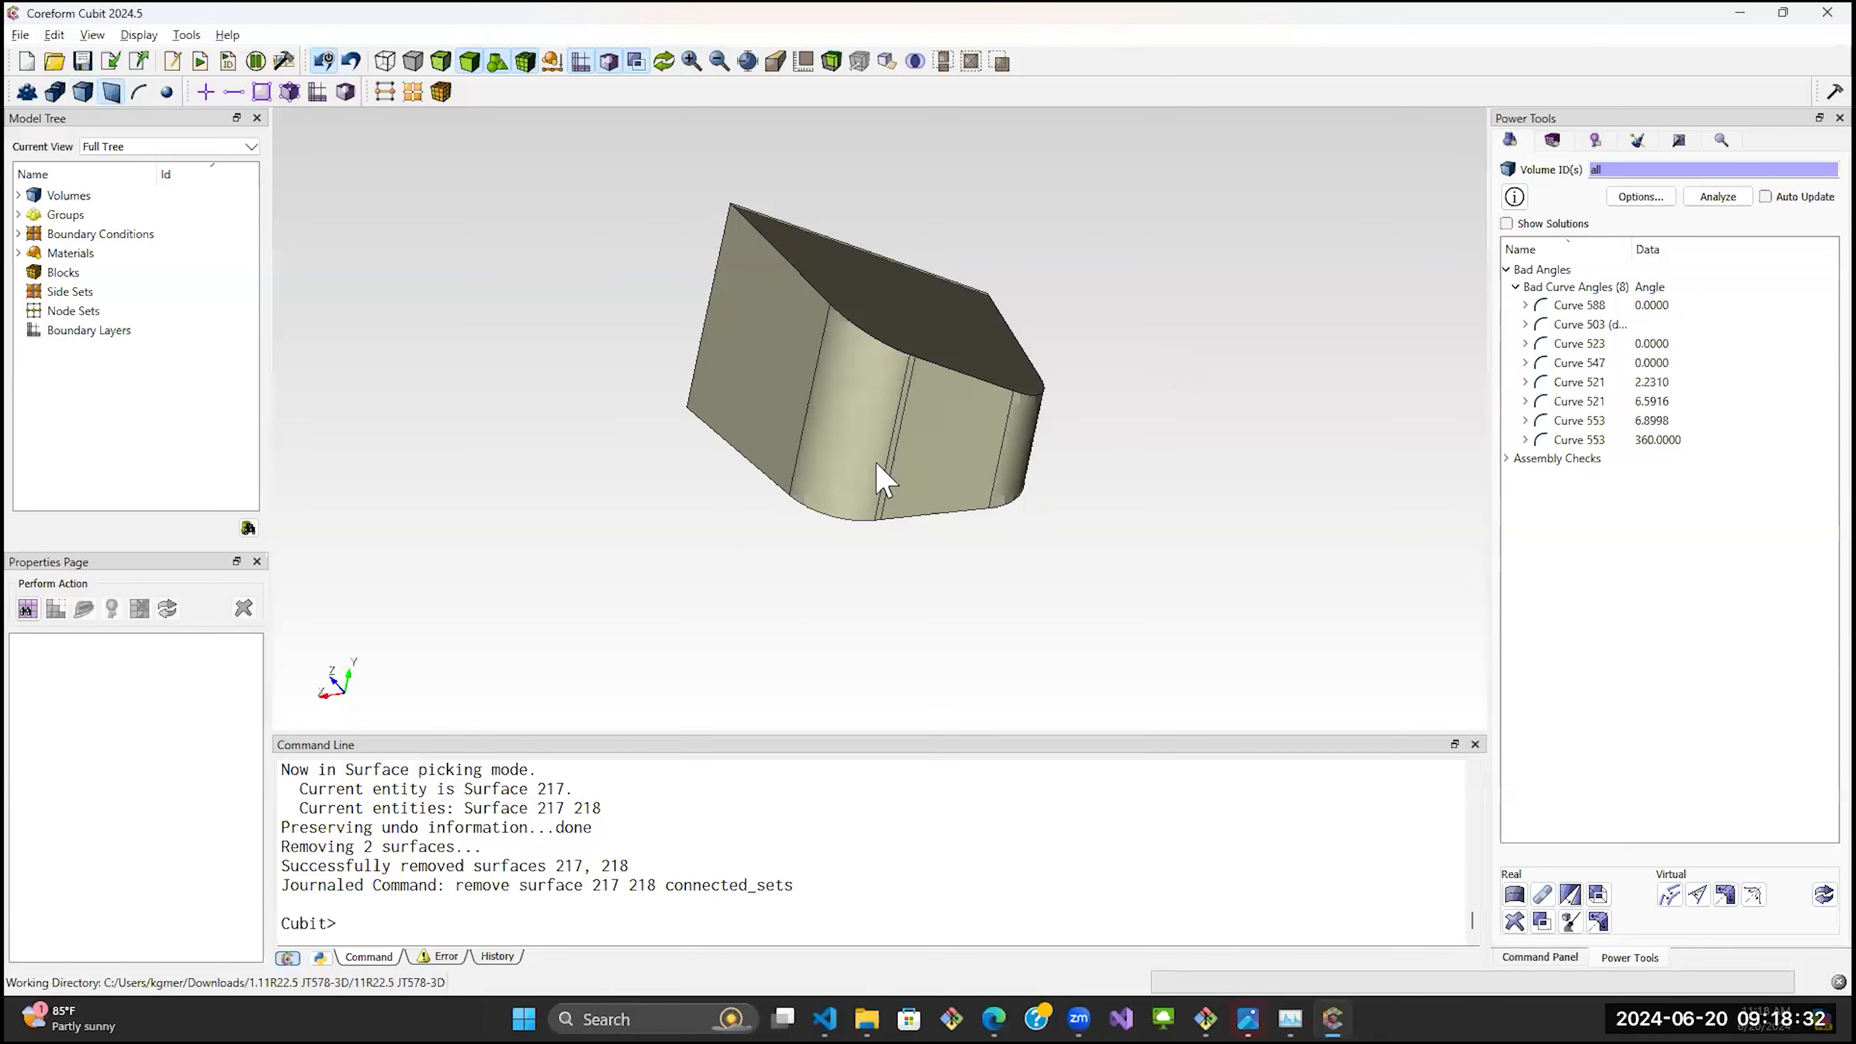
left_click(900, 418)
key("n")
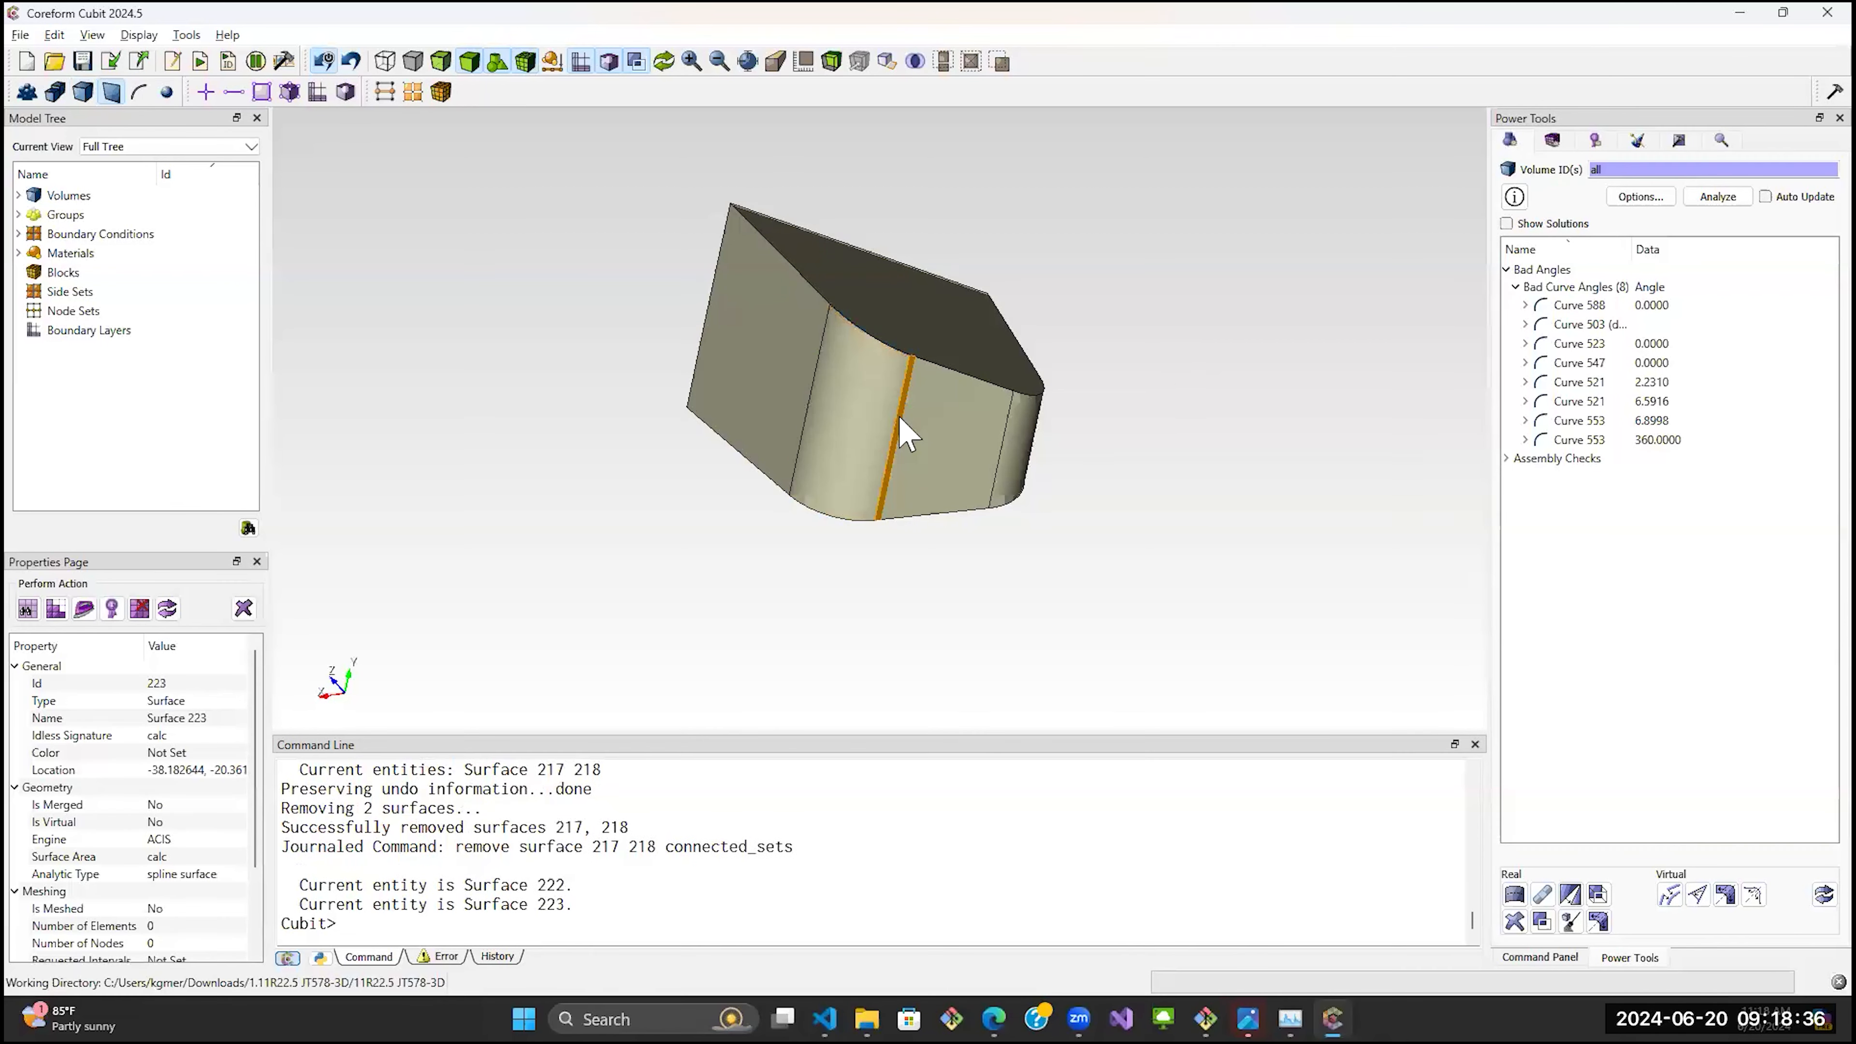
right_click(901, 418)
left_click(974, 878)
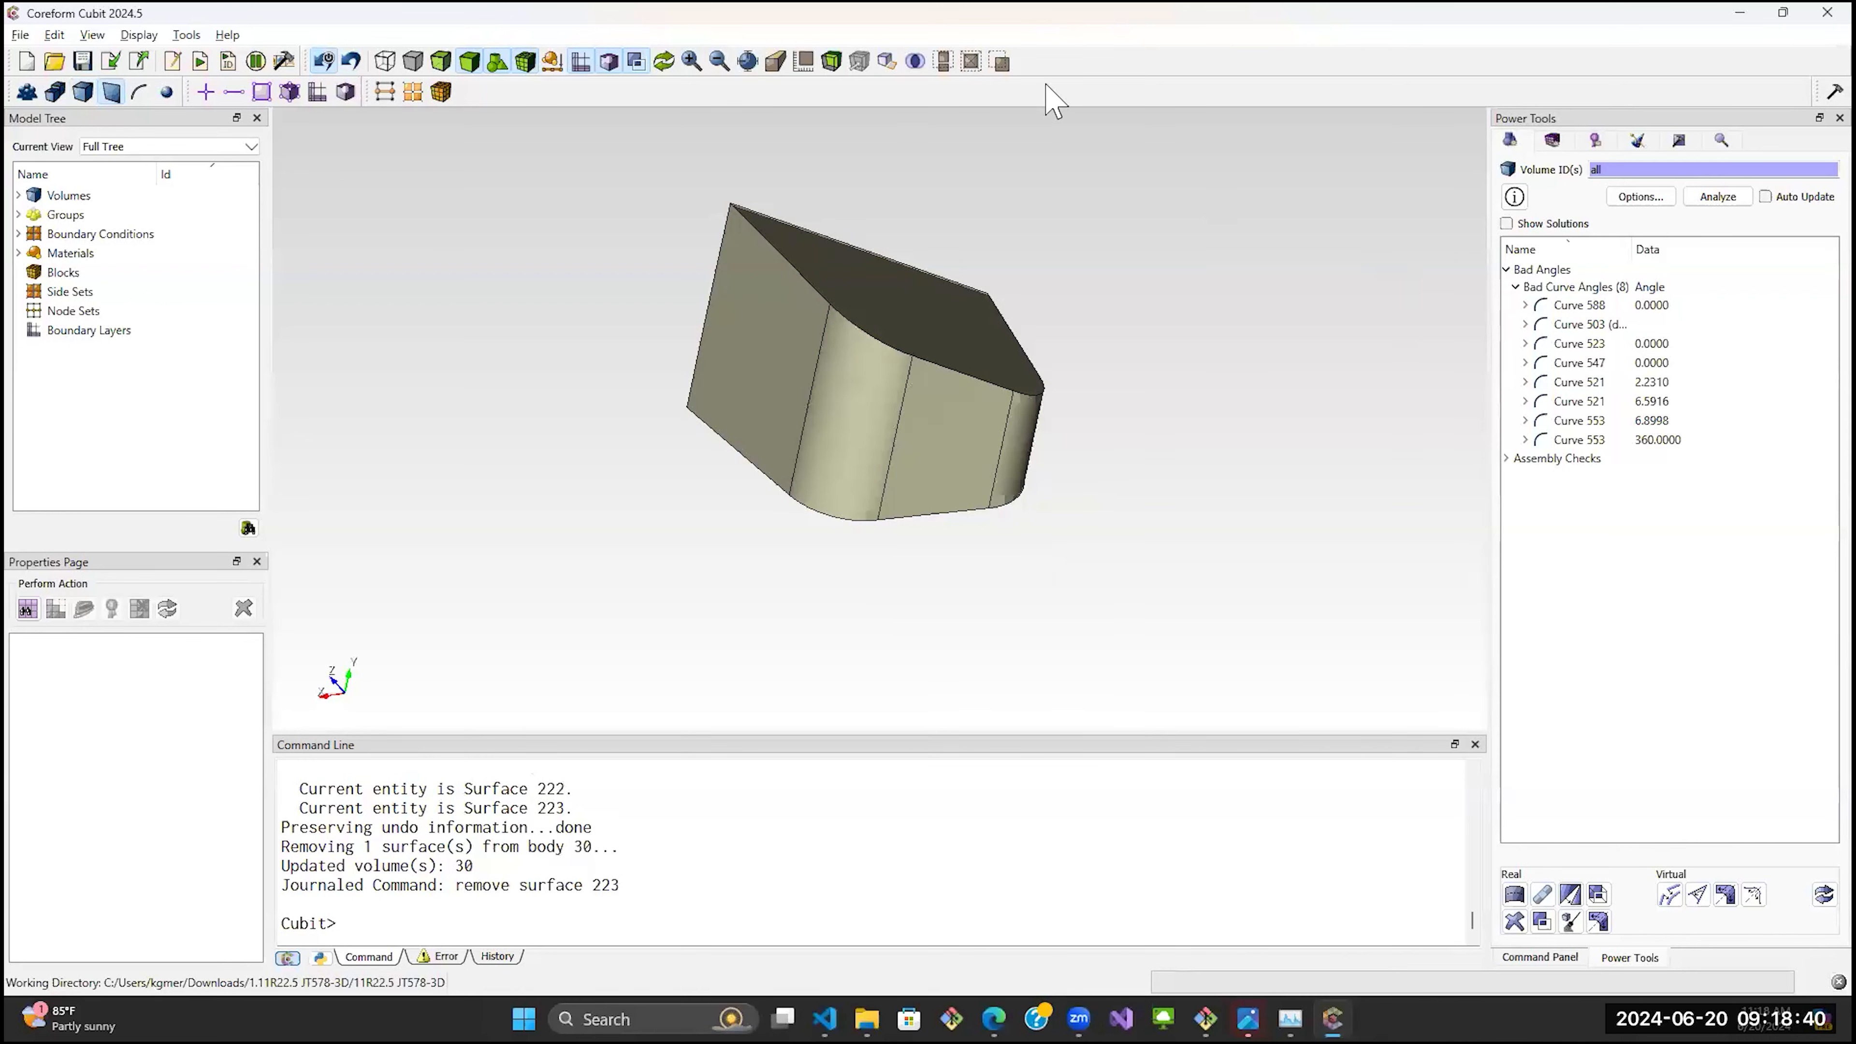
Redisplay the full assembly and draw only Volume 31, the dark green inset, with its angled end in view.
middle_click_drag(925, 262, 1027, 530)
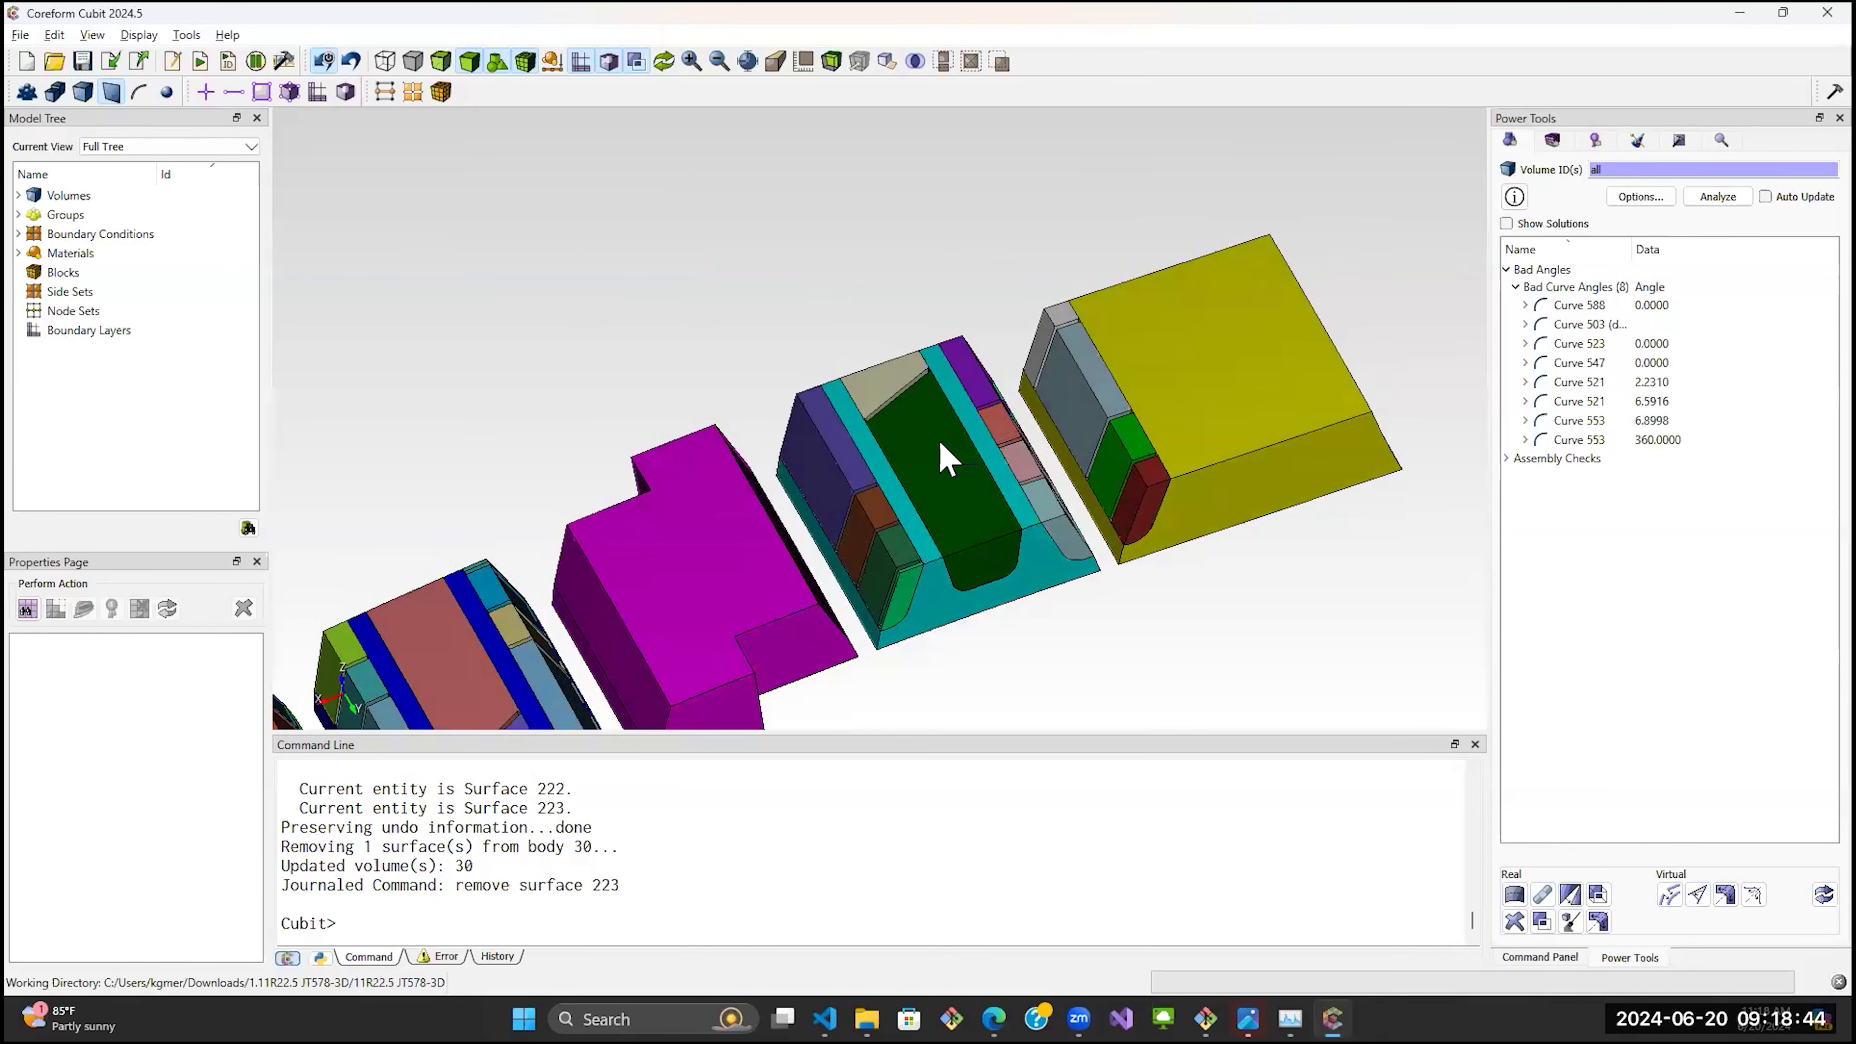
left_click(947, 446)
right_click(934, 412)
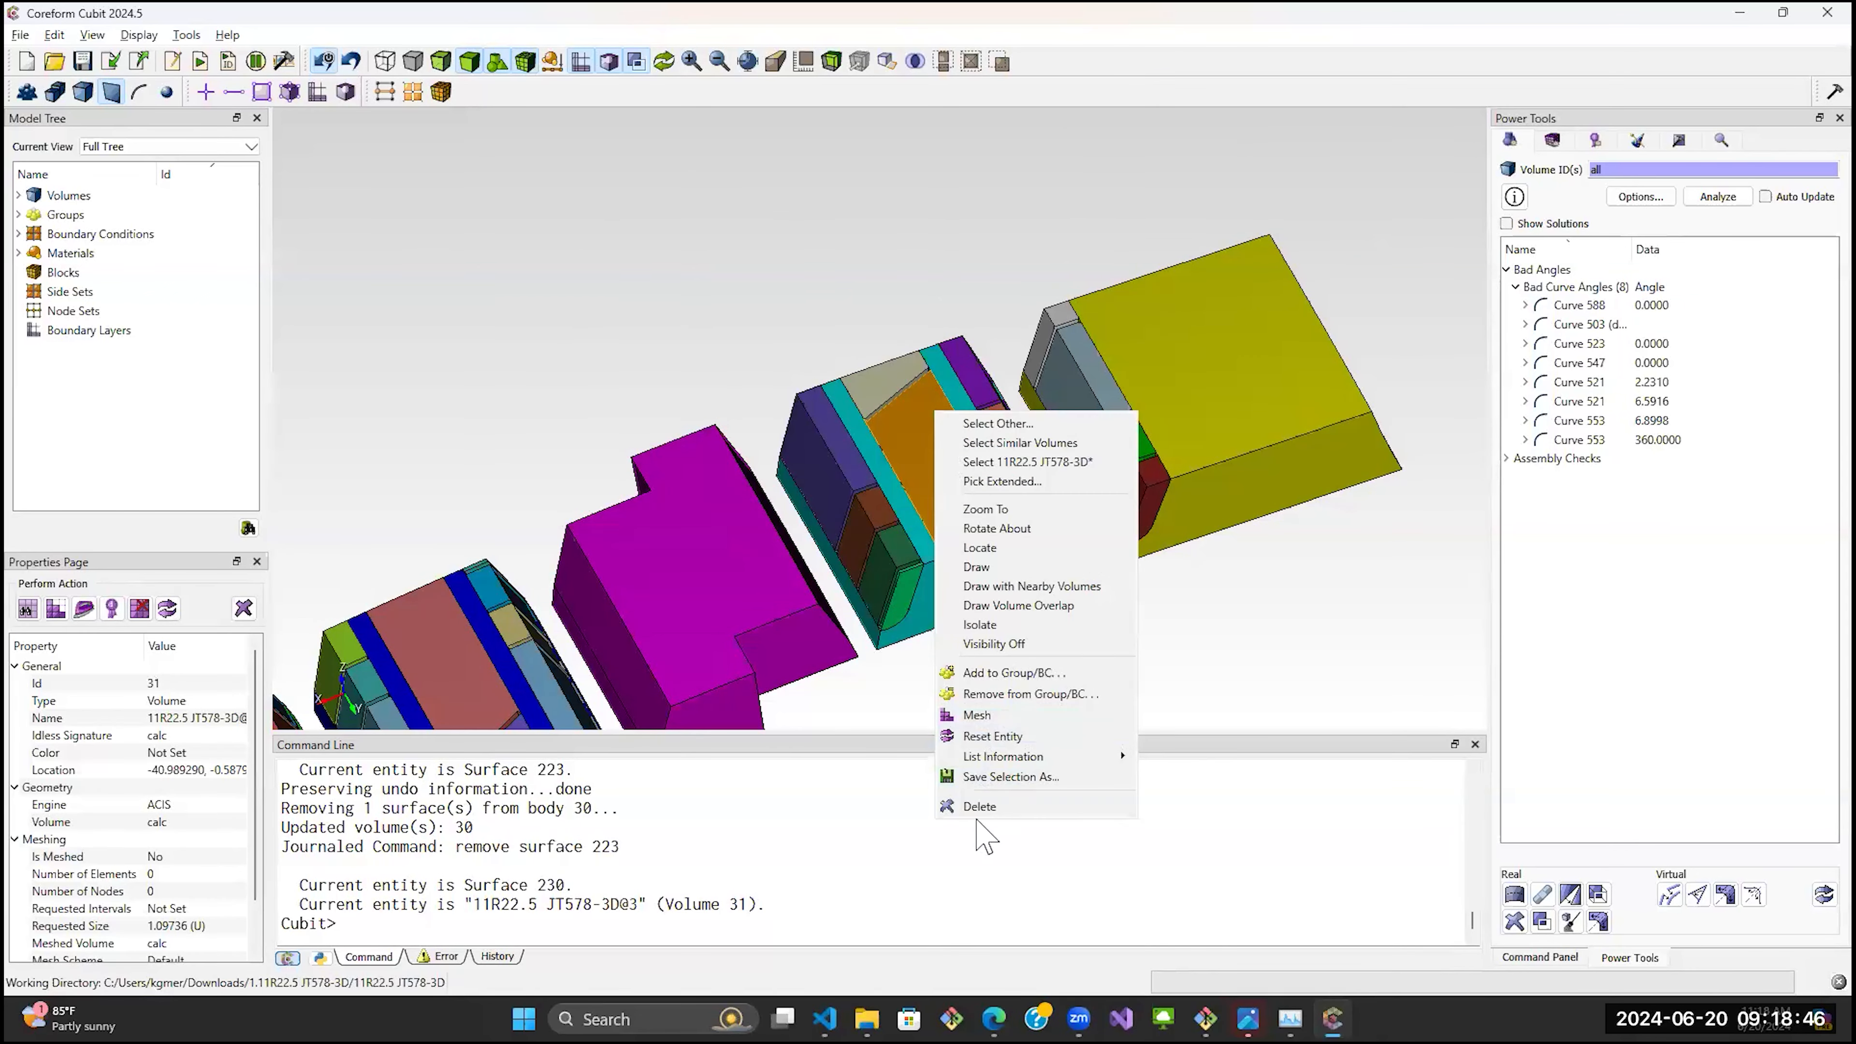
left_click(1005, 574)
mouse_move(1002, 568)
middle_mouse_down()
mouse_move(928, 531)
mouse_move(922, 502)
mouse_move(995, 415)
middle_mouse_up()
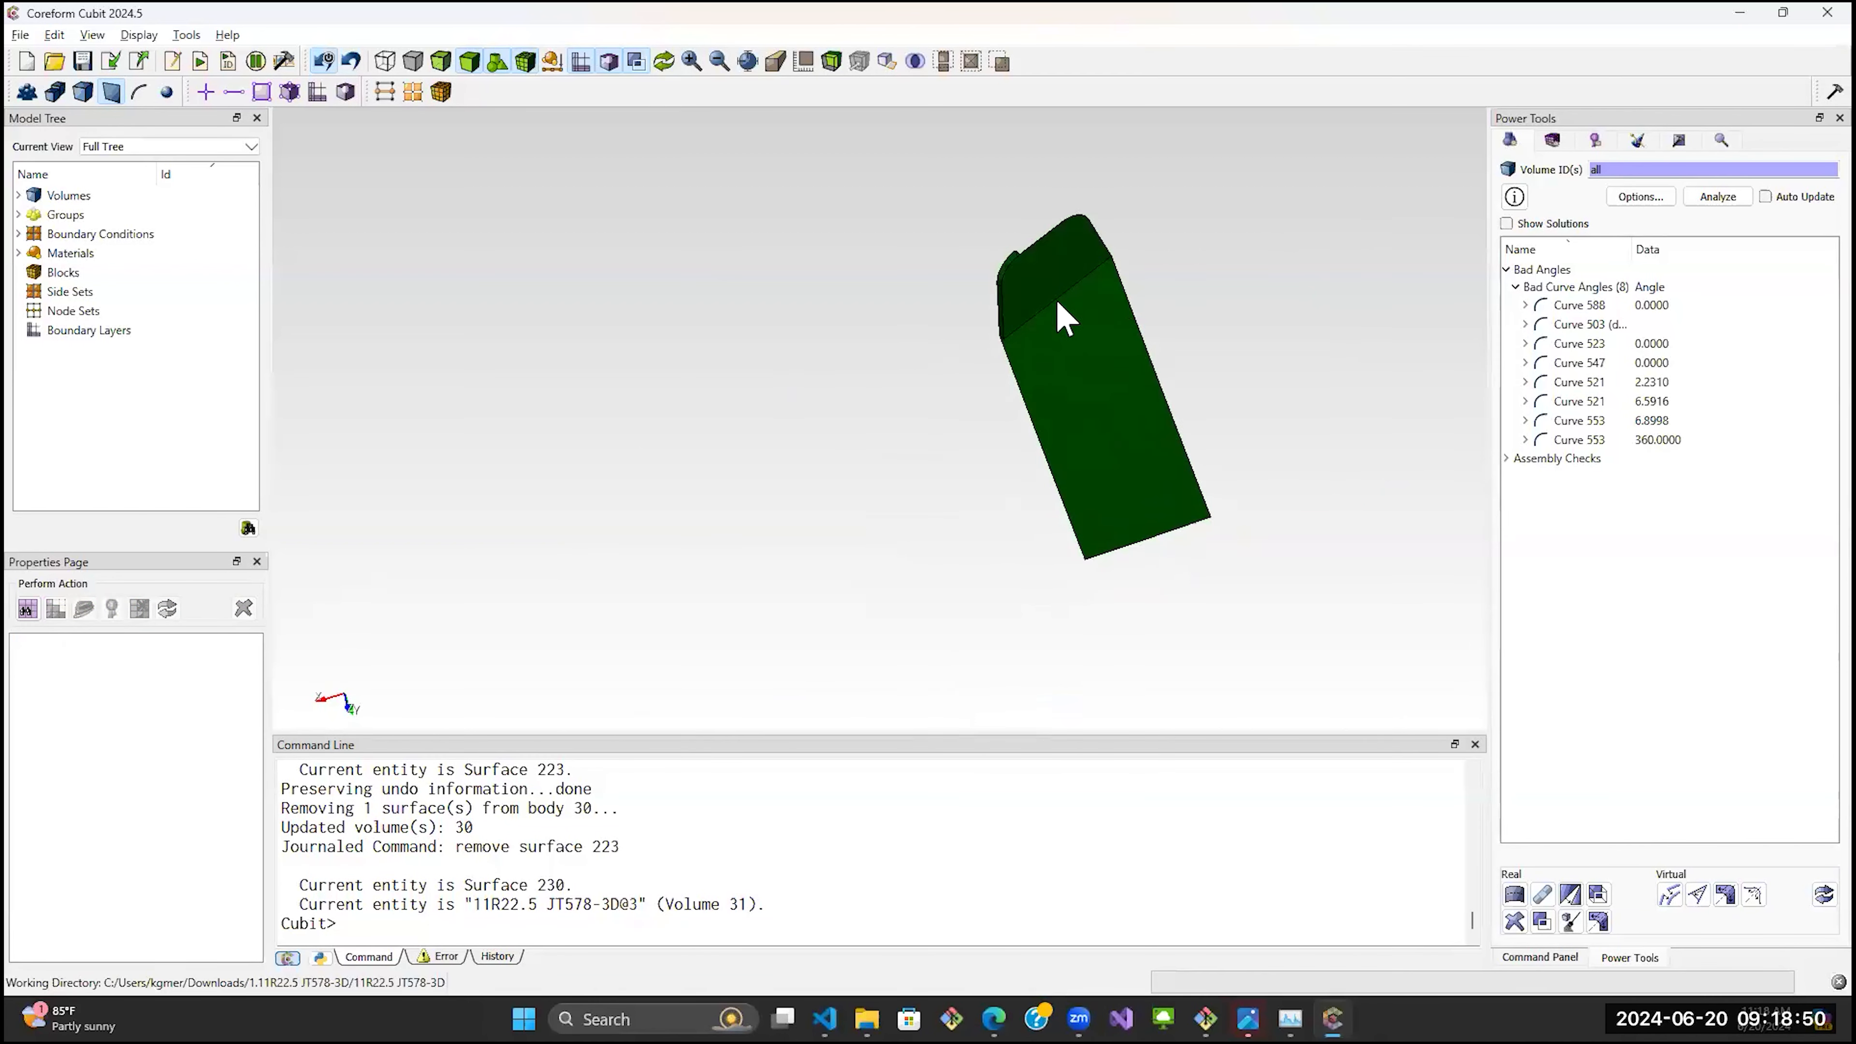
left_click(663, 61)
left_click(1082, 353)
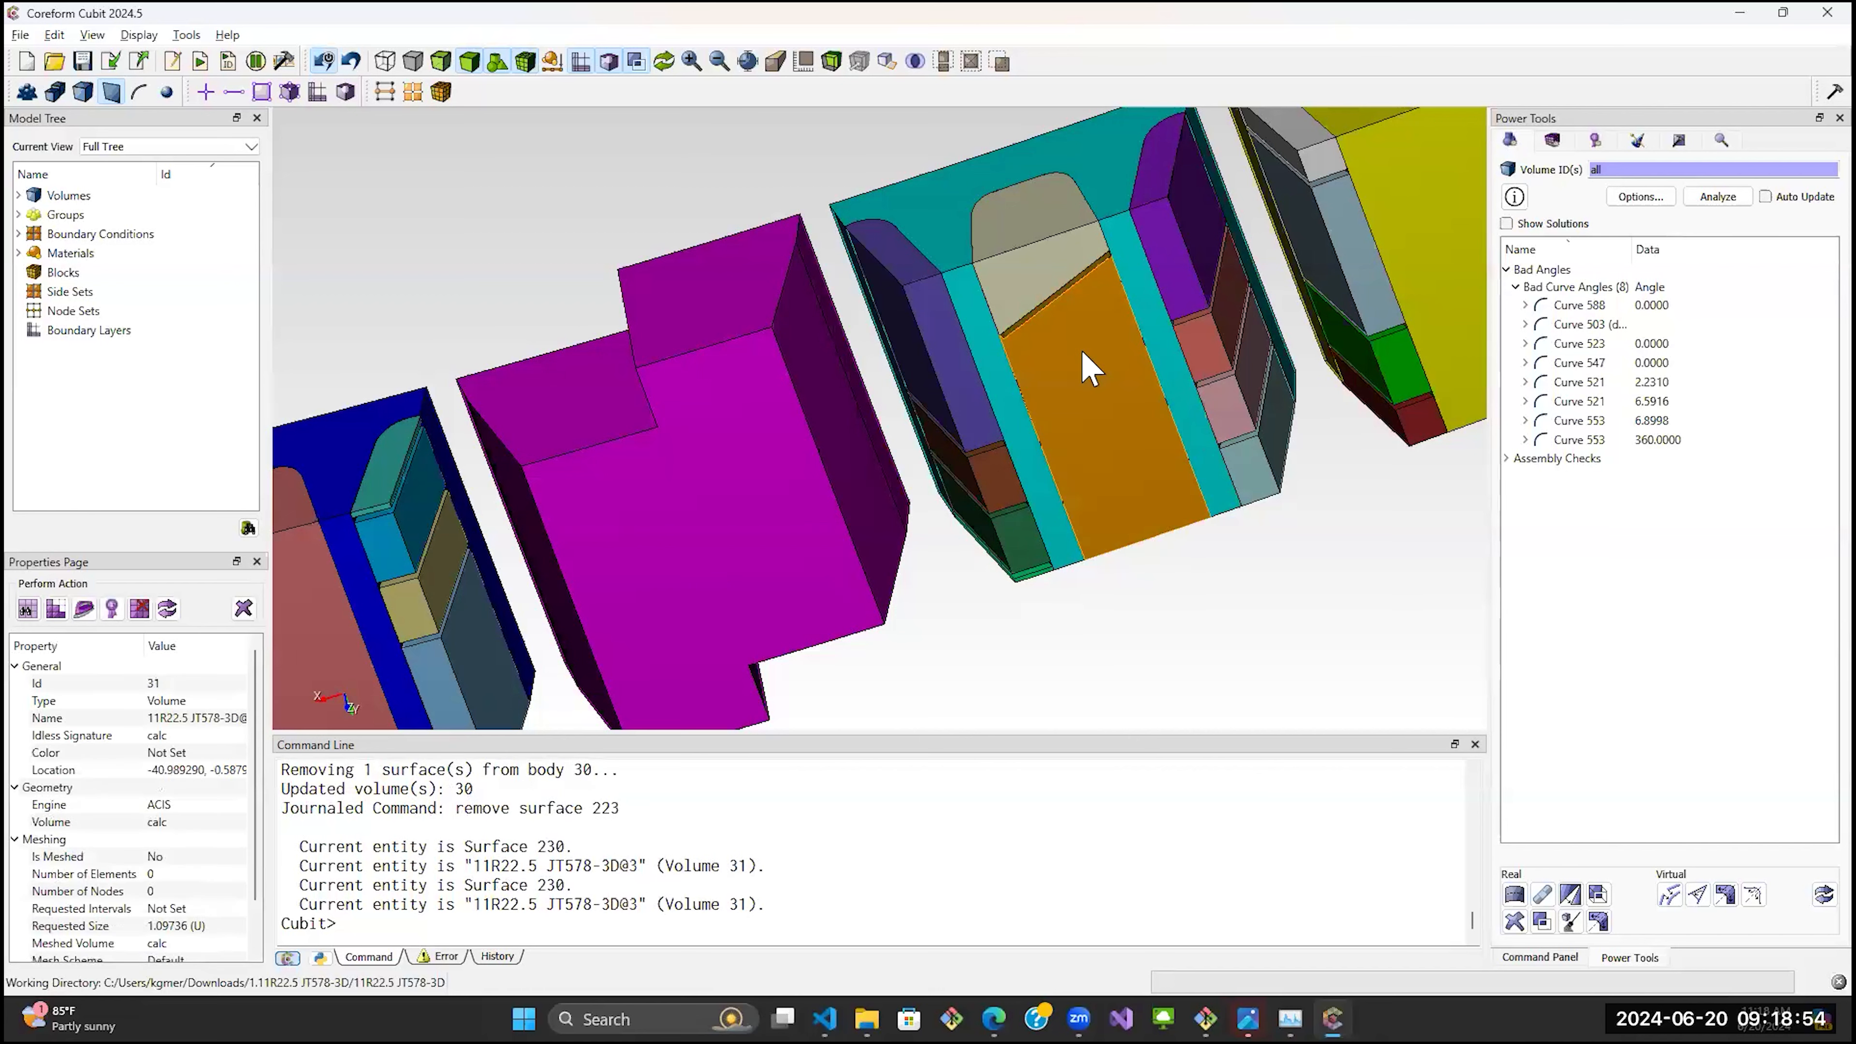
right_click(1082, 353)
left_click(1104, 506)
middle_click_drag(1043, 461, 1028, 385)
Remove the narrow connected surfaces 226 and 228 along the angled end of Volume 31.
left_click(1020, 374)
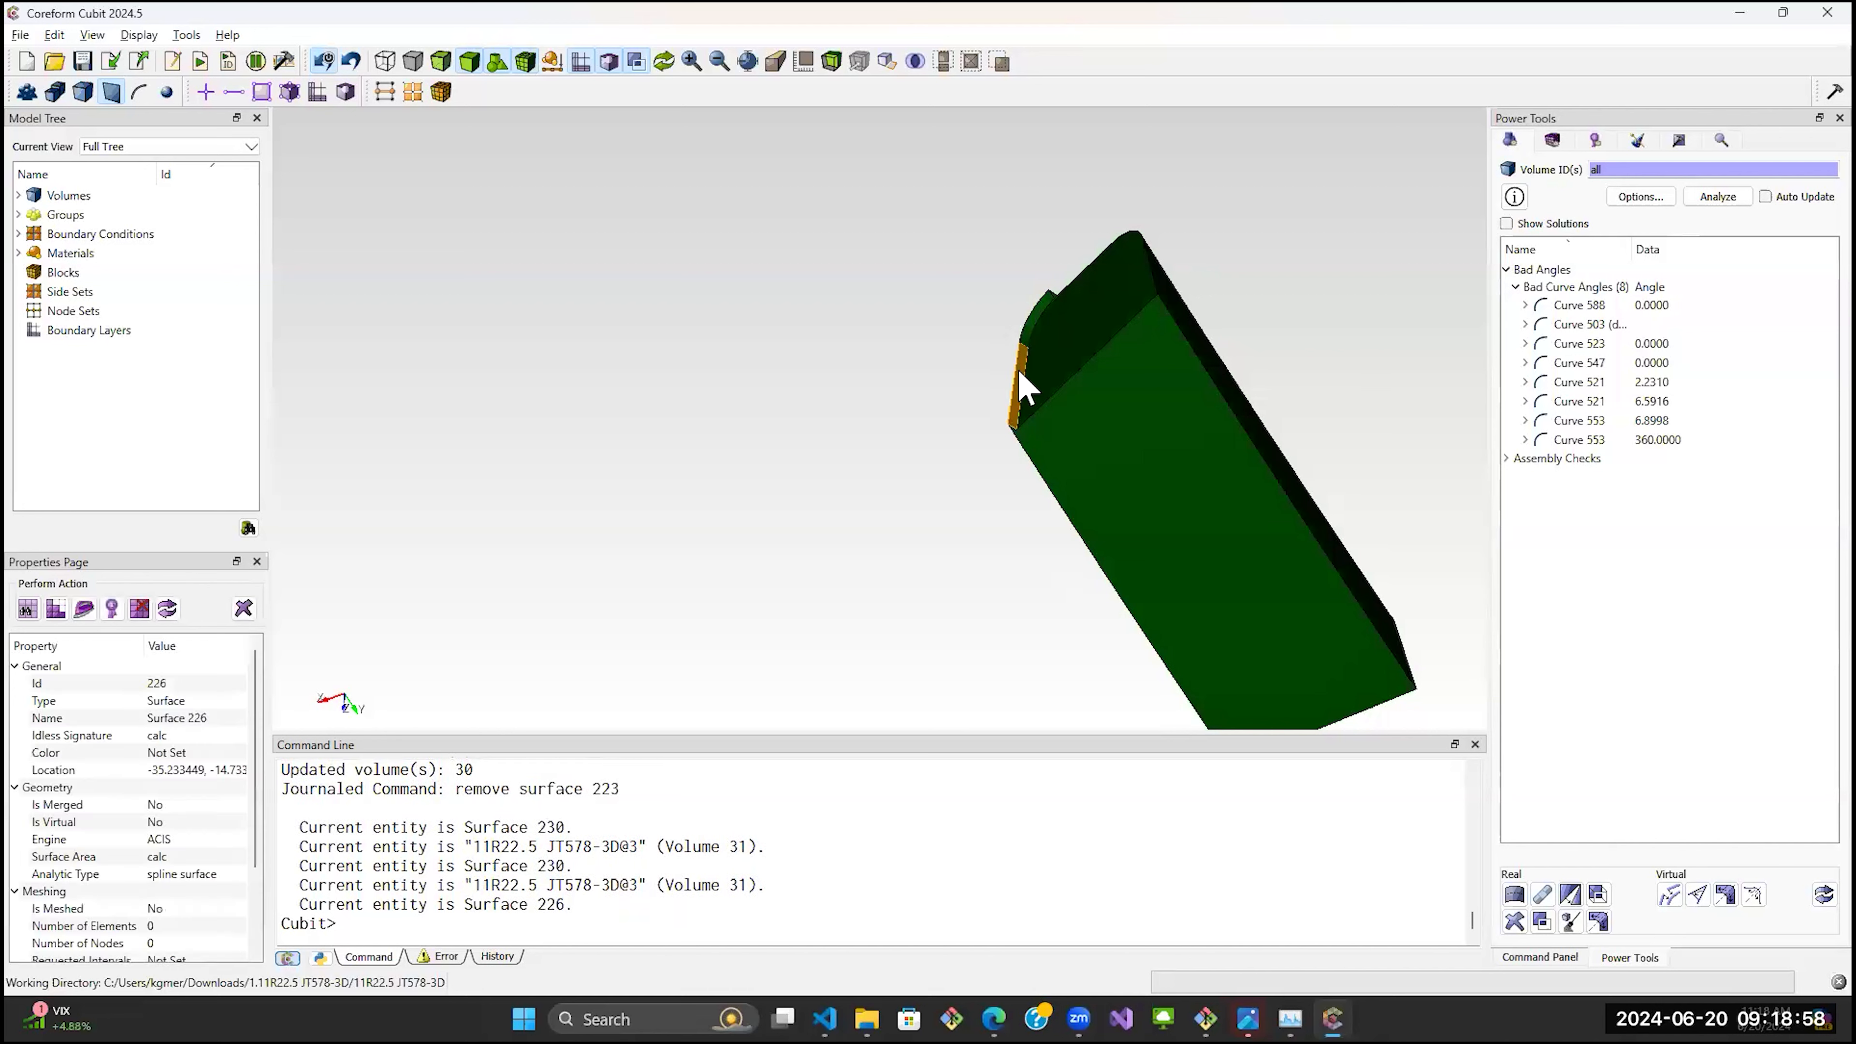
left_click(1035, 322, "ctrl")
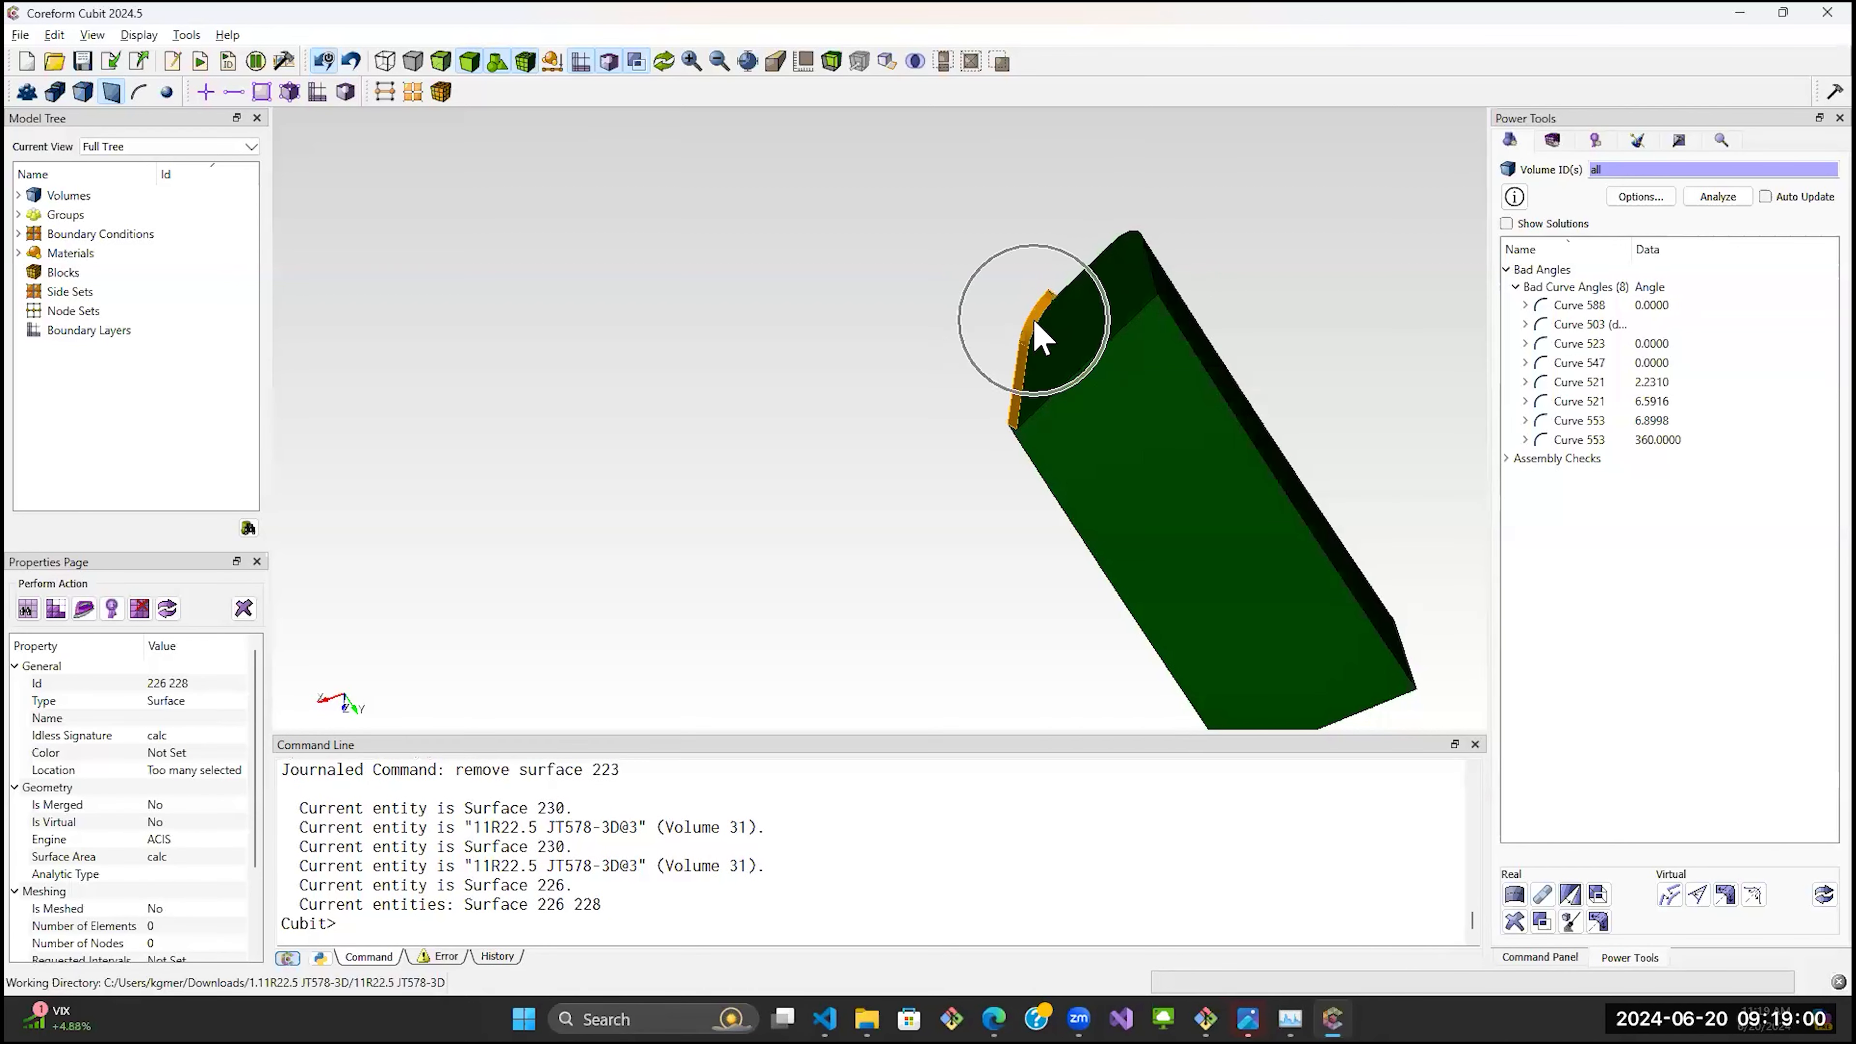
right_click(1035, 323)
left_click(1081, 793)
Remove the thin sliver Surface 231 running lengthwise beside the rounded edge of Volume 31.
middle_click_drag(1076, 340, 875, 330)
scroll(1118, 324, "up", 5)
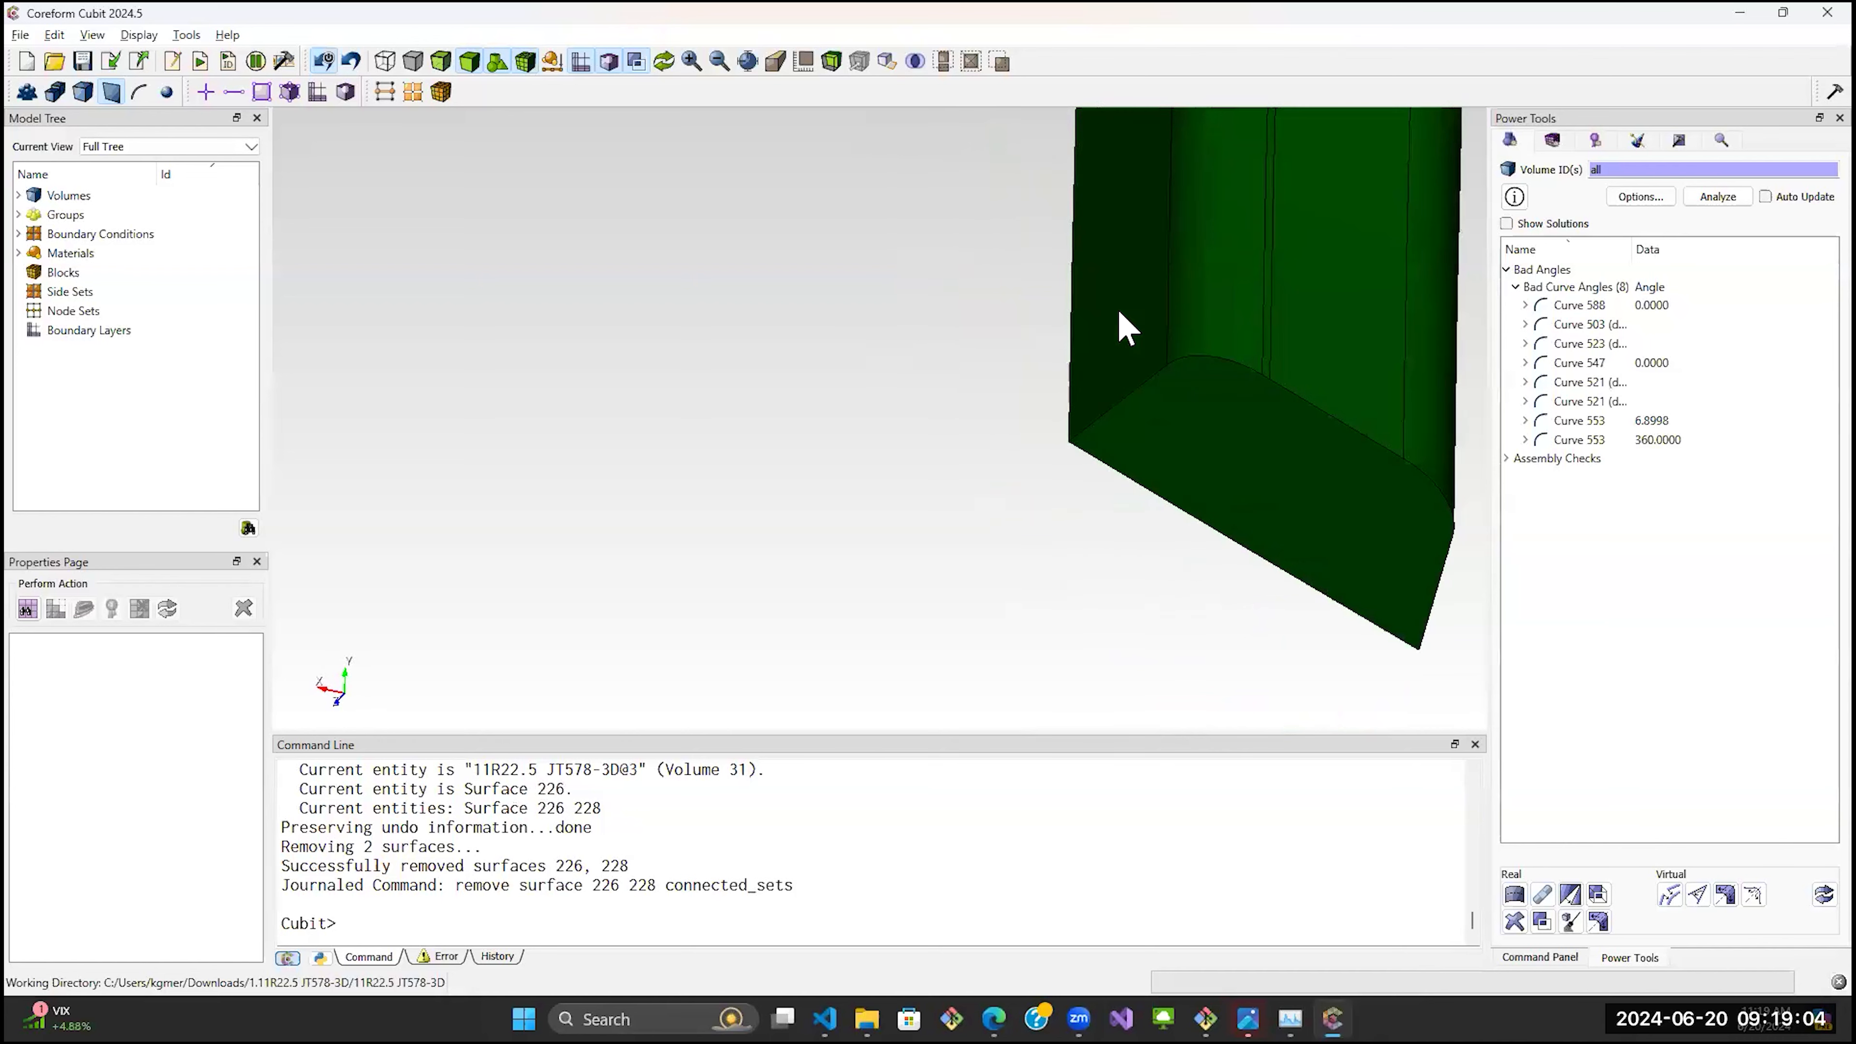
left_click(1073, 428)
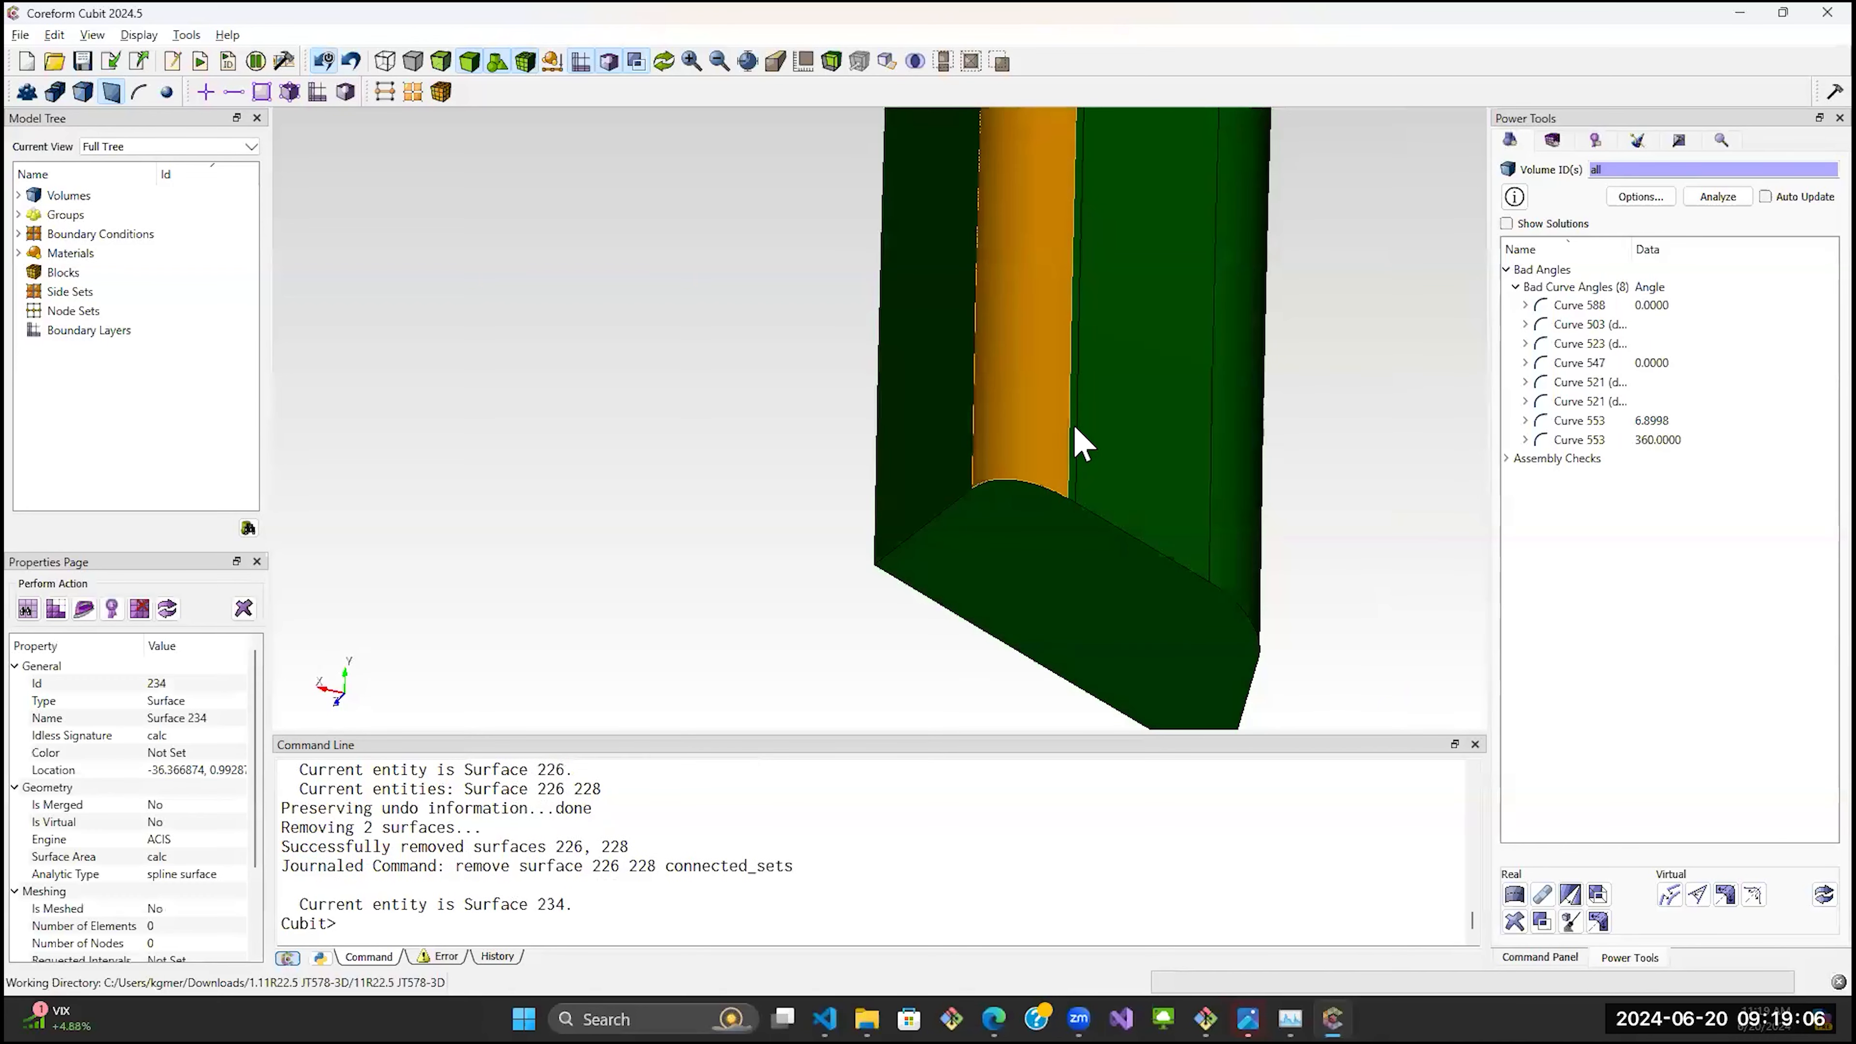
left_click(1074, 428)
scroll(1120, 412, "down", 5)
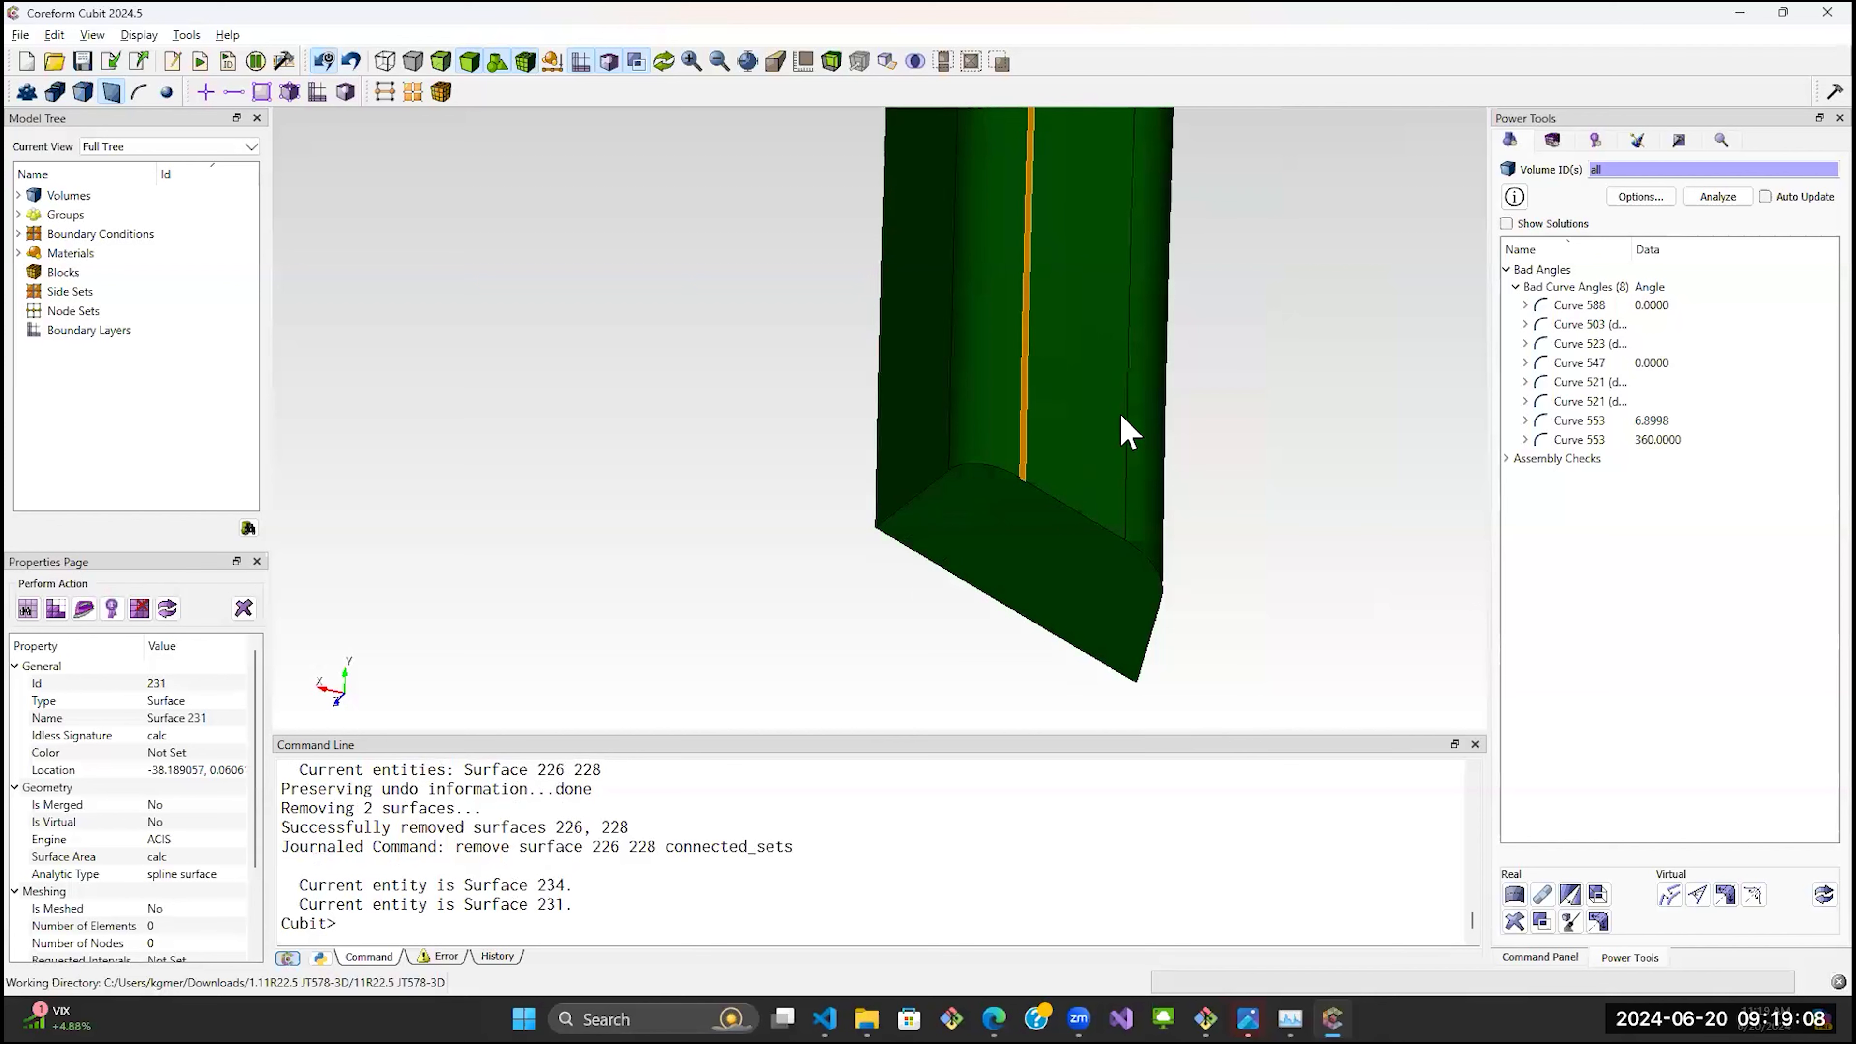
right_click(1134, 365)
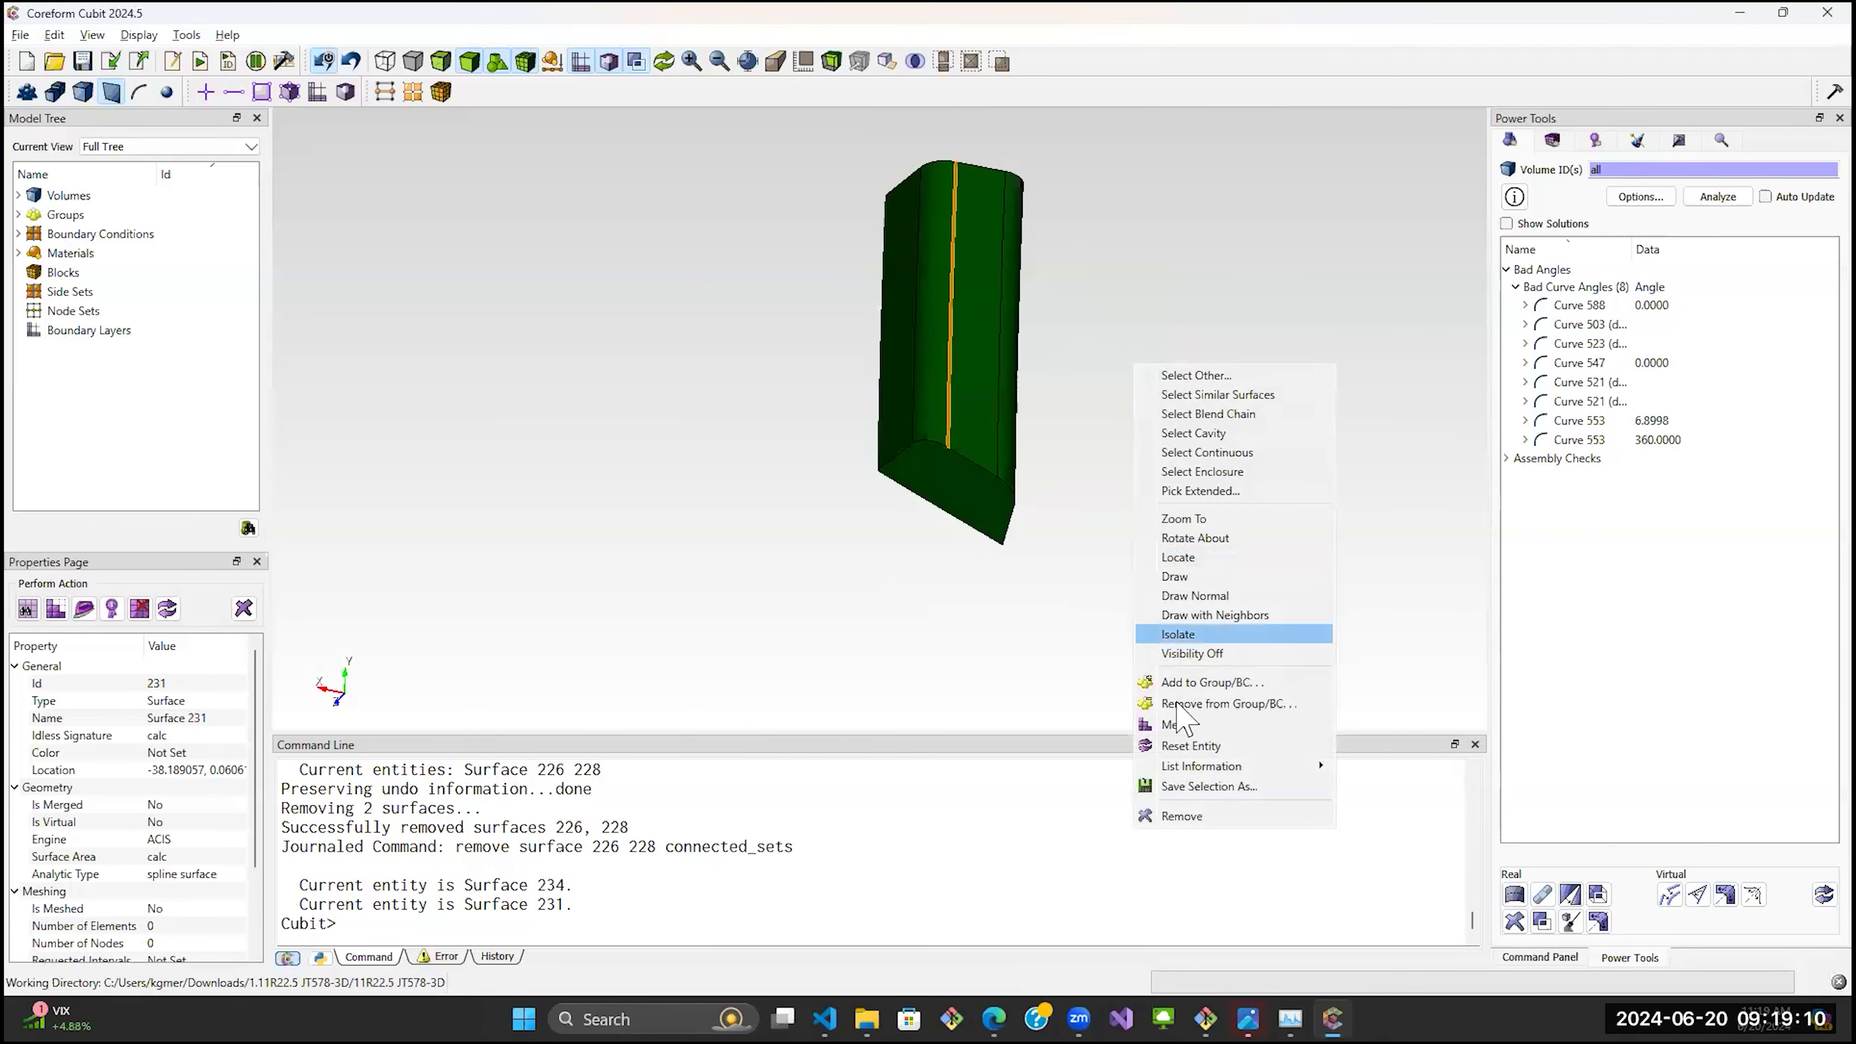
left_click(1187, 817)
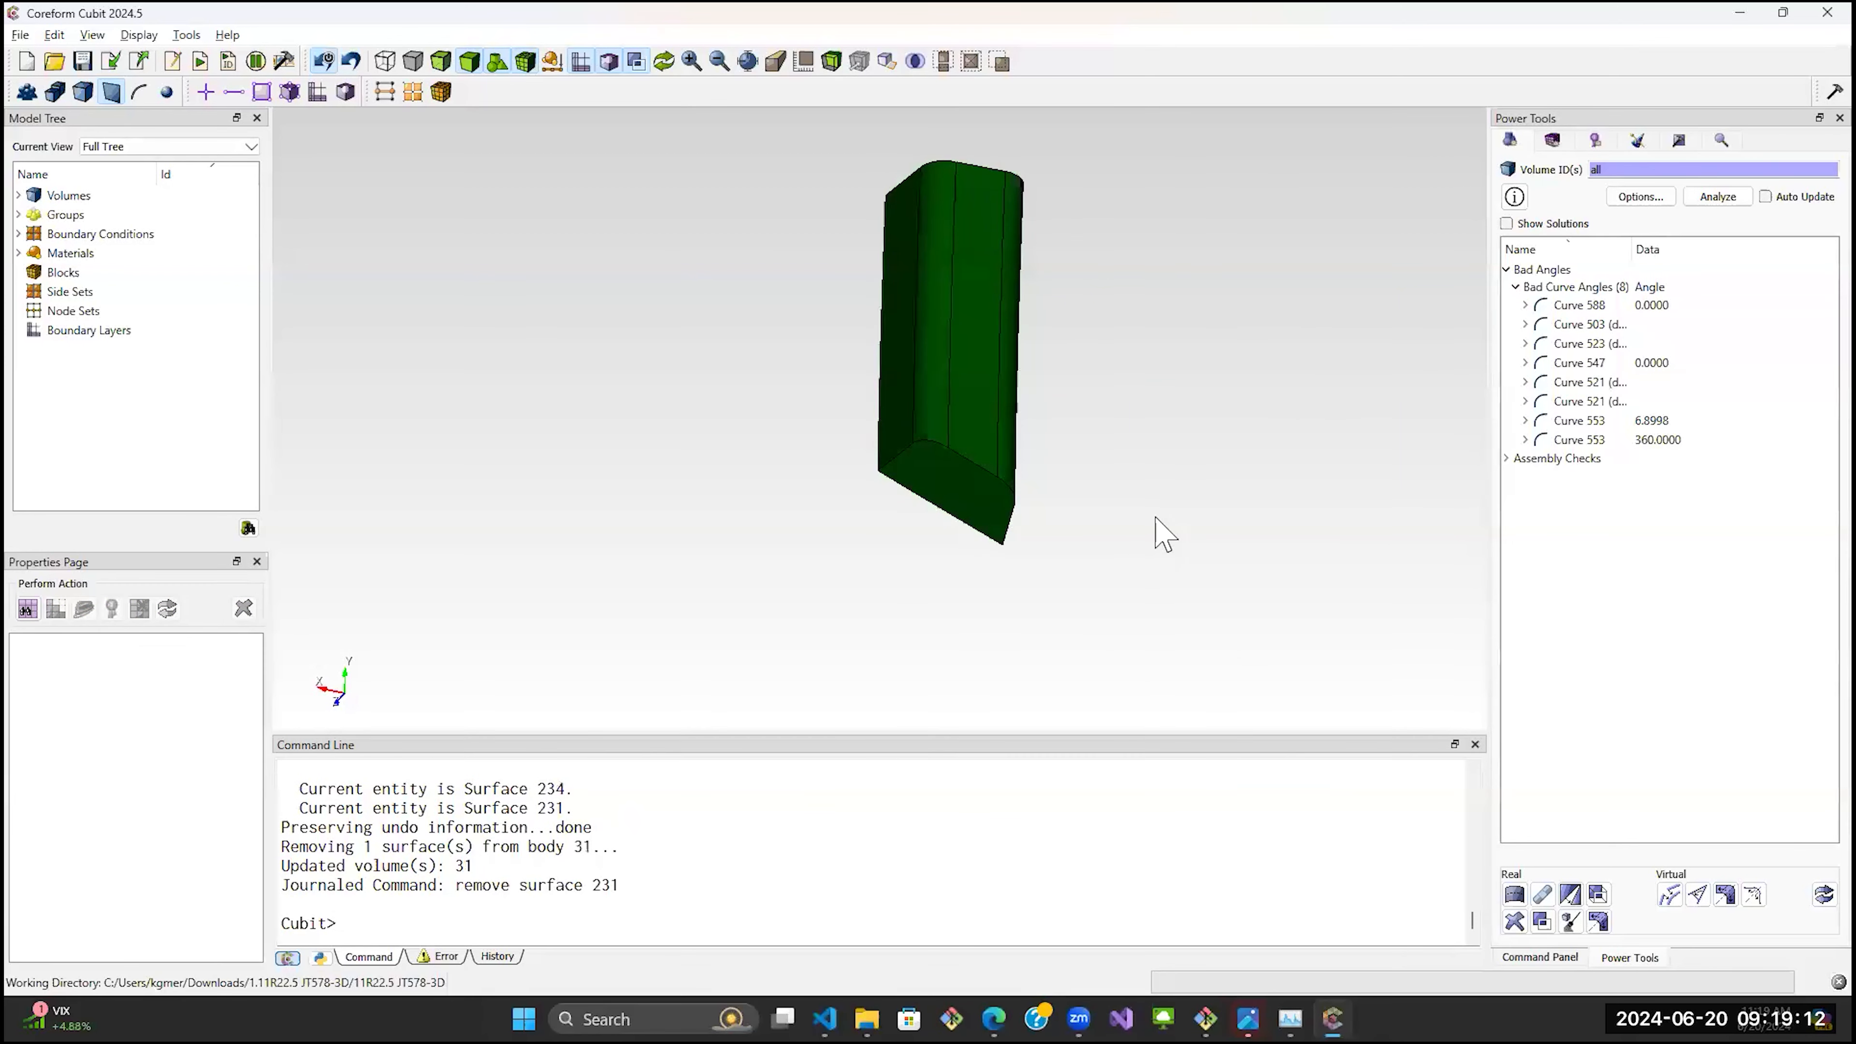
Redisplay the full assembly and draw only Volume 4, the teal base, with its central channel in close view.
left_click(664, 64)
middle_click_drag(989, 506, 932, 490)
left_click(885, 462)
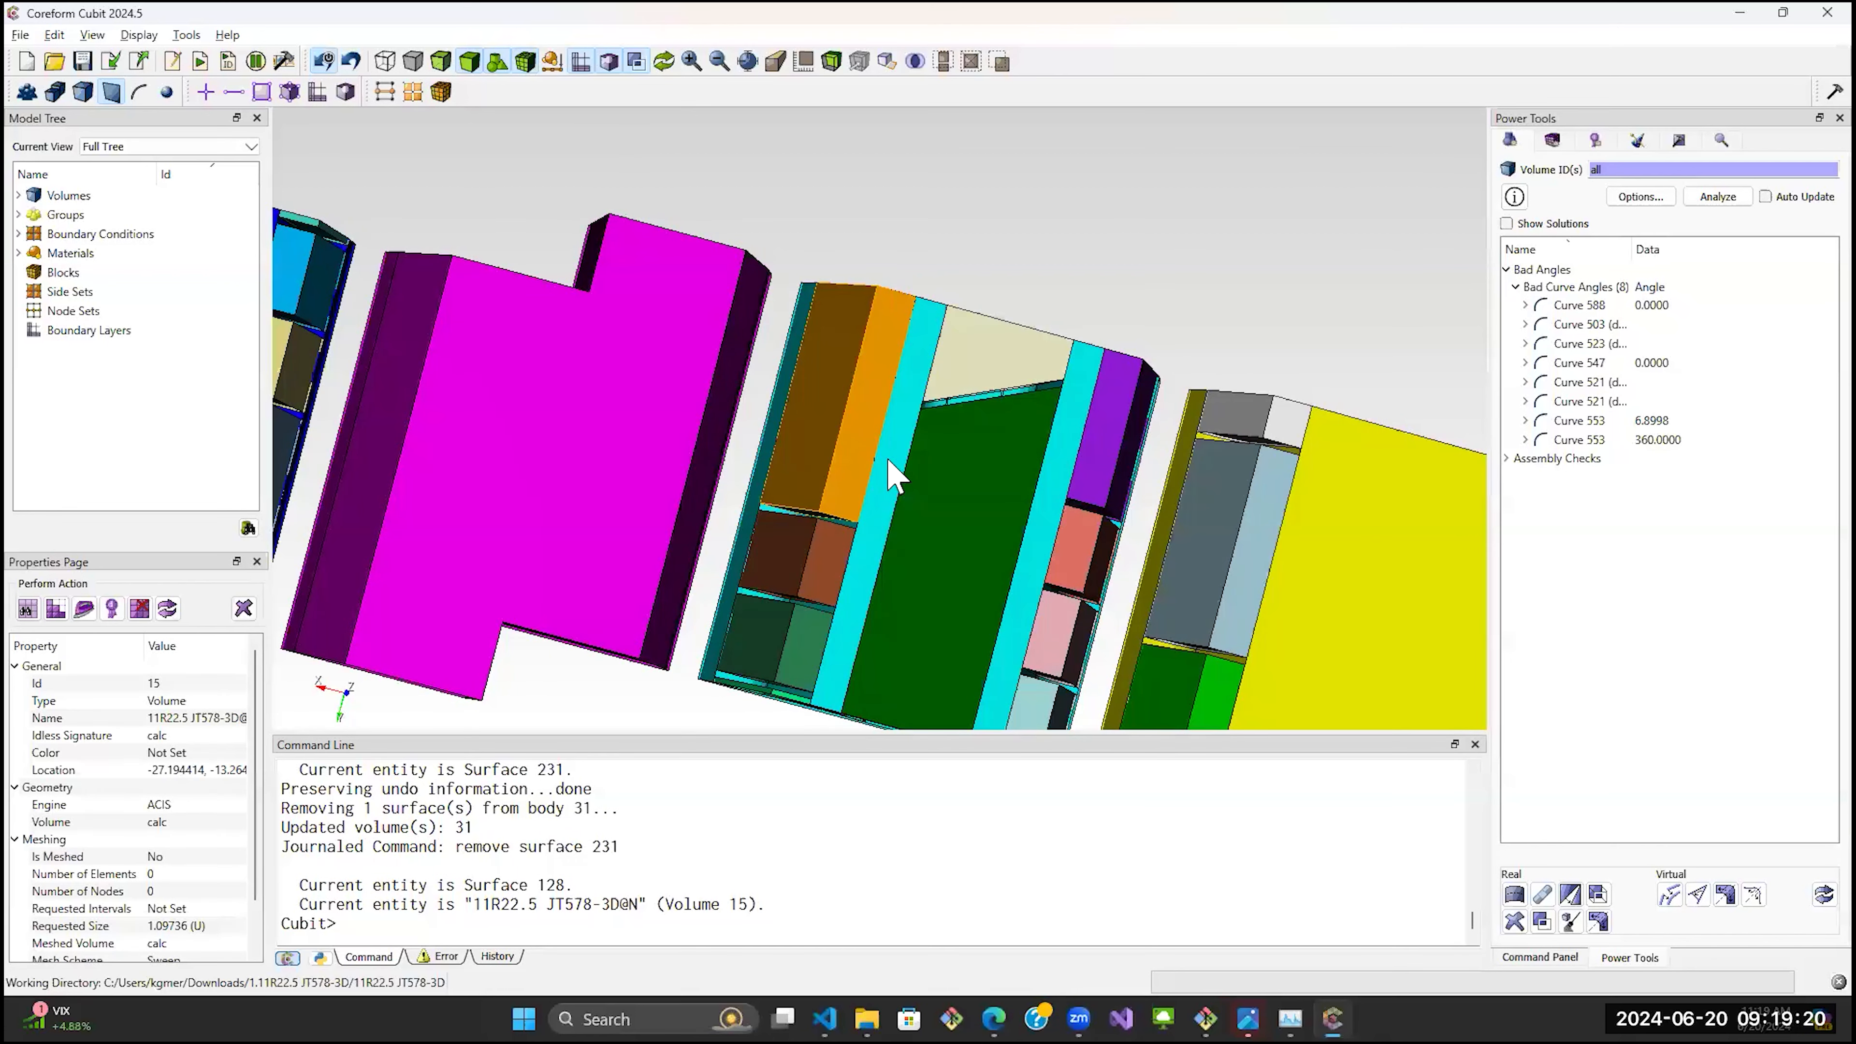
right_click(888, 460)
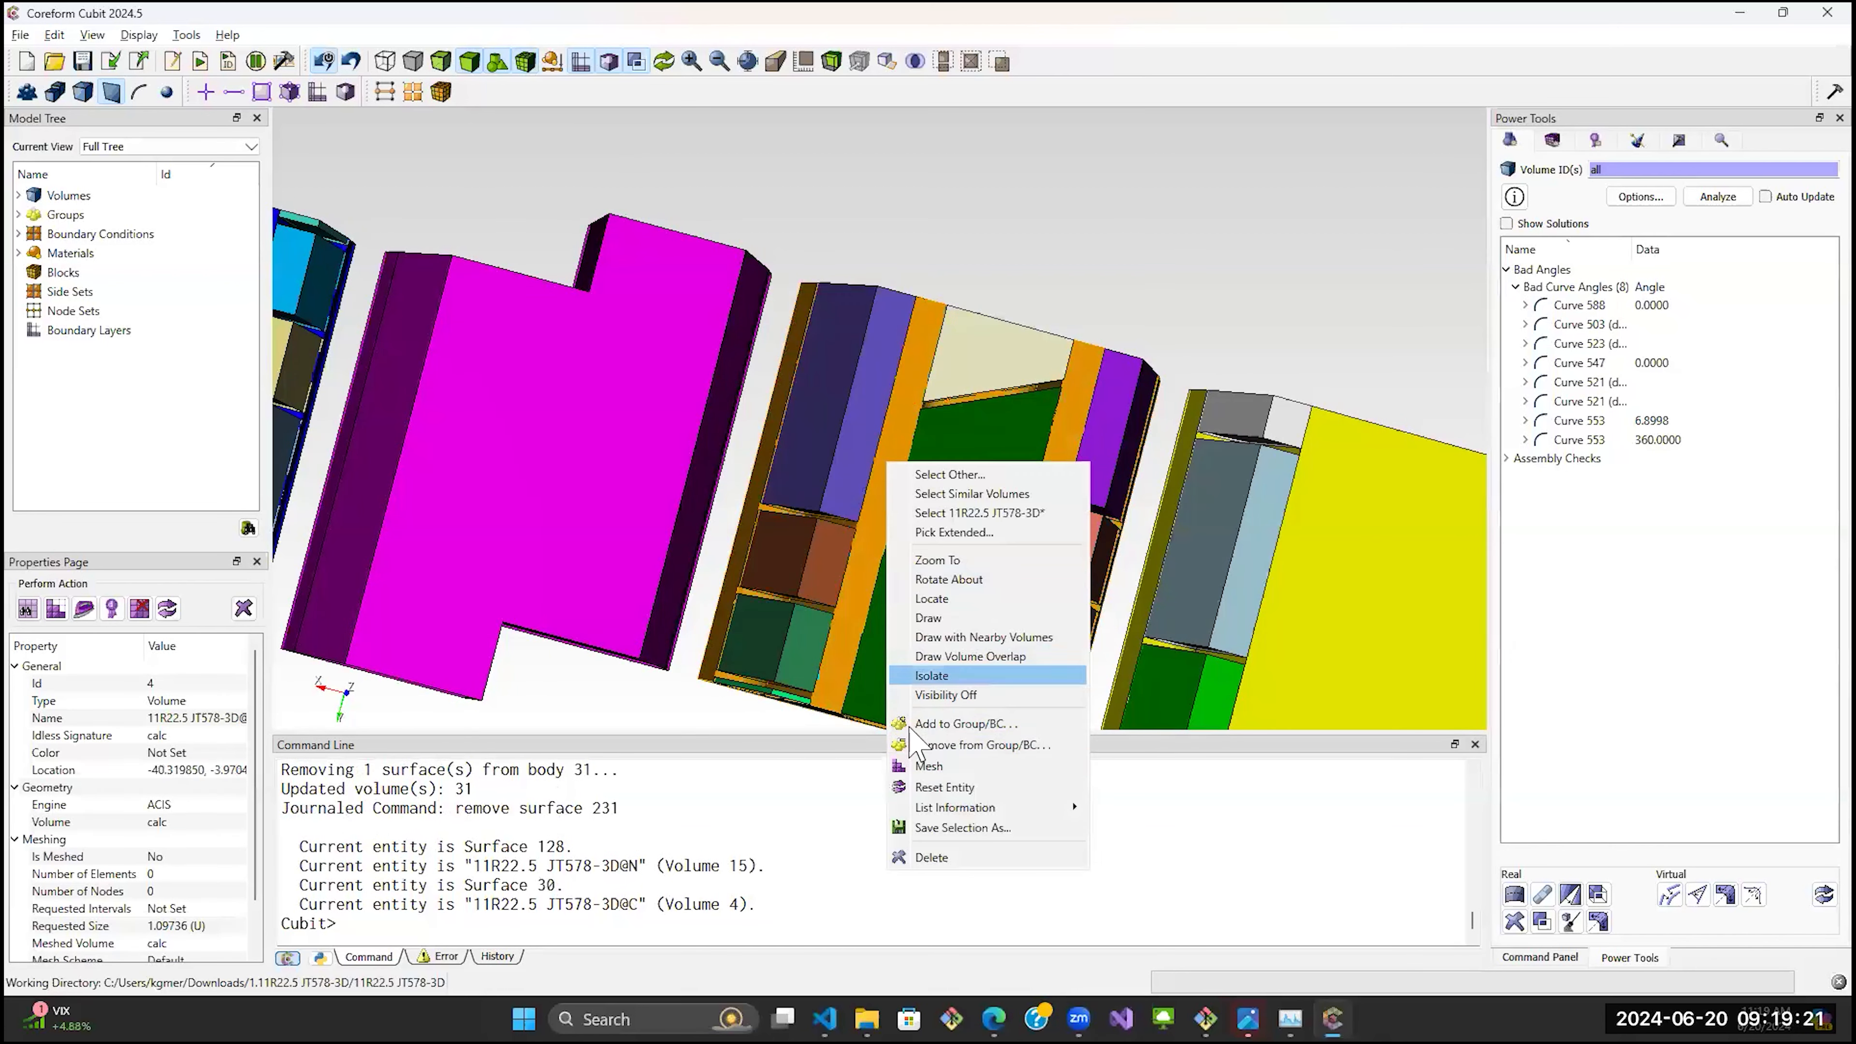
left_click(927, 617)
scroll(995, 538, "up", 5)
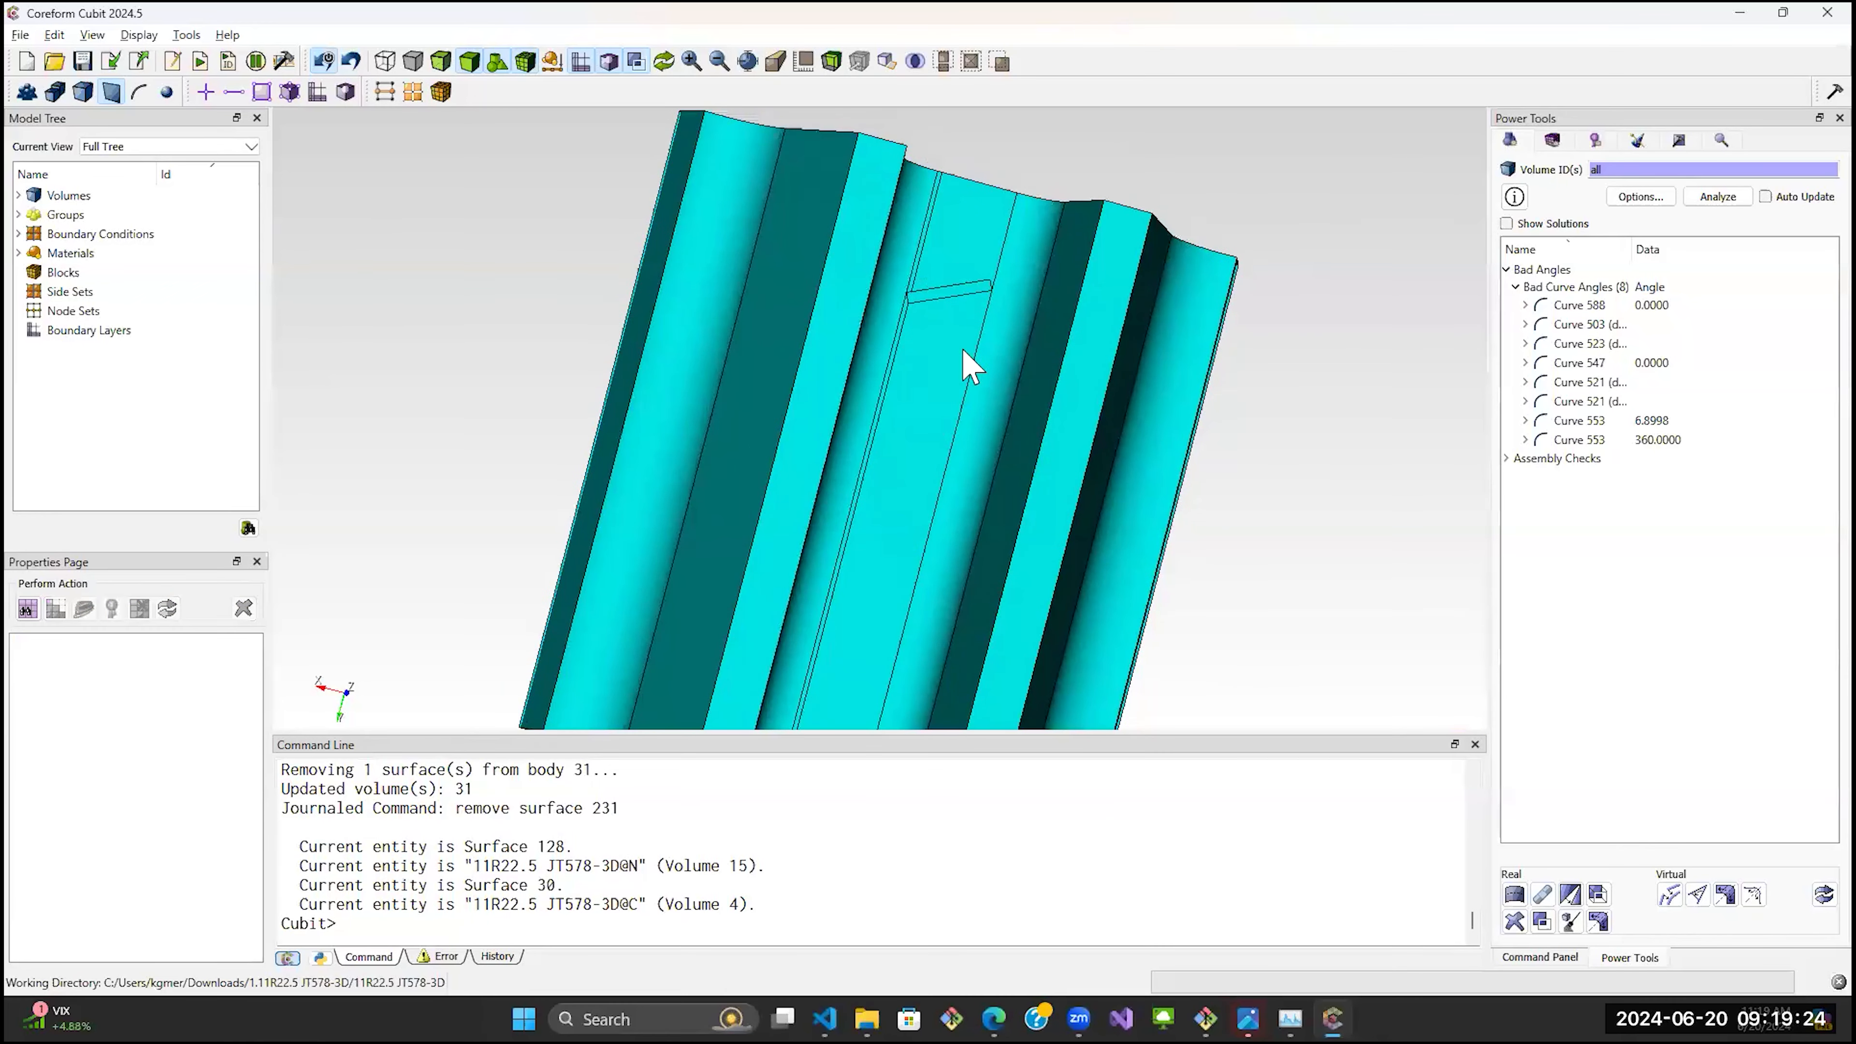
Remove Surface 49, the thin slanted strip crossing the central channel of Volume 4.
left_click_drag(841, 302, 986, 323)
scroll(985, 319, "up", 3)
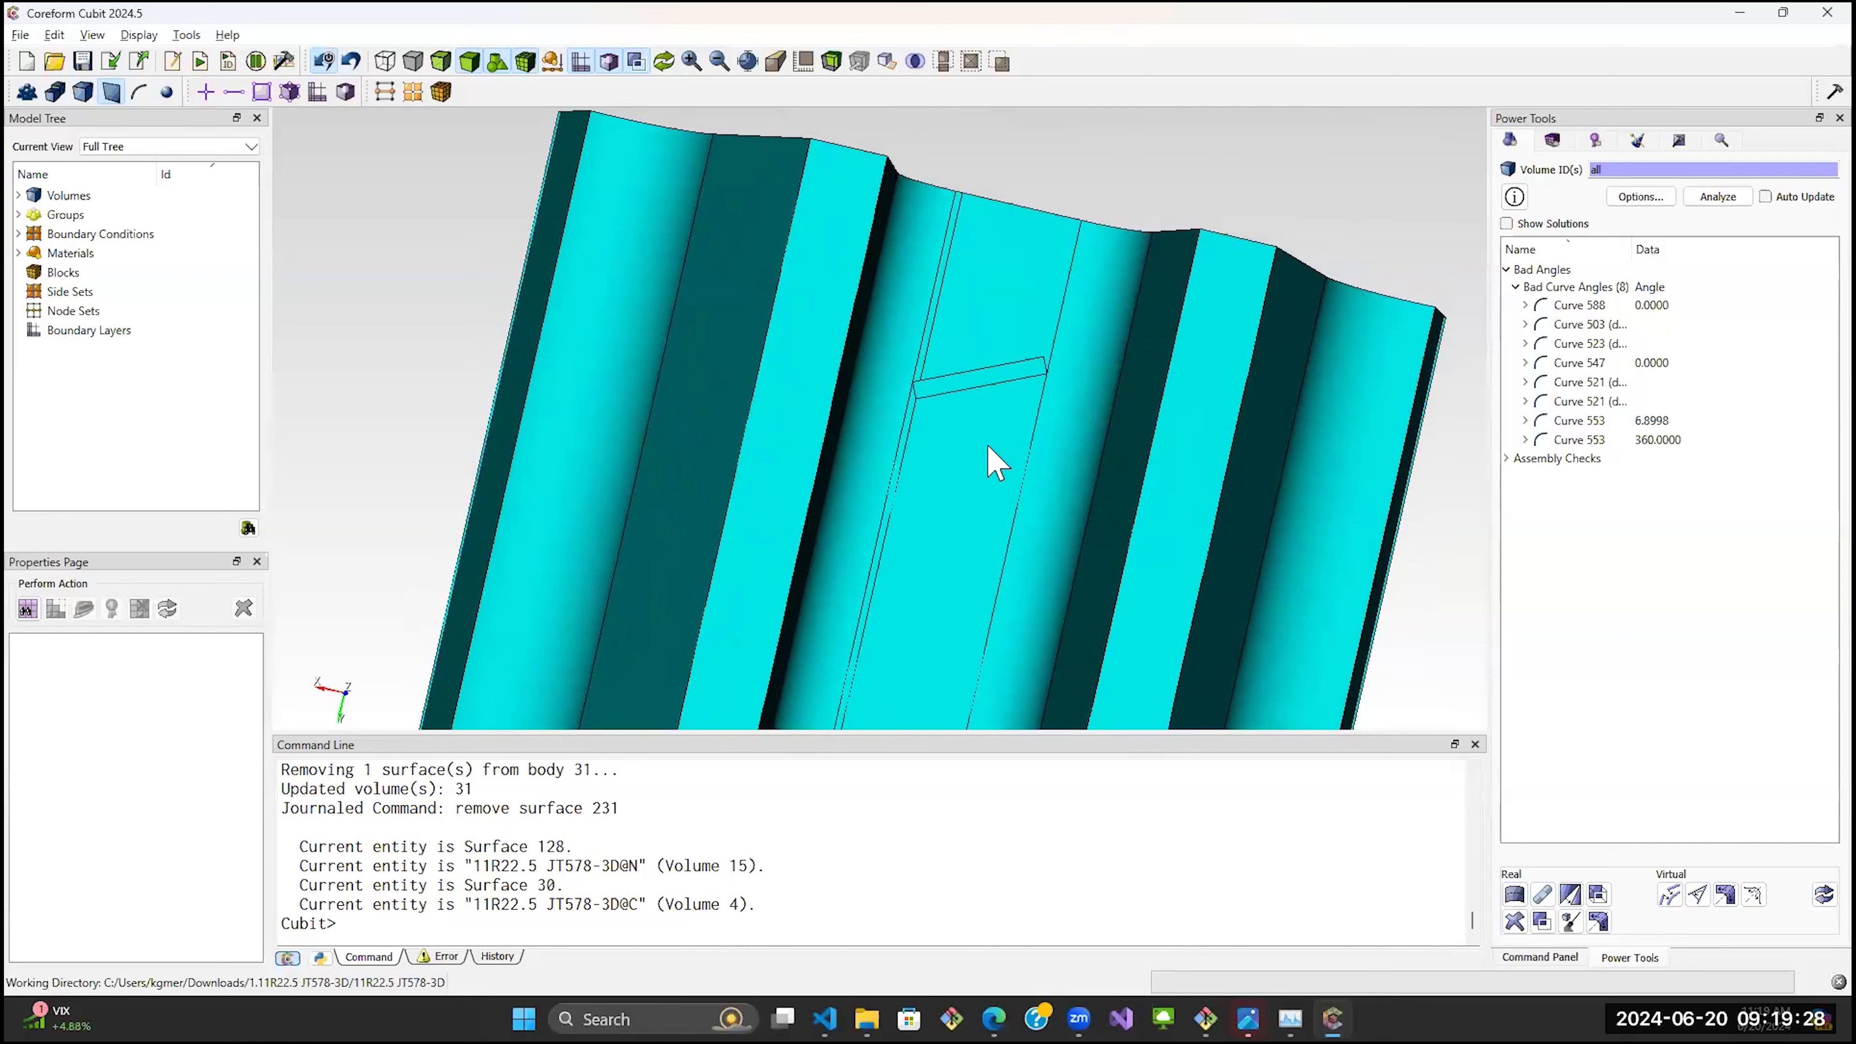
scroll(988, 448, "down", 2)
left_click(957, 371)
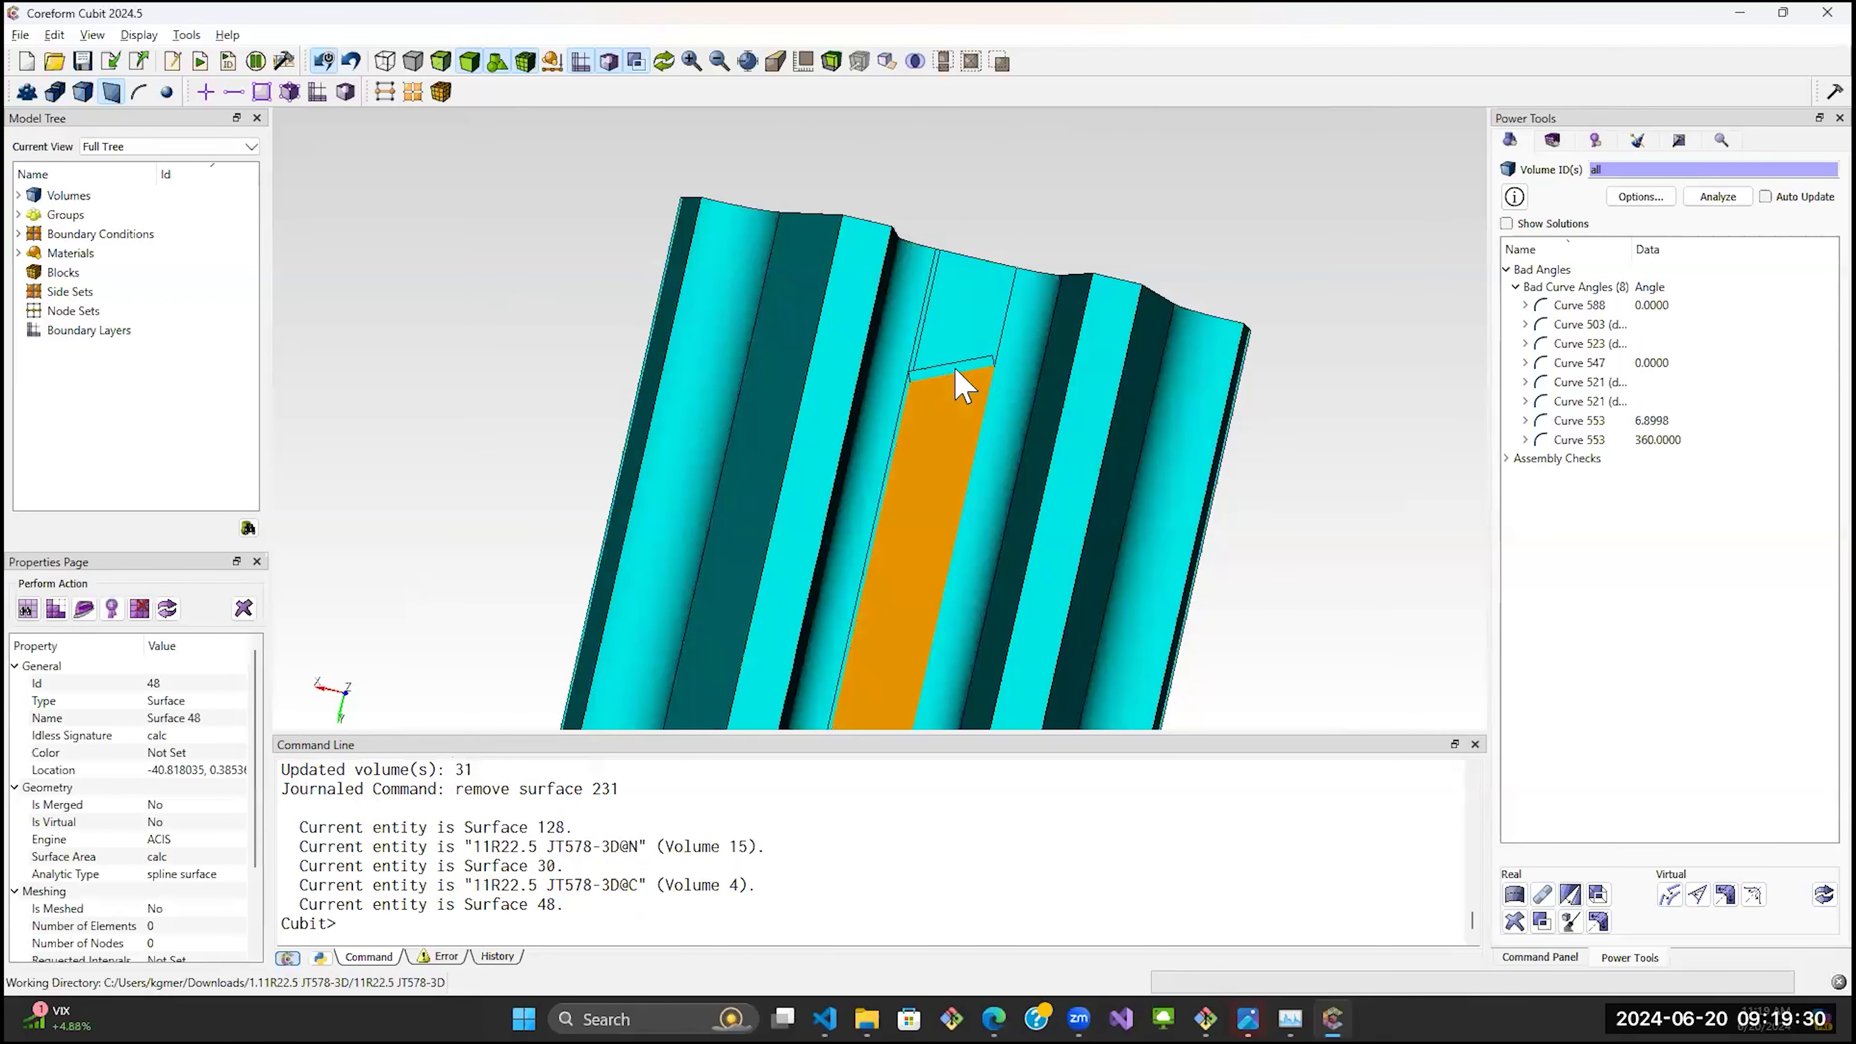
left_click(955, 369)
right_click(955, 369)
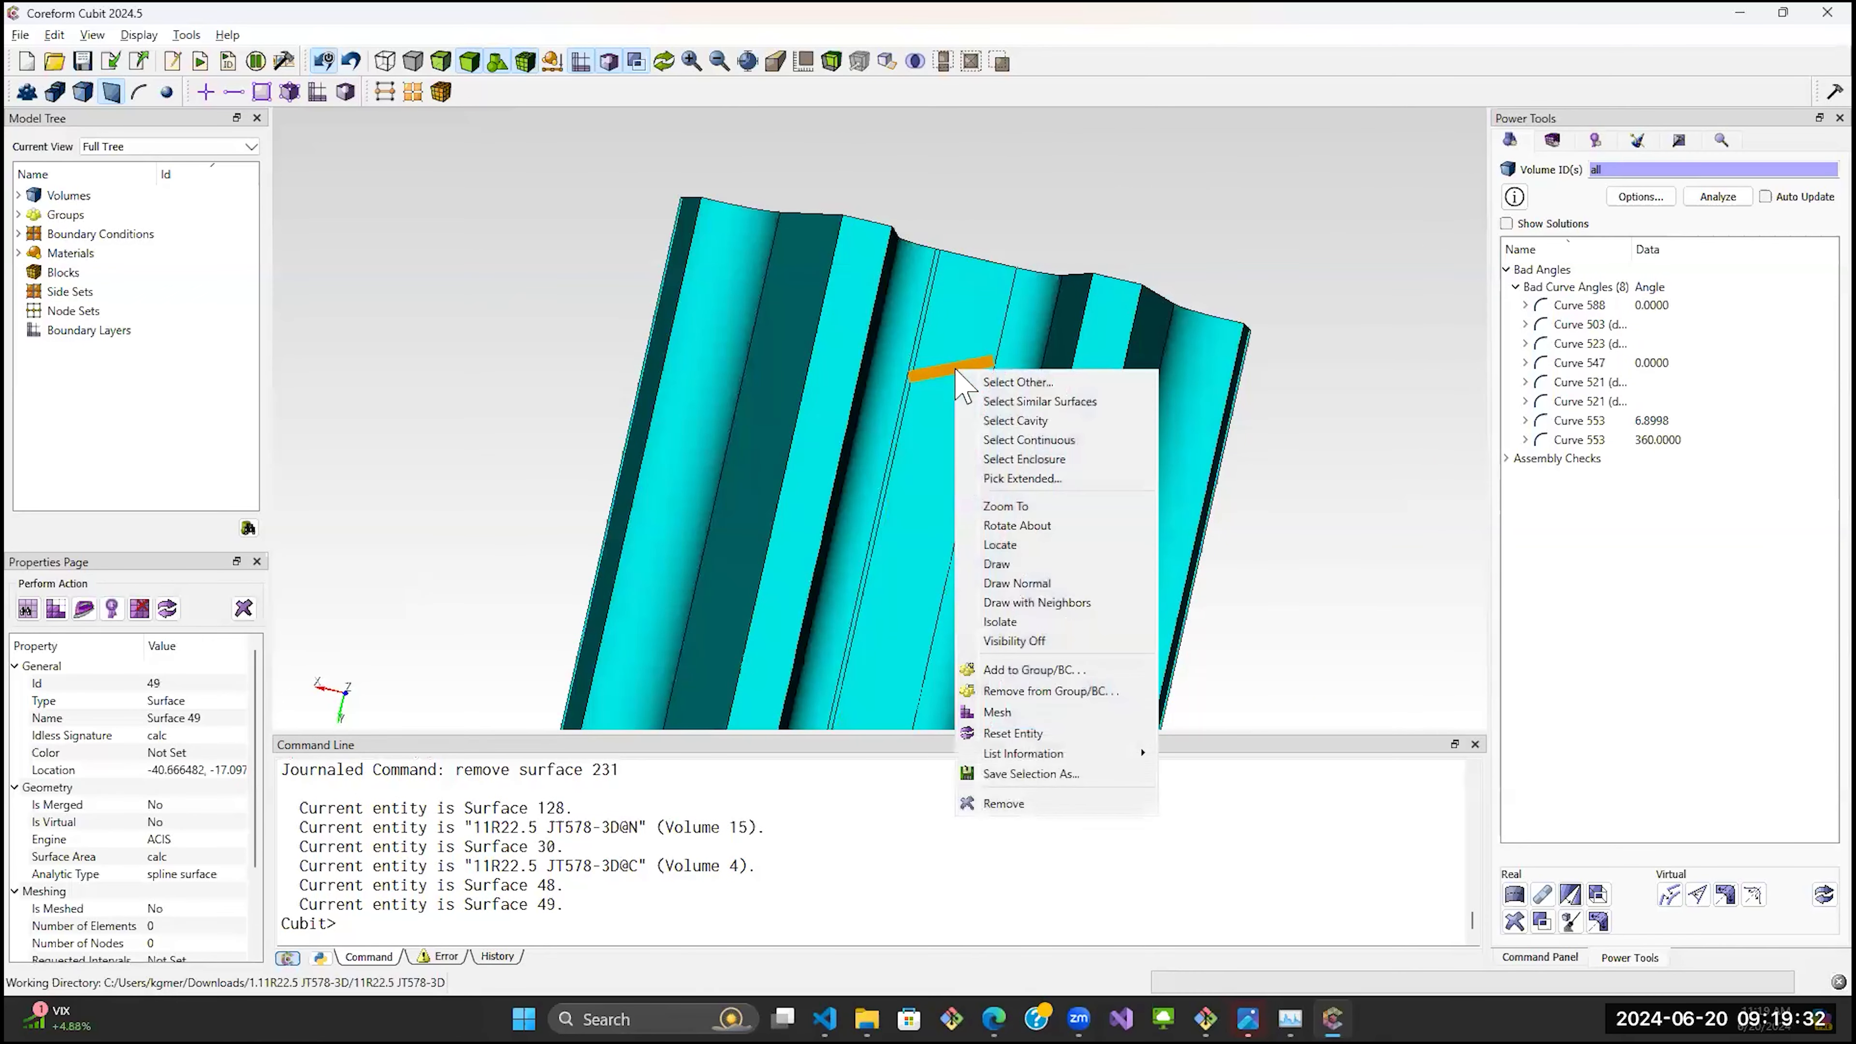
left_click(1003, 803)
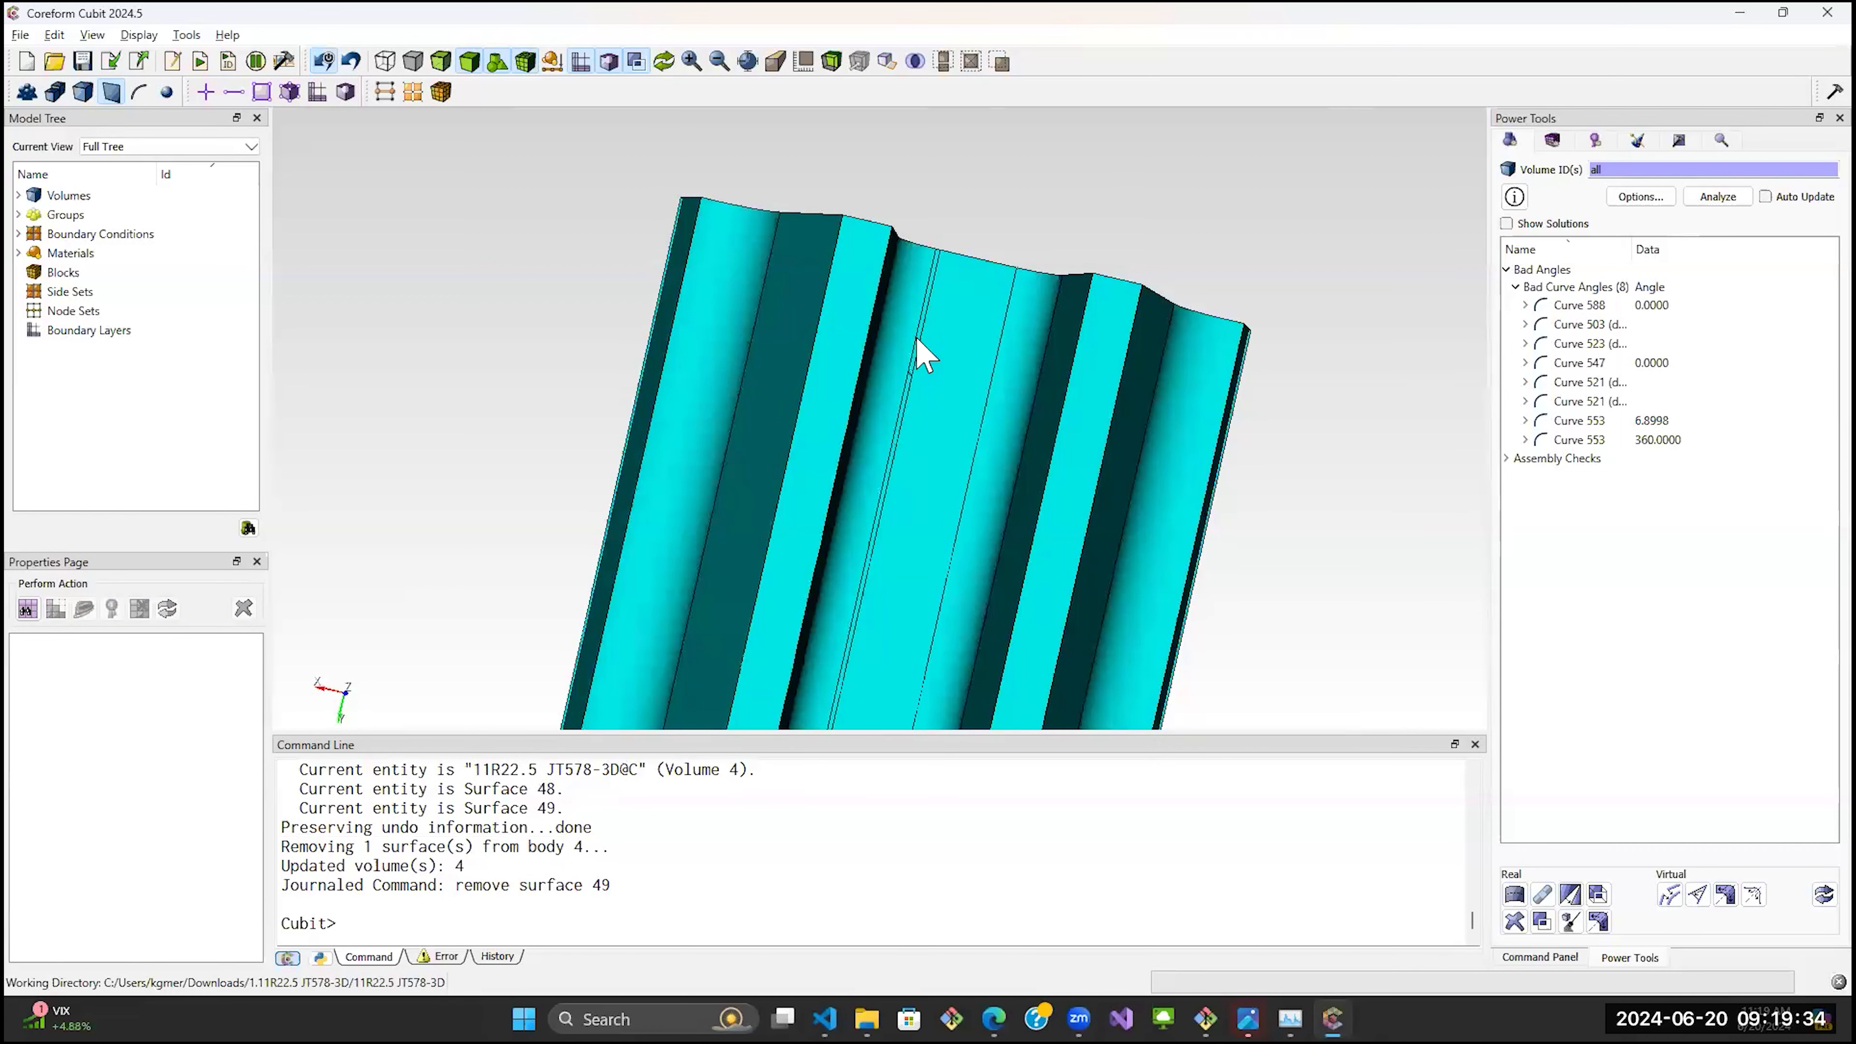
Remove the connected sliver Surfaces 44 and 47 running lengthwise along the edge of Volume 4's central channel.
left_click(922, 355)
left_click(923, 355)
left_click(922, 355)
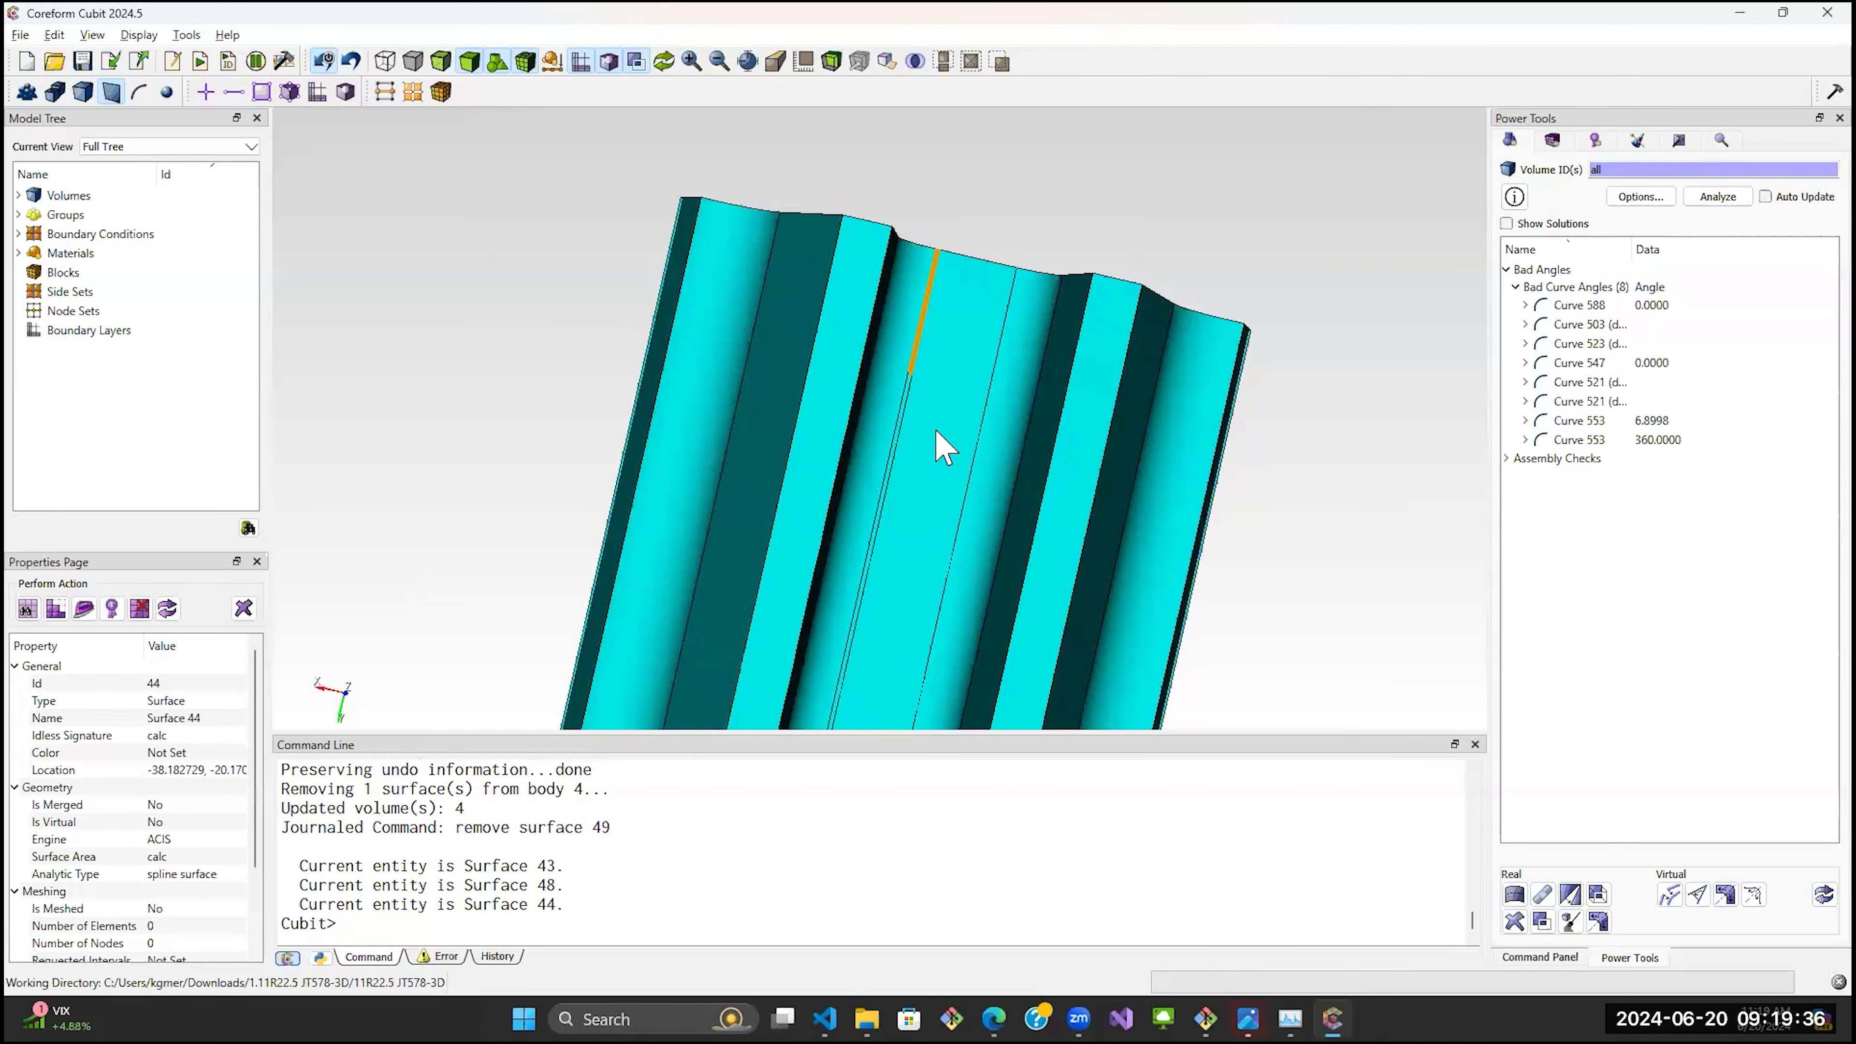
scroll(942, 448, "up", 5)
left_click(962, 356, "ctrl")
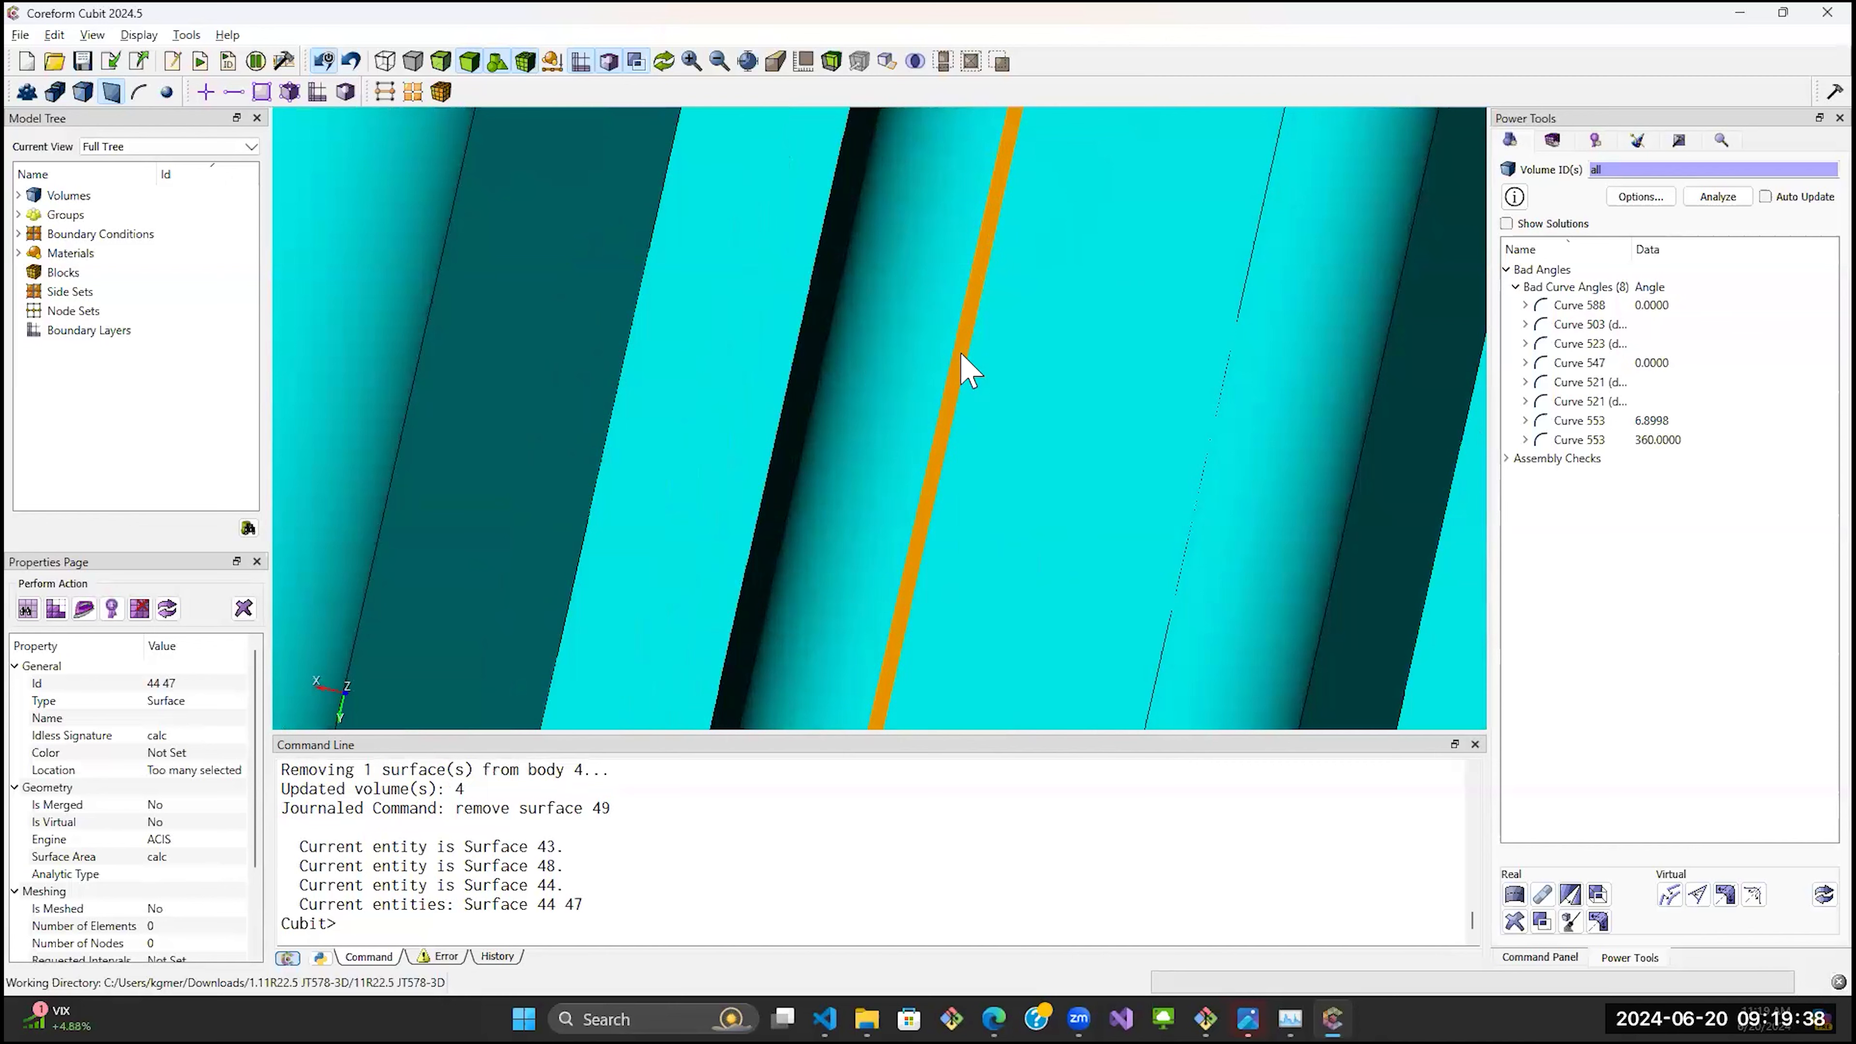
right_click(962, 356)
left_click(1008, 840)
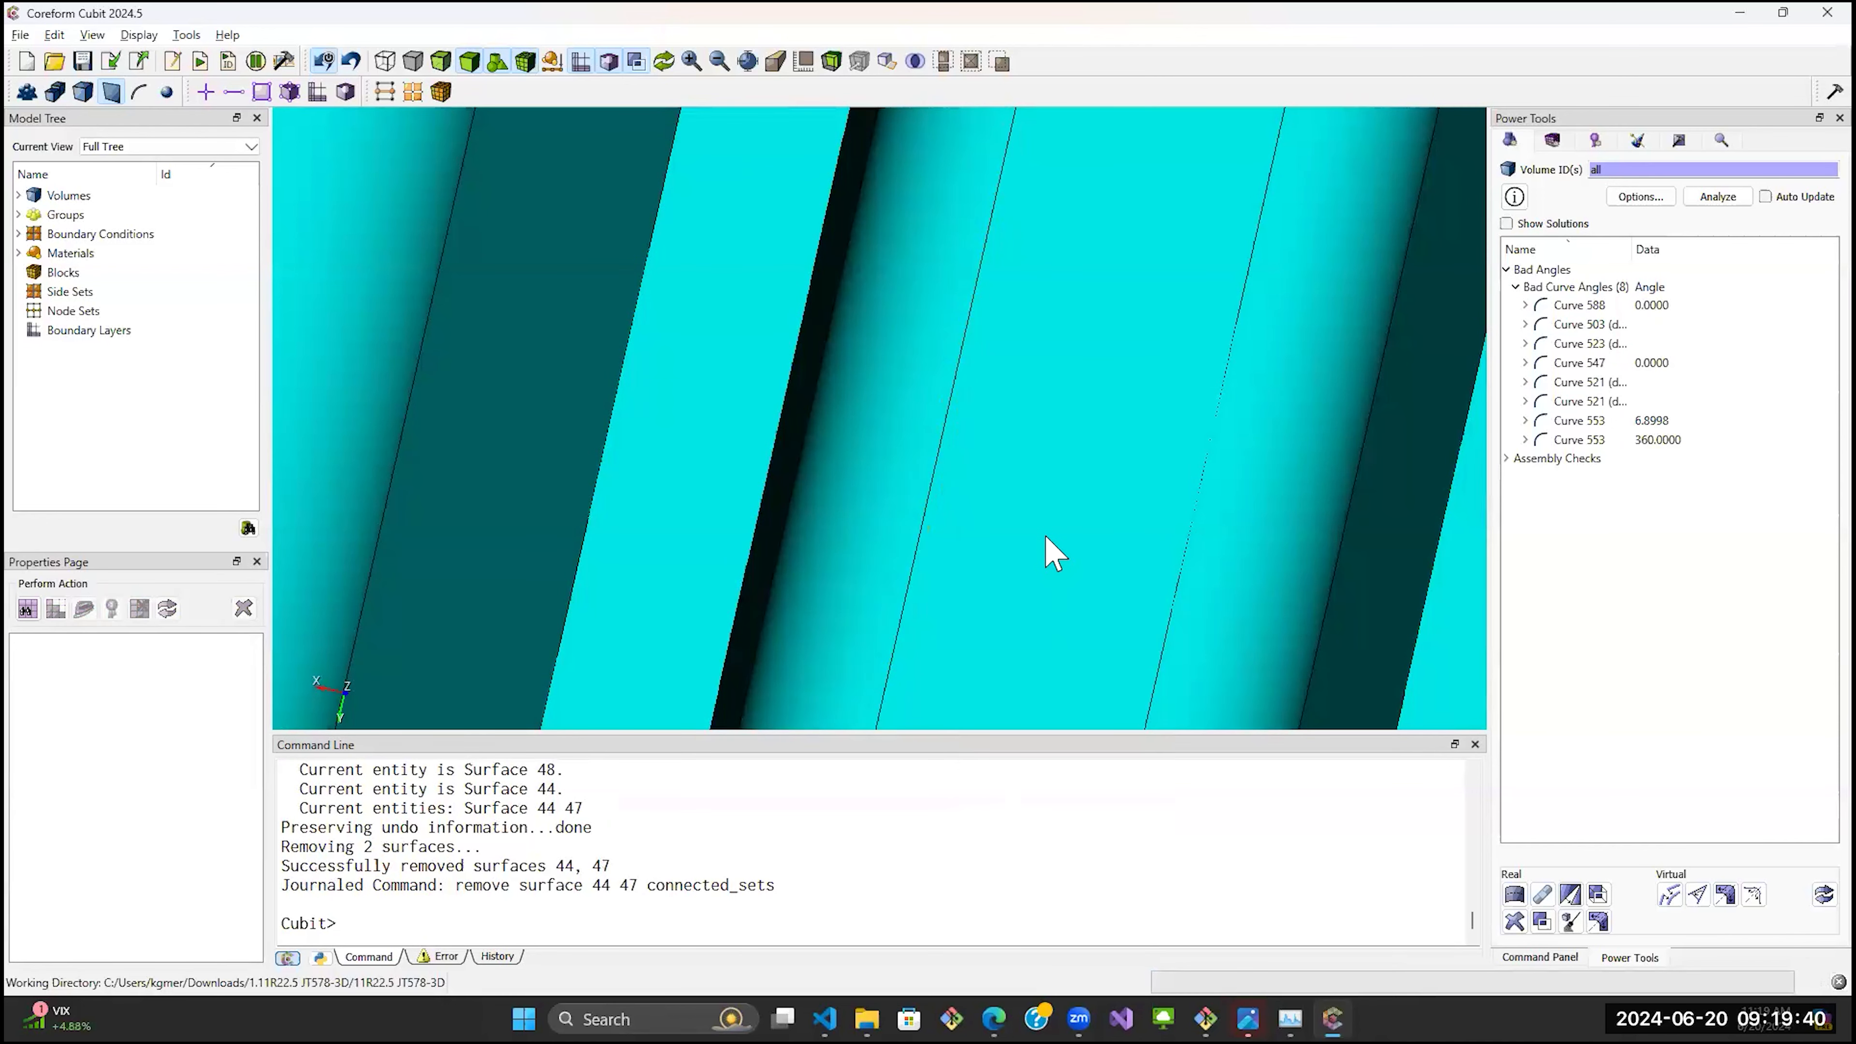
scroll(1045, 536, "down", 8)
middle_click_drag(930, 542, 948, 458)
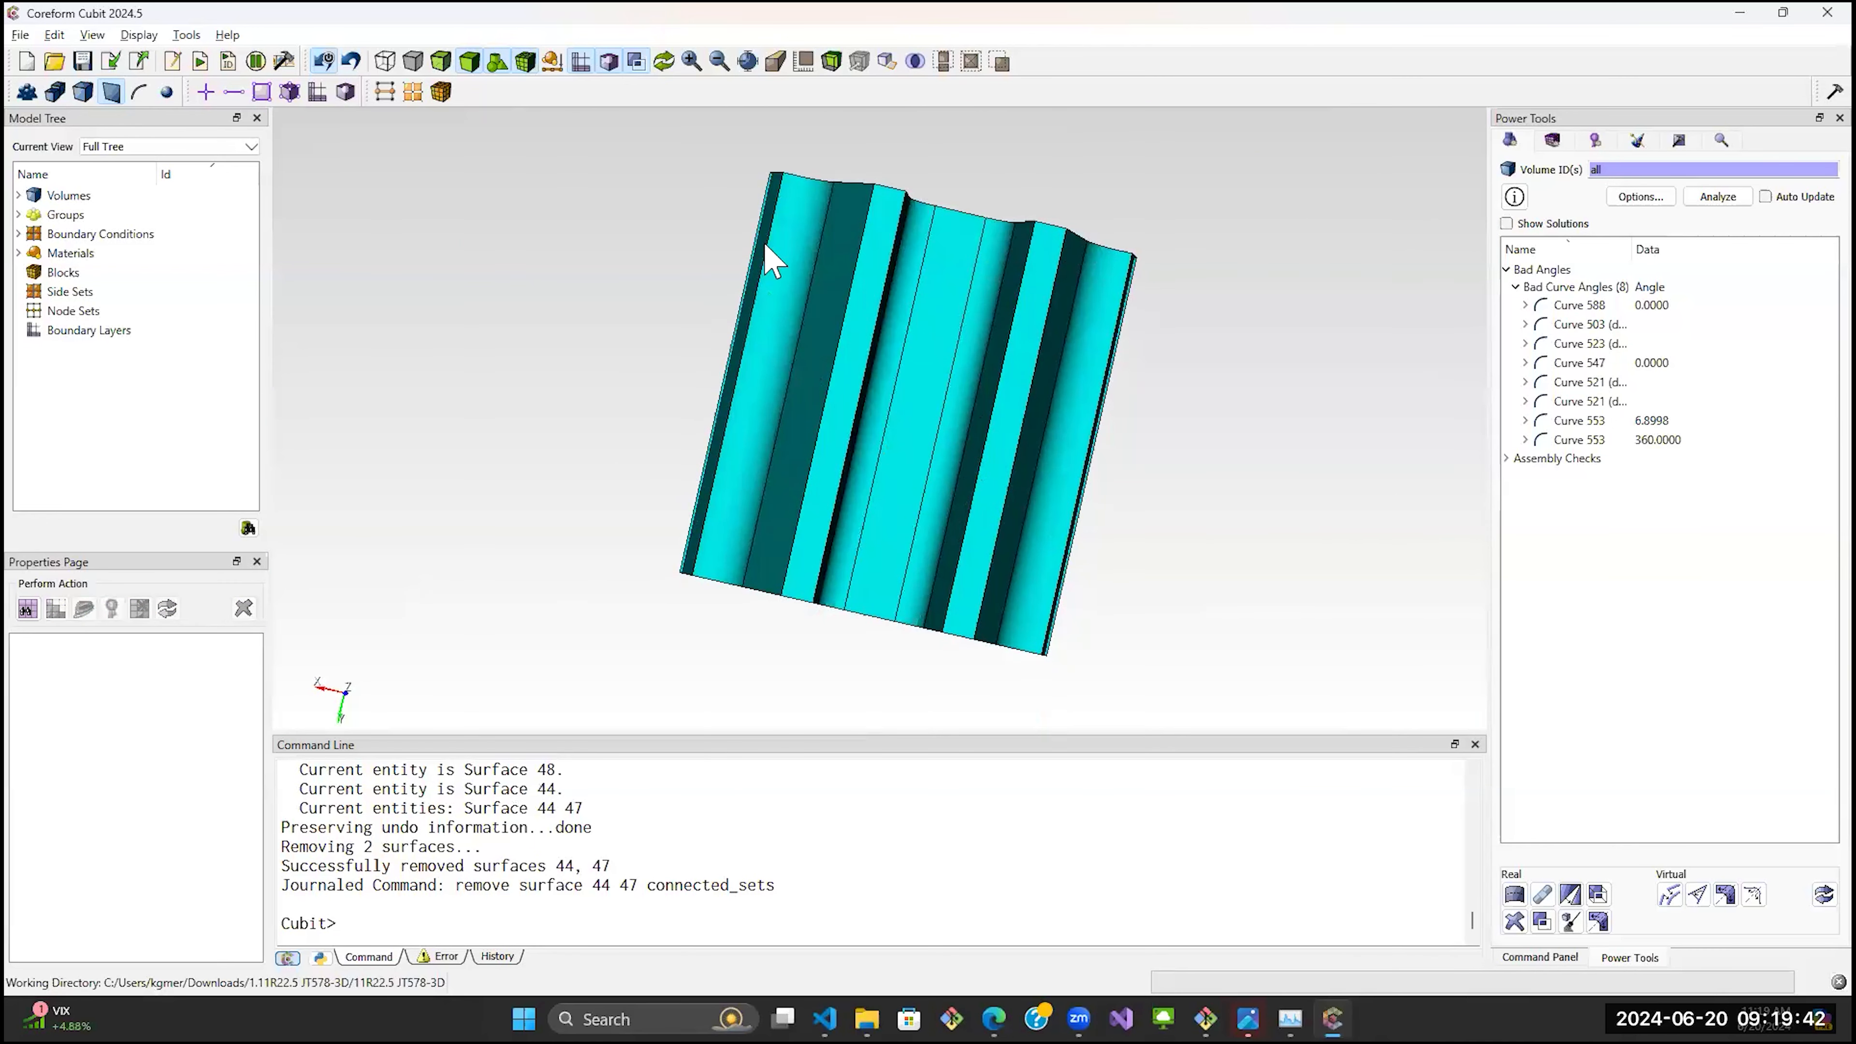
Redisplay the full assembly with the neighbouring tread blocks in view.
left_click(664, 61)
left_click_drag(959, 516, 802, 463)
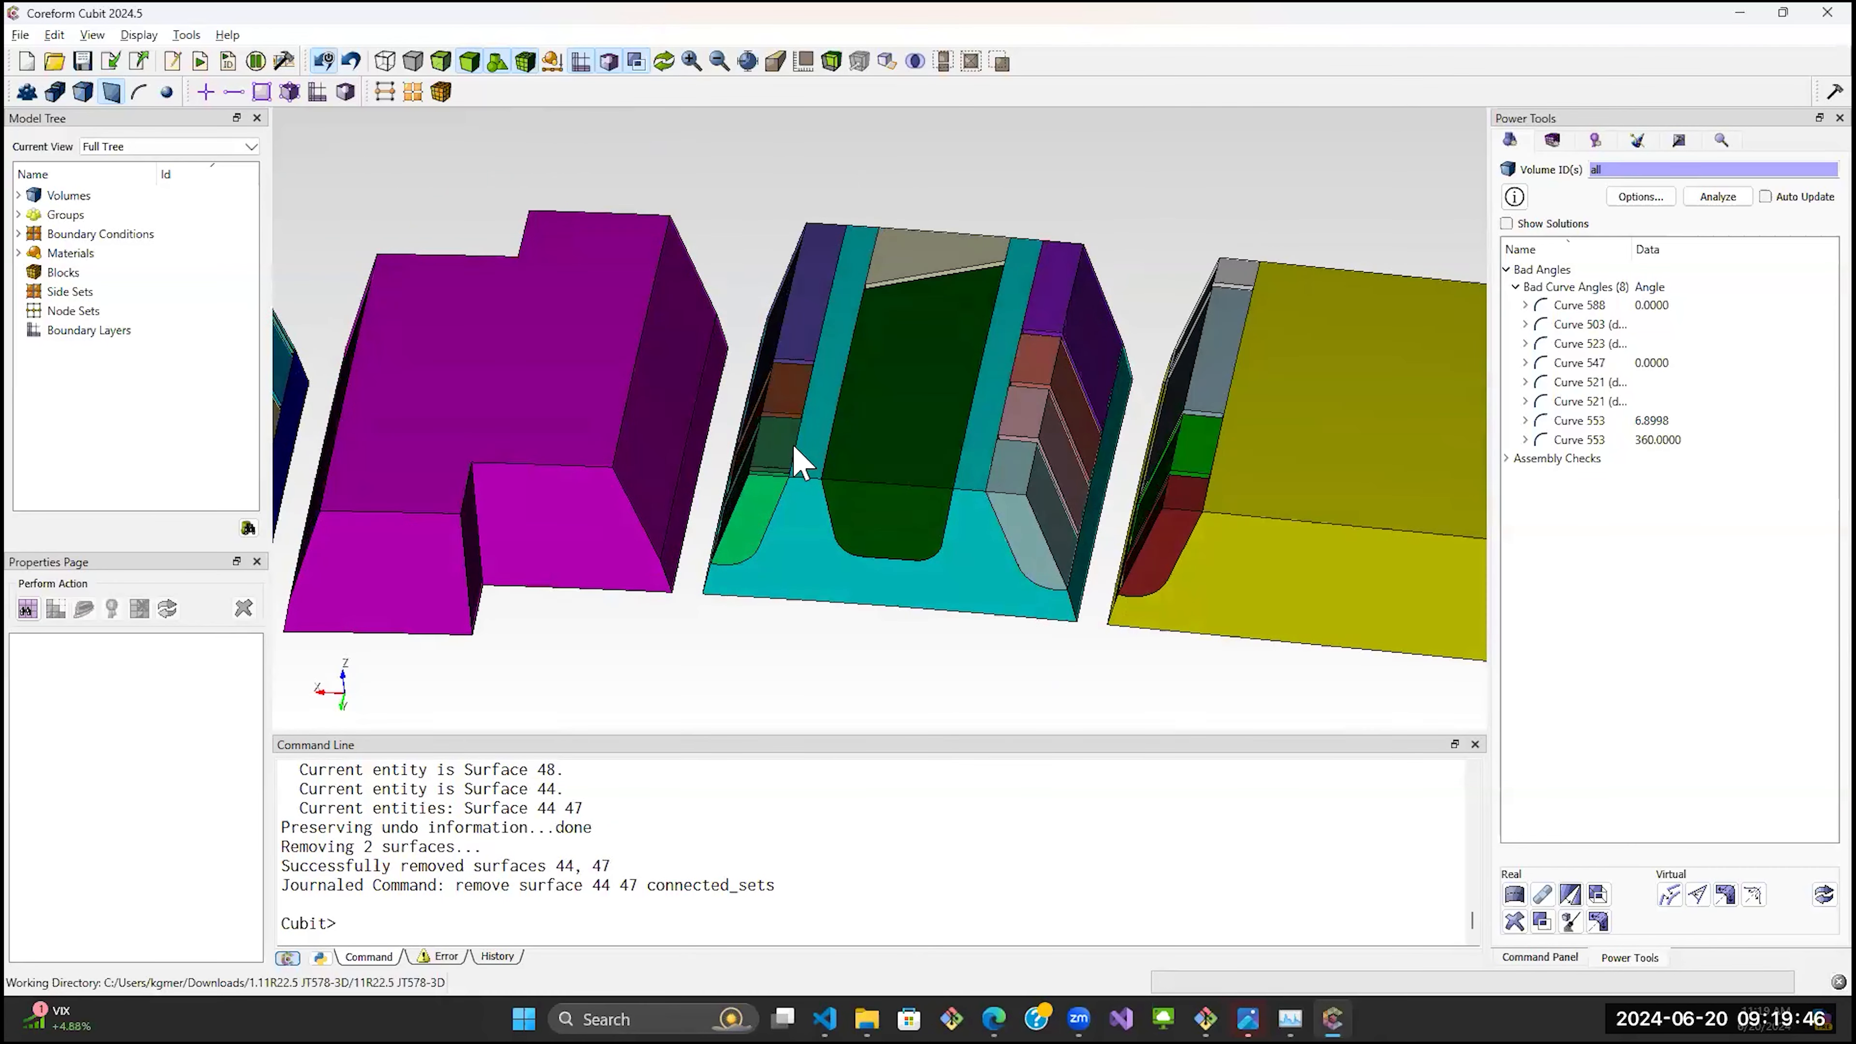
scroll(857, 439, "down", 5)
middle_click_drag(684, 413, 704, 406)
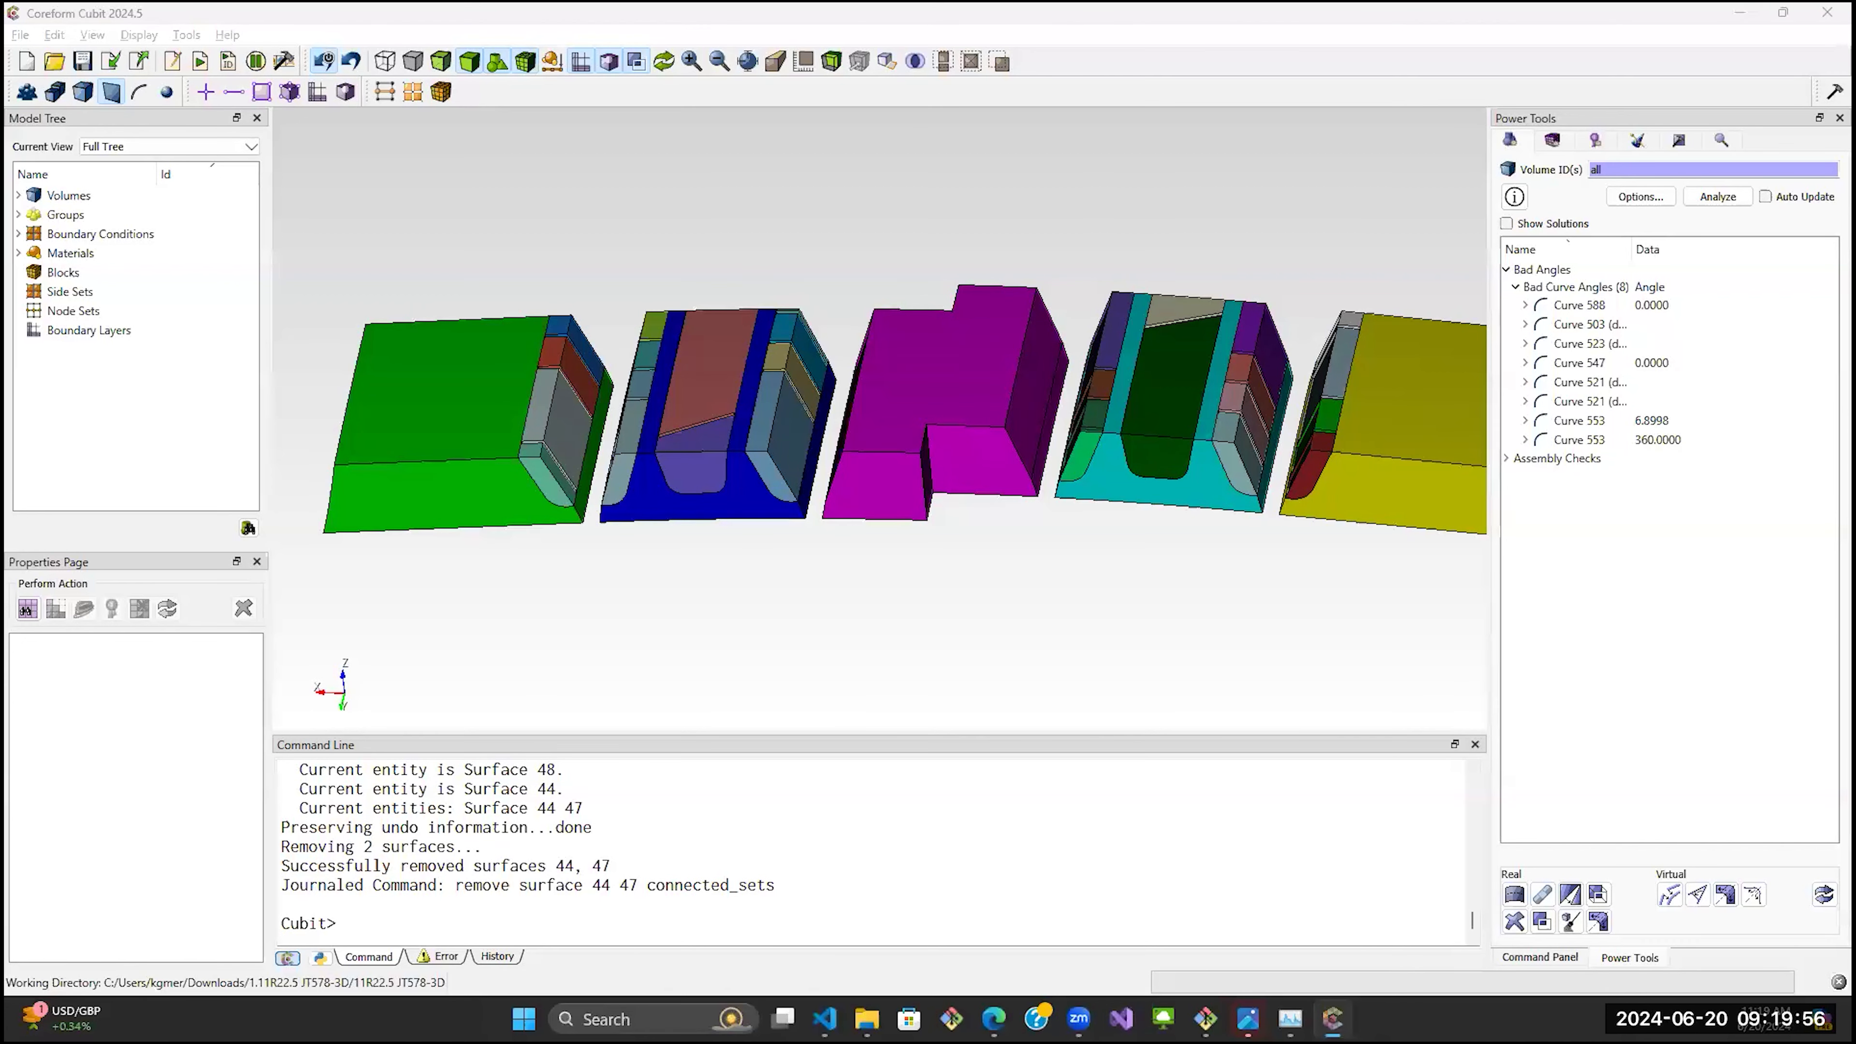
Play only the "right hand side" commands of webinar.jou, removing surfaces 243, 245, 250, 251, 238, 253, 70, 63 and 68, and put the journal away.
left_click_drag(694, 451, 932, 583)
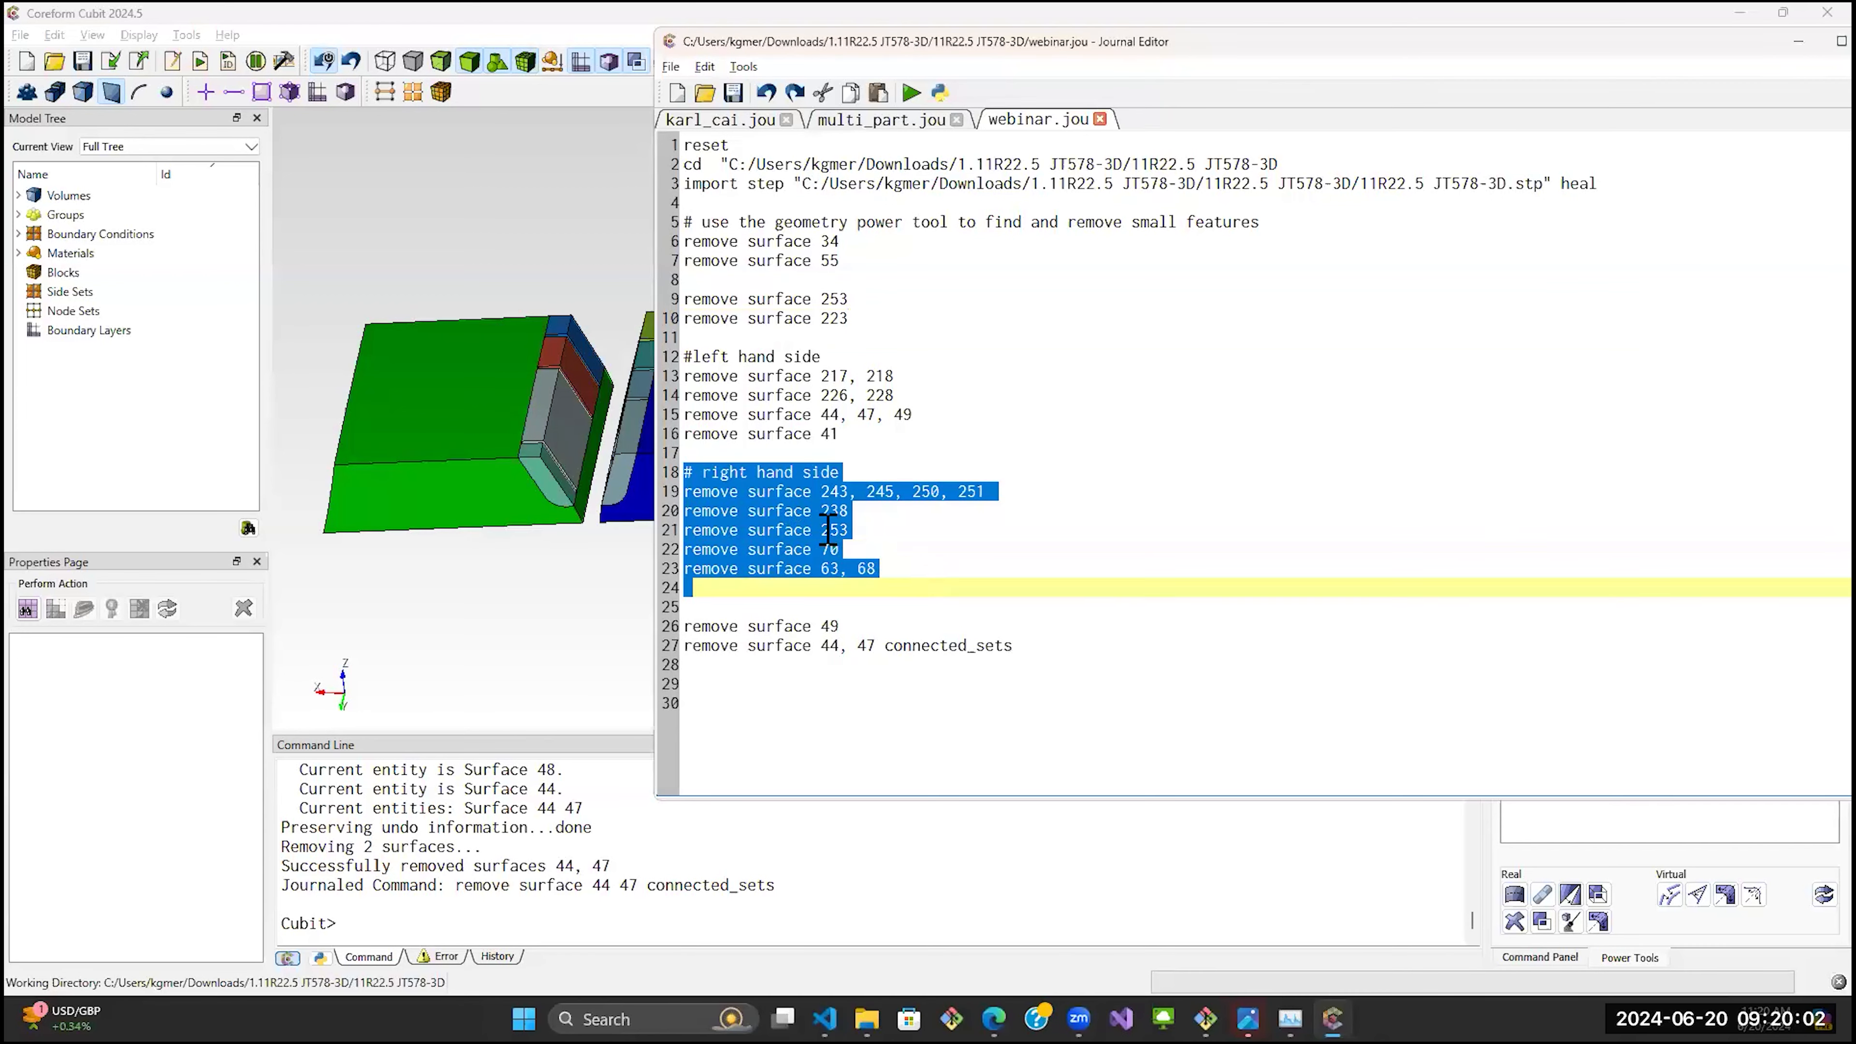
right_click(785, 488)
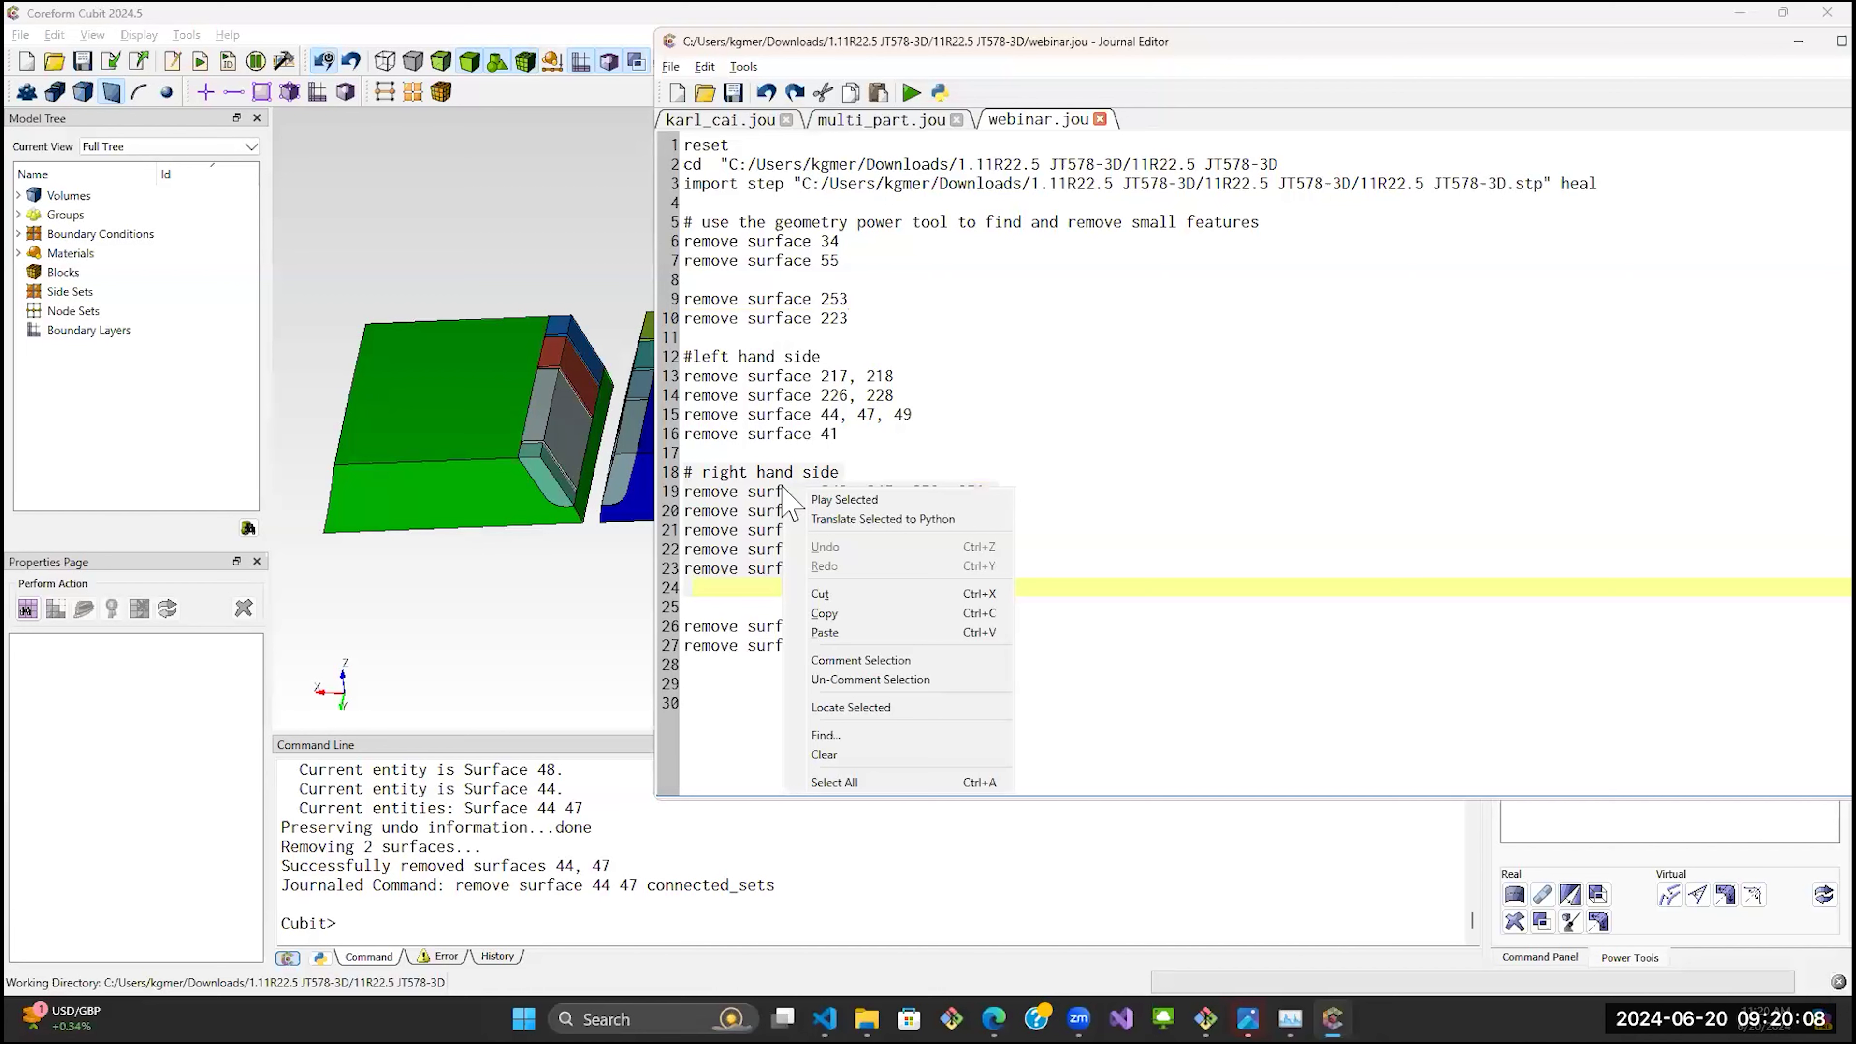
left_click(862, 501)
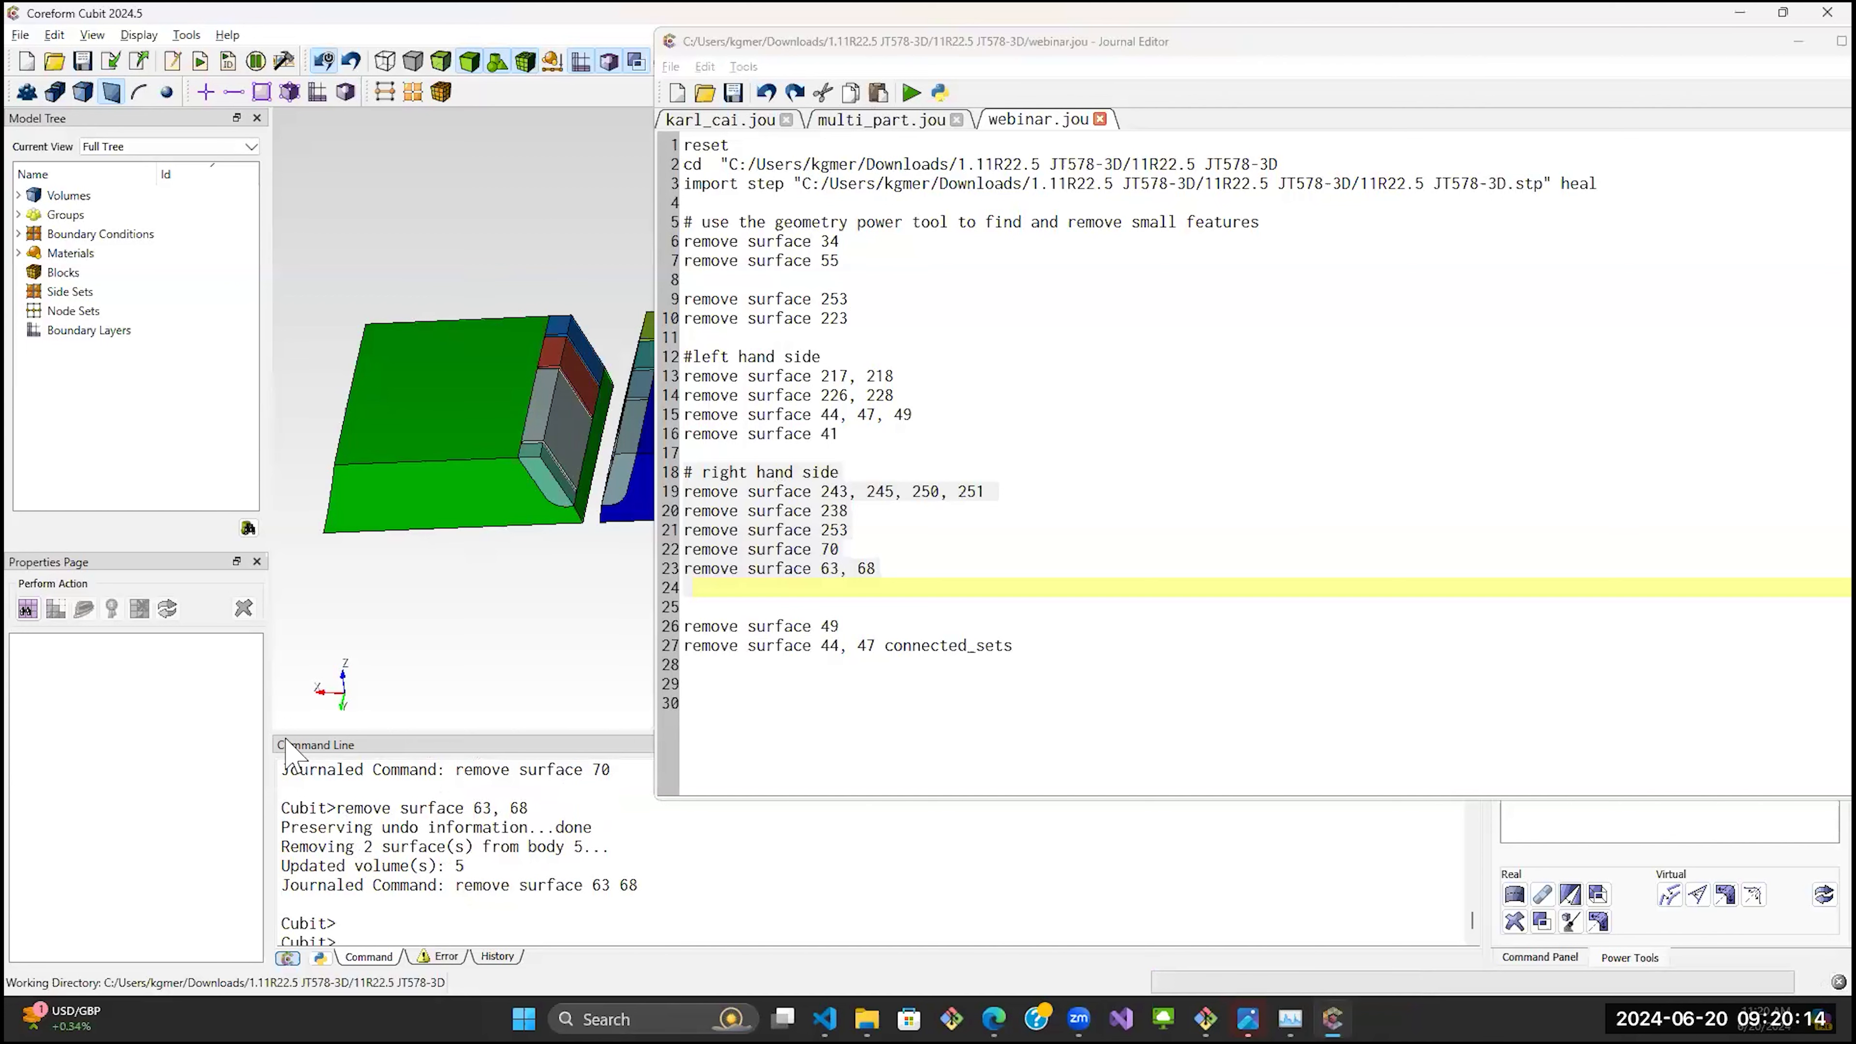
left_click(1154, 46)
left_click(1798, 41)
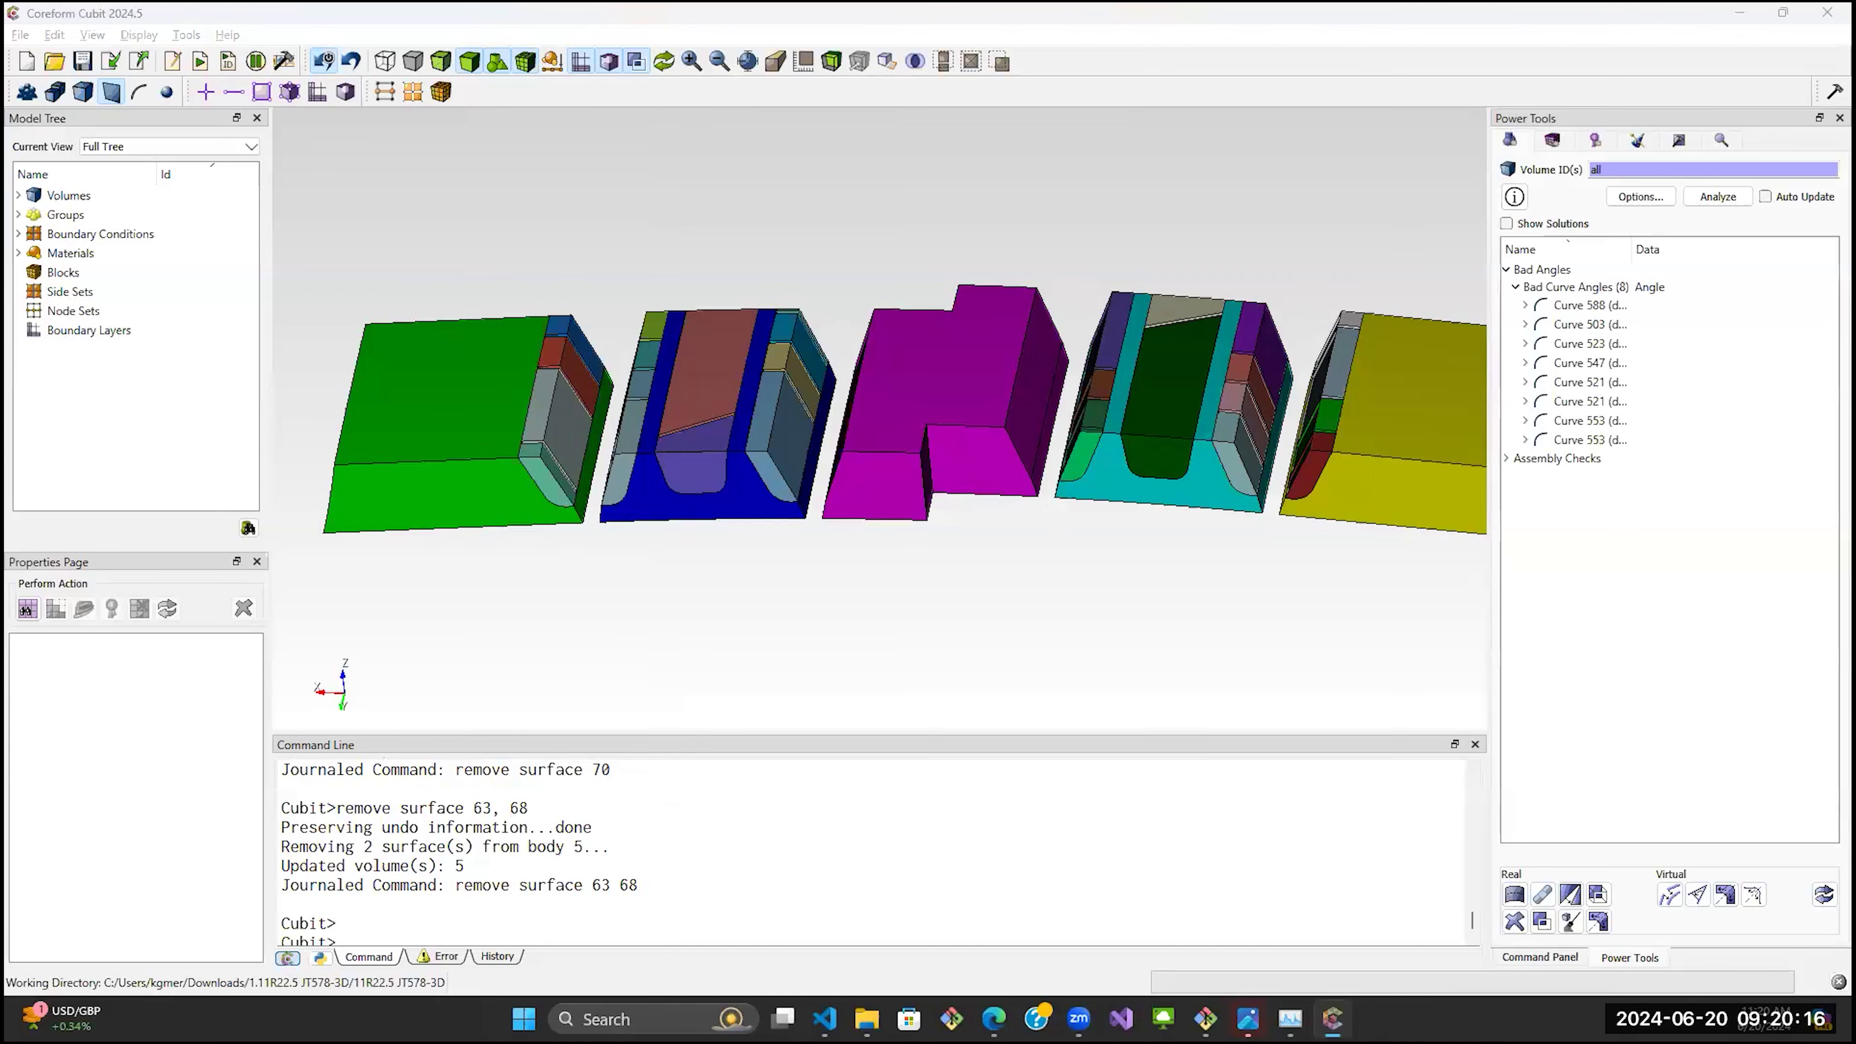
Examine the assembly in transparent display, closing in on the slanted joint between the insets of the blue block.
left_click_drag(351, 713, 719, 156)
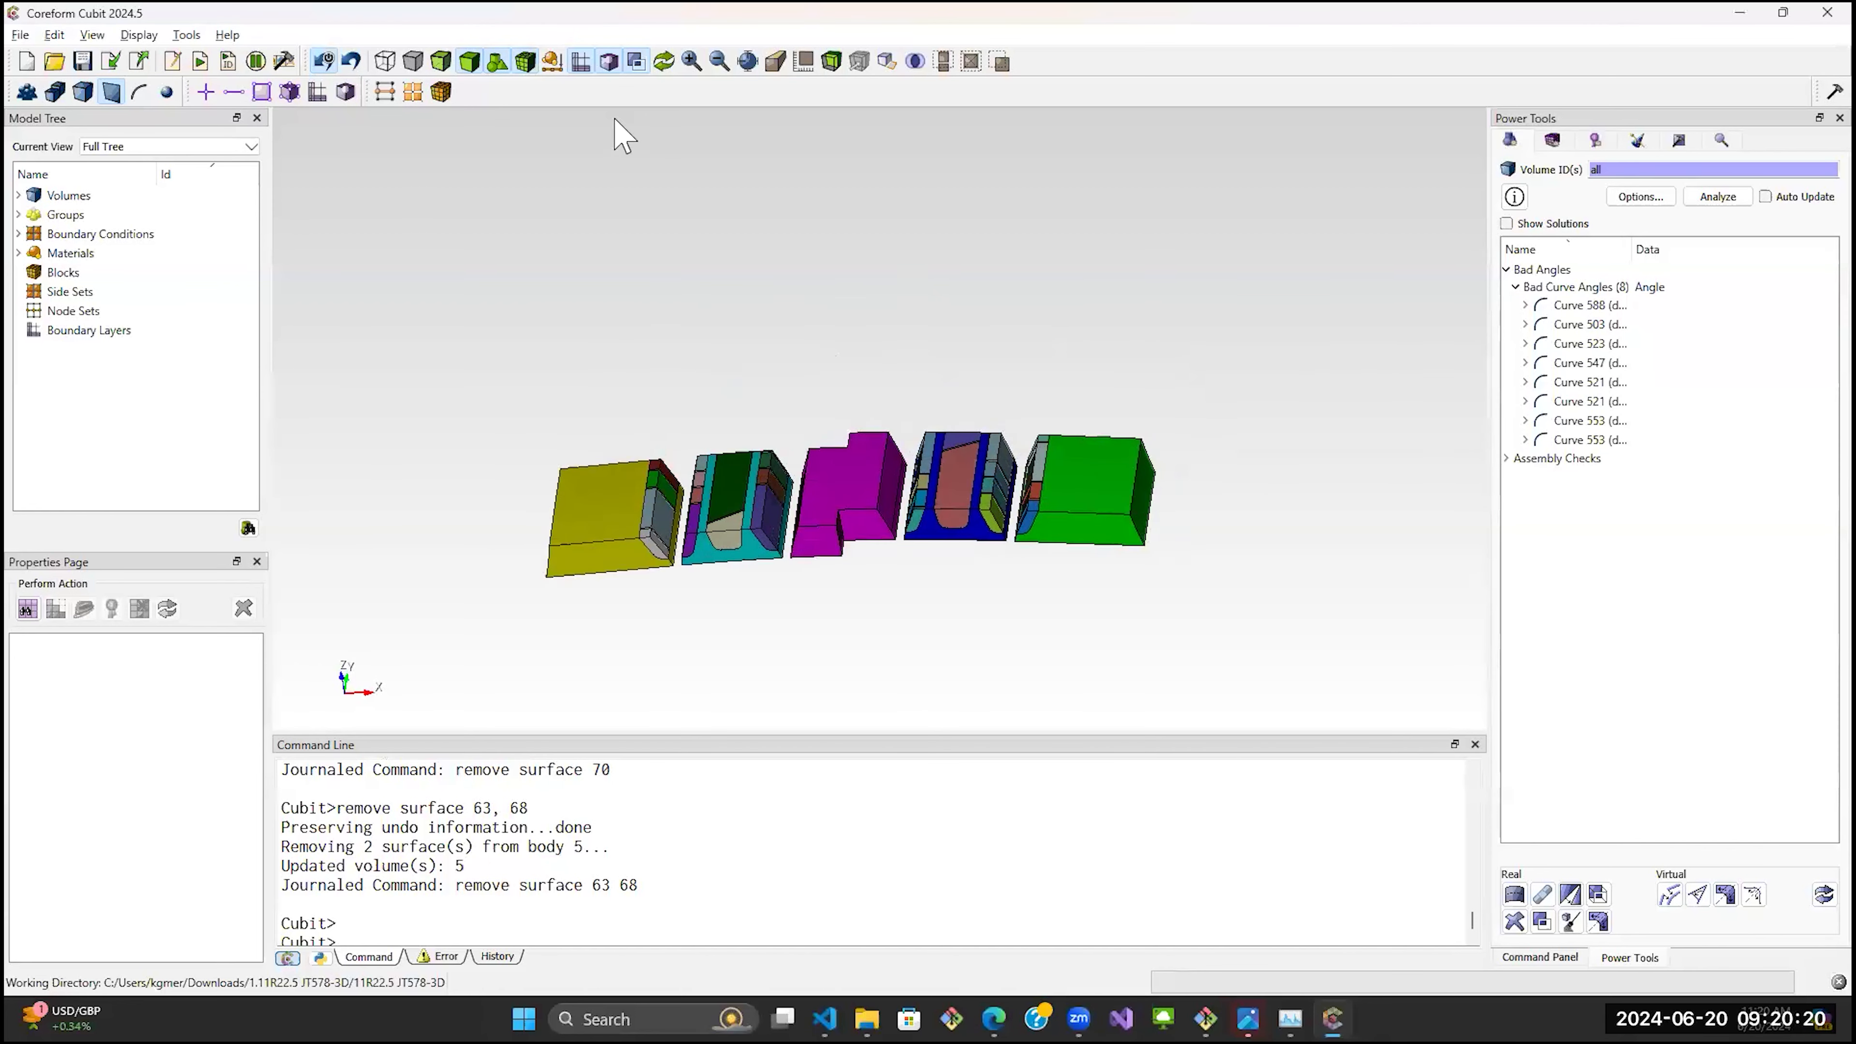
left_click(444, 66)
left_click_drag(871, 393, 890, 555)
scroll(957, 483, "up", 4)
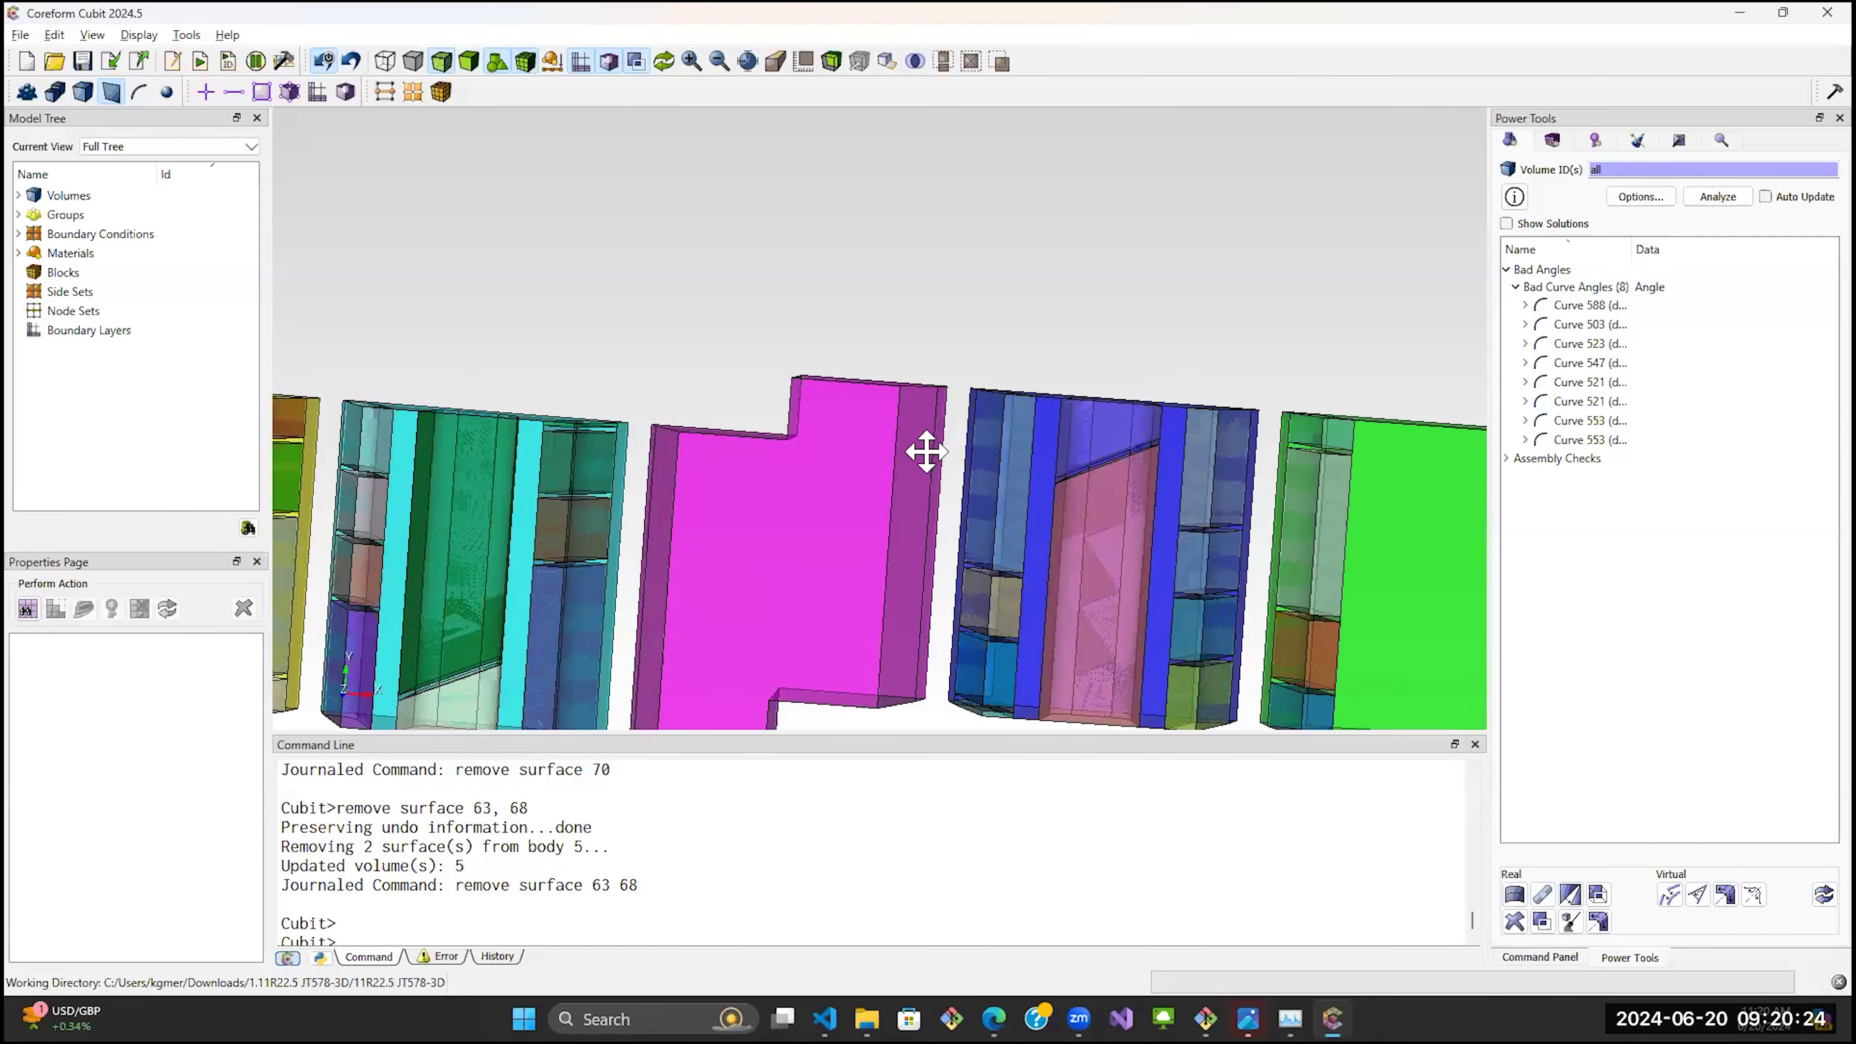
scroll(965, 466, "up", 2)
scroll(957, 475, "up", 2)
scroll(928, 460, "down", 1)
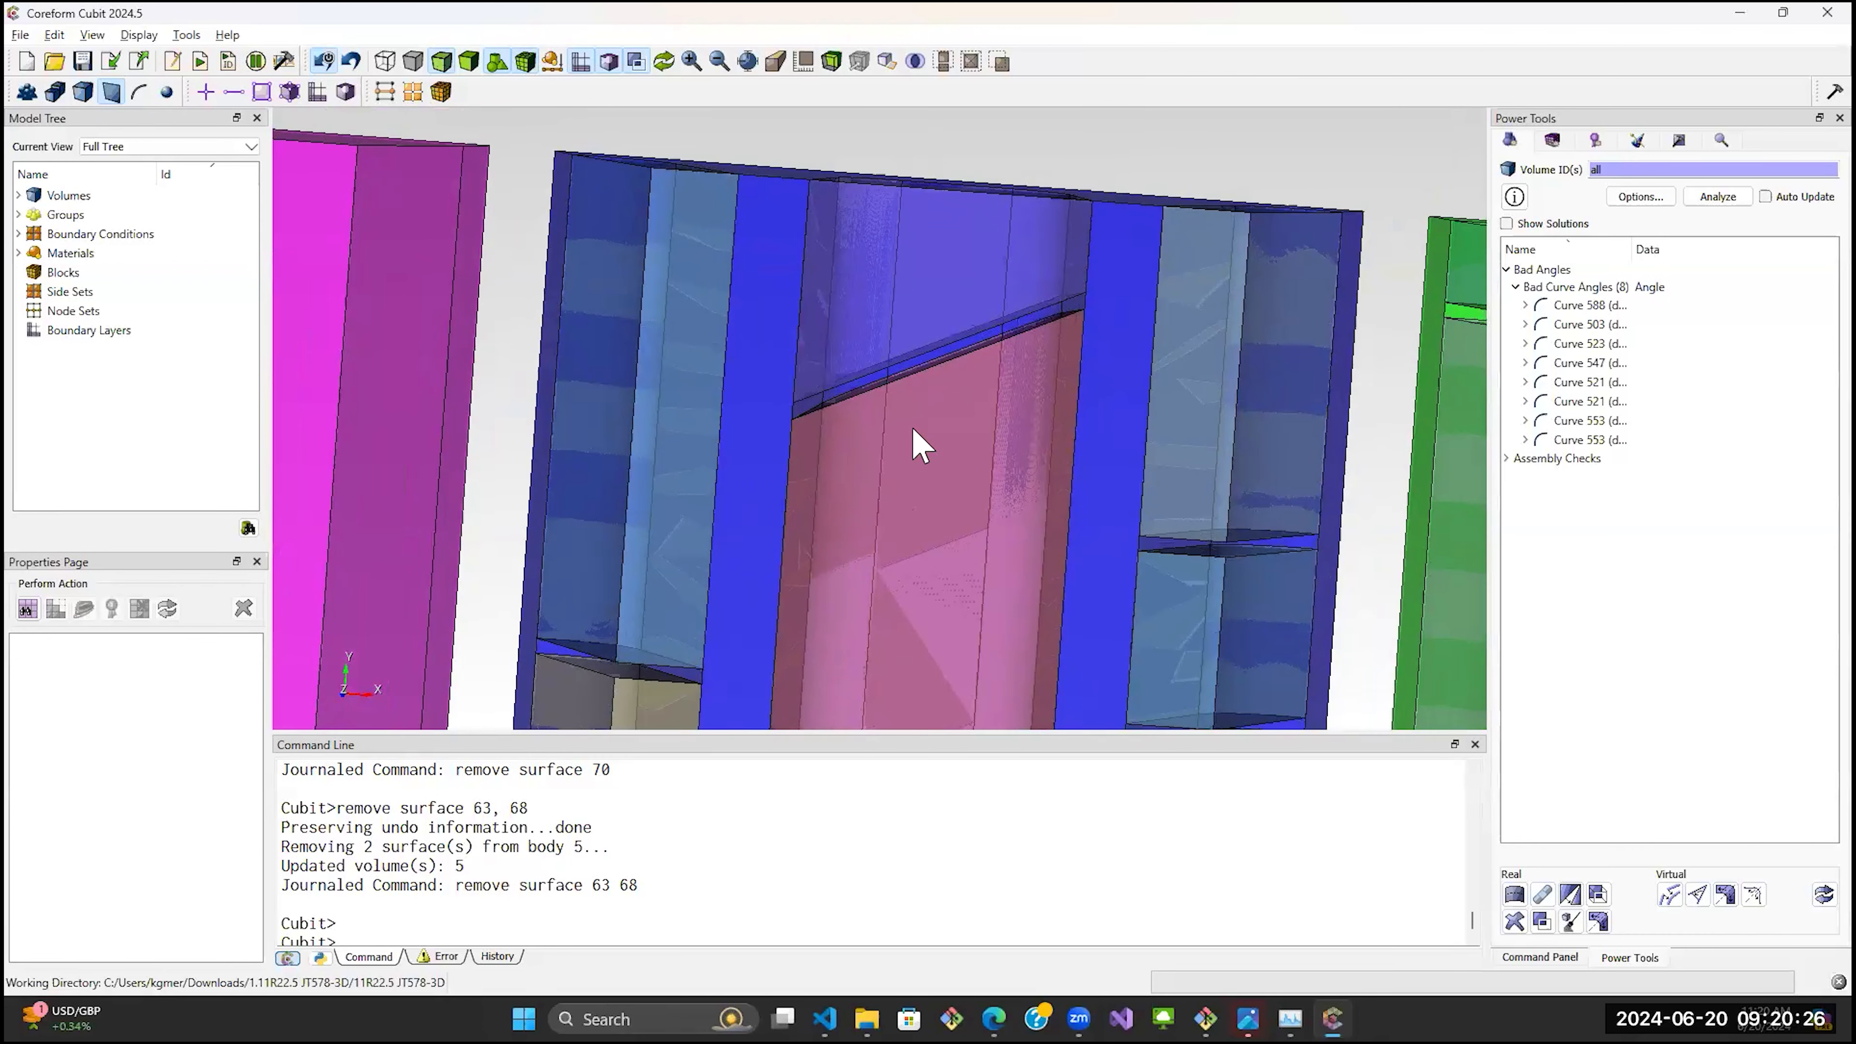
scroll(915, 444, "up", 3)
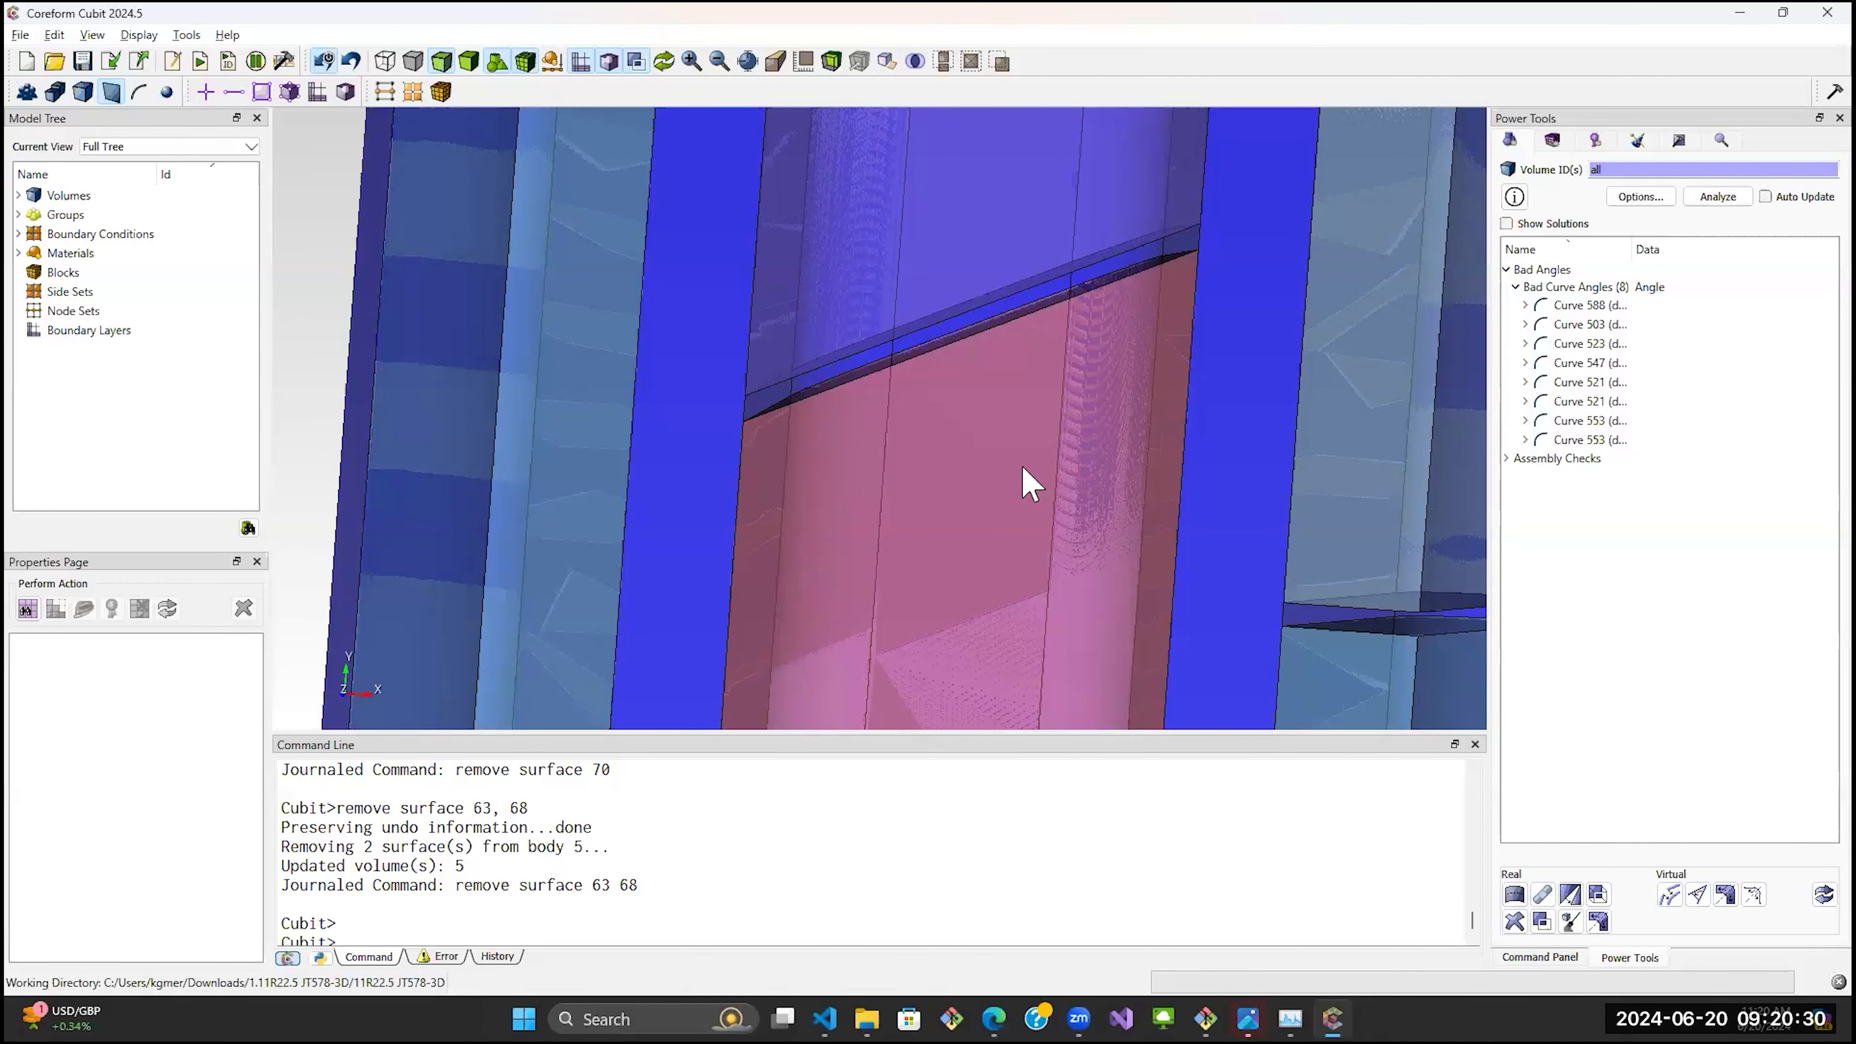
scroll(1015, 485, "down", 6)
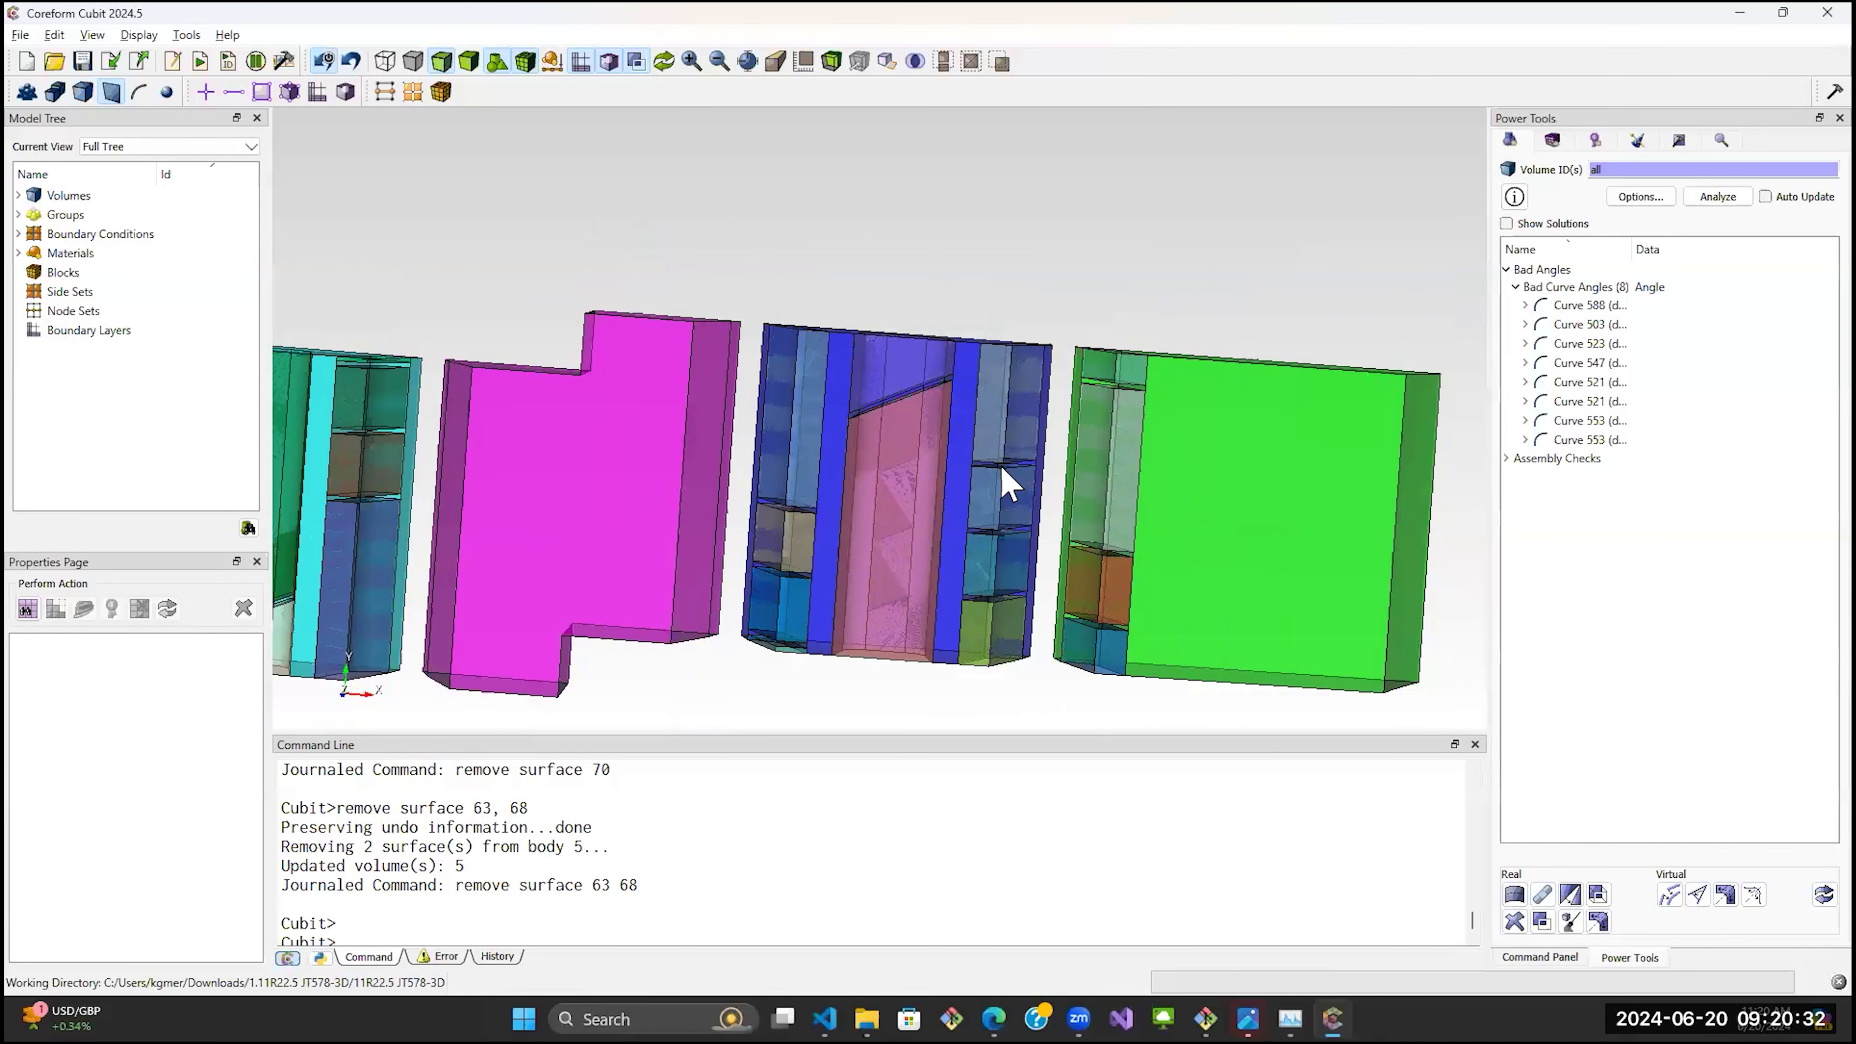
left_click_drag(912, 462, 796, 424)
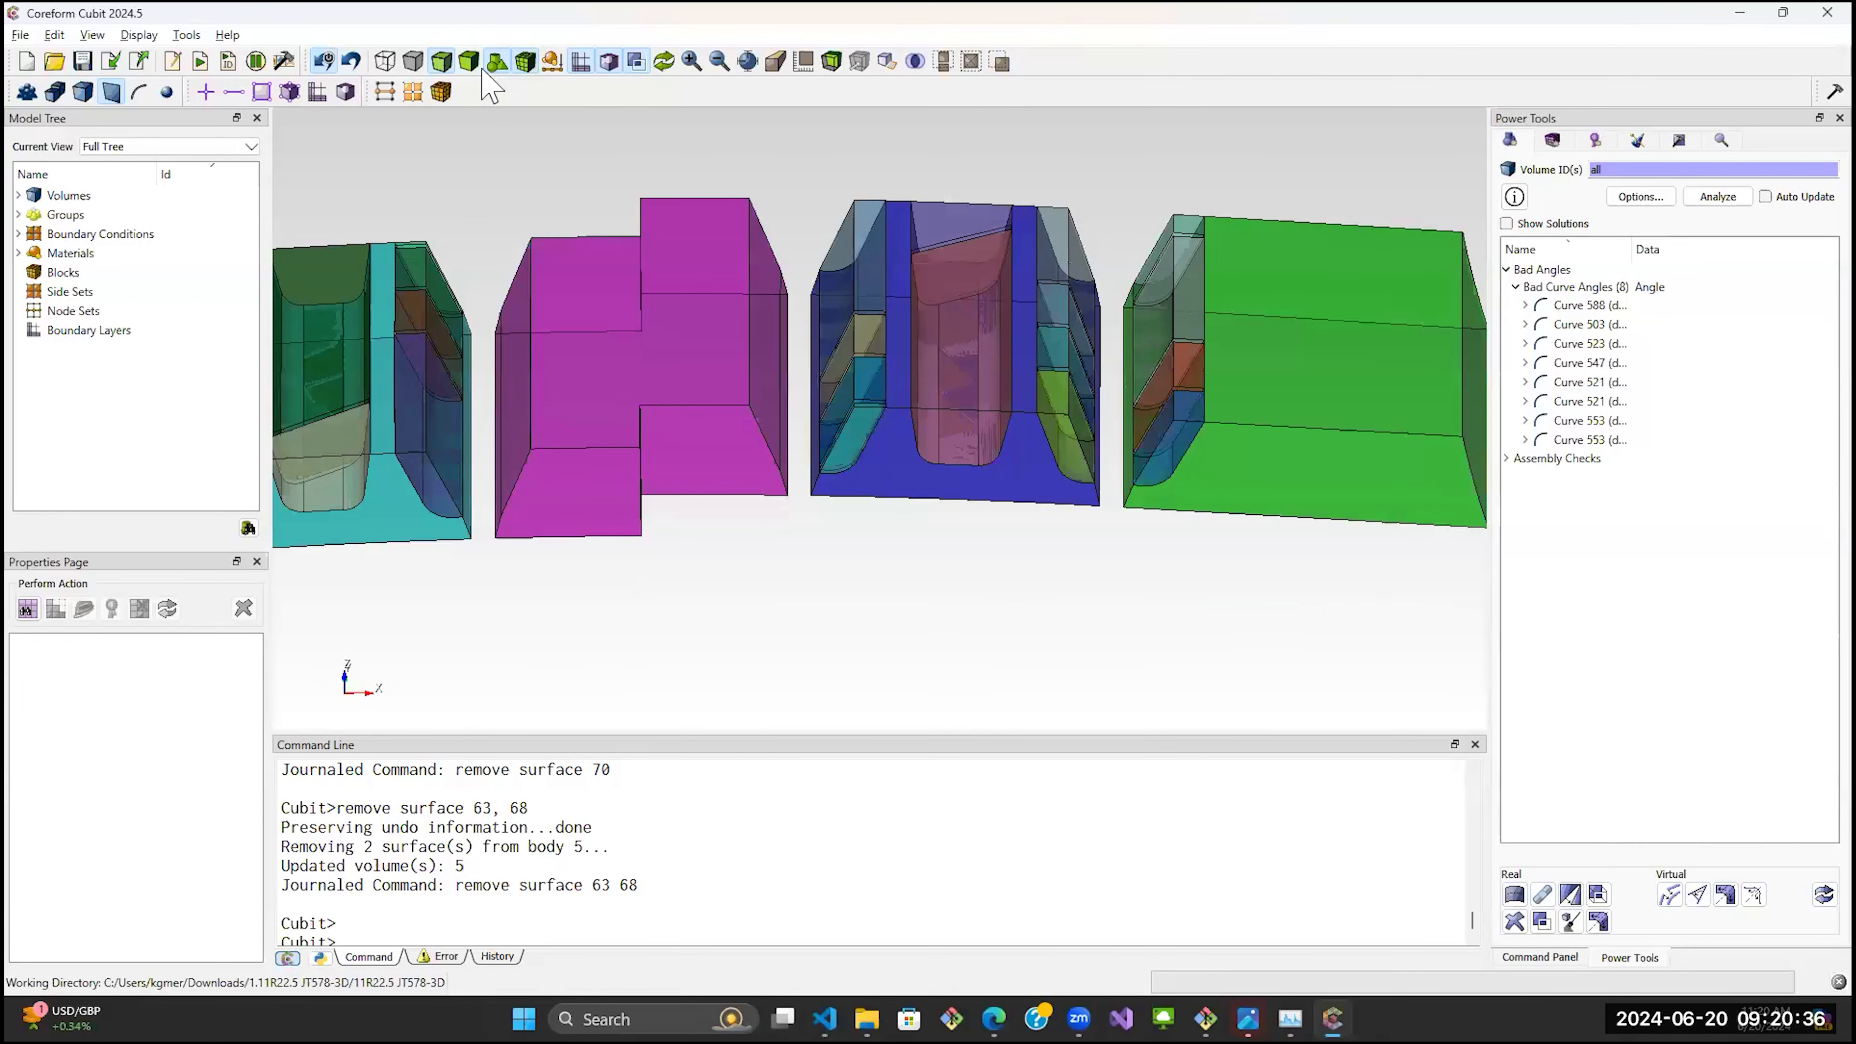
Return to opaque shaded display and bring all five tread blocks into view.
left_click(468, 61)
scroll(847, 371, "down", 3)
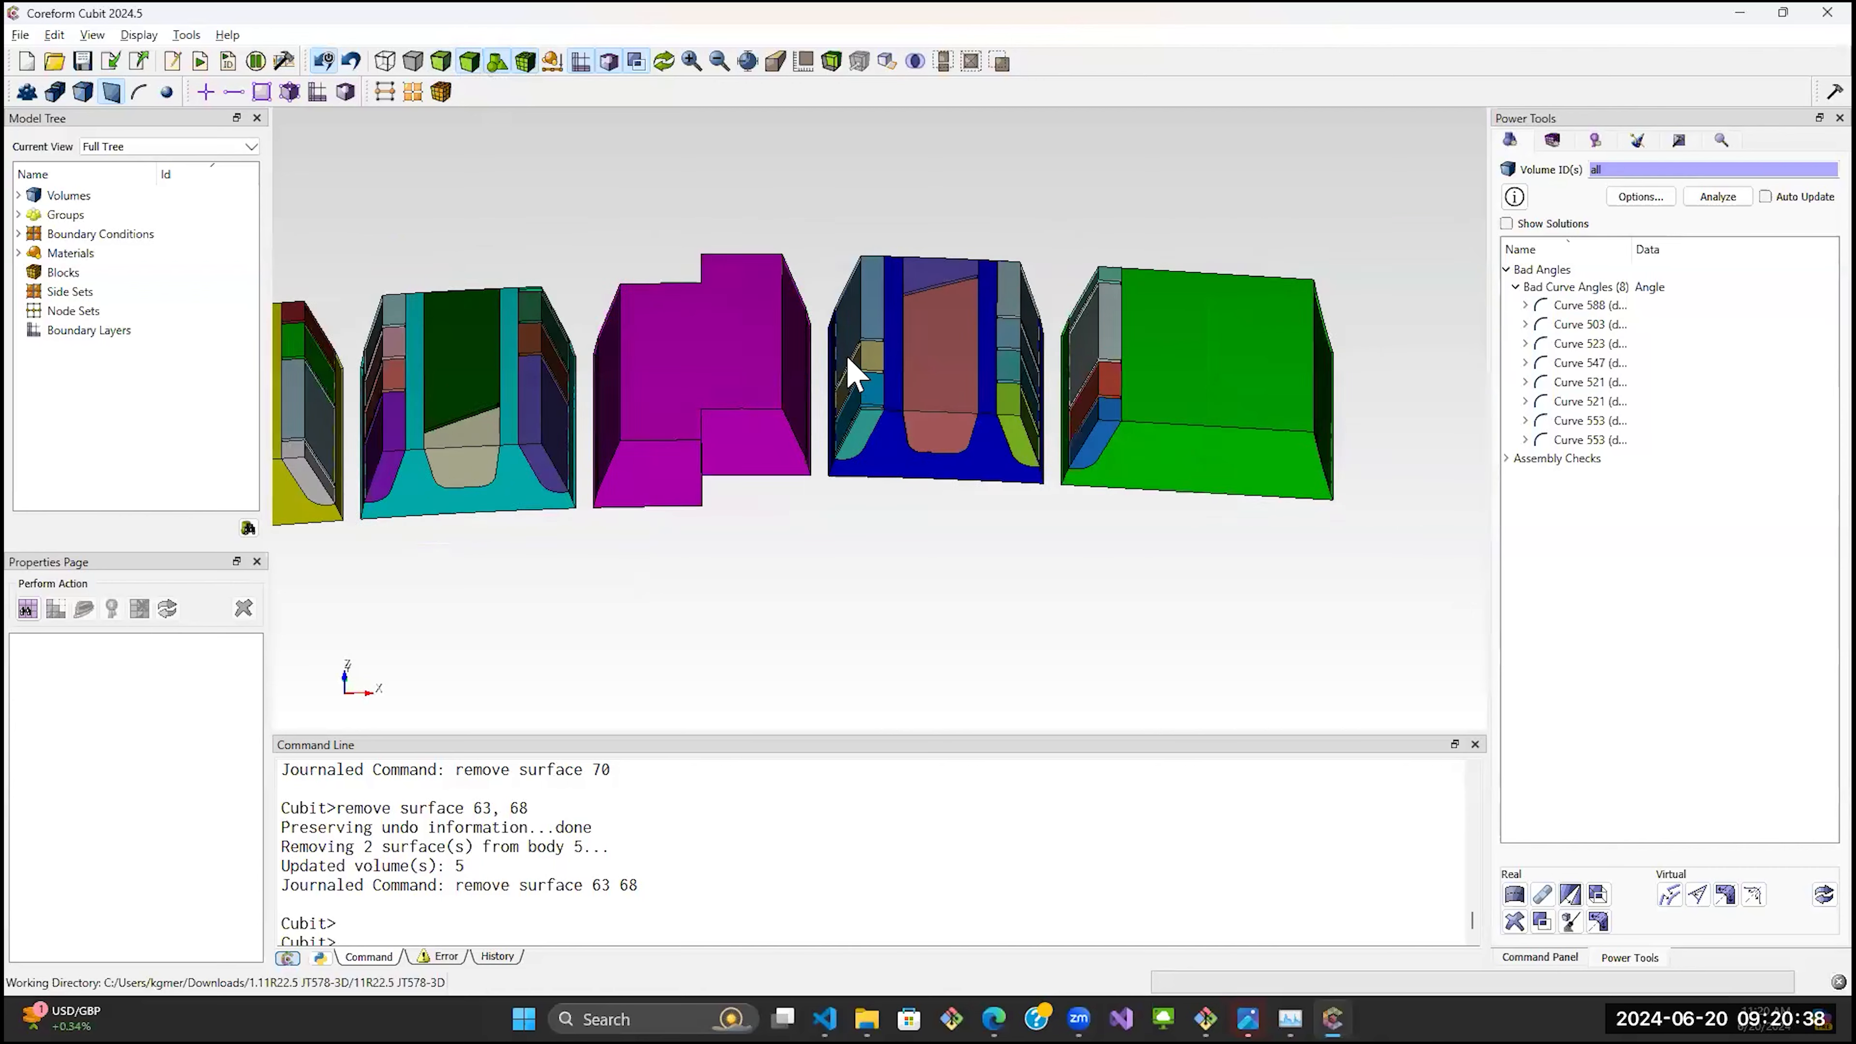
left_click_drag(854, 421, 729, 468)
middle_click_drag(745, 459, 875, 373)
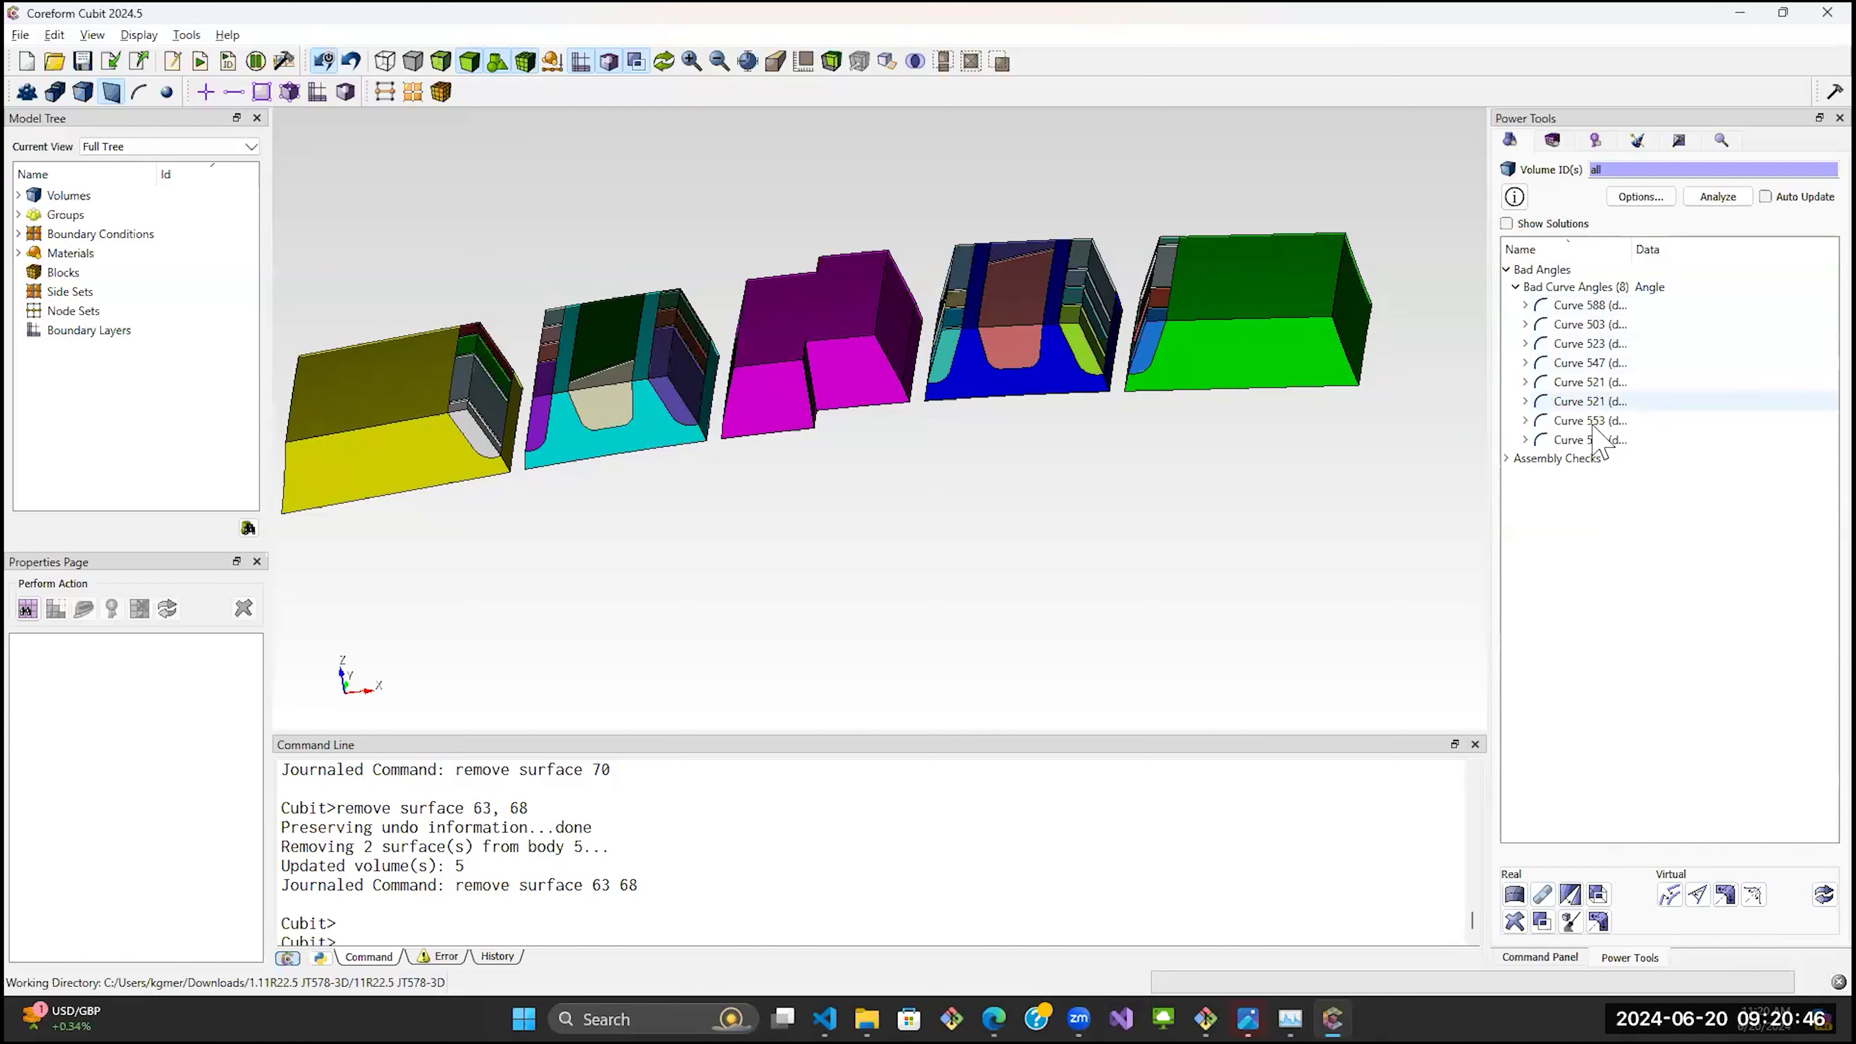
Collapse the bad curve angles and review the volume contacts and mergeable surfaces under the assembly checks.
left_click(1516, 287)
left_click(1506, 304)
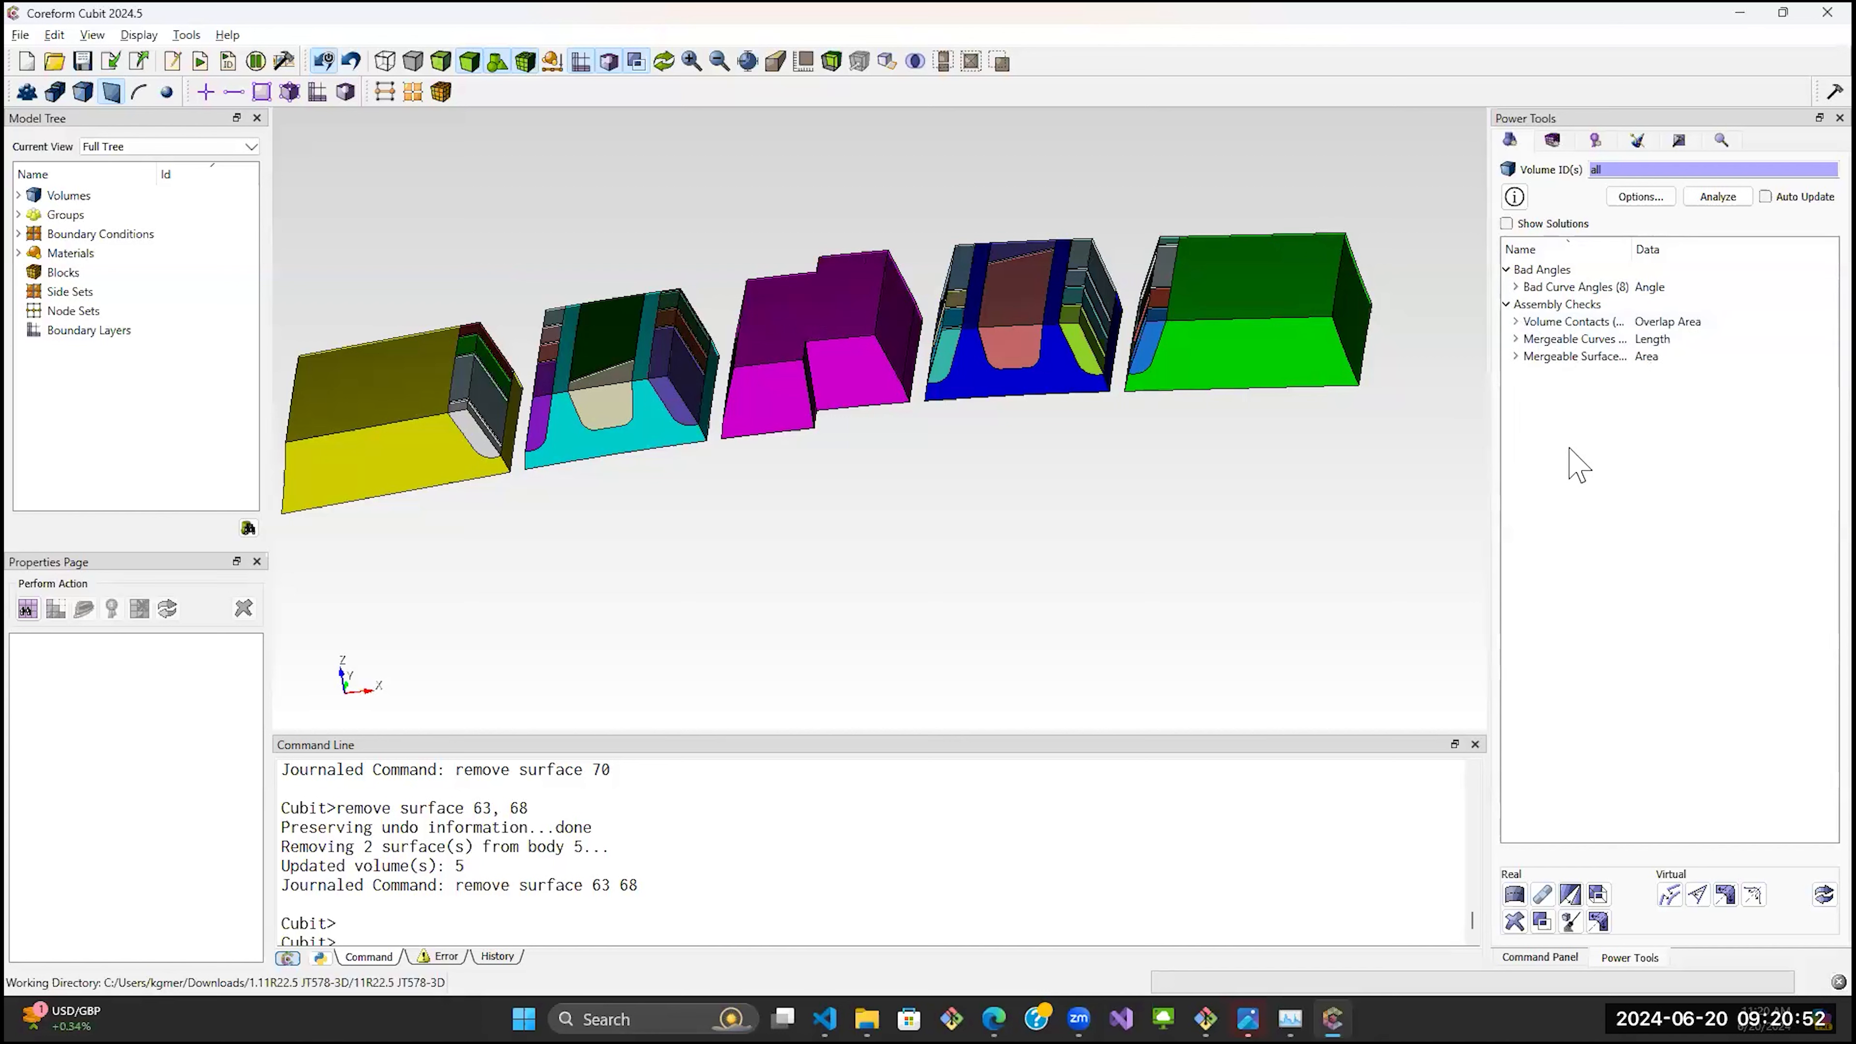
left_click(1515, 322)
left_click(1515, 322)
left_click(1515, 357)
left_click(1515, 356)
scroll(888, 362, "down", 2)
left_click_drag(888, 362, 879, 453)
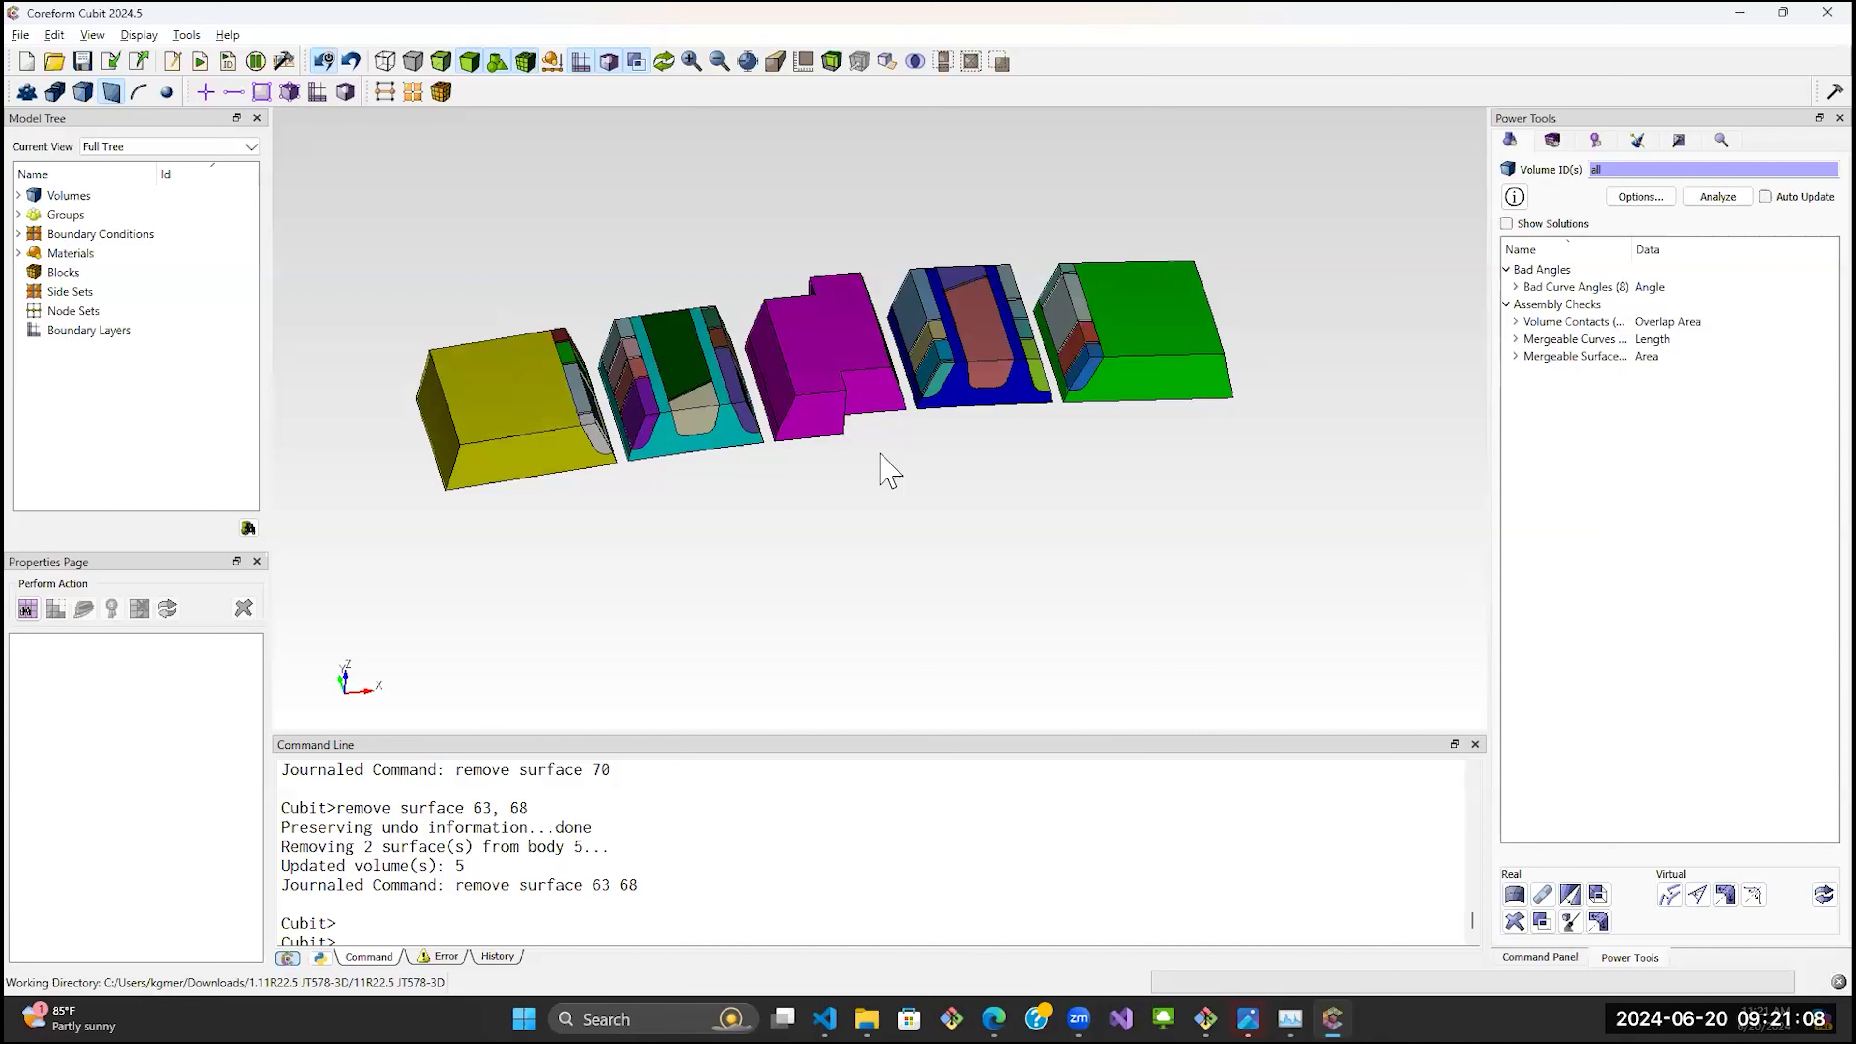
Imprint and merge all volumes of the assembly without keeping originals or grouping the results.
left_click(1540, 959)
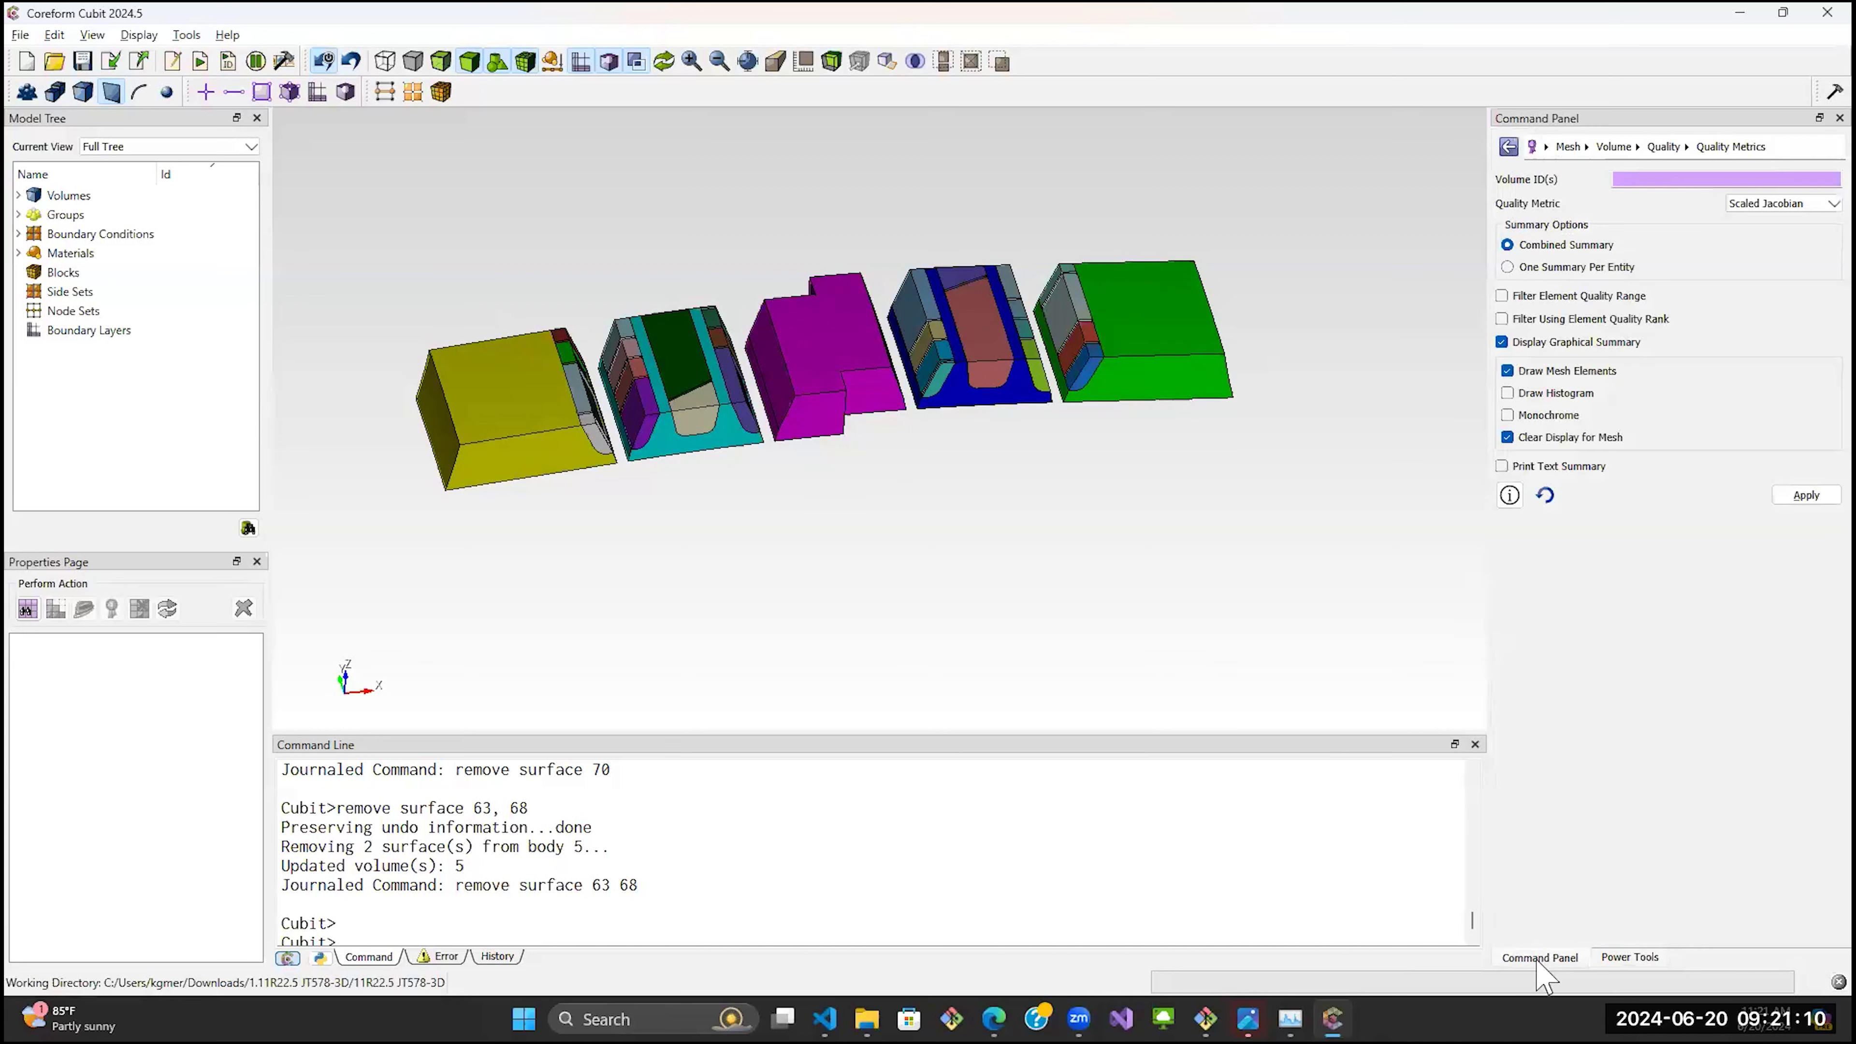
left_click(1544, 148)
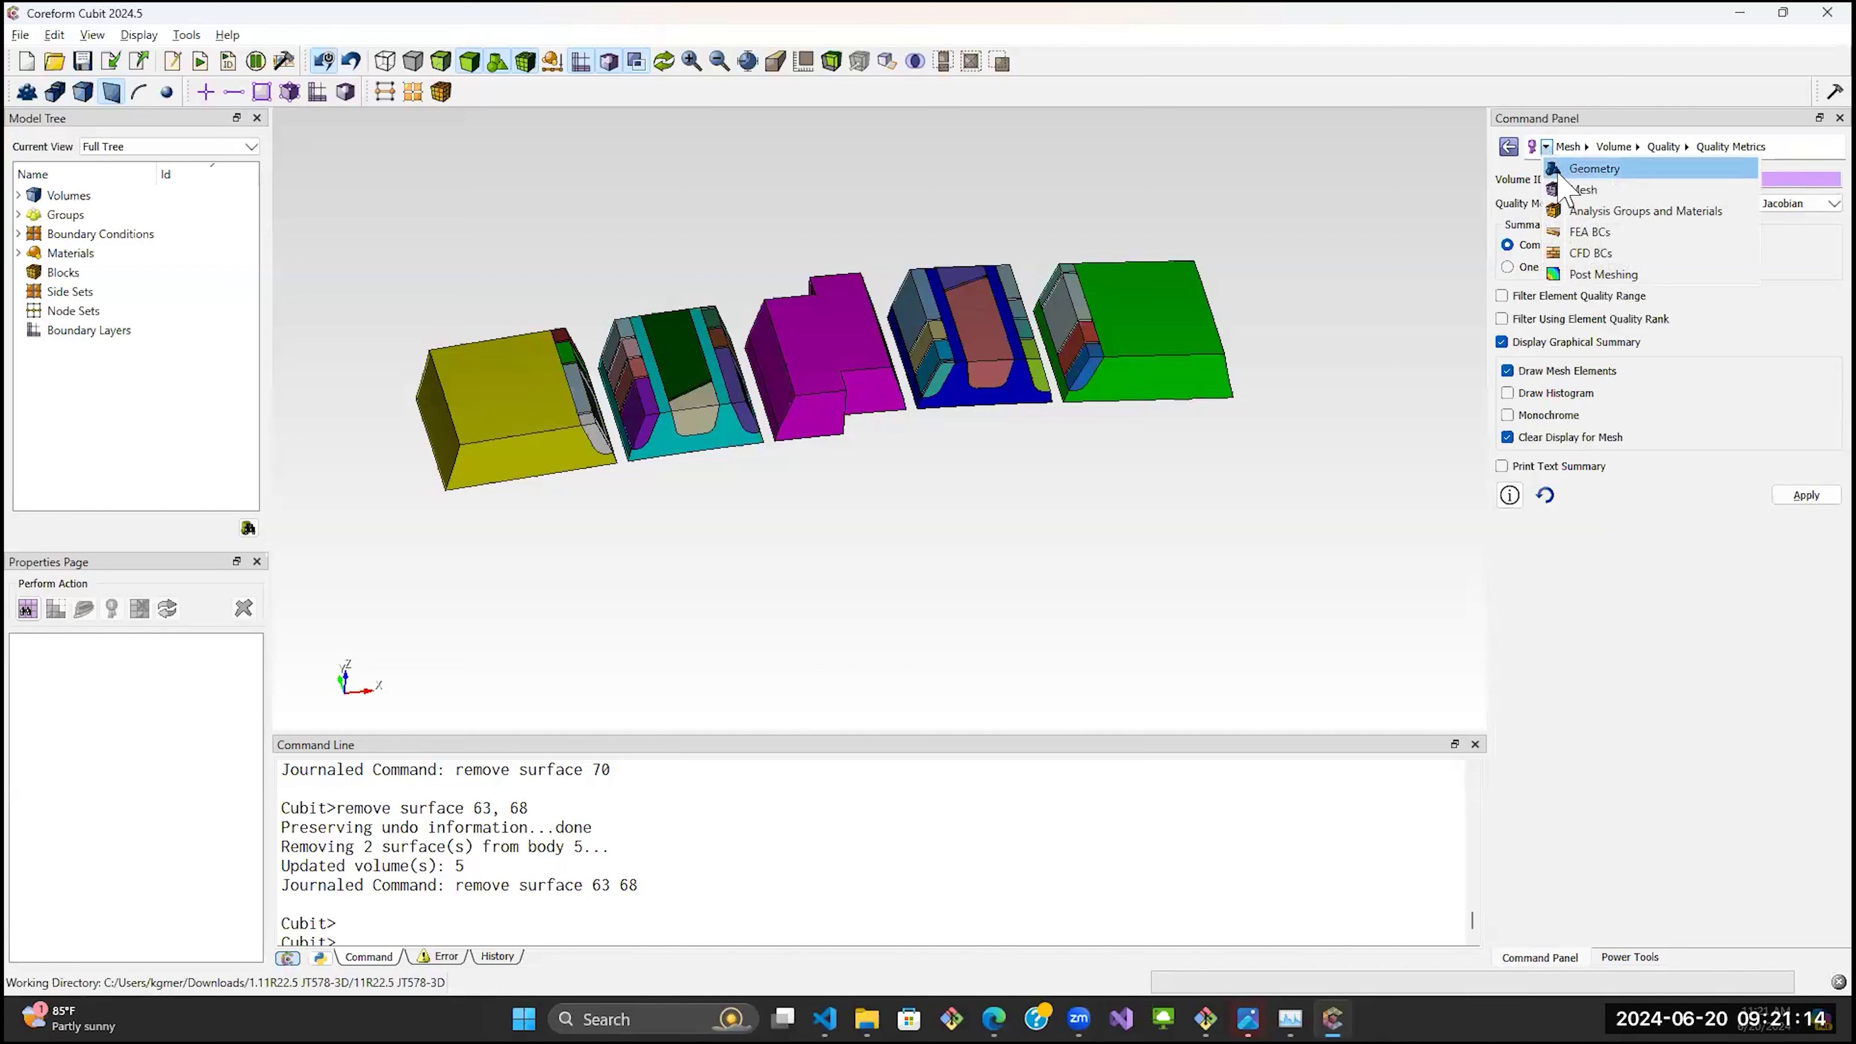
left_click(1589, 169)
left_click(1553, 191)
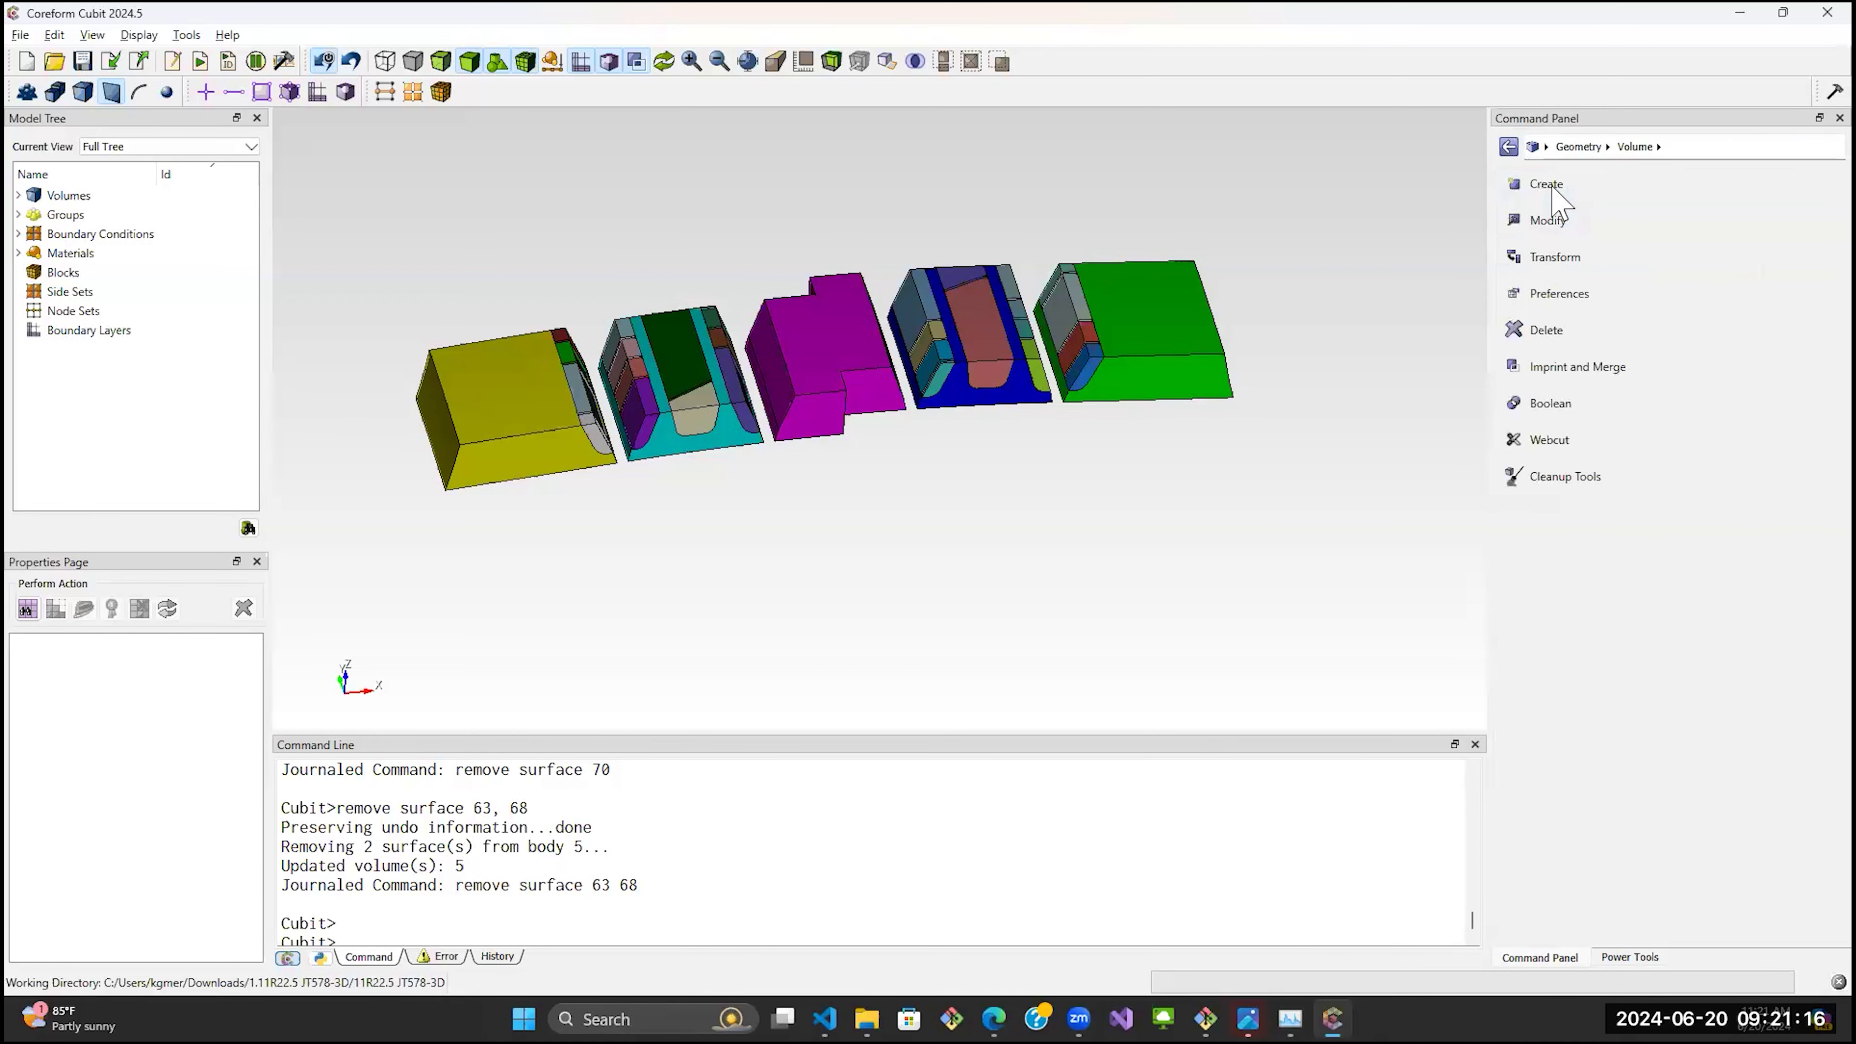
left_click(1560, 371)
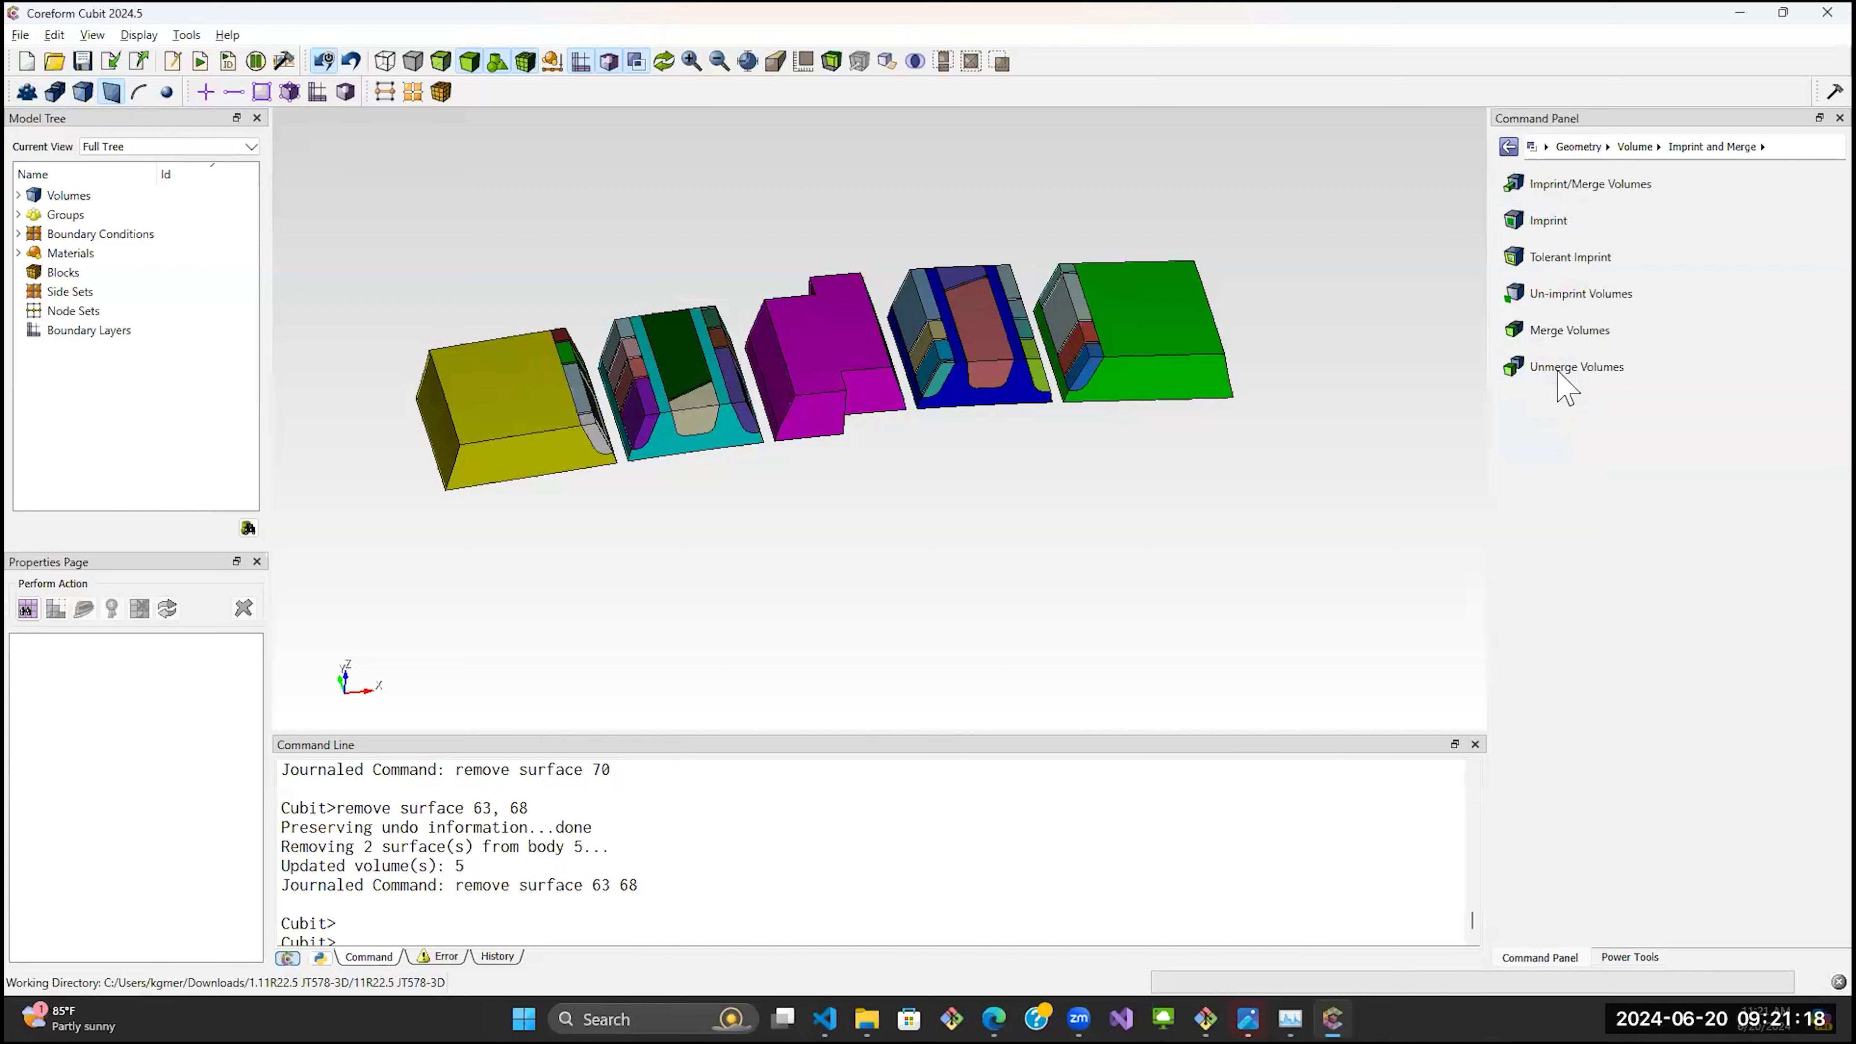
left_click(1590, 190)
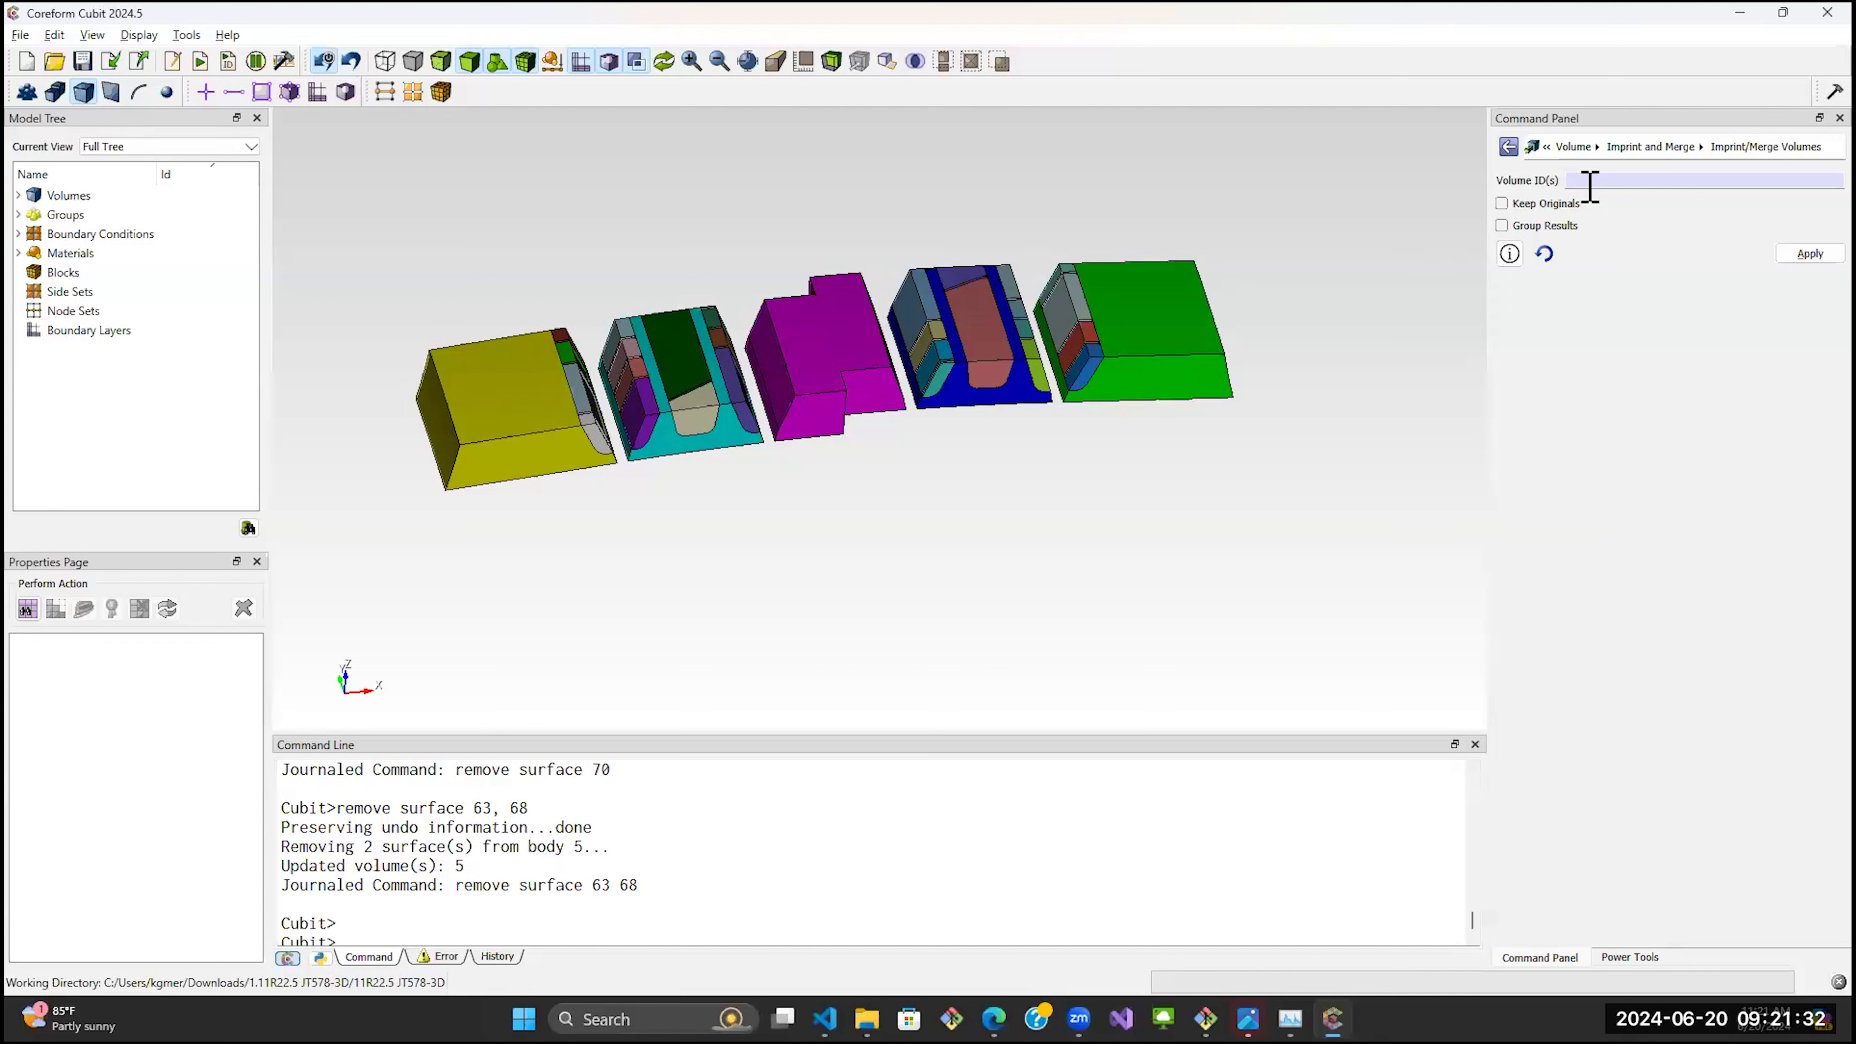
right_click(1590, 184)
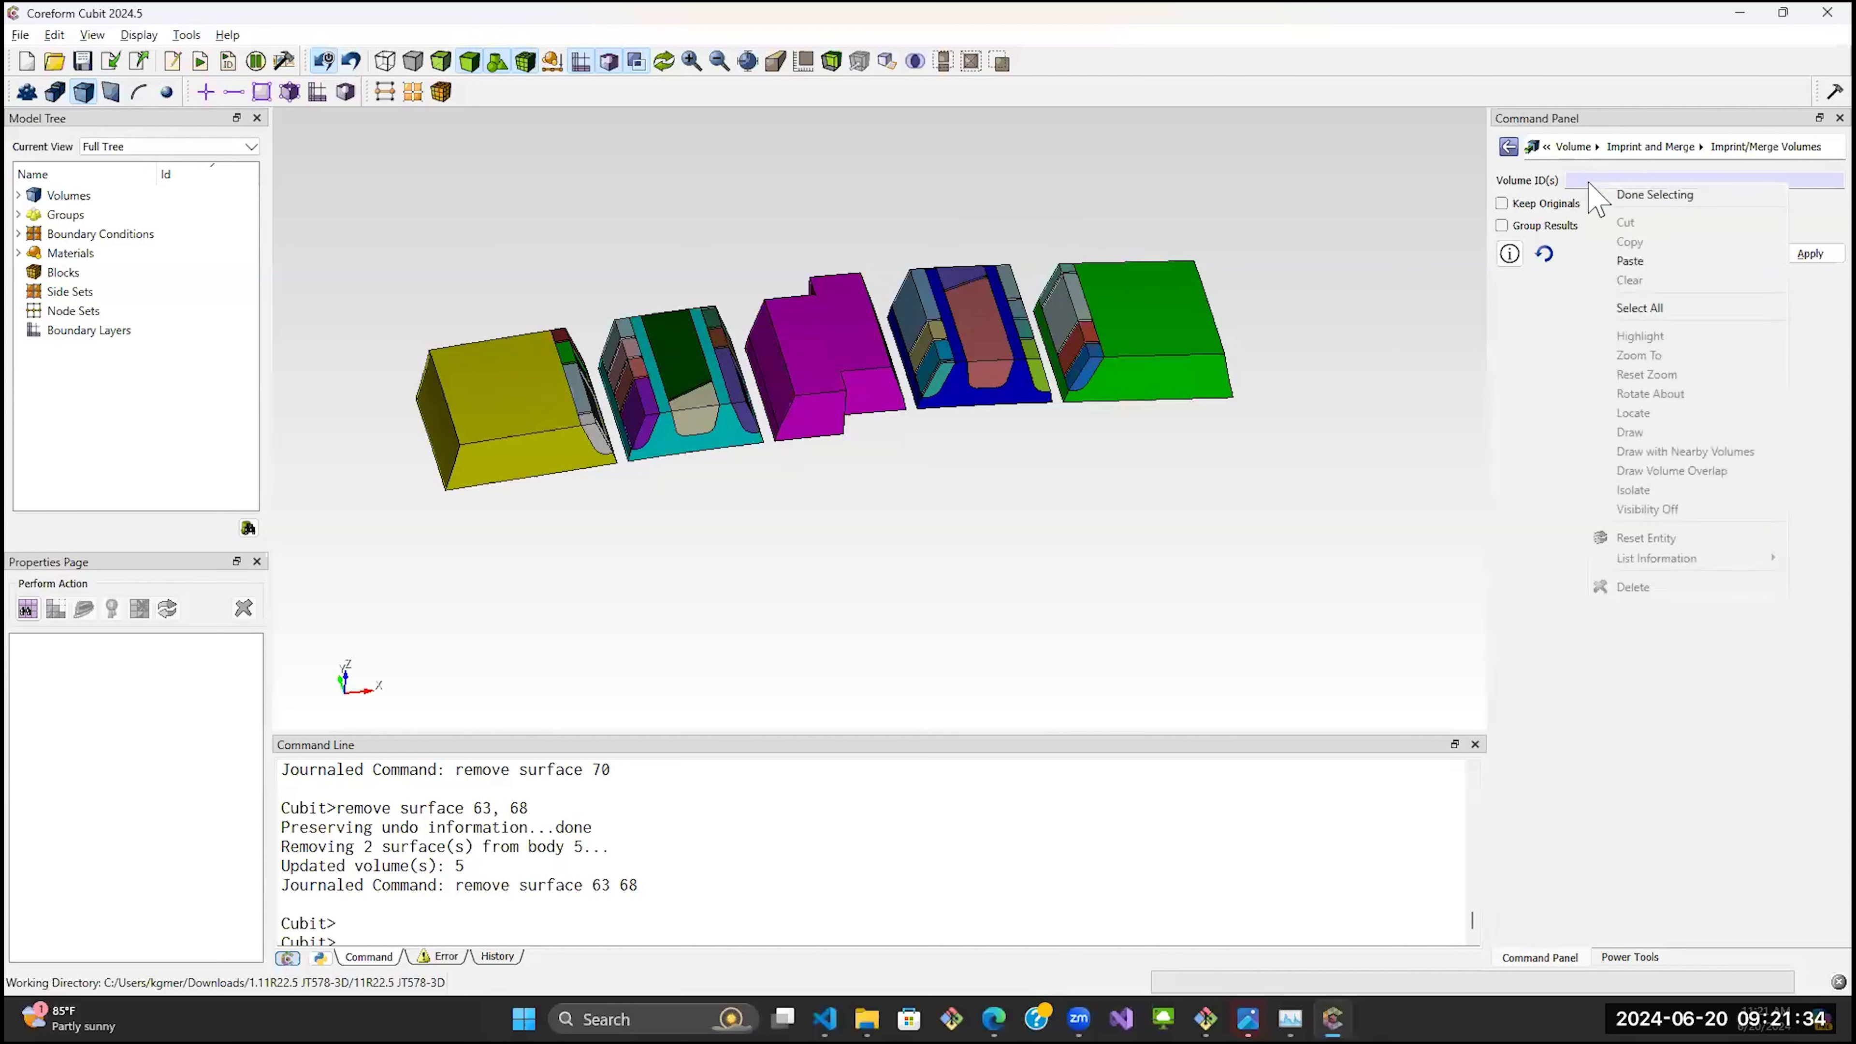
left_click(1617, 309)
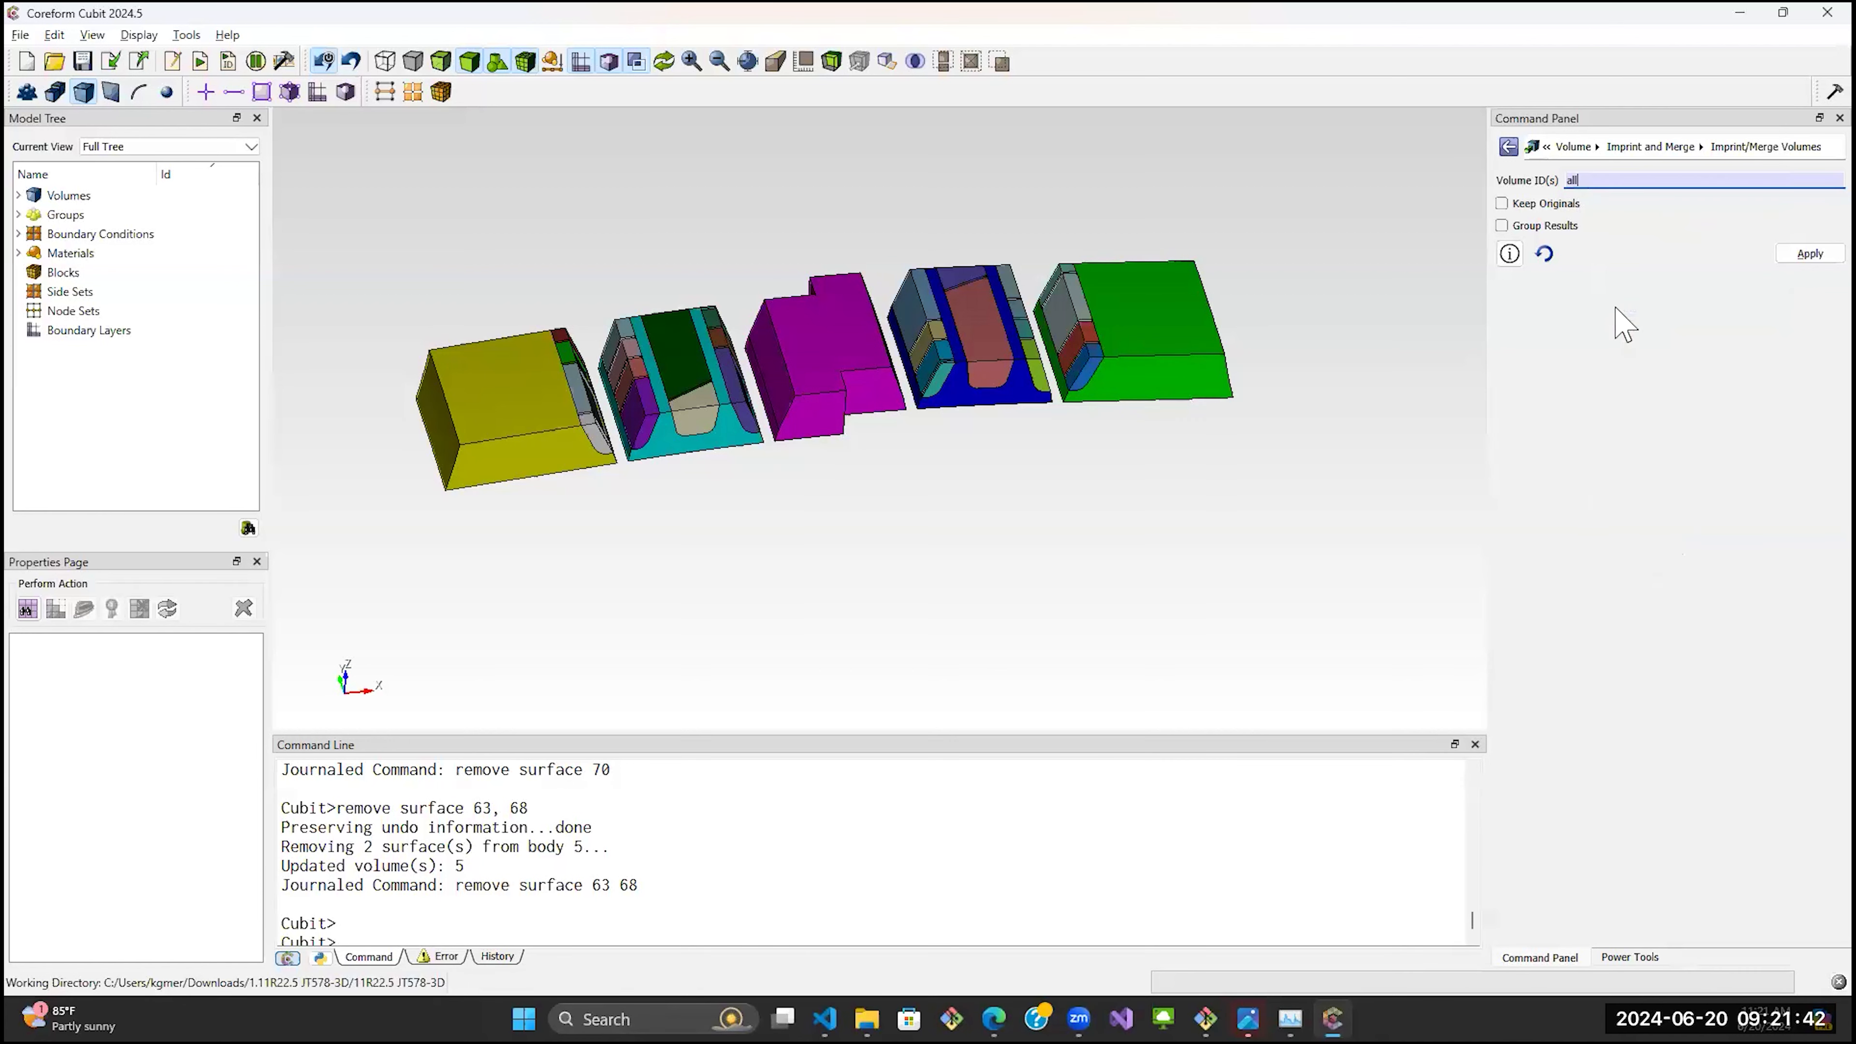
left_click(1790, 254)
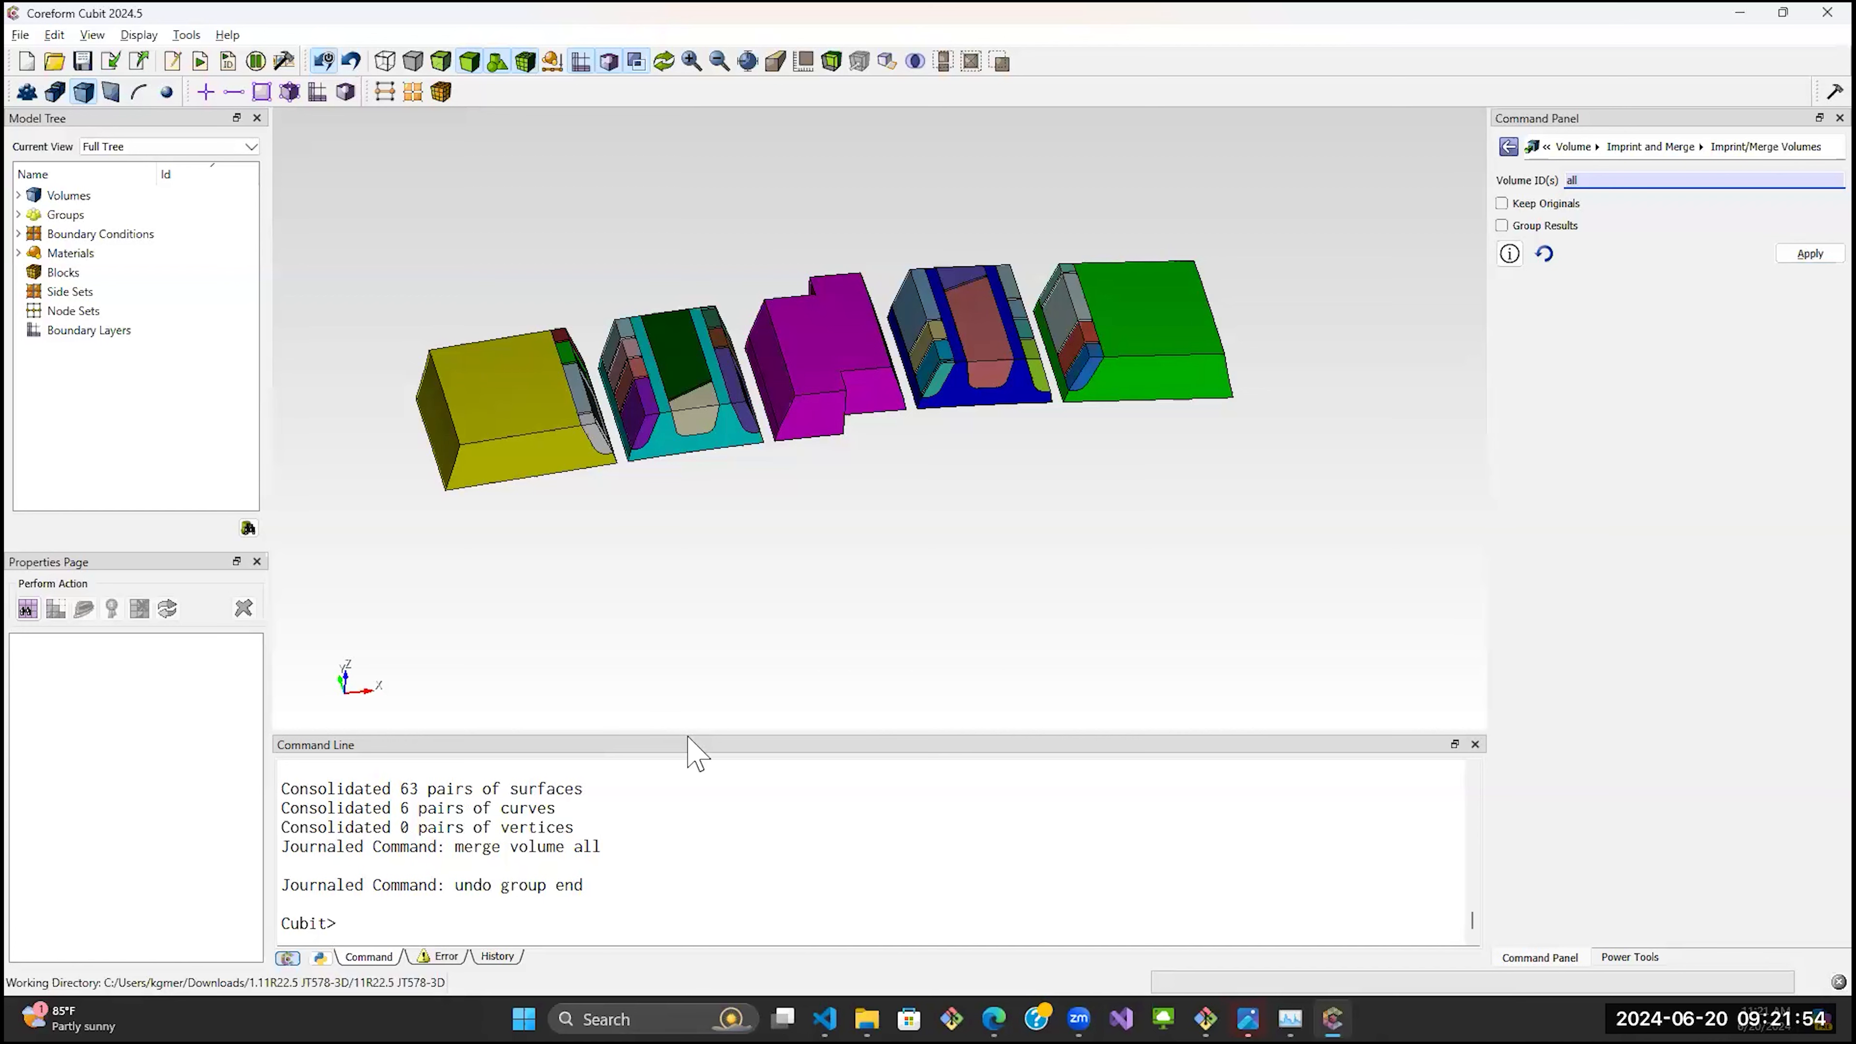
Enlarge the command output and examine which surface, curve and vertex pairs the merge consolidated.
left_click_drag(698, 734, 698, 634)
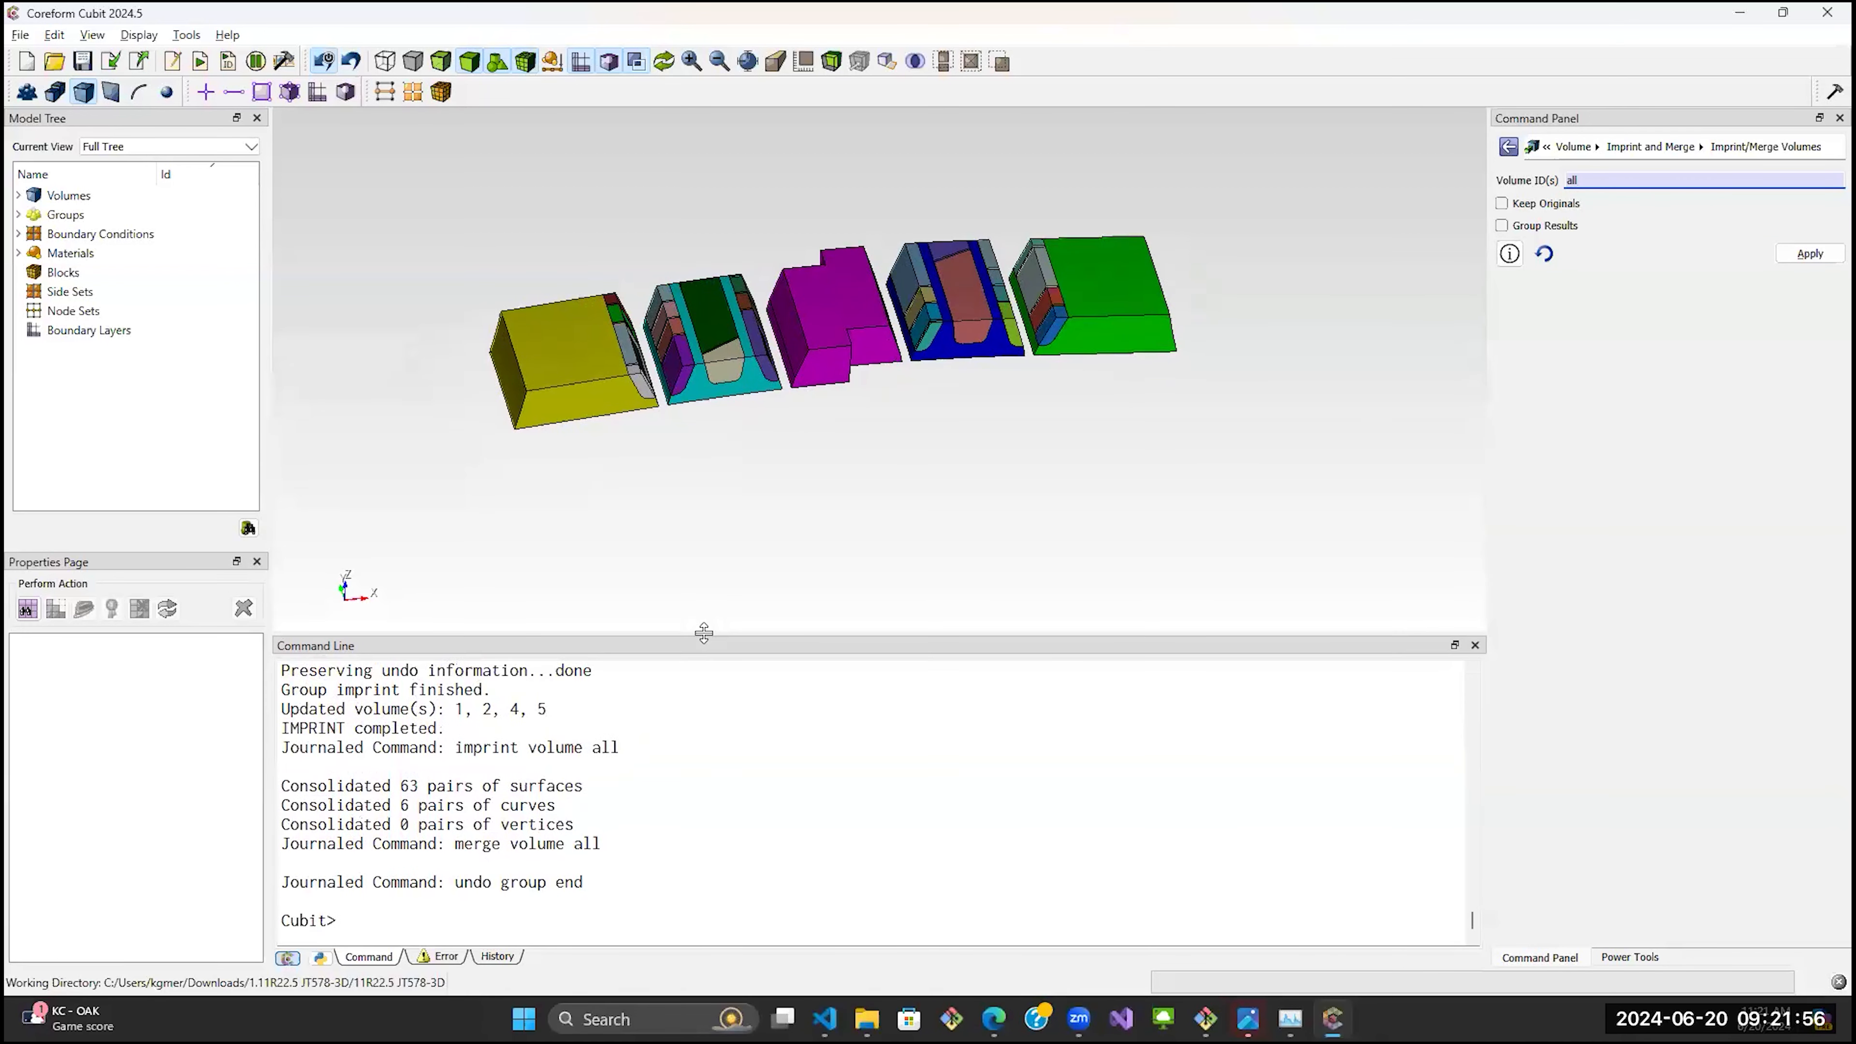
left_click_drag(281, 787, 663, 836)
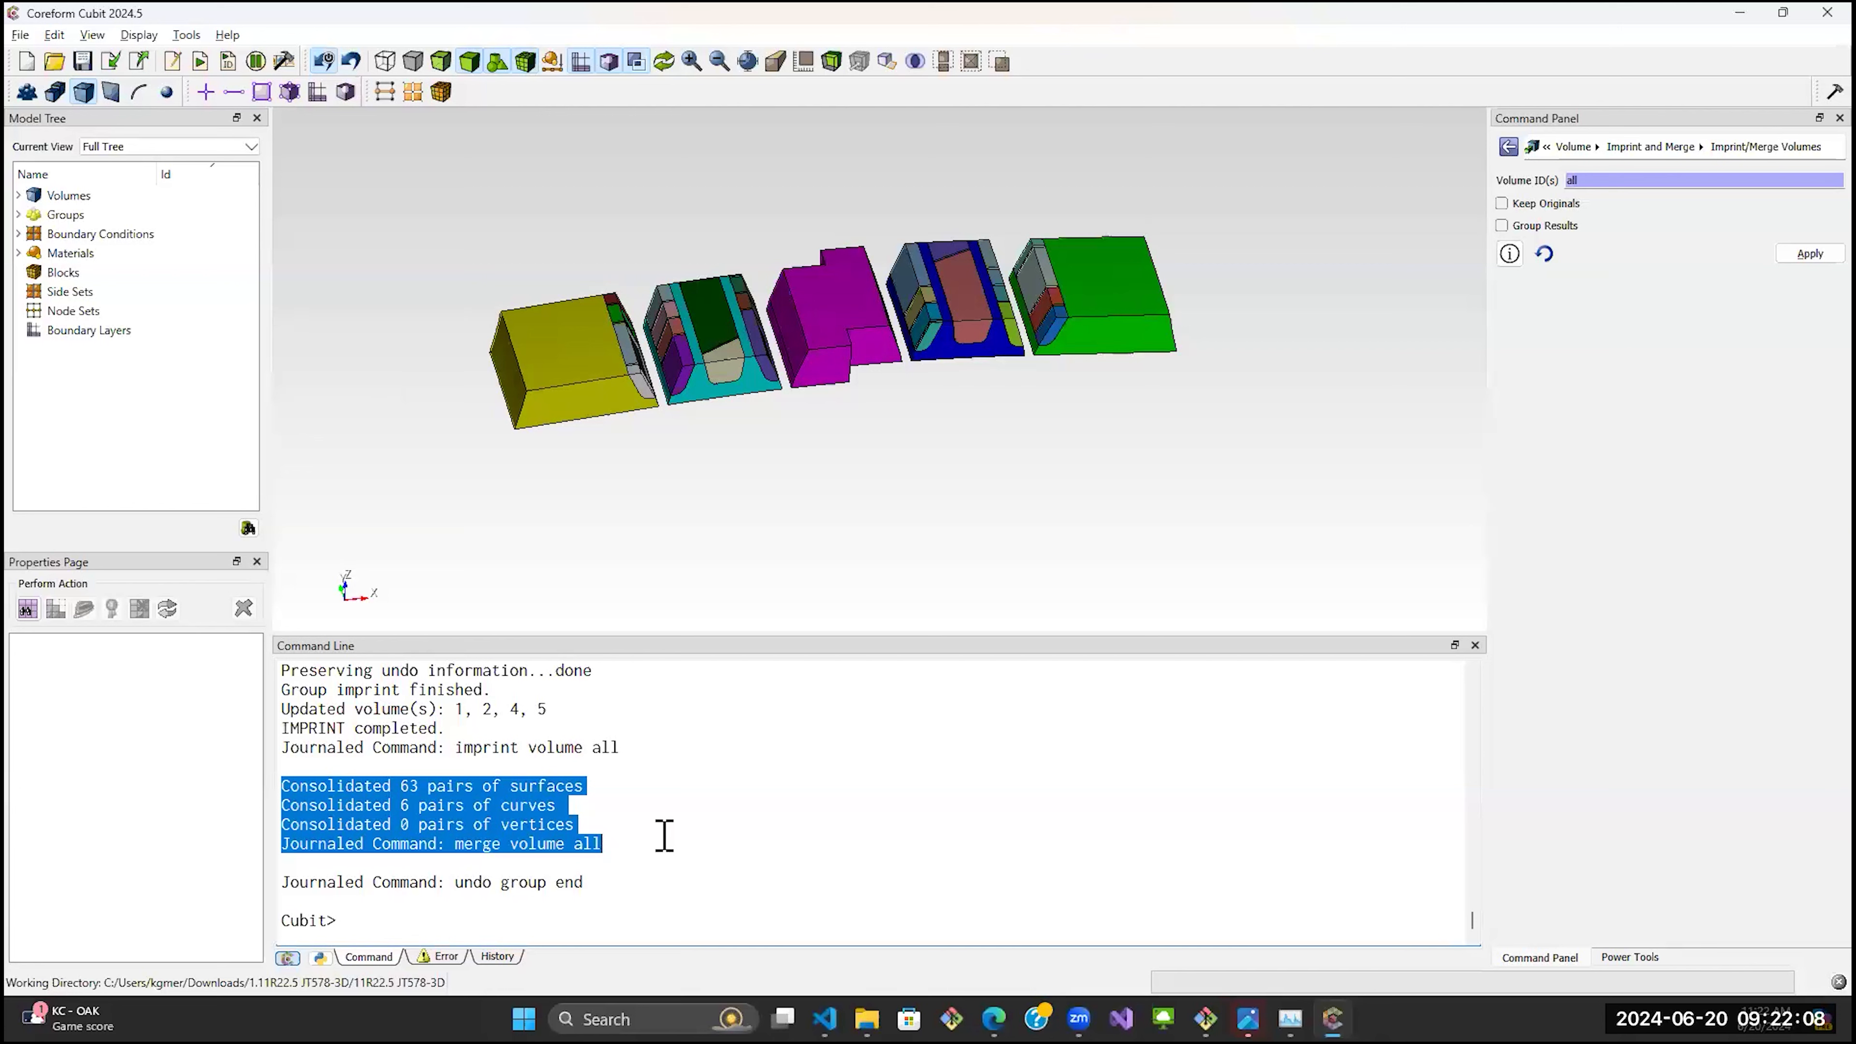
left_click(598, 799)
left_click_drag(577, 800, 281, 800)
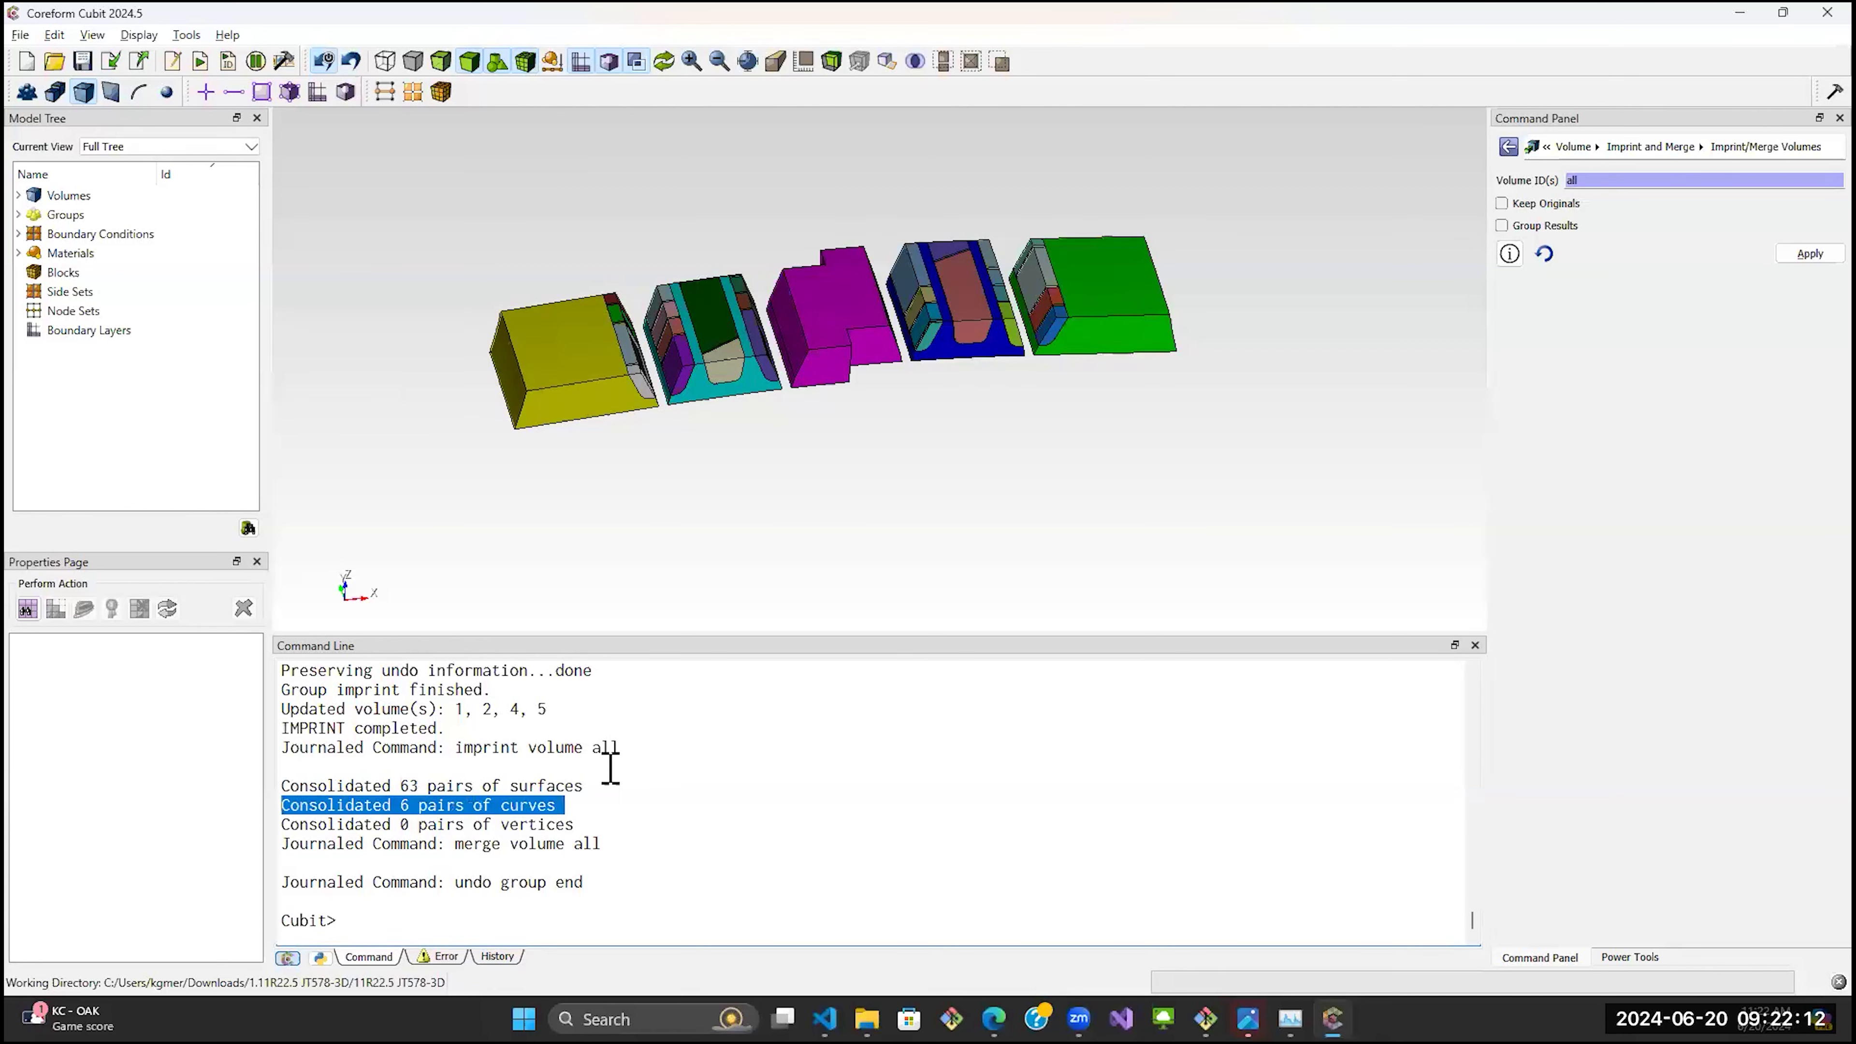
Compare the consolidated surface, curve and vertex pair counts in the merge output.
left_click(637, 772)
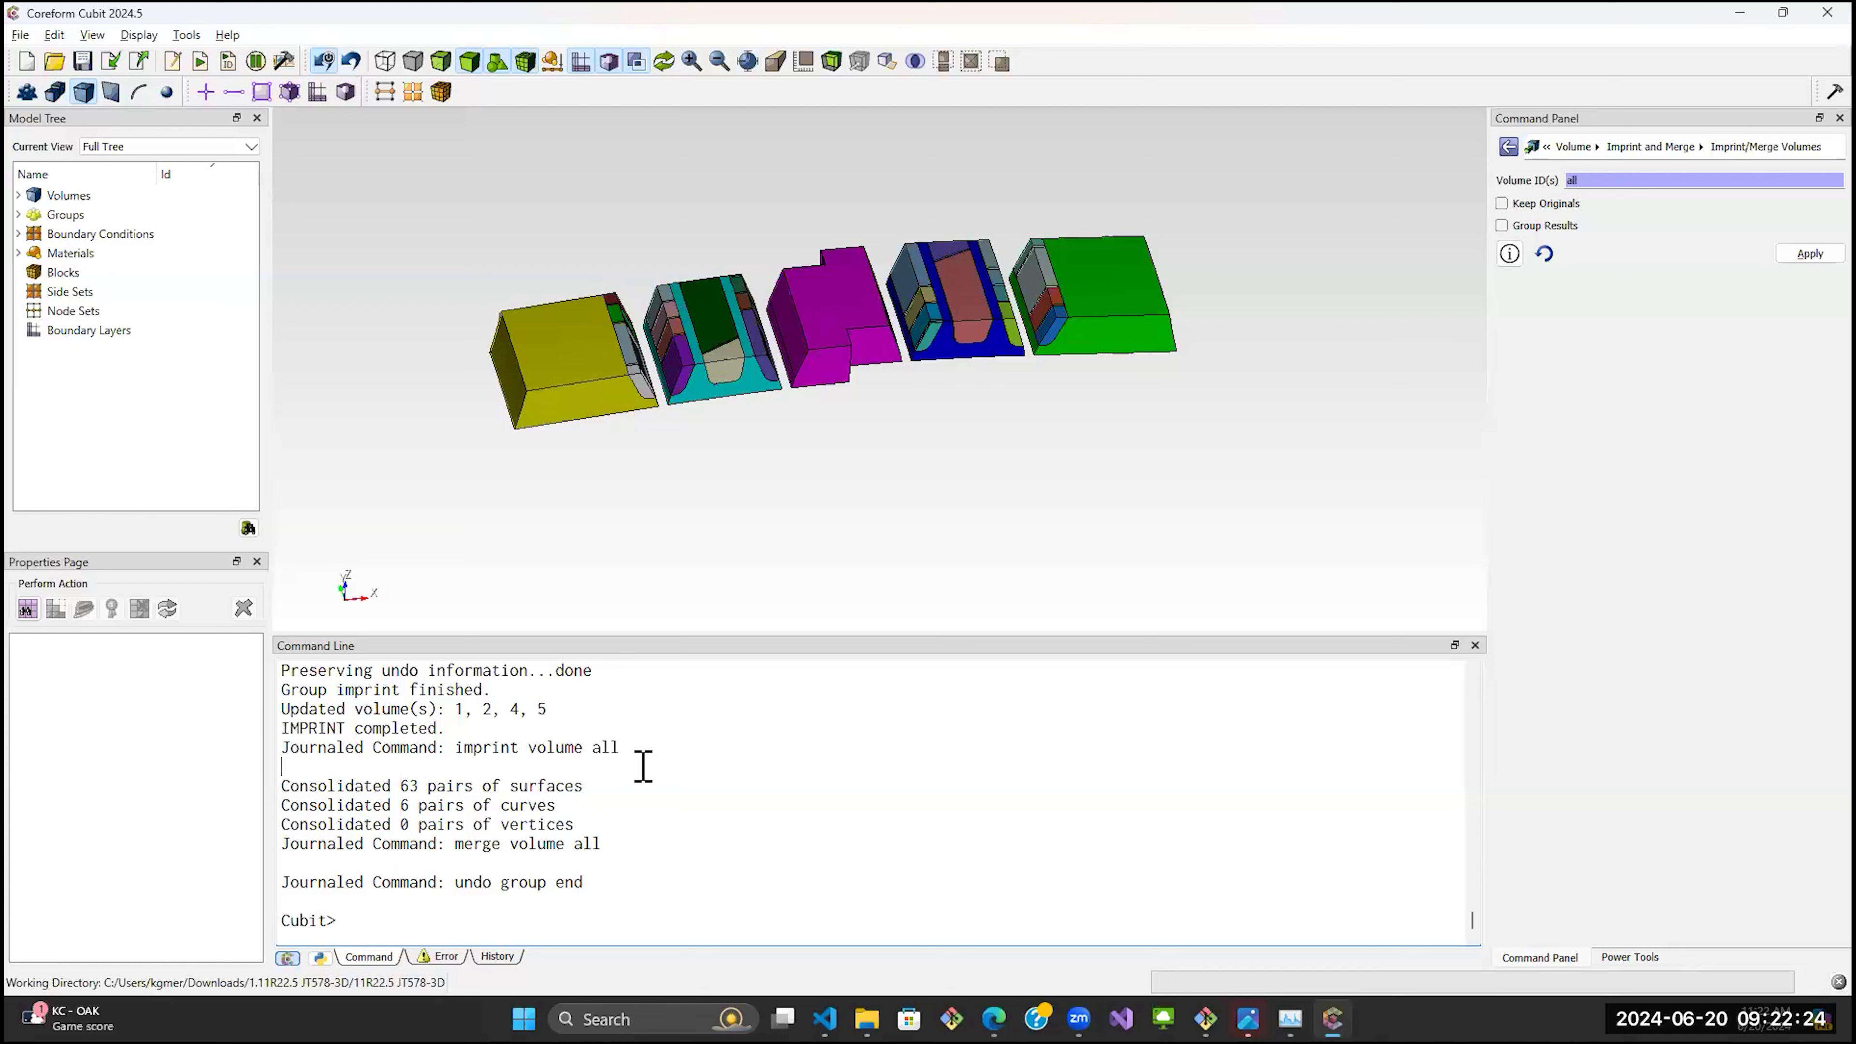
left_click_drag(402, 804, 588, 812)
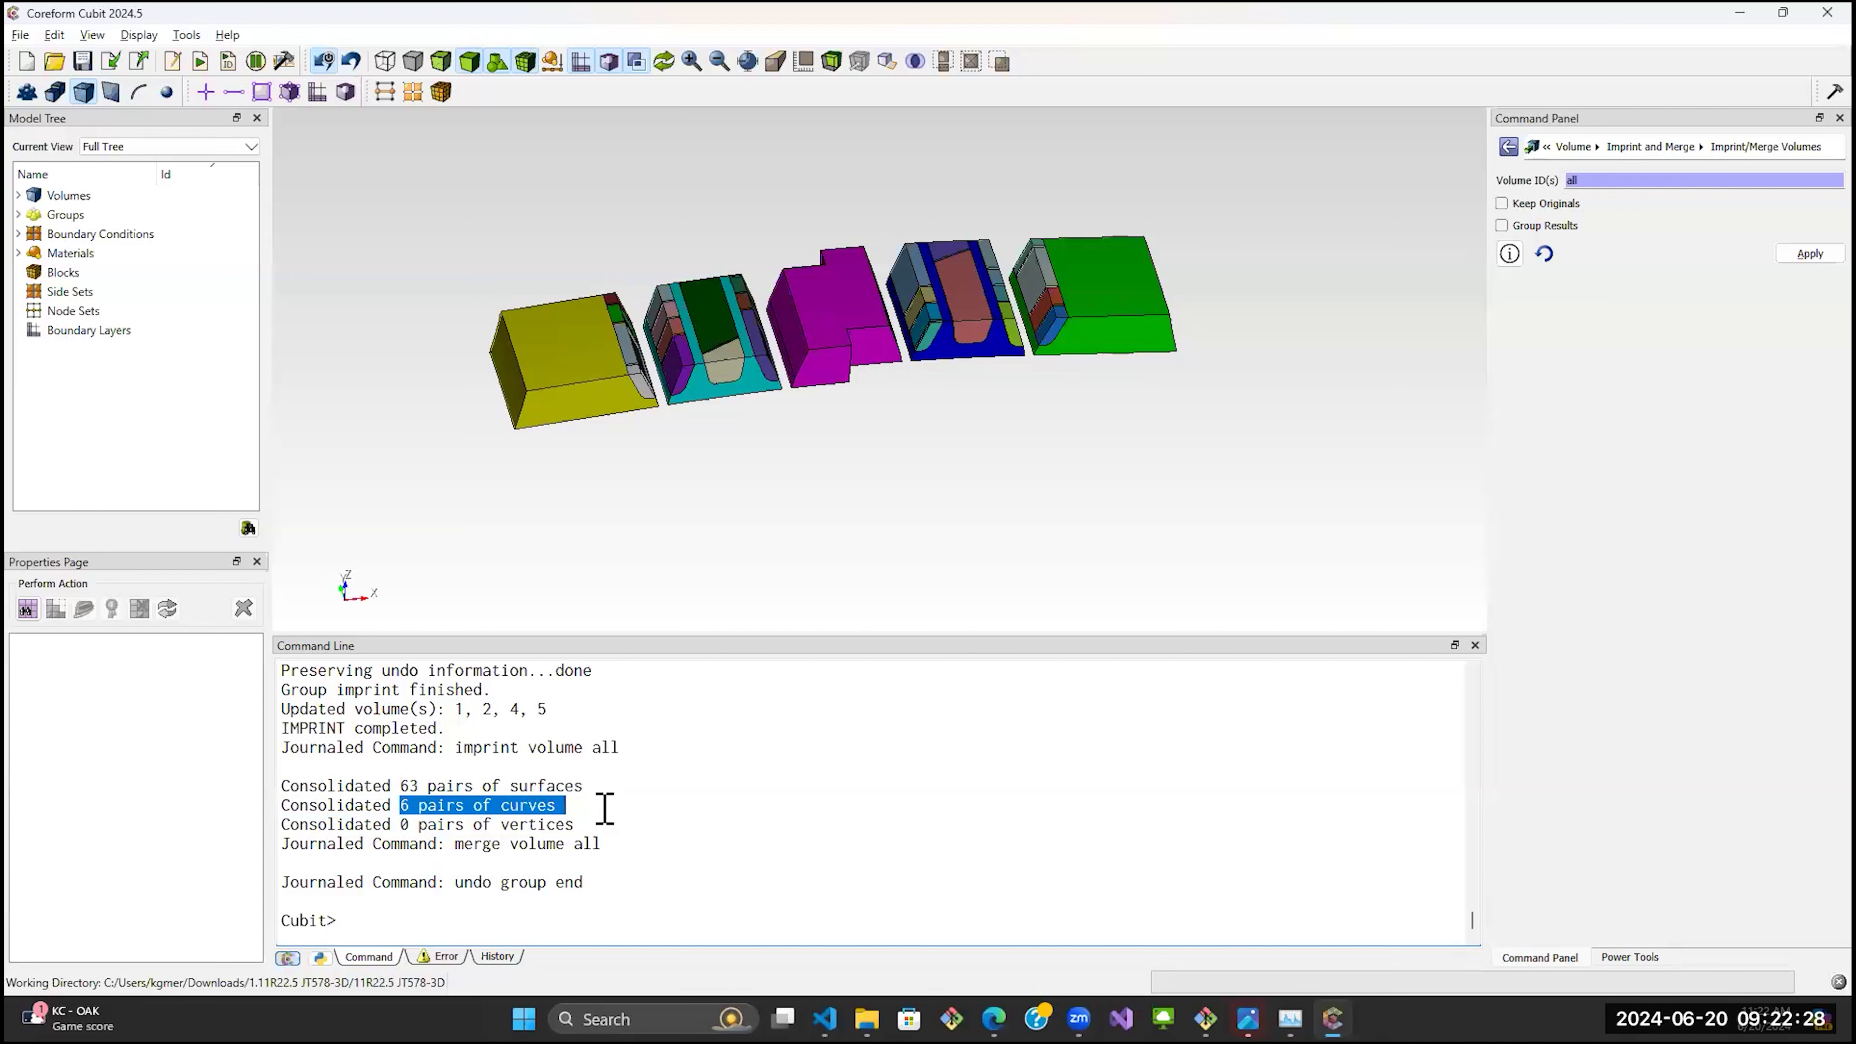
double_click(408, 785)
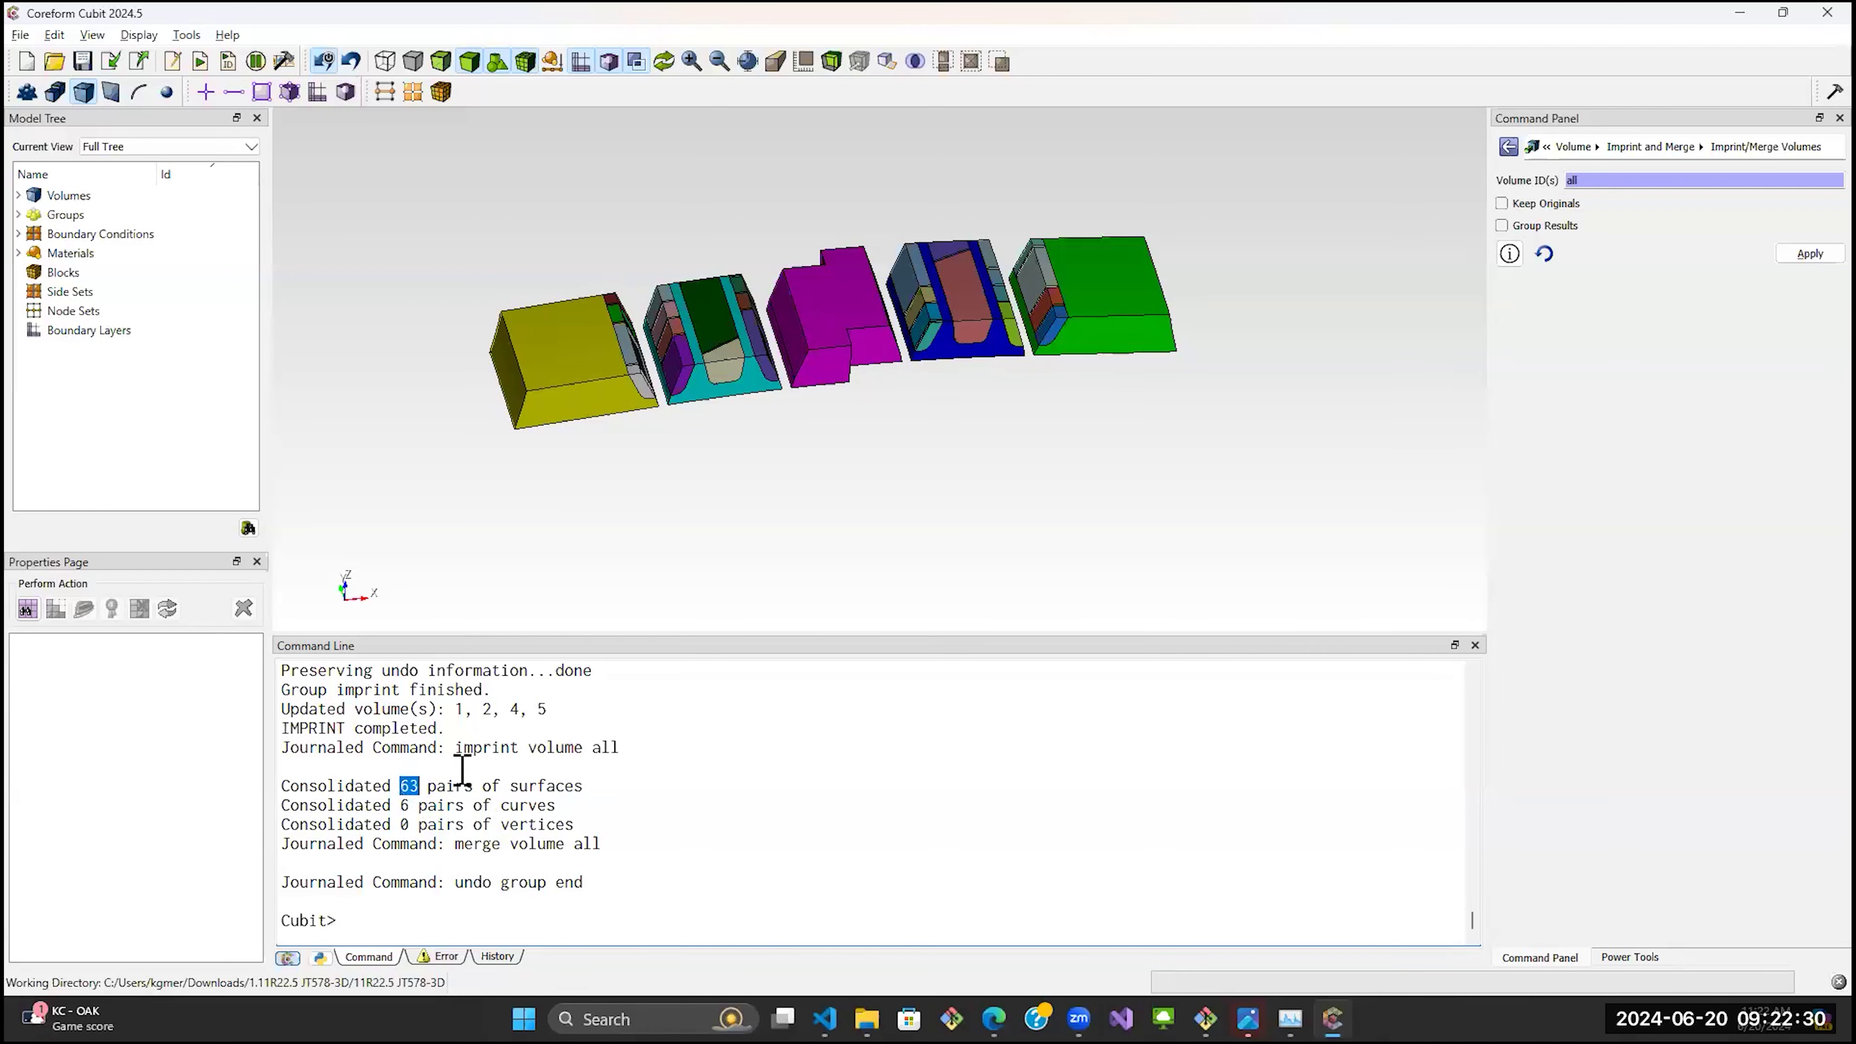
double_click(404, 805)
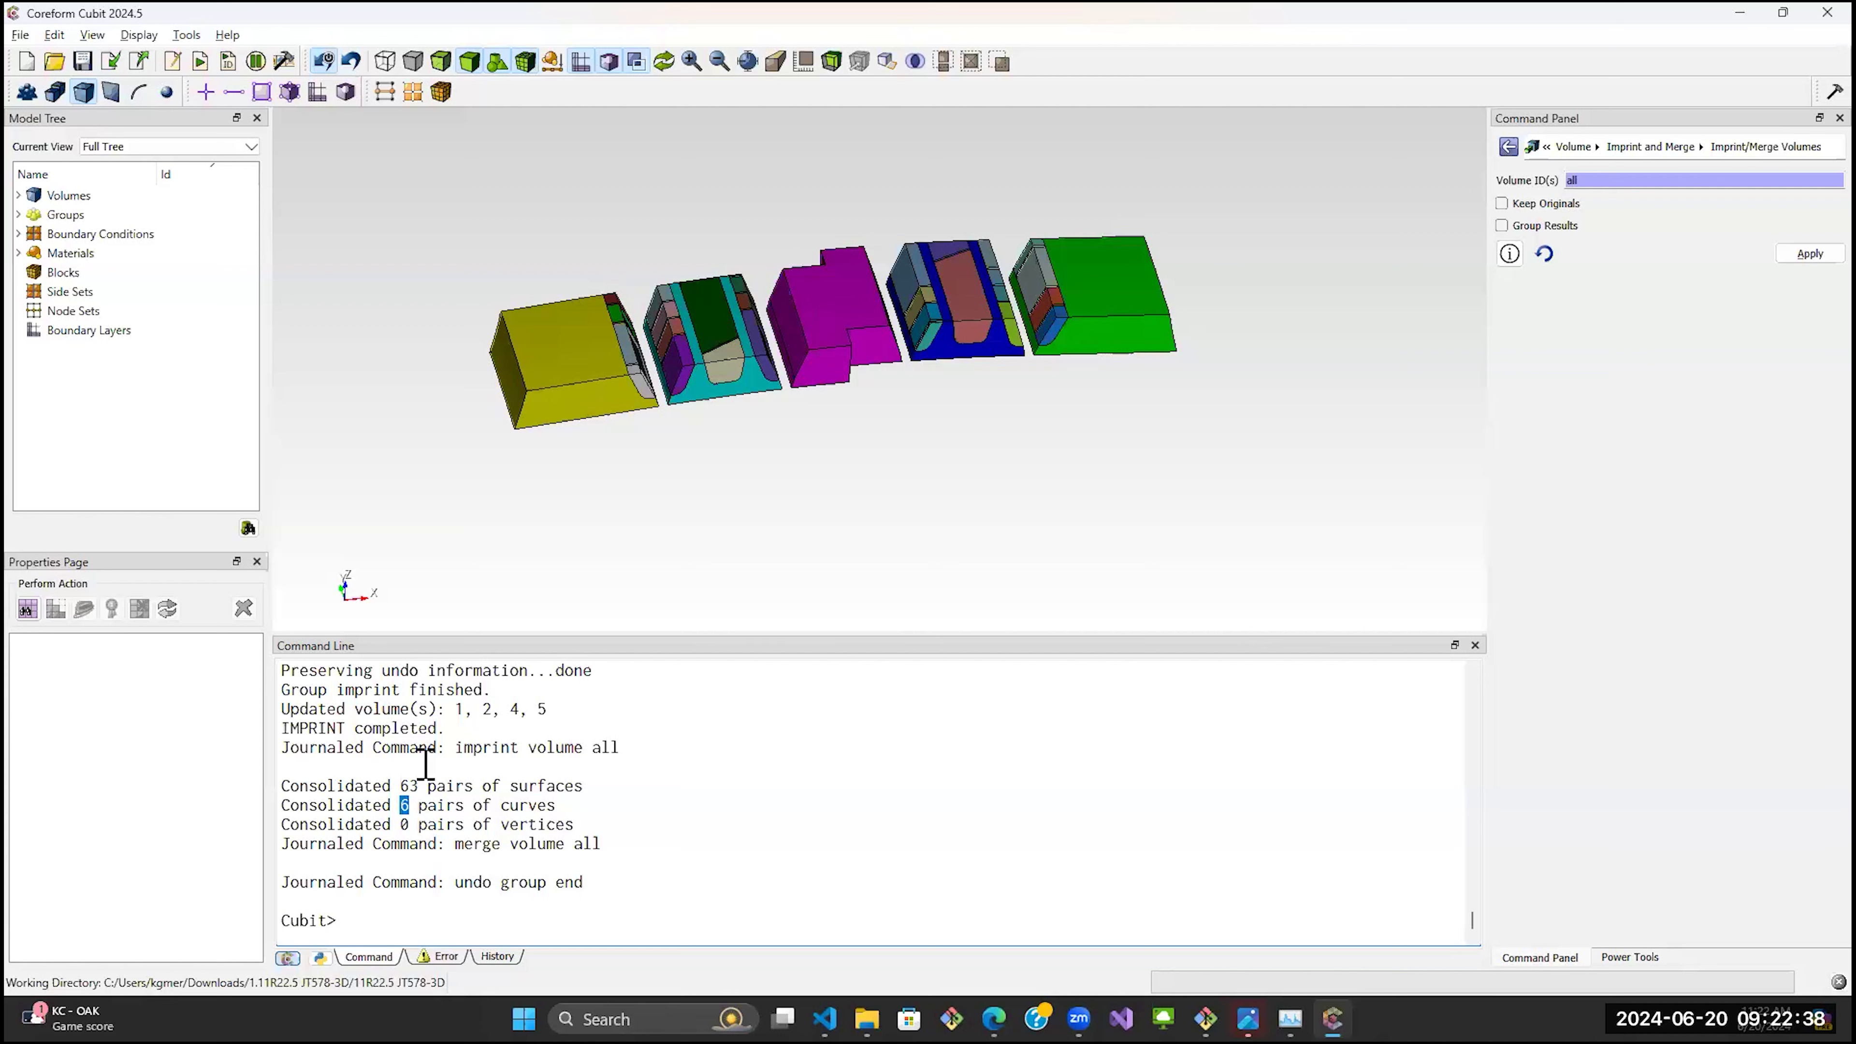
Draw only the merged surfaces with the command "draw surf with is_merged", inspect them, and restore the full model with "disp".
left_click(391, 920)
type("draw surf awith is_merged")
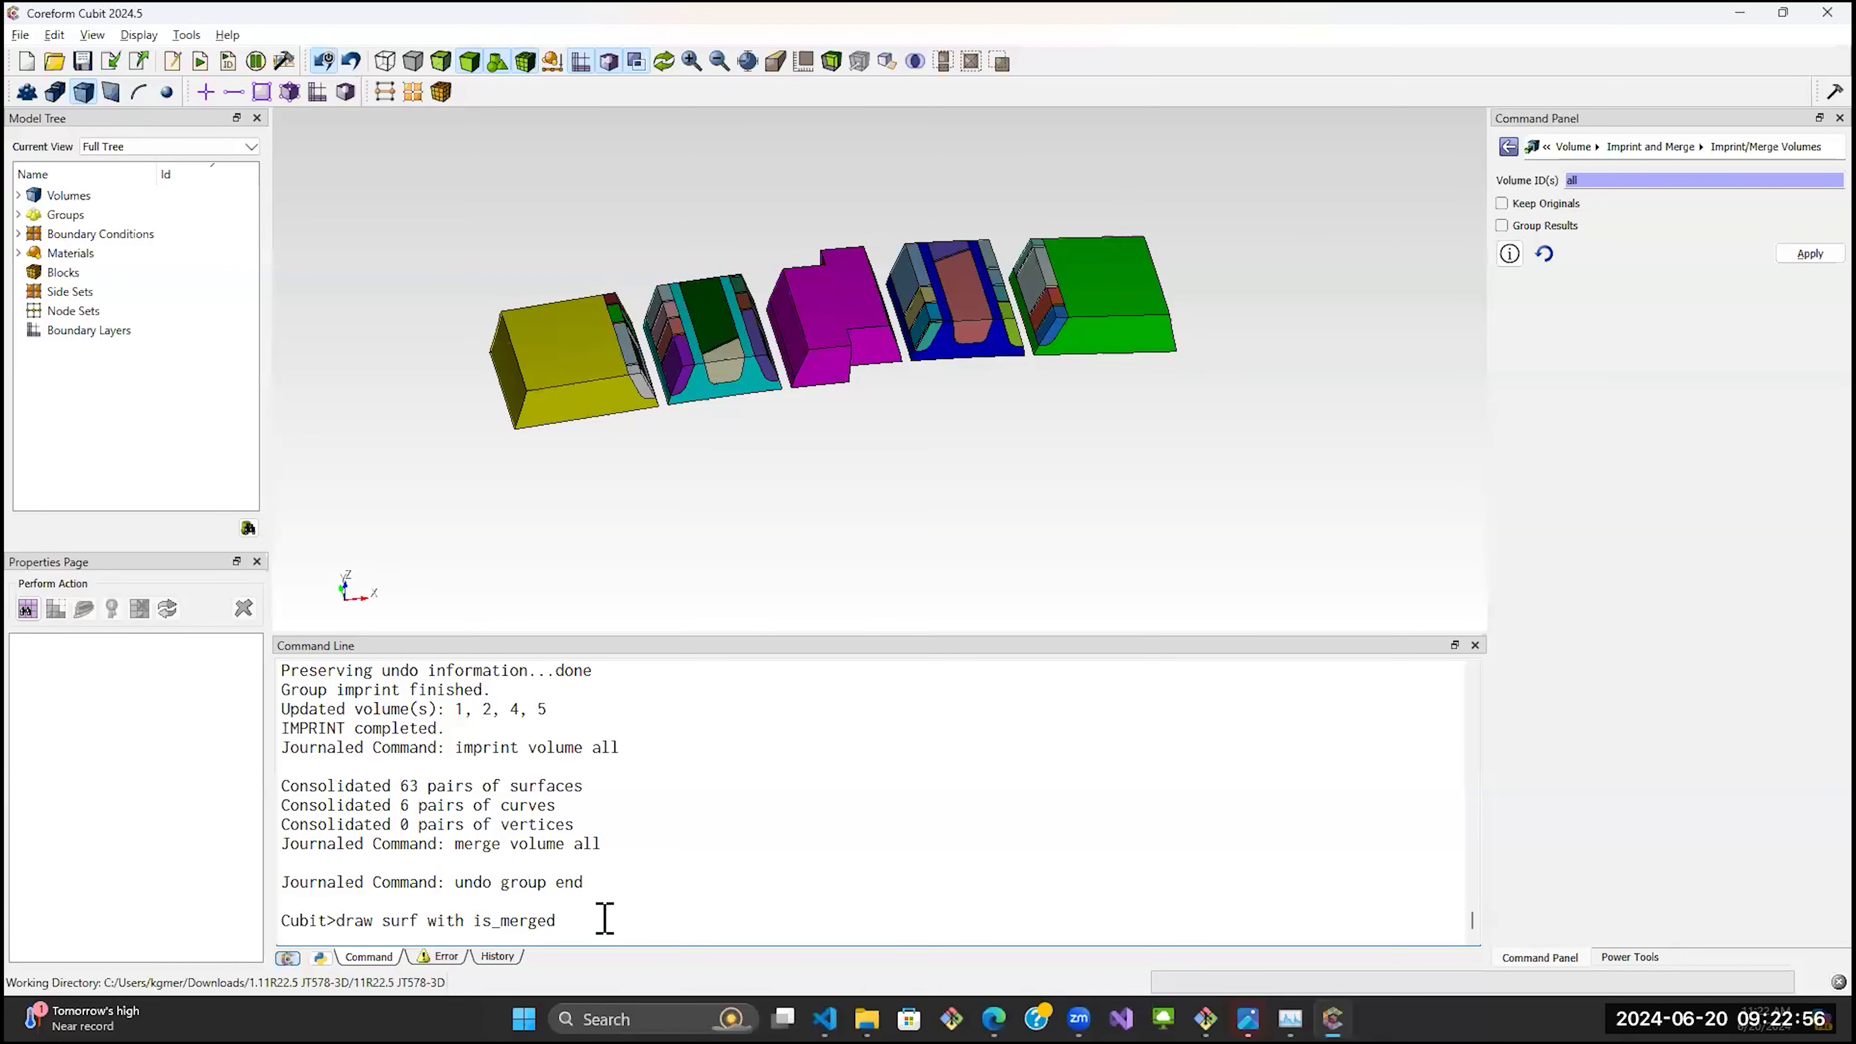
key("Return")
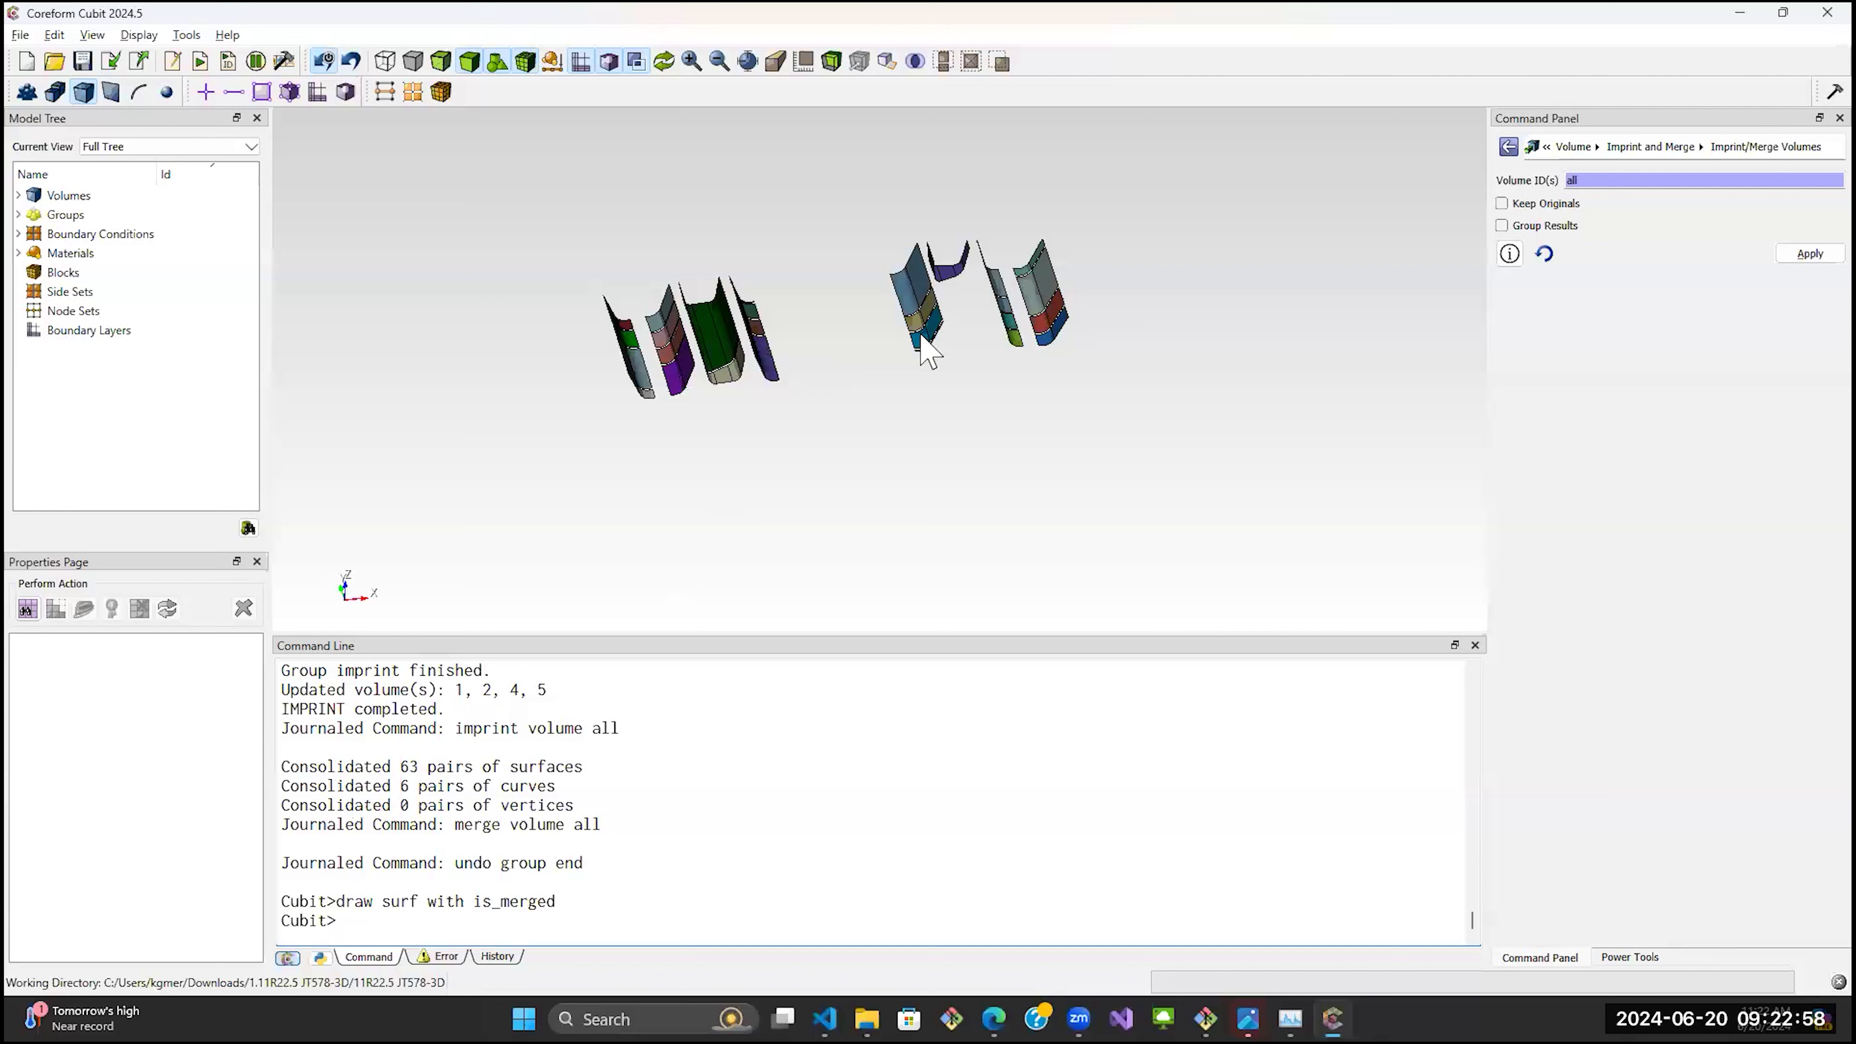
scroll(928, 353, "up", 3)
middle_click_drag(949, 362, 951, 431)
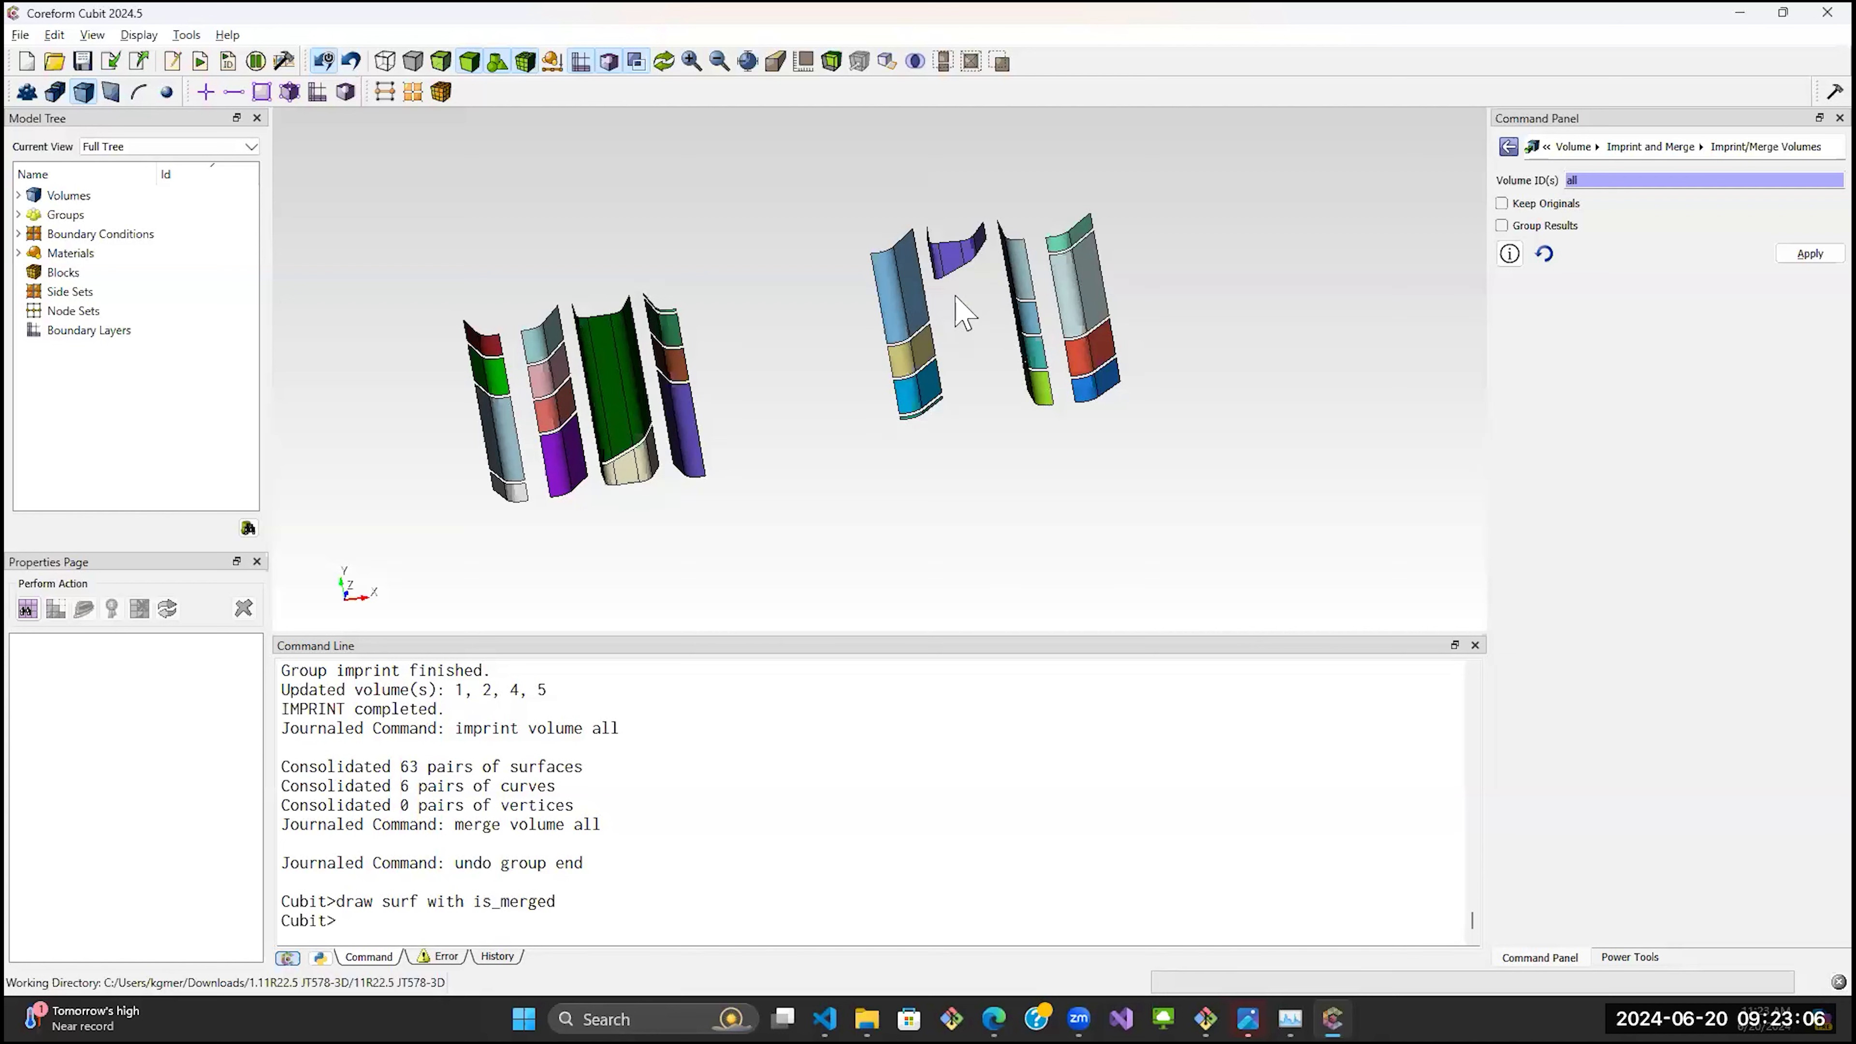
left_click(379, 914)
type("disp")
key("Return")
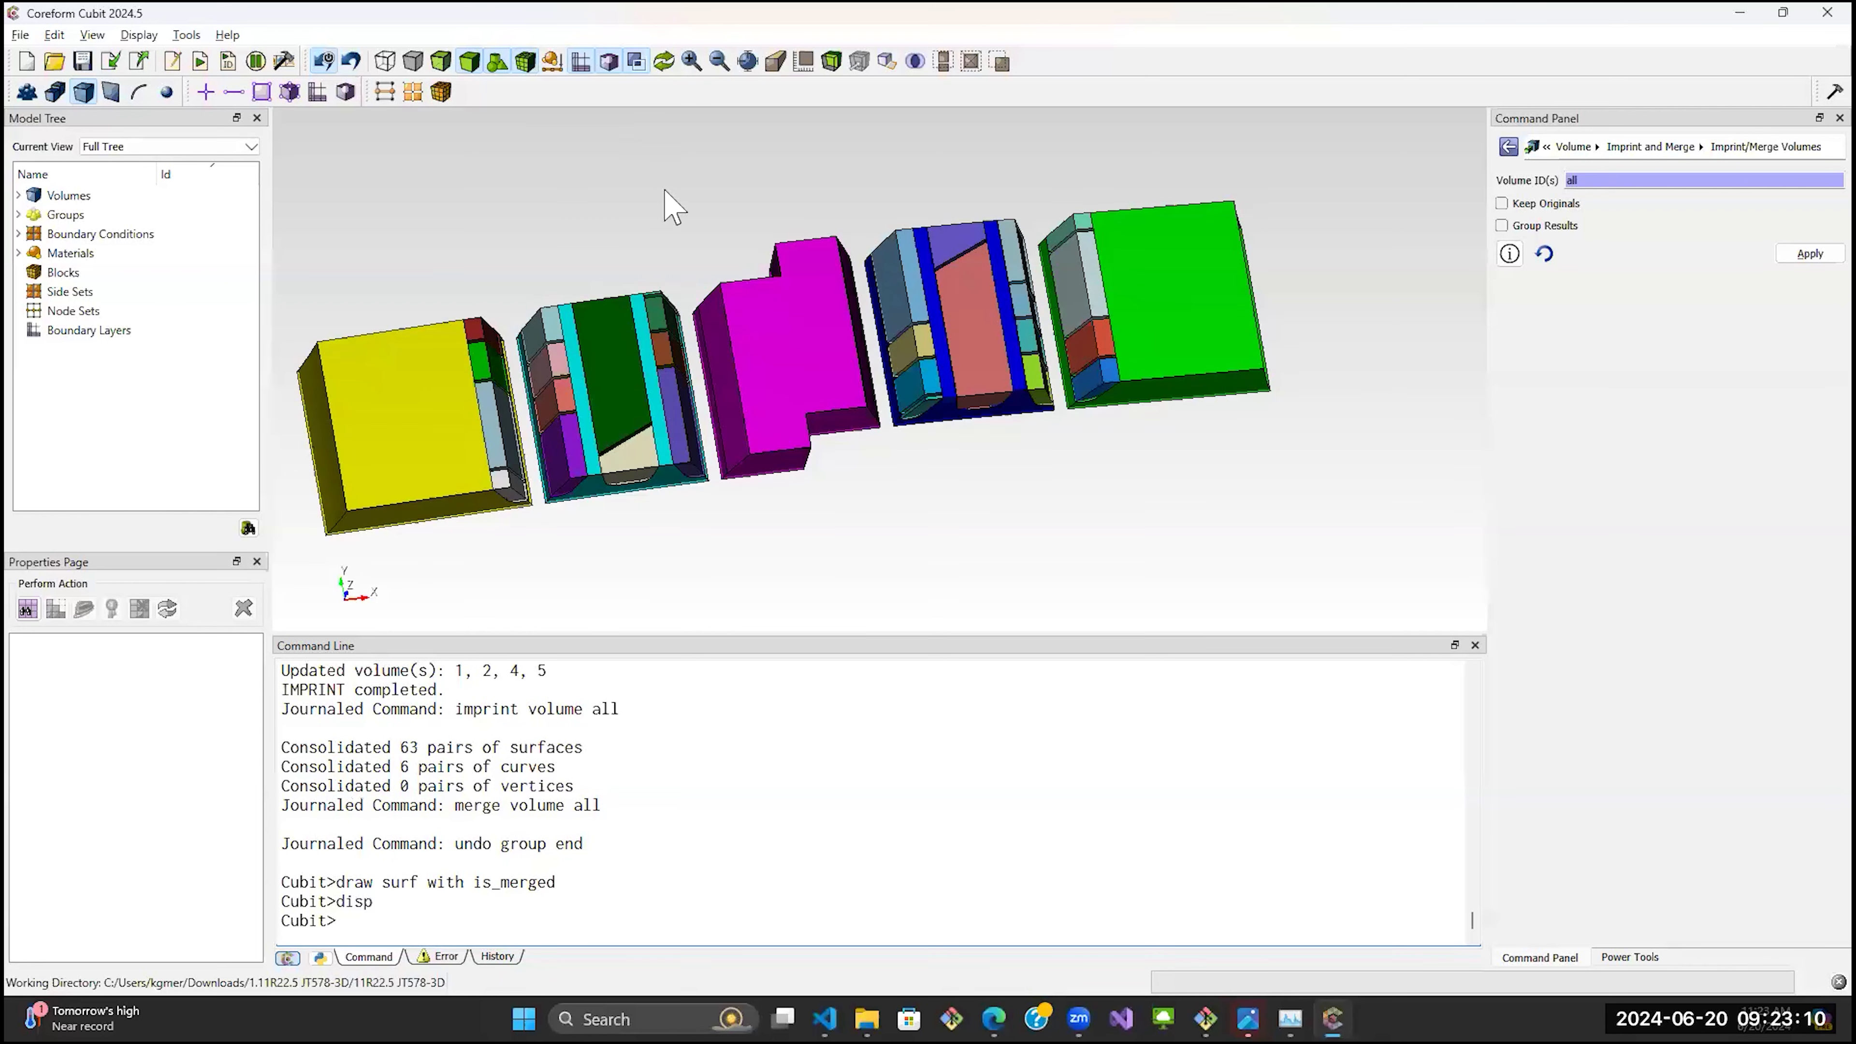
Draw the blue base volume of the fourth tread block alone, examine its imprinted grooves, and redisplay all blocks.
left_click(1001, 285)
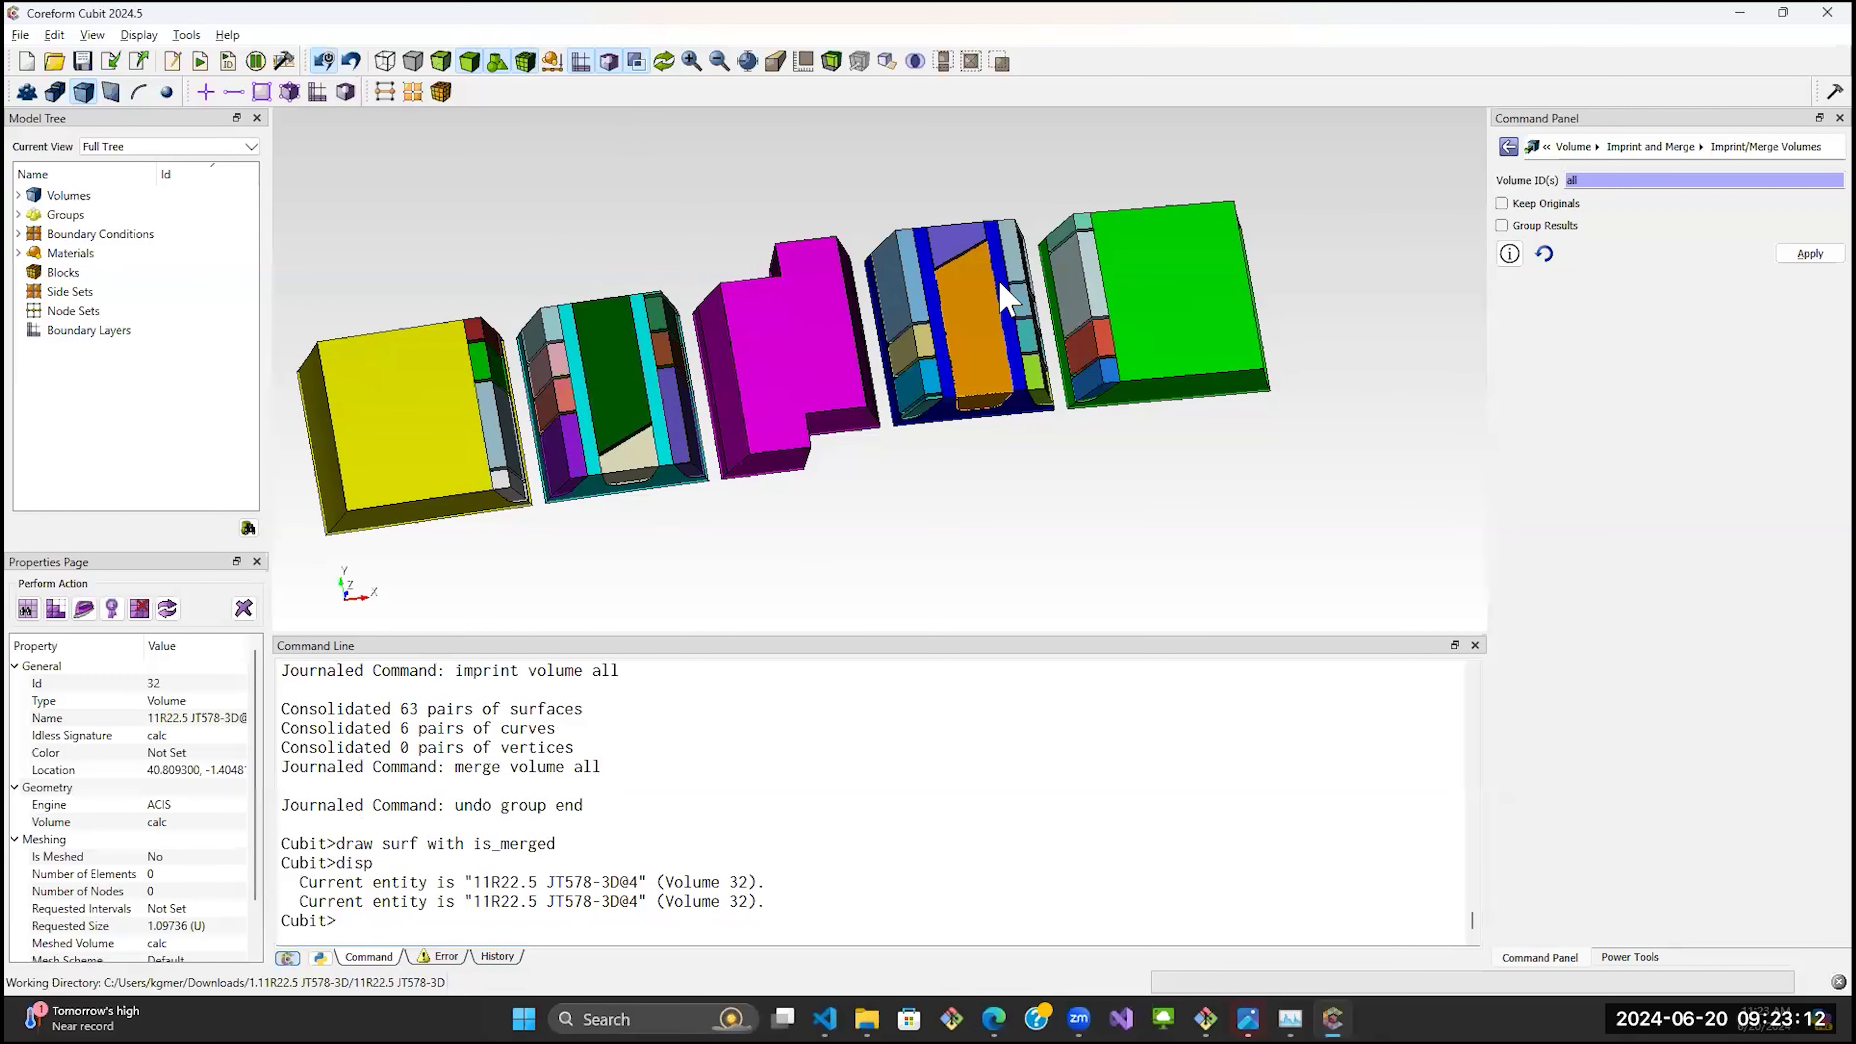
left_click(1003, 288)
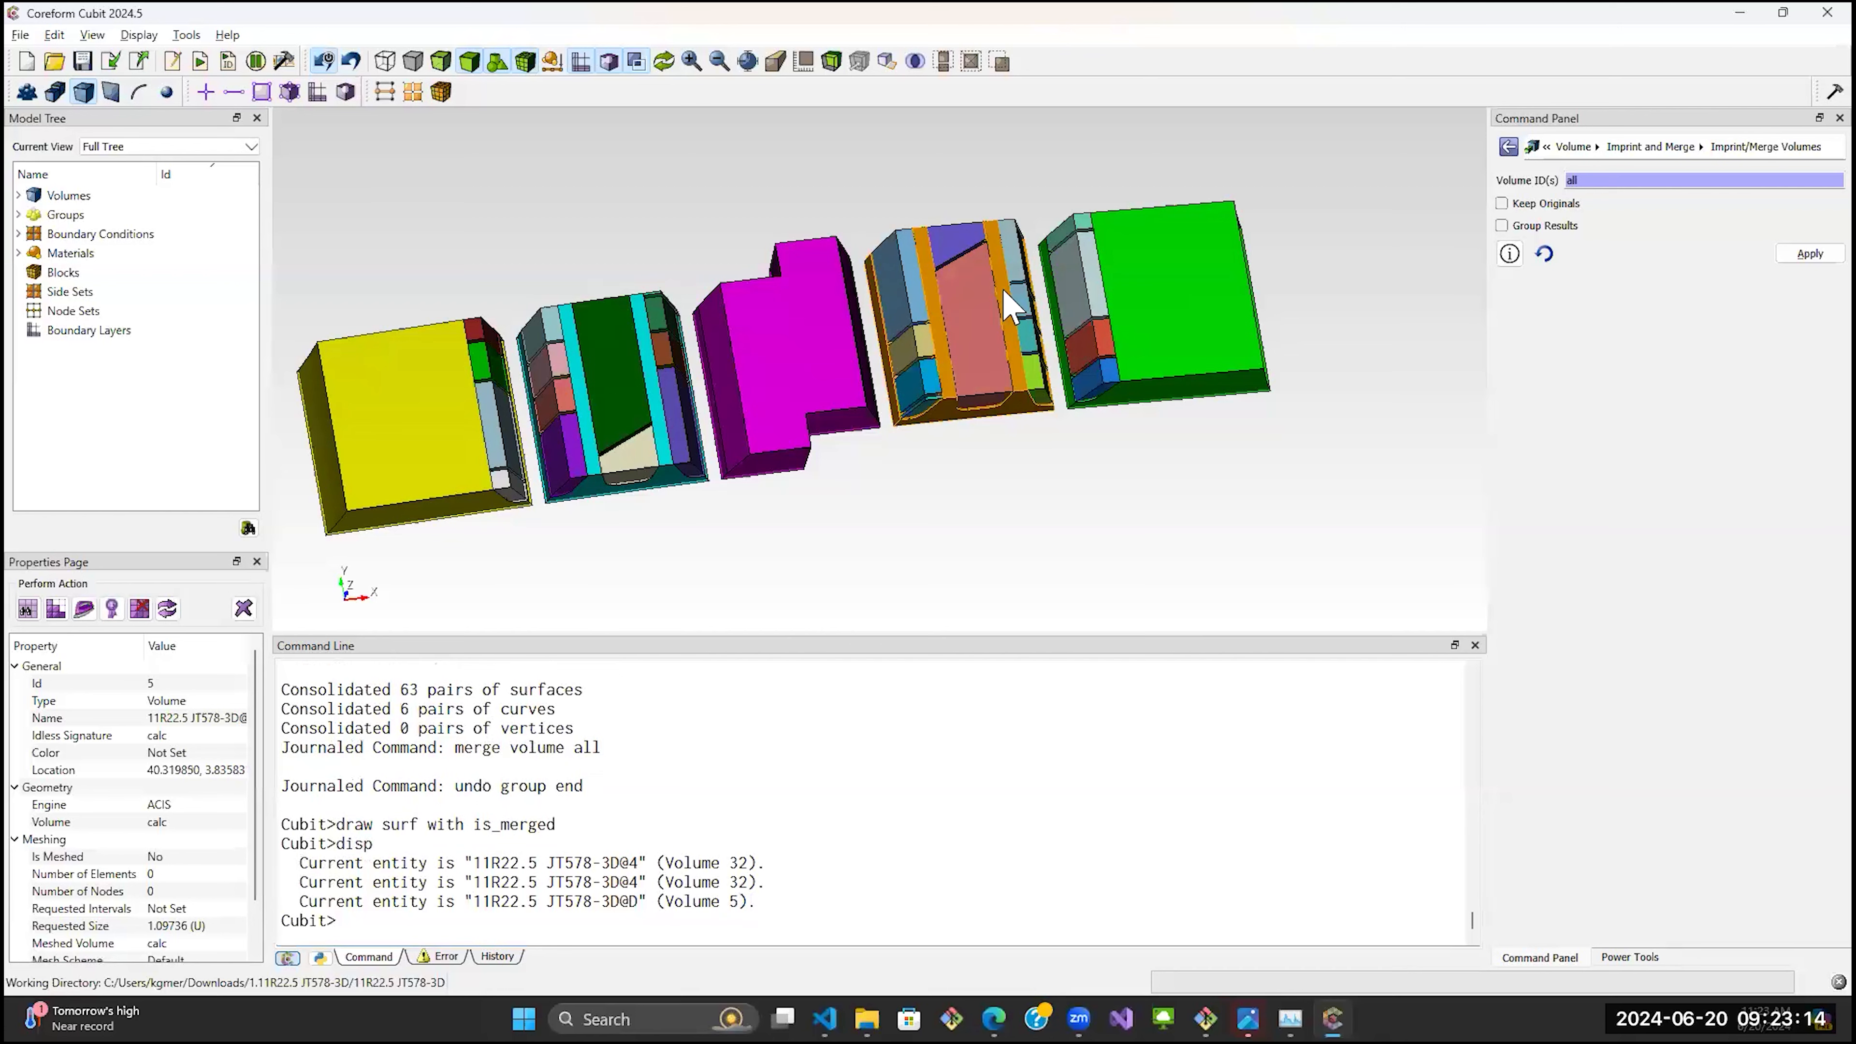
right_click(1003, 289)
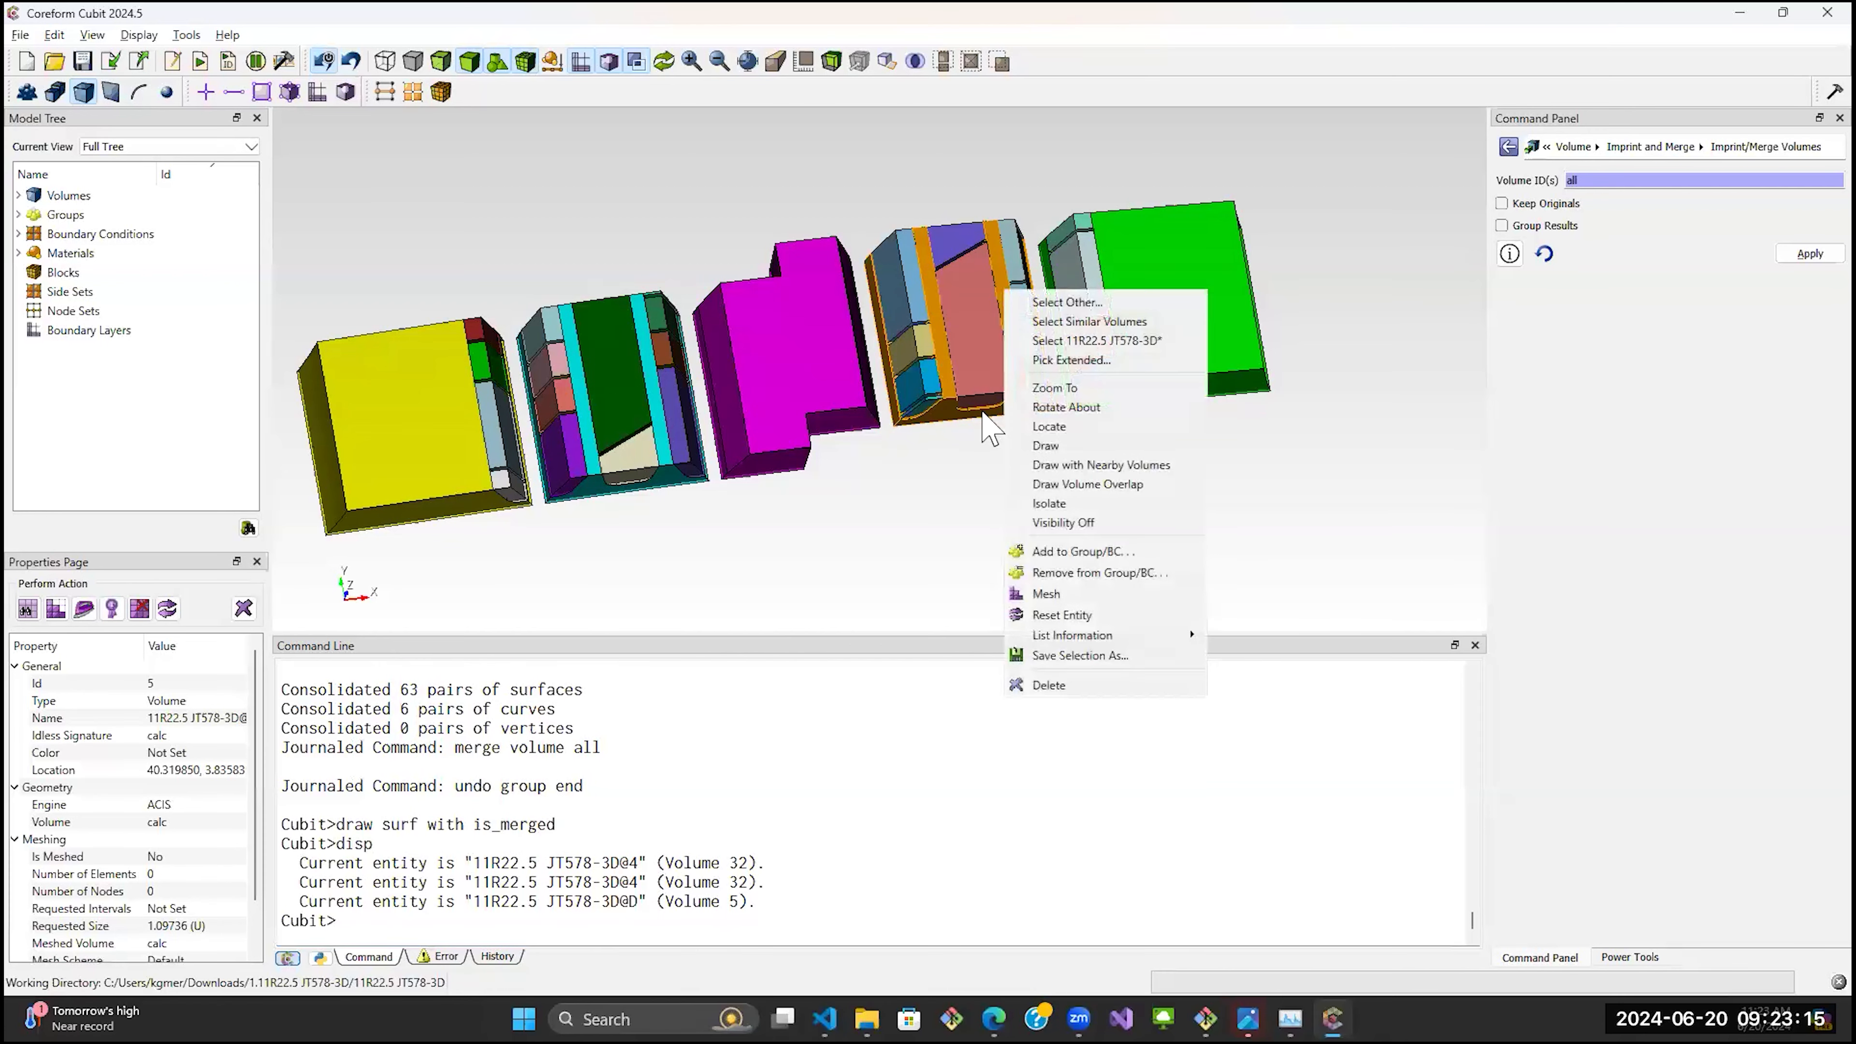
left_click(1052, 446)
scroll(985, 365, "up", 5)
mouse_move(906, 410)
middle_mouse_down()
mouse_move(824, 415)
mouse_move(912, 422)
middle_mouse_up()
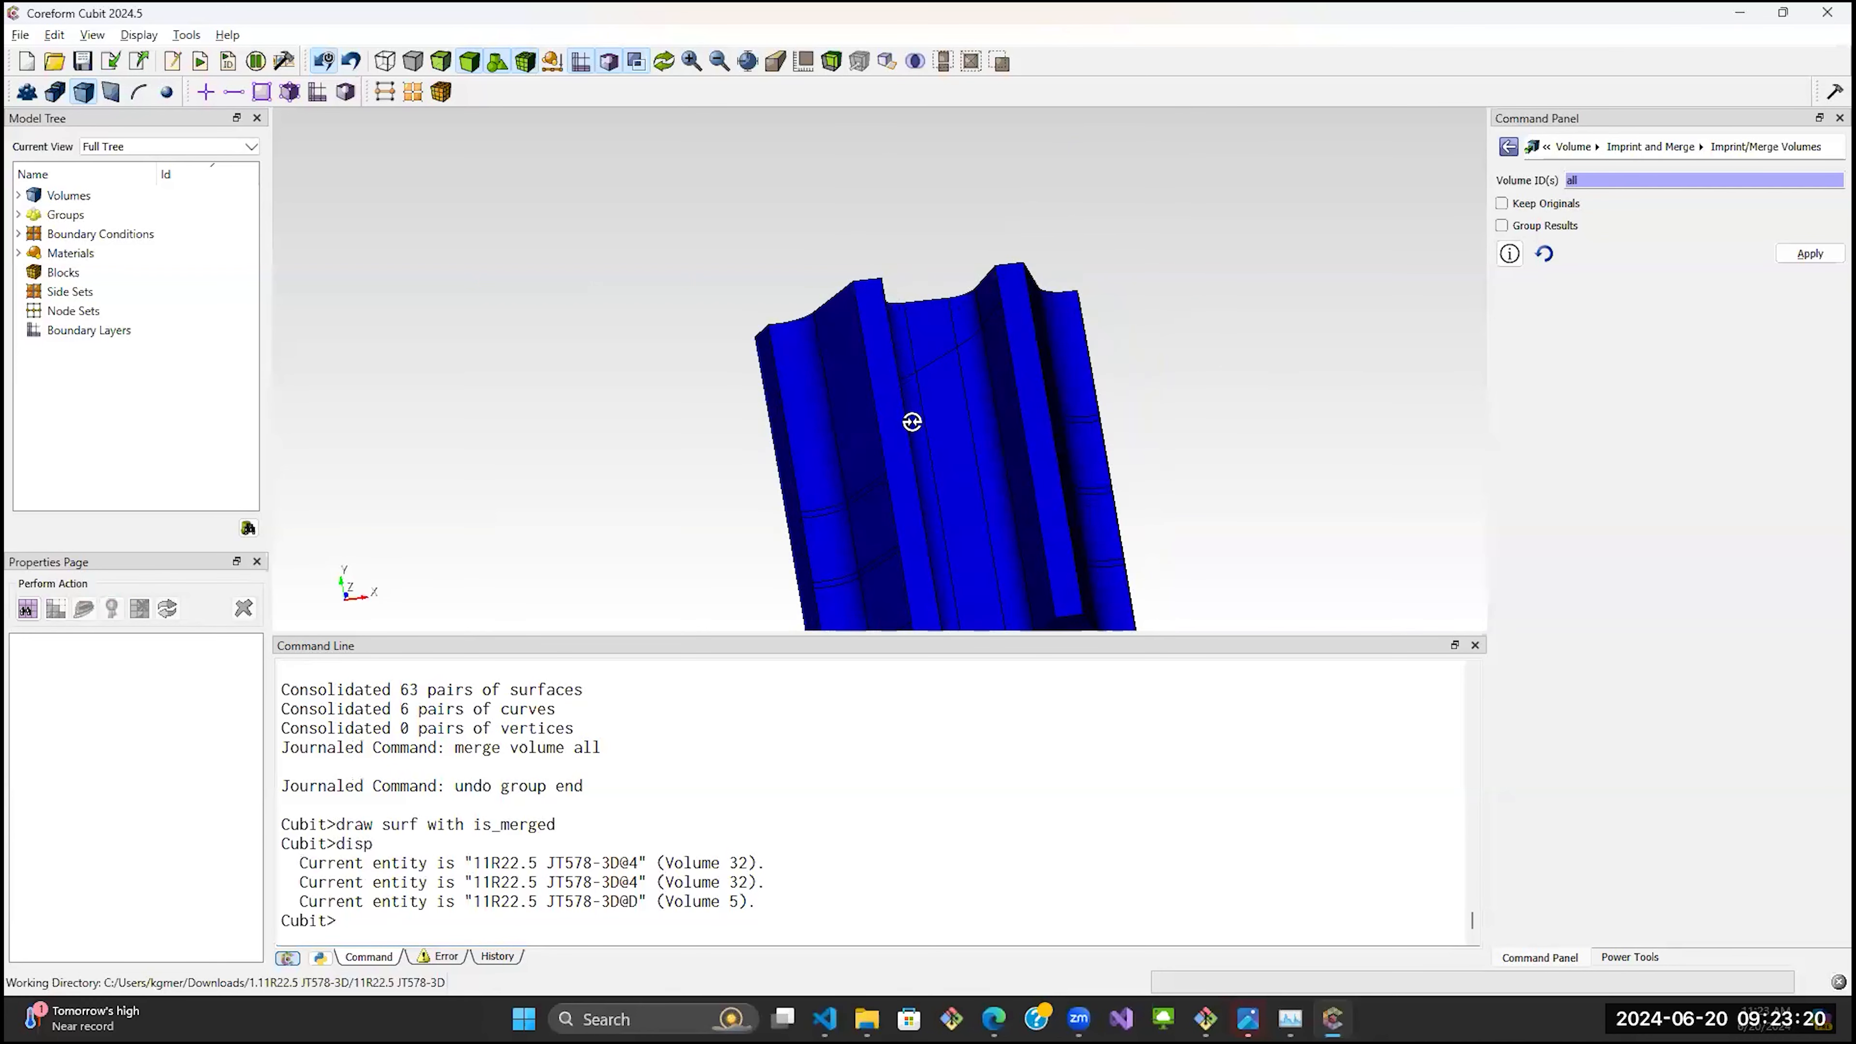
scroll(932, 391, "down", 3)
middle_click_drag(917, 438, 930, 362)
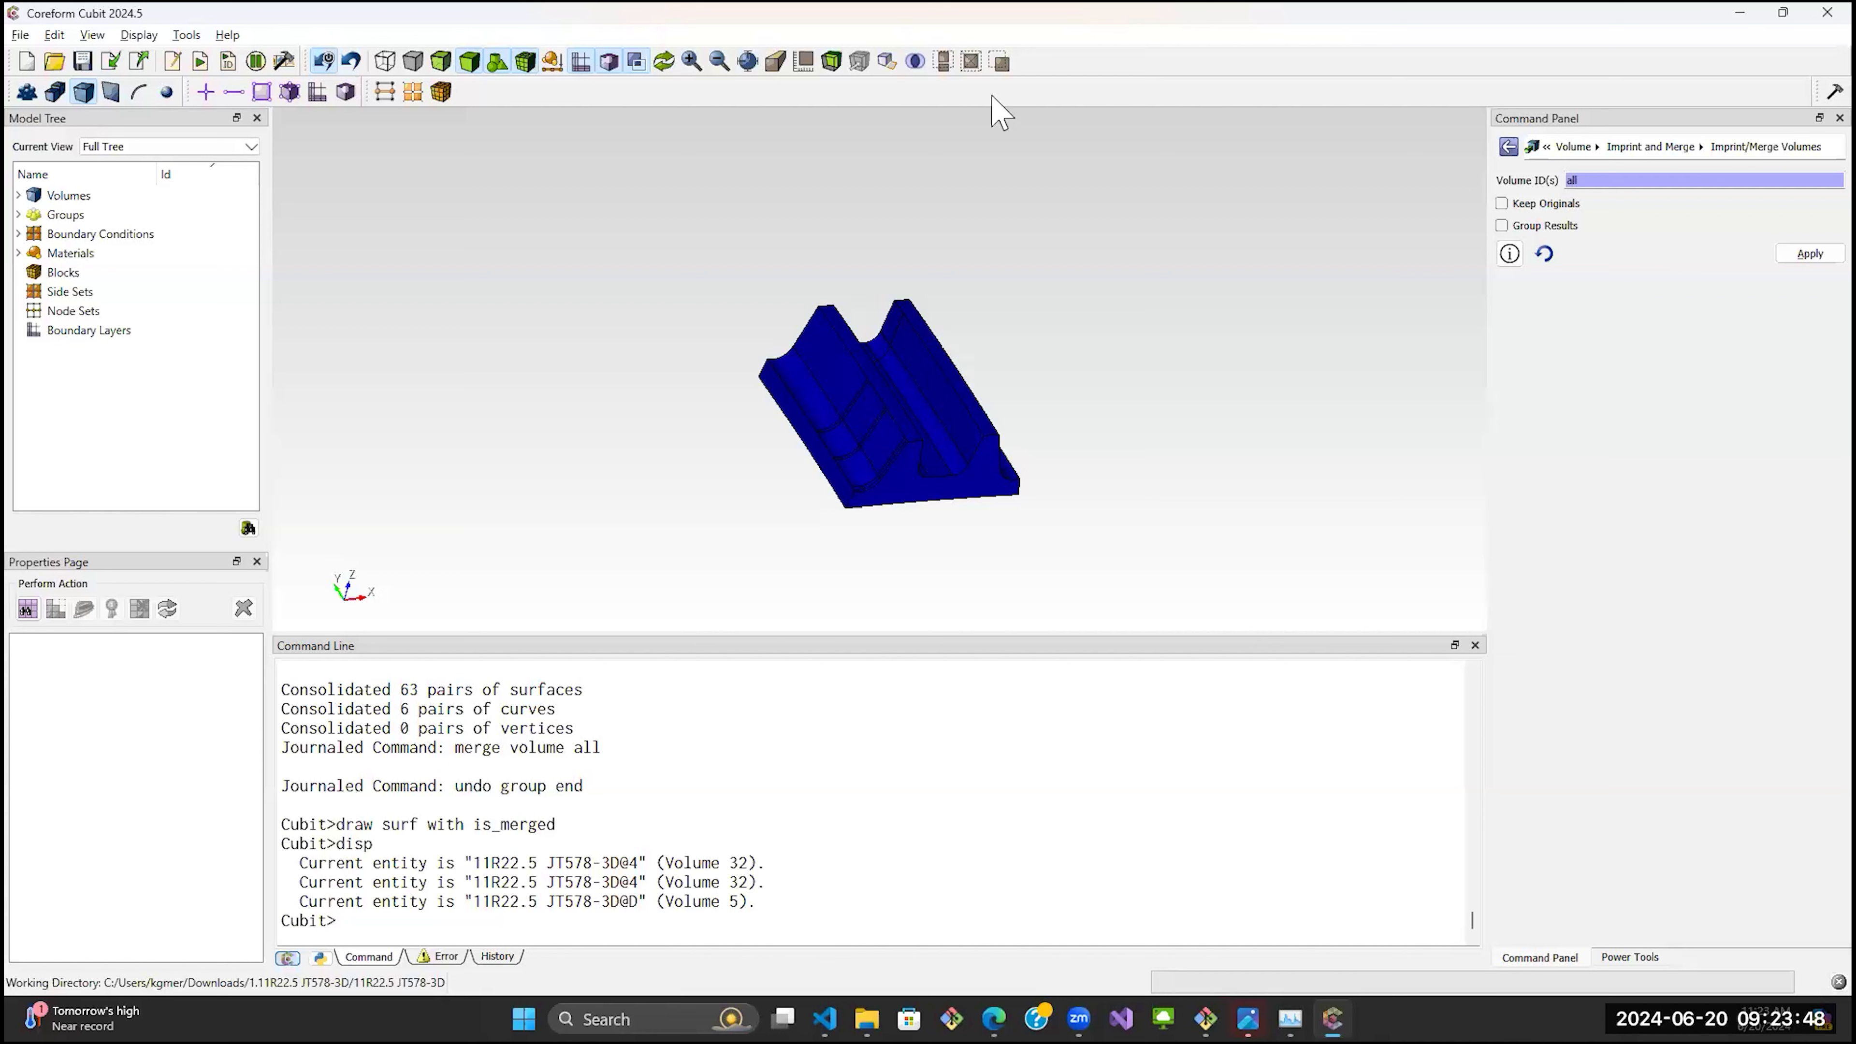
left_click(662, 67)
left_click_drag(995, 412, 920, 422)
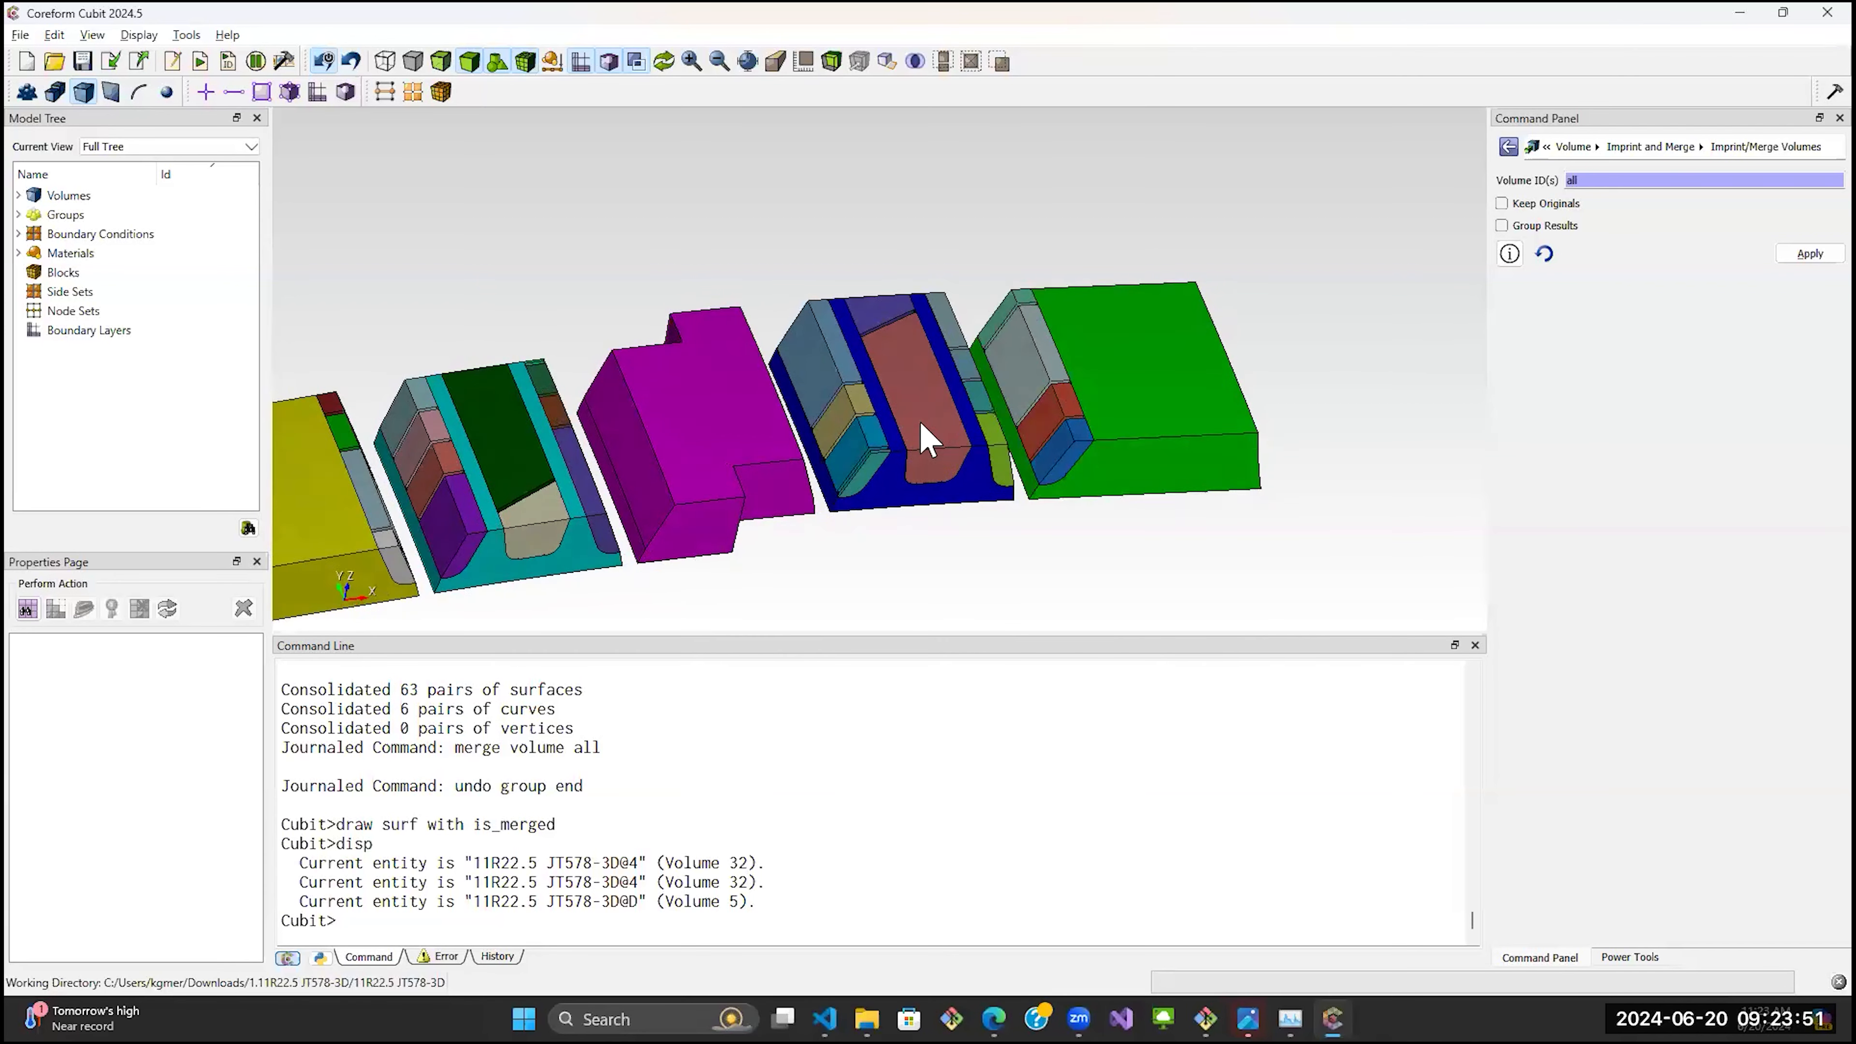
Tolerant imprint volumes 5, 32 and 33 with merging enabled and a tolerance of .006.
left_click(1649, 147)
left_click(1559, 257)
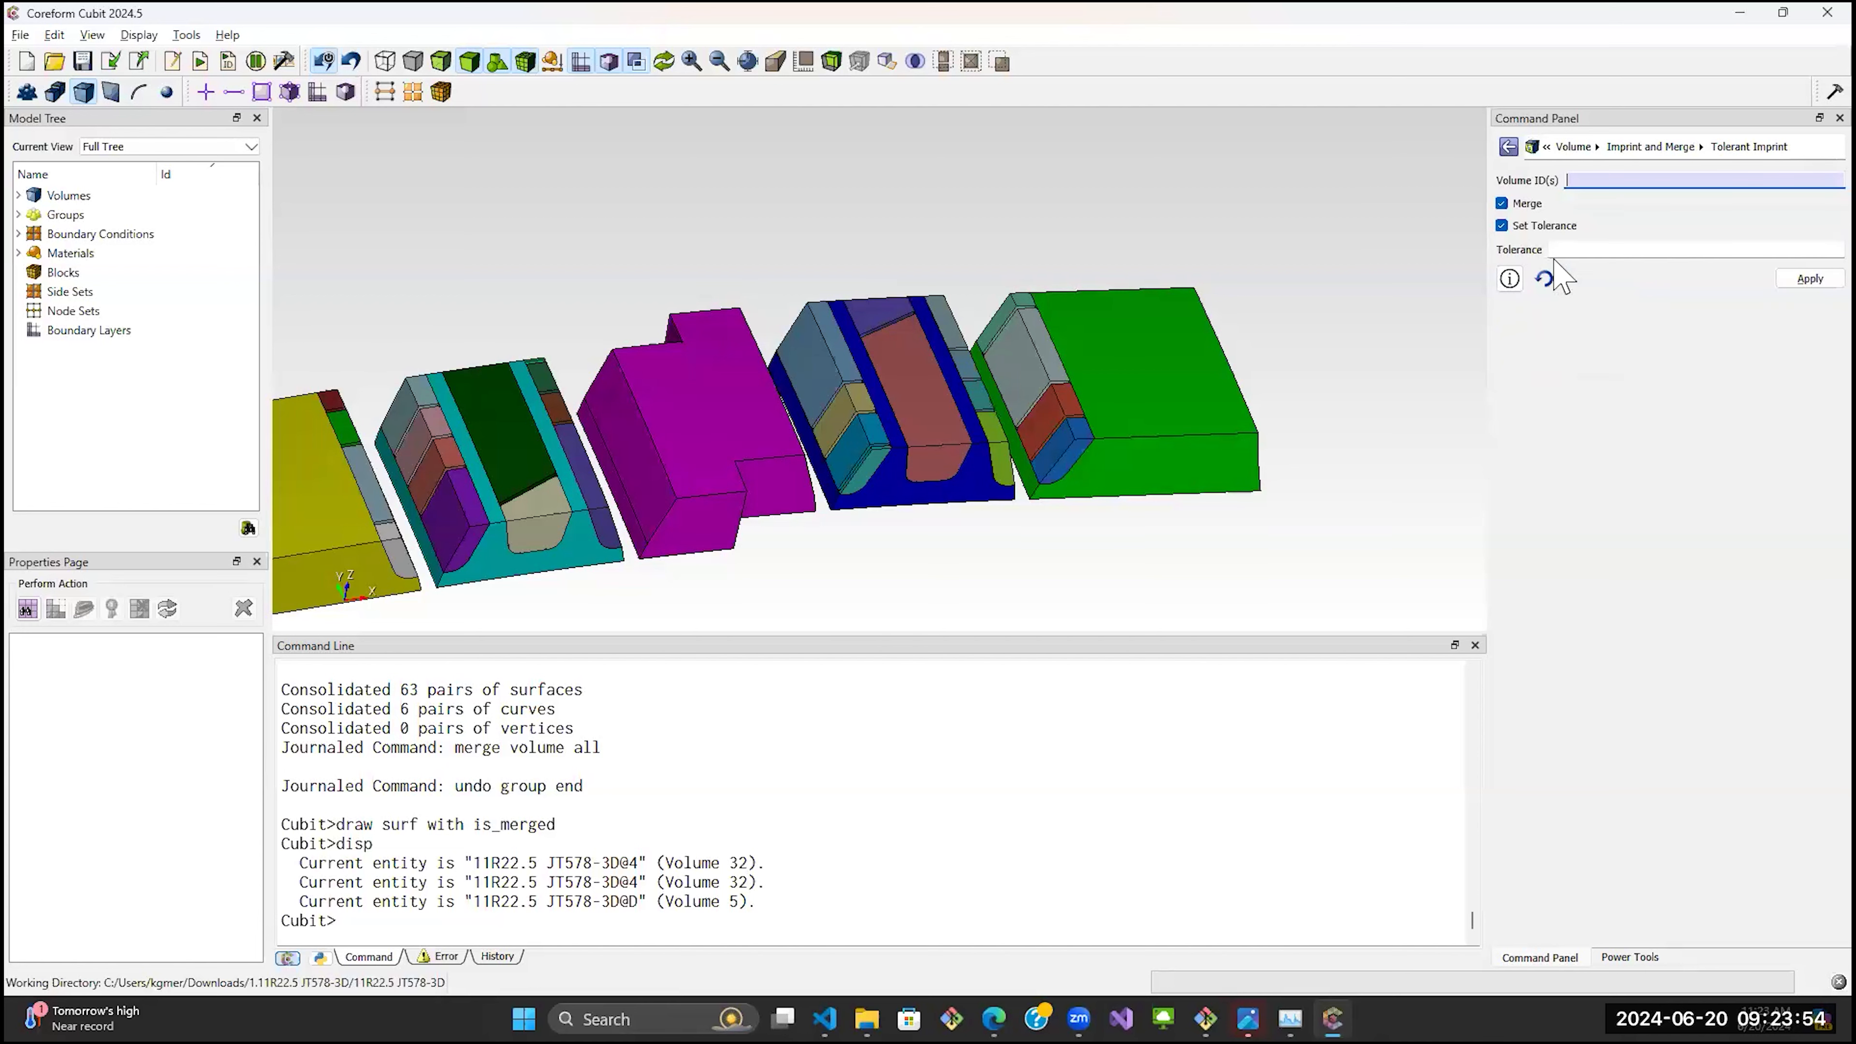
left_click(899, 501)
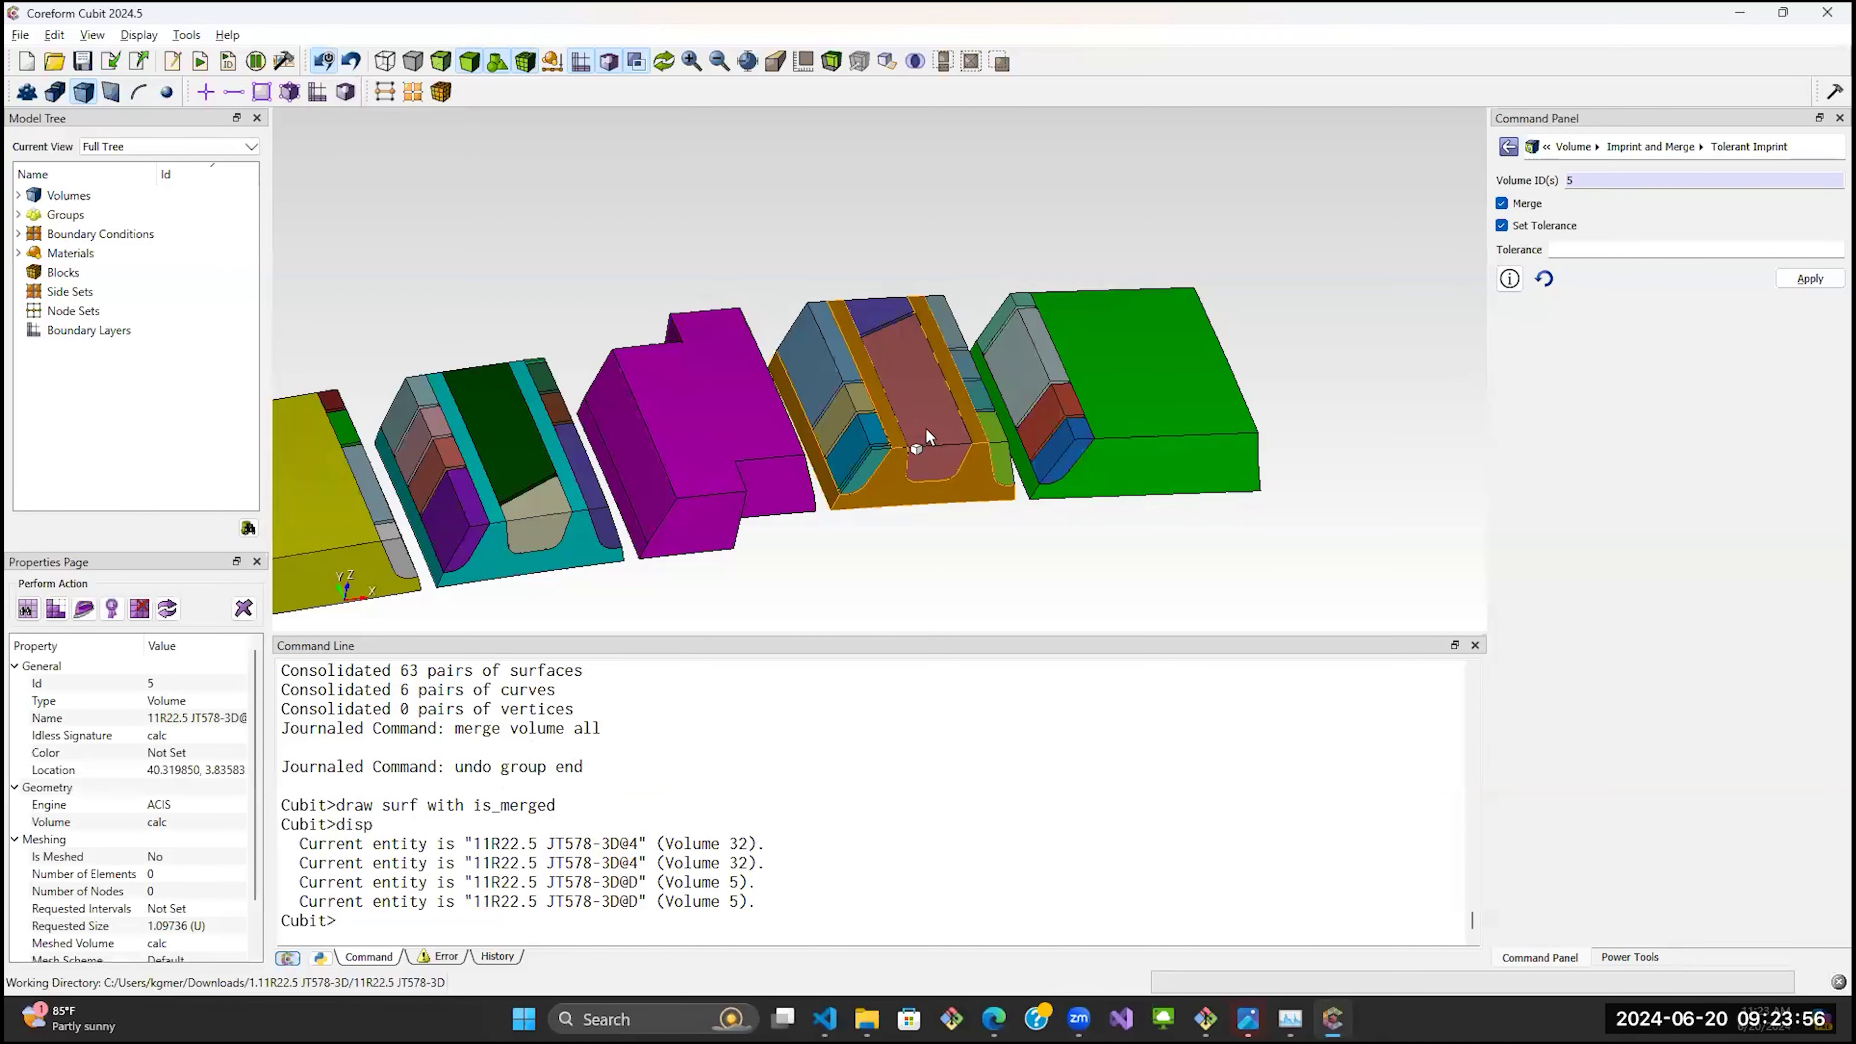
left_click(920, 439, "ctrl")
left_click(889, 315, "ctrl")
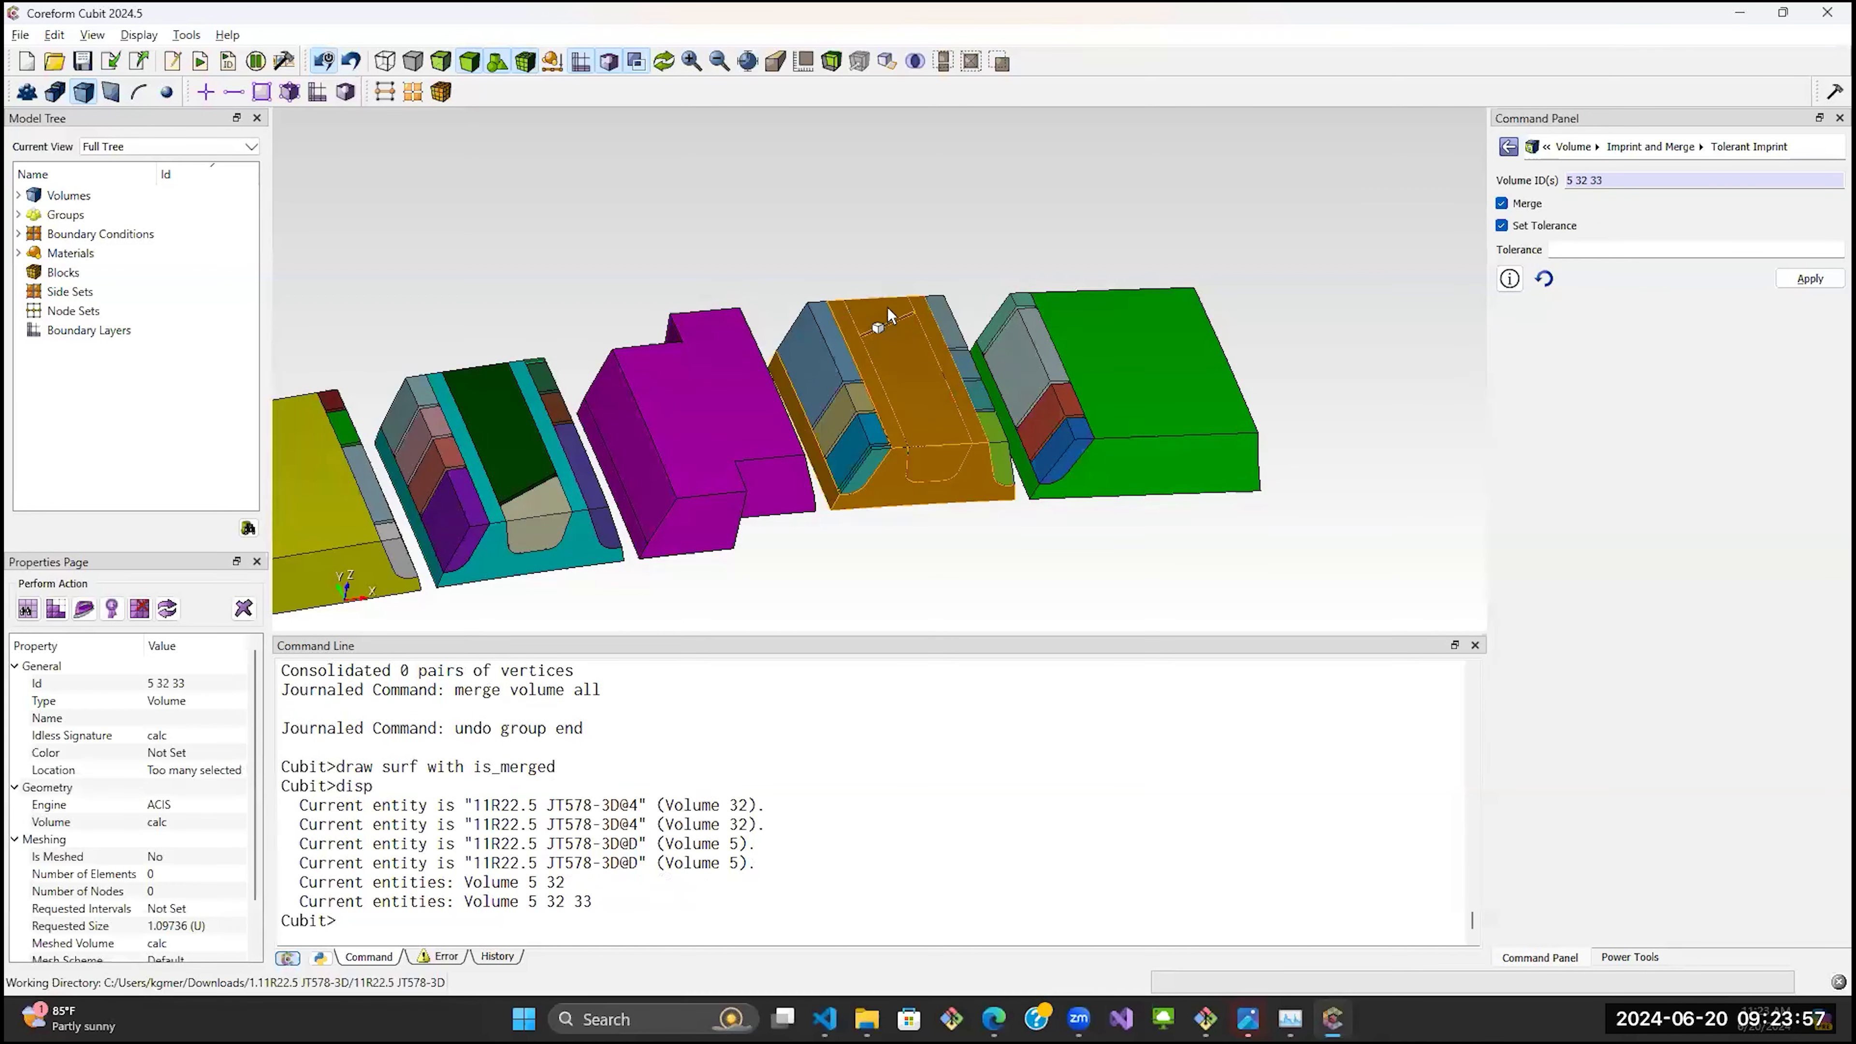
left_click(1563, 252)
type(".006")
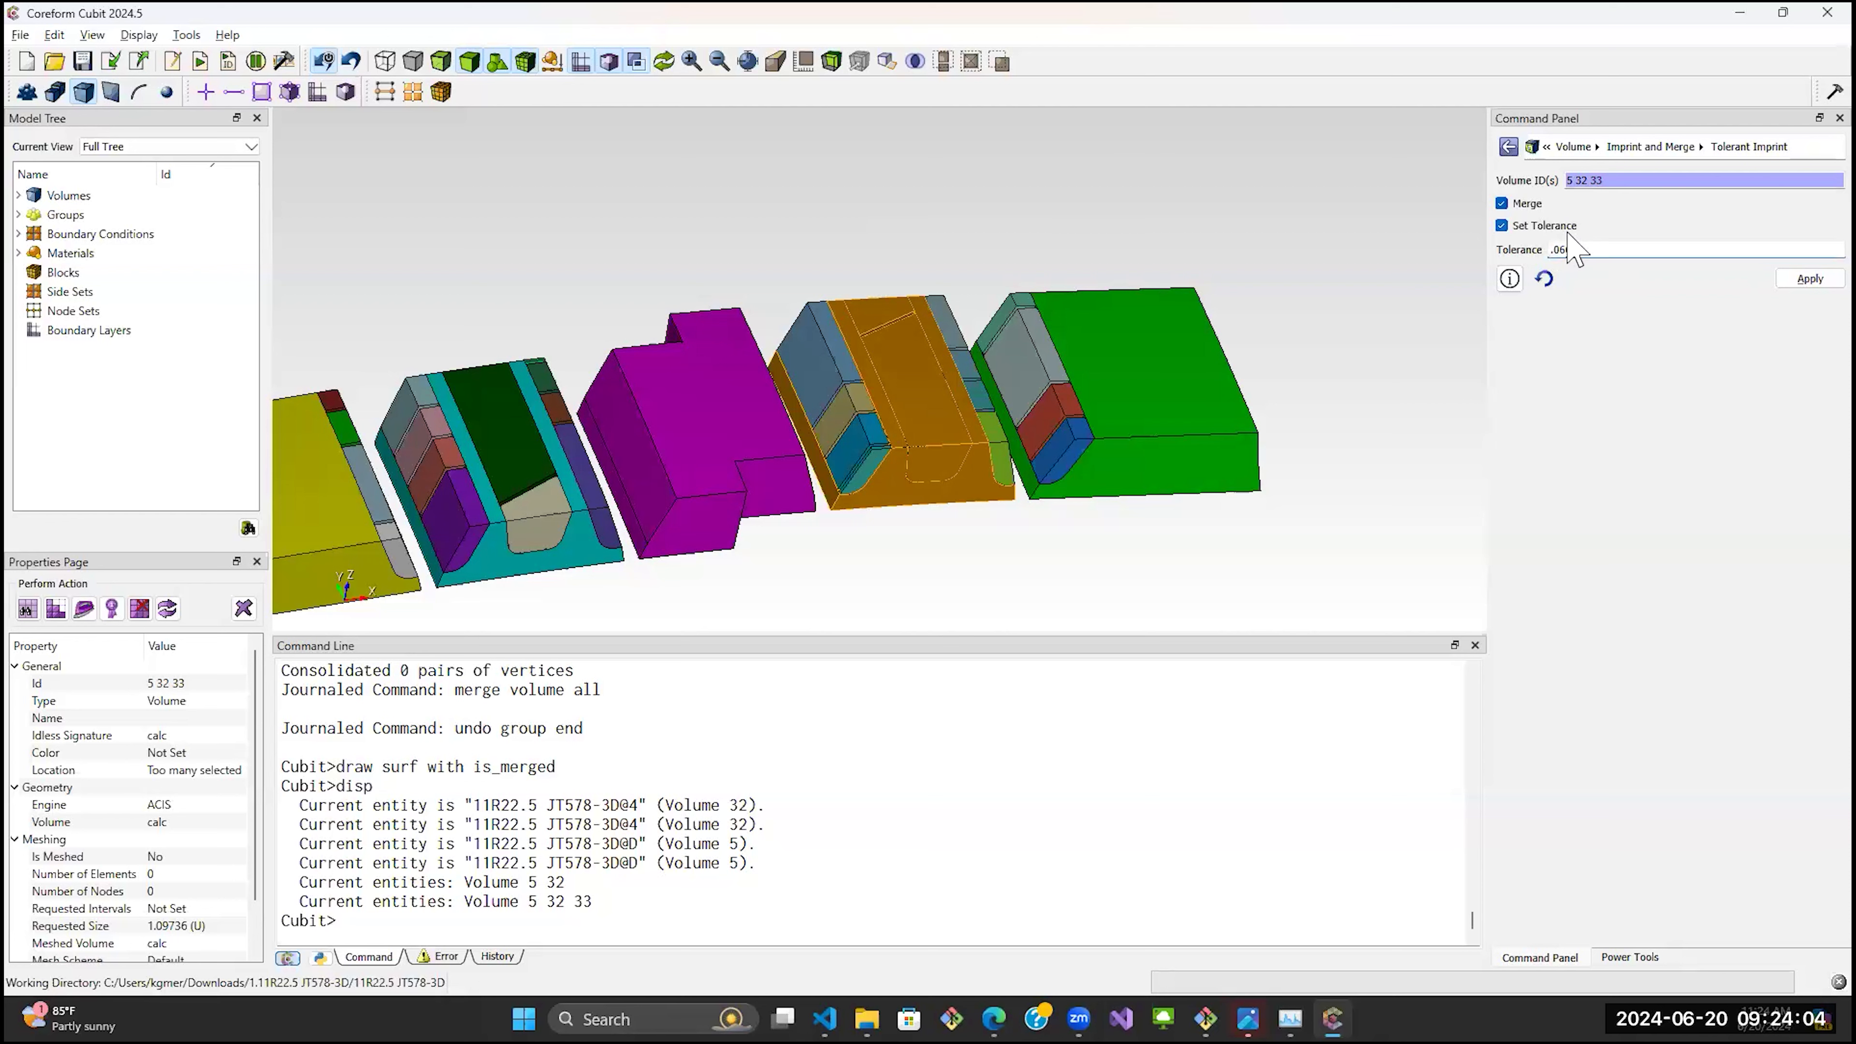
key("BackSpace")
key("BackSpace")
left_click(1603, 415)
left_click(1794, 283)
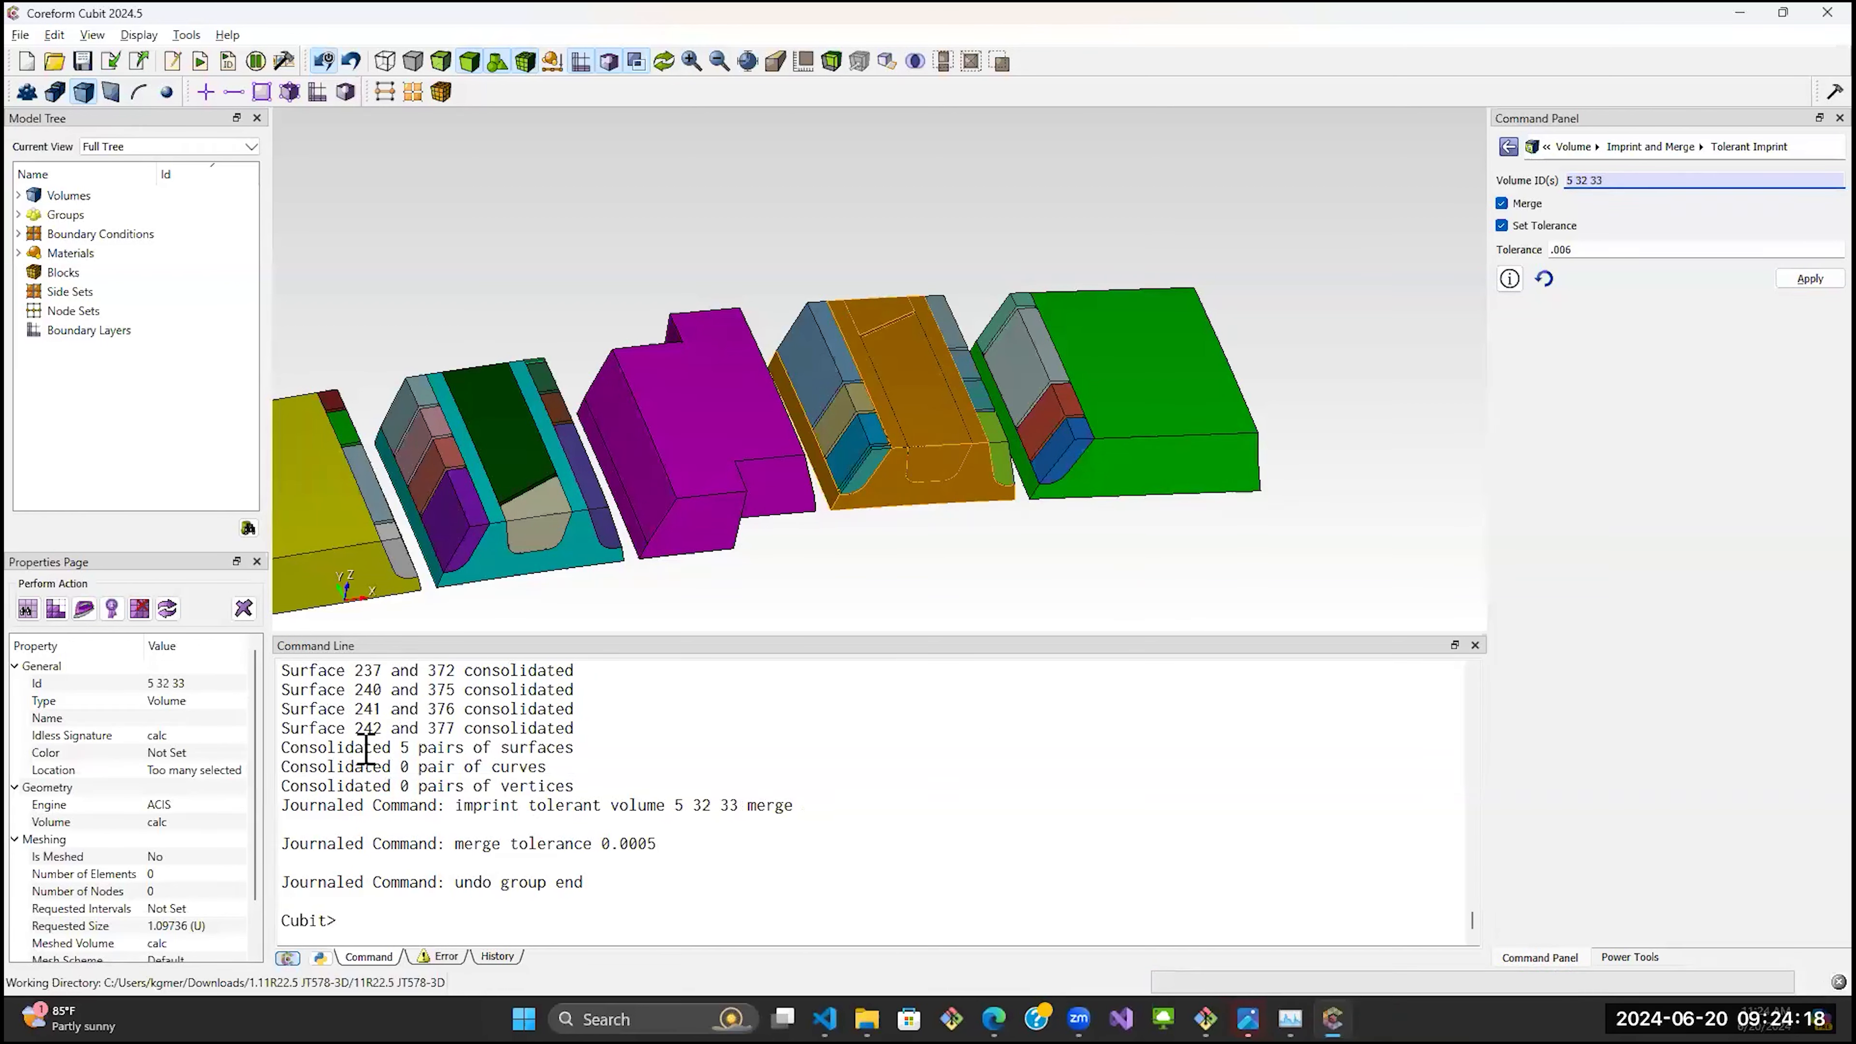
Review the surface, curve and vertex pairs consolidated by the tolerant imprint.
left_click_drag(594, 755, 393, 755)
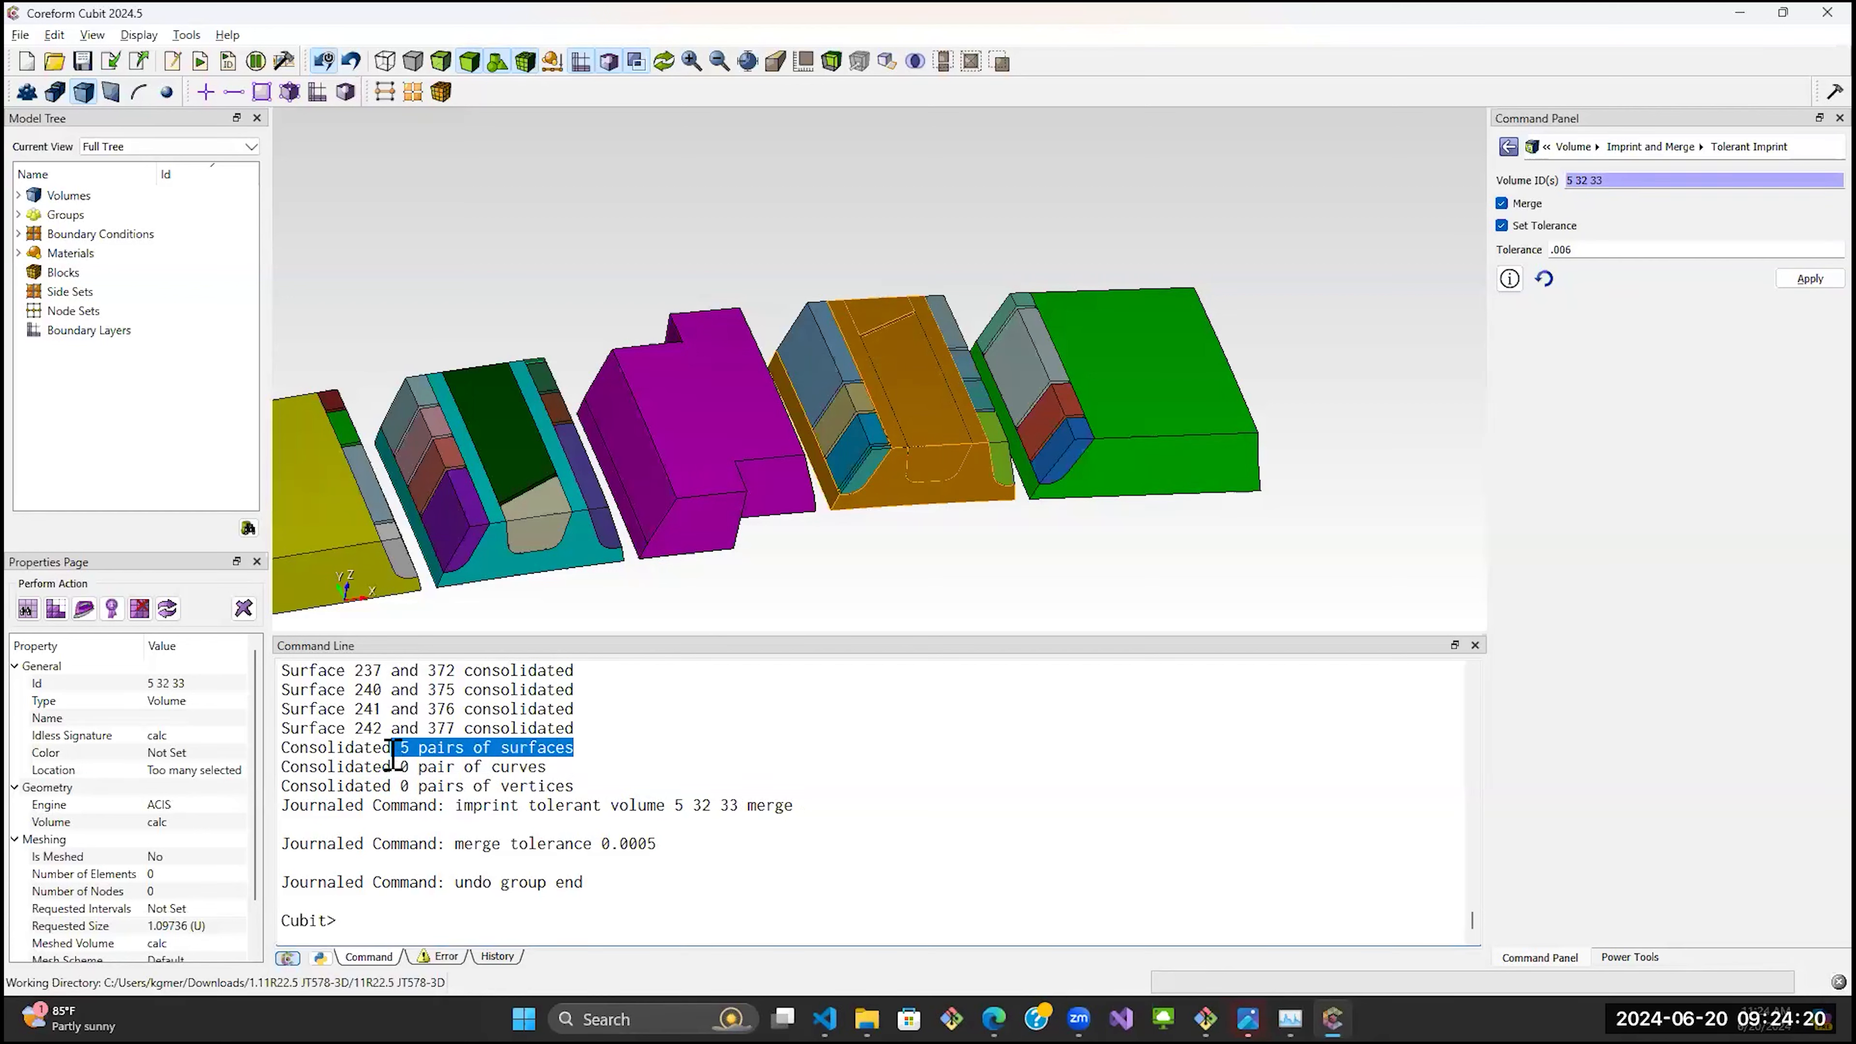
left_click_drag(557, 768, 397, 773)
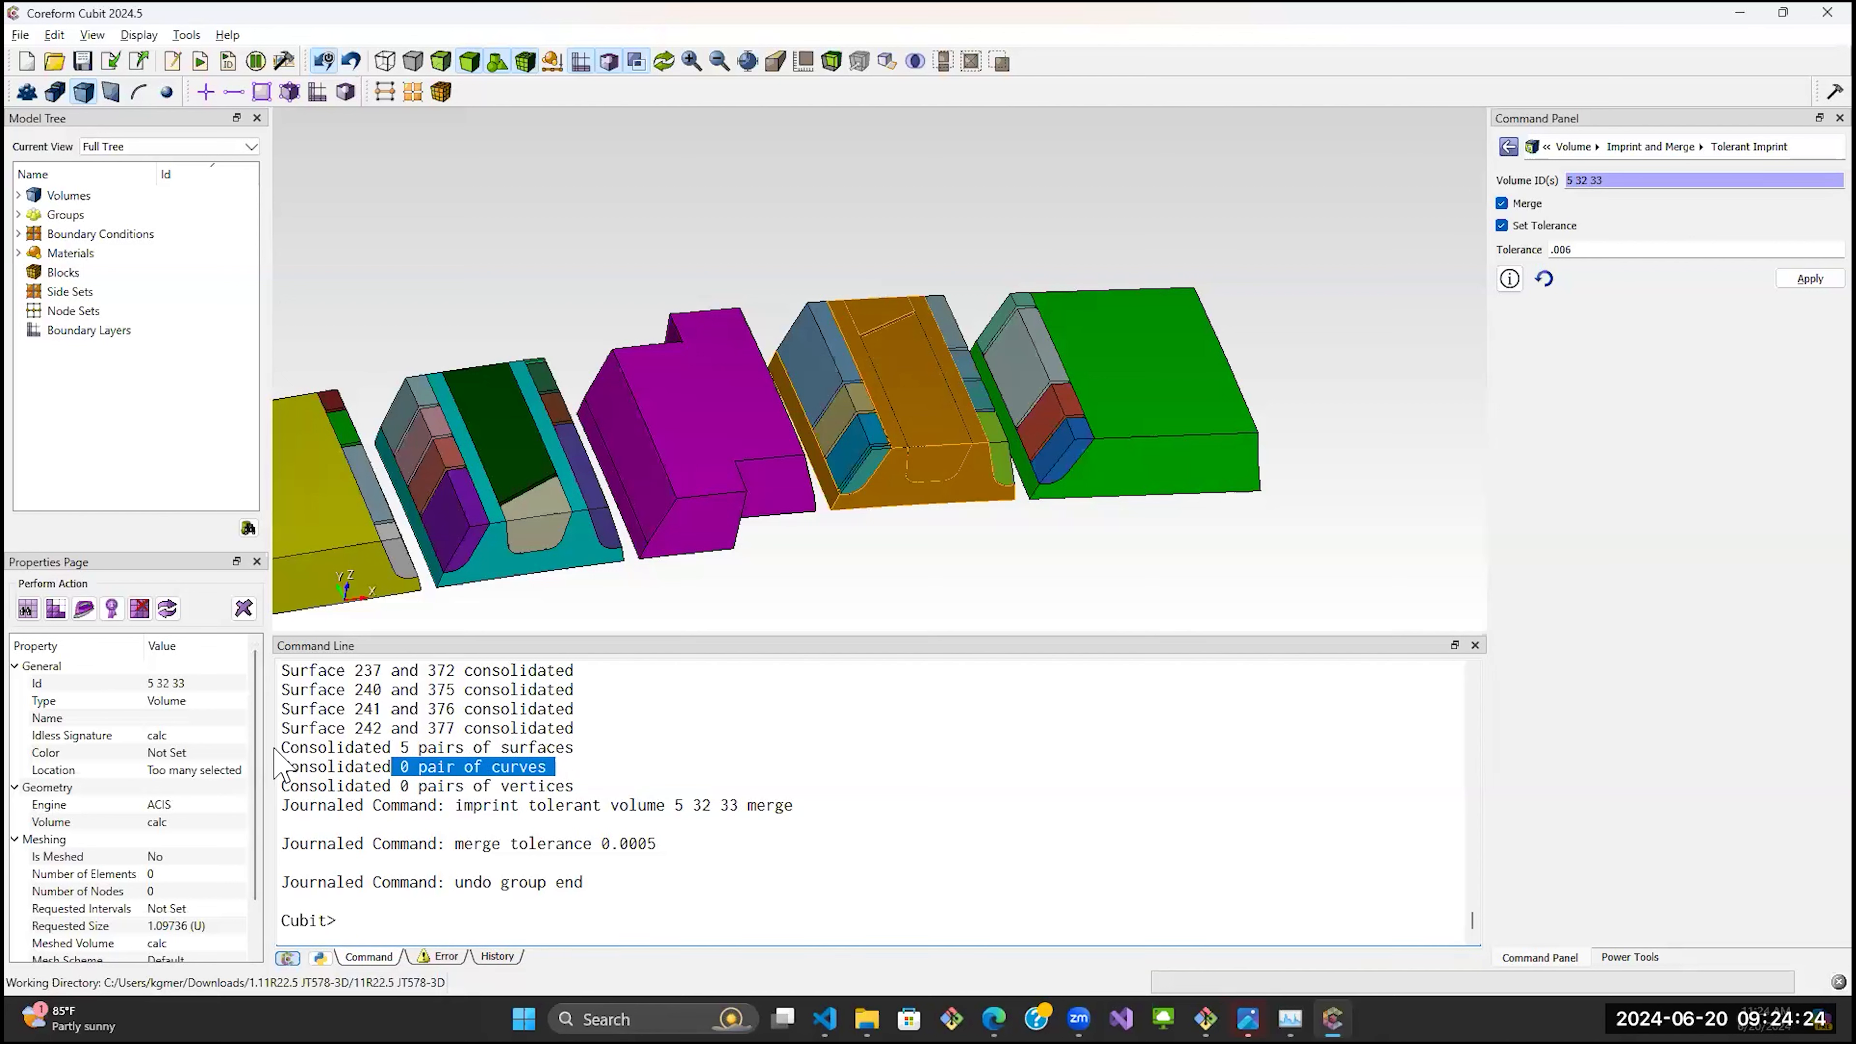
left_click_drag(279, 747, 583, 782)
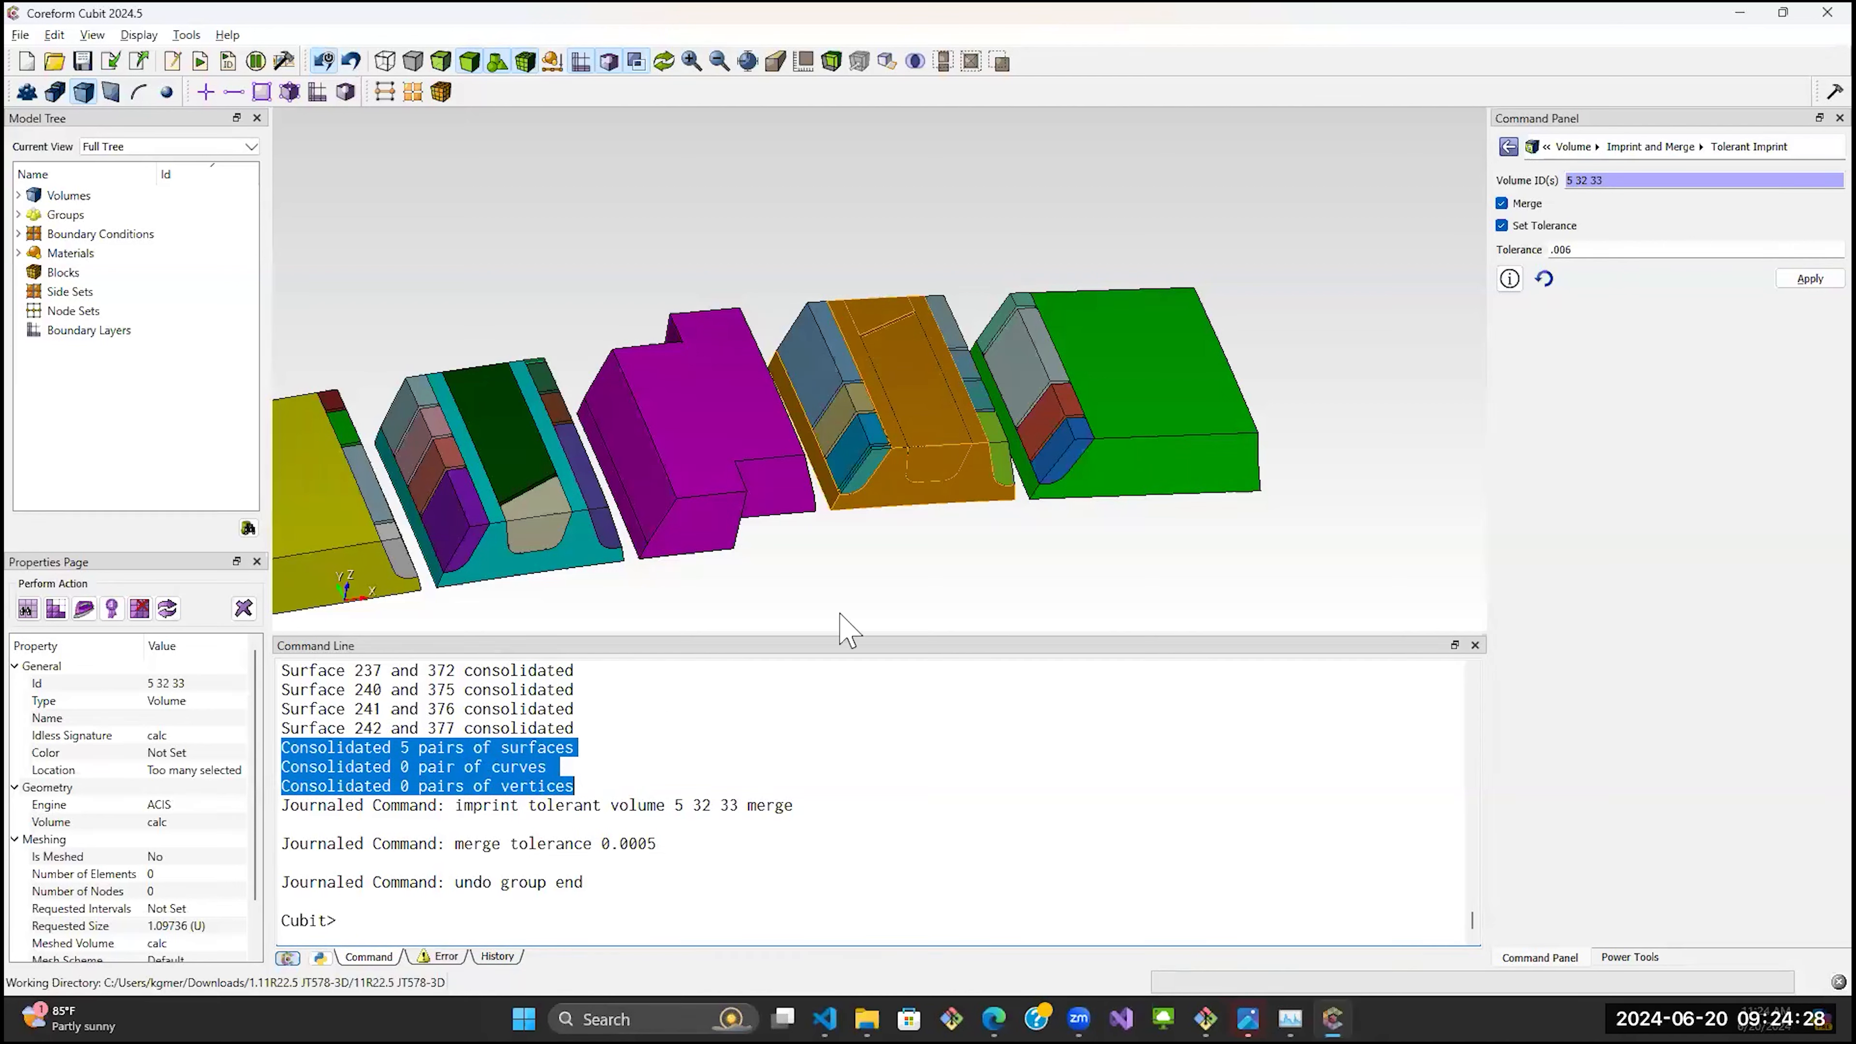
Clear the current selection, select all volumes of the five tread blocks, and mesh them at their existing size.
scroll(944, 540, "down", 5)
middle_click_drag(943, 540, 1067, 520)
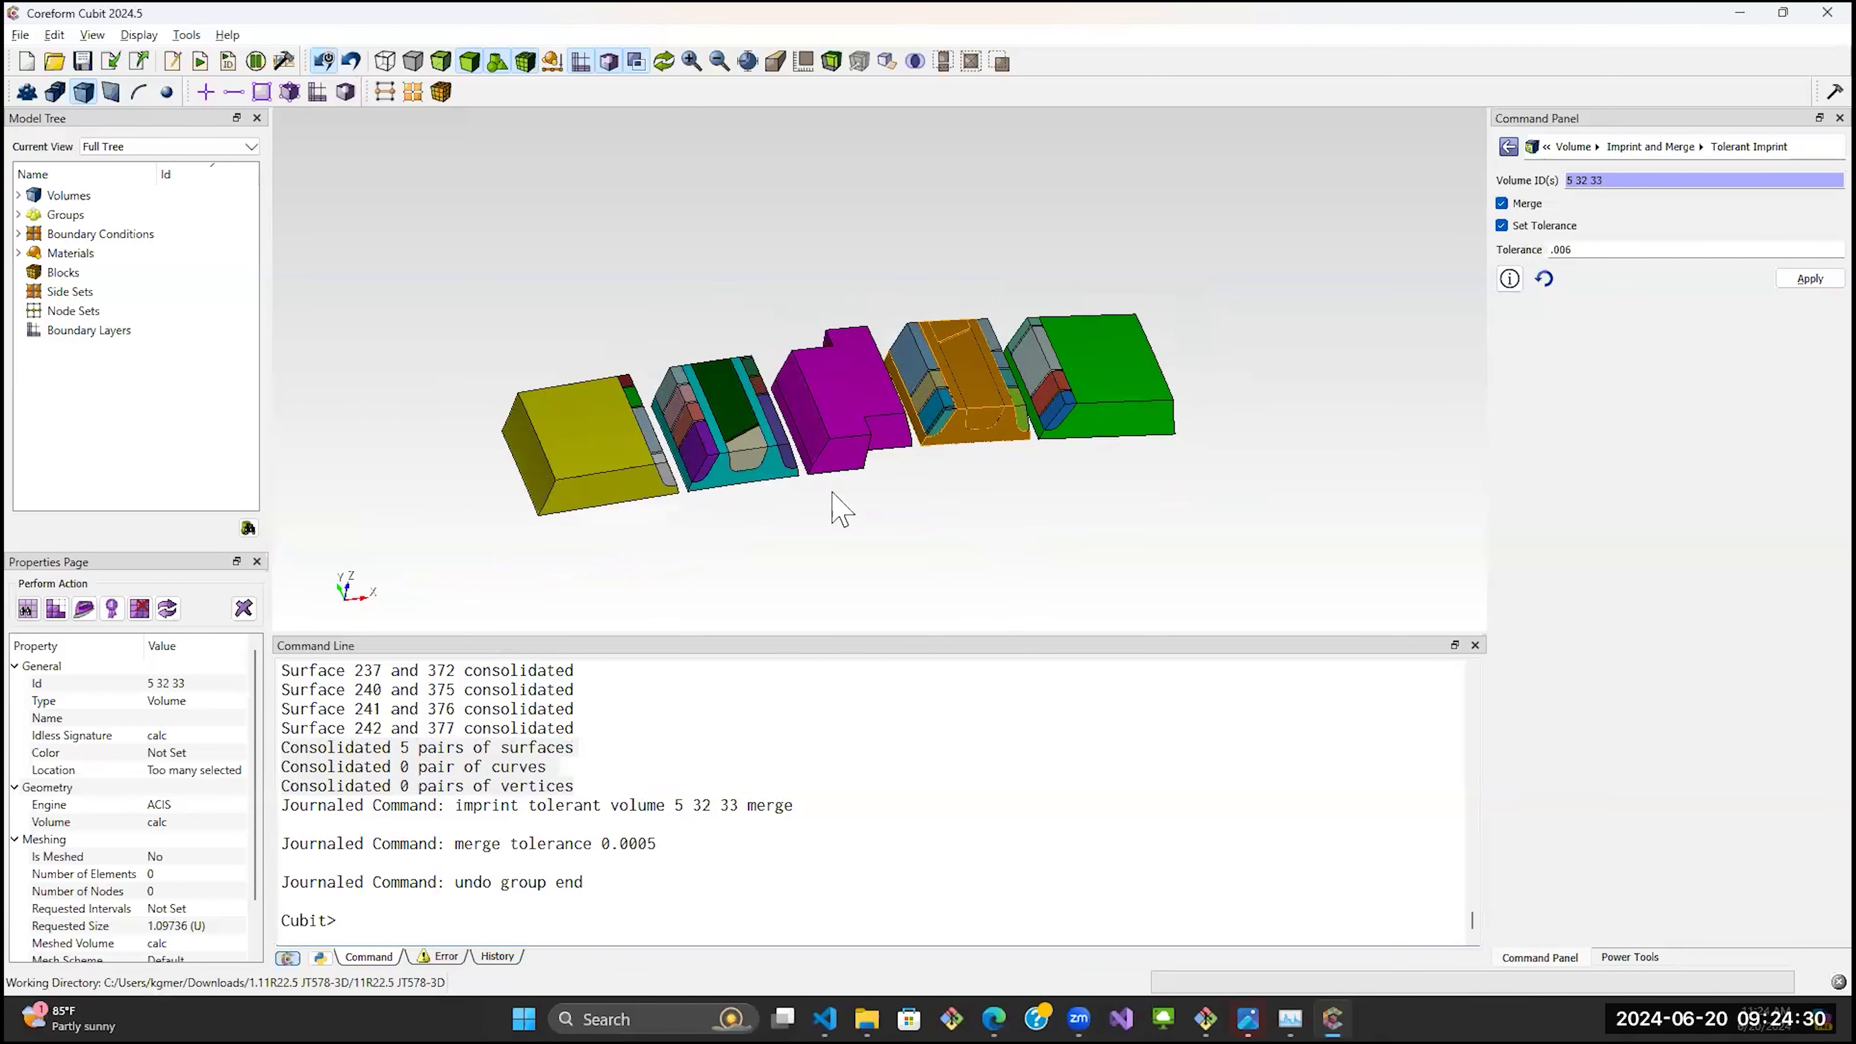
left_click(374, 923)
left_click(442, 437)
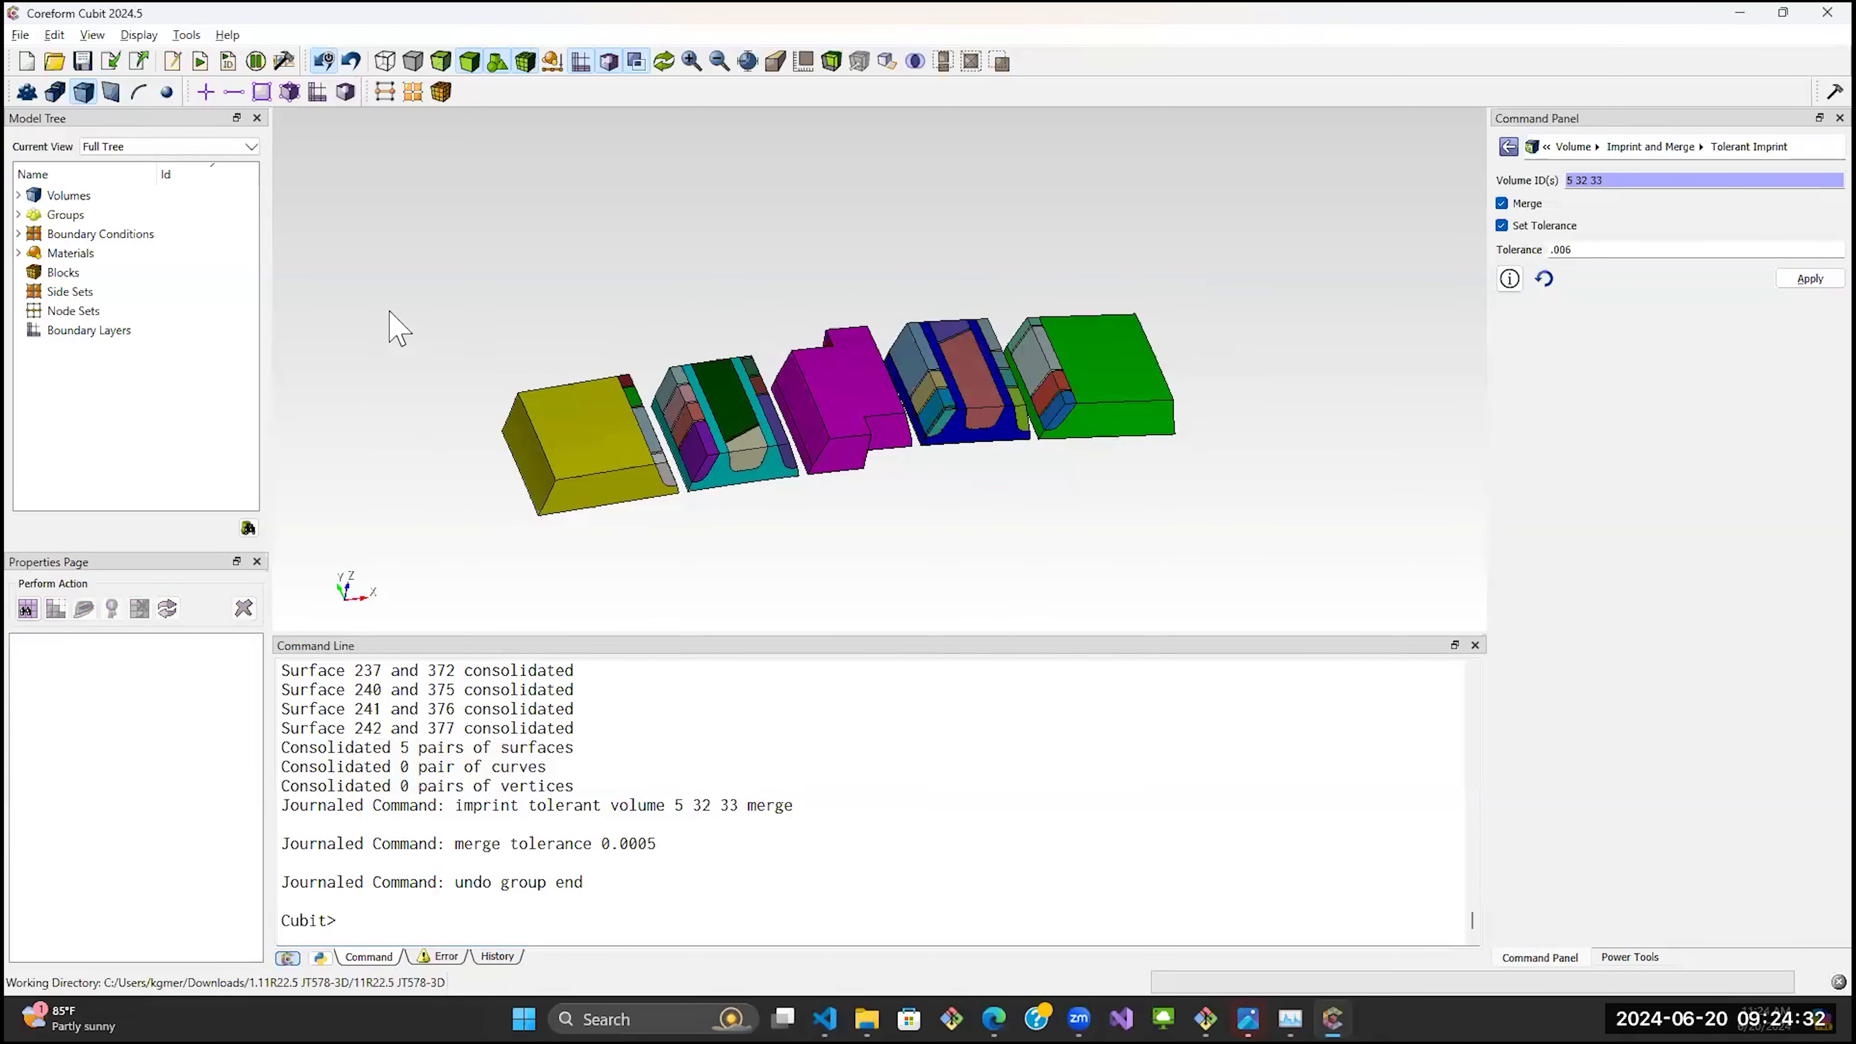
left_click_drag(415, 229, 1324, 541)
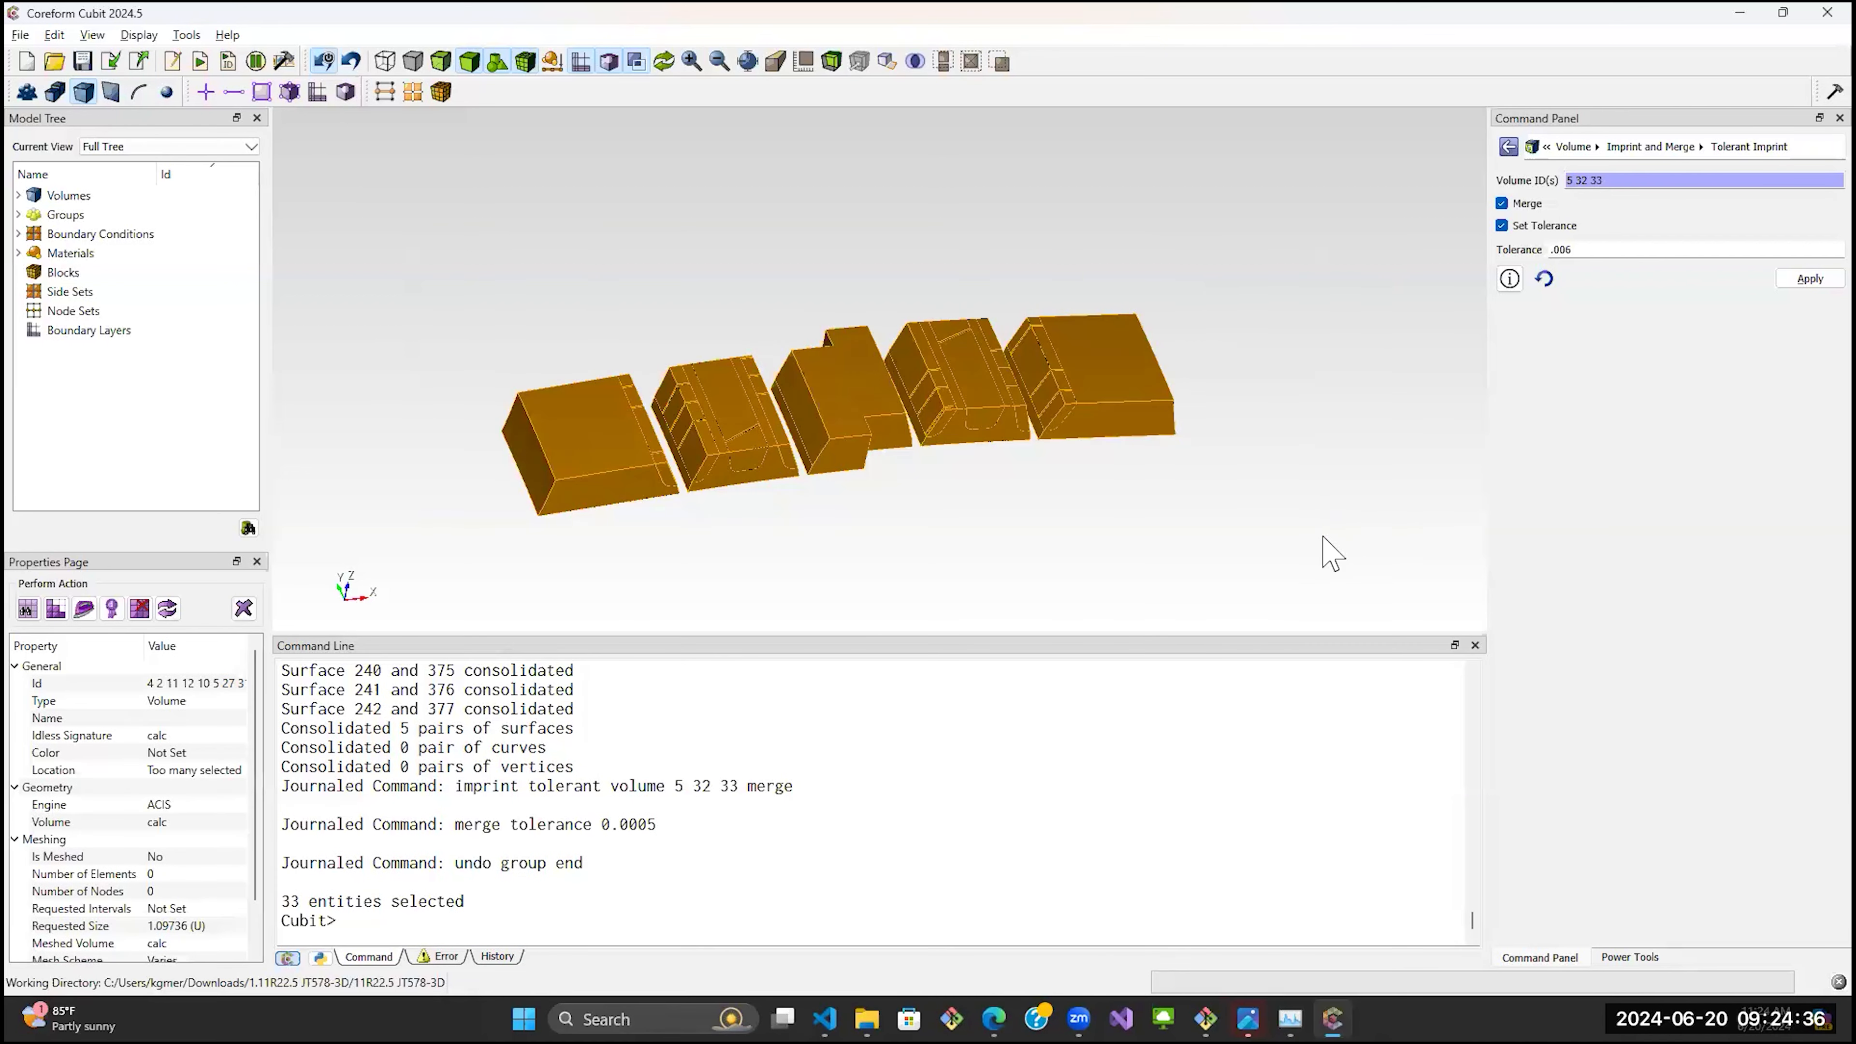
left_click(53, 610)
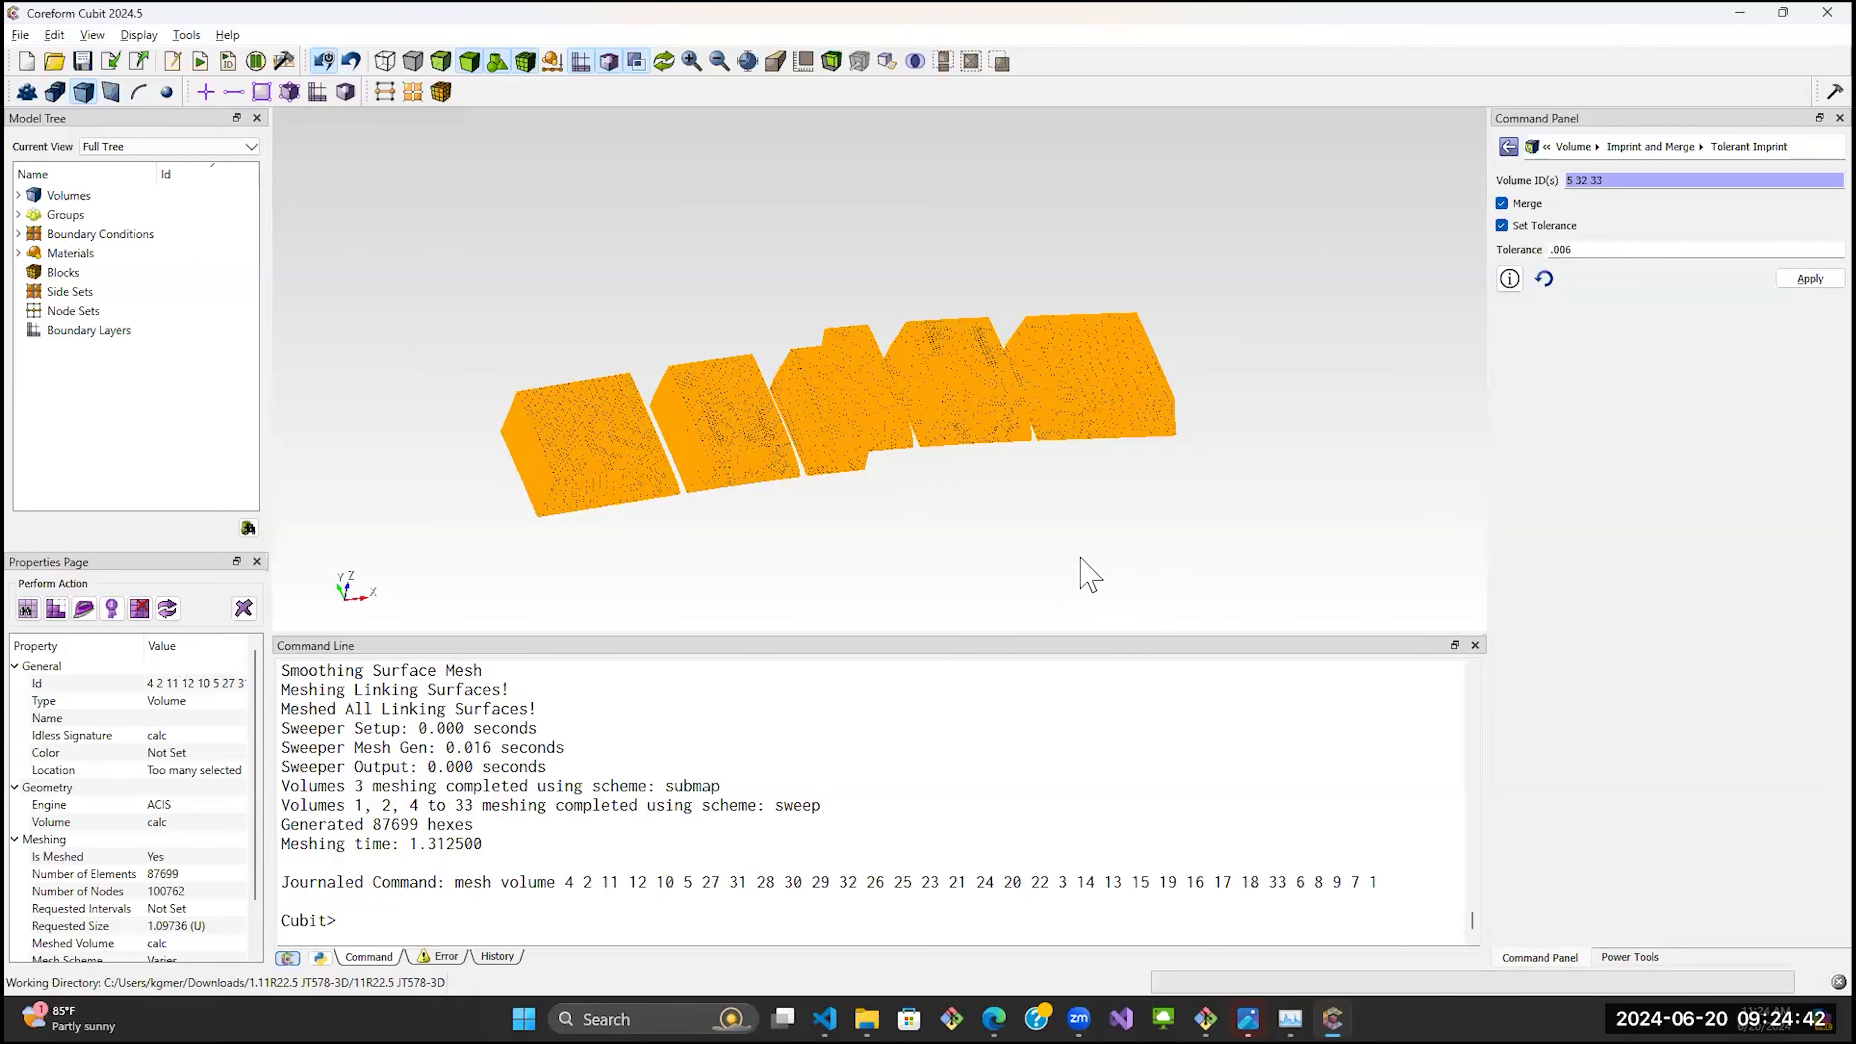
Deselect the volumes and inspect the hex mesh across the five tread blocks up close and from the side.
left_click(1088, 573)
scroll(941, 580, "up", 5)
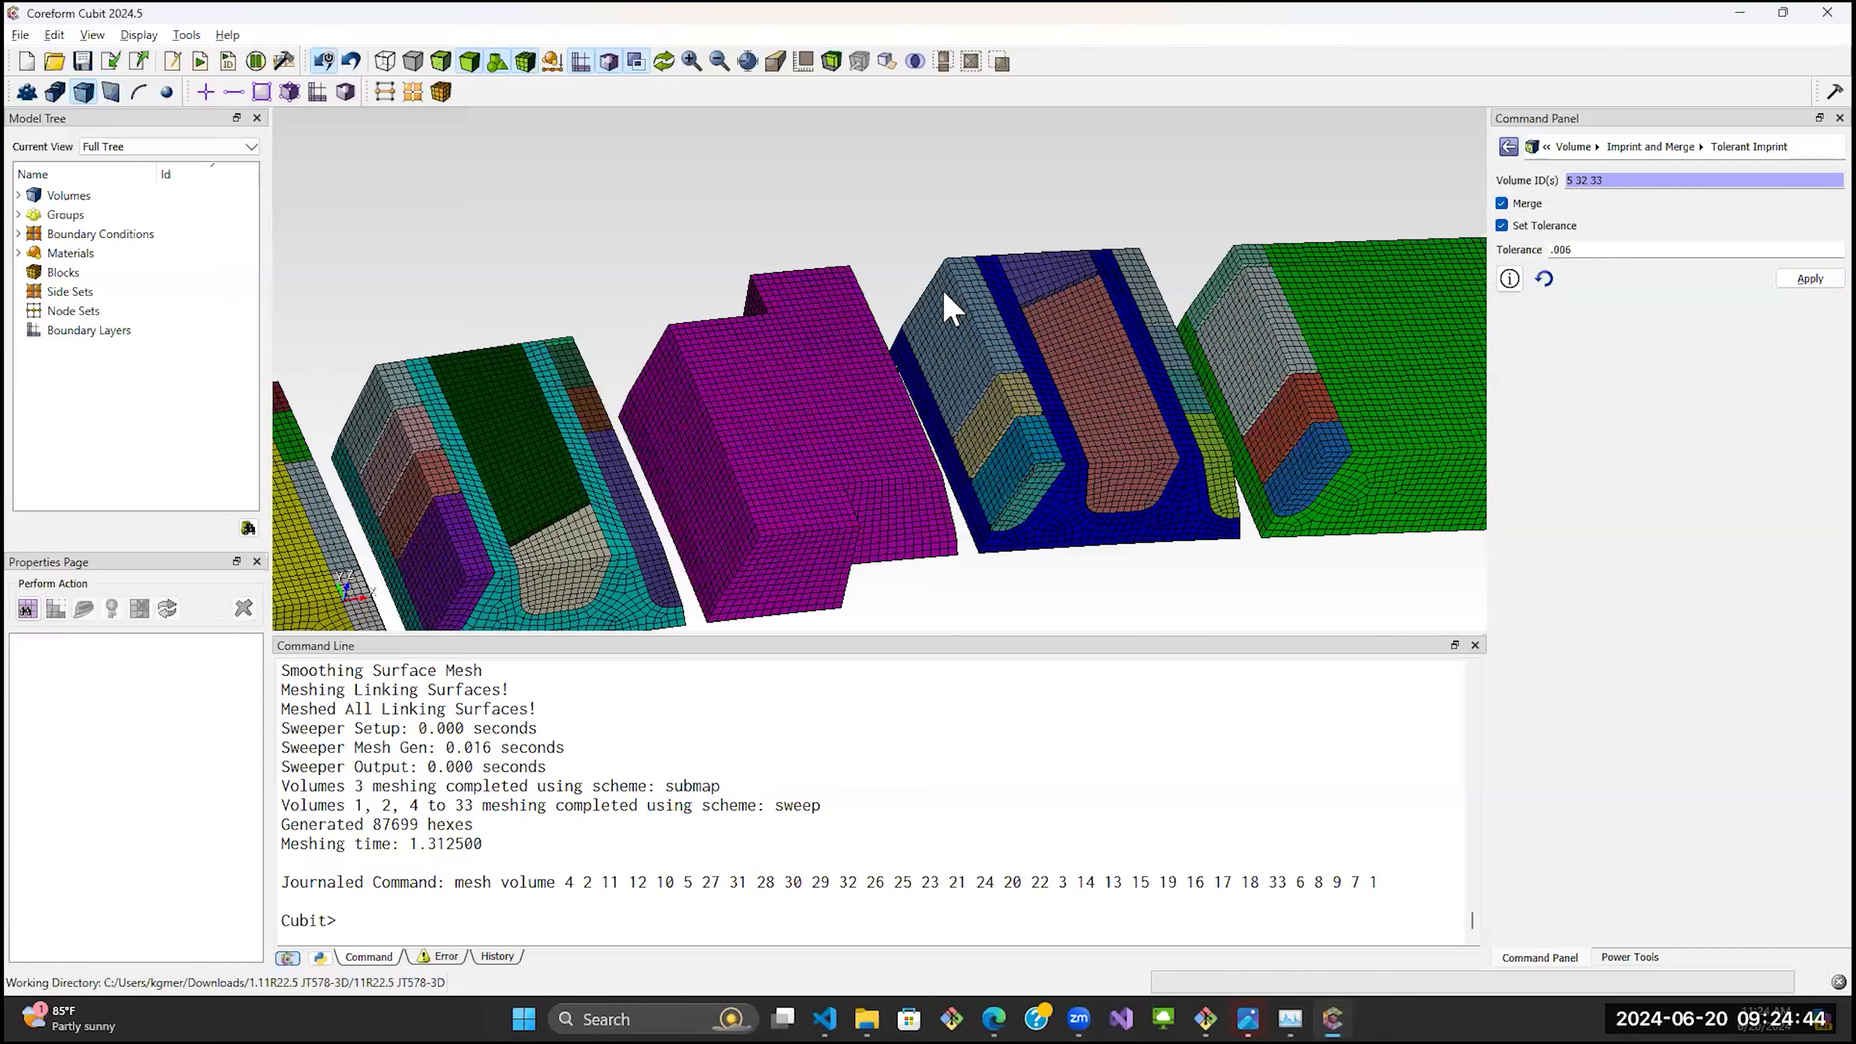
left_click_drag(940, 423, 977, 448)
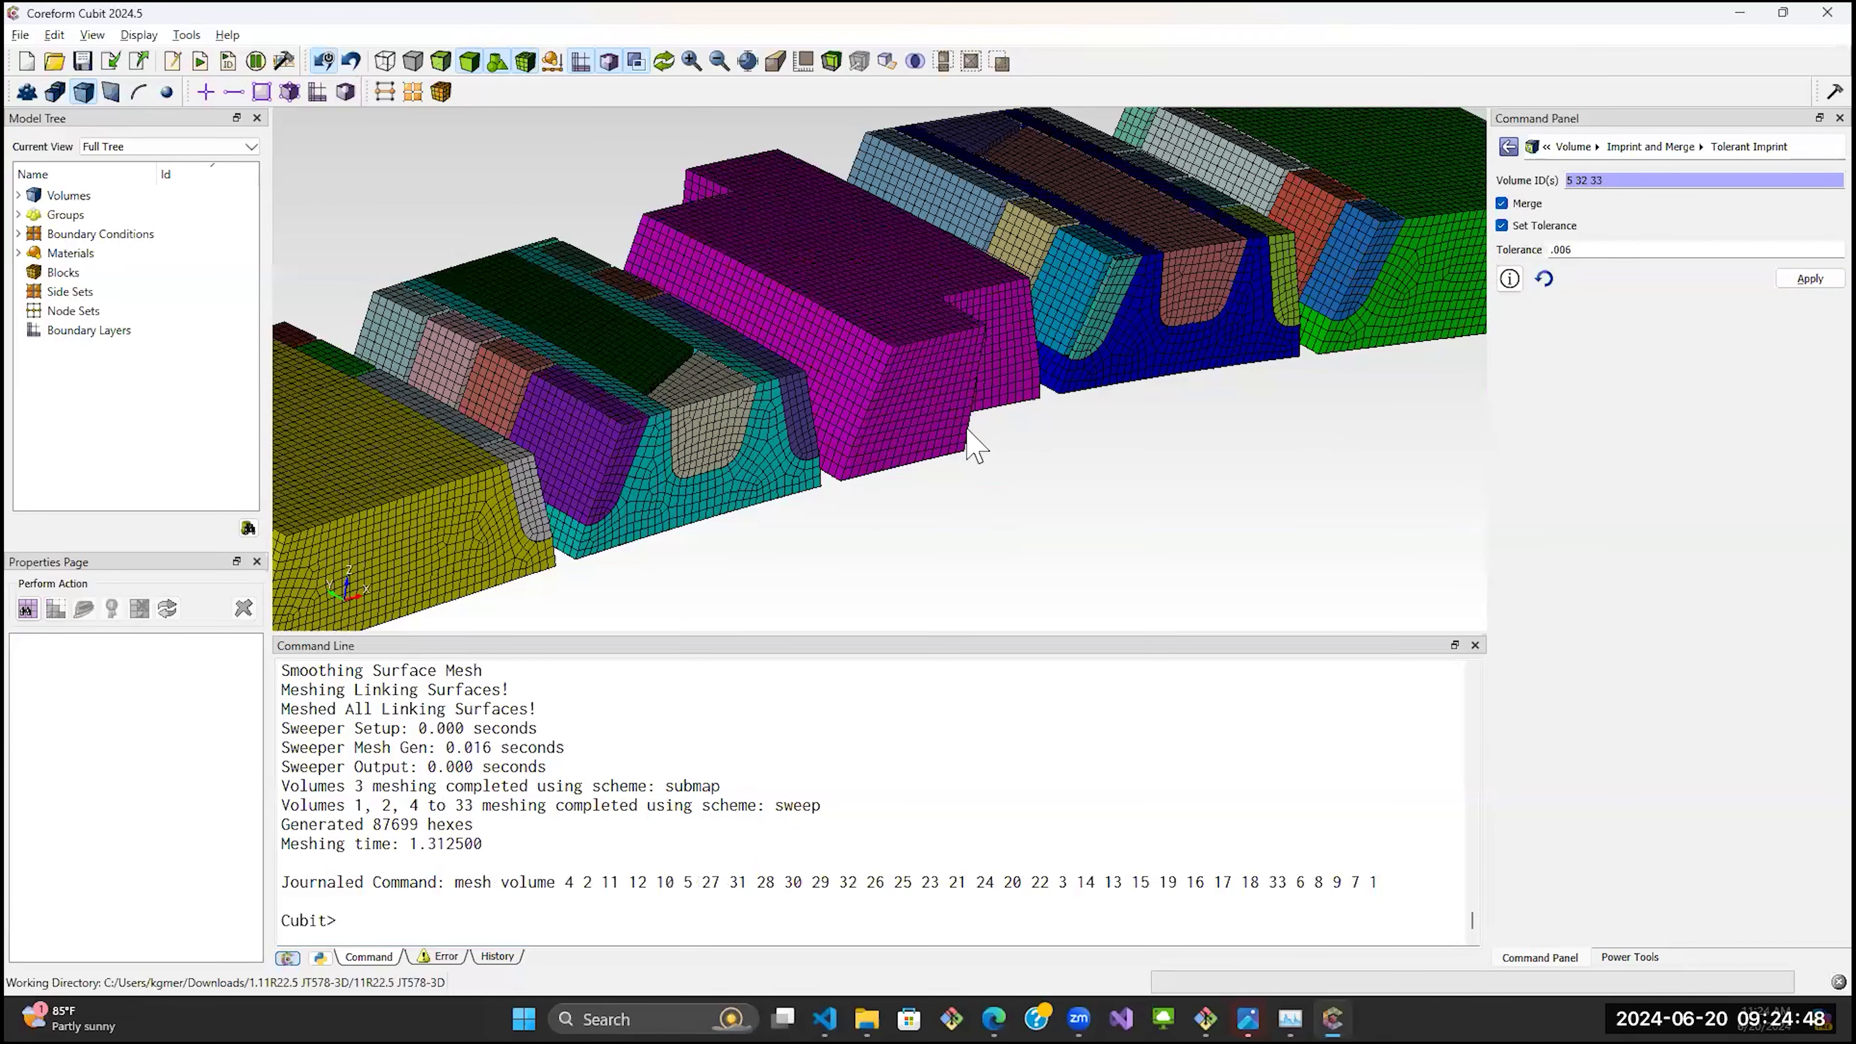
scroll(966, 431, "down", 3)
left_click_drag(909, 368, 856, 373)
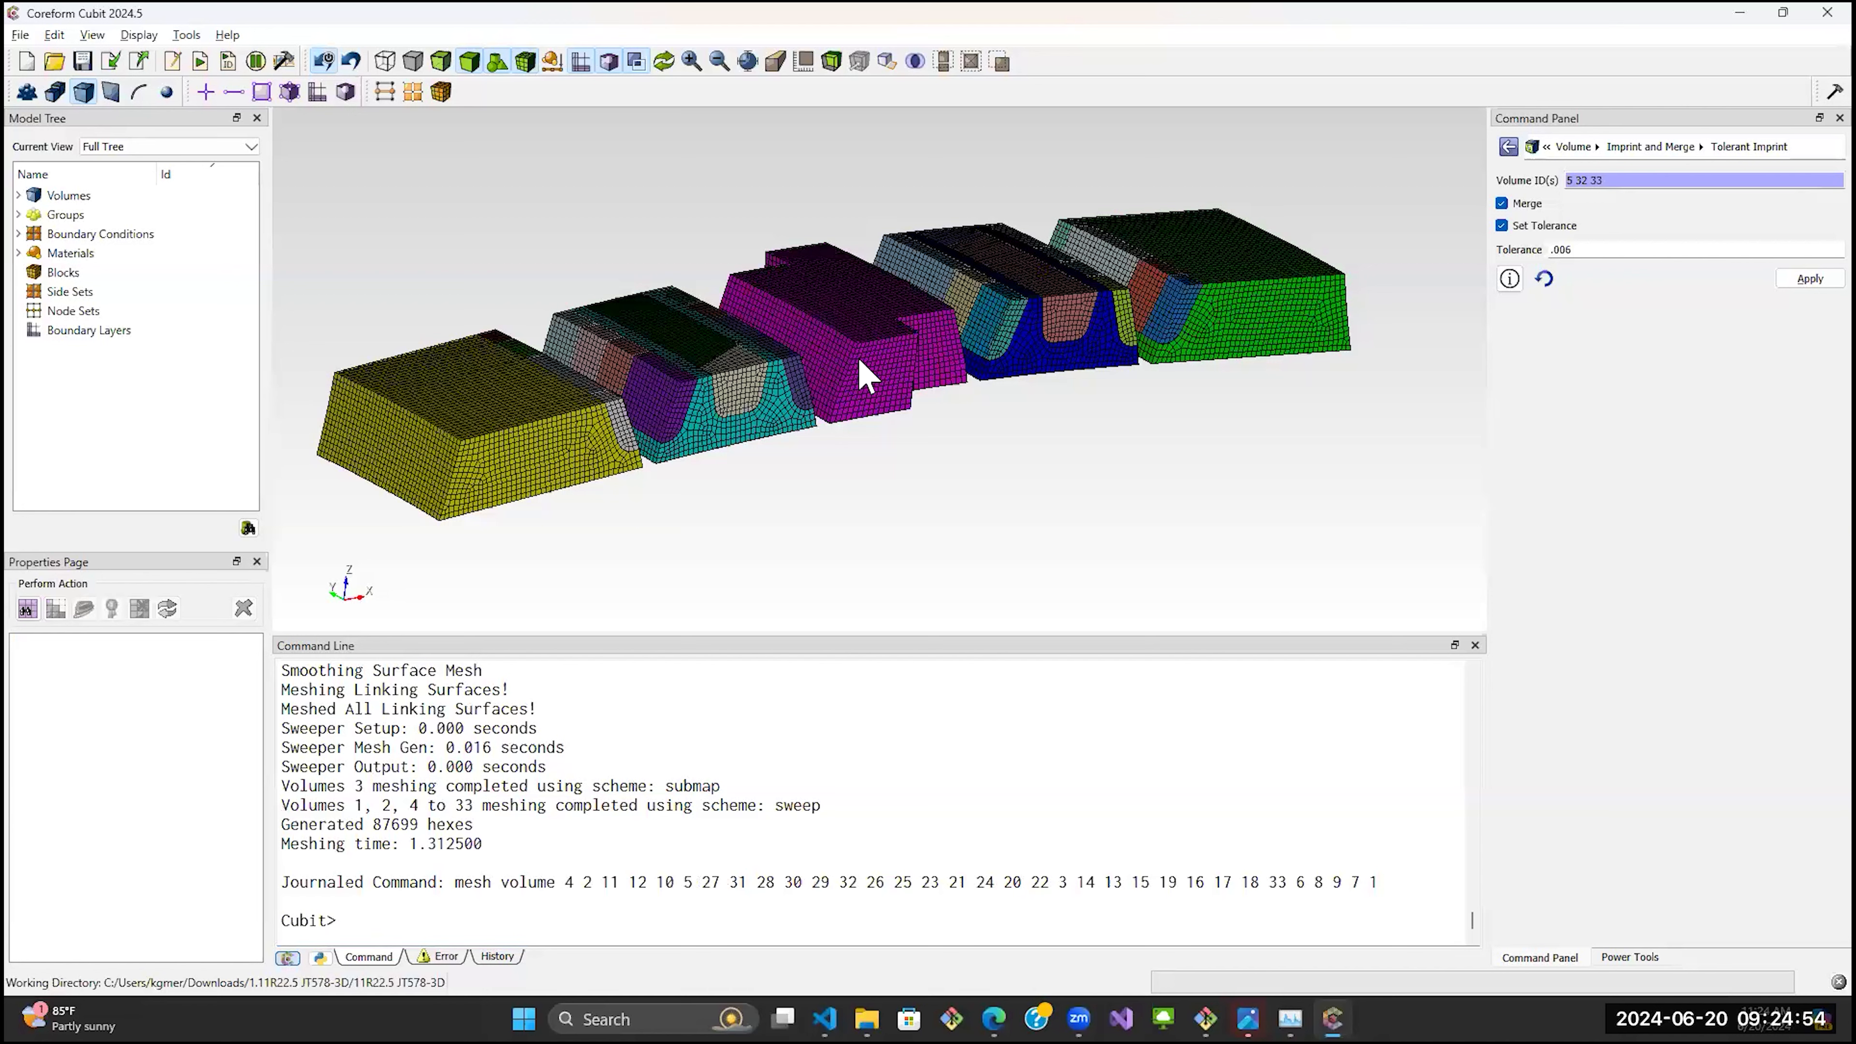
middle_click_drag(810, 408, 839, 407)
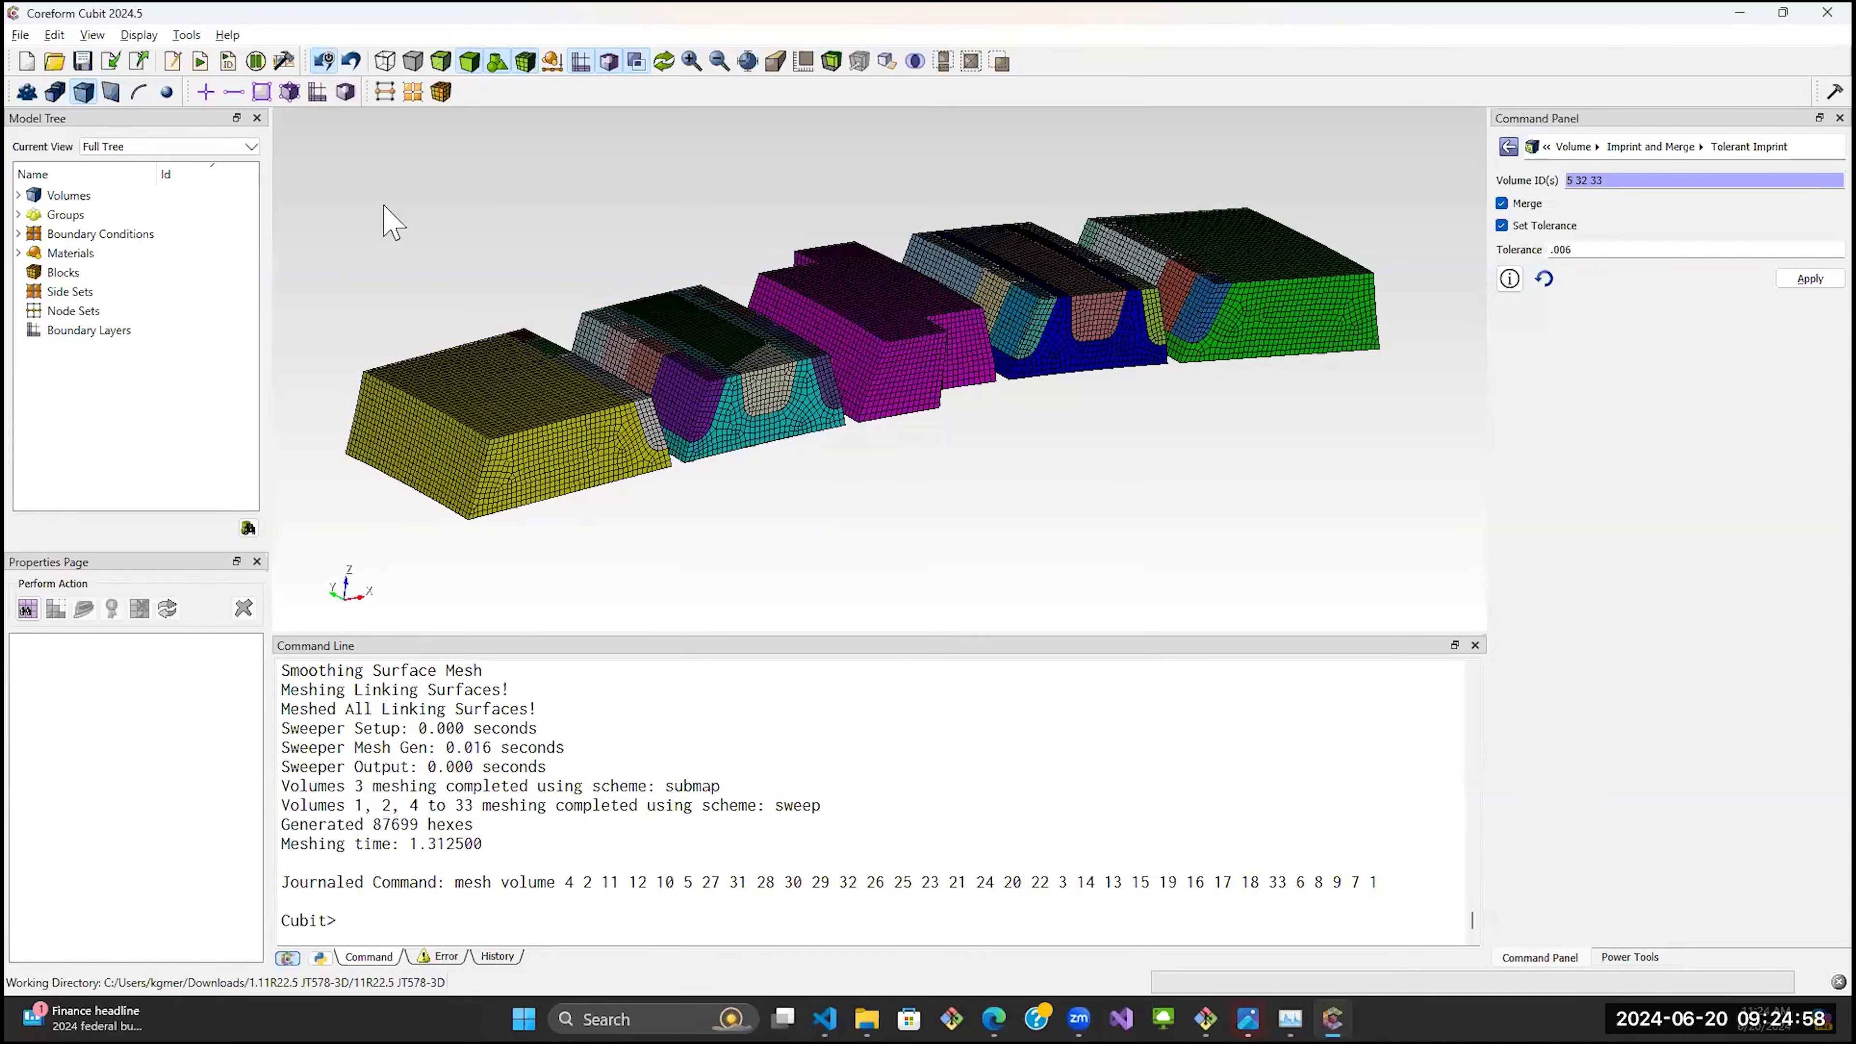
Delete the mesh from all volumes and set their requested mesh size to 2.
left_click_drag(1438, 471, 1424, 524)
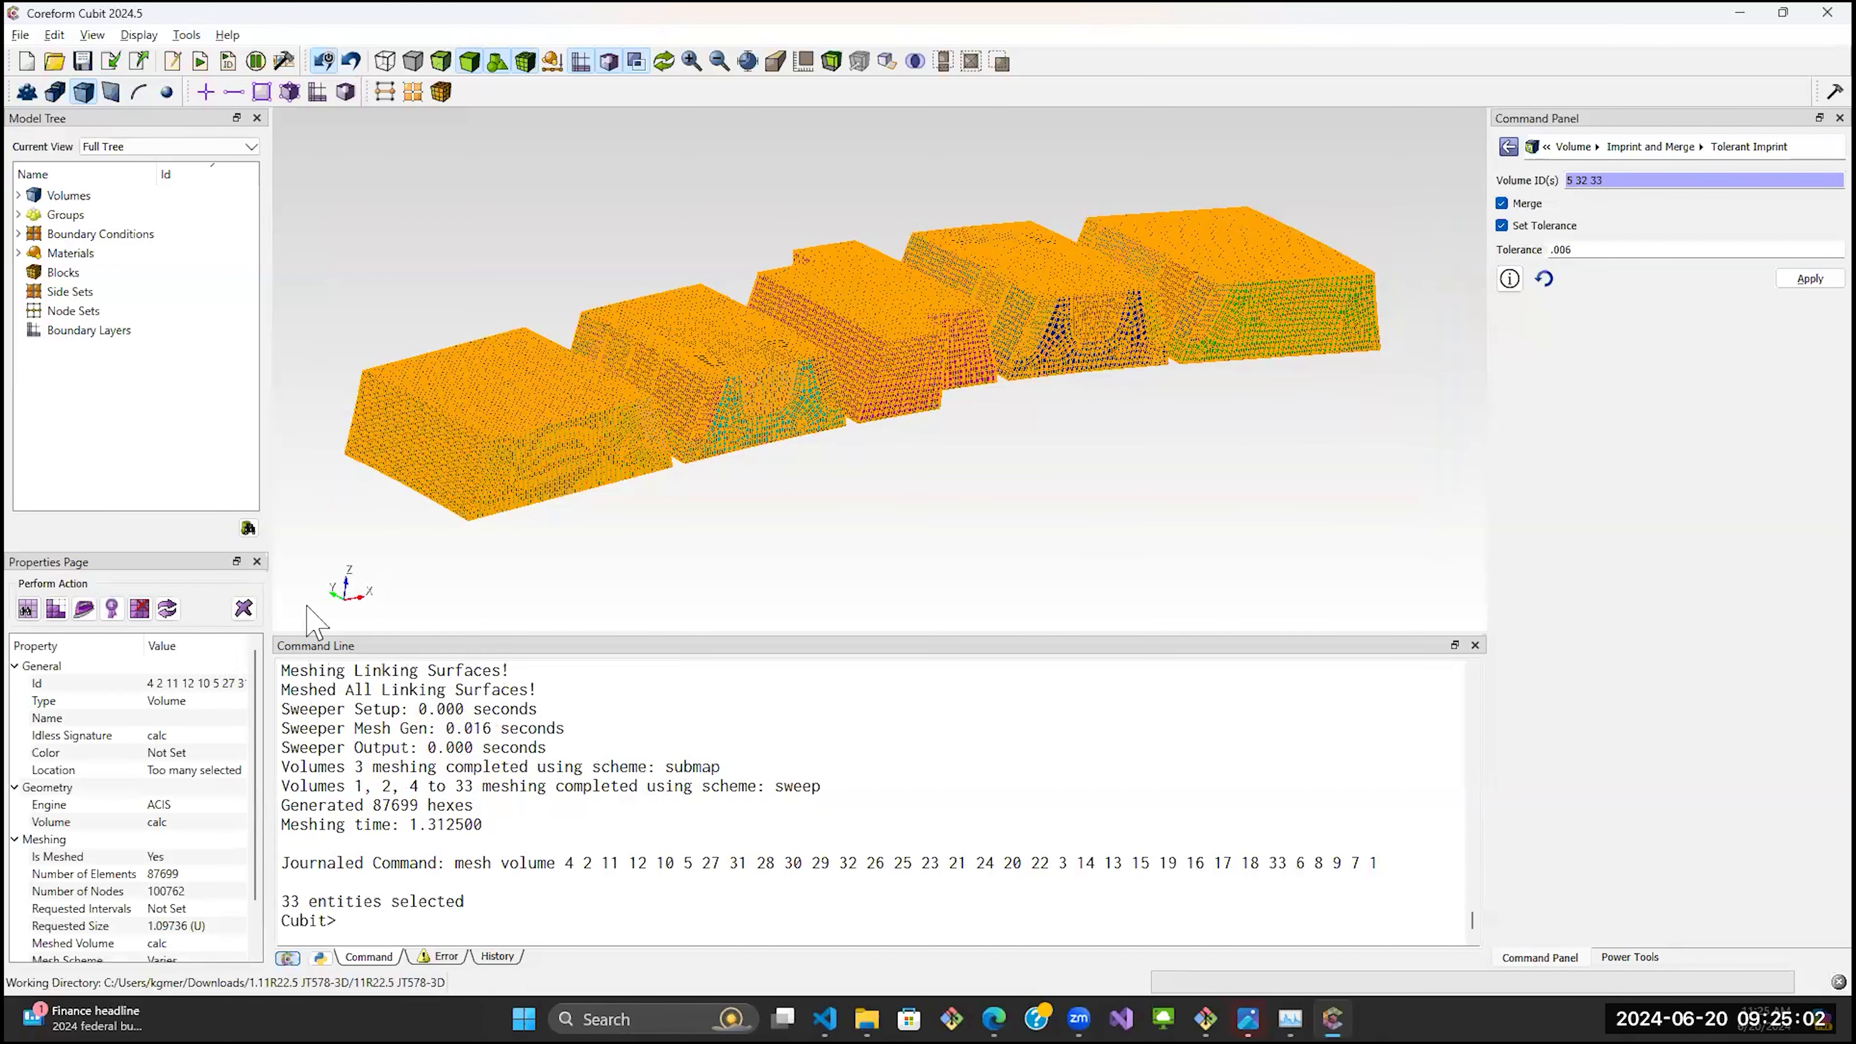
left_click(139, 608)
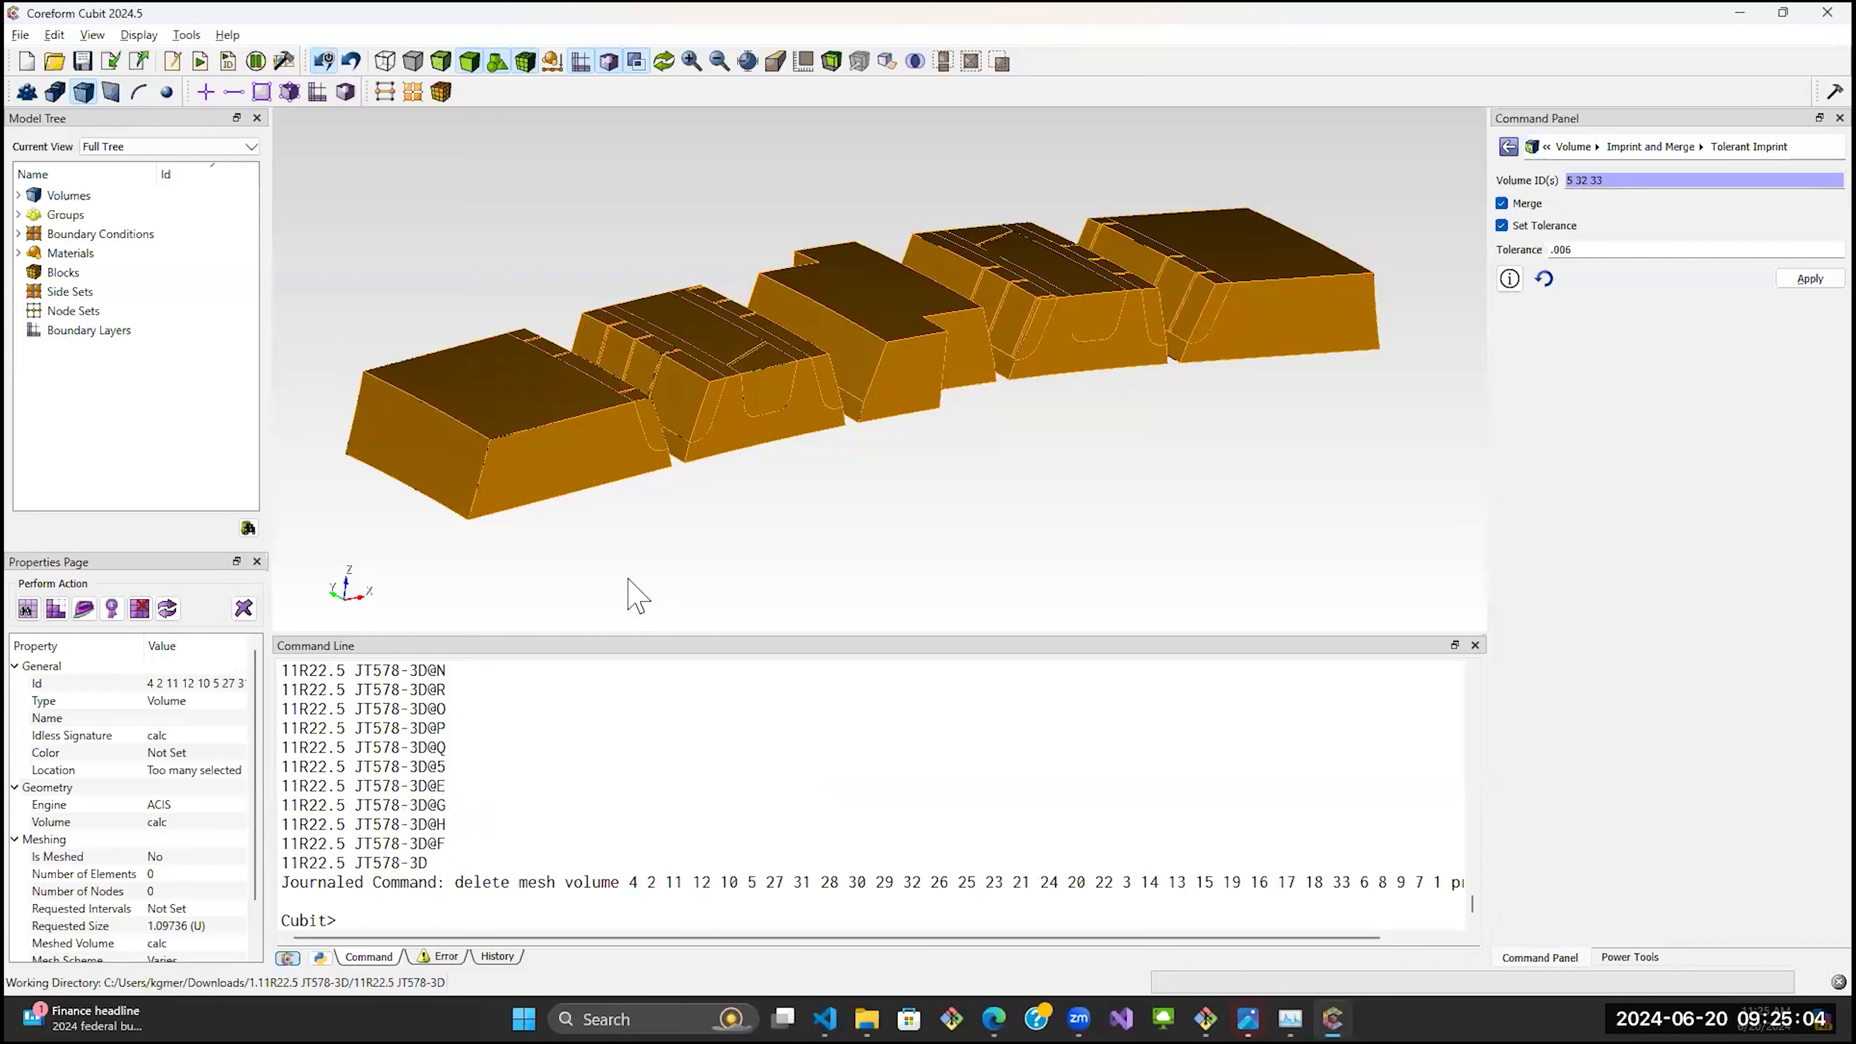
scroll(256, 720, "down", 1)
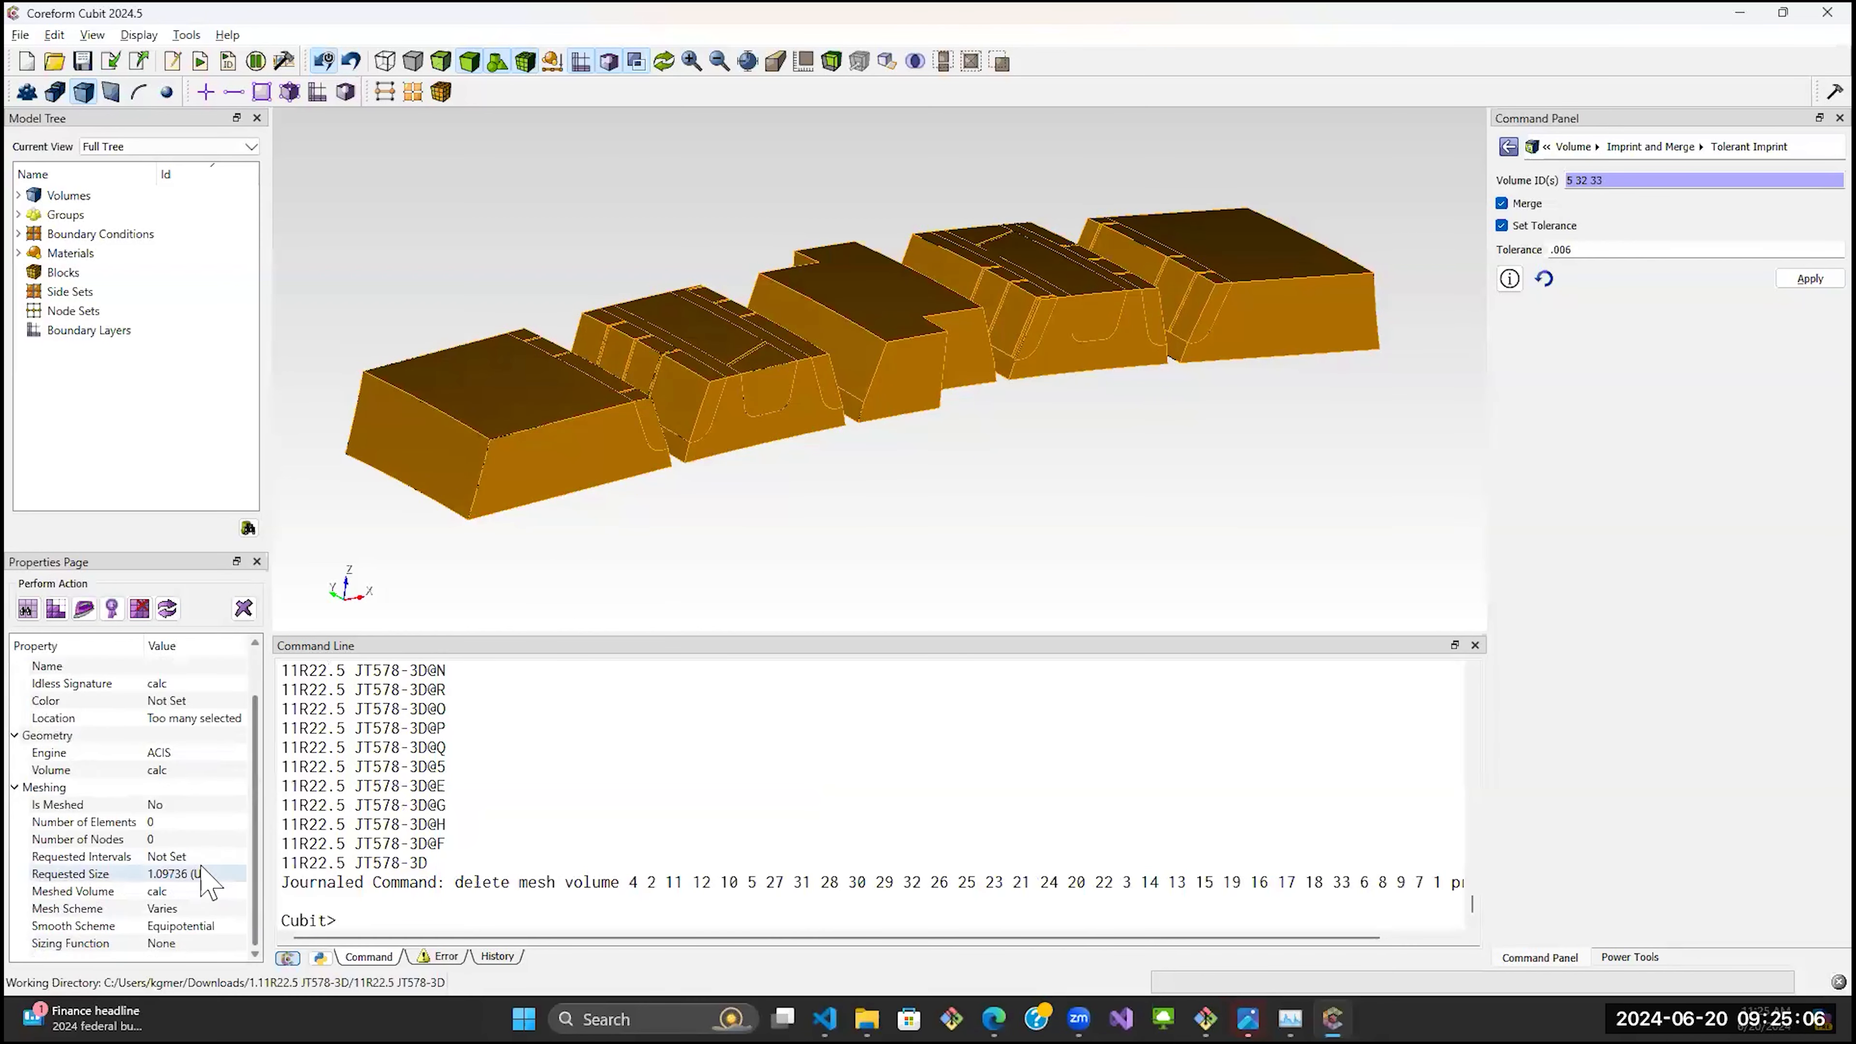
double_click(222, 873)
type("2")
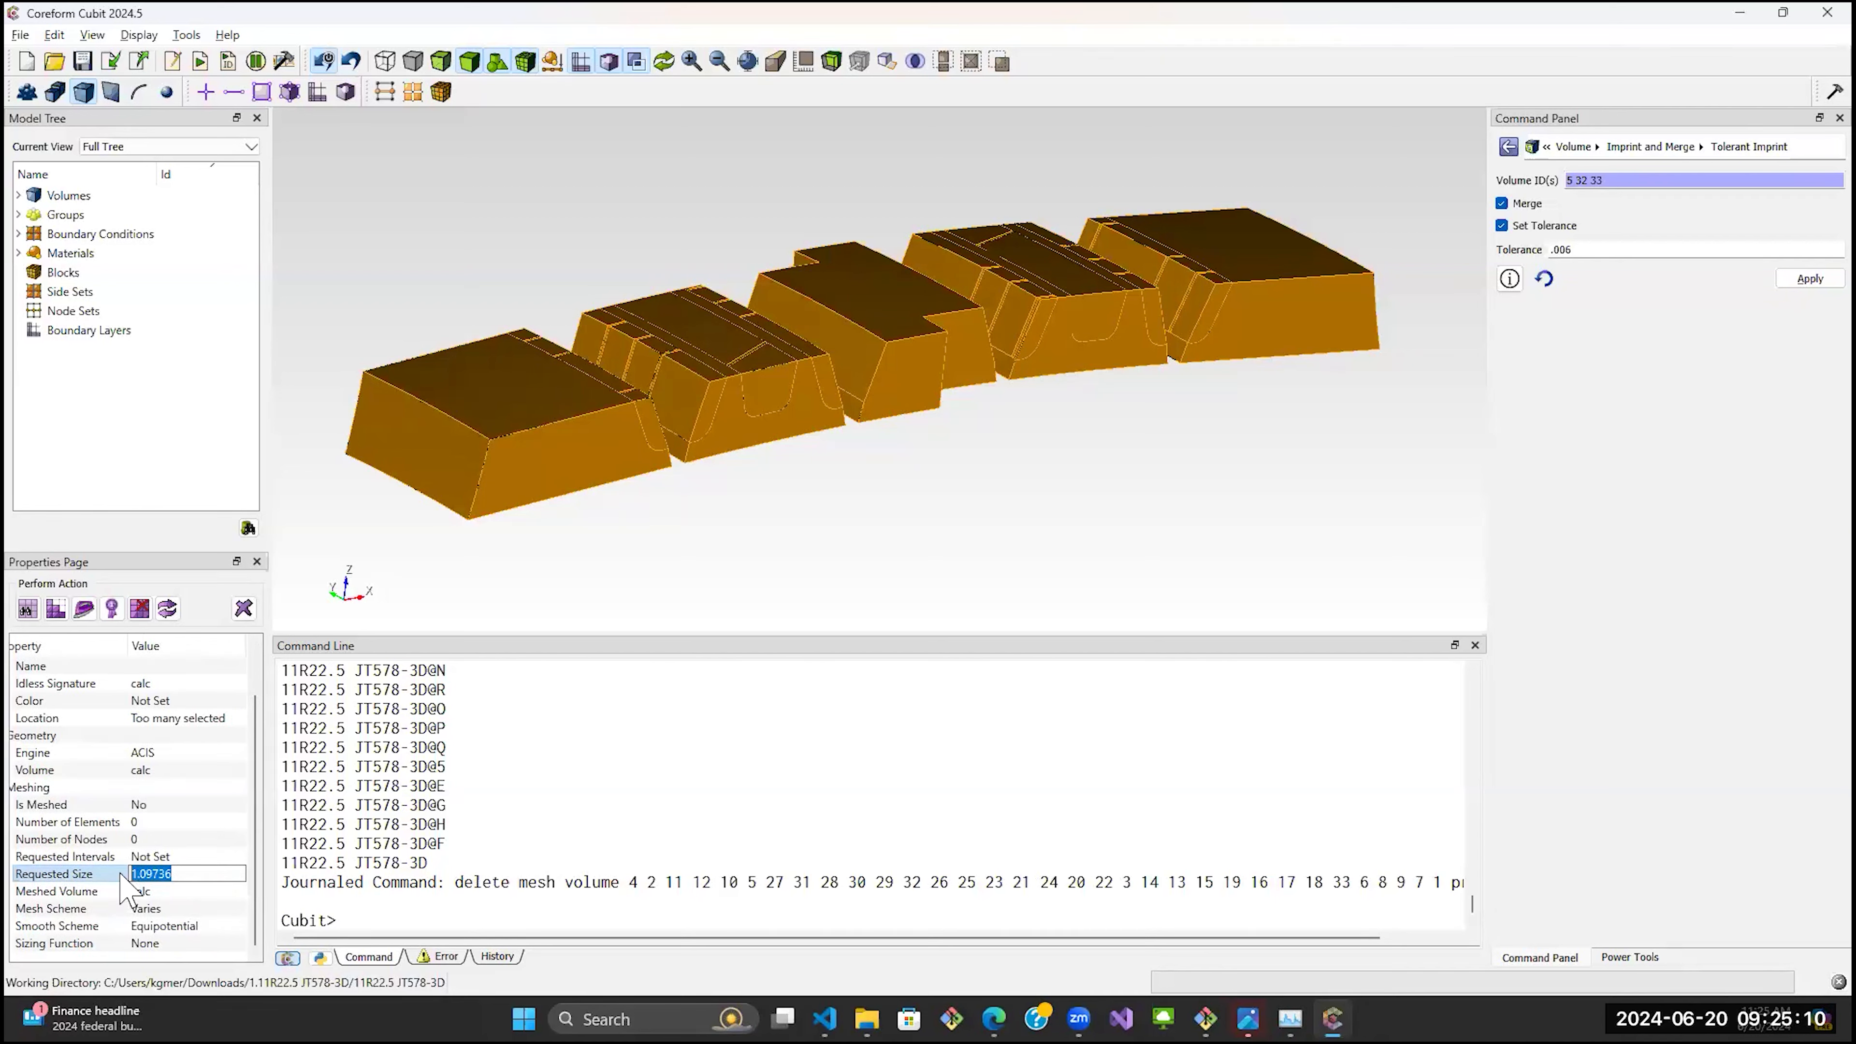
key("Tab")
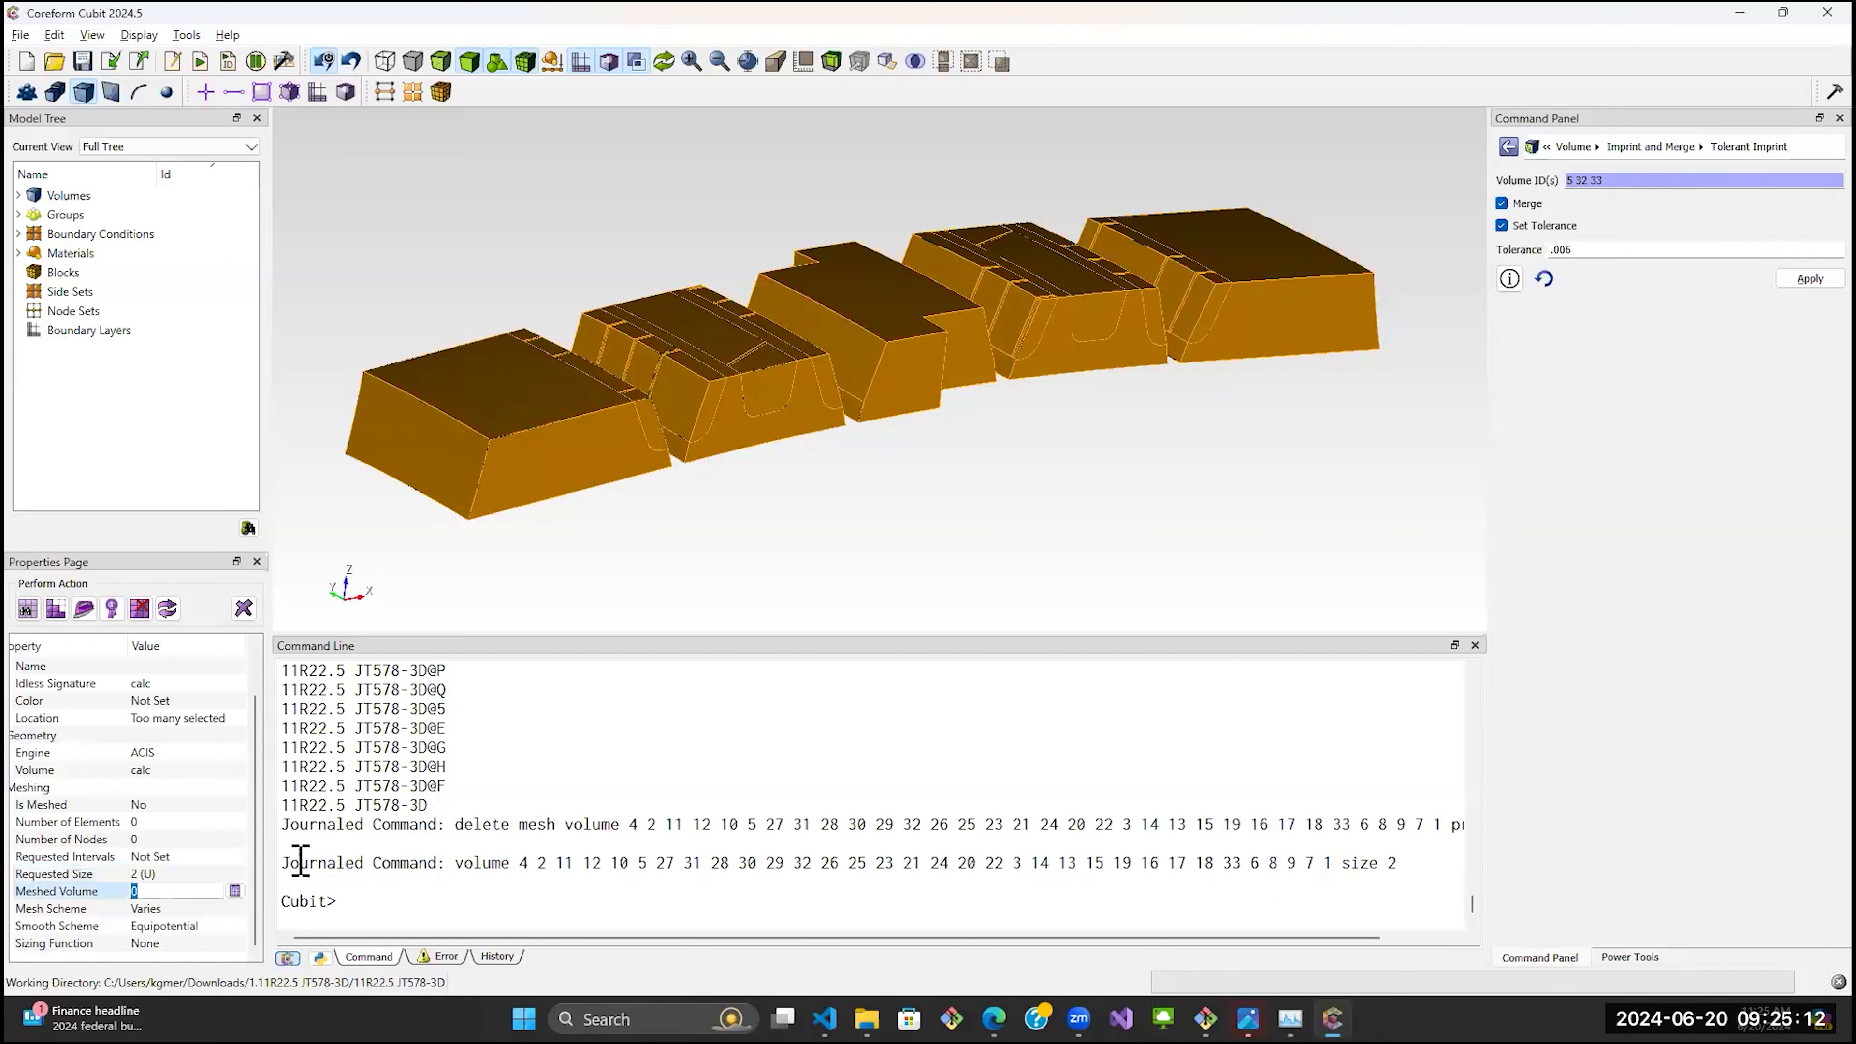
Mesh all selected tread-block volumes at the new size, clear the selection, and inspect the refined hex mesh.
left_click(55, 609)
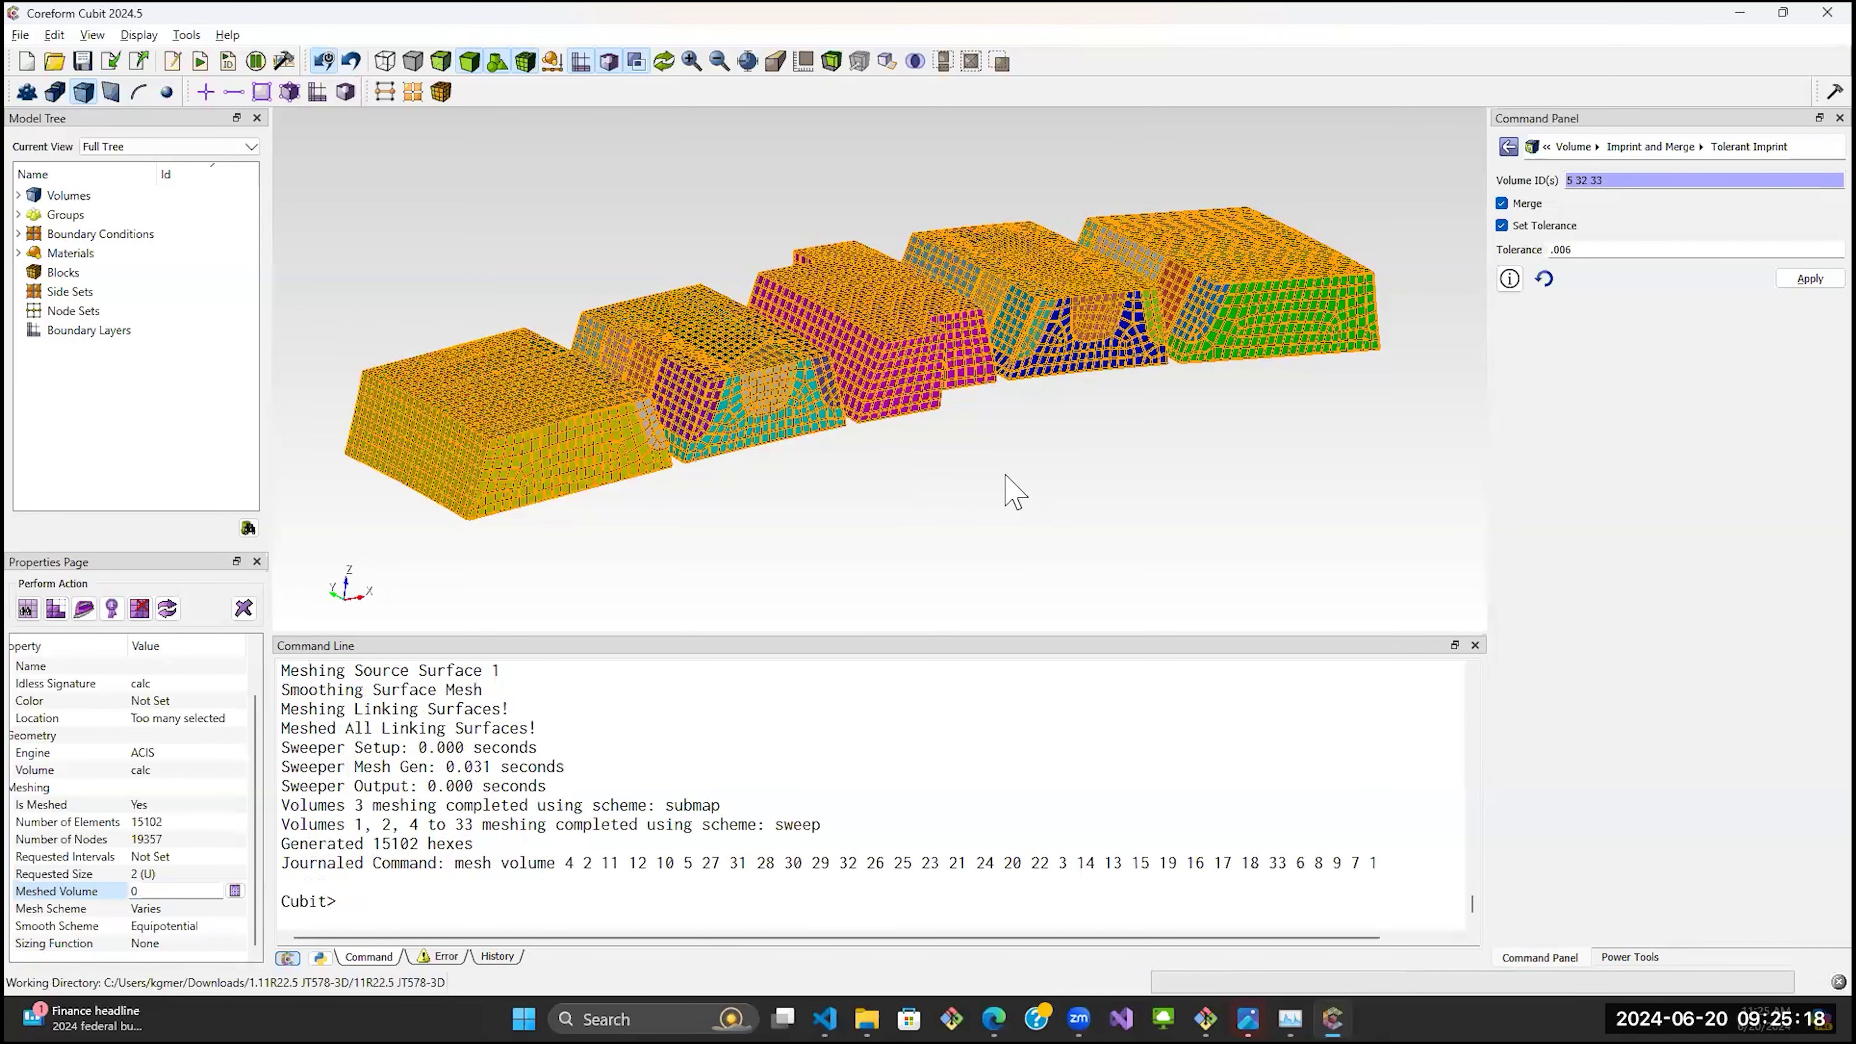
left_click(1014, 493)
left_click_drag(904, 498, 903, 502)
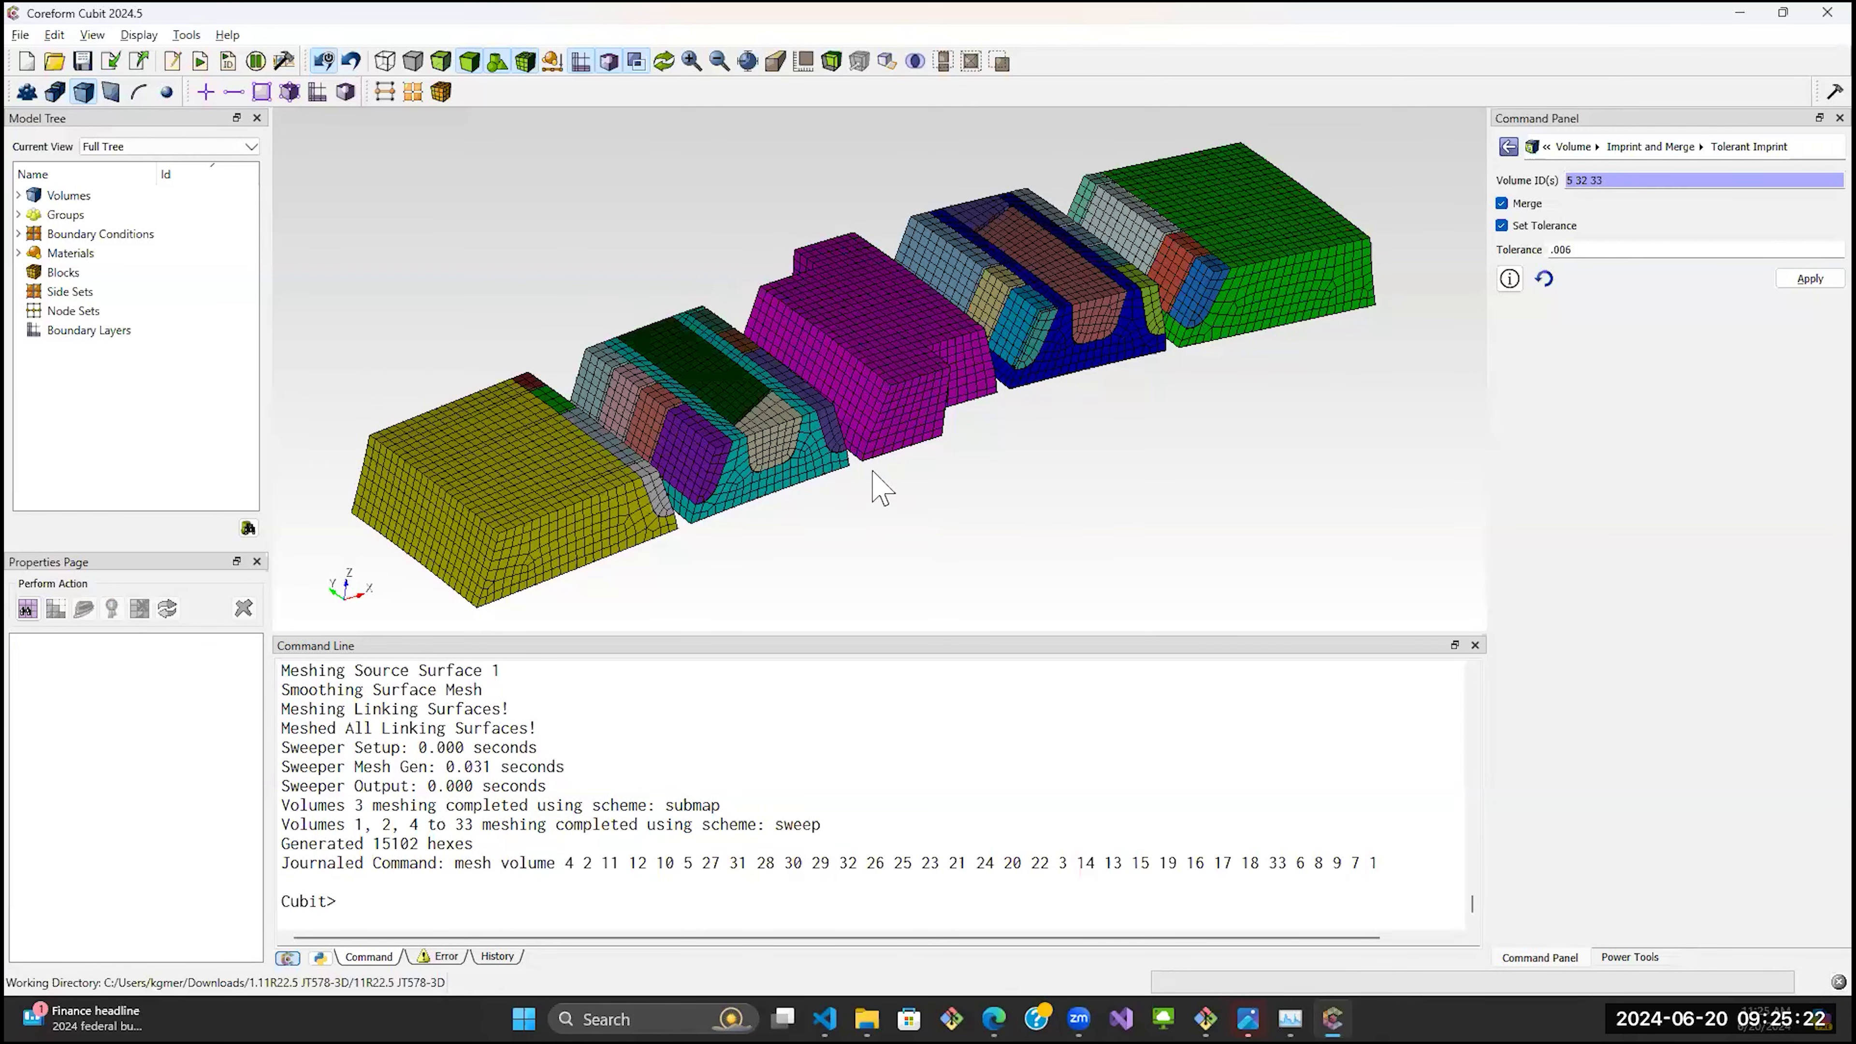
left_click_drag(874, 429, 969, 453)
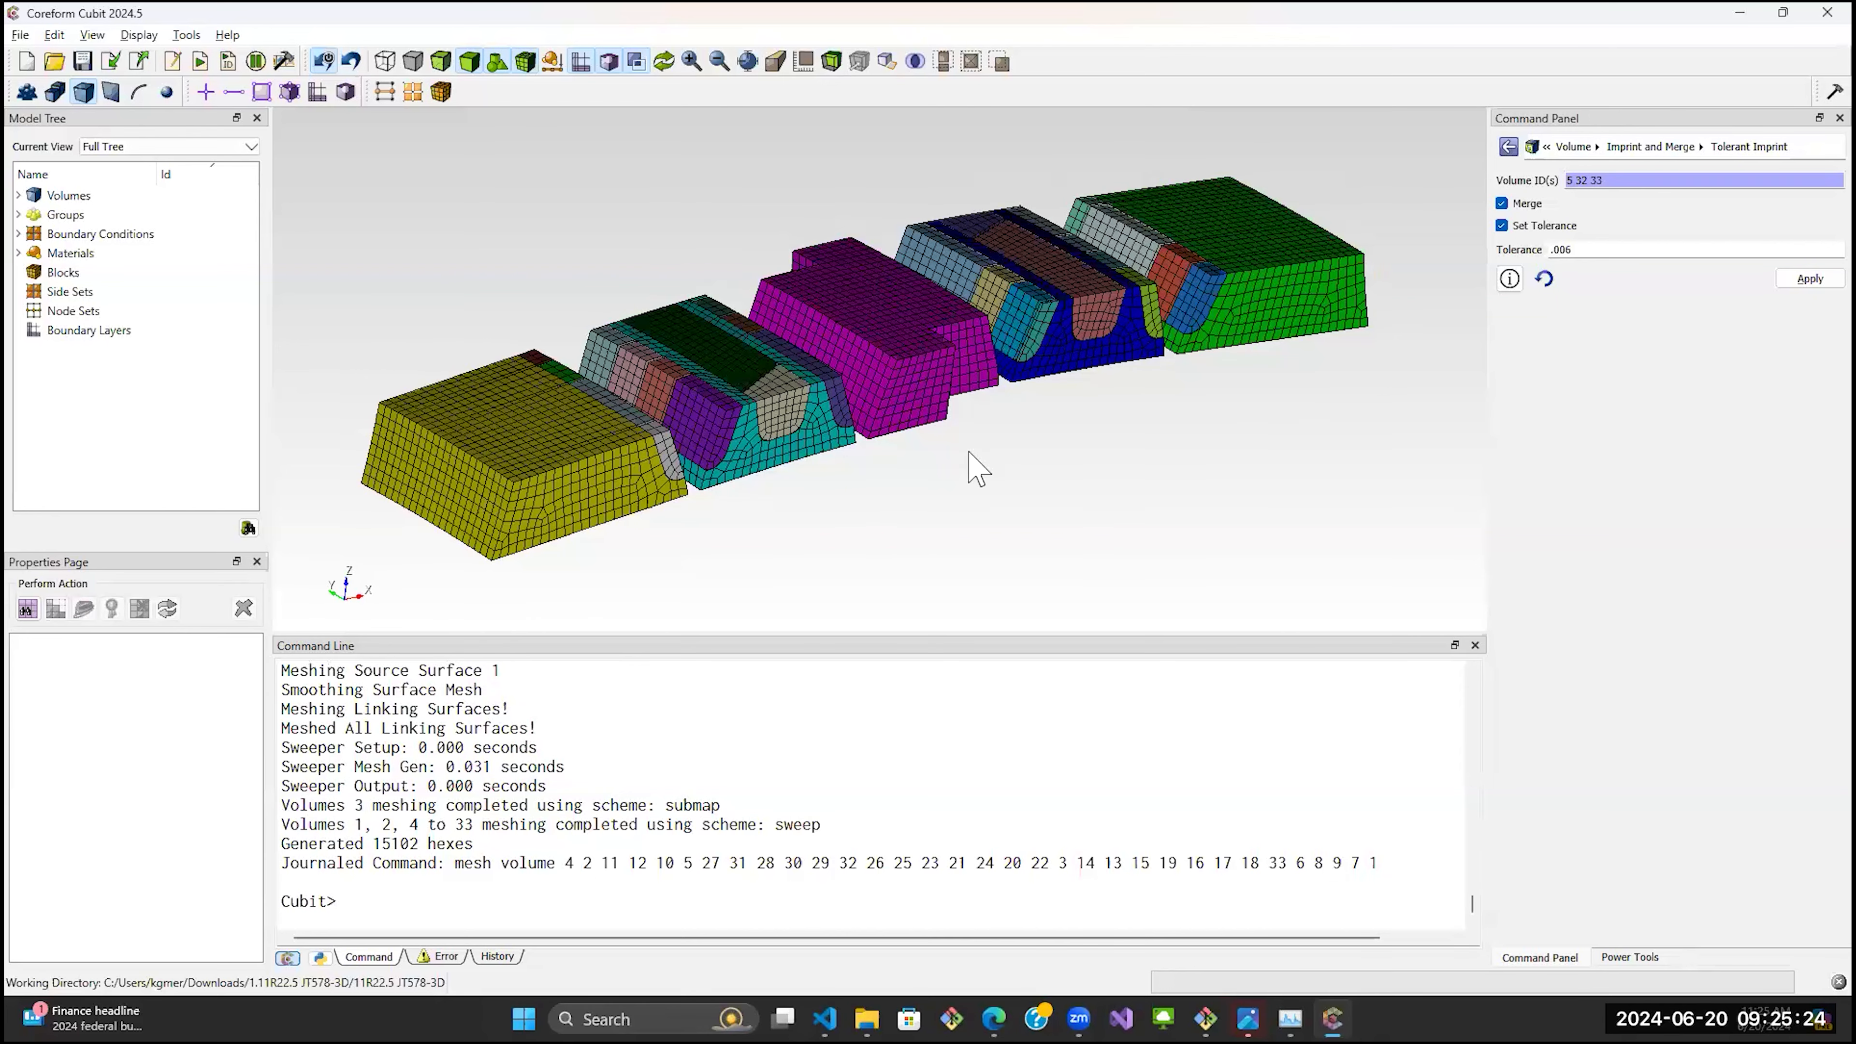
middle_click_drag(961, 454, 948, 454)
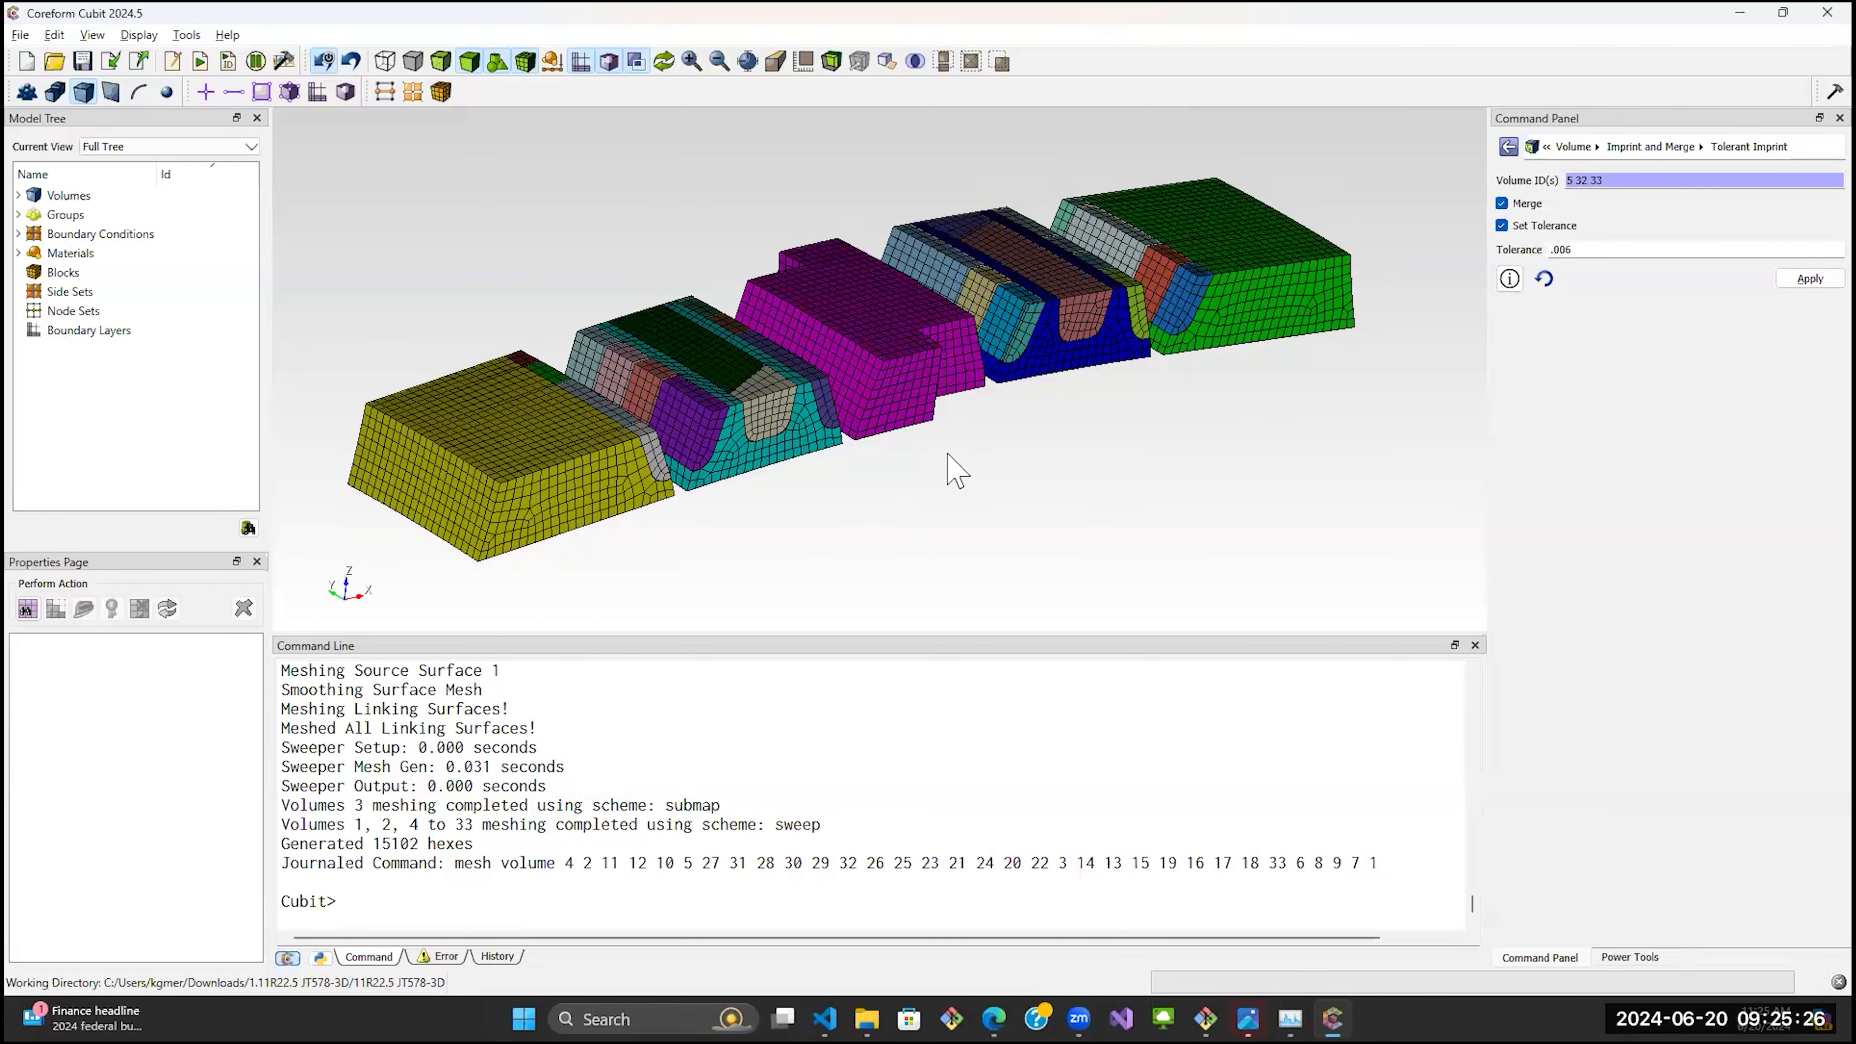
Check the mesh quality of all volumes with the Scaled Jacobian metric, drawing the colour-coded mesh elements with a combined summary.
left_click(1553, 147)
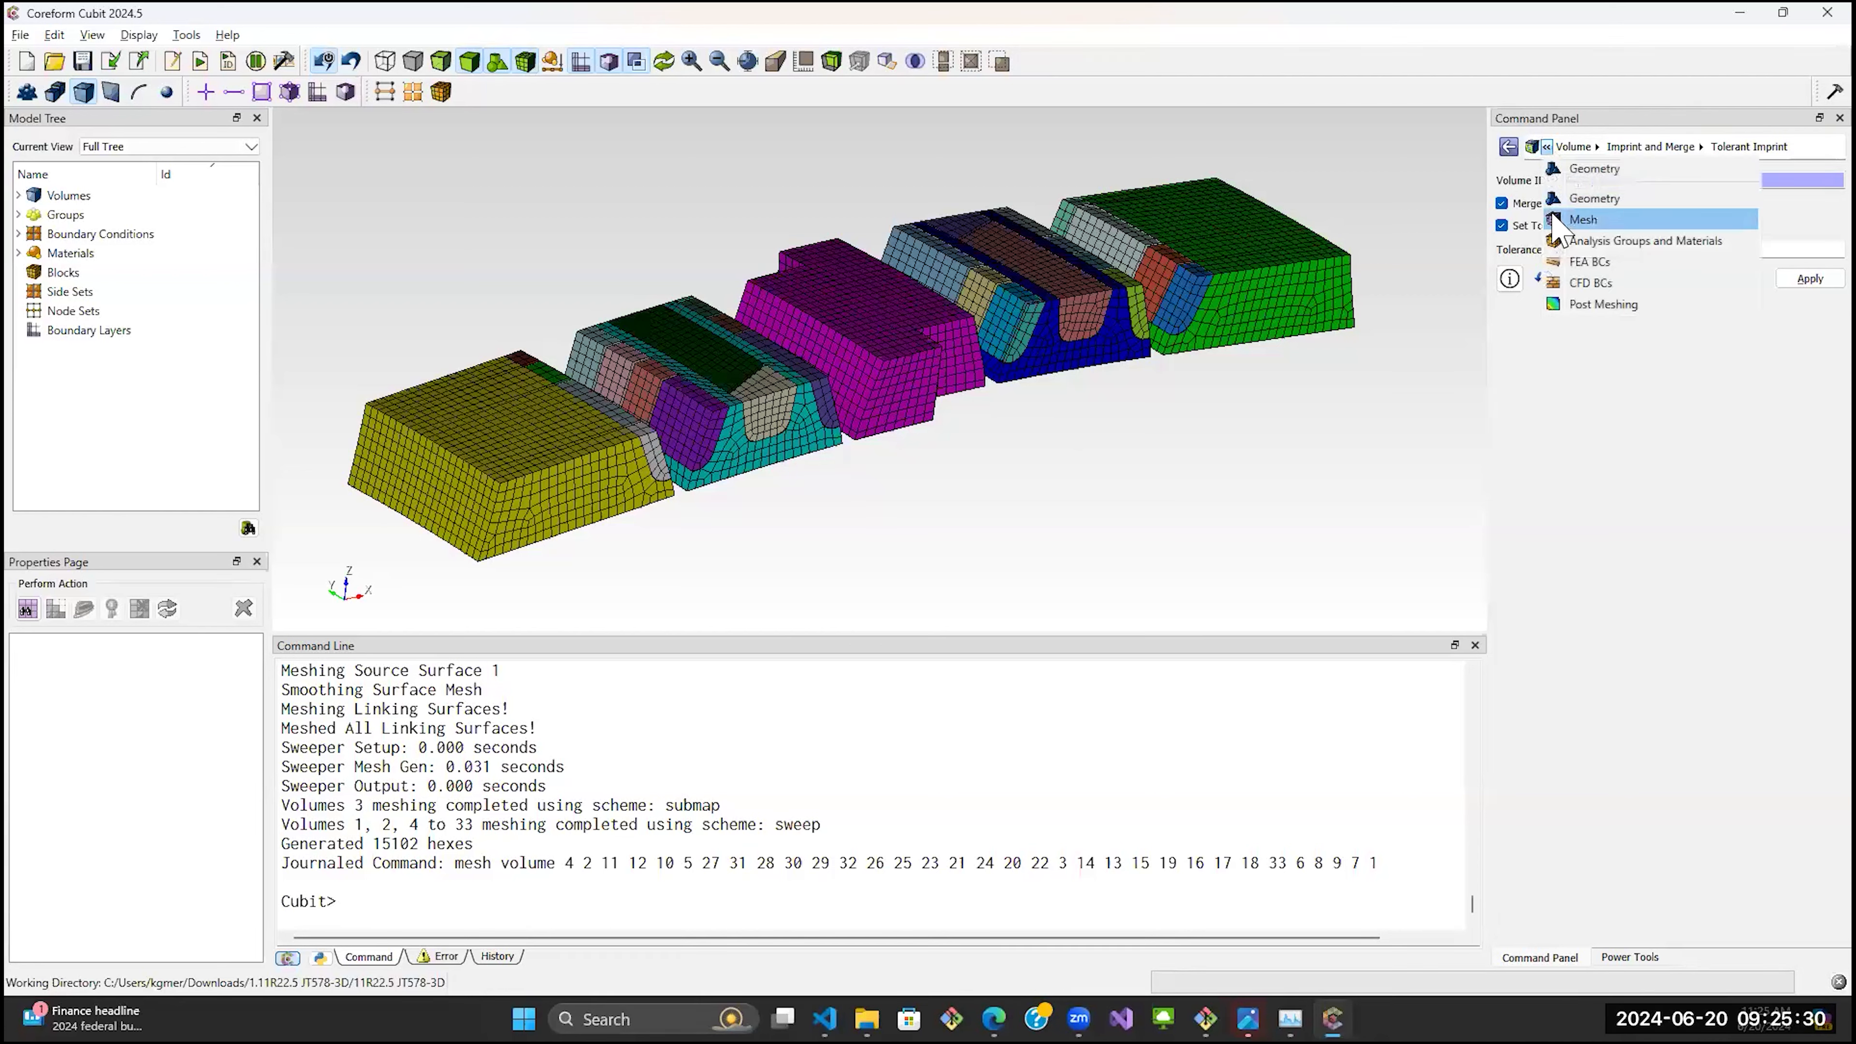
left_click(1571, 219)
left_click(1545, 183)
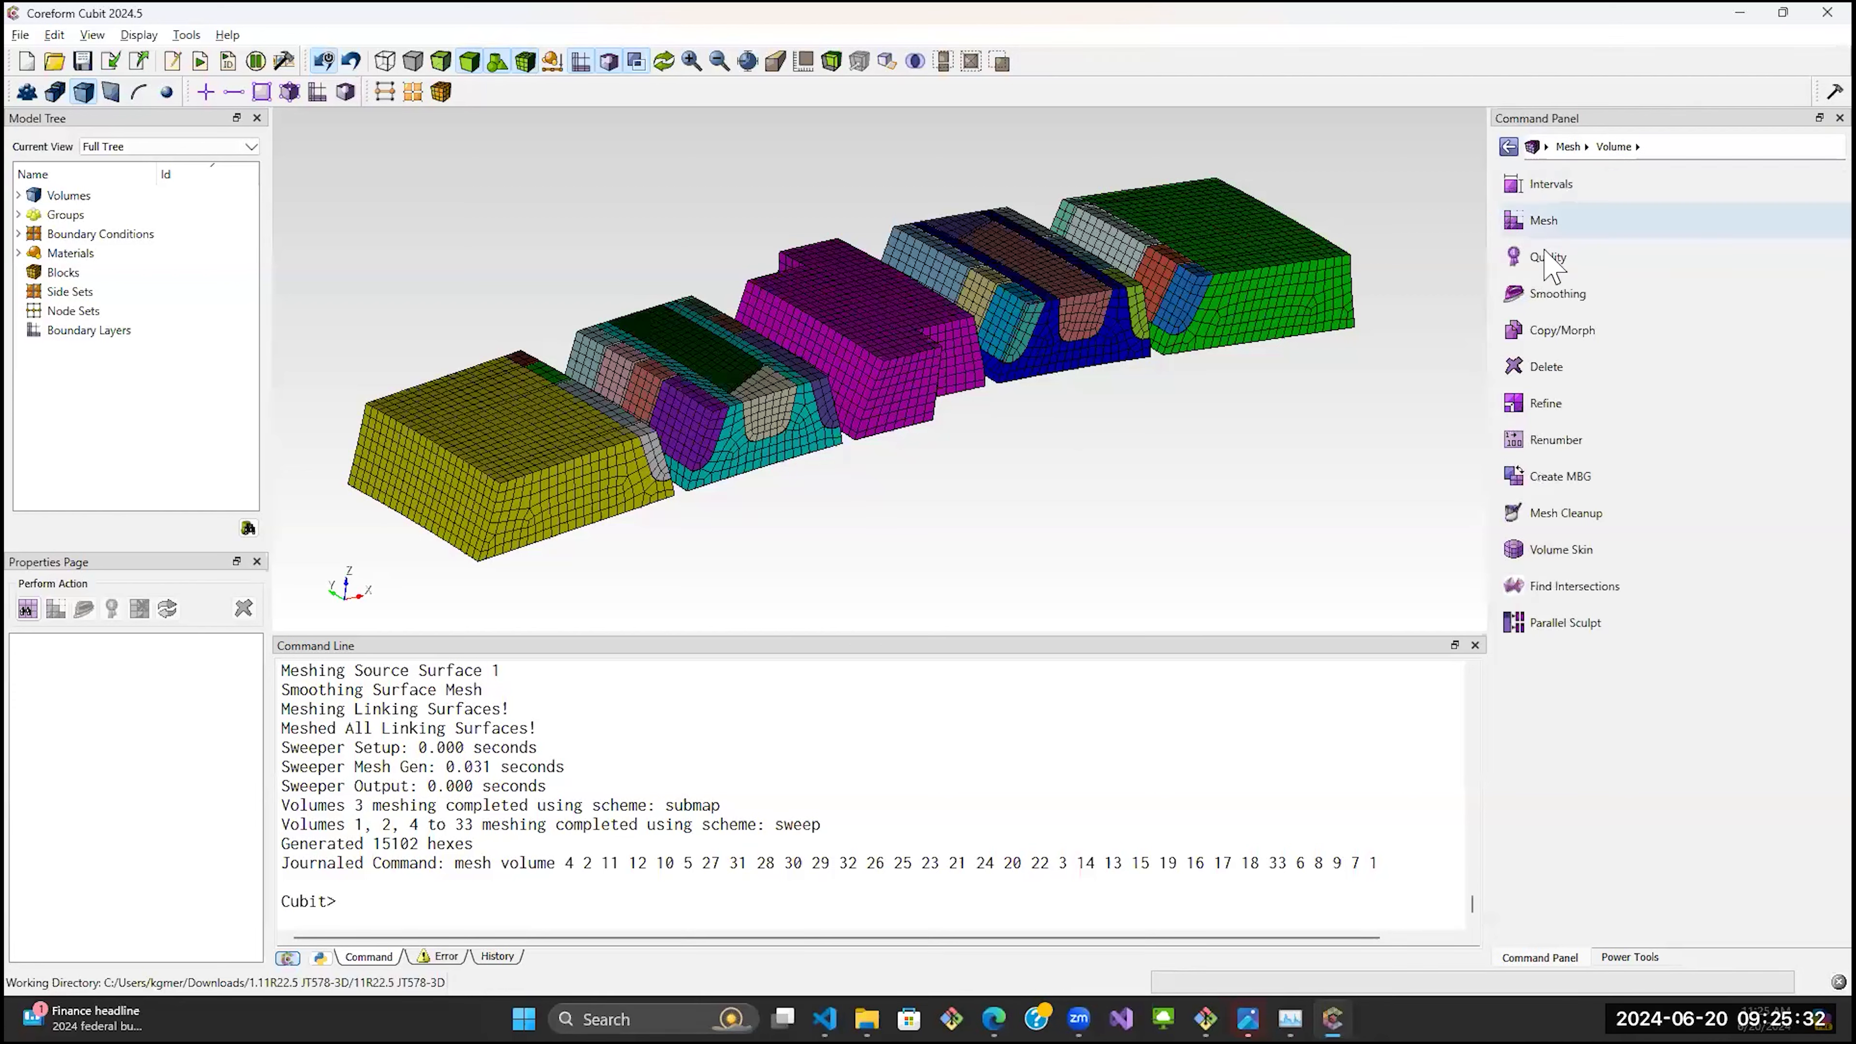
left_click(1548, 257)
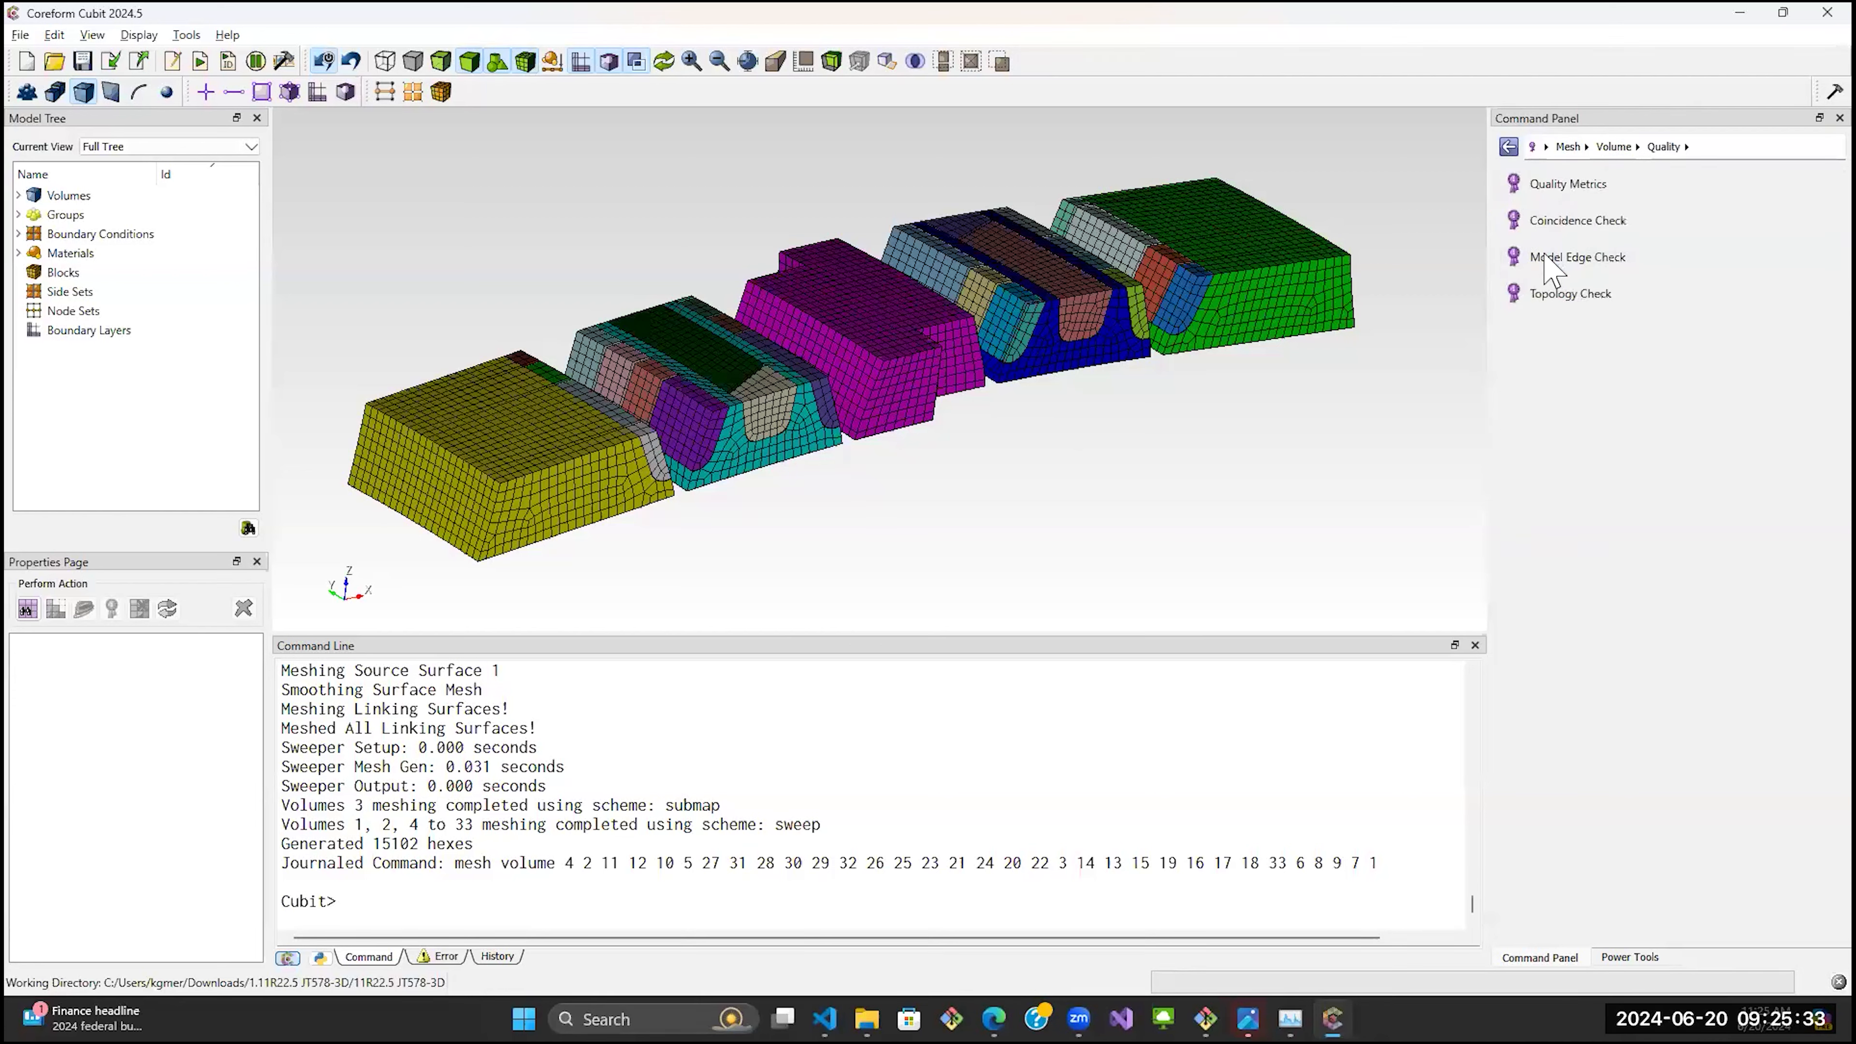
left_click(1569, 184)
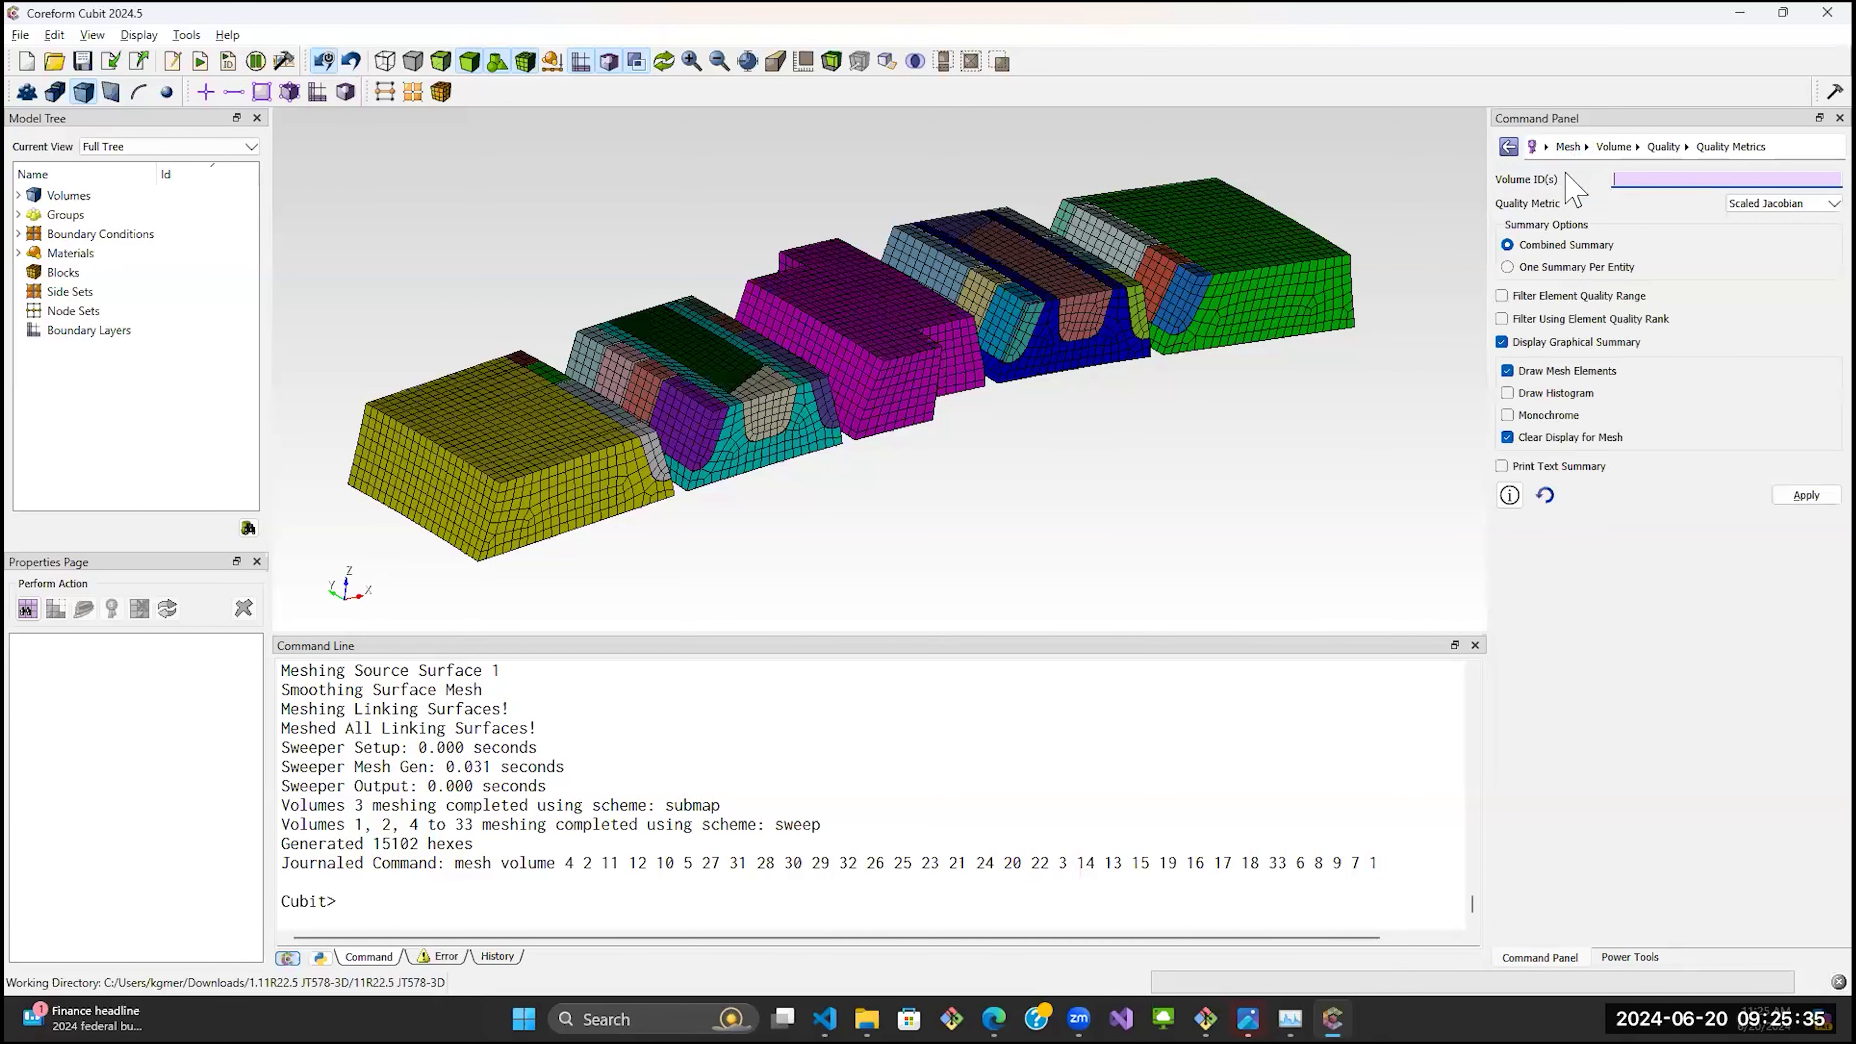
right_click(1640, 180)
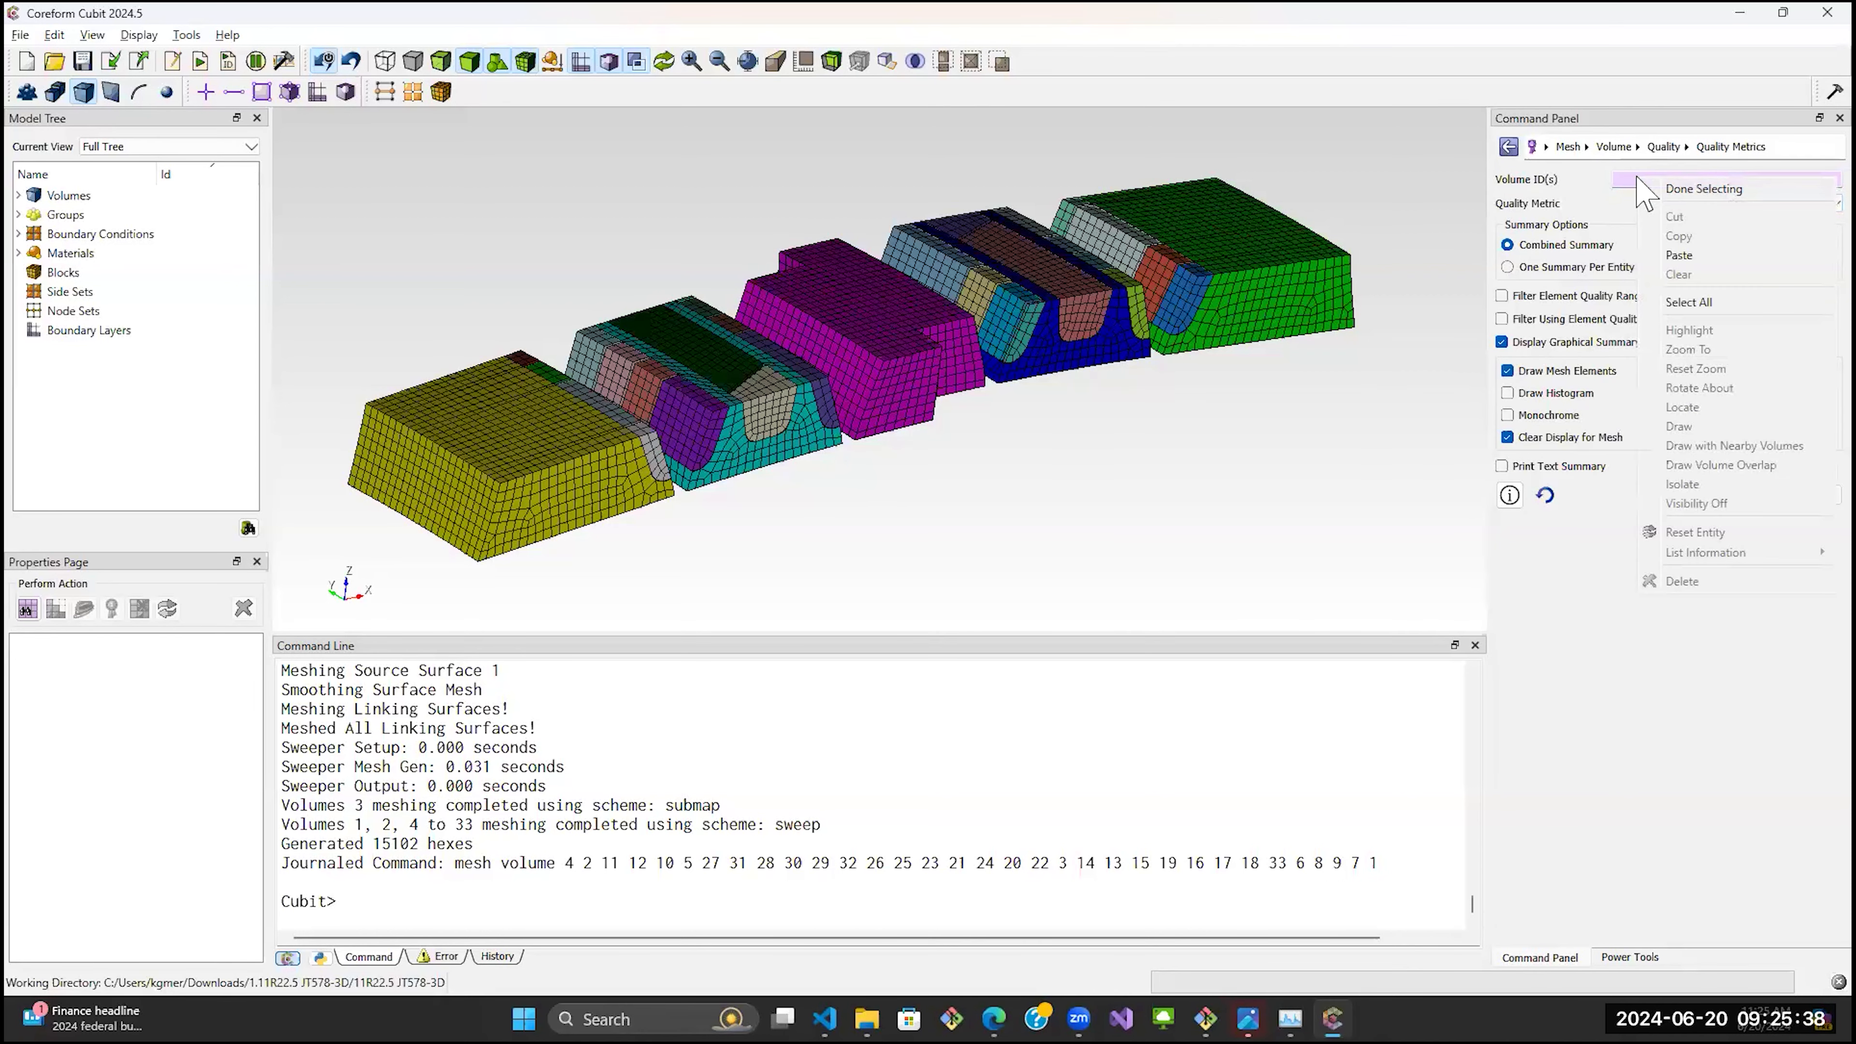
left_click(1681, 303)
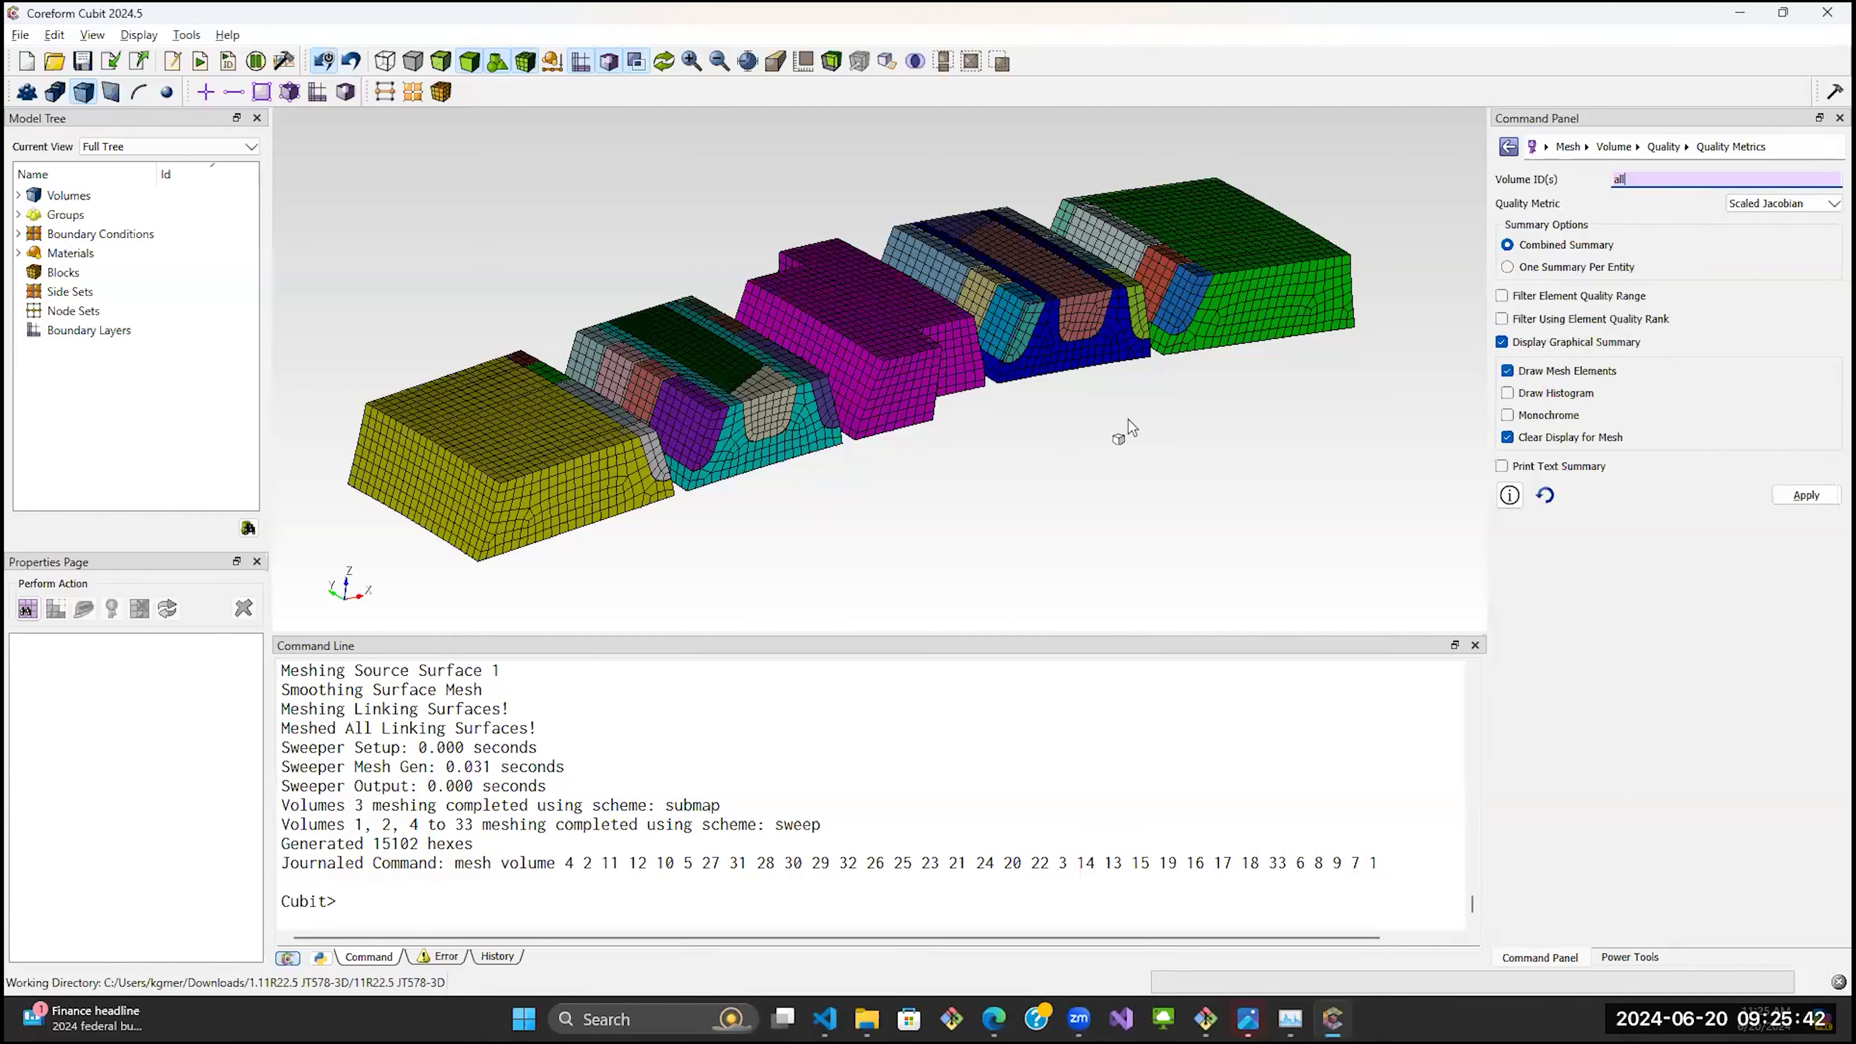
left_click(1793, 495)
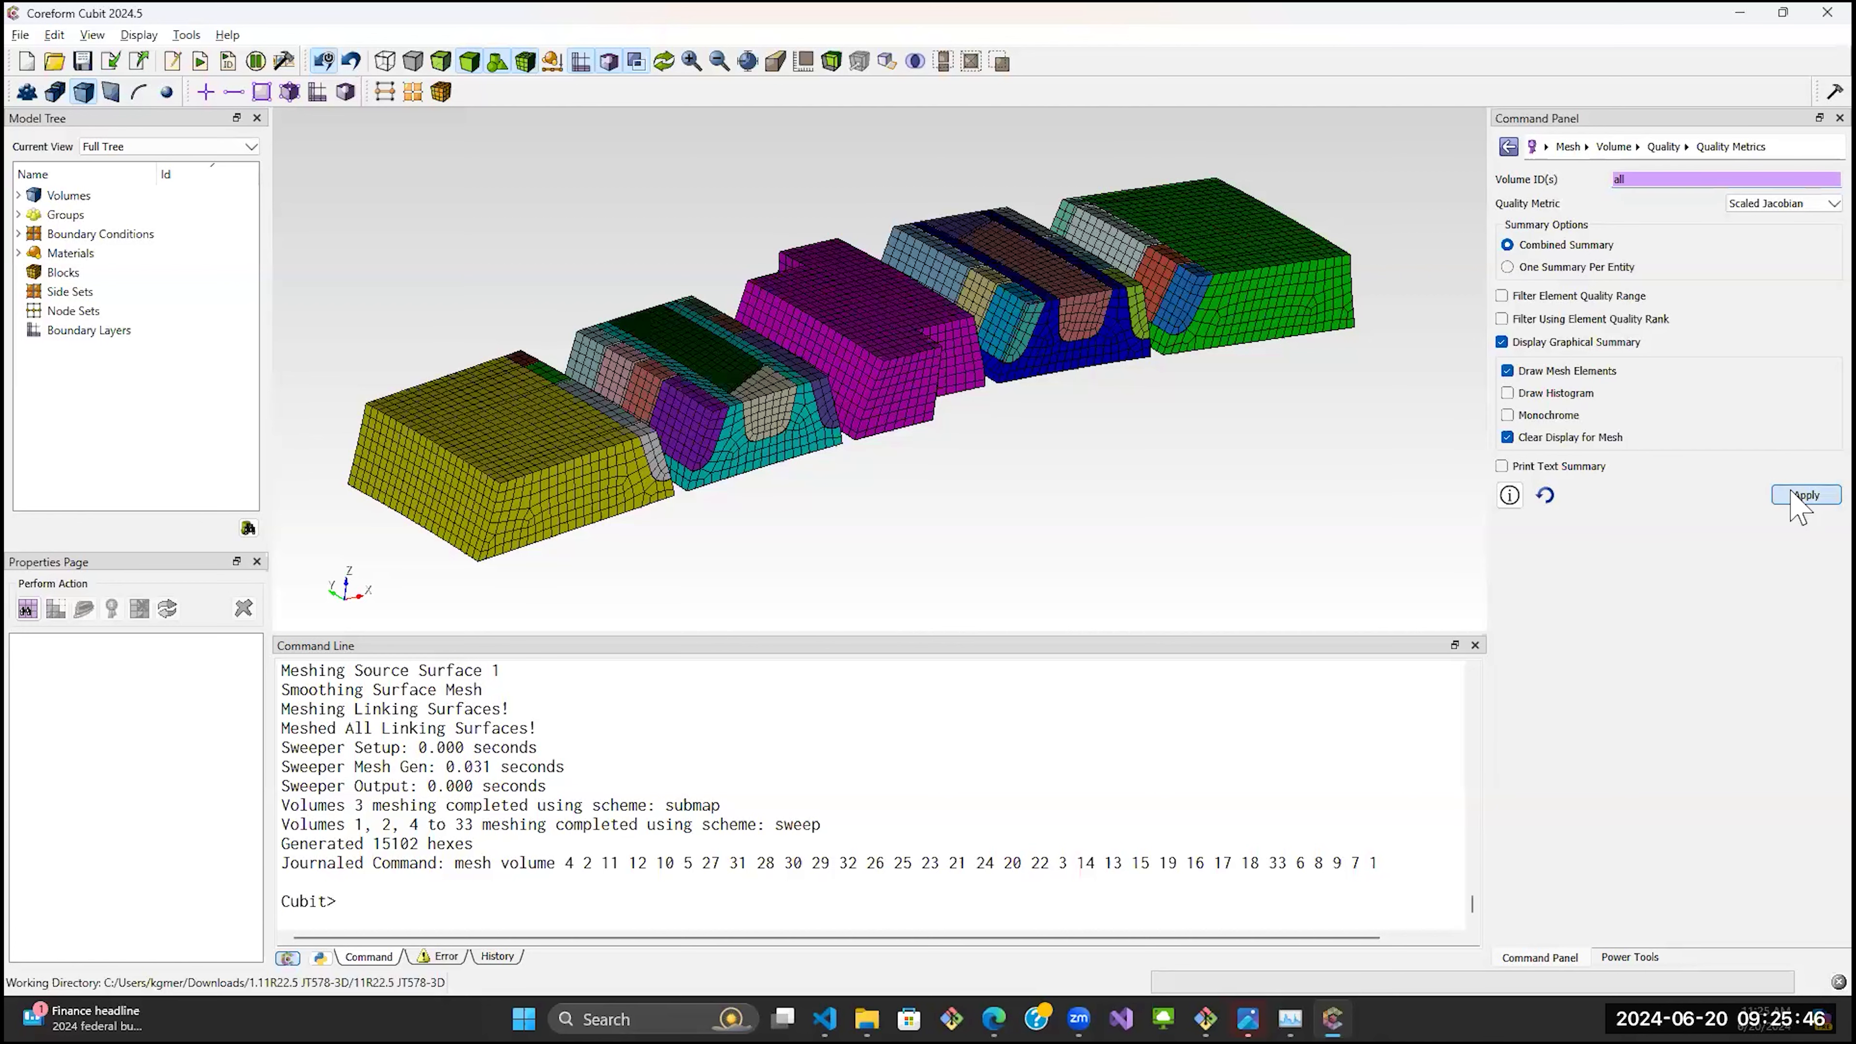
left_click_drag(1269, 344, 1352, 348)
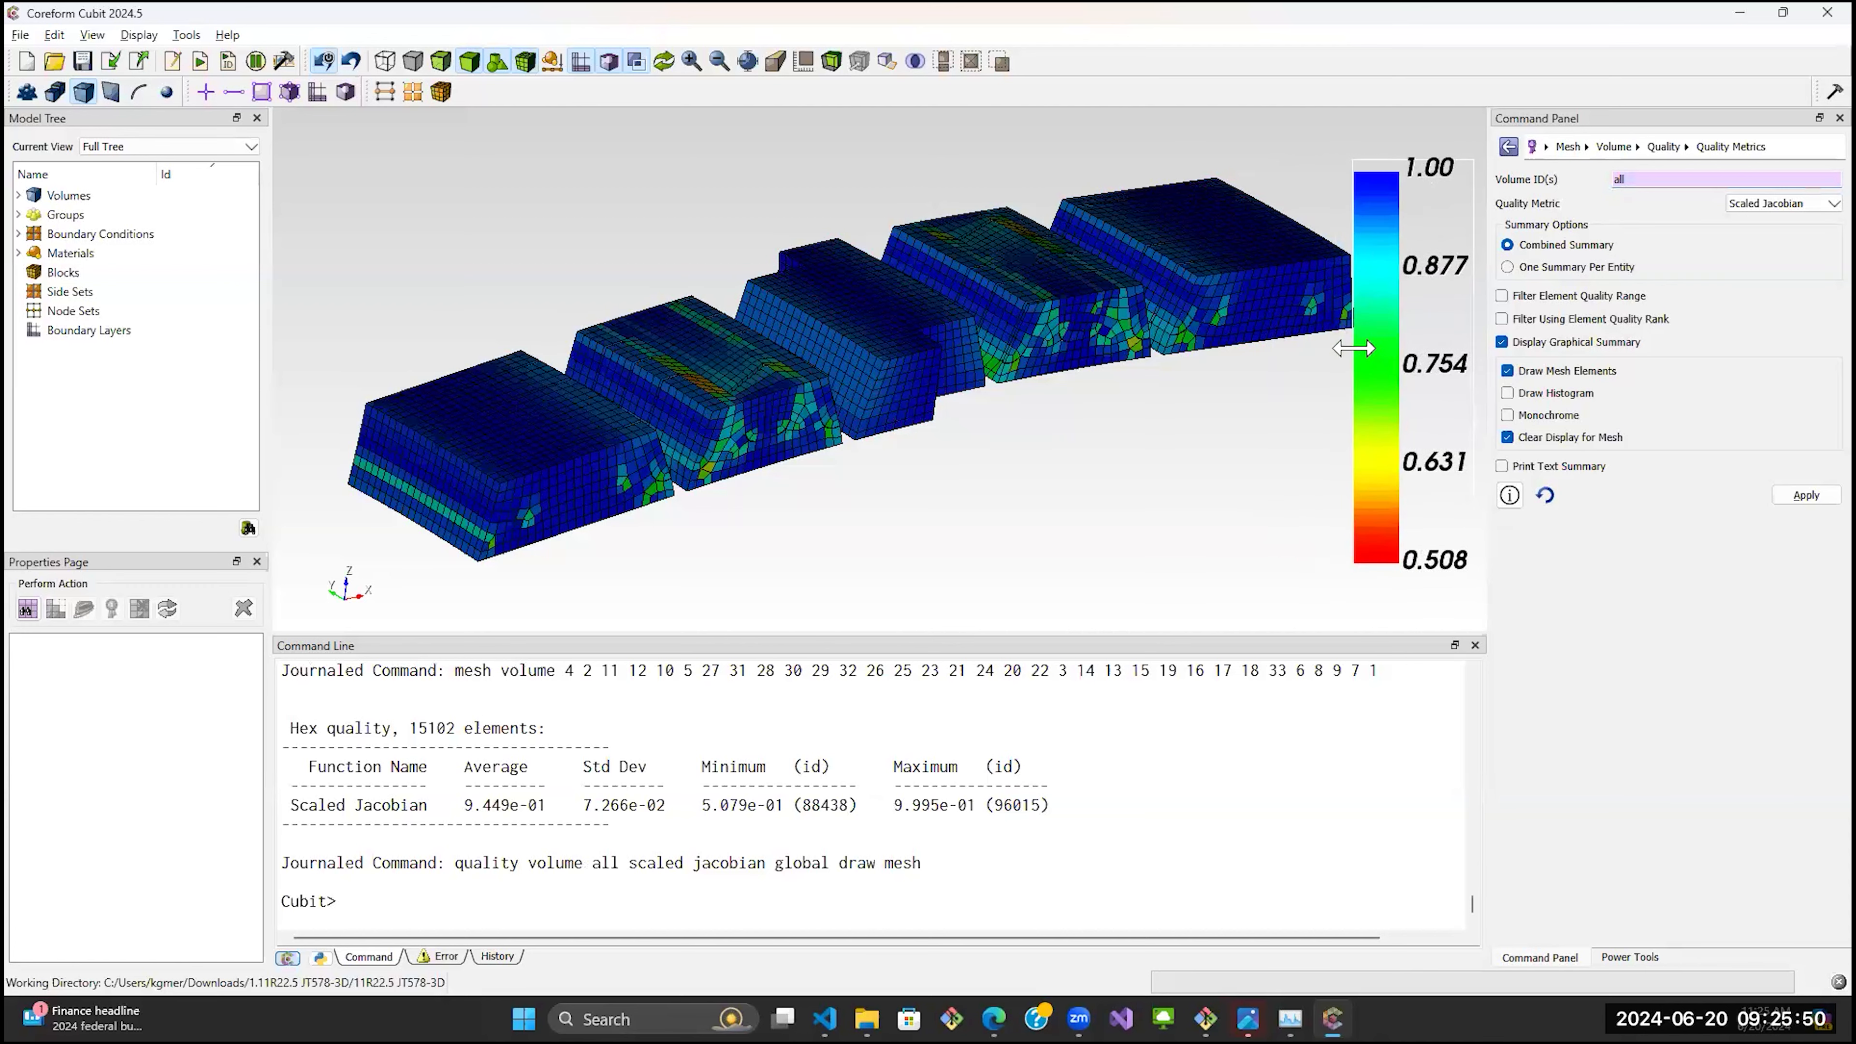
left_click_drag(1359, 201, 828, 431)
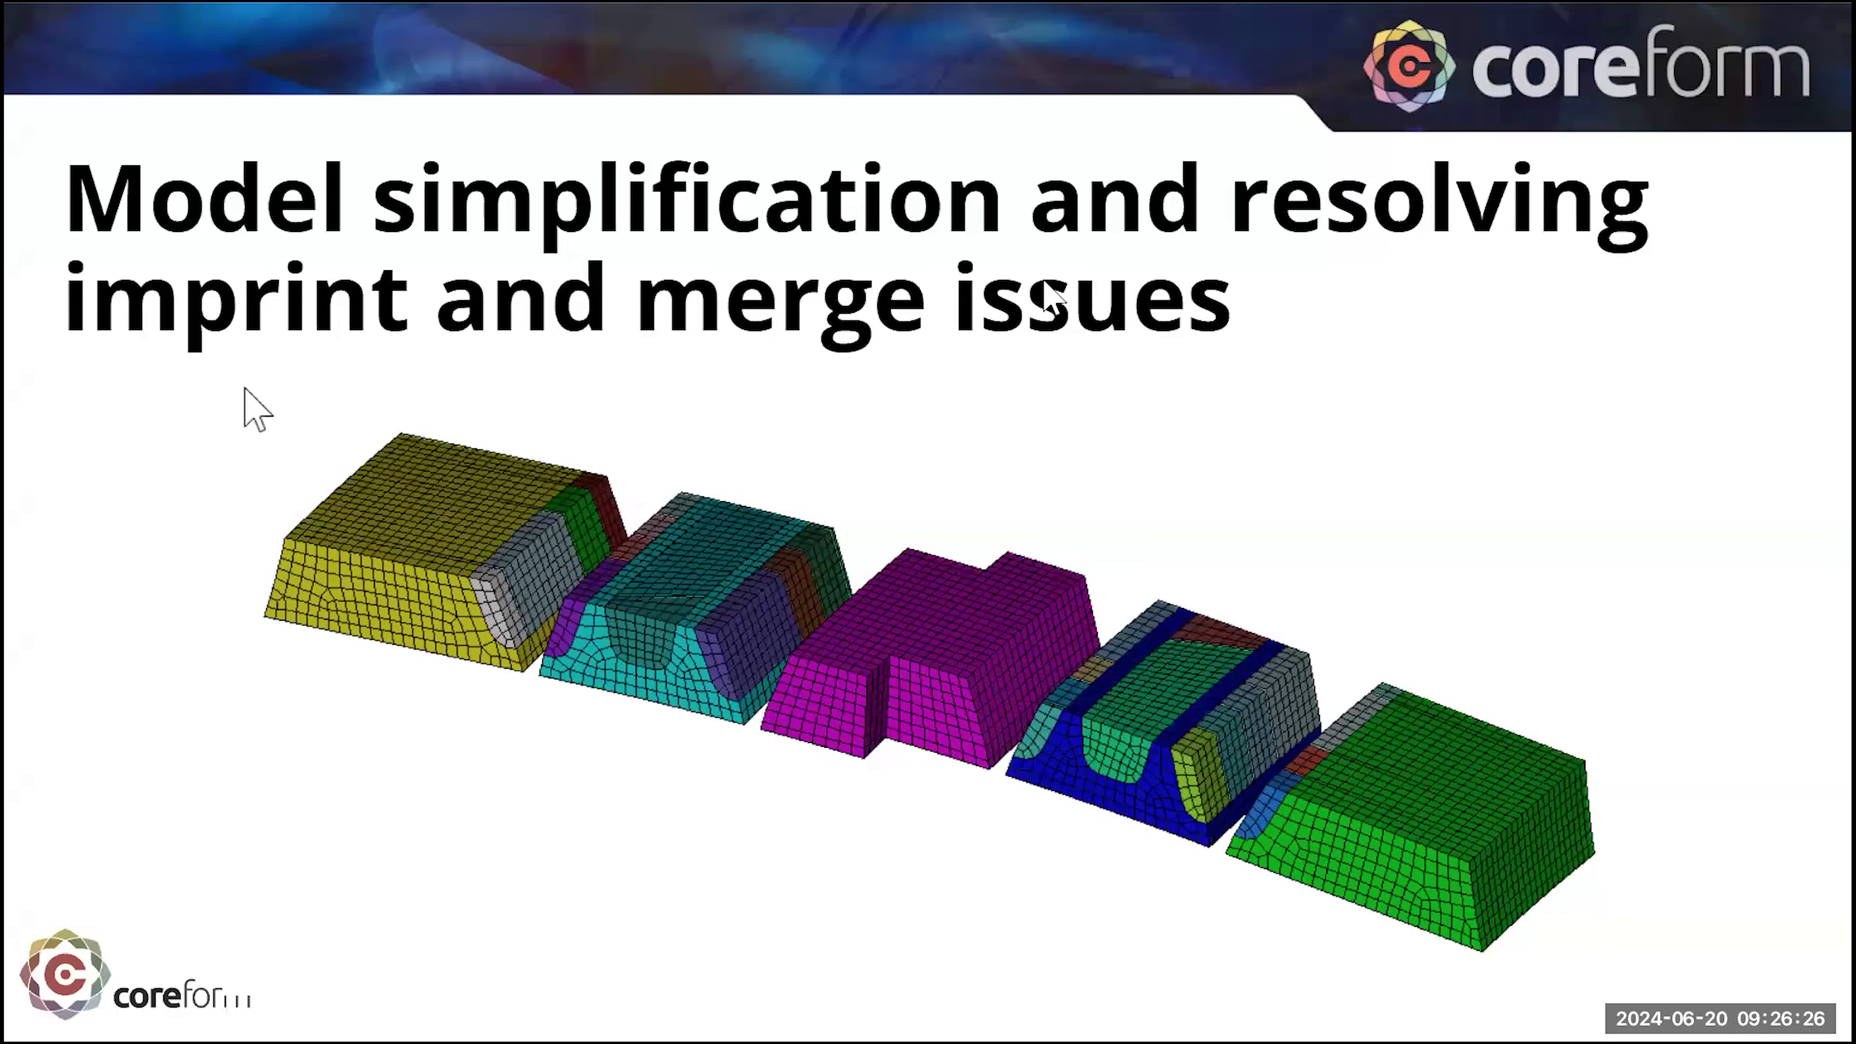
left_click(1045, 282)
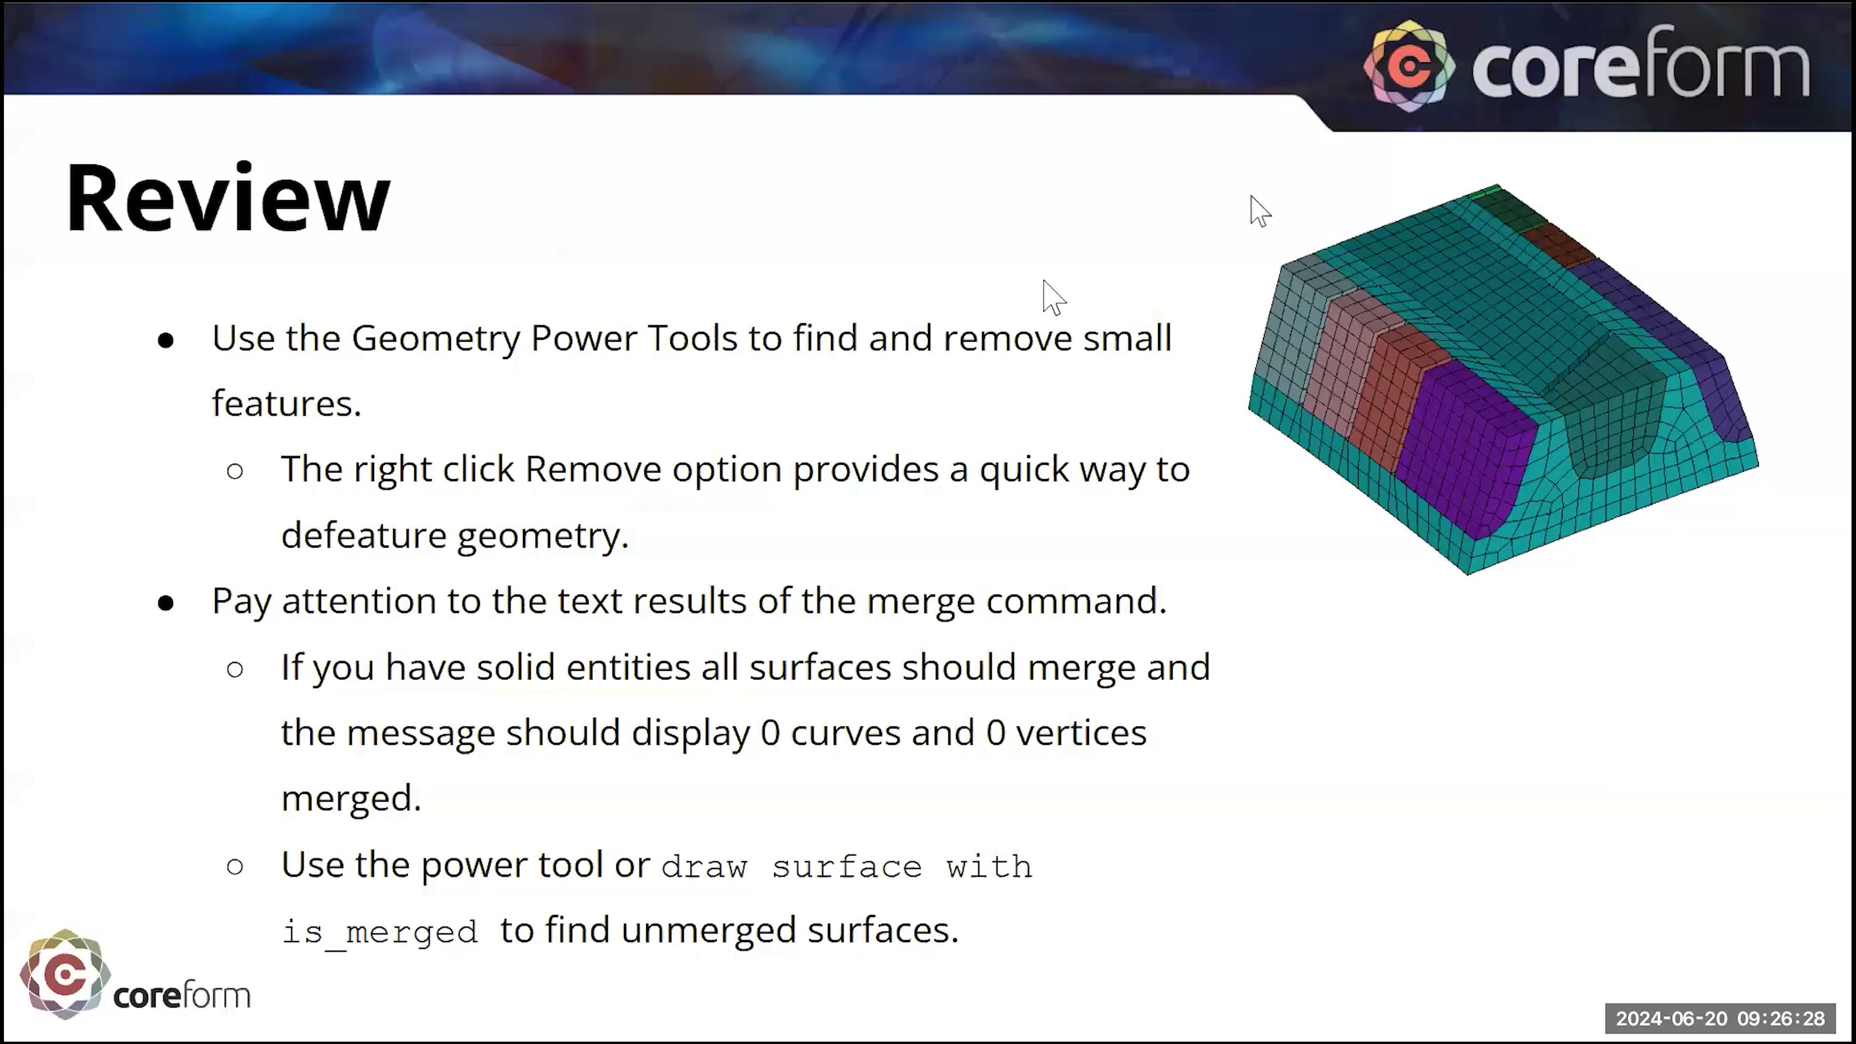